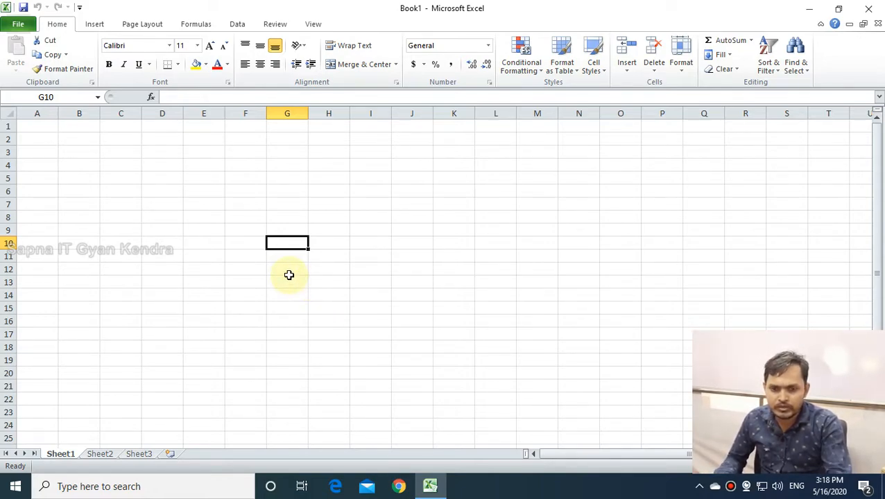
Click through cells D7 to G9, then turn on the screen annotation toolbar and reposition it.
click(166, 238)
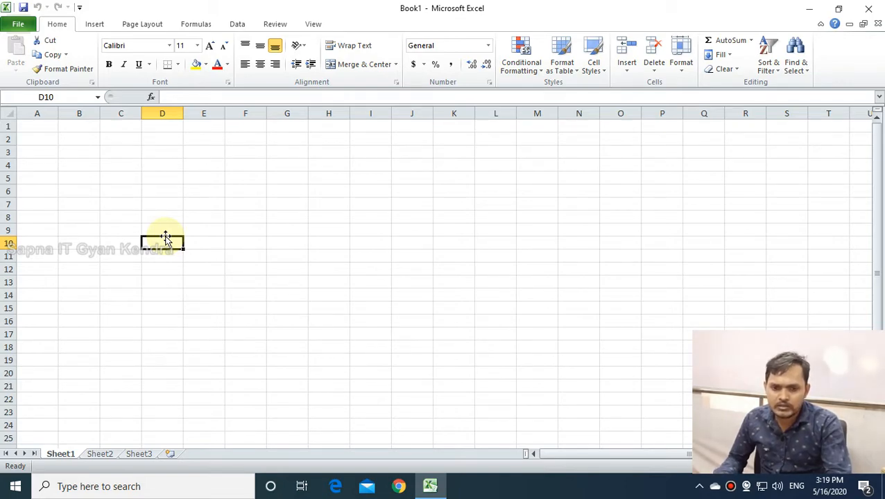
click(177, 217)
click(303, 234)
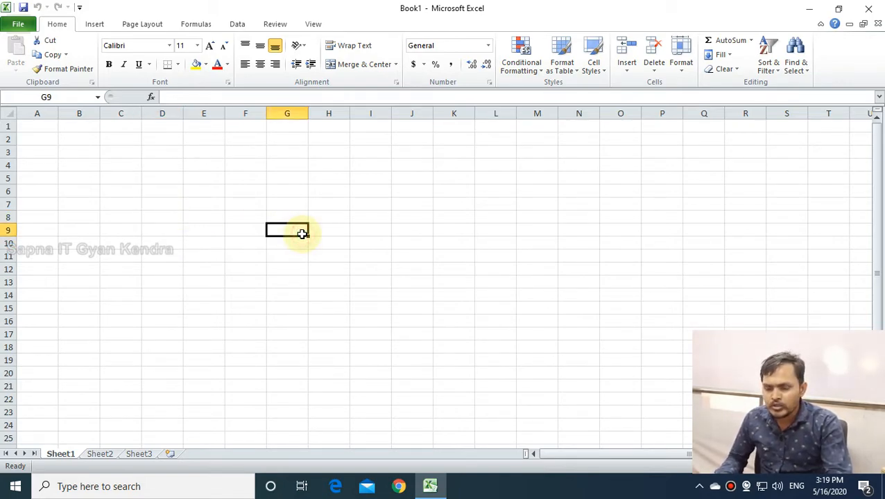
click(172, 204)
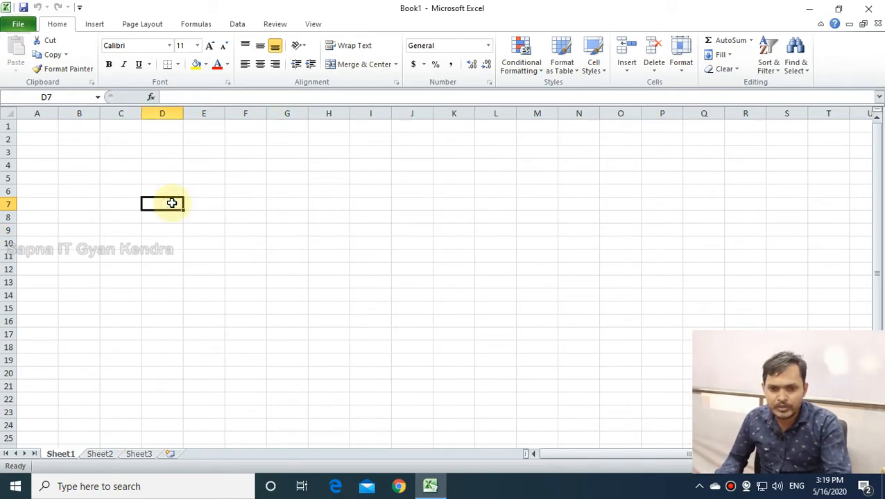
mouse_move(393, 5)
click(559, 8)
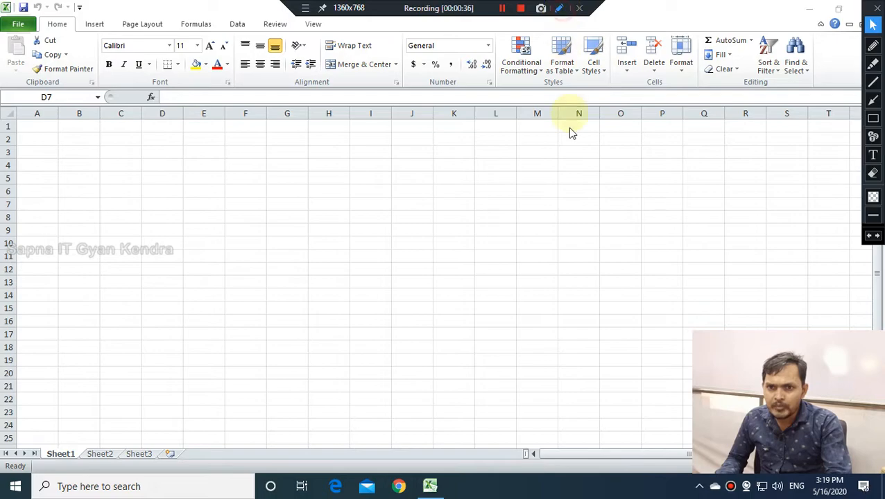
mouse_move(871, 10)
mouse_down()
mouse_move(857, 90)
mouse_move(843, 108)
mouse_move(858, 133)
mouse_up()
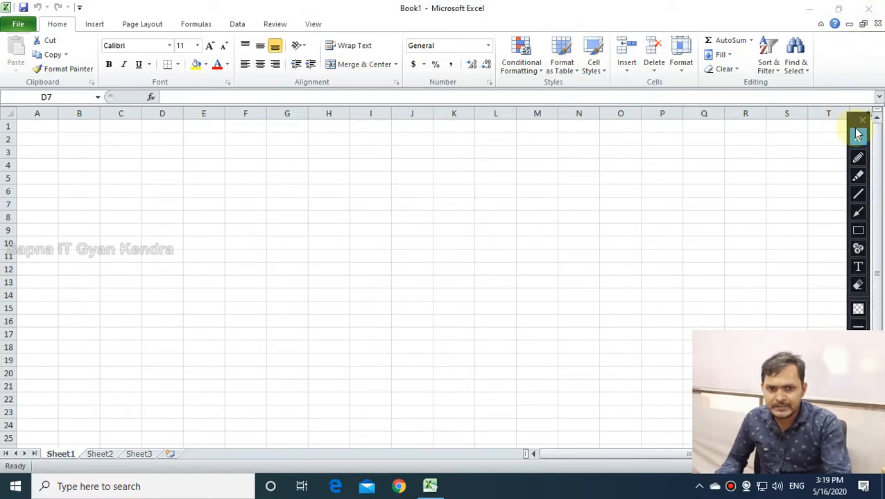
Outline the number formatting options in red for viewers.
click(858, 229)
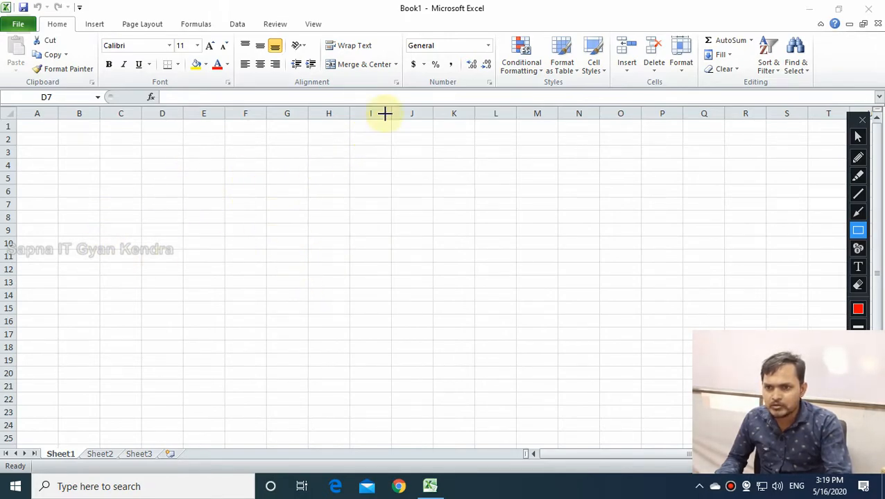
mouse_move(401, 28)
mouse_down()
mouse_move(431, 59)
mouse_move(498, 90)
mouse_up()
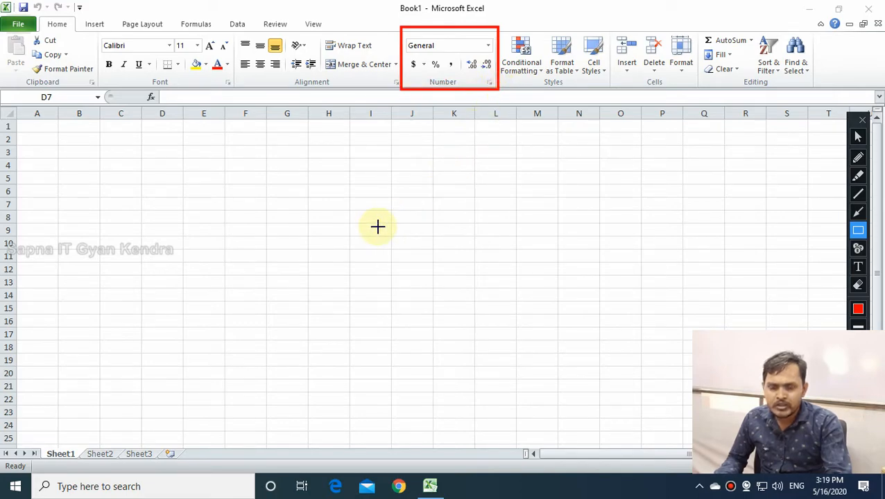
click(858, 136)
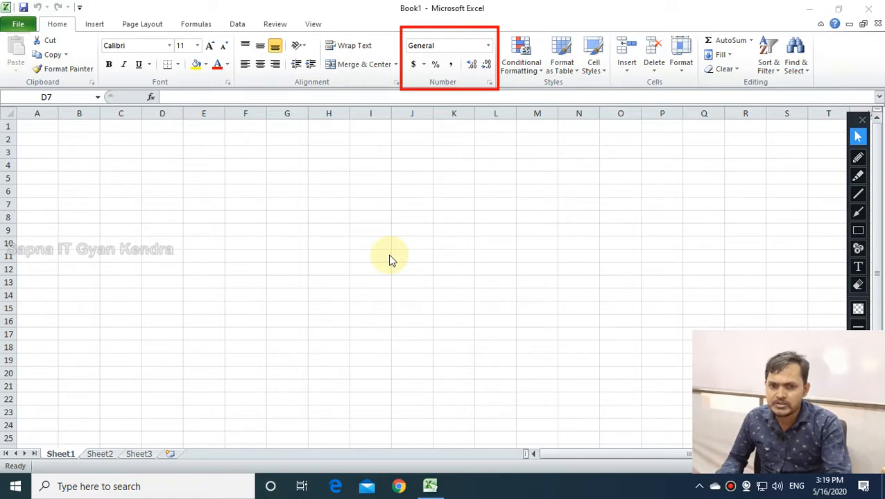
Widen column G by dragging its header's right edge.
click(277, 252)
click(219, 246)
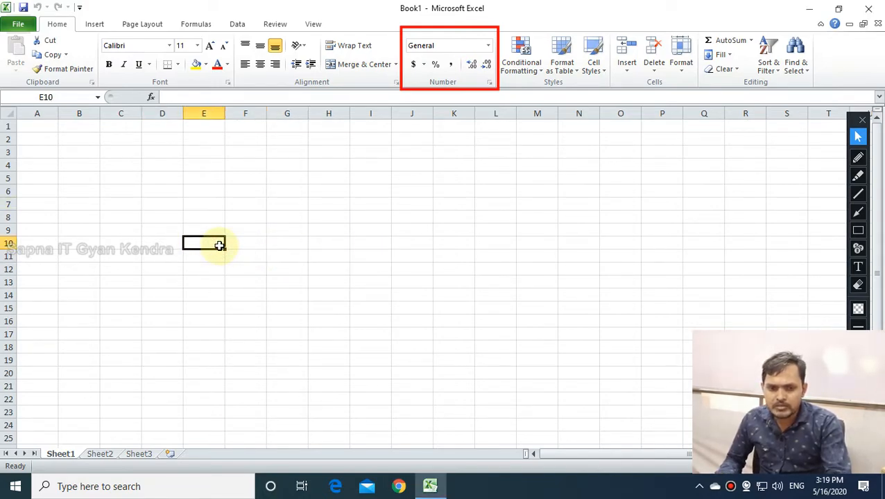
click(290, 235)
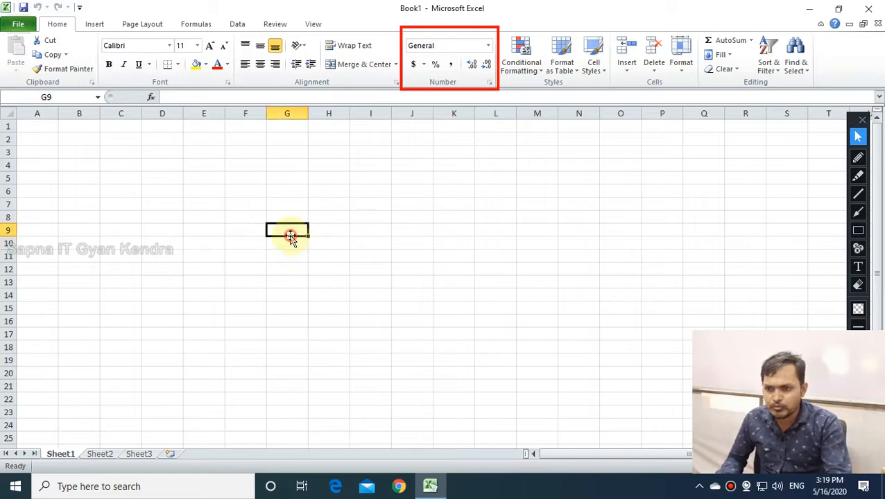
drag(308, 115, 367, 117)
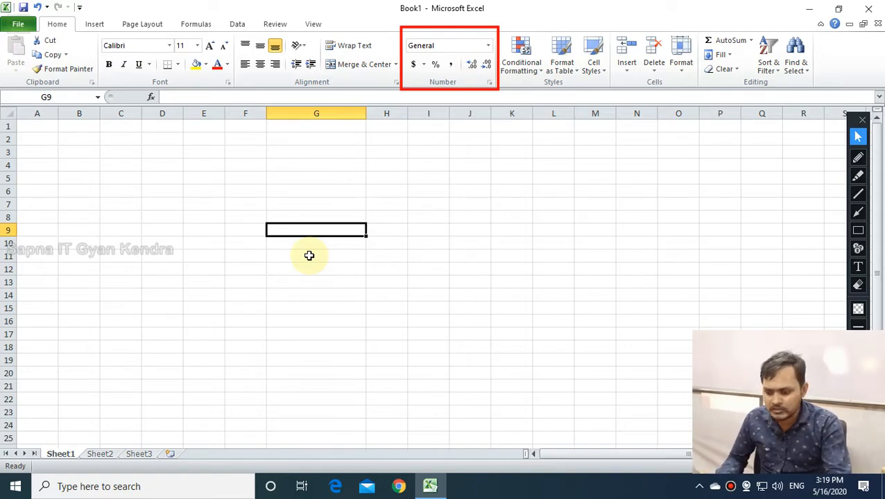
Enter afkdf in G9, widen column H, and enter 21554 in H9.
text(afkdf)
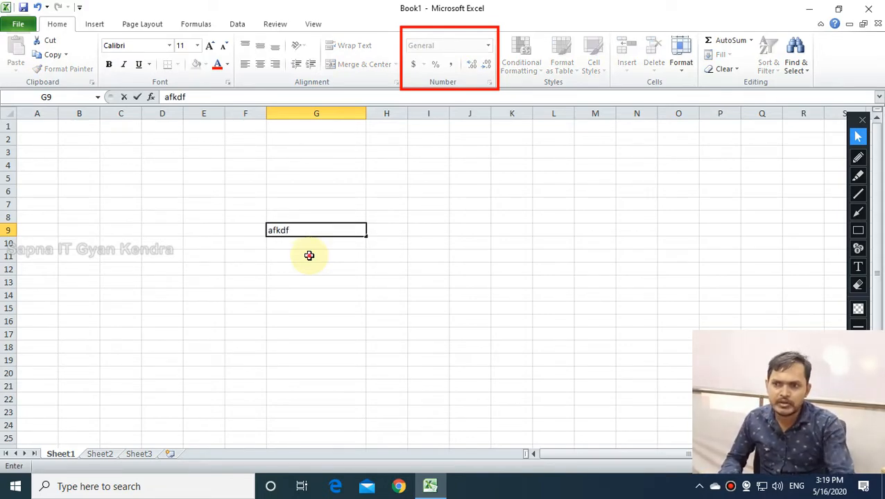
click(309, 256)
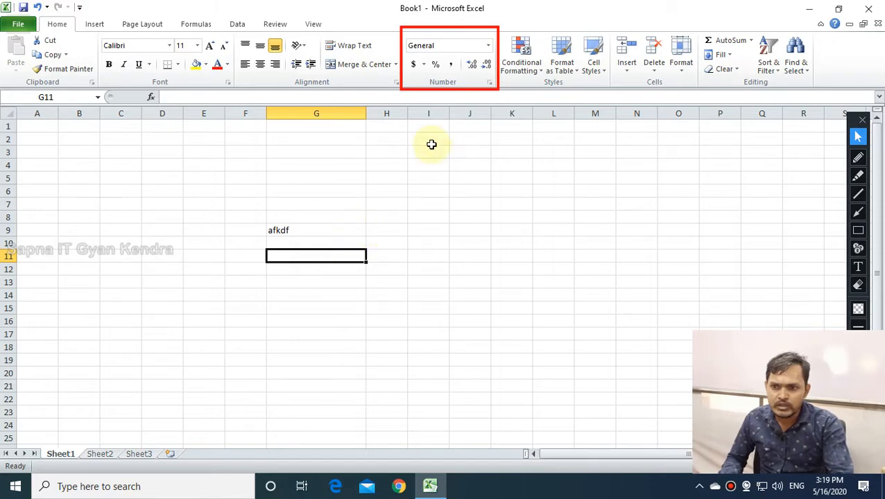
drag(408, 113, 568, 112)
click(403, 231)
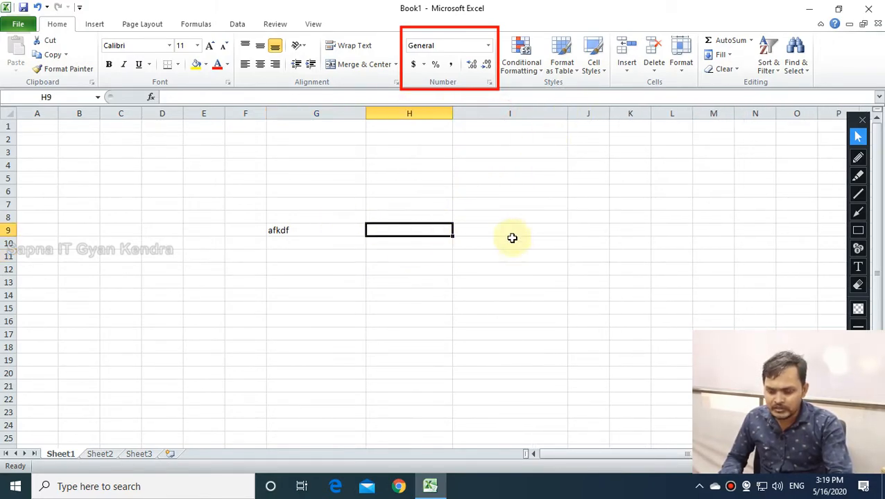
text(21)
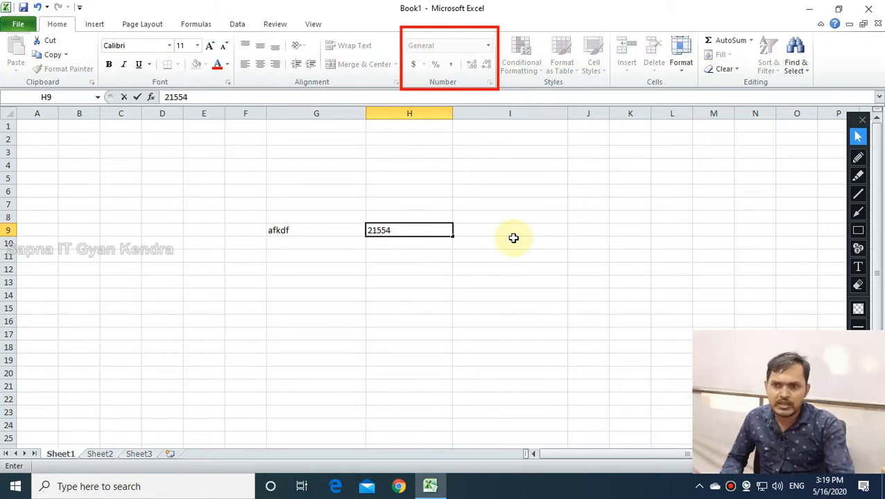
text(554)
click(515, 233)
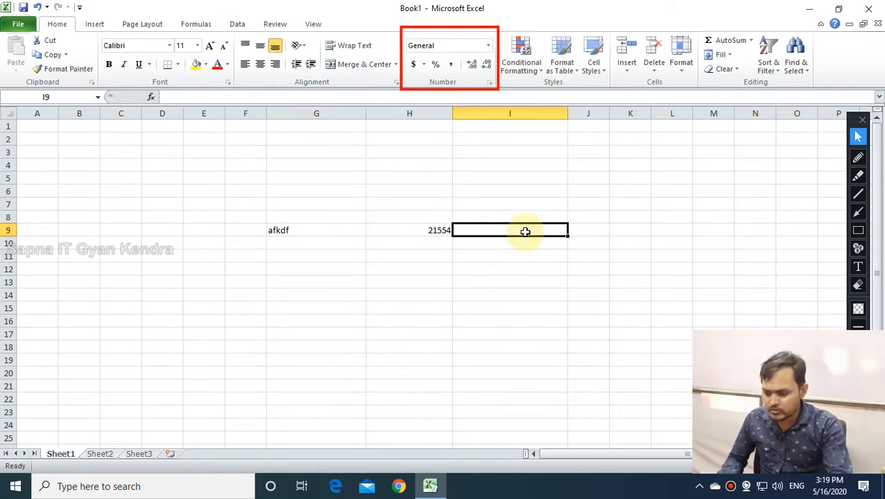
Enter the symbols $^^&&* in I9 and check the entries in G9 and I9.
text(1)
text(^^&&*)
key(Return)
click(526, 230)
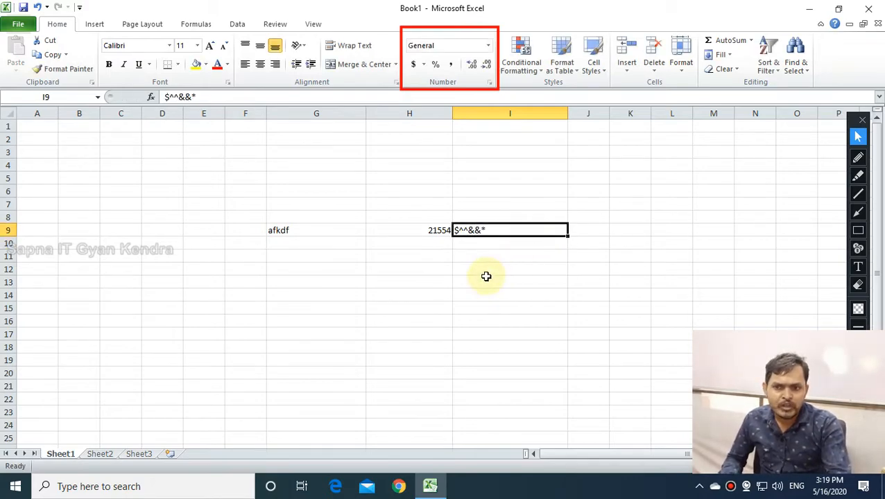
click(290, 228)
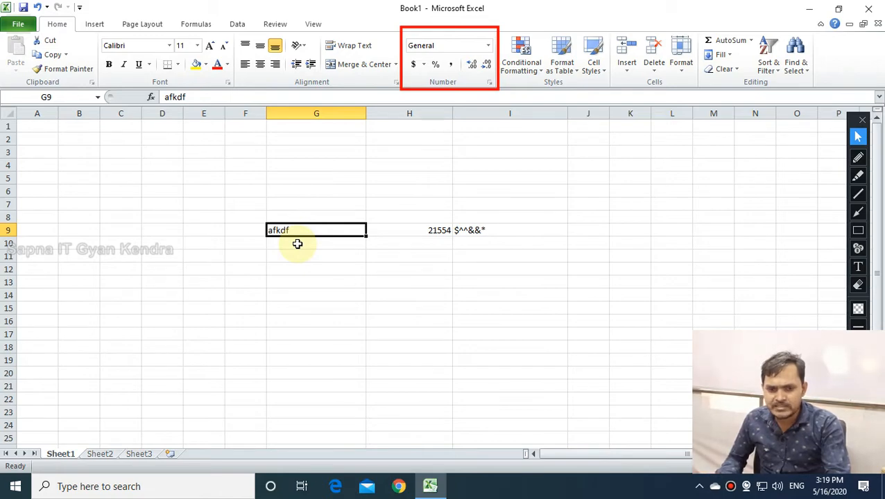
click(516, 232)
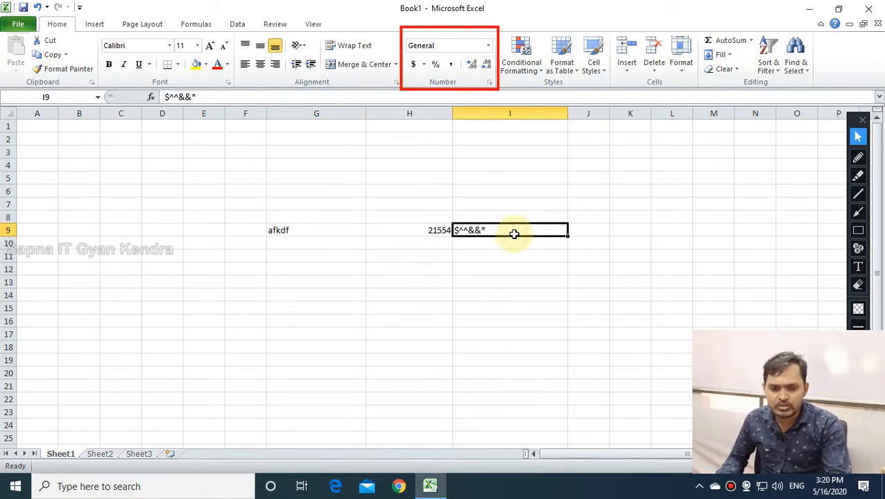
click(336, 235)
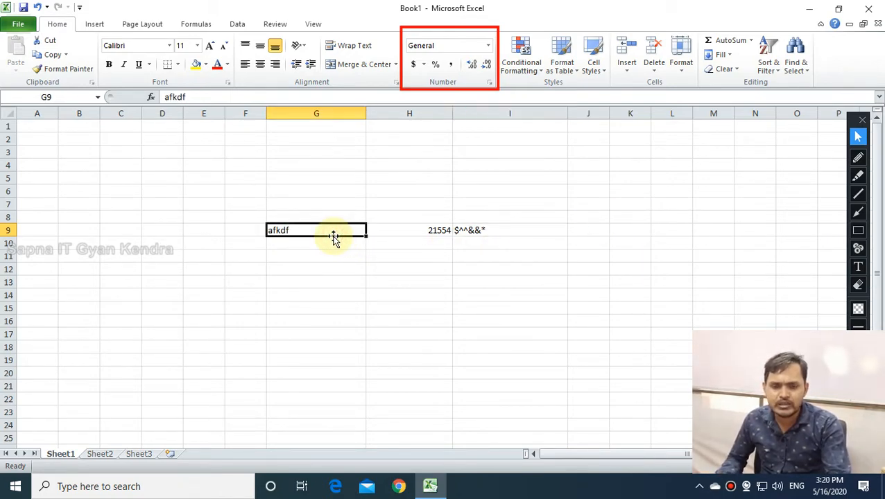
Select the sample entries in G9, H9 and I9 for clearing.
click(332, 258)
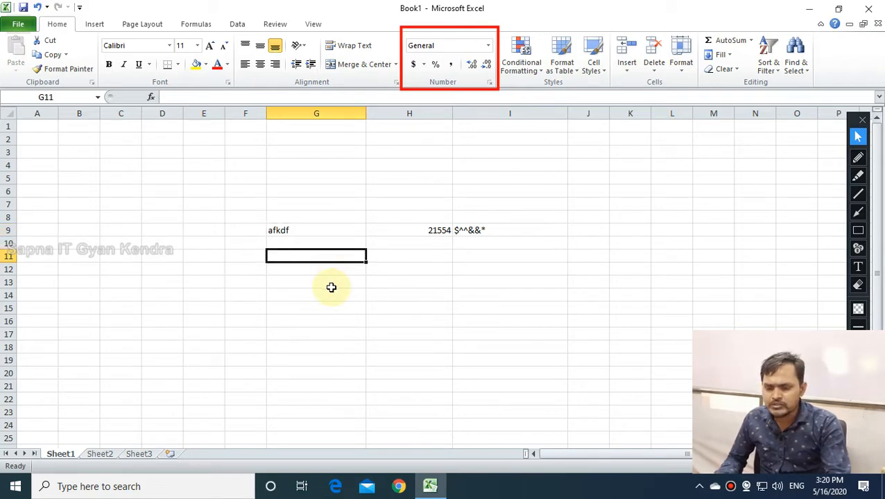
click(332, 287)
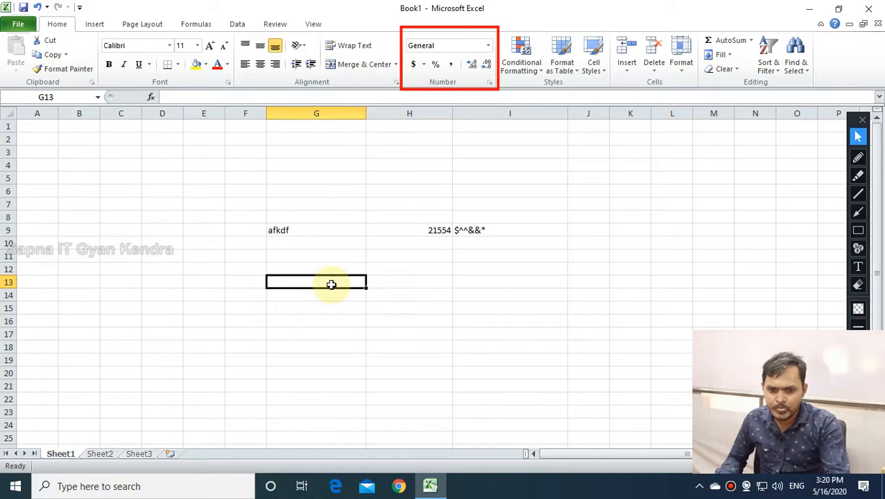
click(295, 230)
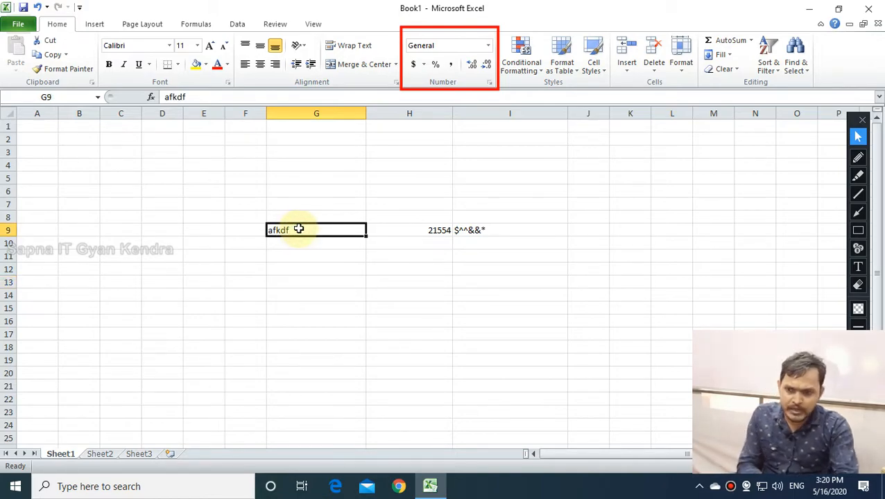
click(415, 229)
click(475, 237)
Clear the symbols from I9 and outline the Alignment options in red.
key(Delete)
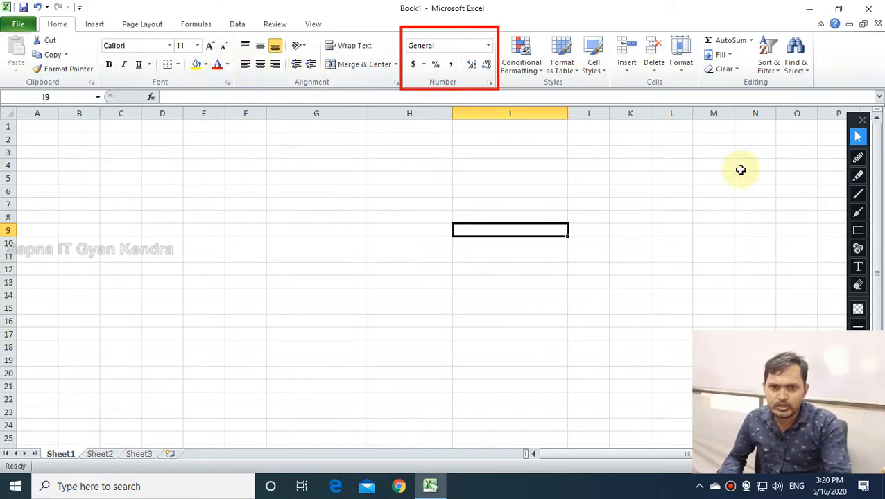
click(858, 231)
drag(237, 56, 284, 74)
drag(237, 32, 285, 74)
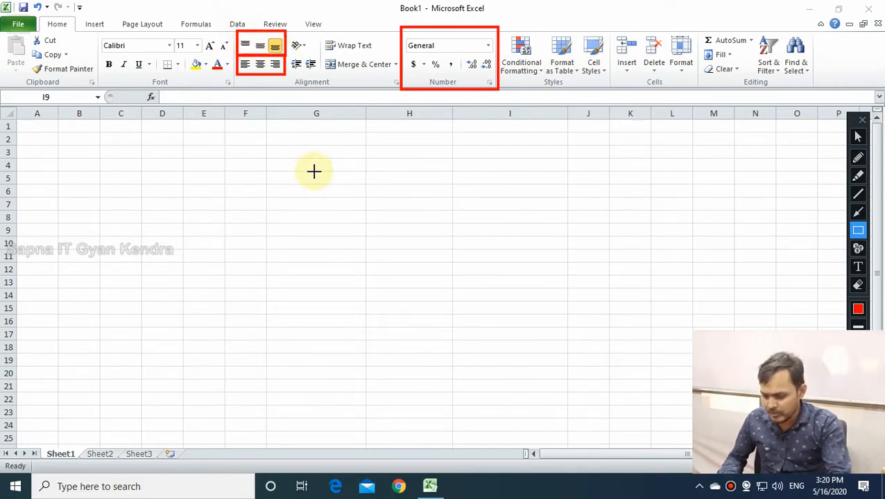
Launch Microsoft Word with the winword Run command.
key(super+r)
text(win)
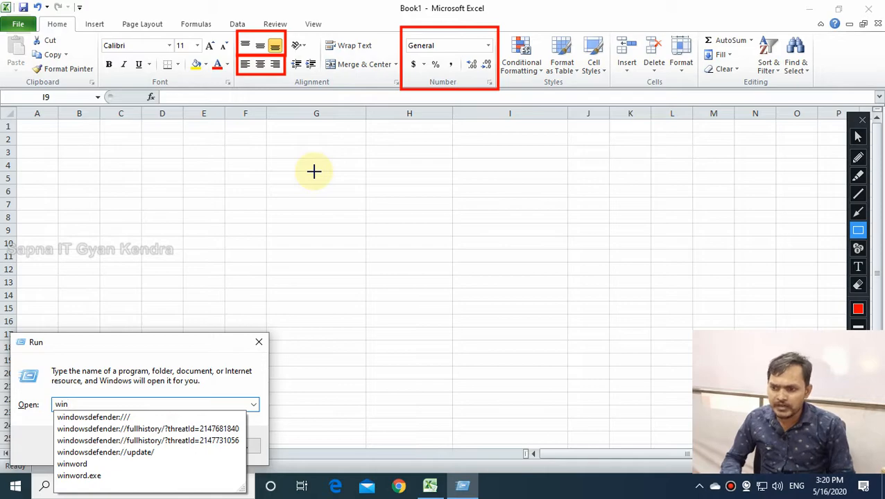
text(word)
key(Return)
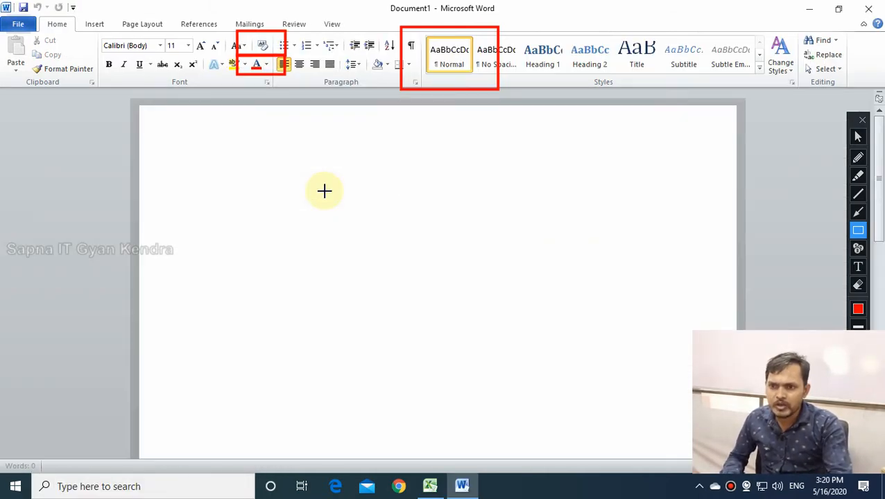
Mark Word's paragraph alignment options in red, then erase all the red boxes.
mouse_move(271, 57)
mouse_down()
mouse_move(294, 72)
mouse_move(343, 73)
mouse_up()
click(860, 289)
mouse_move(200, 6)
mouse_down()
mouse_move(289, 43)
mouse_move(611, 131)
mouse_up()
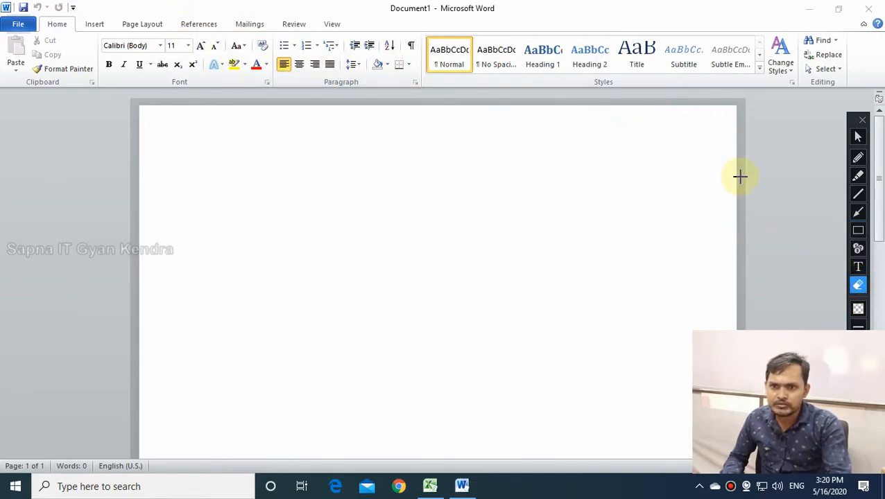
Outline Word's left, centre, right and justify alignment buttons individually in red.
click(858, 230)
drag(271, 55, 338, 81)
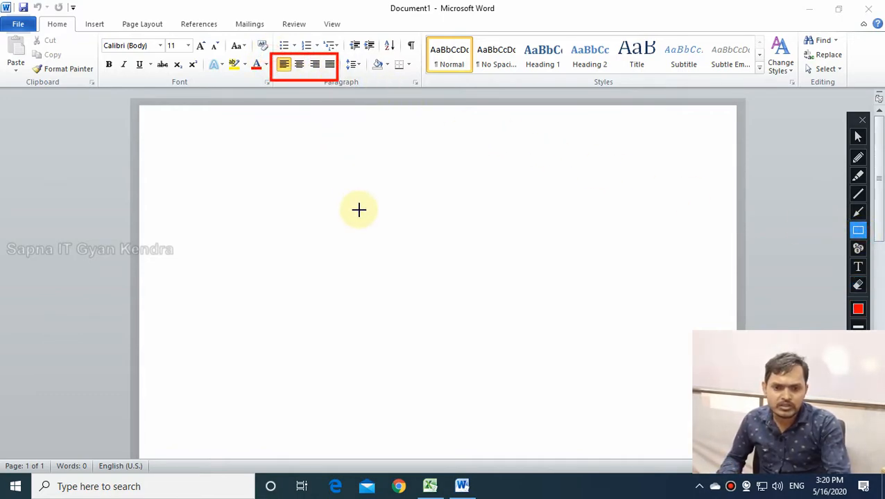
mouse_move(272, 55)
mouse_down()
mouse_move(297, 90)
mouse_move(295, 105)
mouse_up()
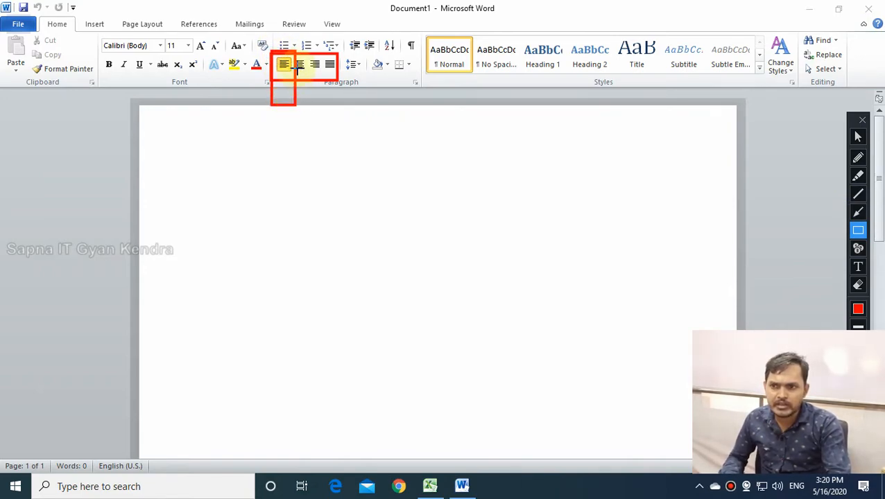
drag(292, 54, 305, 105)
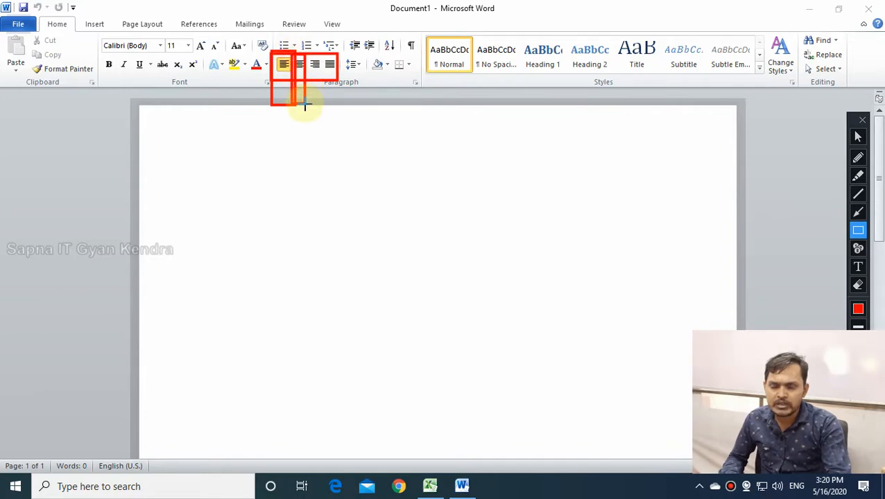
drag(305, 52, 324, 120)
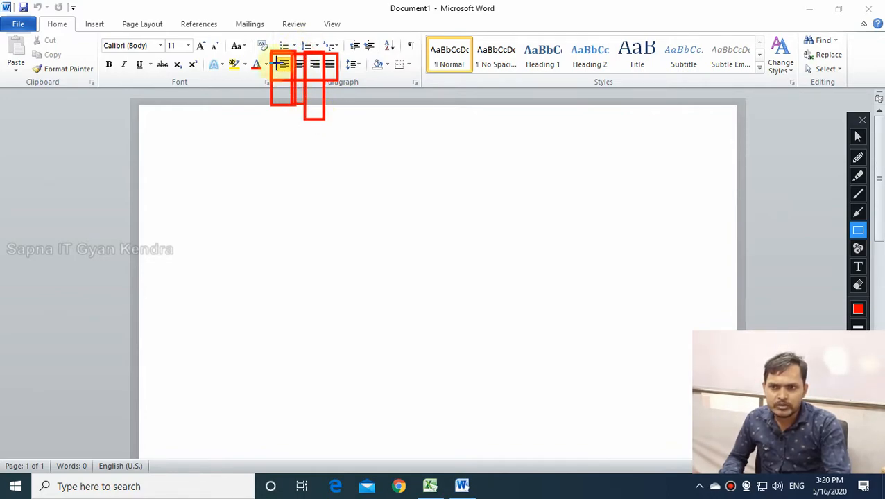
drag(324, 54, 341, 114)
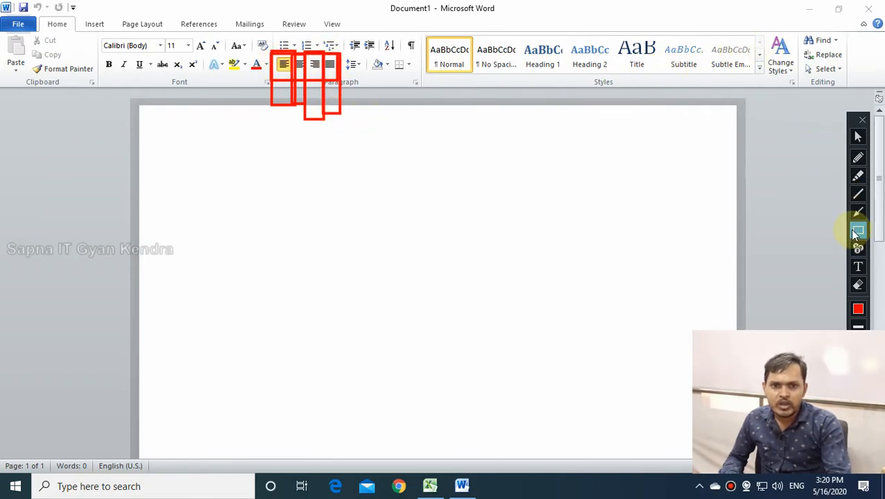
Erase the red outlines and minimise Word to bring Excel back.
click(858, 285)
drag(237, 22, 359, 112)
drag(281, 83, 366, 132)
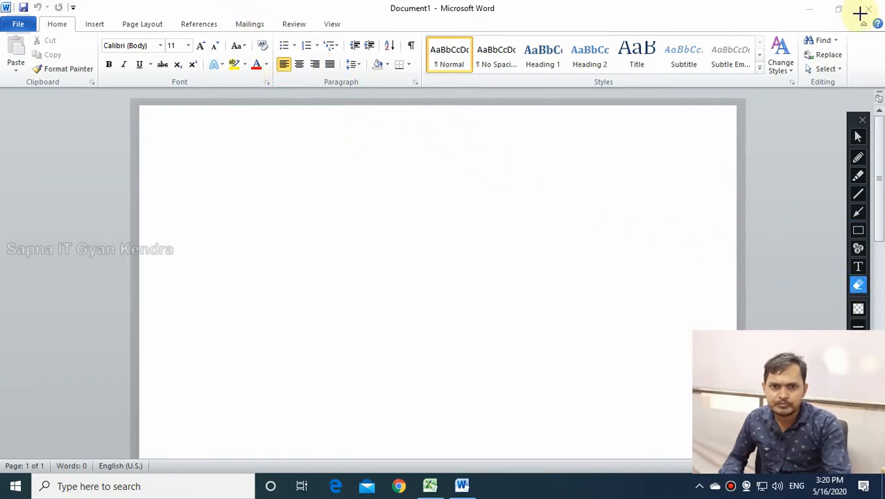
click(858, 137)
Enter the sample text faffafaf in cell G8.
click(808, 8)
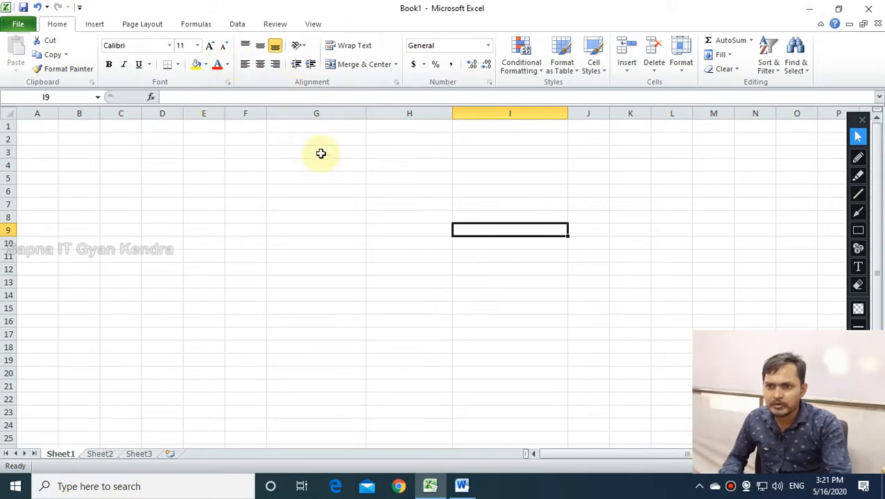
click(292, 256)
click(290, 219)
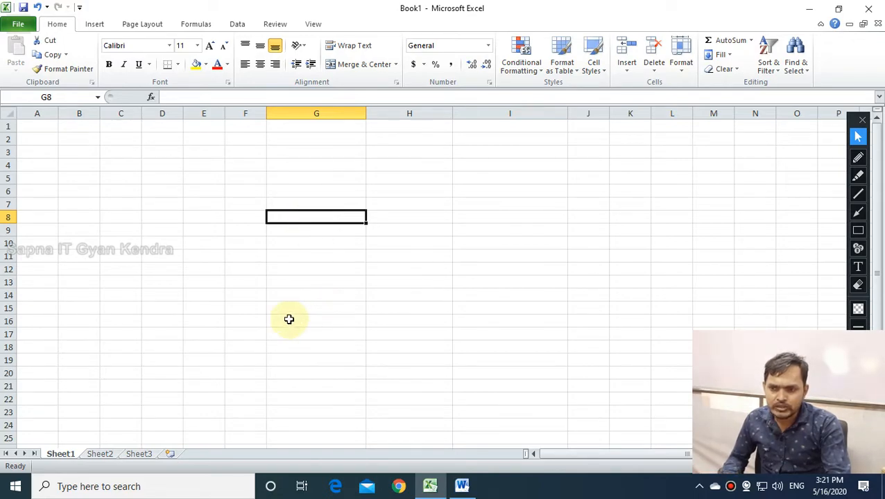
text(faffafaf)
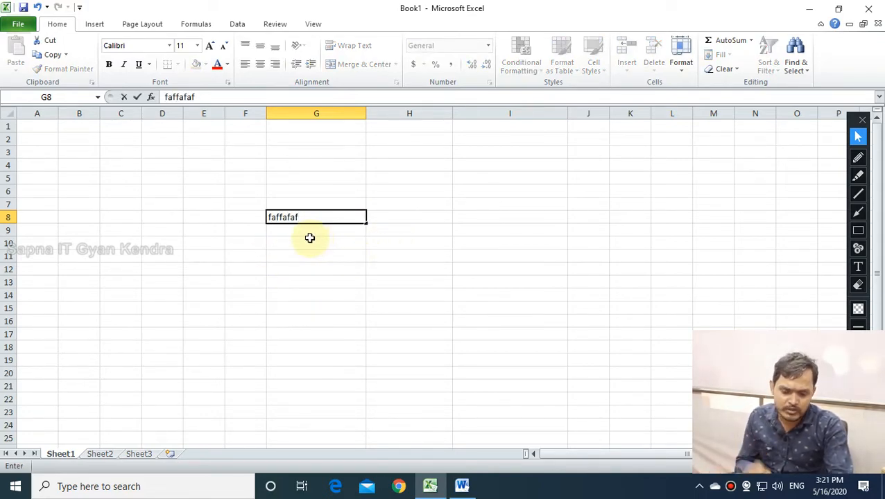
key(Return)
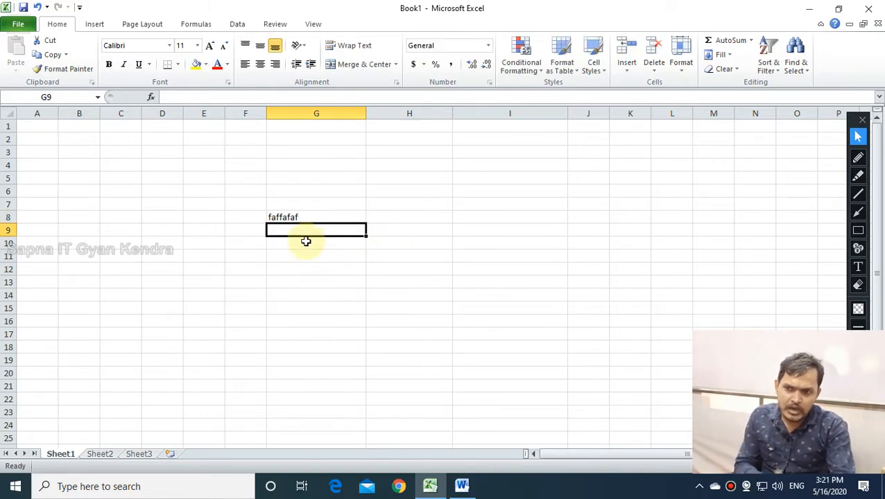
click(302, 217)
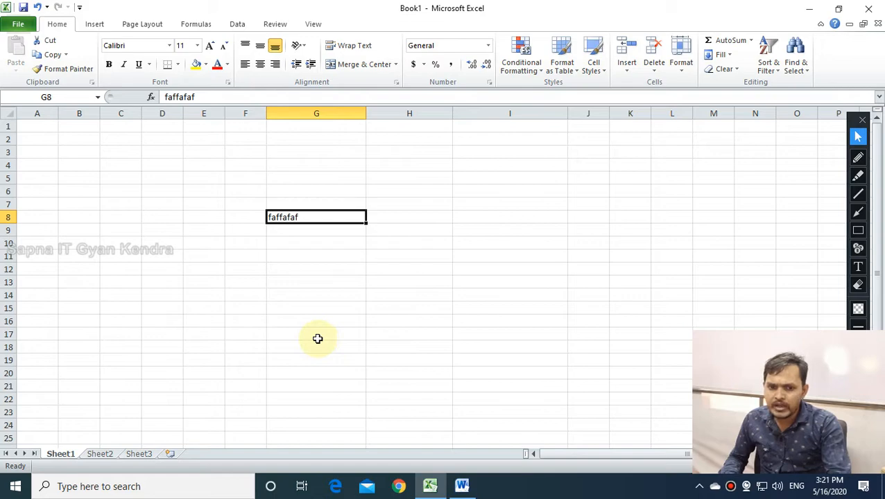
Enter the number 1254541 in H8 and check how it aligns.
click(391, 216)
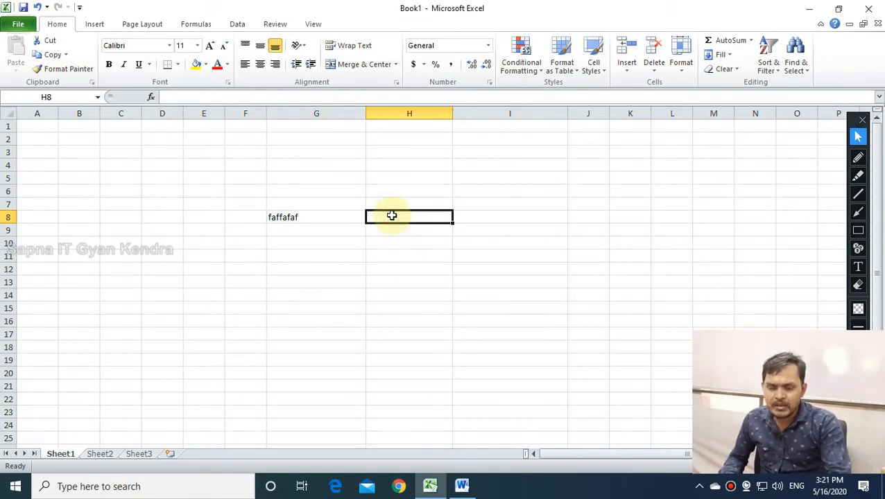
text(1254541)
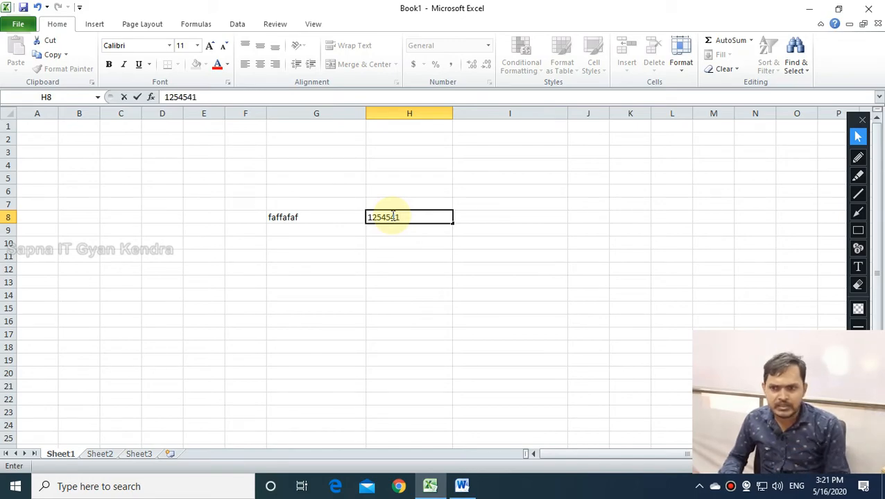
key(Return)
click(399, 215)
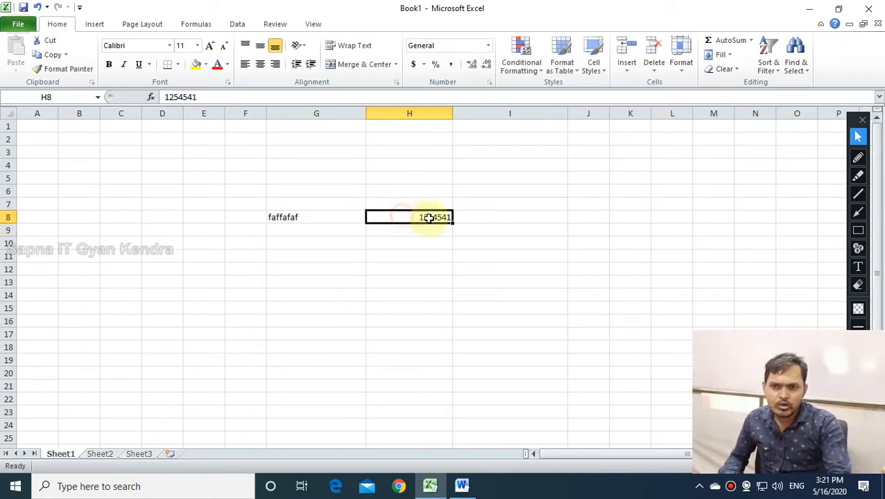
Left-align 1254541 in H8 to match faffafaf, then select the block holding both entries.
click(445, 268)
click(389, 217)
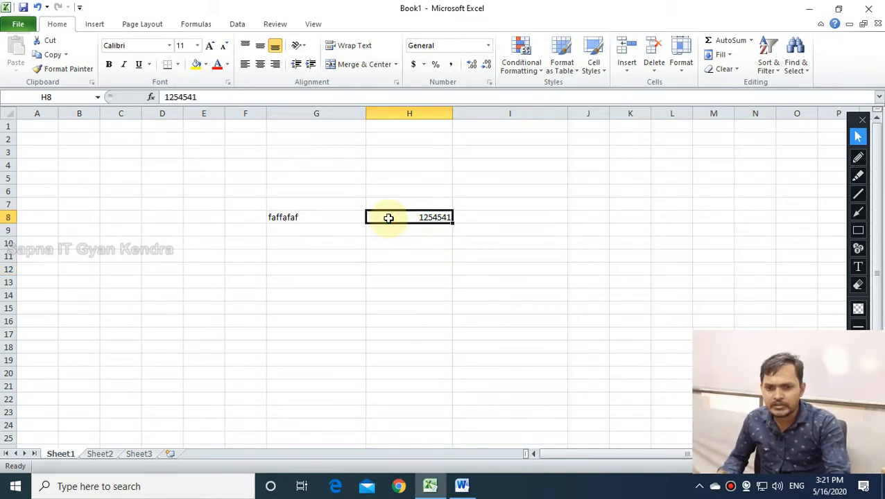
click(344, 213)
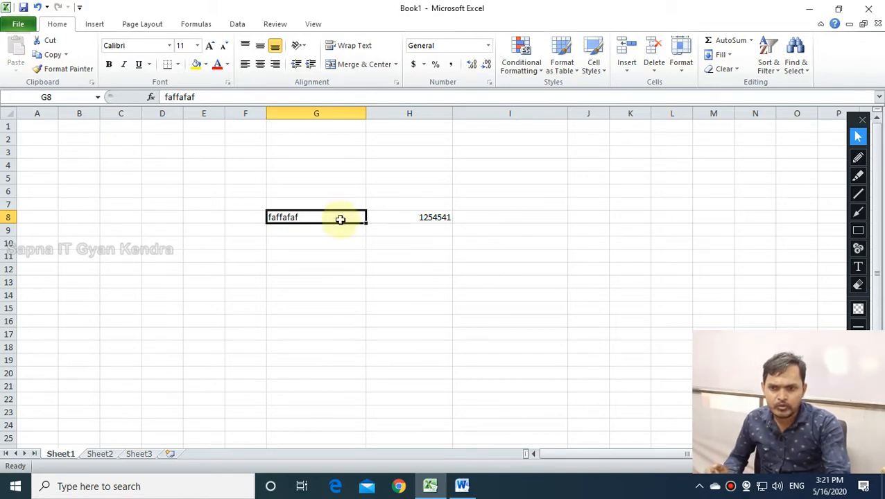
click(331, 244)
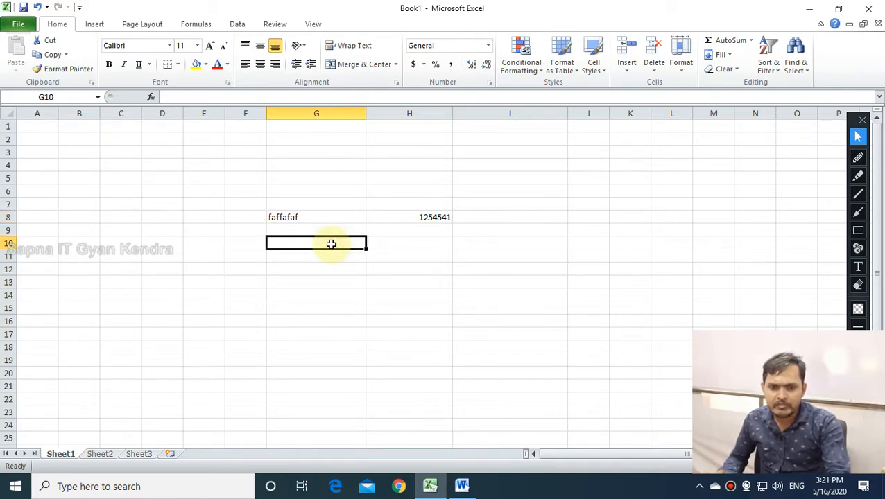
click(388, 229)
click(396, 217)
click(245, 64)
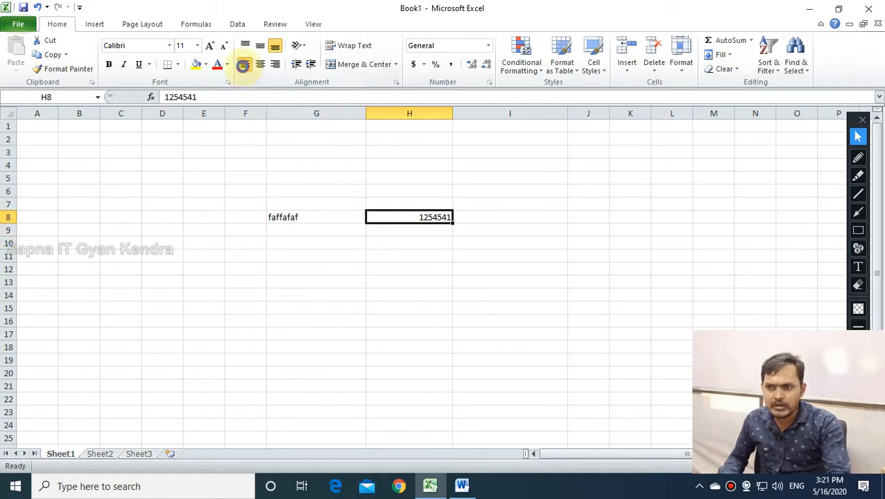
click(381, 357)
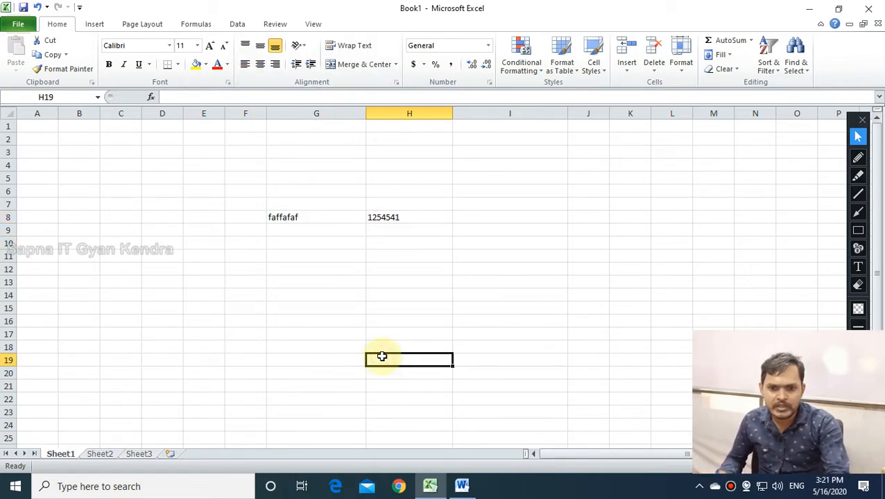
drag(283, 203, 448, 263)
Delete the selected G7:H11 block so the sample entries are cleared.
key(Delete)
click(391, 294)
click(304, 221)
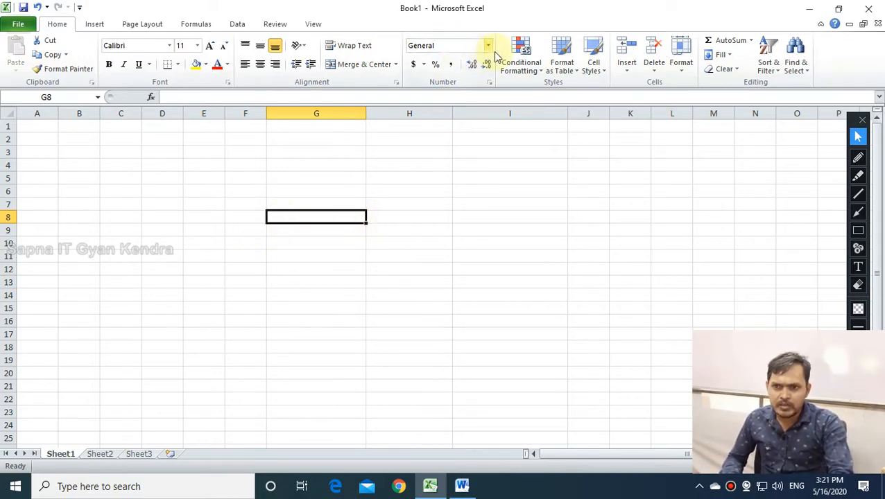
Outline the Number Format setting, still General, in red for viewers.
click(858, 230)
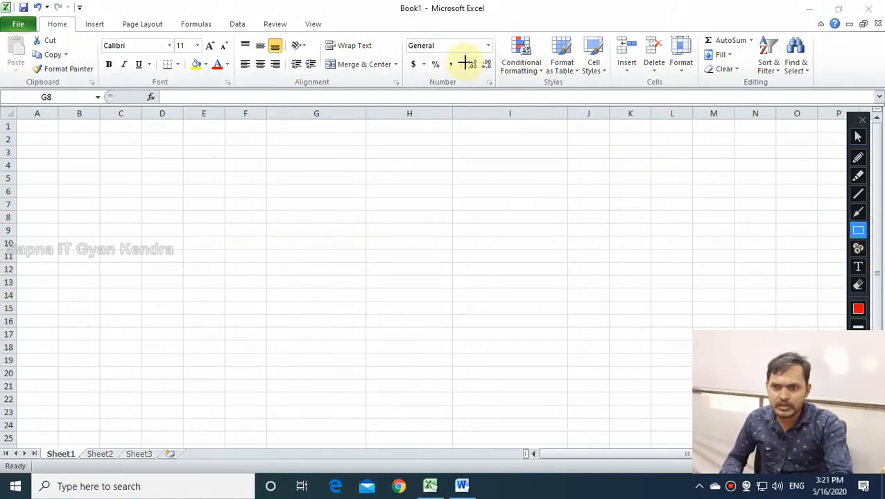
drag(414, 44, 497, 59)
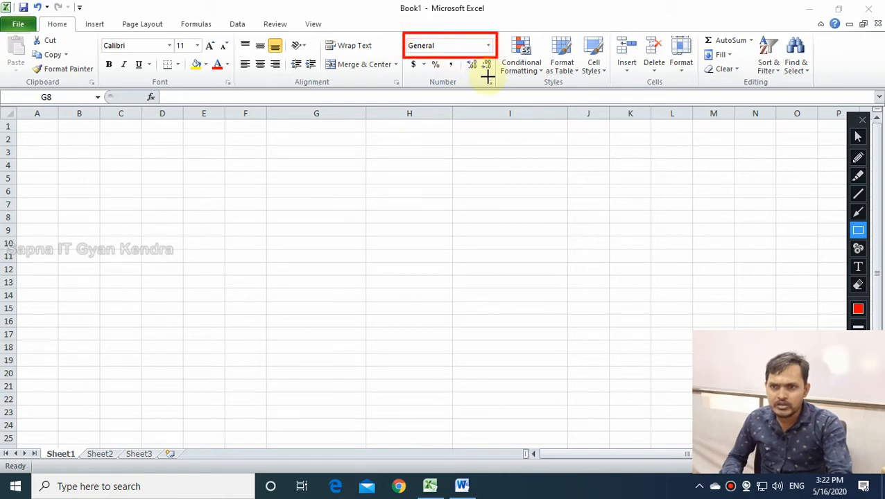
click(858, 138)
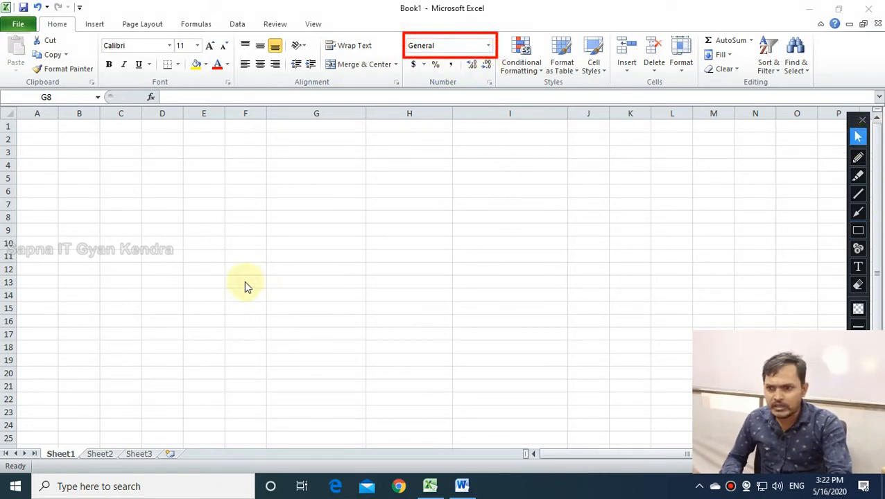
click(243, 270)
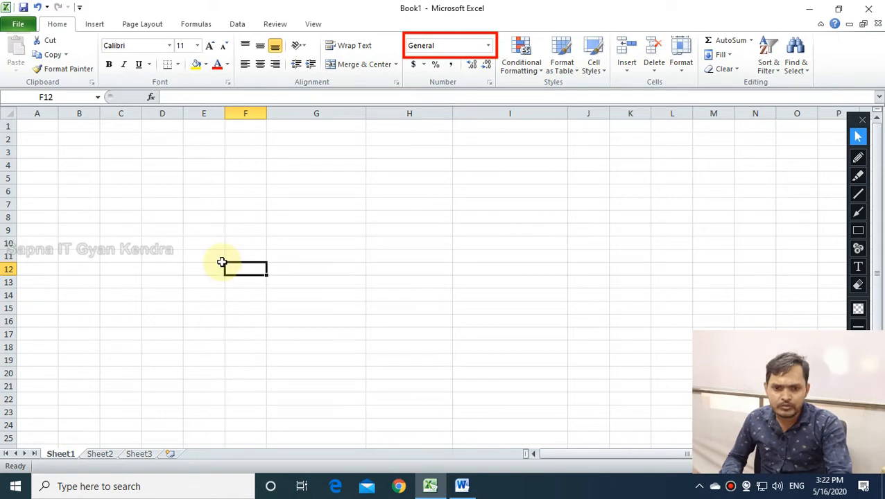
Enter a sample person's name in F12 and the number 45545 in G12.
text(rakesh)
key(Tab)
text(ajfsd)
key(BackSpace)
key(BackSpace)
key(BackSpace)
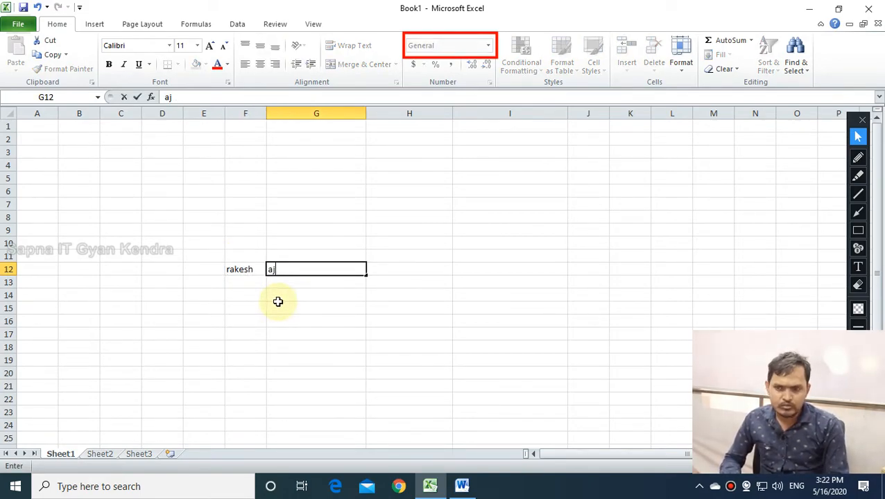
key(BackSpace)
text(45545)
key(Return)
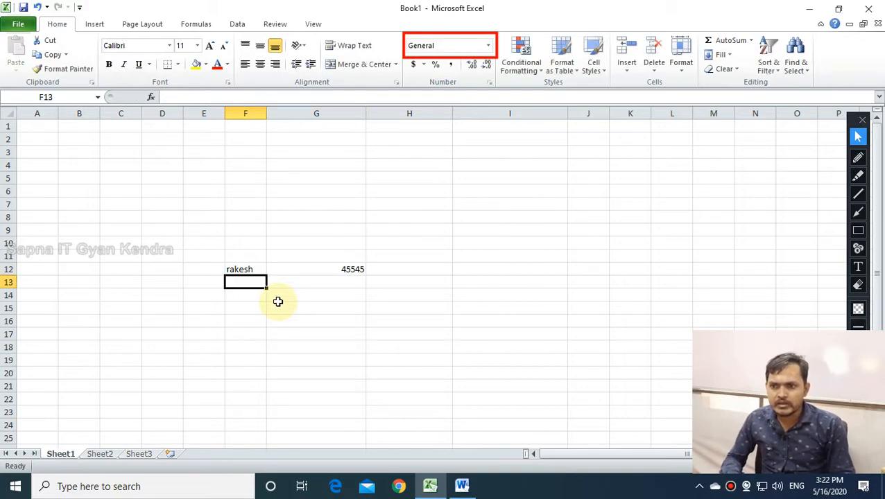
Check the F12 and G12 entries and open the Number Format list.
click(278, 302)
click(247, 266)
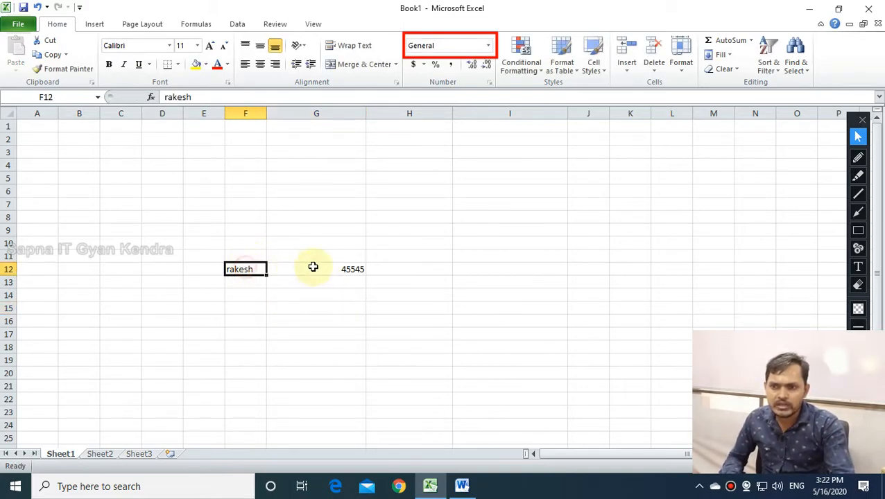
click(342, 267)
click(241, 270)
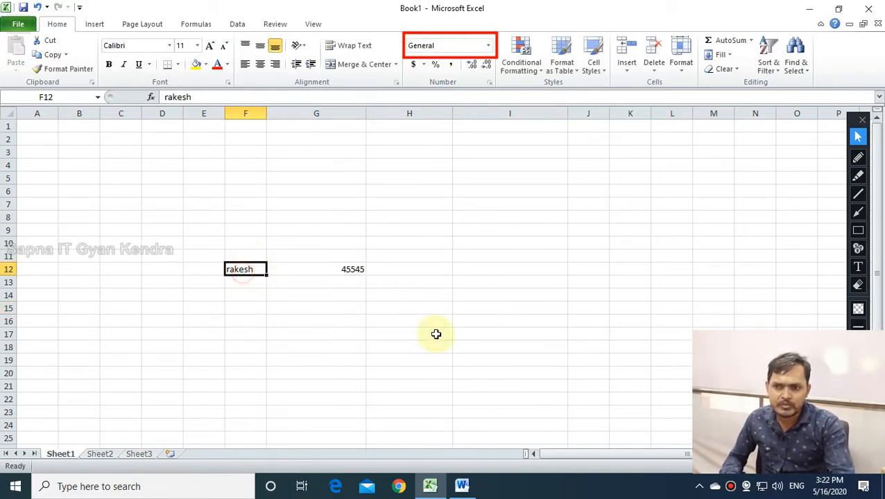
click(487, 46)
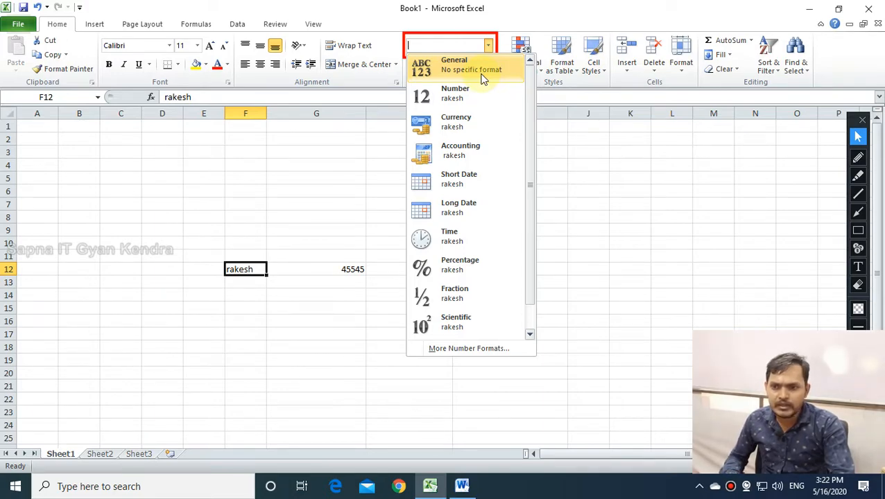
click(430, 74)
click(331, 275)
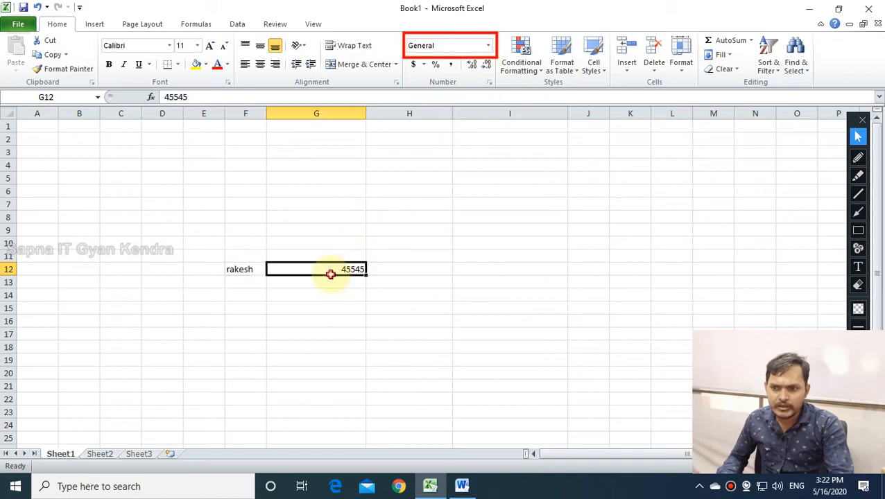
text(12366454445)
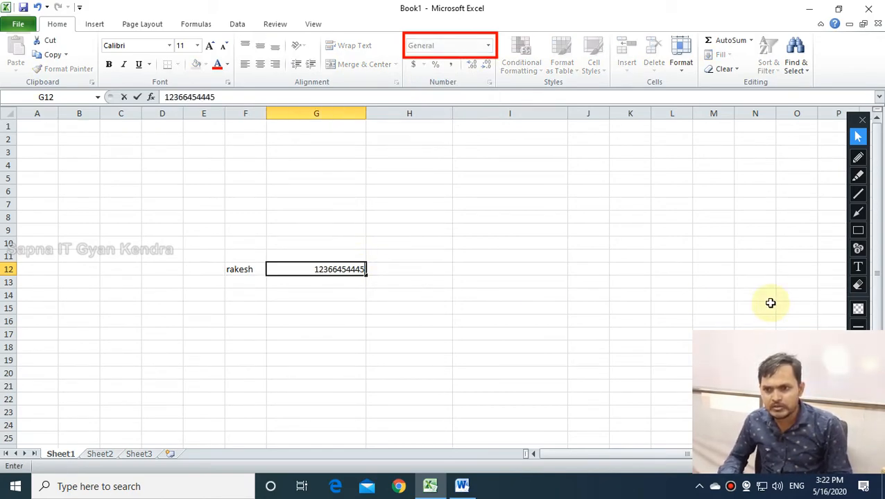
key(Return)
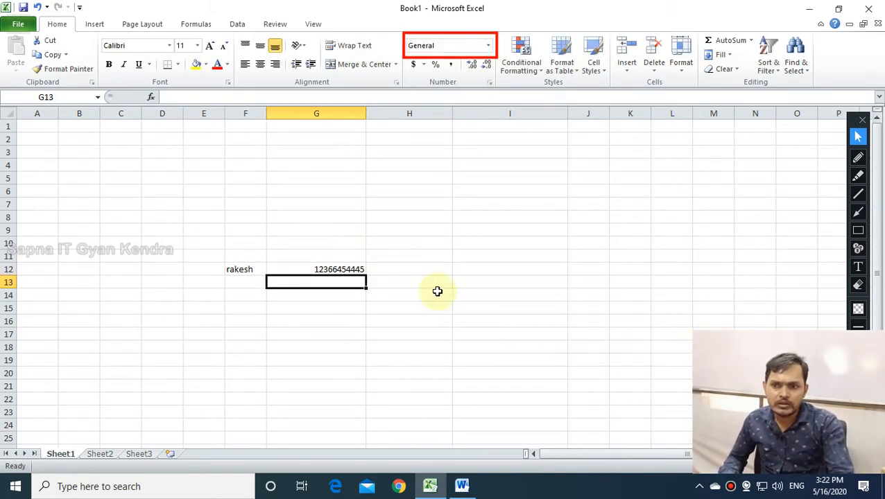
click(323, 271)
double_click(323, 270)
key(BackSpace)
key(Delete)
key(BackSpace)
key(BackSpace)
key(BackSpace)
key(BackSpace)
key(BackSpace)
key(BackSpace)
key(BackSpace)
key(BackSpace)
key(BackSpace)
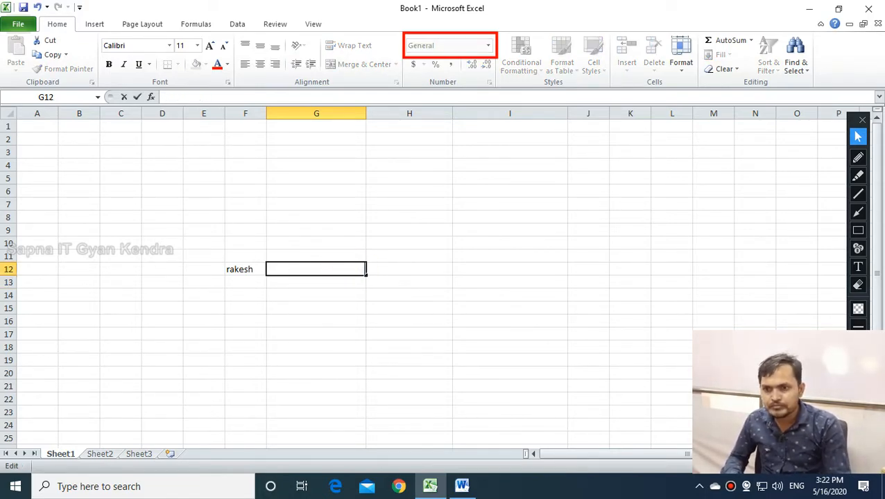
text(12345678)
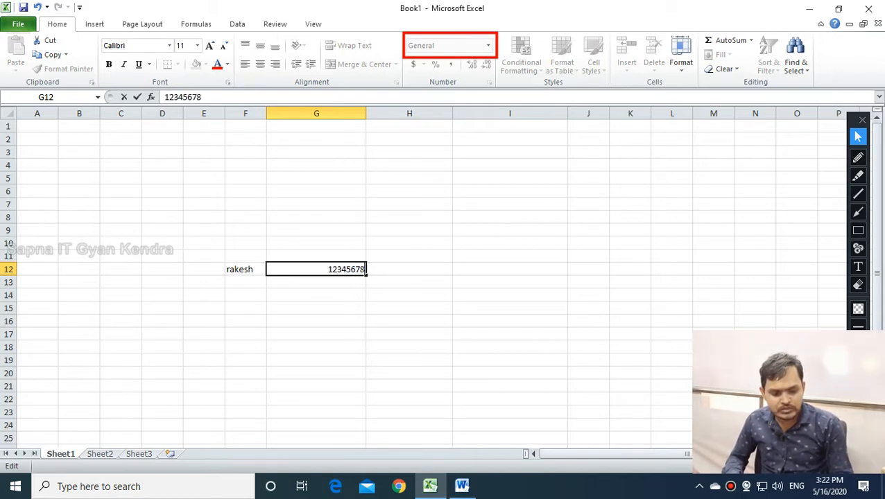
text(910111213)
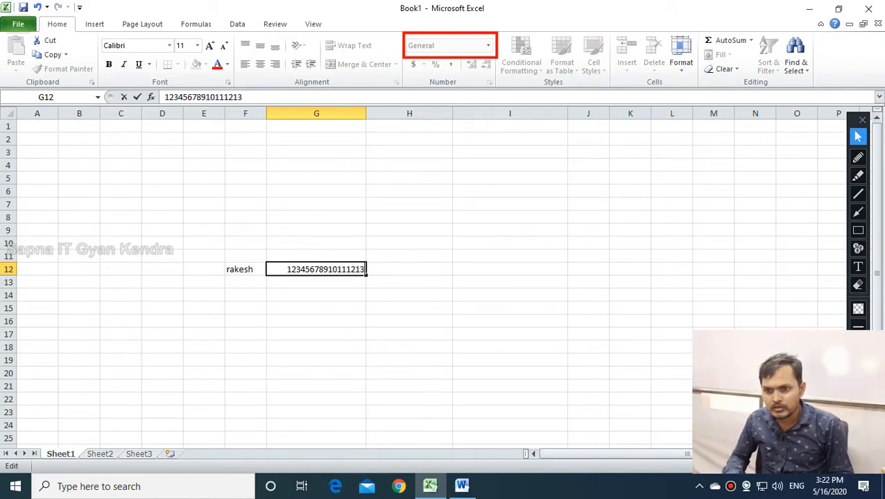
key(Return)
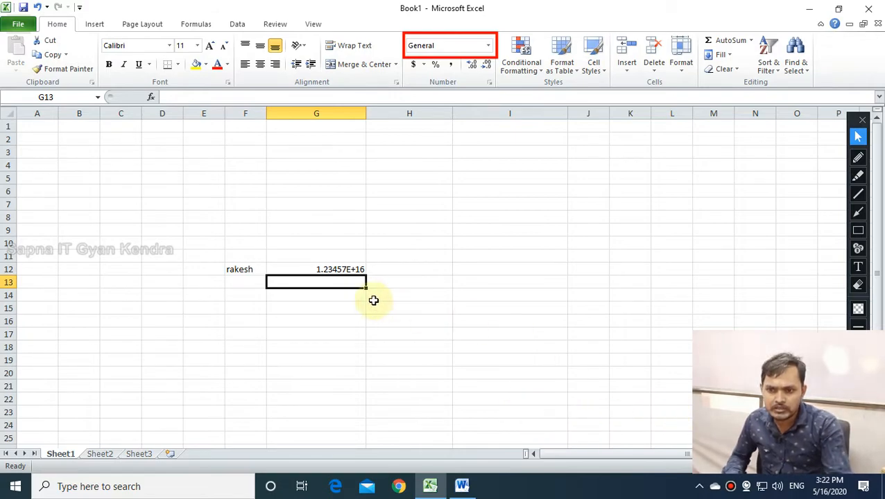
Shorten the G12 number by replacing its last eight digits with 12345.
double_click(340, 270)
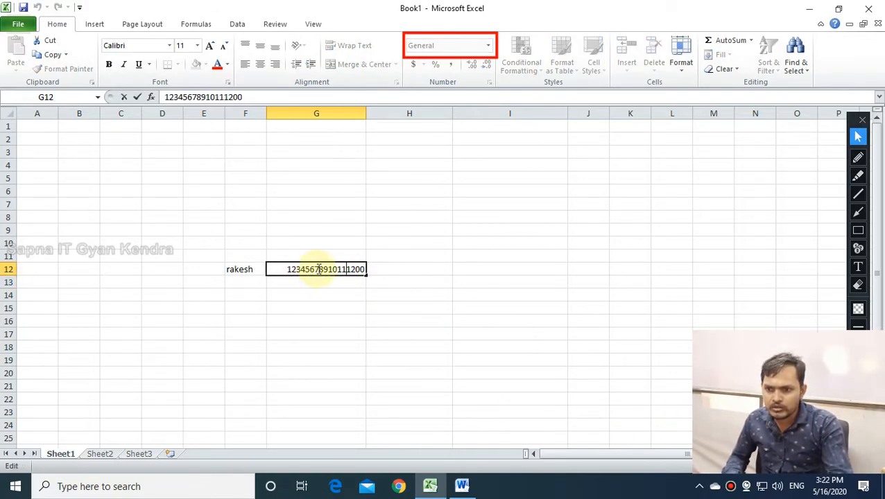
drag(327, 269, 385, 269)
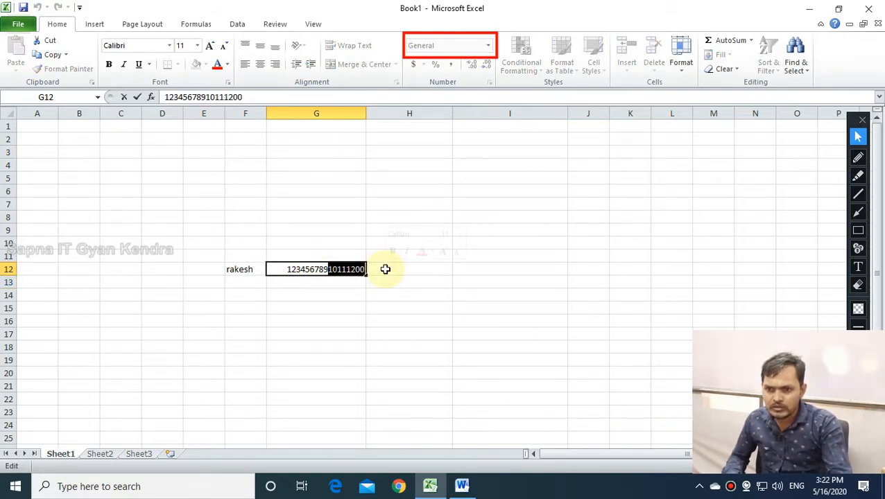
text(12)
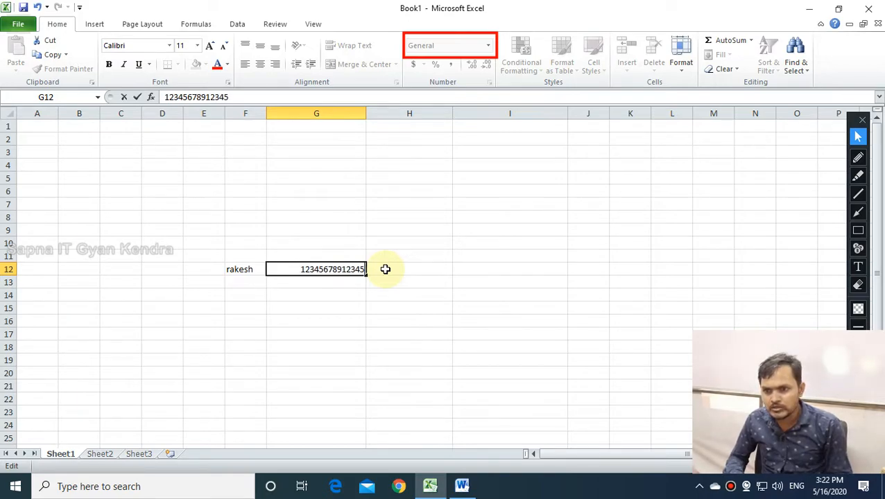
text(345)
key(Return)
double_click(337, 269)
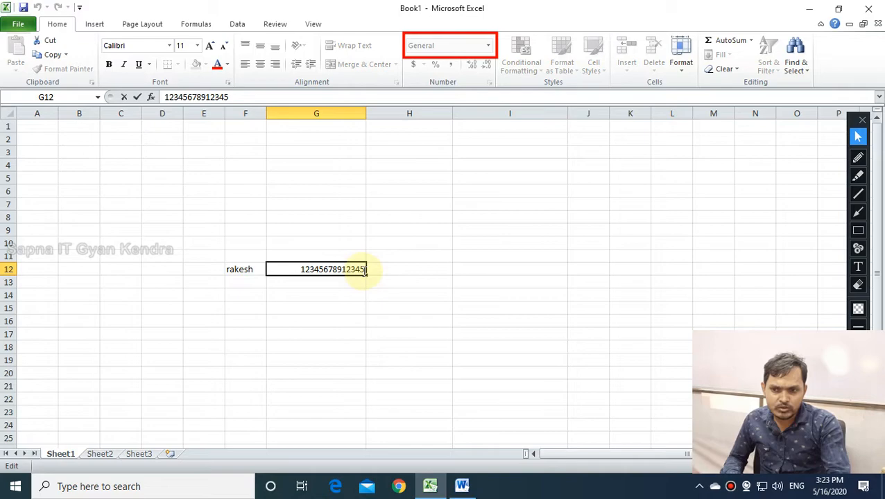
key(Return)
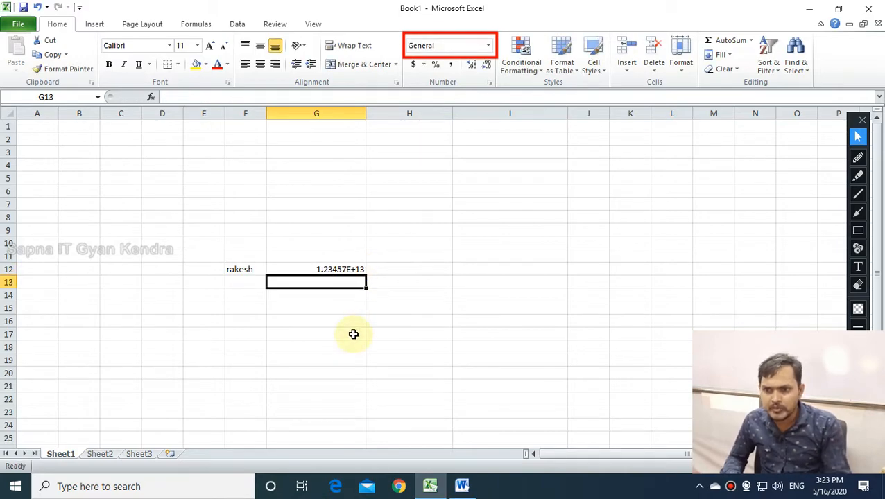
double_click(346, 270)
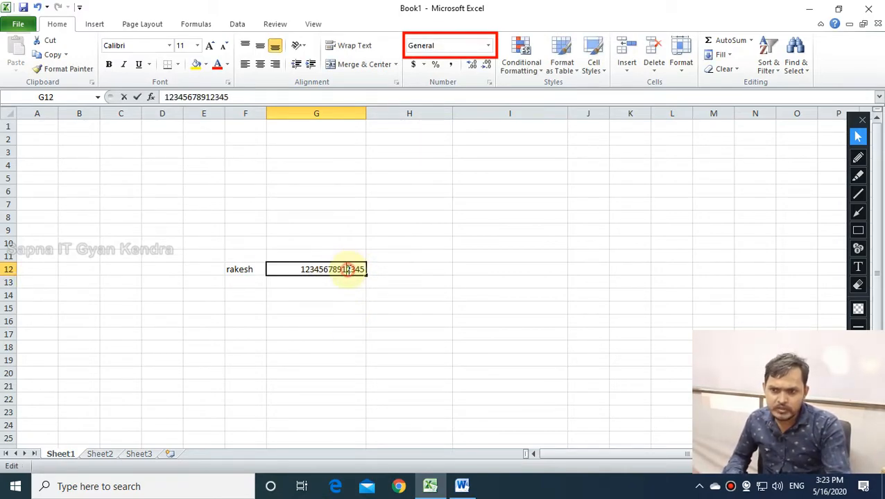
key(Return)
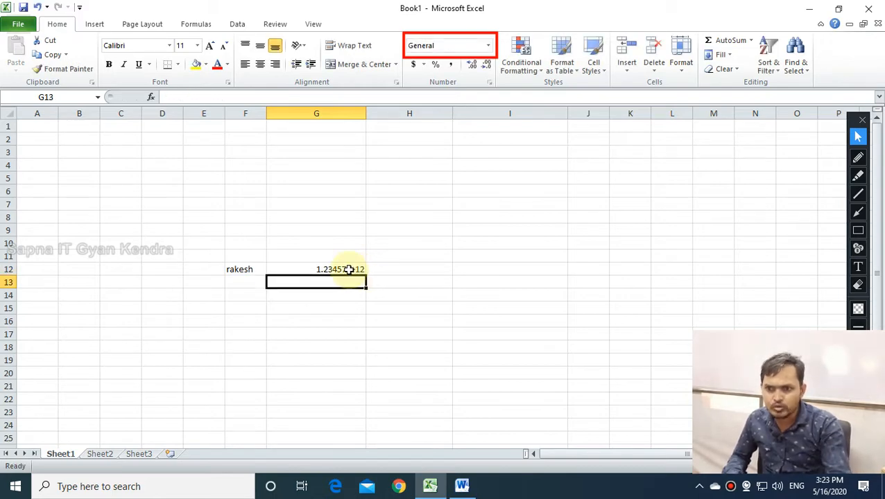
double_click(361, 270)
key(BackSpace)
key(BackSpace)
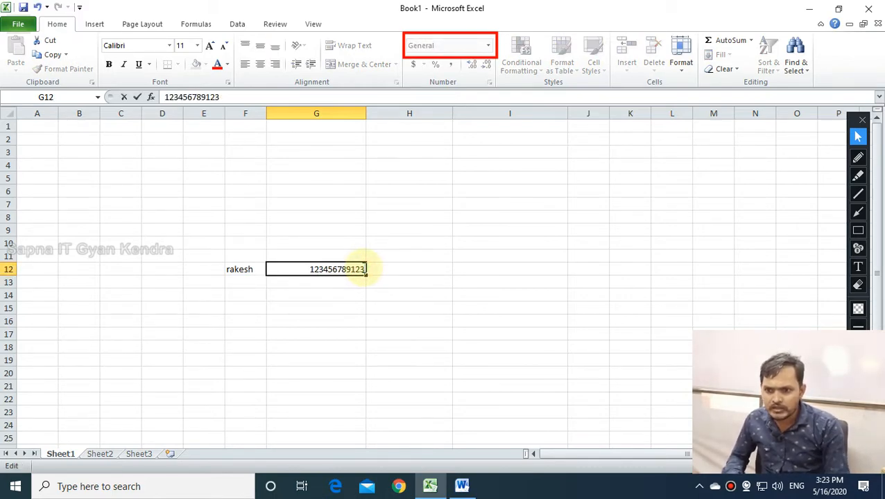
key(Return)
click(337, 270)
double_click(338, 269)
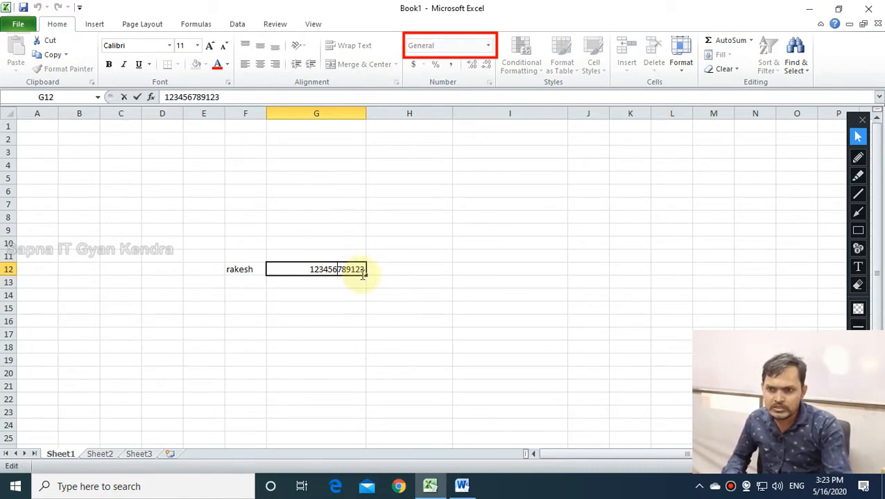
key(BackSpace)
key(Return)
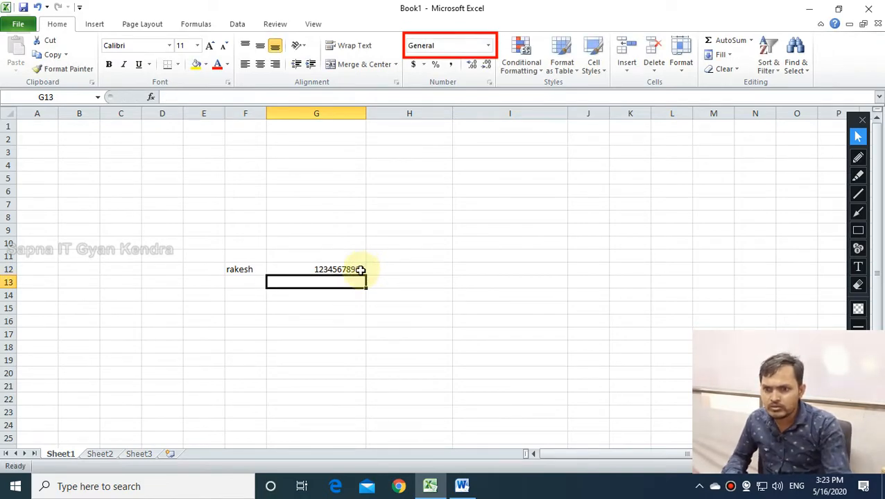
double_click(327, 270)
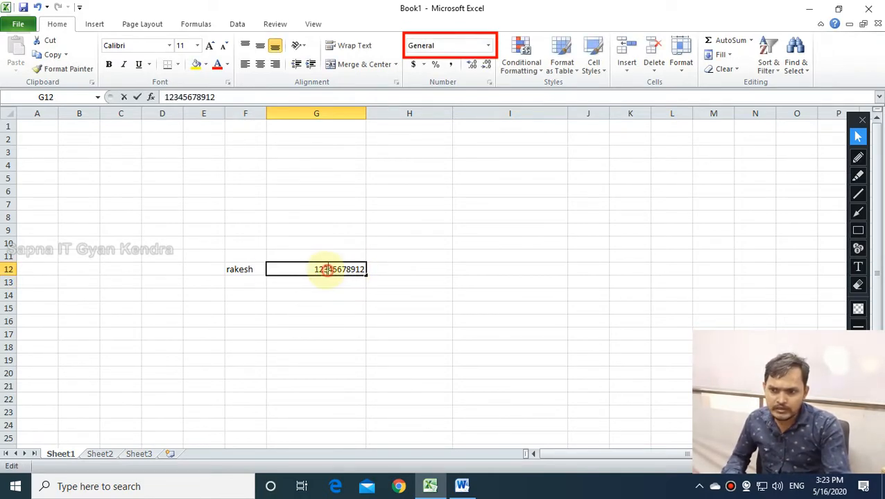
double_click(311, 271)
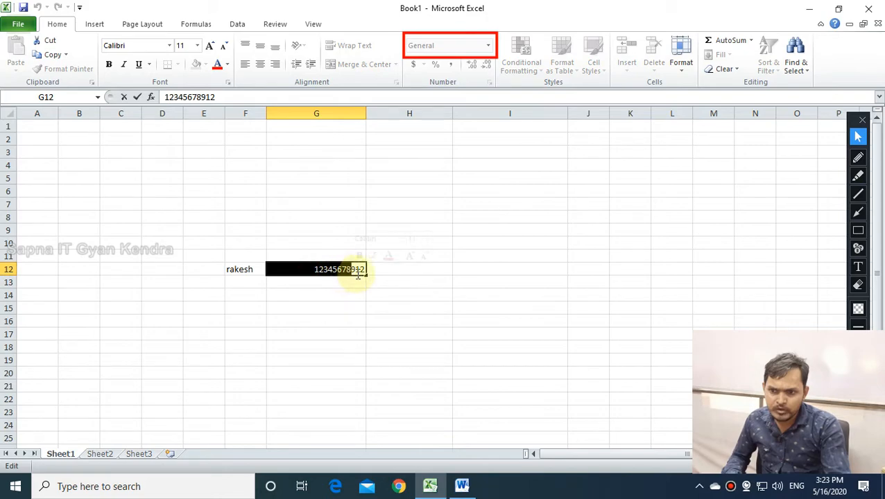
click(357, 271)
click(355, 299)
click(340, 269)
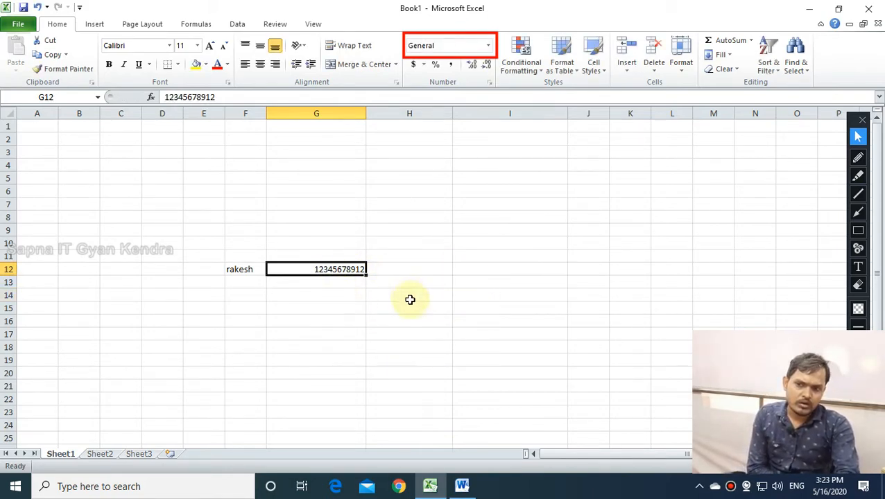
double_click(356, 270)
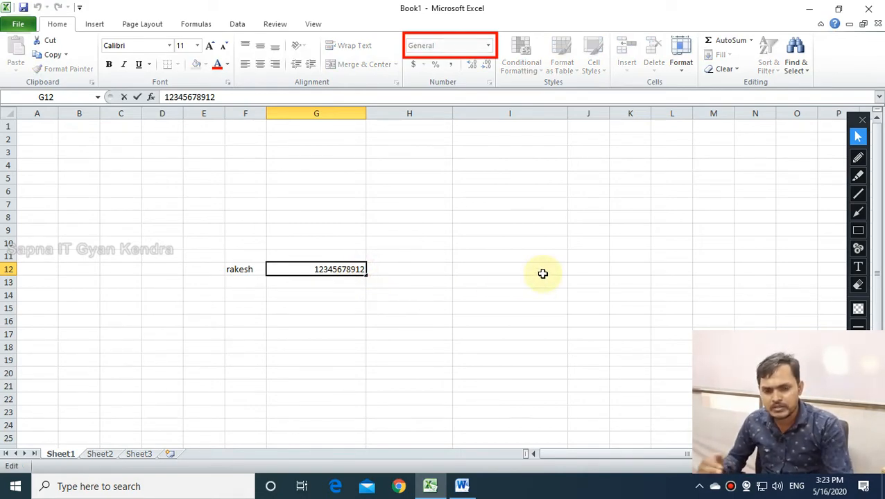
text(3)
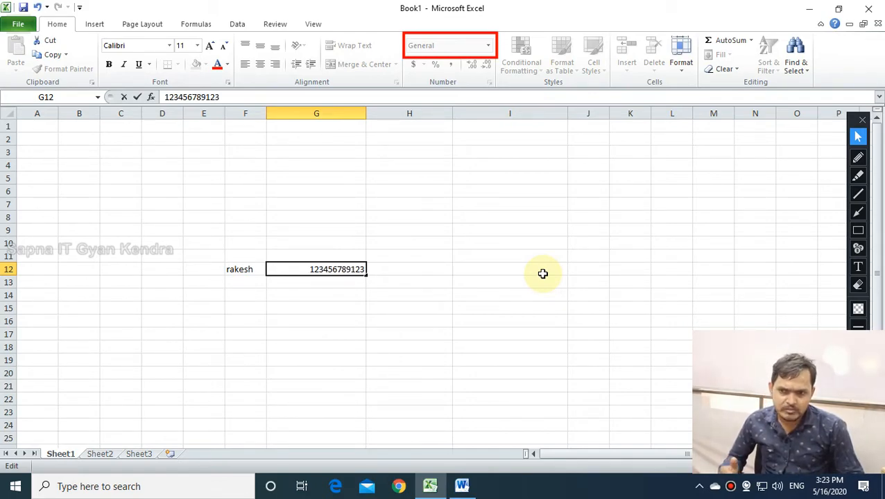
key(Return)
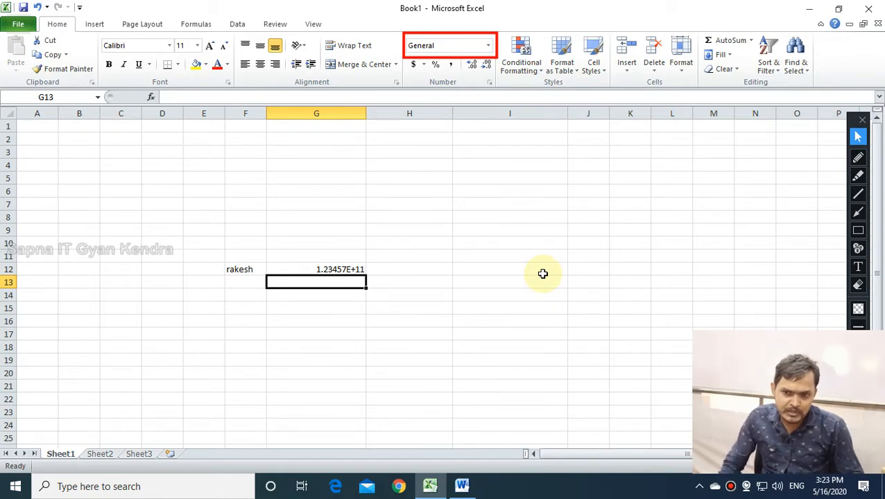
double_click(360, 269)
click(328, 353)
click(340, 271)
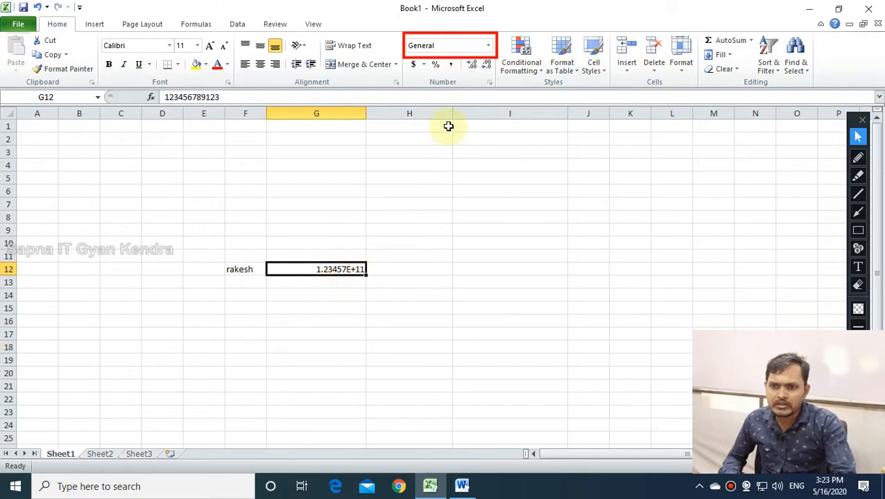
click(488, 46)
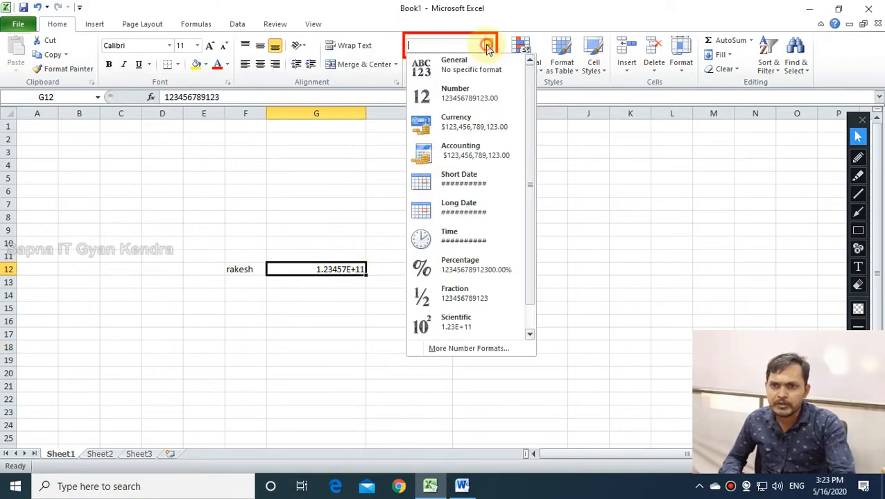
Apply the Number format to G12 so it shows 123456789123.00 instead of scientific notation.
click(457, 93)
double_click(358, 270)
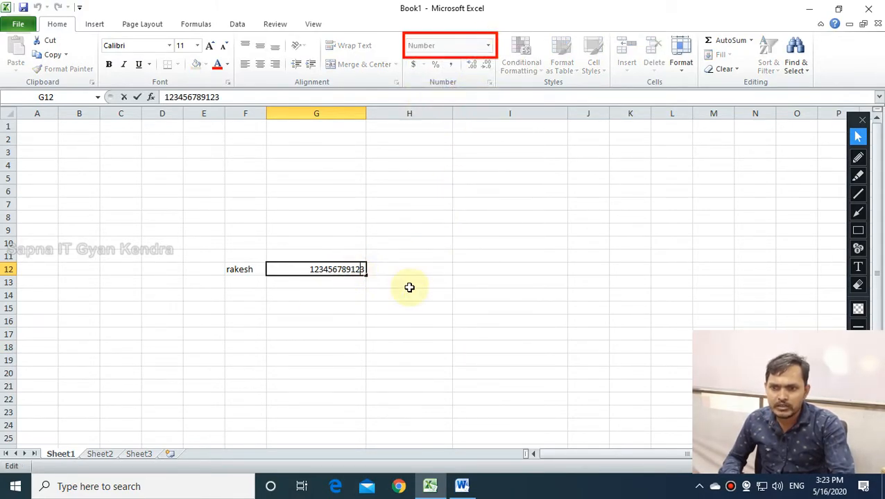
click(353, 310)
click(352, 272)
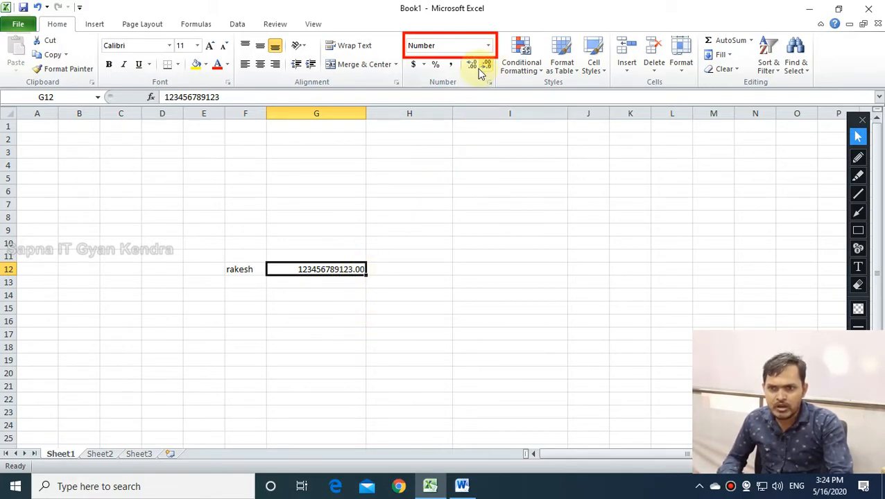
Select G12 and remove its two decimal places with Decrease Decimal.
click(858, 230)
drag(464, 56, 495, 77)
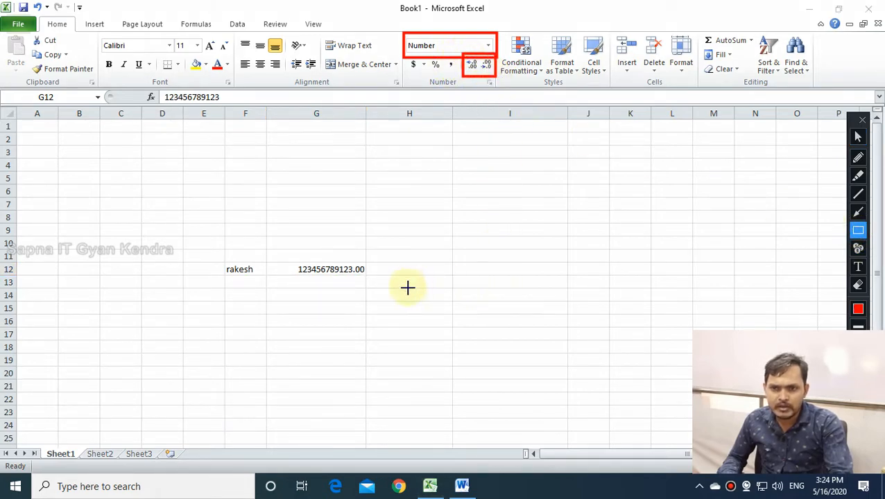
click(858, 136)
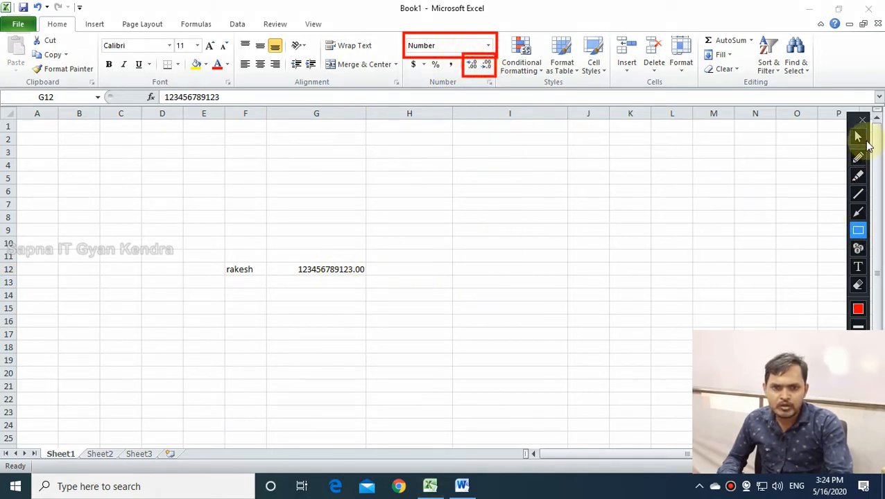
click(359, 268)
click(487, 66)
click(487, 66)
click(474, 66)
click(473, 66)
click(473, 66)
click(473, 66)
click(473, 66)
click(473, 66)
click(473, 66)
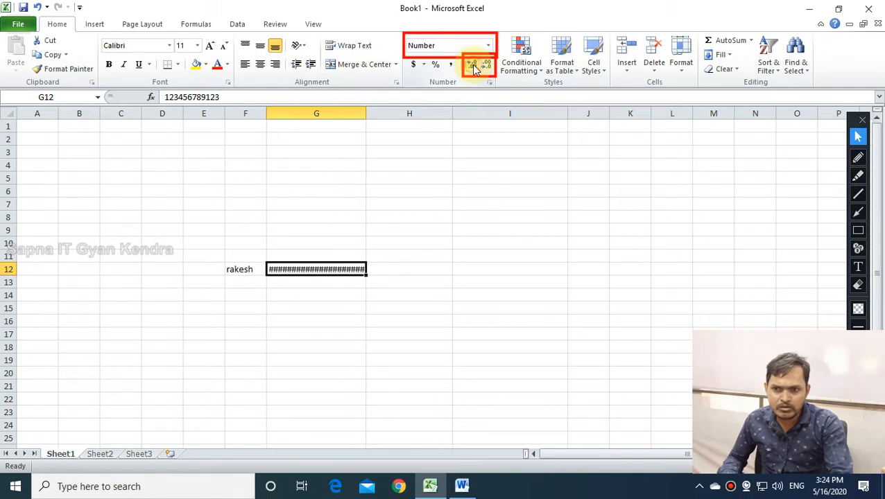
click(486, 67)
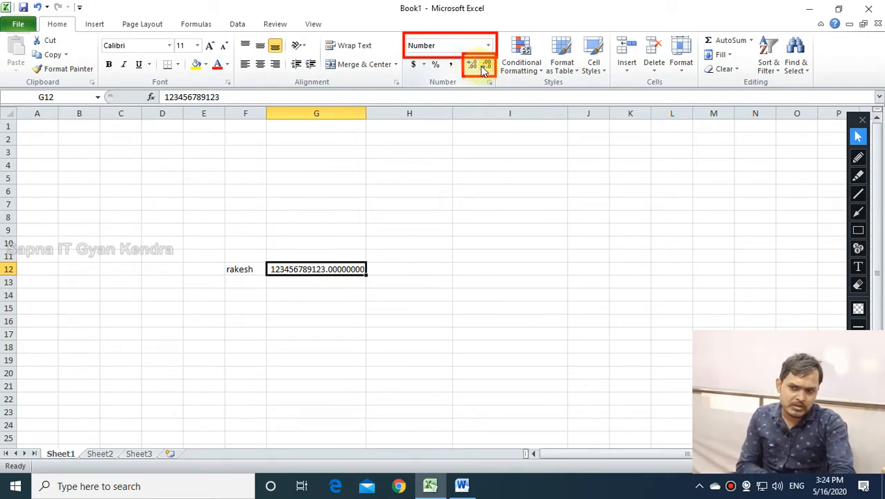
click(471, 66)
click(486, 66)
click(486, 66)
click(485, 67)
click(485, 67)
click(485, 66)
click(485, 67)
click(485, 67)
click(486, 66)
click(485, 66)
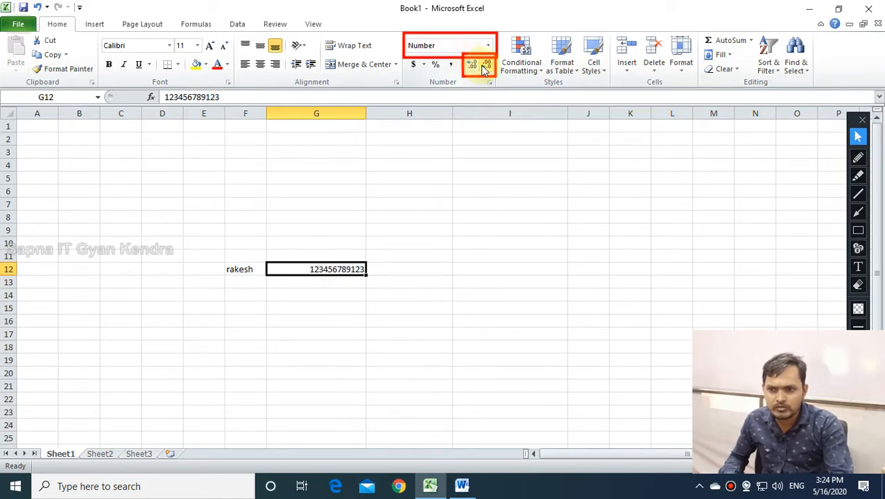
Lengthen G12's number to 15 digits by appending 4, 5 and 6 one at a time.
double_click(362, 269)
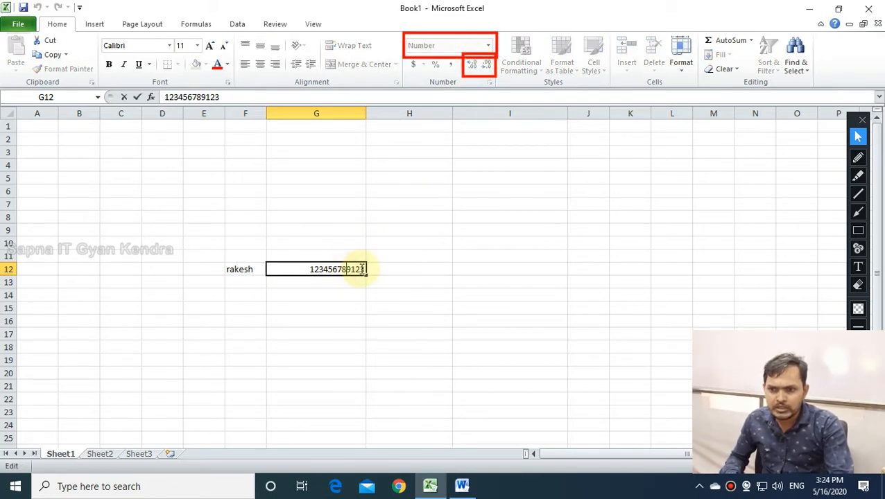
text(4)
key(Return)
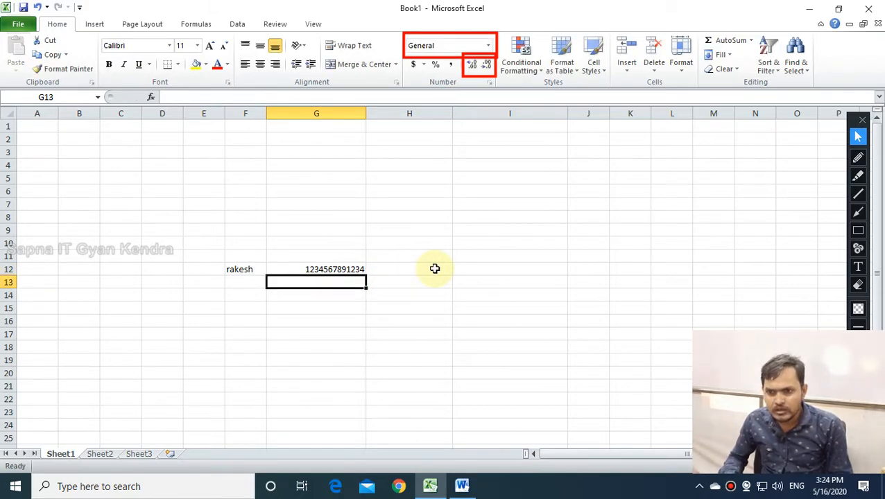
double_click(362, 270)
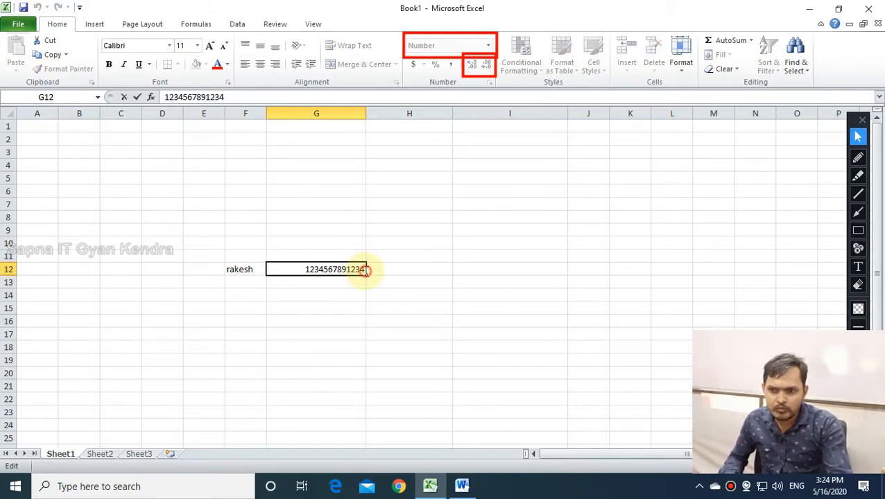
text(5)
key(Return)
click(362, 269)
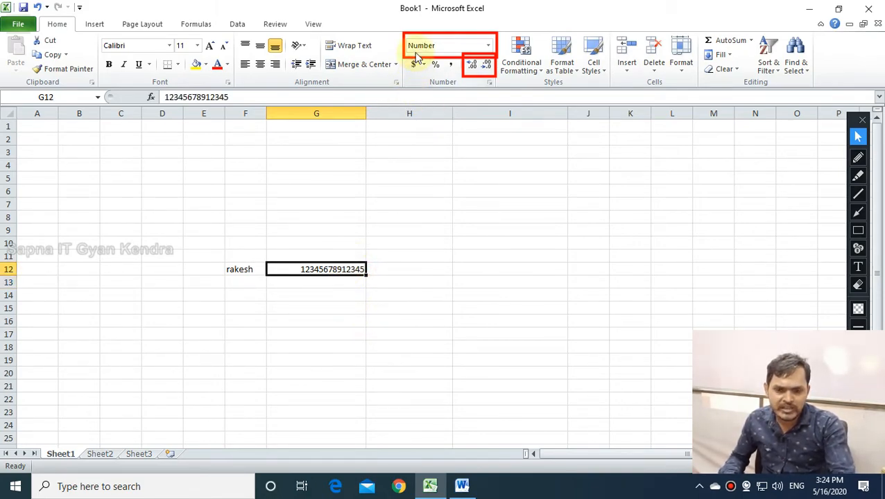
click(331, 255)
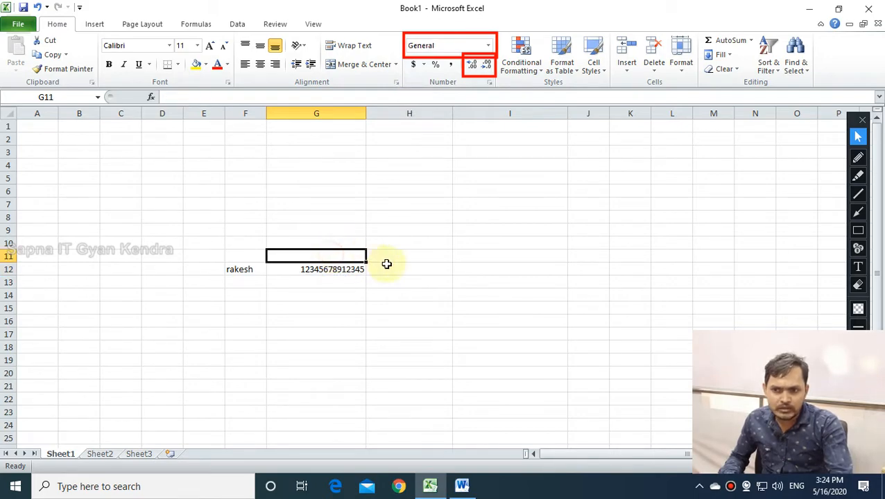
double_click(362, 269)
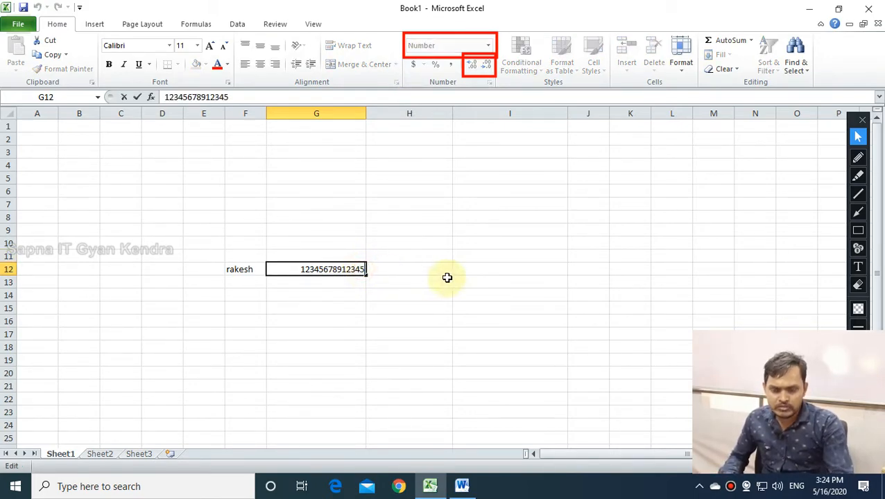
text(6)
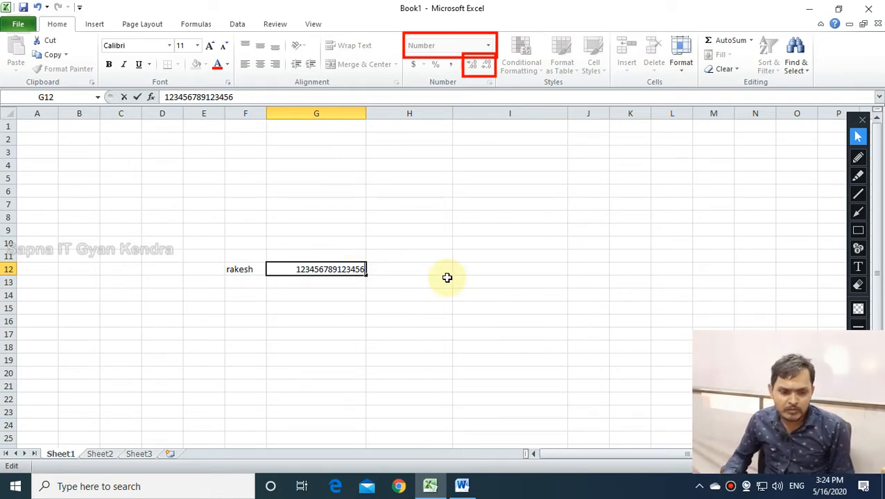
key(Return)
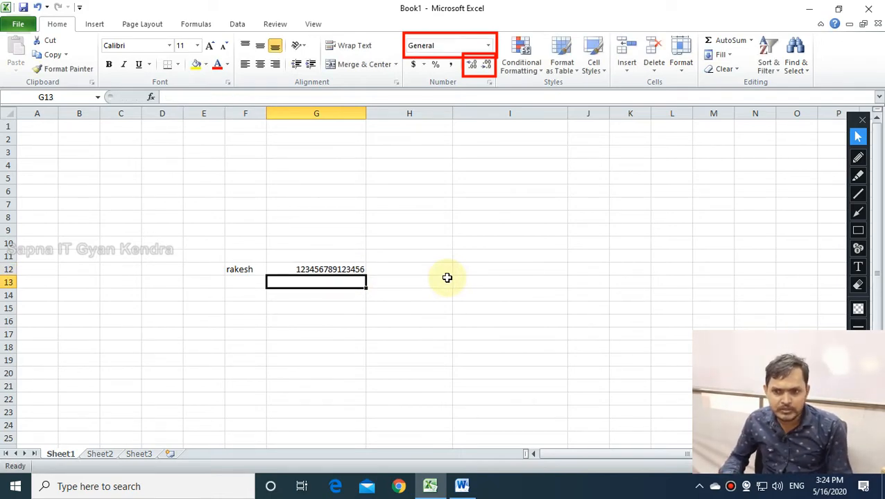
Append 789 to G12, see the extra digits become 000, then trim back to 15 digits.
double_click(361, 271)
text(.)
key(BackSpace)
text(789)
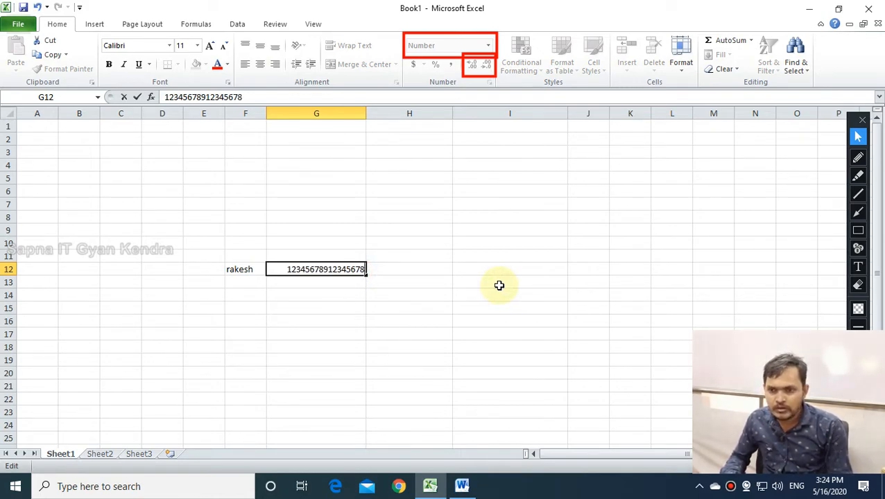
key(Return)
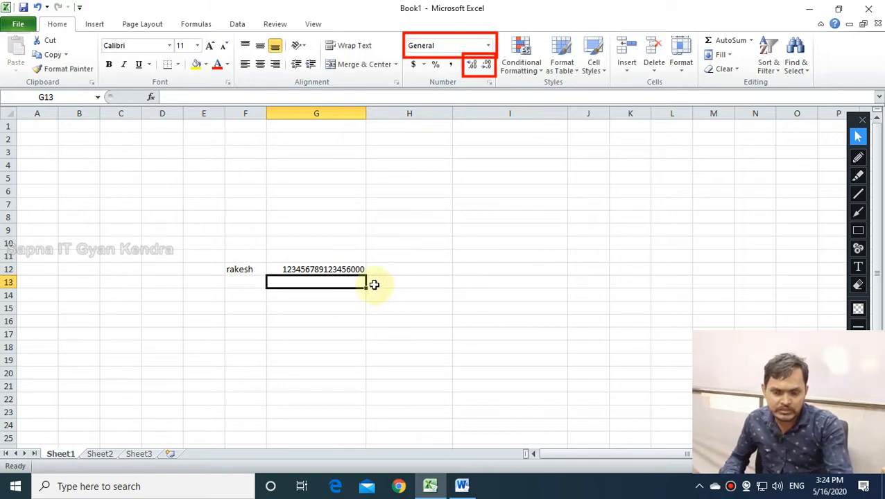
double_click(345, 268)
drag(350, 270, 365, 270)
key(BackSpace)
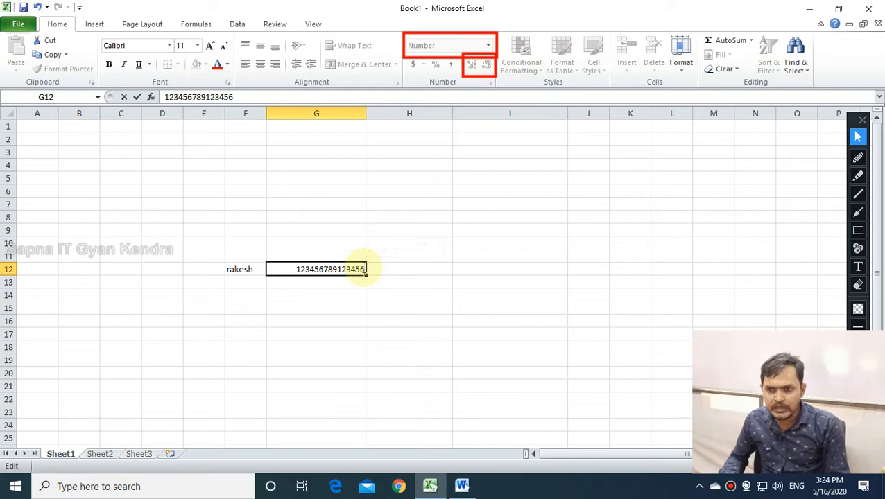
key(Return)
click(363, 269)
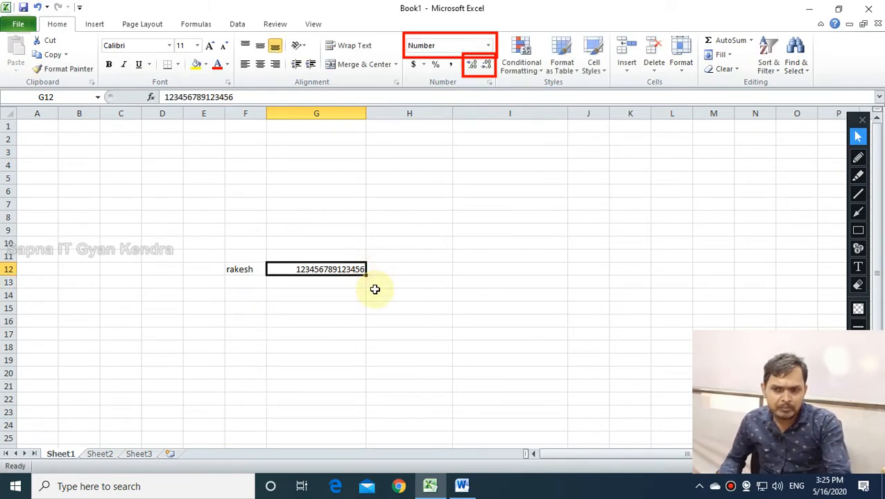
Add a 16th digit and then 789123, showing digits past 15 turn to zeros, then clear G12.
double_click(359, 269)
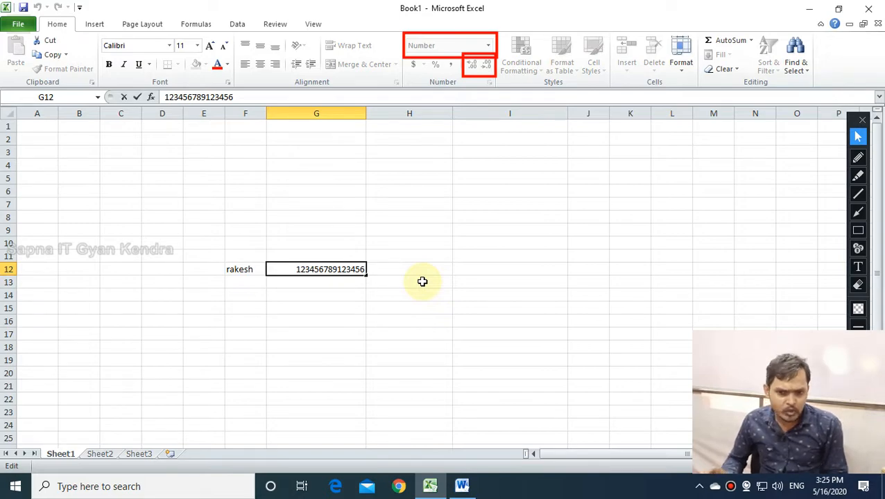
text(7)
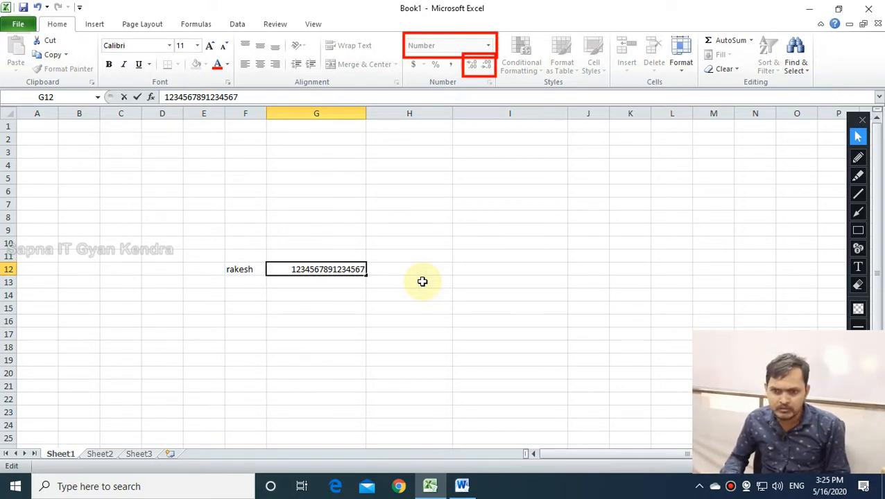
key(Return)
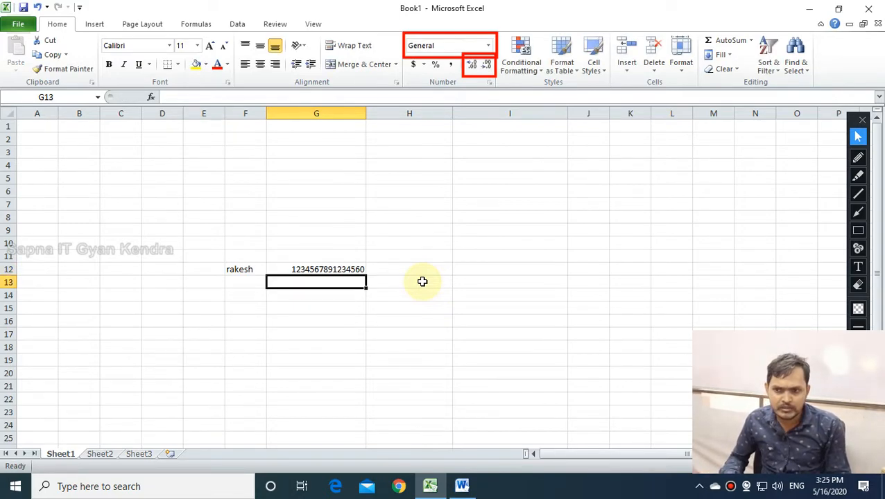
double_click(360, 271)
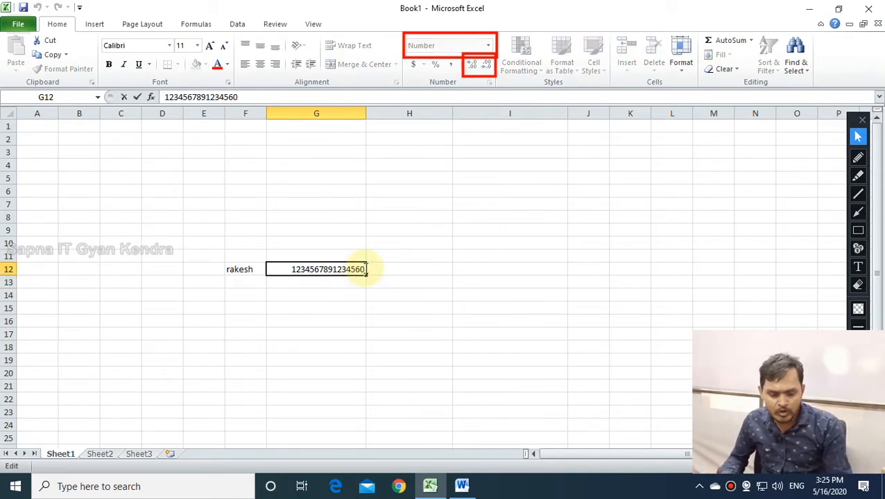
key(BackSpace)
text(789)
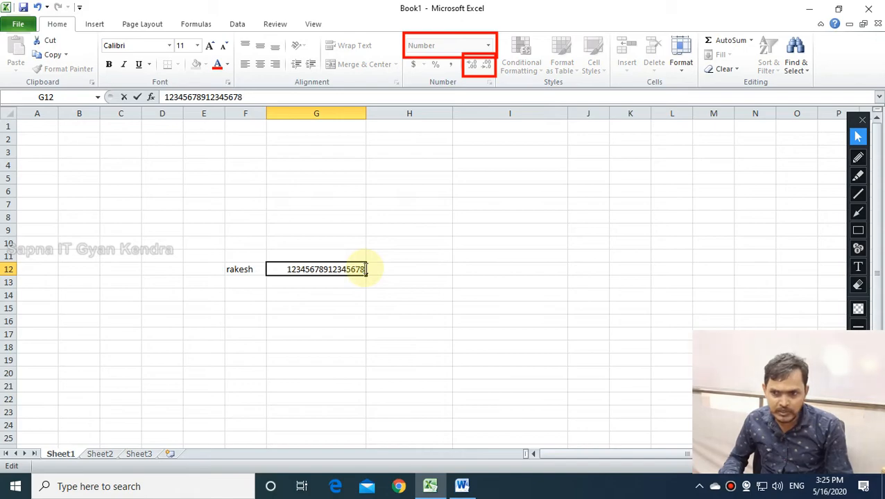
text(123)
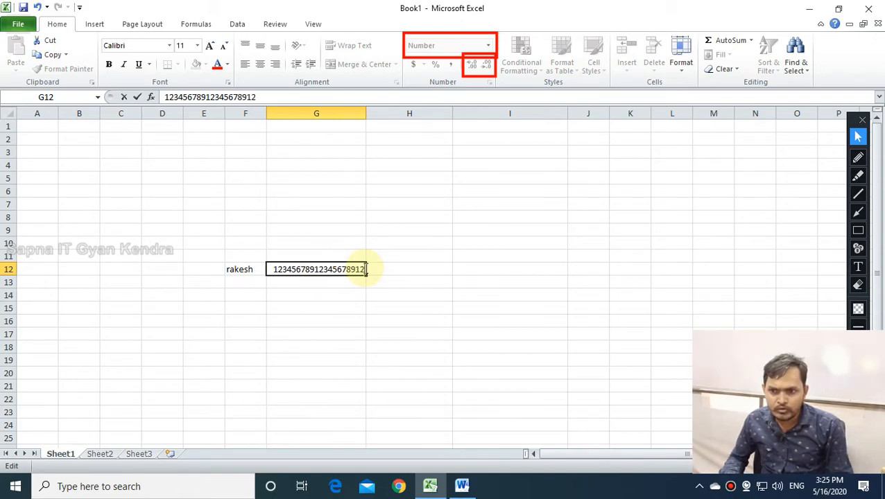
key(Return)
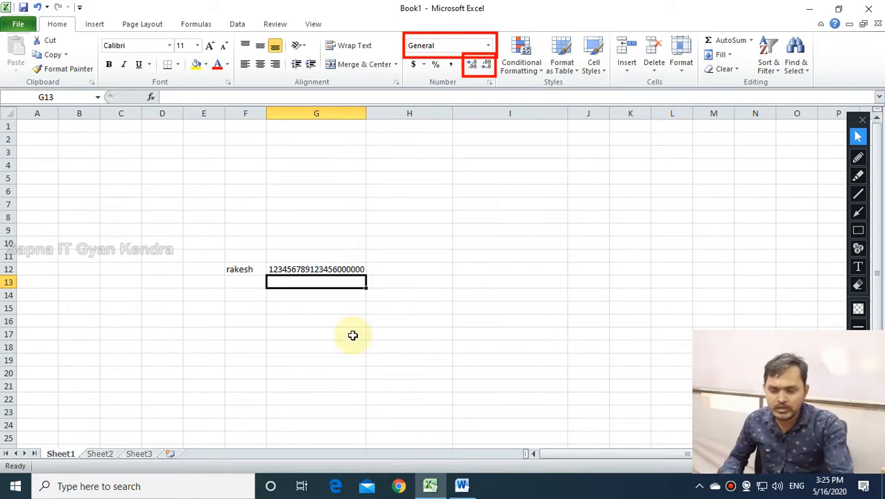
click(332, 267)
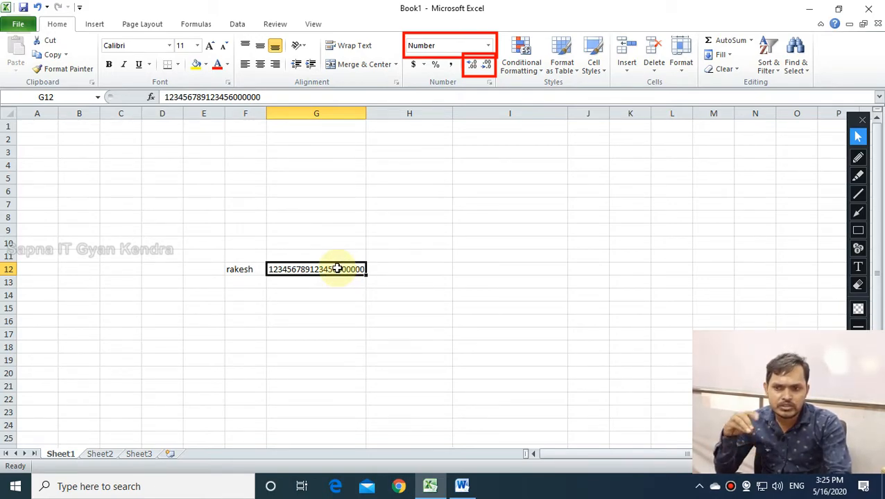
key(Delete)
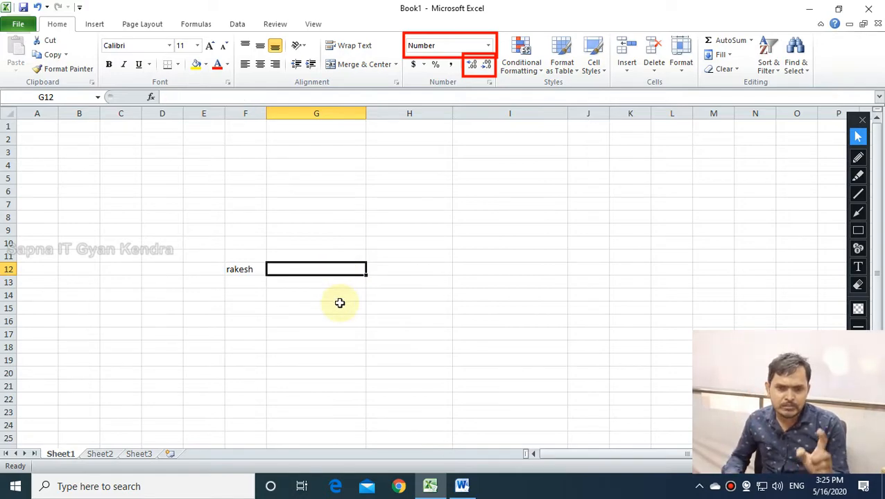
Clear F12 and enter headers Name, Father, Bank Name, IFSC Code, Bank Account in D10:H10.
click(241, 266)
key(Delete)
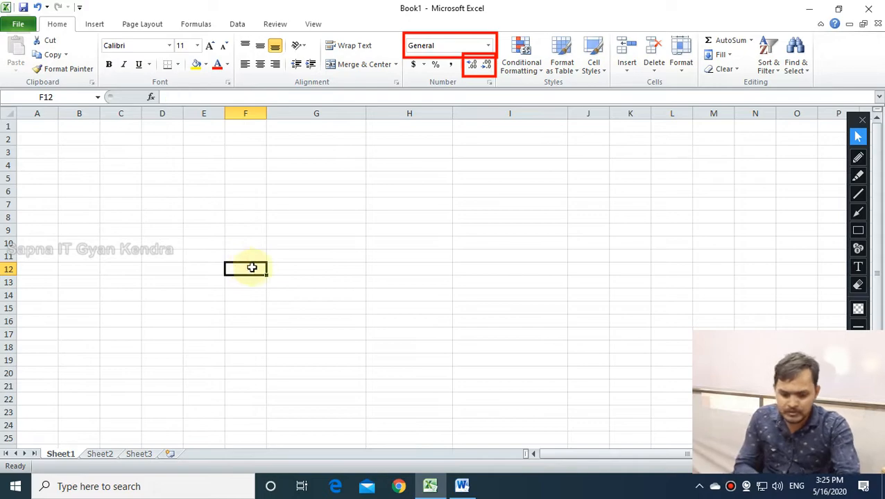
click(170, 245)
text(Name)
key(Tab)
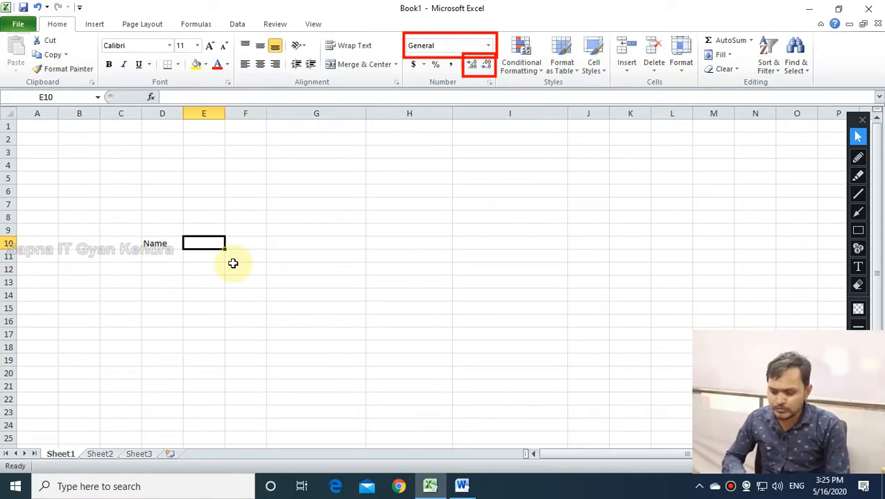
text(Father)
key(Tab)
text(B)
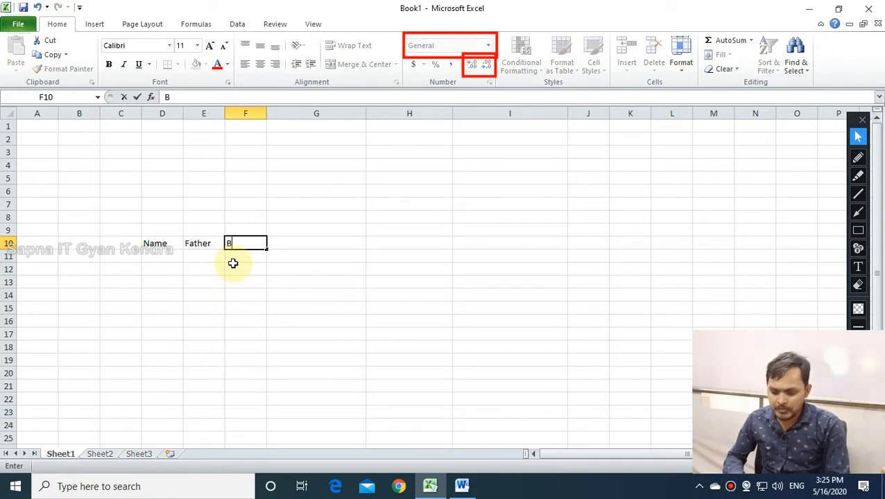
text(ank Name)
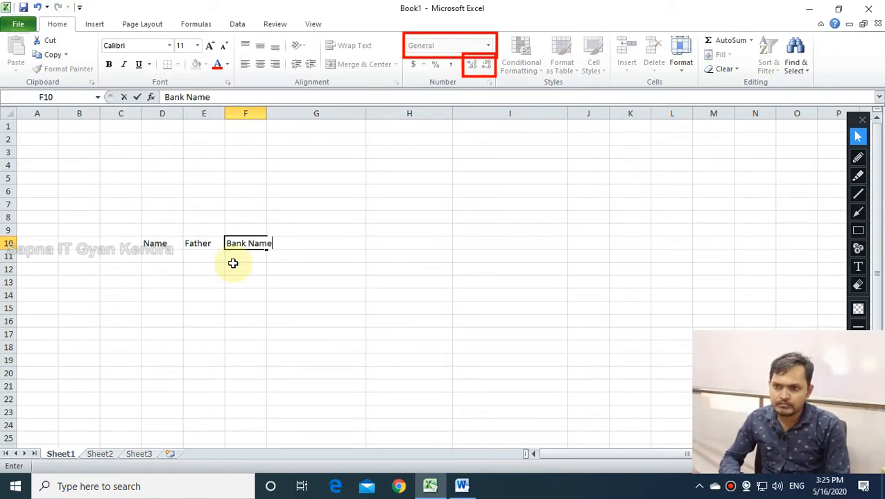
key(Tab)
text(IF)
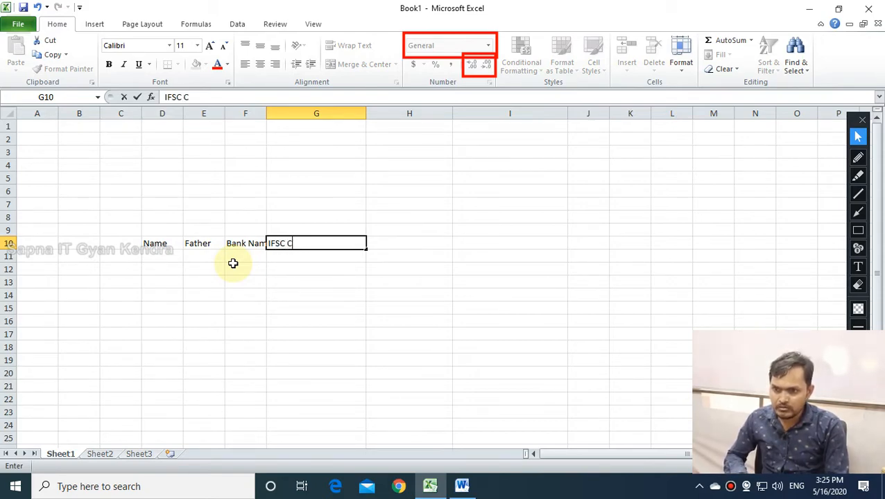
key(Tab)
text(Ba)
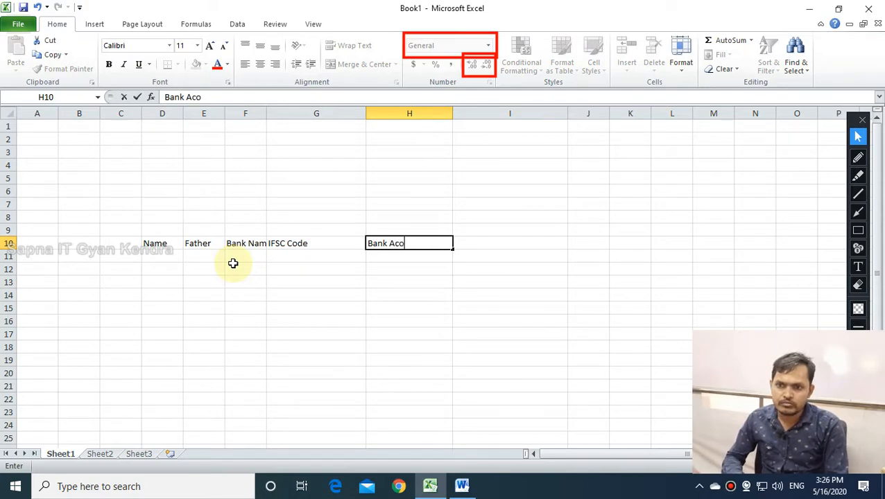
key(Return)
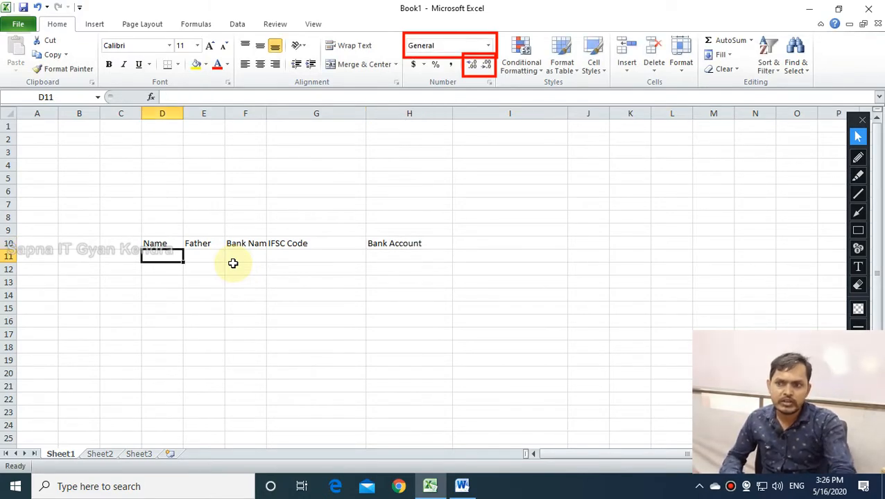
Widen columns D through H so the header texts fit.
double_click(225, 115)
drag(229, 116, 261, 119)
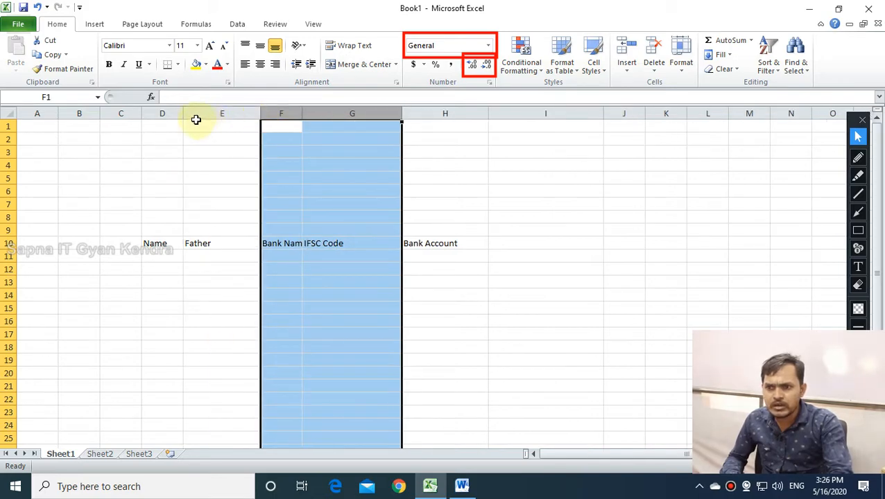
drag(182, 113, 219, 113)
drag(336, 113, 361, 113)
drag(428, 117, 478, 115)
drag(585, 114, 632, 114)
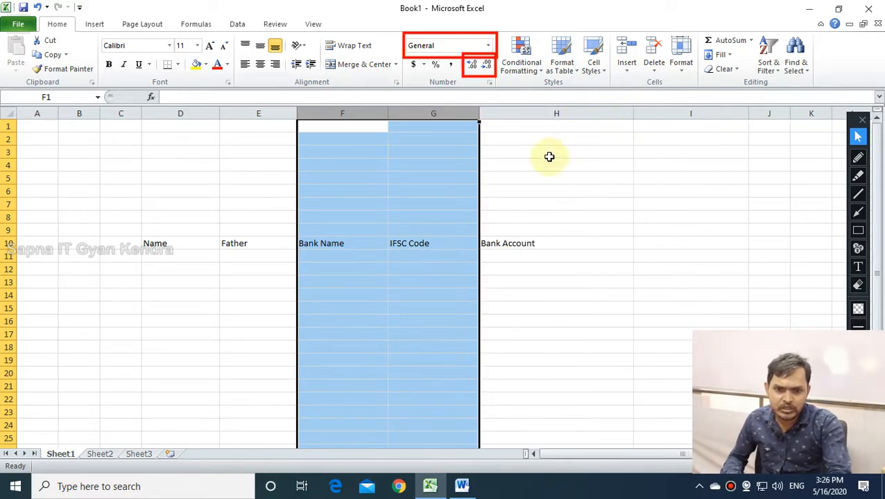
click(503, 258)
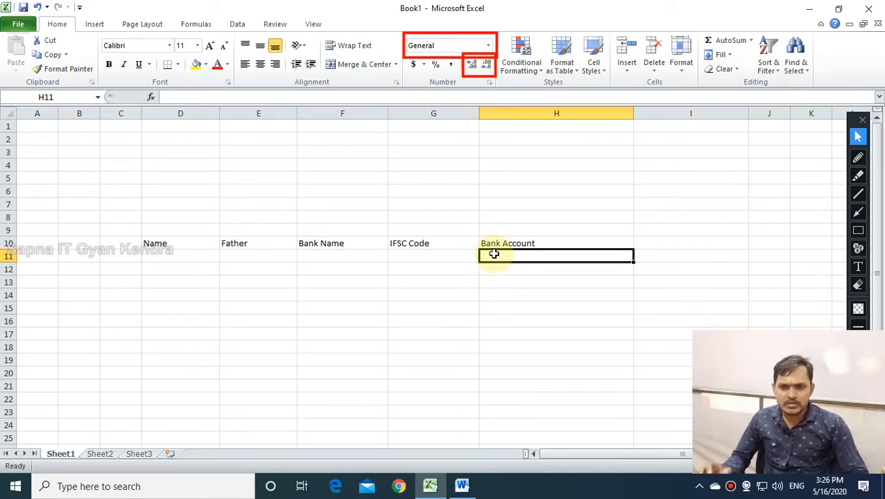
Enter the worker's name, father's name, bank pnb and IFSC punb006650 in row 11.
click(198, 255)
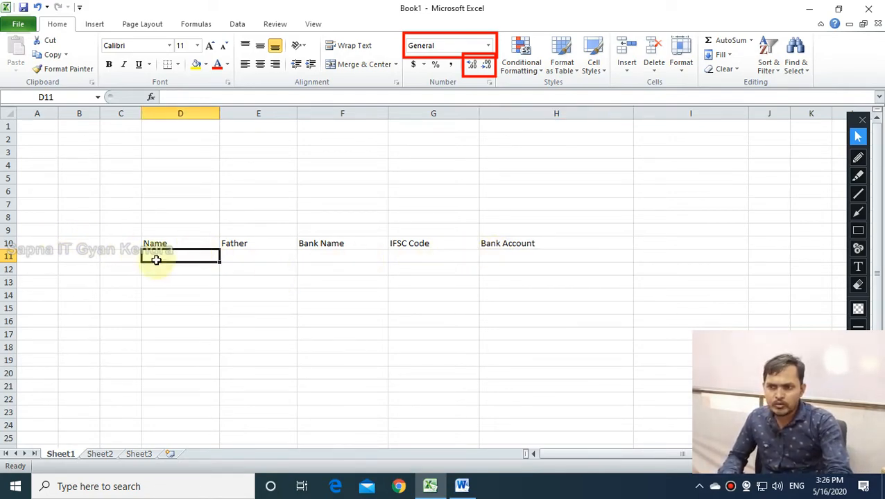
text(rakesh)
key(Tab)
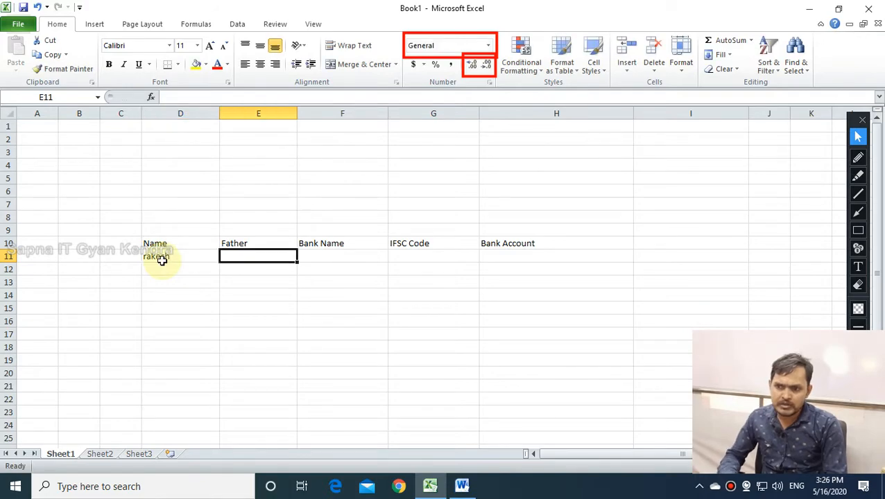
text(mohan)
key(Tab)
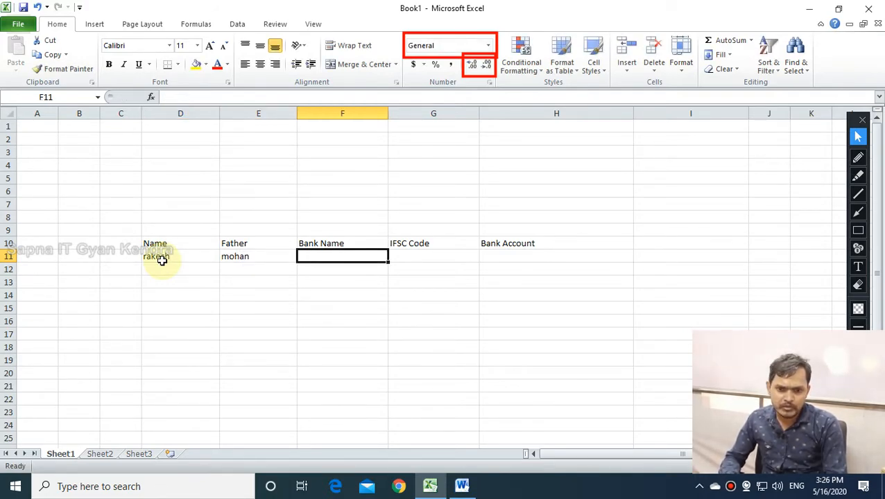
text(b)
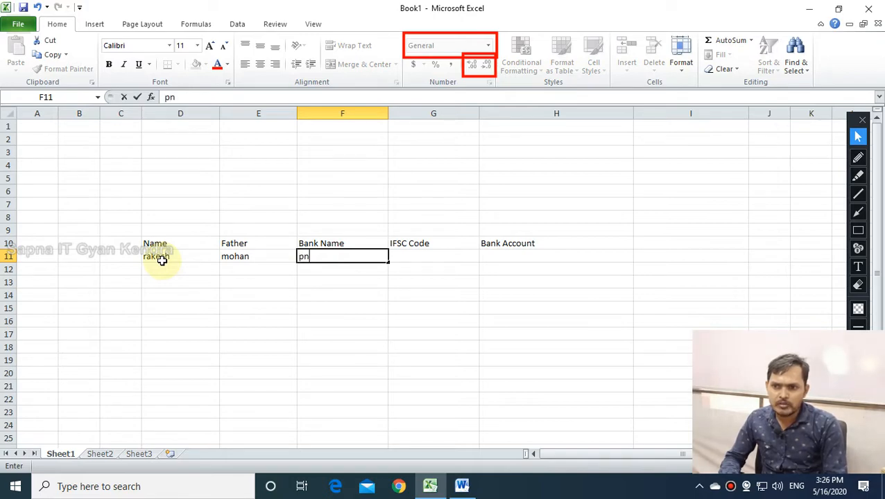
key(Tab)
text(p)
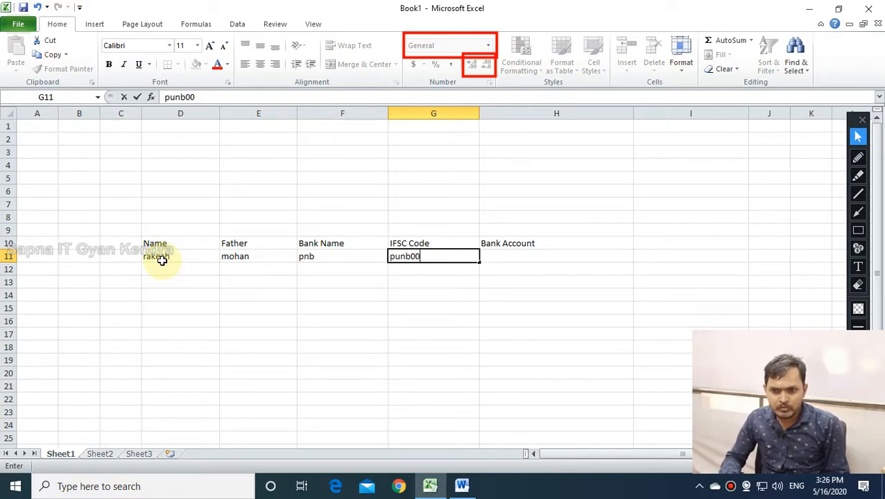
click(212, 373)
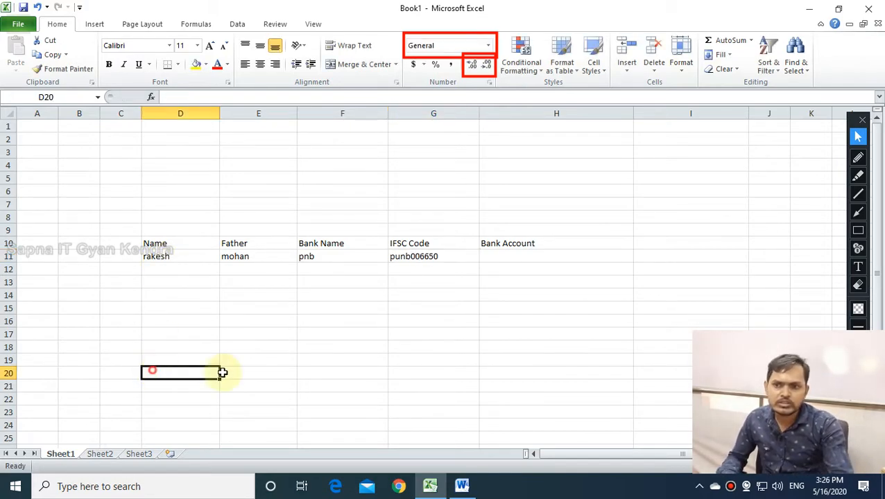
Enter the bank account number in H11 and delete its extra trailing digits.
click(503, 258)
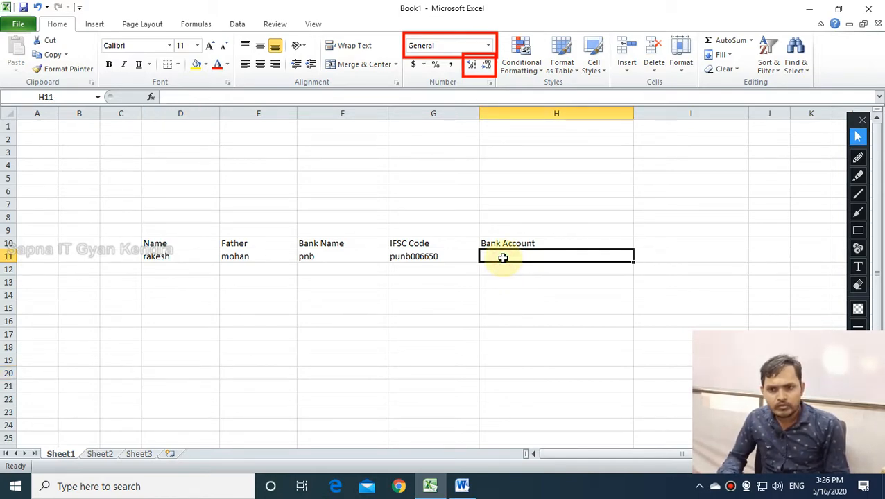
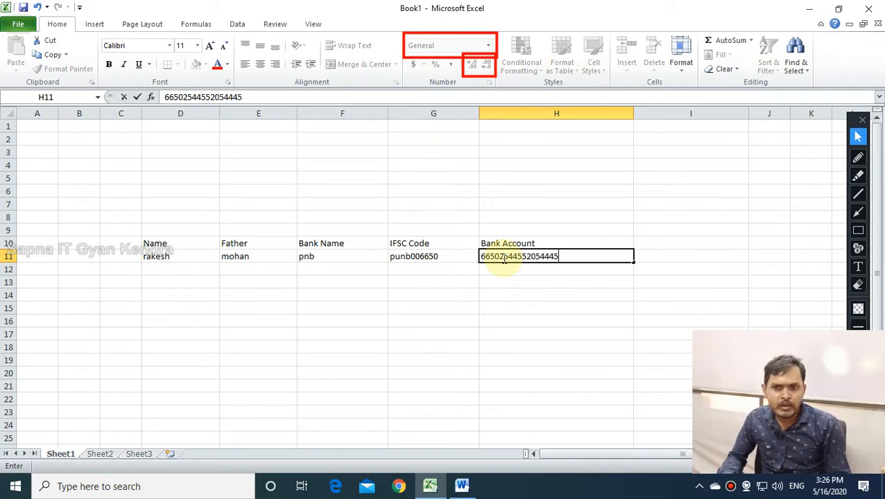
key(Return)
click(620, 255)
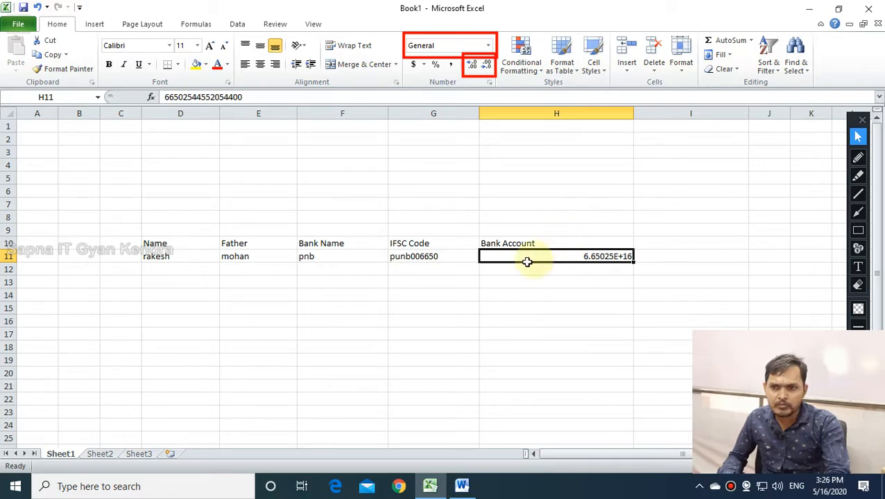
click(584, 247)
click(583, 257)
double_click(622, 257)
drag(623, 256, 642, 254)
key(BackSpace)
key(Return)
click(609, 257)
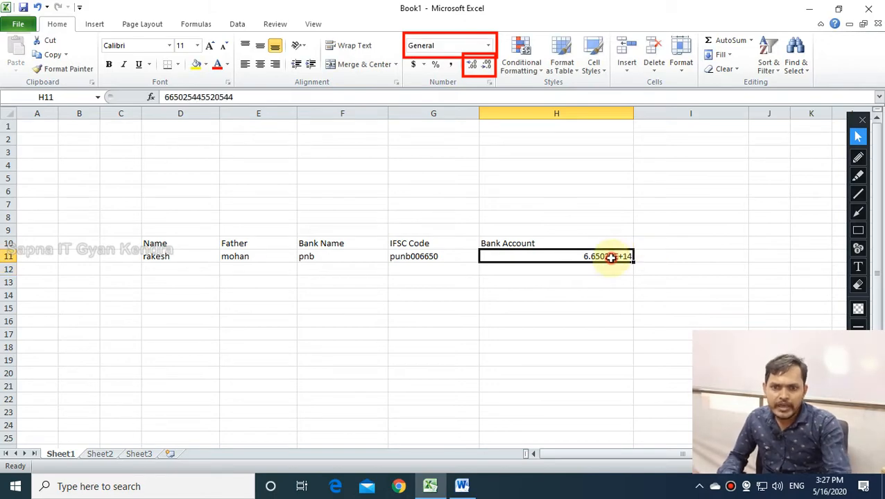
Give H11 the Number format with 0 decimal places.
click(487, 47)
text(nu)
click(474, 96)
click(601, 335)
click(618, 257)
click(472, 65)
click(486, 66)
click(486, 67)
click(486, 68)
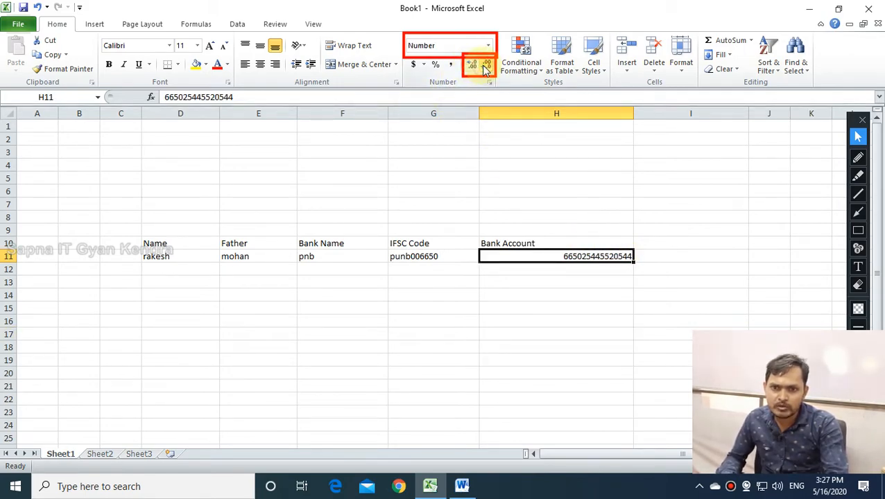
click(531, 321)
click(589, 256)
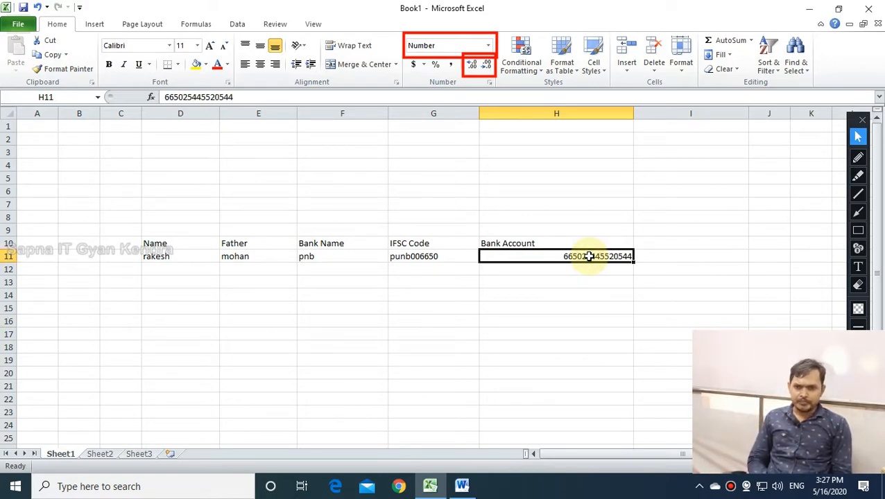
Append a final 0 to make H11 a full 16-digit account number.
click(602, 263)
double_click(602, 262)
click(630, 256)
text(0)
key(Return)
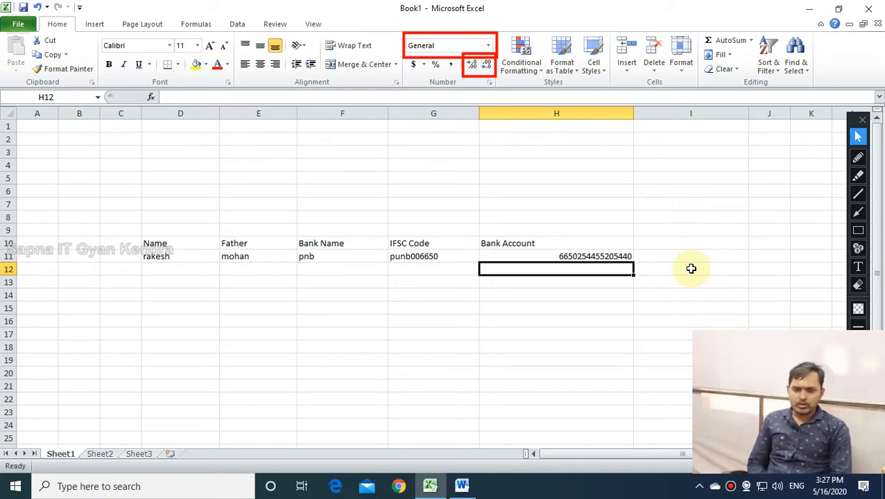
Switch to a maximized Chrome window and erase the red annotation rectangles.
click(428, 487)
click(429, 487)
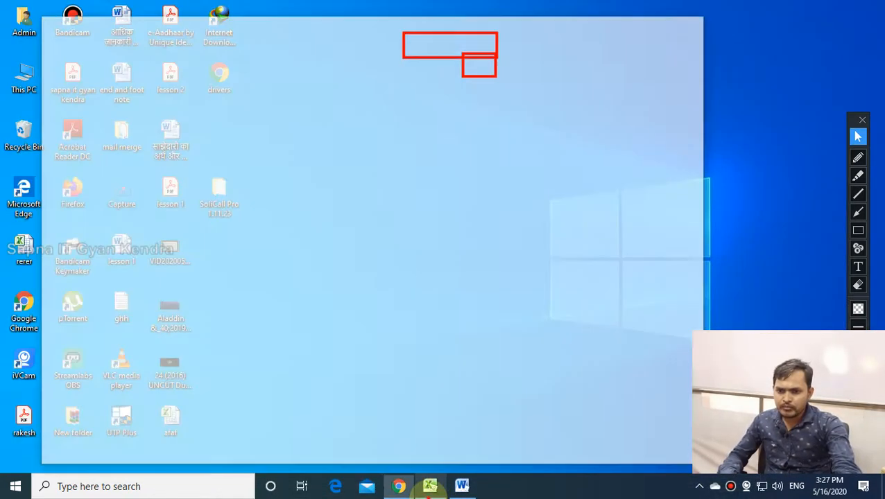
click(398, 487)
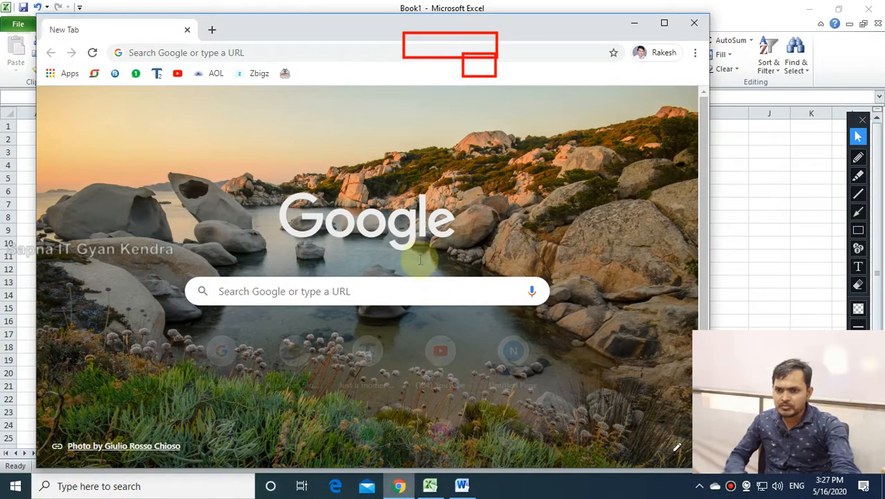
click(664, 24)
click(858, 286)
drag(349, 19, 563, 107)
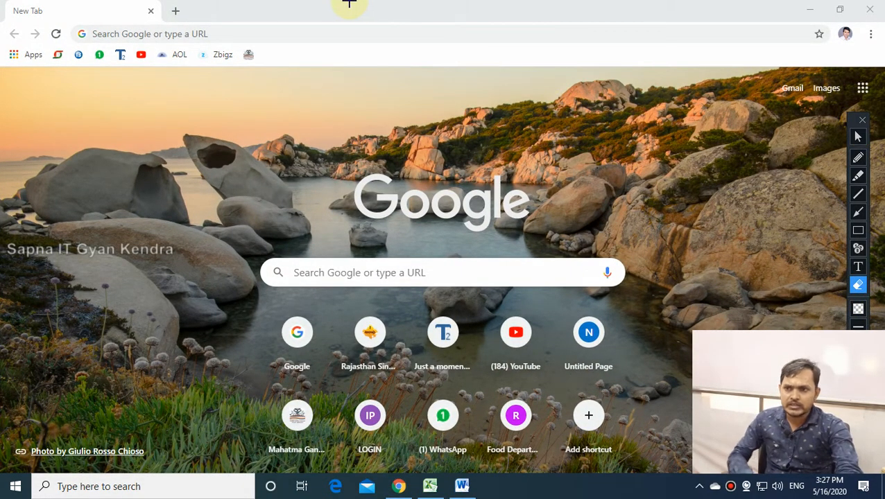
click(858, 137)
Search Google for nrega and open the nrega.nic.in site.
click(292, 29)
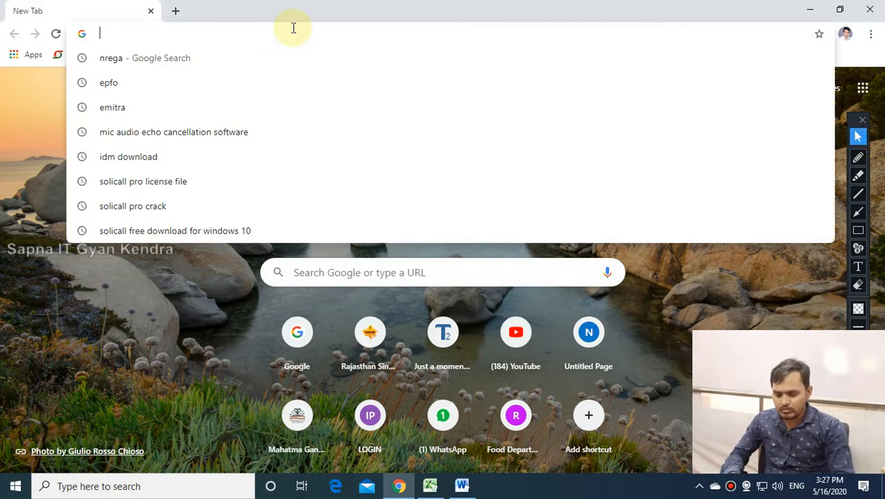
text(google)
key(Return)
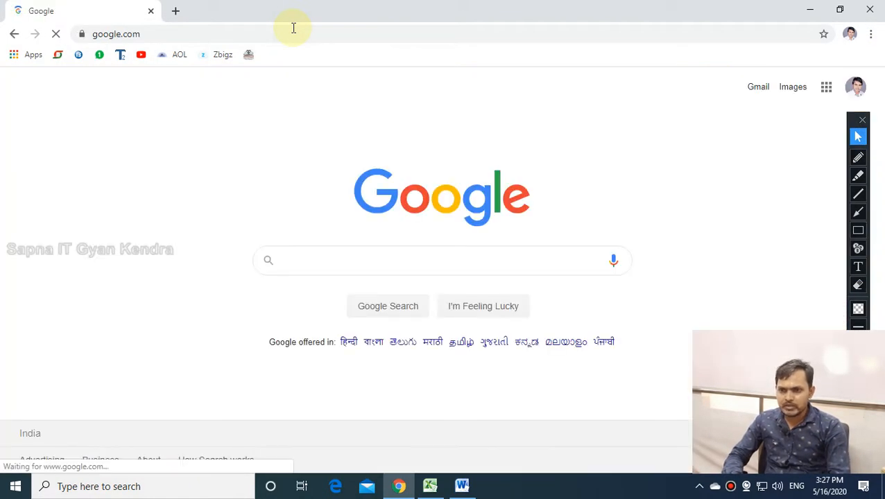
text(nrega)
key(Return)
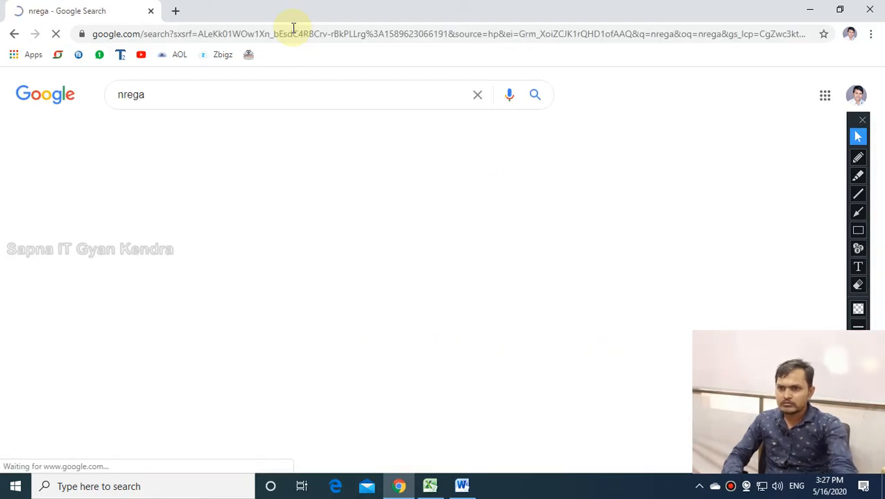
click(183, 206)
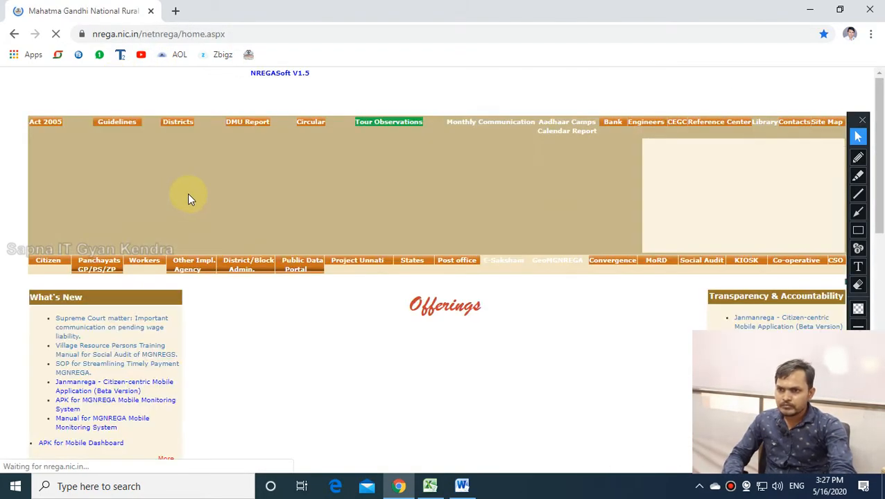
Go to District/Block Admin. and then the Programme Officer page.
scroll(375, 277, down, 1)
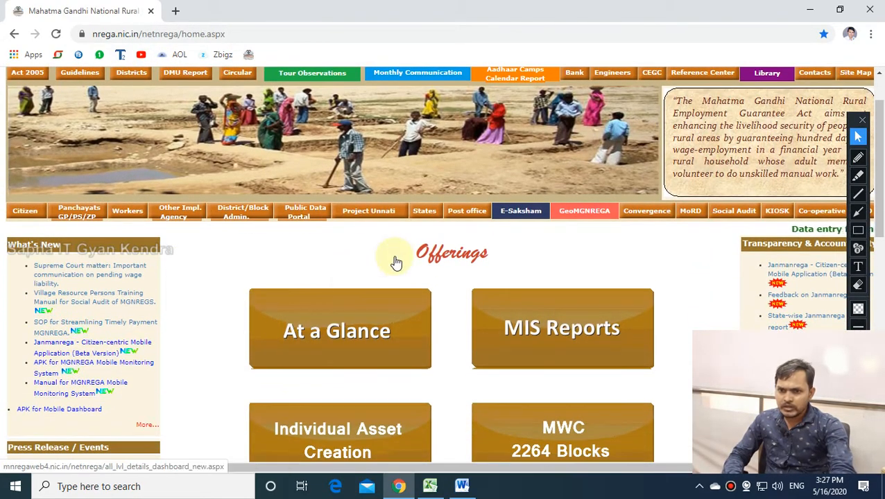
click(236, 215)
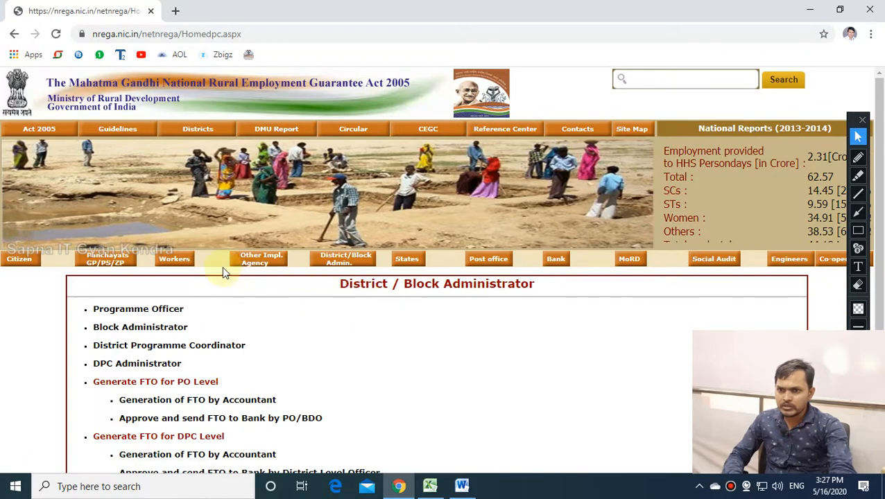
scroll(318, 325, down, 1)
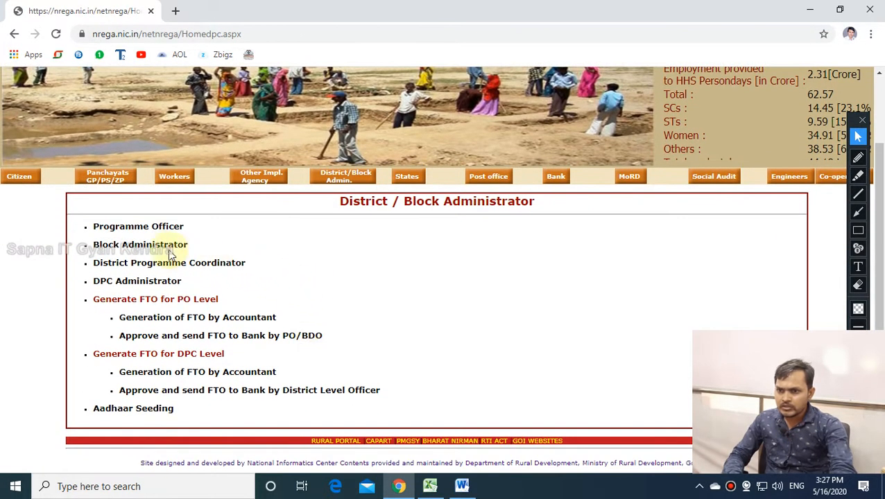
click(129, 227)
Choose RAJASTHAN under Data Entry, then year 2020-2021, district ALWAR, block KISHANGARHBAS.
click(310, 312)
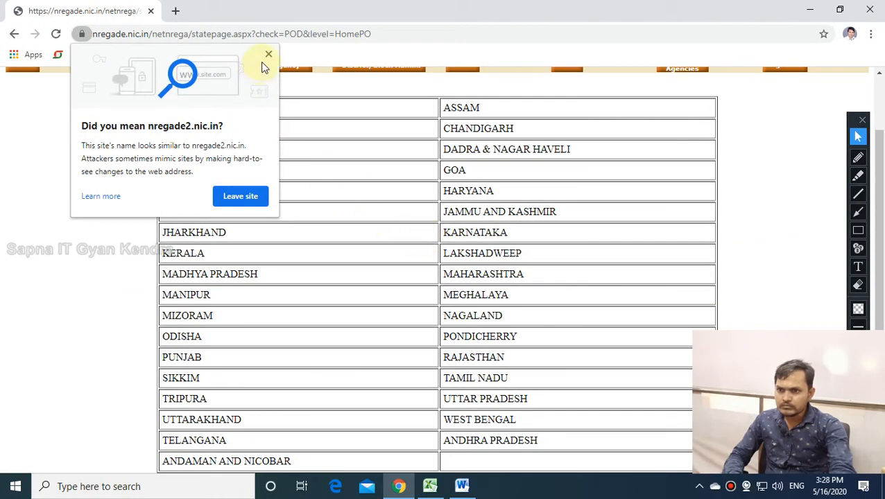
click(268, 55)
click(479, 352)
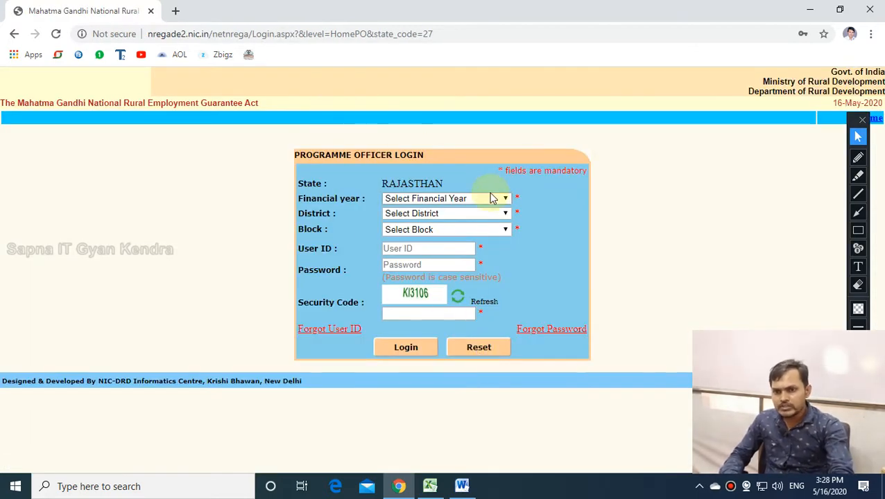
click(490, 194)
click(429, 351)
click(462, 218)
click(445, 245)
click(423, 230)
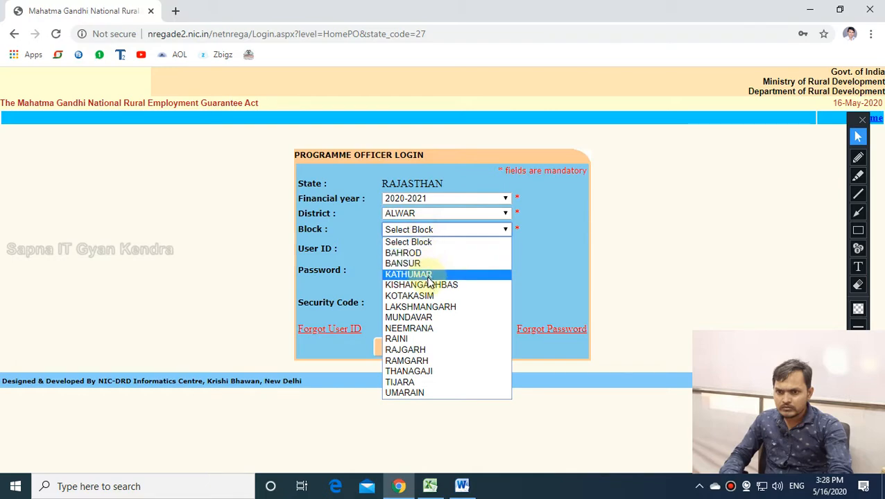
click(421, 285)
Fill in the saved User ID and password, enter the security code and log in.
click(409, 248)
click(423, 273)
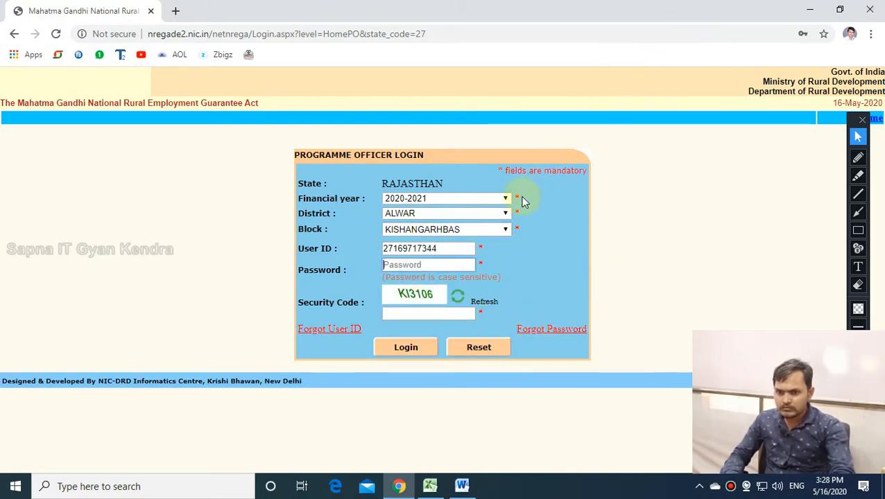
click(448, 266)
click(428, 306)
click(424, 312)
text(K)
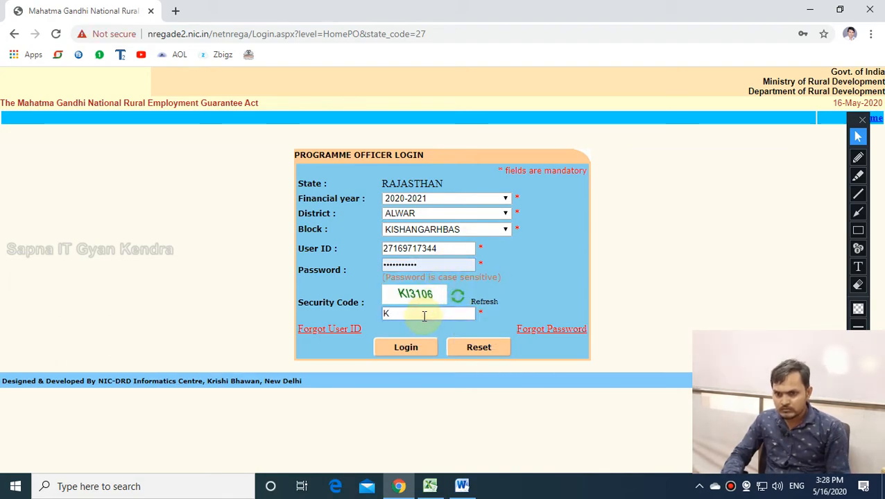
text(I3106)
key(Return)
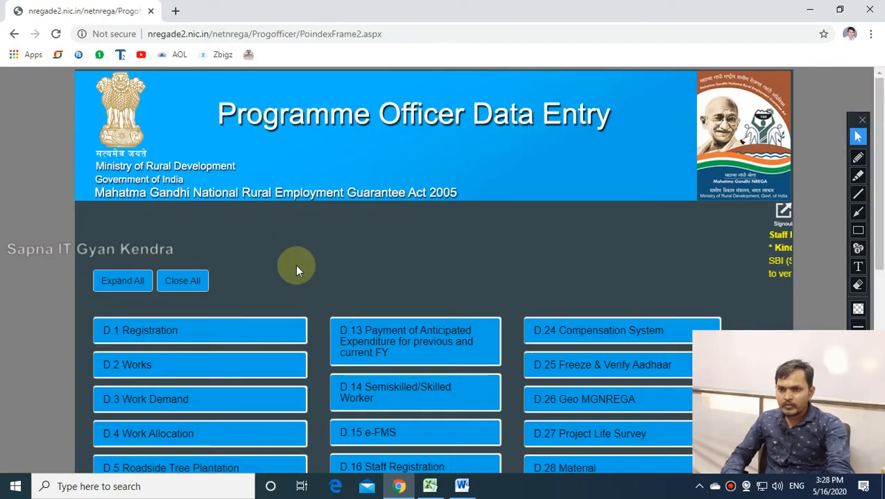
Open the D.15 e-FMS worker account freeze page and load Panchayat घमूकड.
scroll(279, 258, down, 5)
scroll(348, 263, up, 2)
click(368, 238)
scroll(369, 277, down, 3)
click(370, 250)
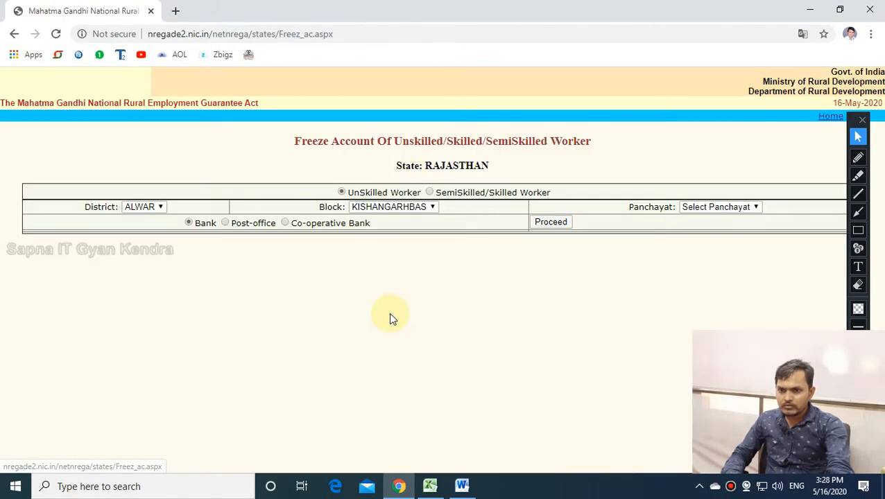
click(714, 208)
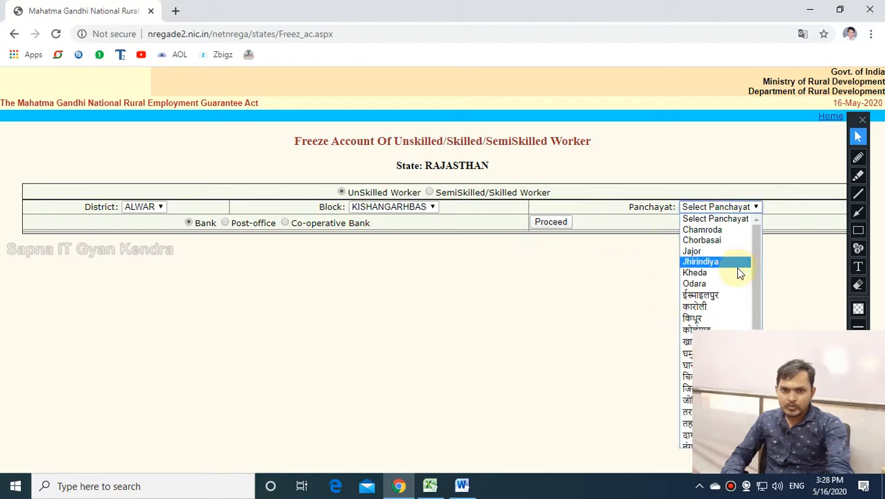
scroll(735, 270, down, 3)
click(707, 292)
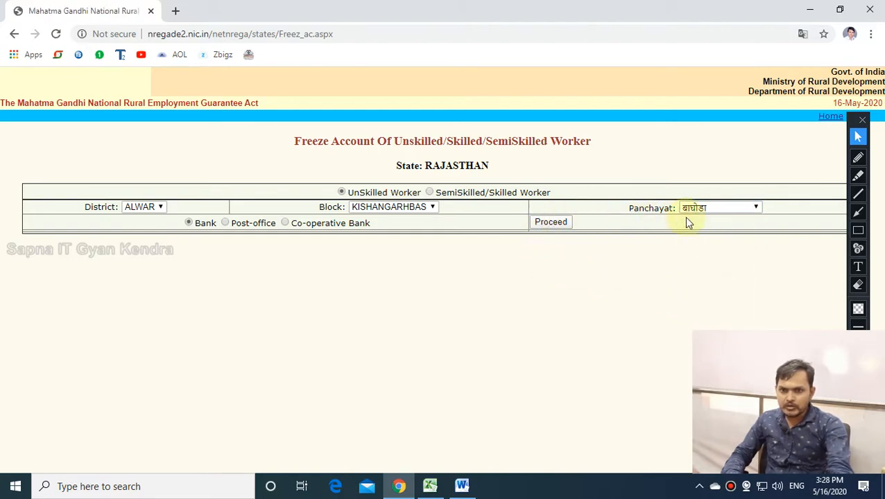
click(702, 210)
scroll(697, 277, down, 4)
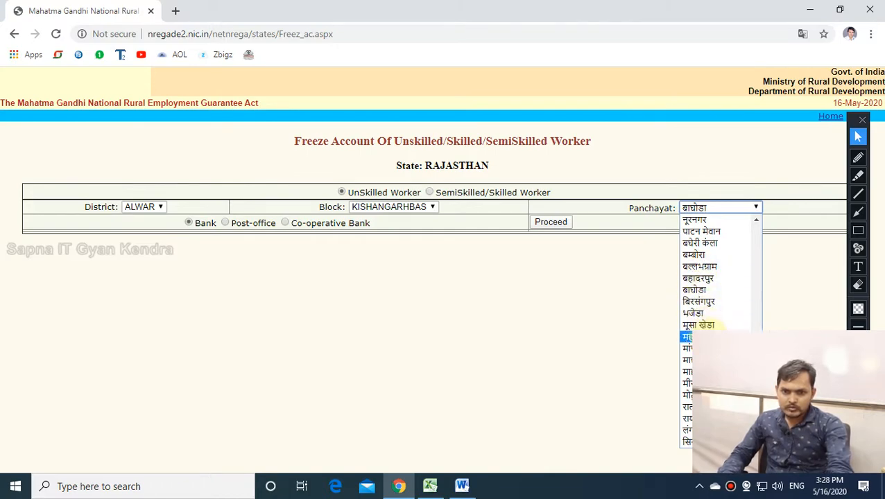
scroll(701, 333, up, 8)
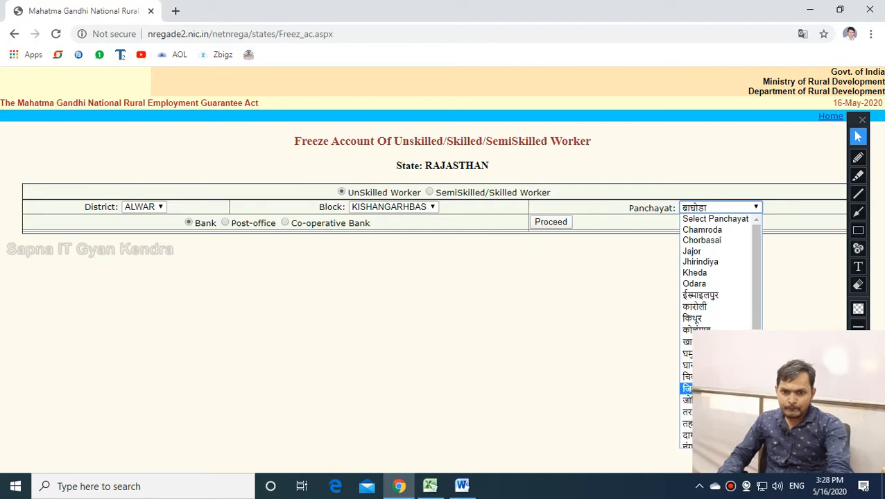
click(688, 354)
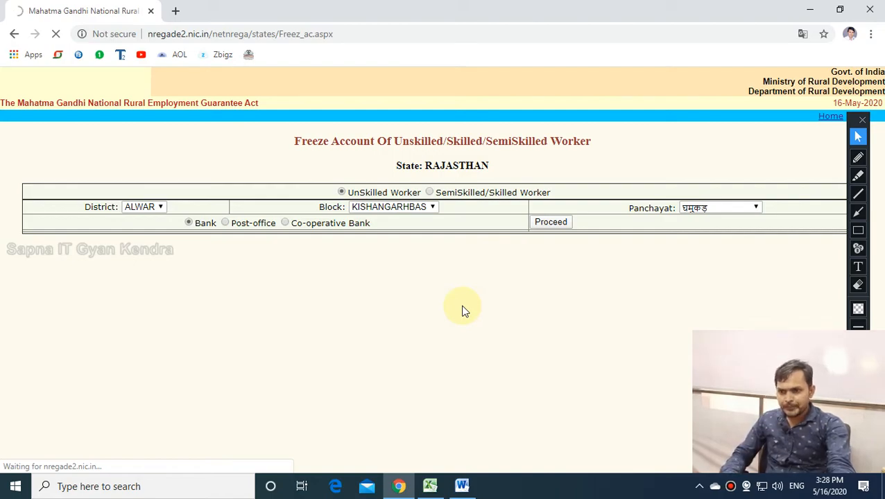
Copy the entire 47-worker account table and bring up Excel's empty Sheet2.
scroll(463, 310, down, 5)
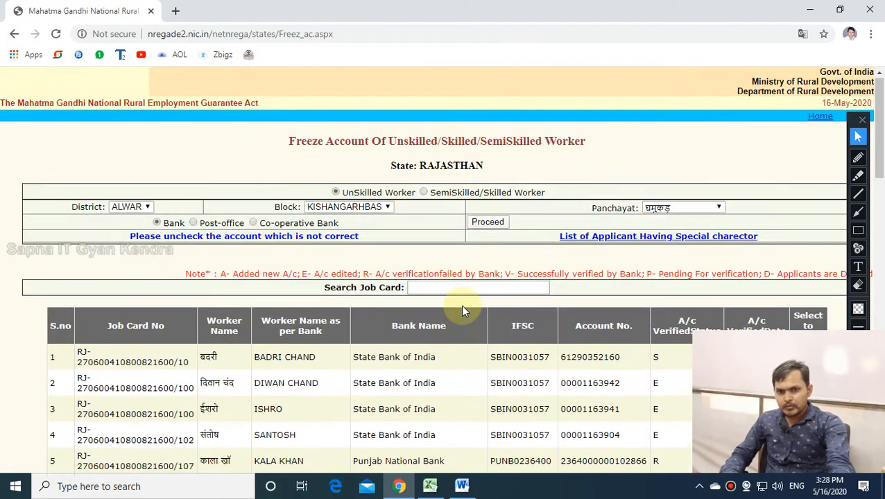
scroll(464, 310, down, 8)
scroll(463, 310, down, 10)
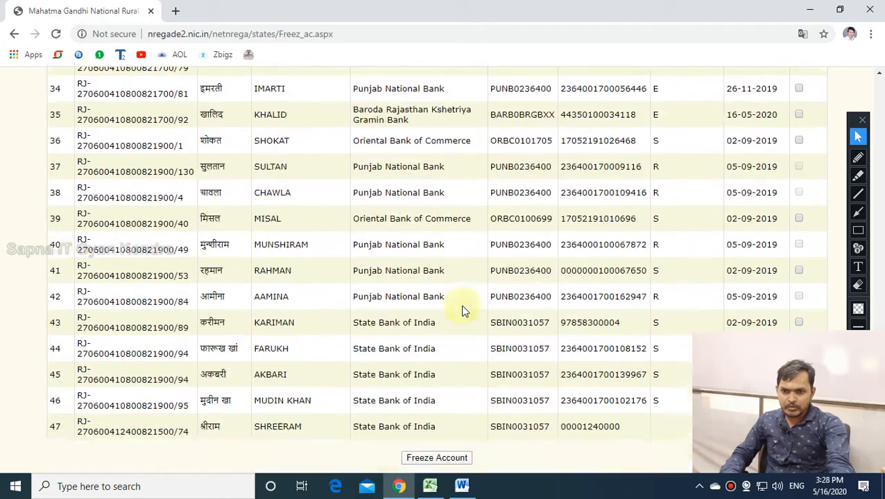
scroll(463, 310, up, 7)
scroll(464, 310, up, 10)
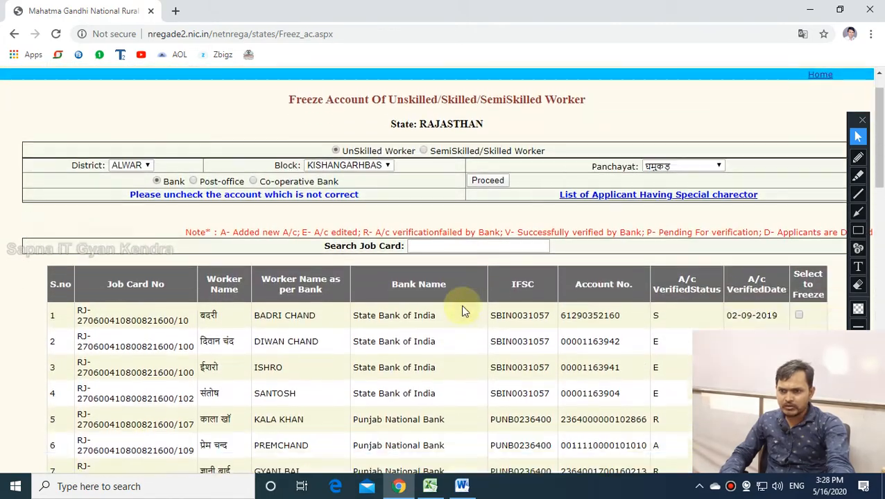
scroll(464, 310, down, 3)
drag(49, 102, 564, 457)
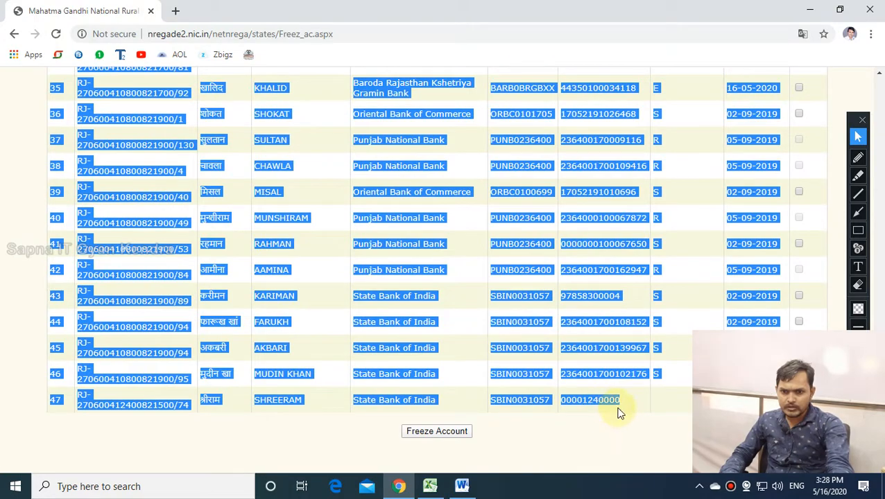
right_click(588, 404)
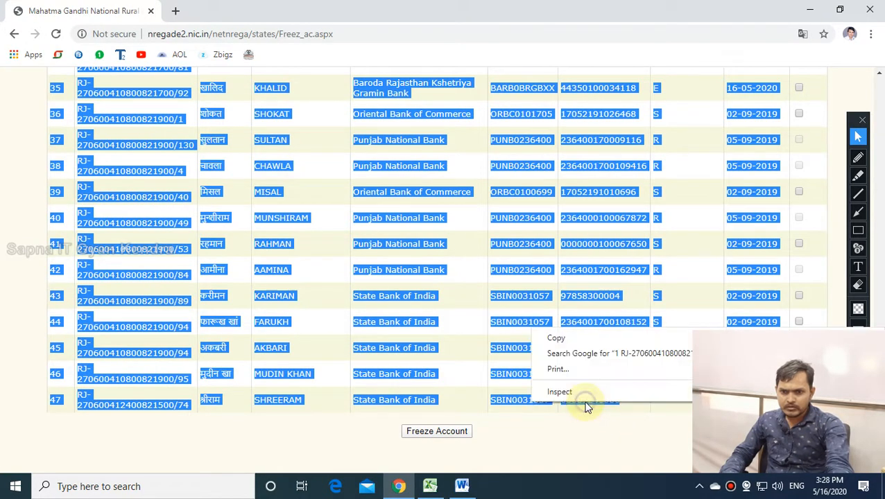
click(555, 338)
click(430, 487)
click(101, 454)
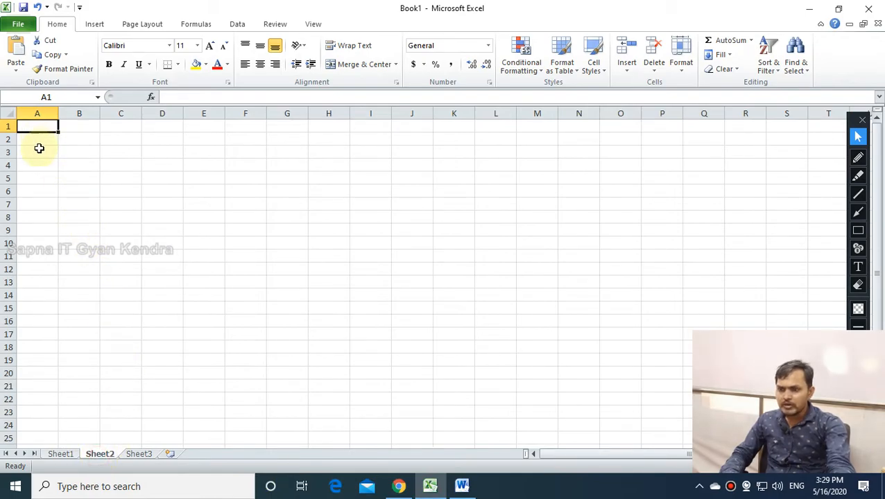
Copy the selected worker table again on the NREGA page.
key(alt+Tab)
scroll(210, 255, up, 15)
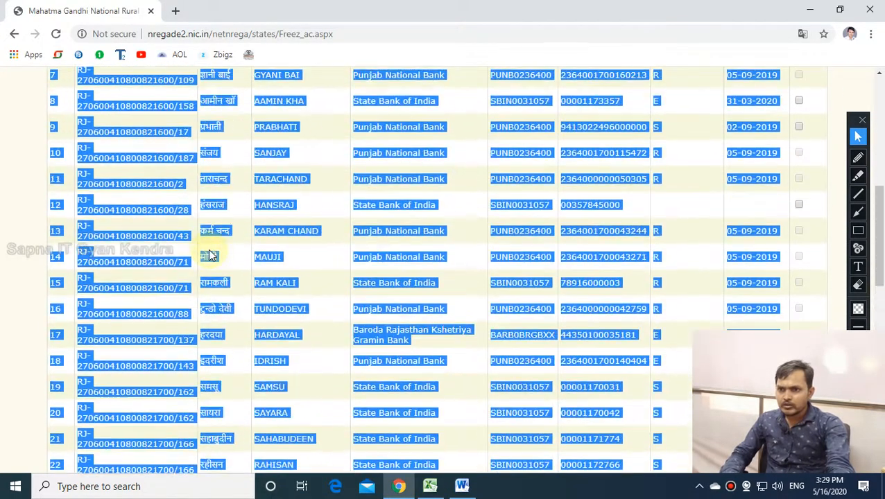
scroll(210, 255, up, 1)
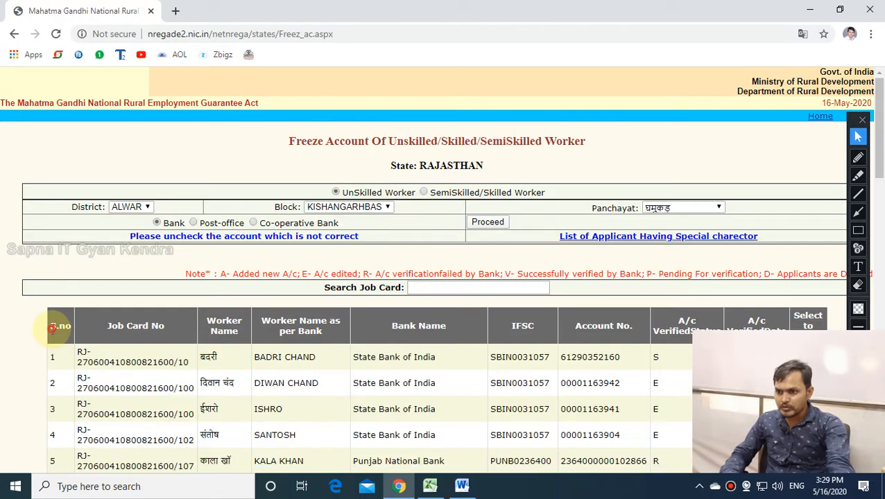
scroll(50, 330, down, 15)
right_click(614, 401)
click(597, 408)
Paste the table into Sheet2 at A1 as Unicode Text via Paste Special.
key(alt+Tab)
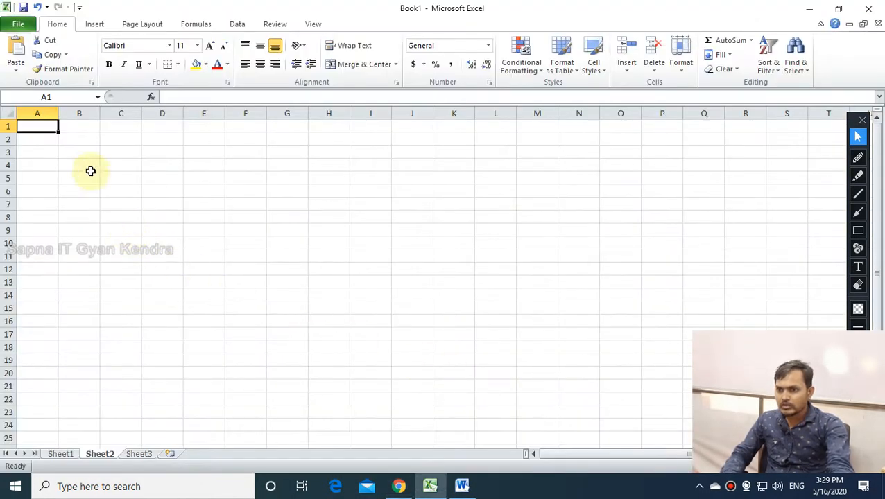
right_click(45, 127)
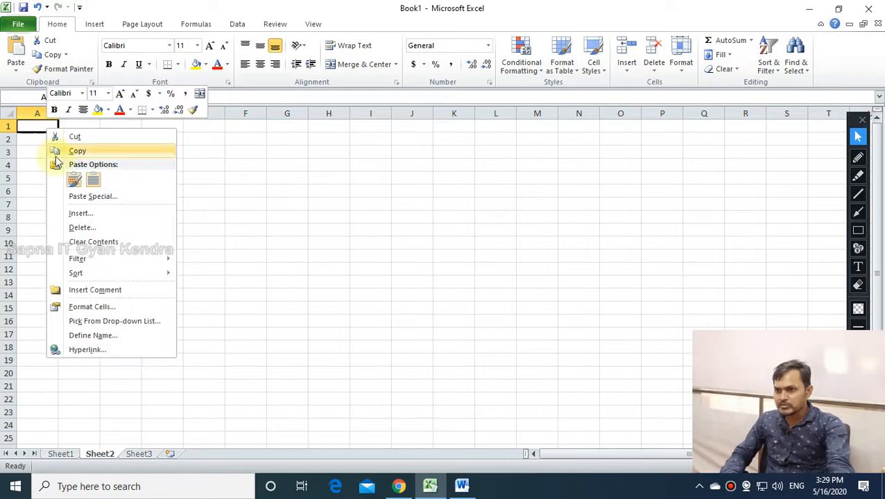
click(81, 197)
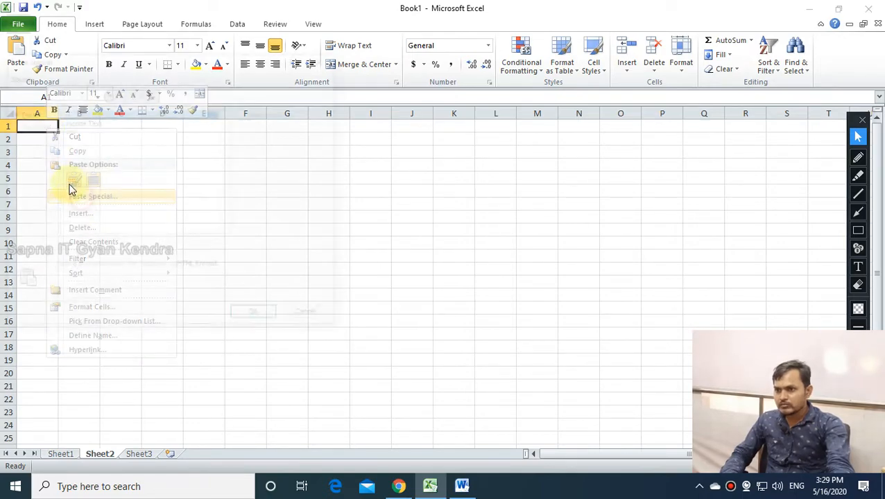
click(77, 122)
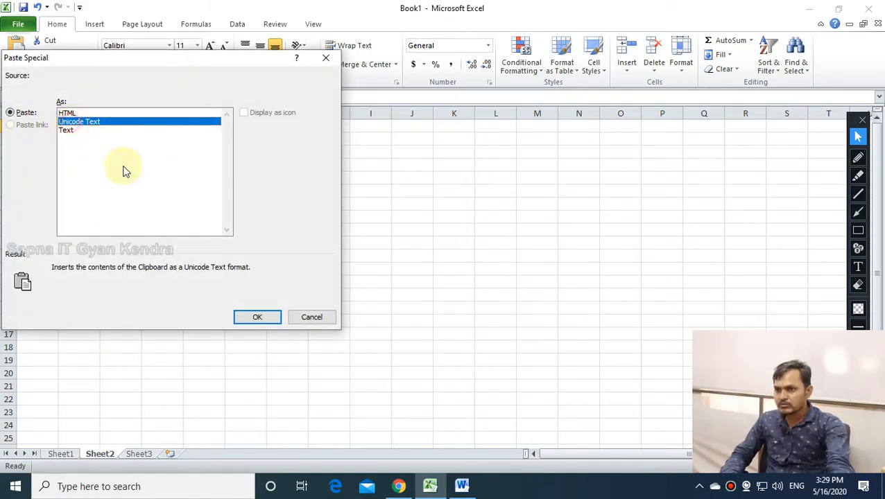
click(257, 318)
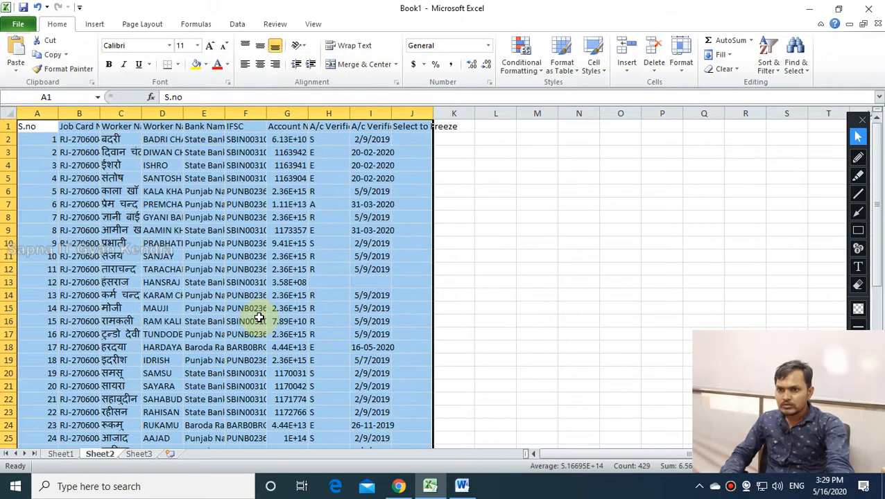
Narrow and centre the S.no column, autofit Job Card No, and bold-centre the headers.
click(357, 270)
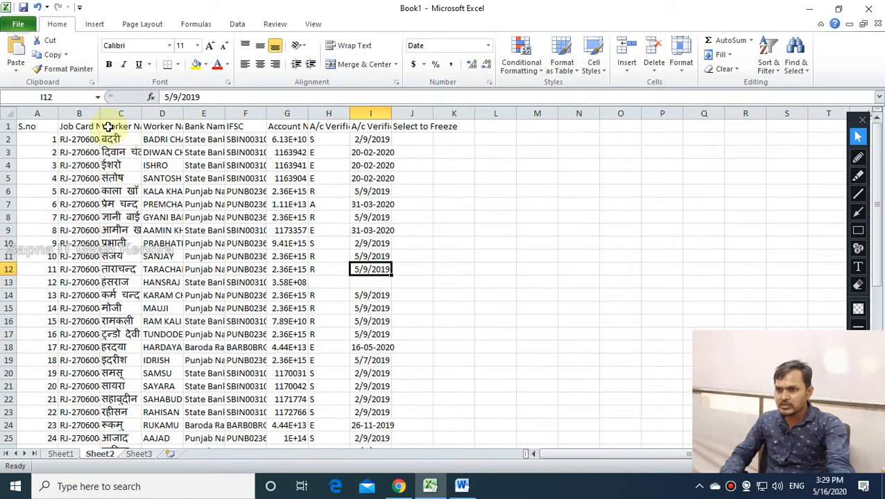
drag(56, 117, 43, 116)
click(27, 113)
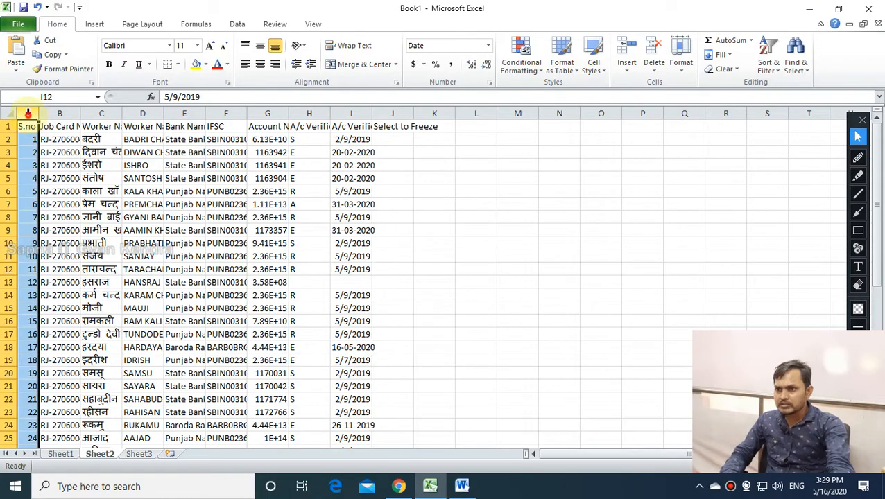
click(257, 65)
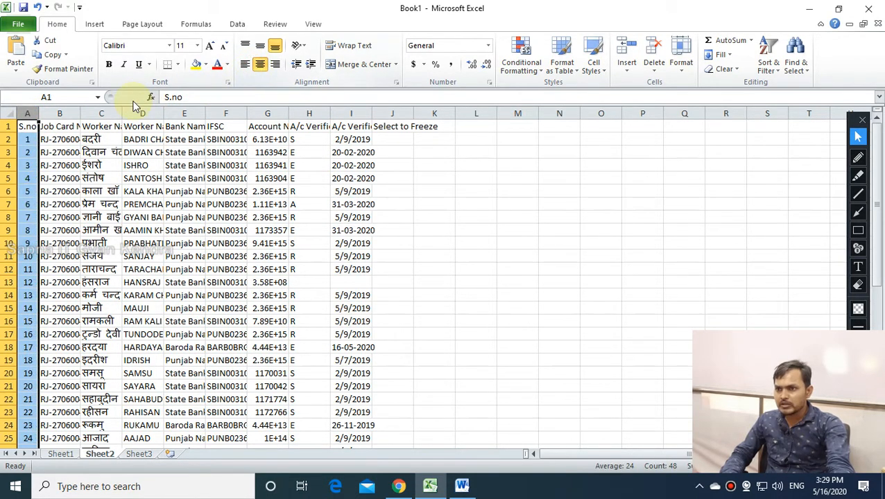
double_click(79, 114)
click(104, 178)
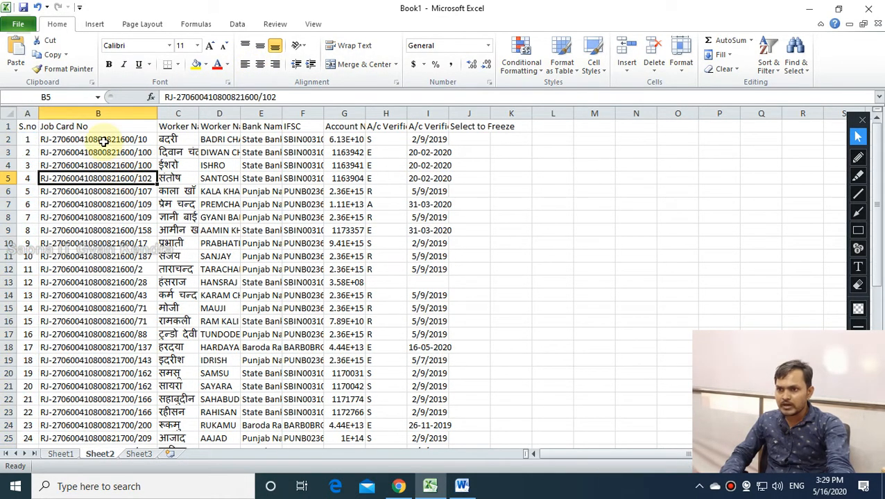
scroll(102, 184, down, 11)
scroll(102, 184, up, 11)
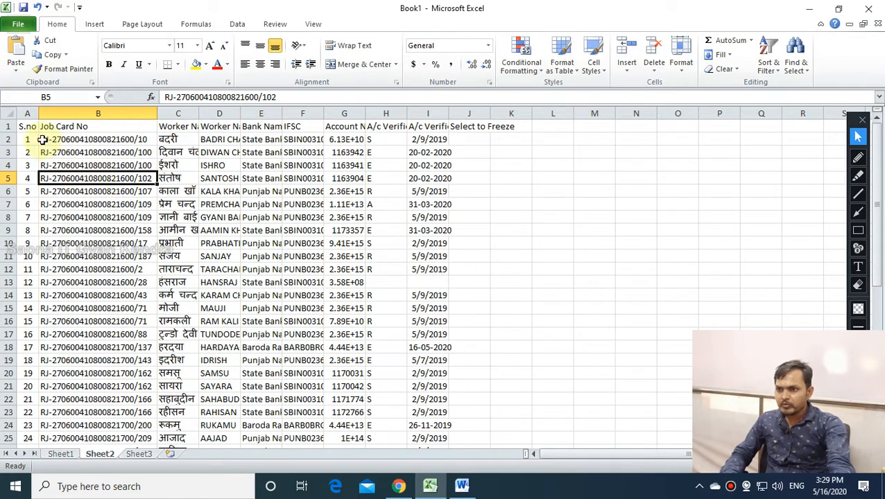
drag(26, 126, 468, 126)
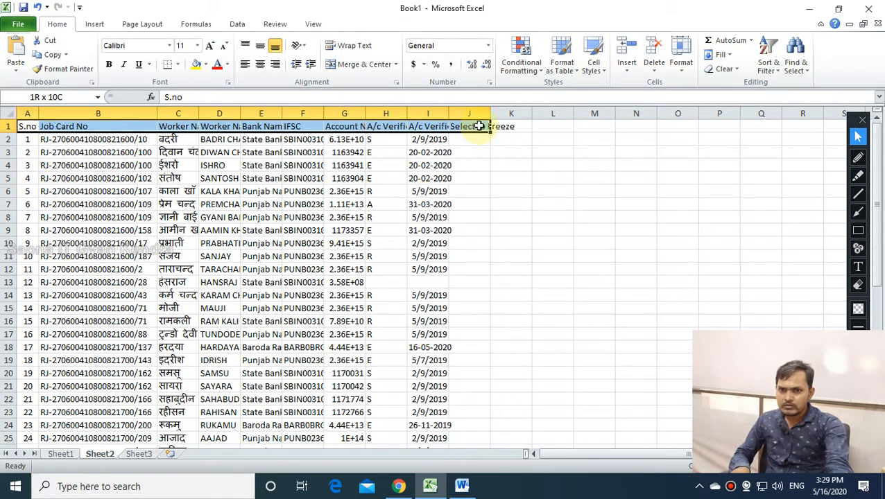
click(21, 127)
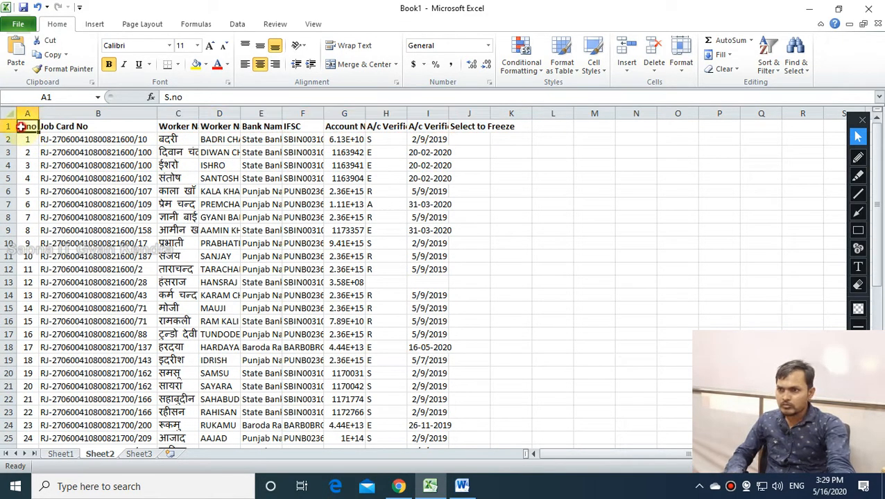
Give the table A1:J48 All Borders and clear the 'Select to Freeze' heading in J1.
drag(21, 126, 419, 401)
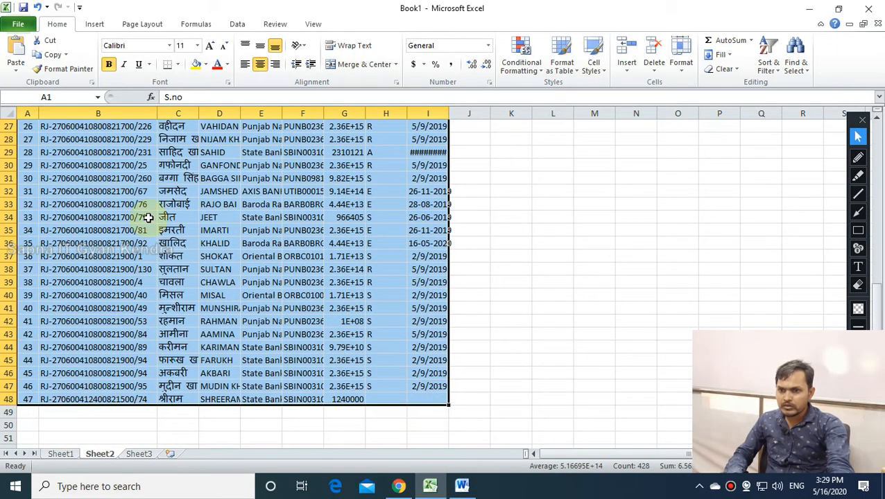
click(180, 66)
click(198, 167)
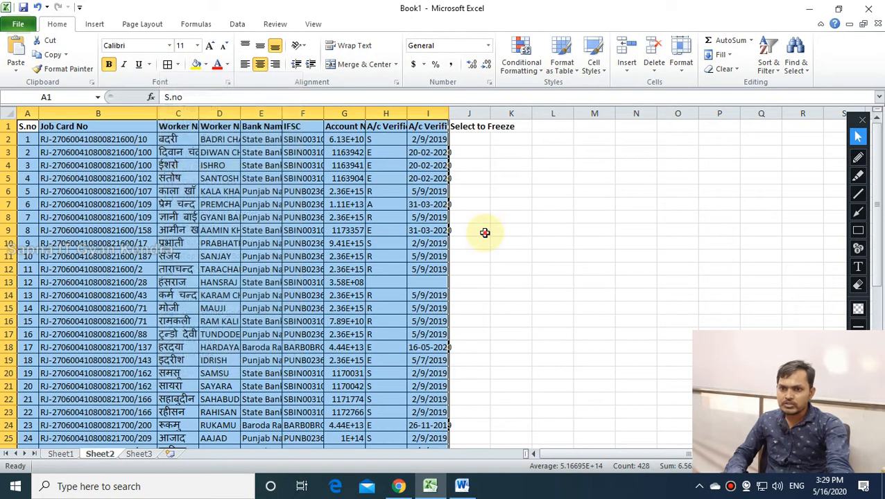
click(485, 233)
click(480, 126)
key(Delete)
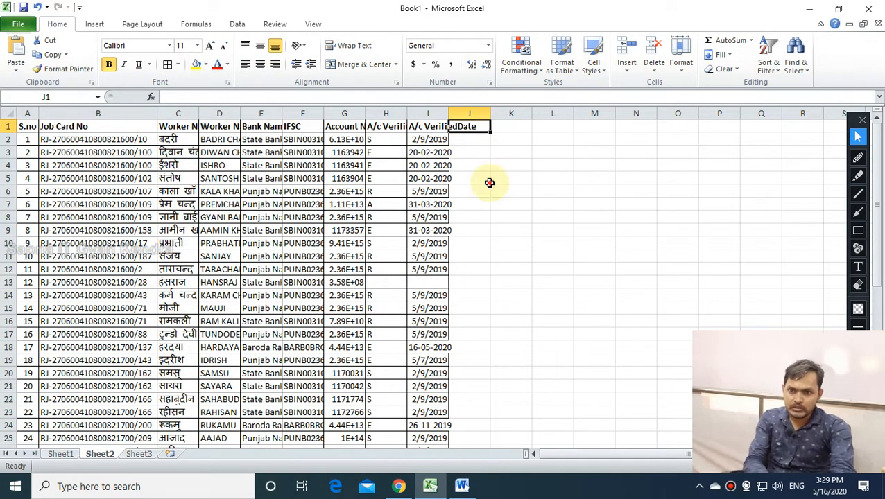
Autofit Worker Name and column D, narrow Bank Name, and wrap its text.
double_click(199, 112)
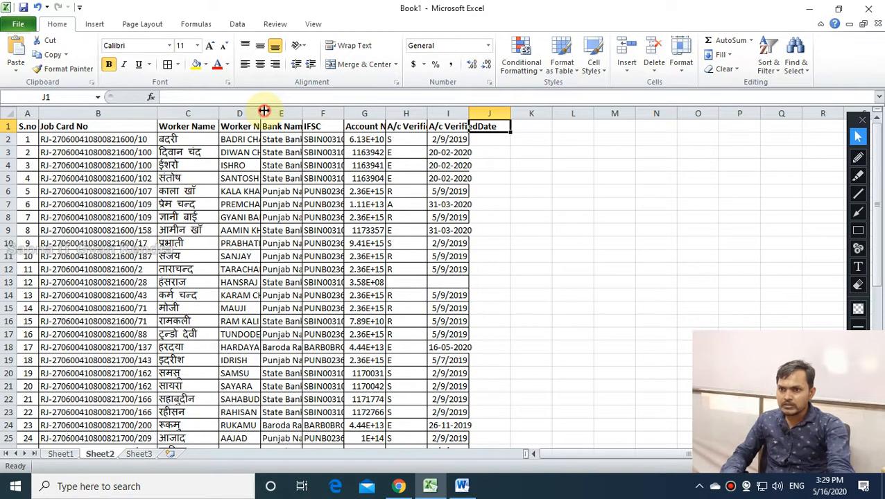
double_click(262, 112)
double_click(371, 114)
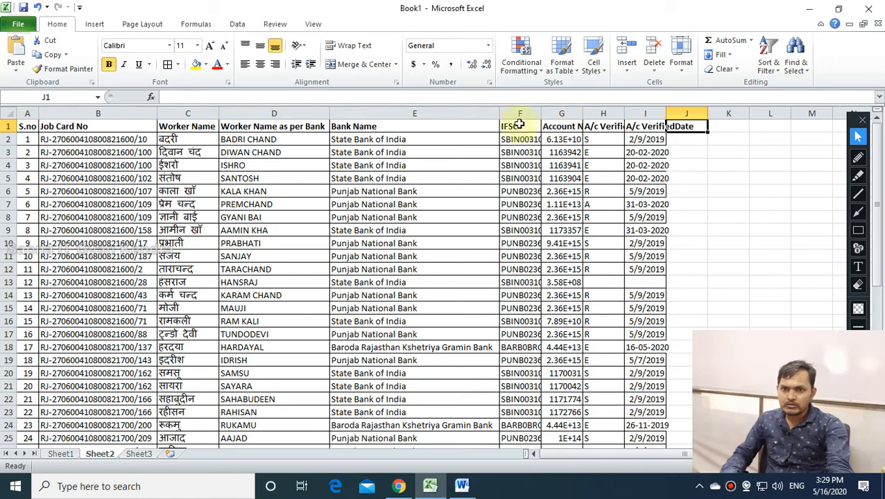
drag(501, 112, 416, 112)
drag(328, 113, 299, 113)
click(323, 113)
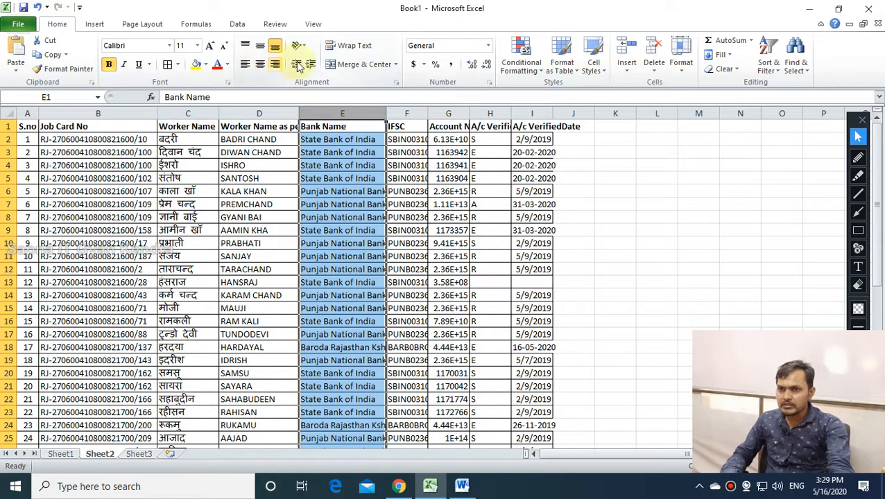
click(347, 46)
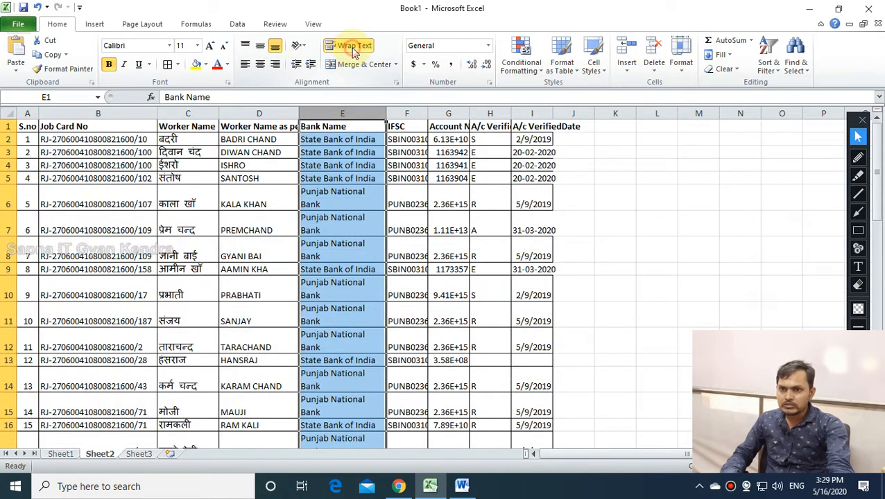
Autofit the IFSC column and widen Account No. to show full numbers.
double_click(428, 113)
double_click(489, 113)
drag(503, 113, 572, 113)
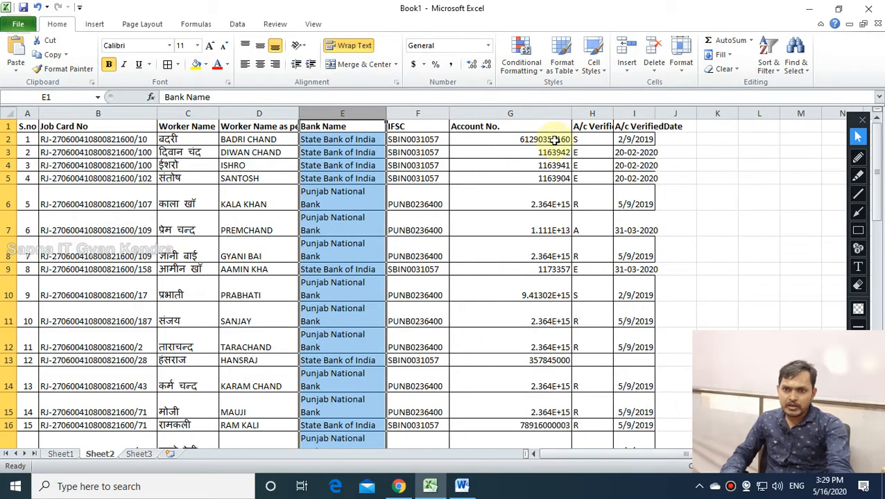
Delete the A/c VerifiedStatus and A/c VerifiedDate columns.
click(602, 113)
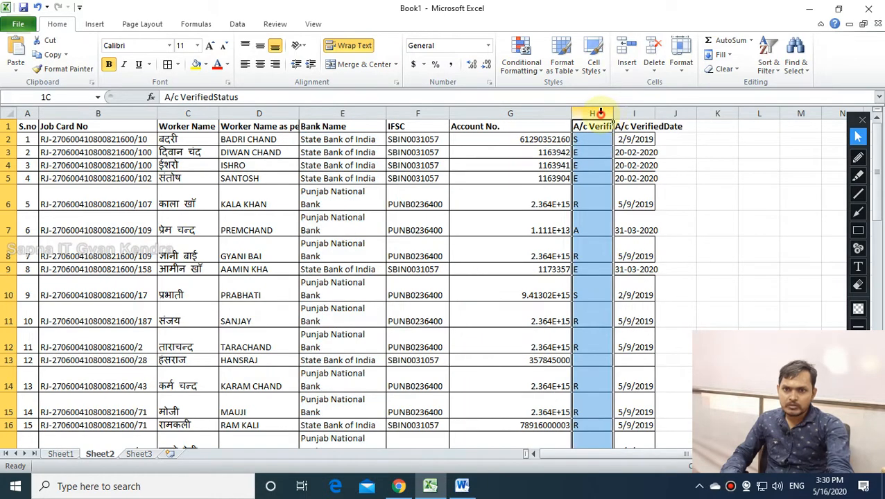
click(656, 56)
click(613, 113)
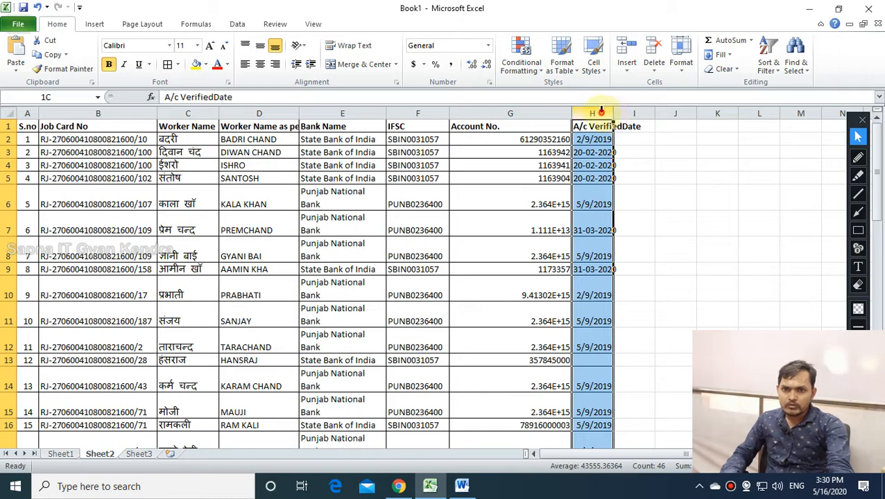
click(654, 52)
Check the E2 and F2 entries, undoing an accidental apostrophe typed in F2.
click(679, 179)
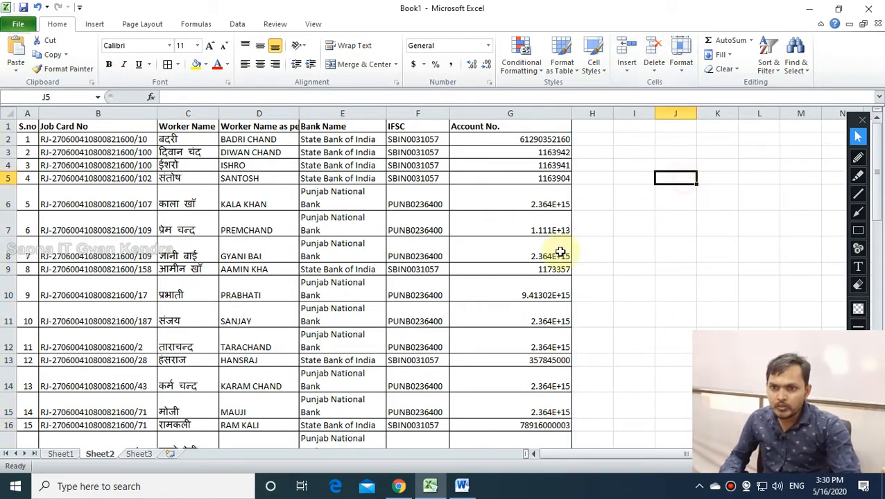
click(336, 139)
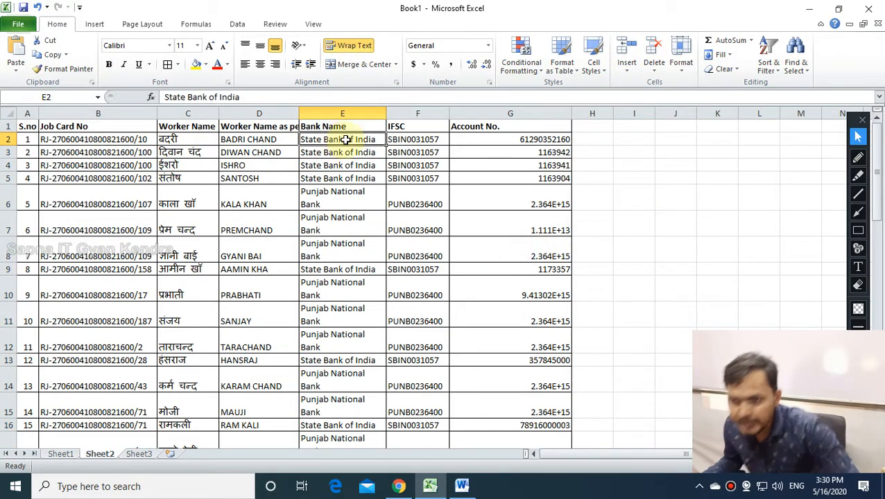
click(418, 140)
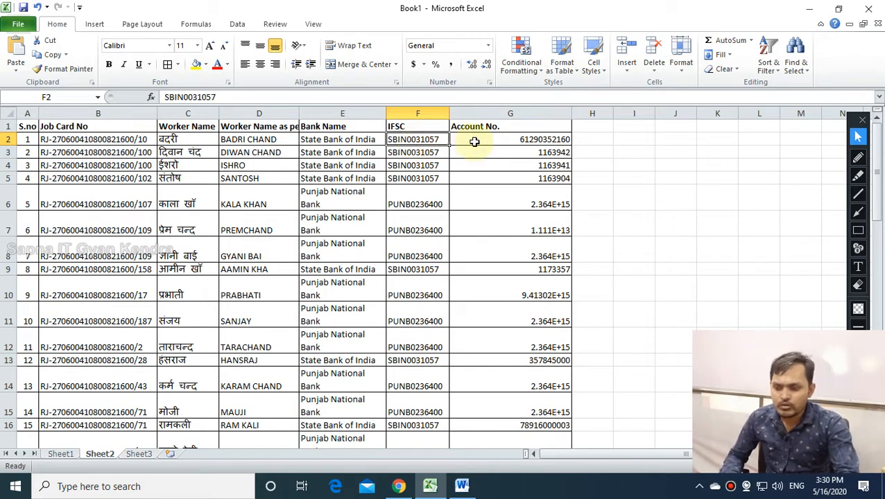
text(')
key(ctrl+z)
Inspect the account numbers in G2 to G4, then return to the NREGA page.
click(508, 193)
click(485, 141)
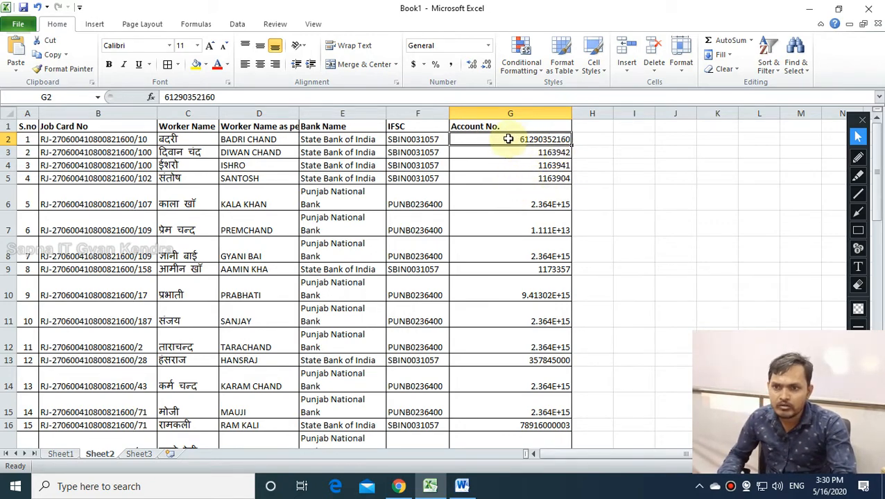
click(551, 154)
click(547, 167)
click(544, 154)
click(541, 168)
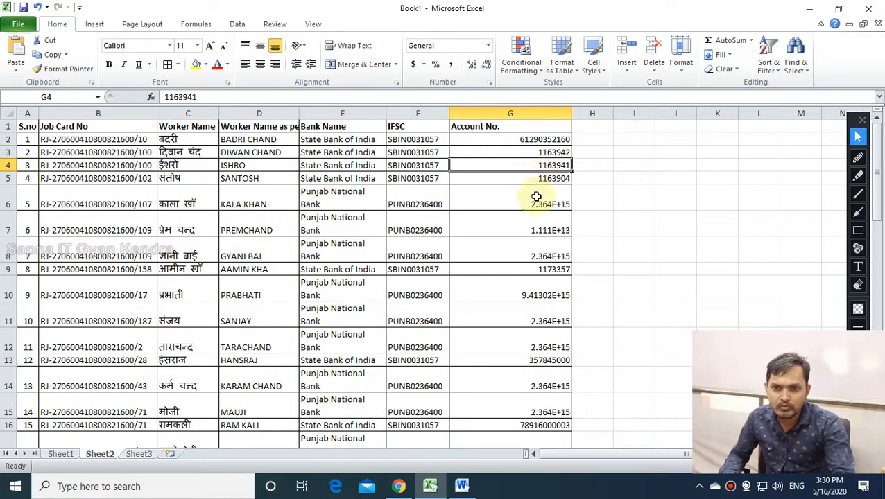
click(529, 139)
key(alt+Tab)
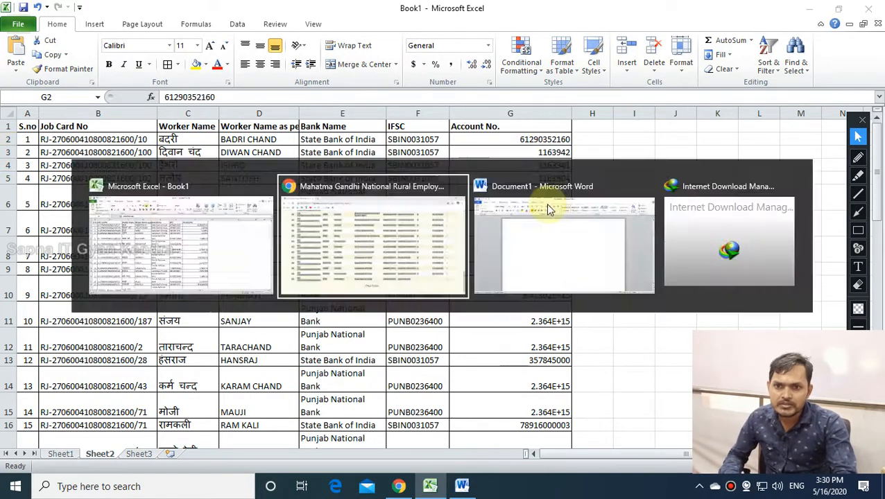
scroll(544, 211, up, 10)
Examine the first workers' account numbers on the NREGA page.
scroll(550, 211, up, 5)
scroll(580, 244, down, 3)
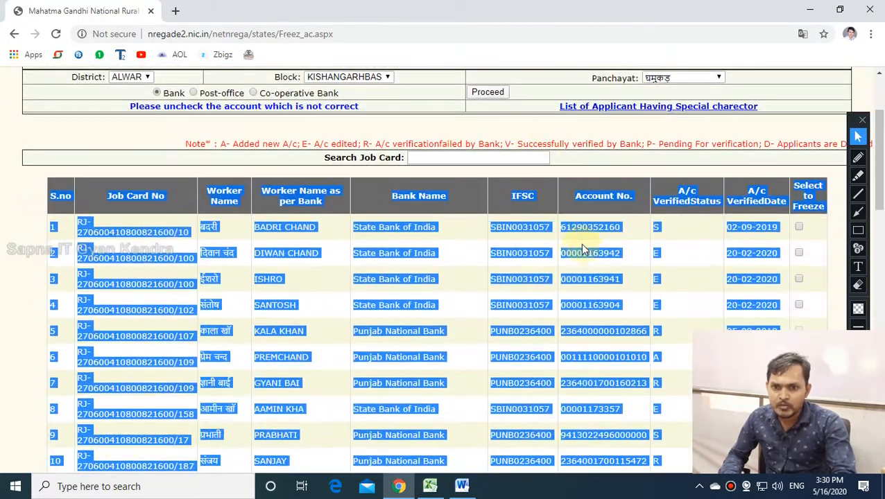
click(598, 247)
drag(612, 226, 562, 227)
click(565, 254)
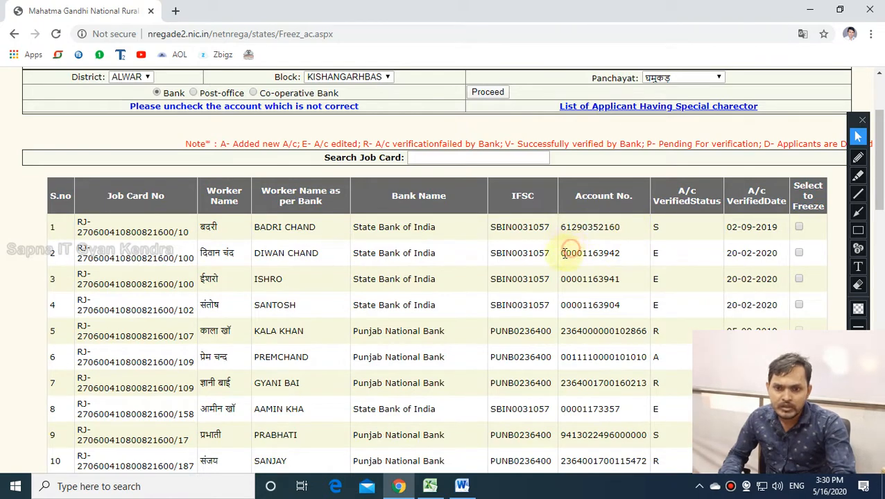
click(587, 263)
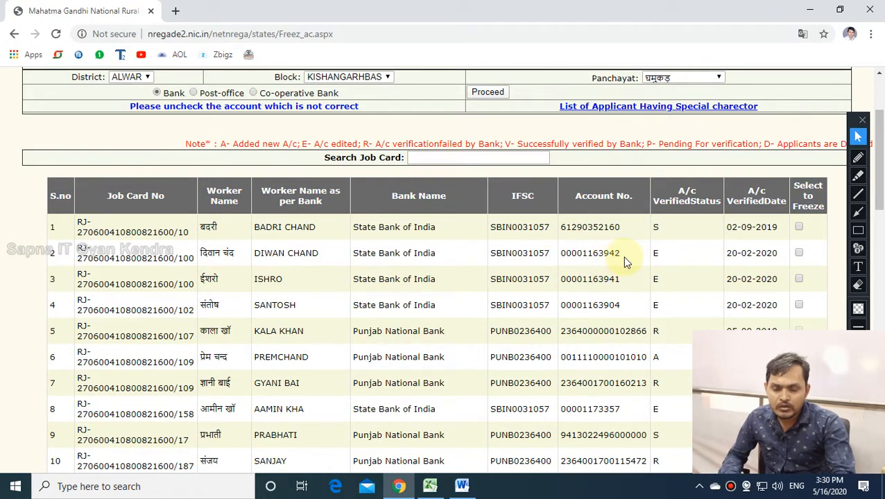
Back in Excel, inspect the full digits of the account number in G3.
key(alt+Tab)
click(545, 152)
double_click(539, 152)
click(541, 188)
click(543, 156)
click(634, 168)
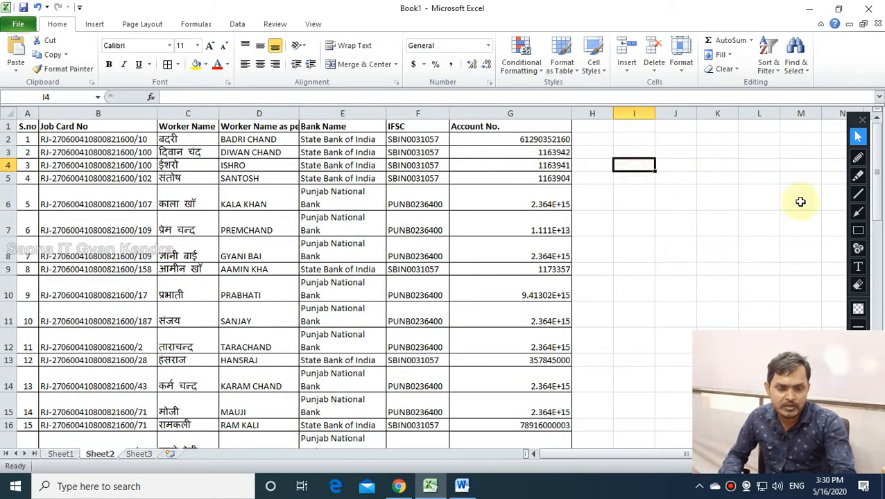
On Sheet1, enter 0001 in F18 to test whether leading zeros survive.
click(61, 455)
click(328, 343)
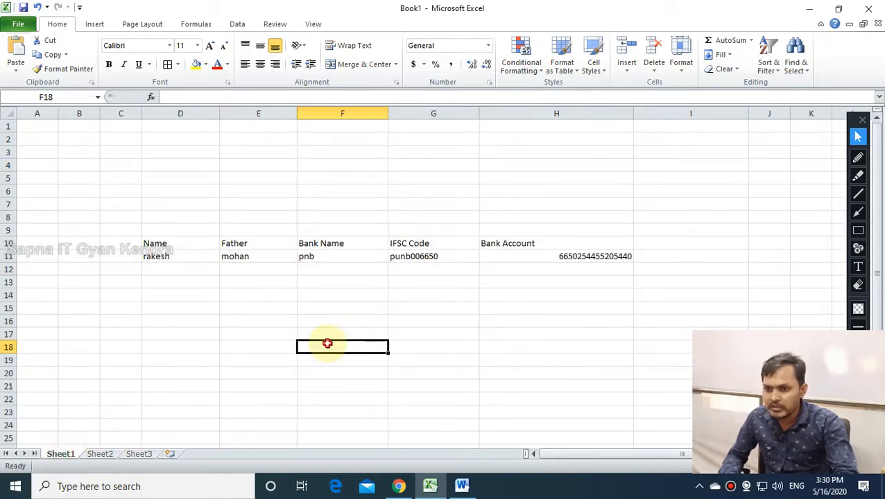
text(0001)
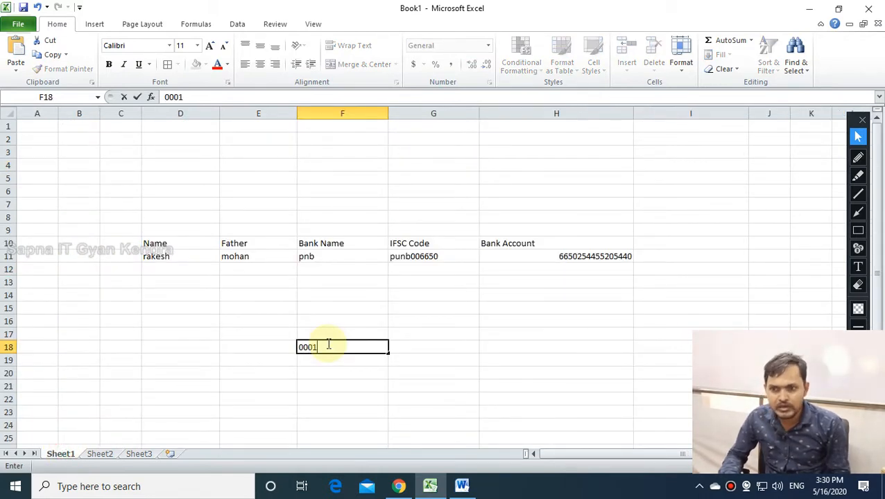
key(Return)
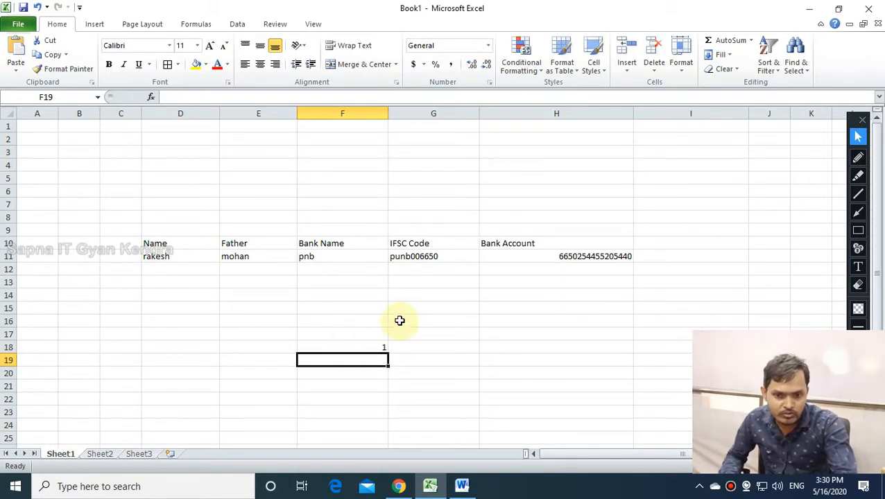
Compare the third worker's zero-padded account number with F18's result of 1.
key(alt+Tab)
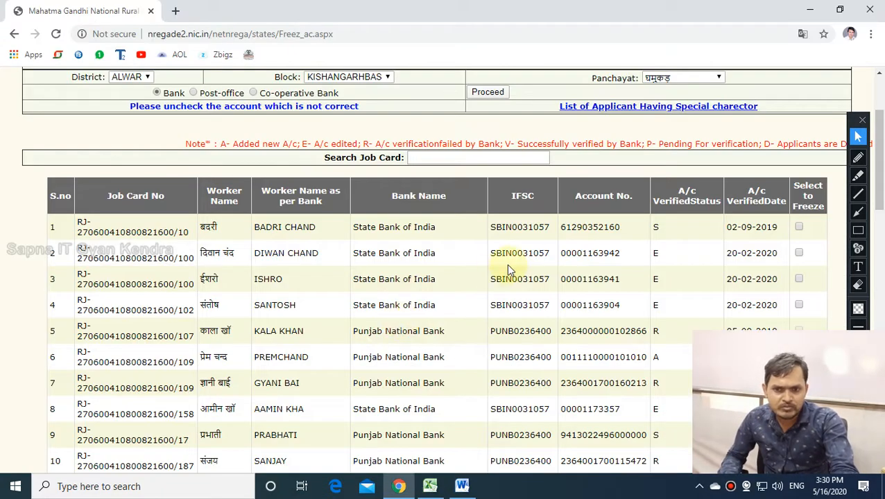
click(589, 279)
double_click(590, 279)
click(585, 254)
key(alt+Tab)
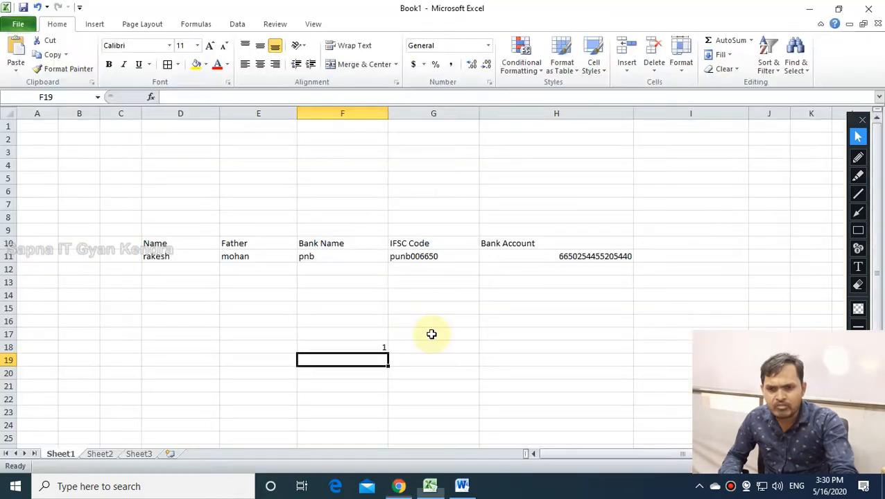
click(362, 283)
click(363, 348)
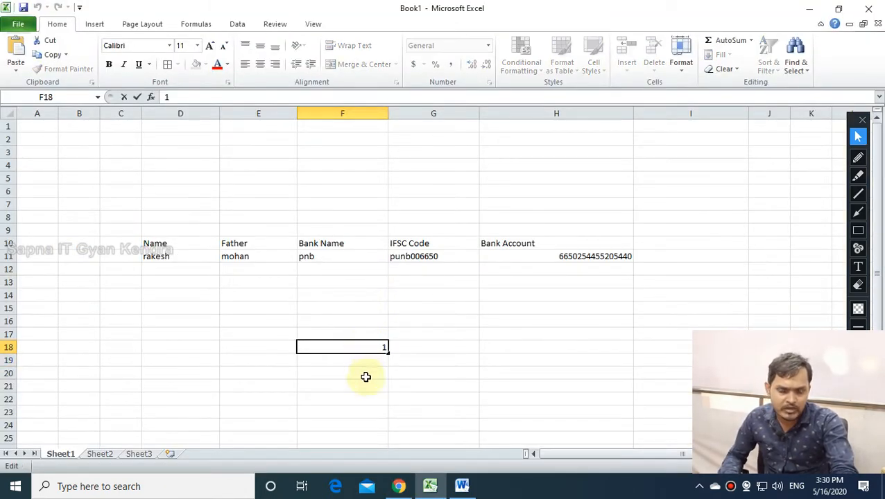
click(370, 376)
Check row 16's account number on the NREGA page.
key(alt+Tab)
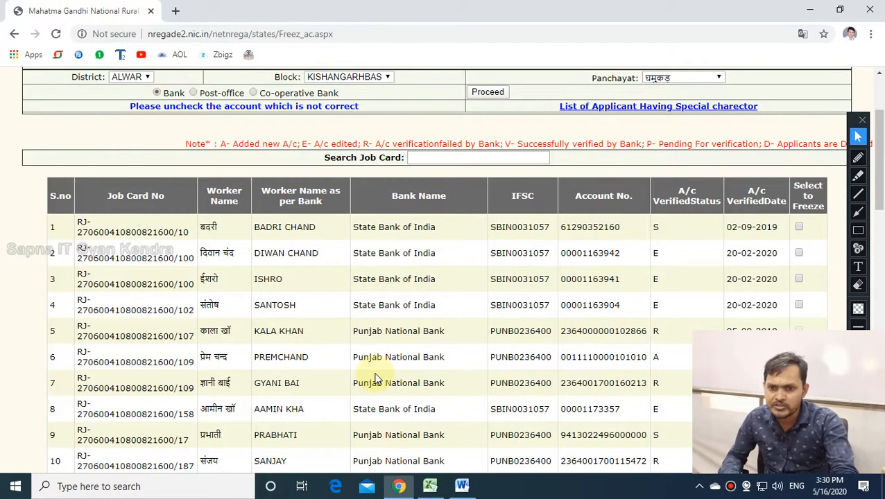
scroll(552, 367, down, 5)
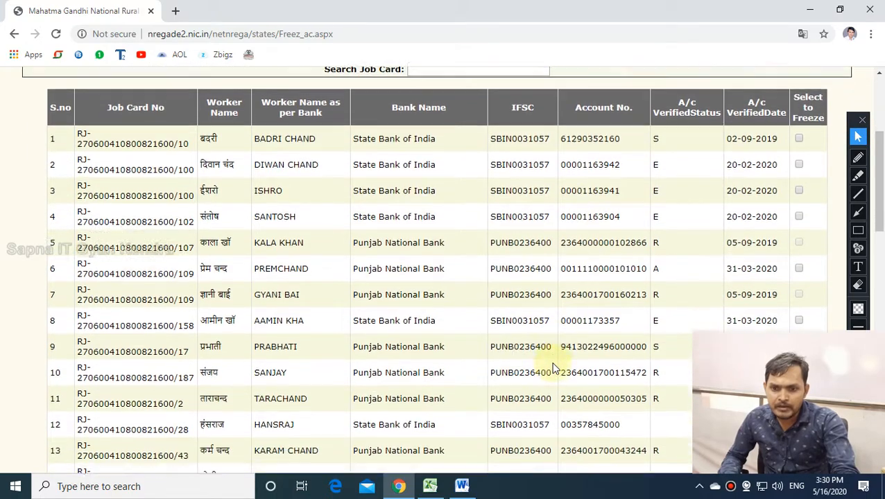
scroll(552, 367, down, 1)
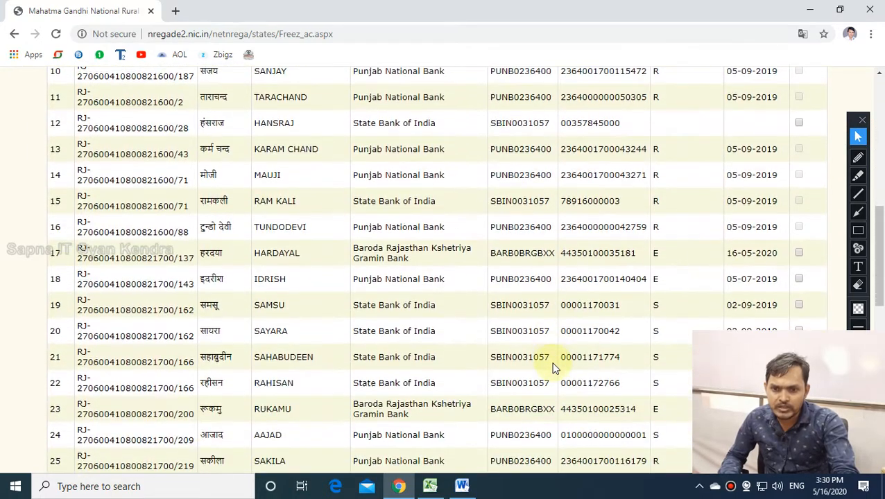
double_click(574, 234)
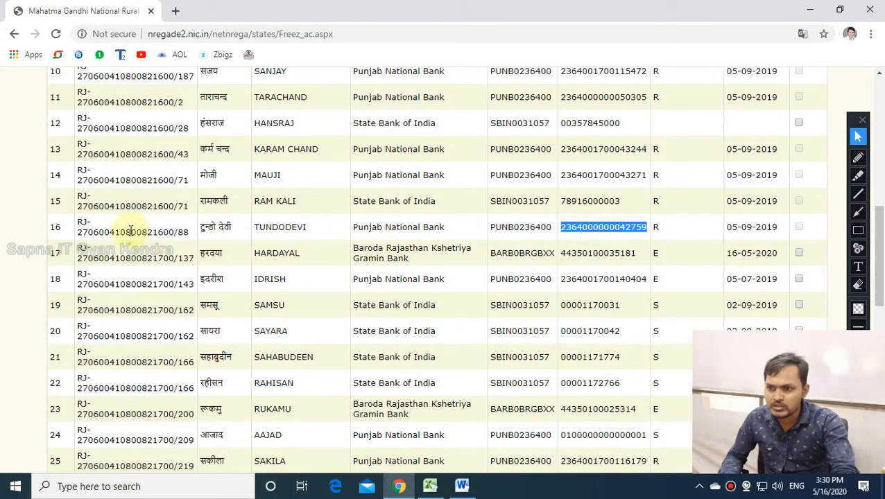
drag(54, 227, 682, 231)
key(alt+Tab)
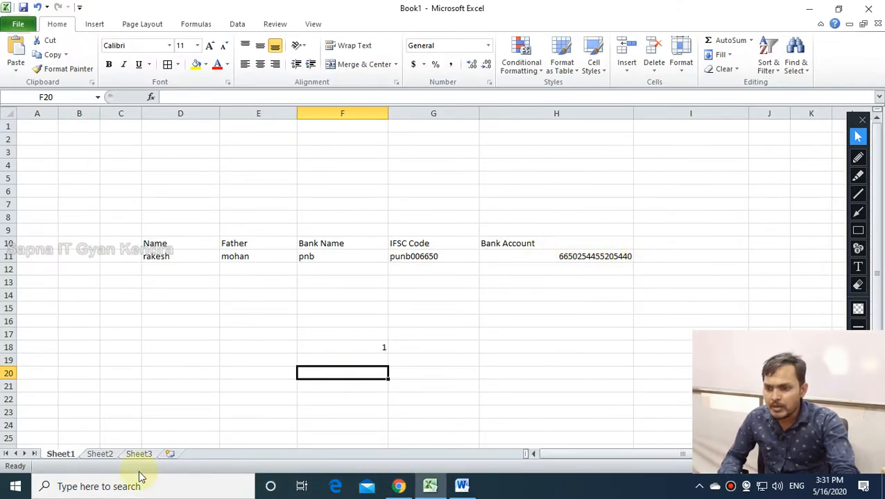
On Sheet2, inspect the account values in rows 6–8 and 17–18 of column G.
click(103, 454)
scroll(145, 337, down, 4)
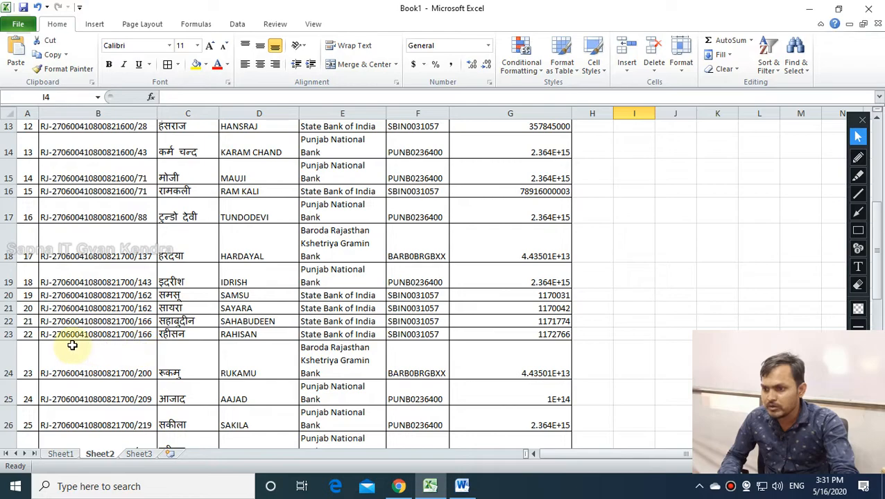
scroll(72, 344, down, 2)
scroll(28, 326, up, 3)
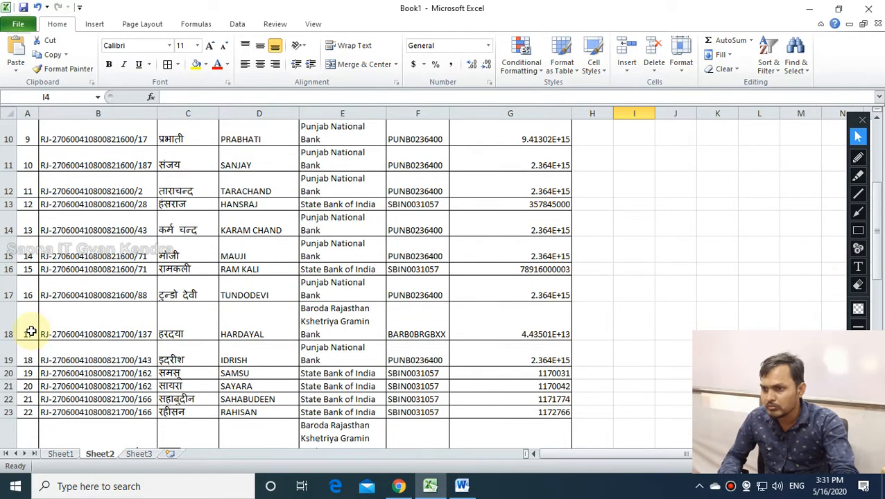
drag(25, 282, 533, 303)
click(533, 308)
click(529, 292)
scroll(531, 328, up, 3)
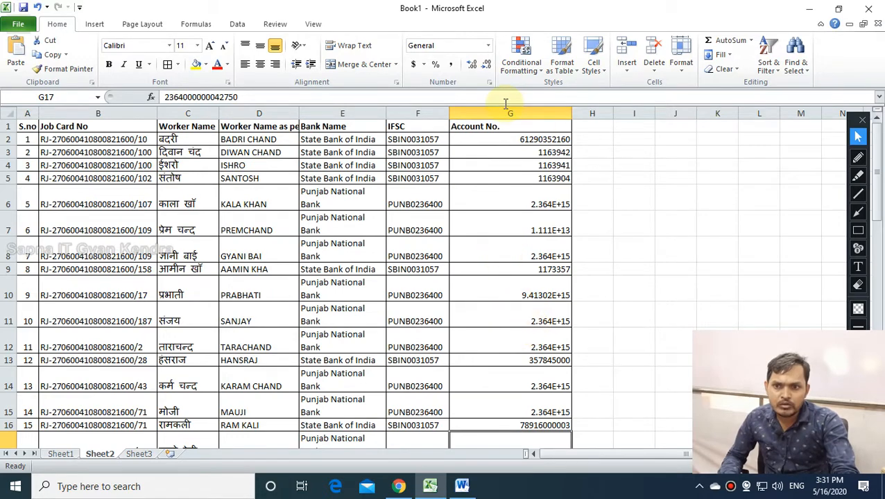
click(502, 115)
click(517, 256)
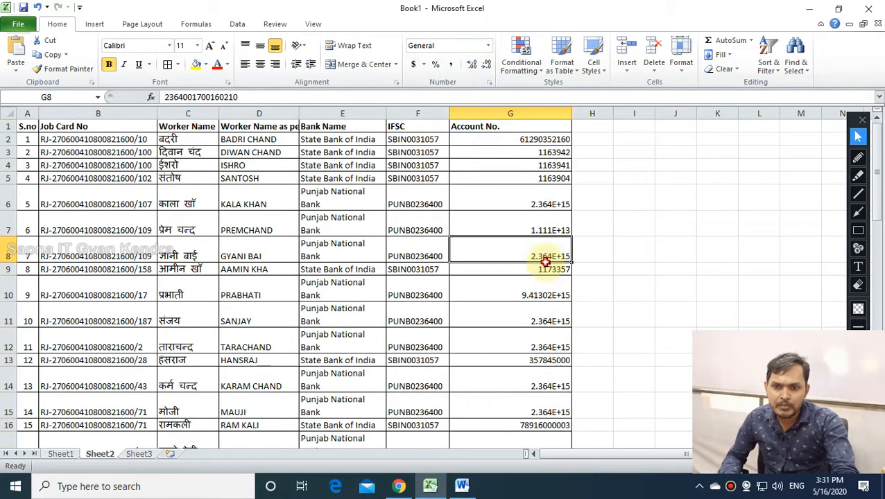
click(522, 226)
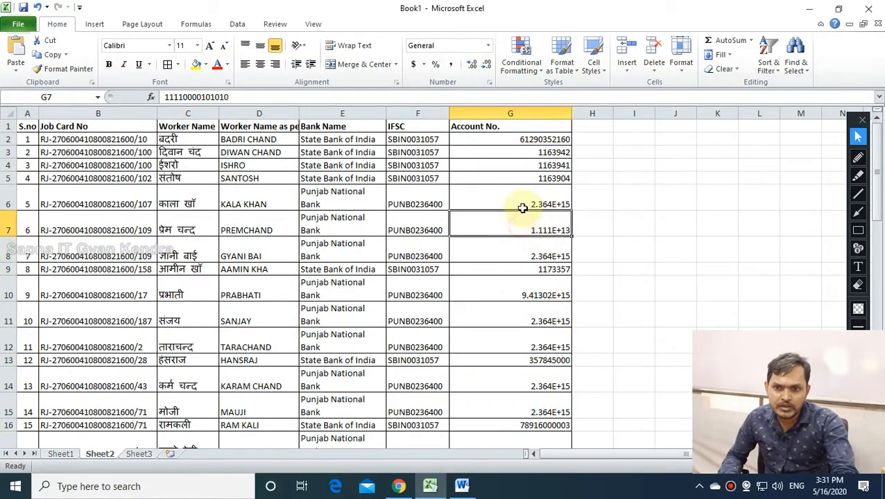
click(523, 201)
Format column G as Number with zero decimal places.
click(522, 115)
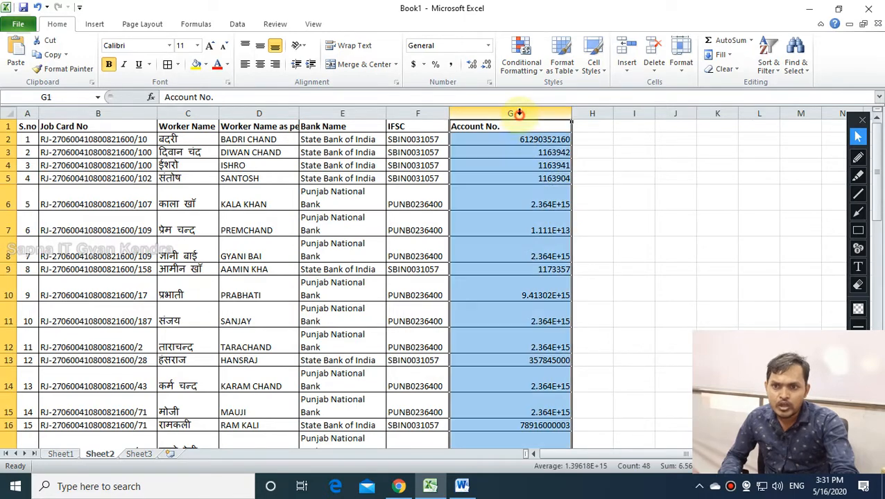
click(488, 46)
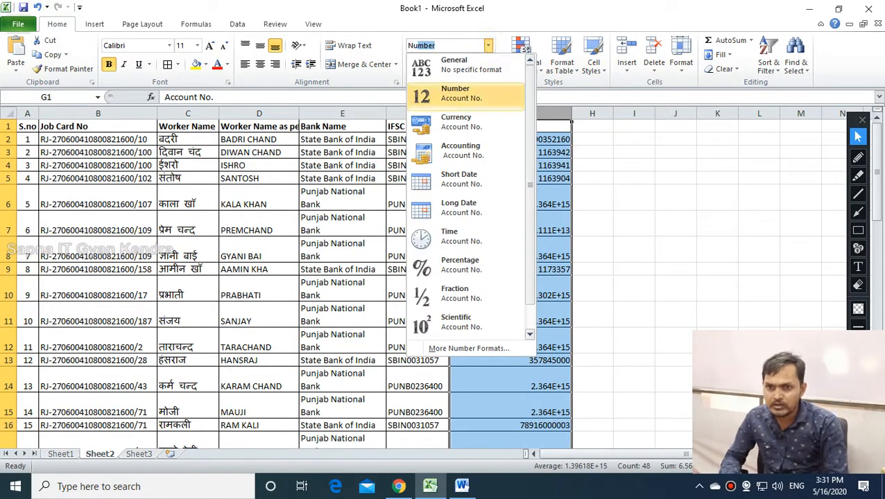
click(458, 95)
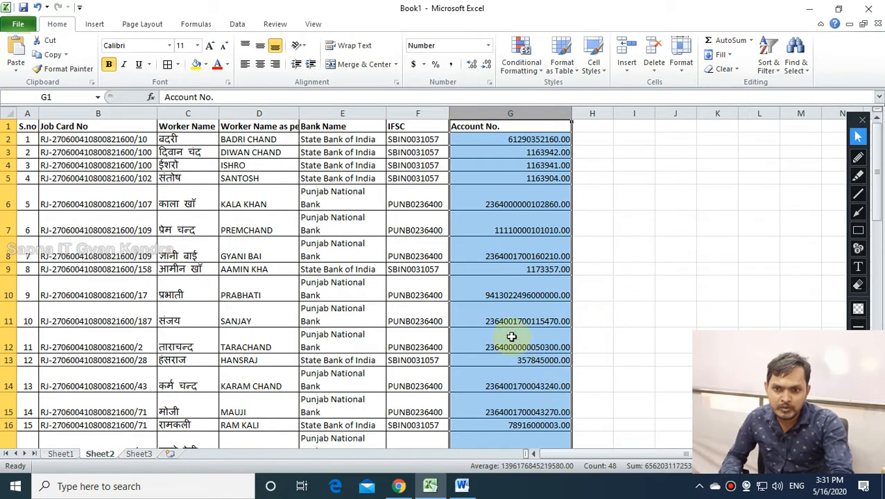
click(487, 64)
click(487, 64)
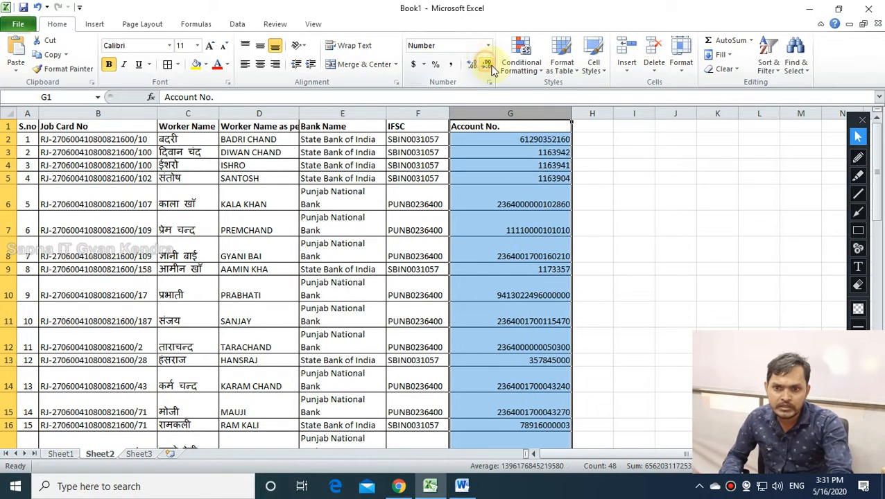
click(659, 270)
scroll(512, 250, down, 7)
scroll(513, 250, down, 7)
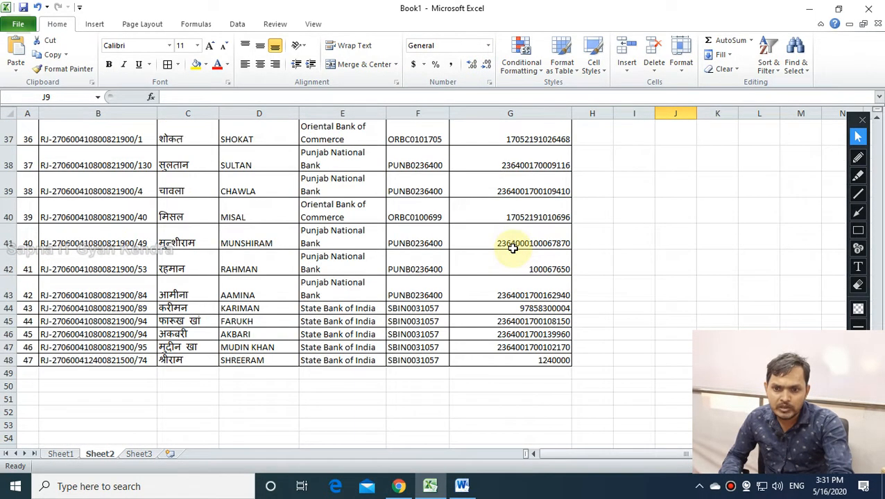
Centre-align the account numbers in column G.
scroll(512, 250, up, 6)
scroll(512, 250, up, 8)
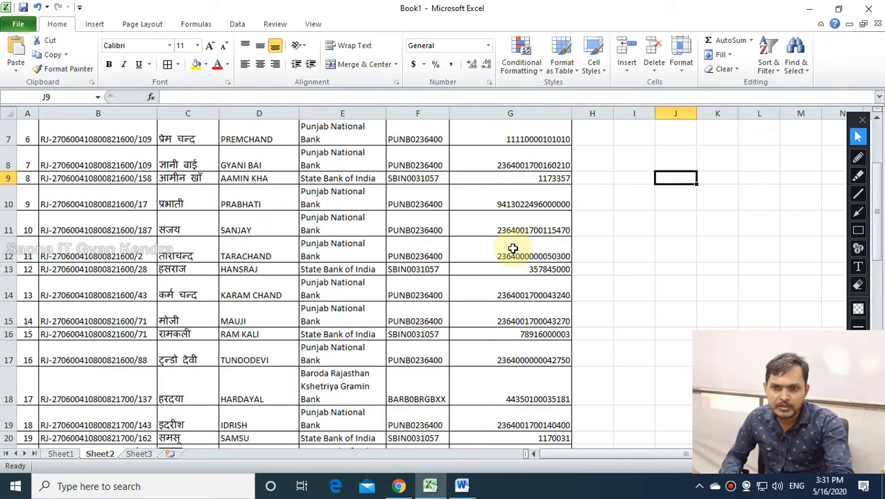
click(478, 114)
click(260, 63)
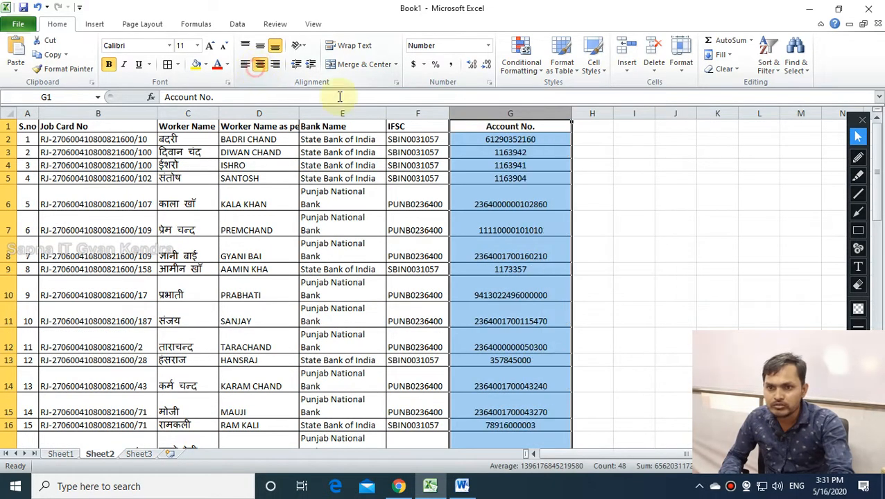
click(659, 203)
Select row 6's account number and row to check it.
click(511, 143)
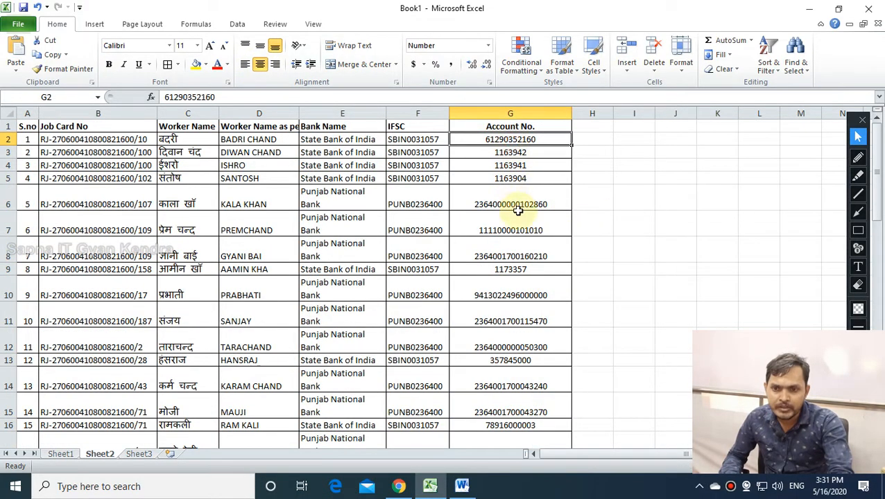
click(520, 202)
click(8, 203)
Select row 5's full account number on the NREGA website, then begin editing cell G6.
key(alt+Tab)
scroll(217, 253, up, 6)
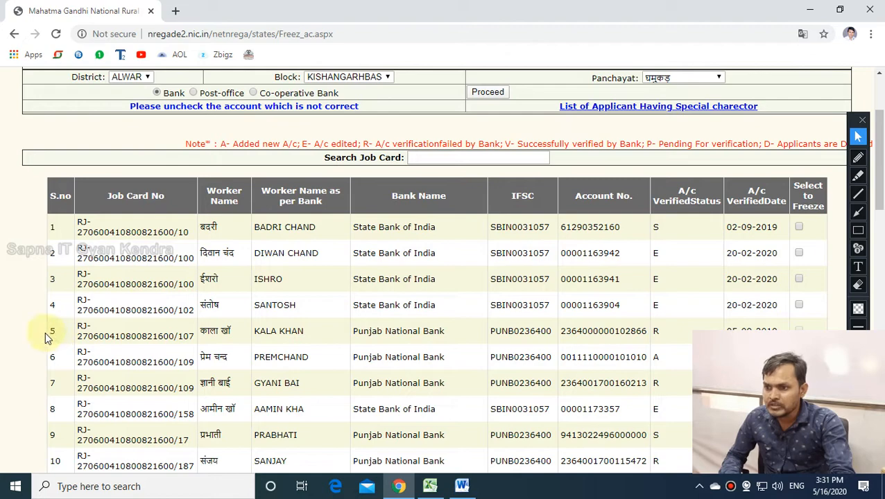
drag(46, 334, 651, 330)
click(651, 331)
drag(564, 332, 632, 326)
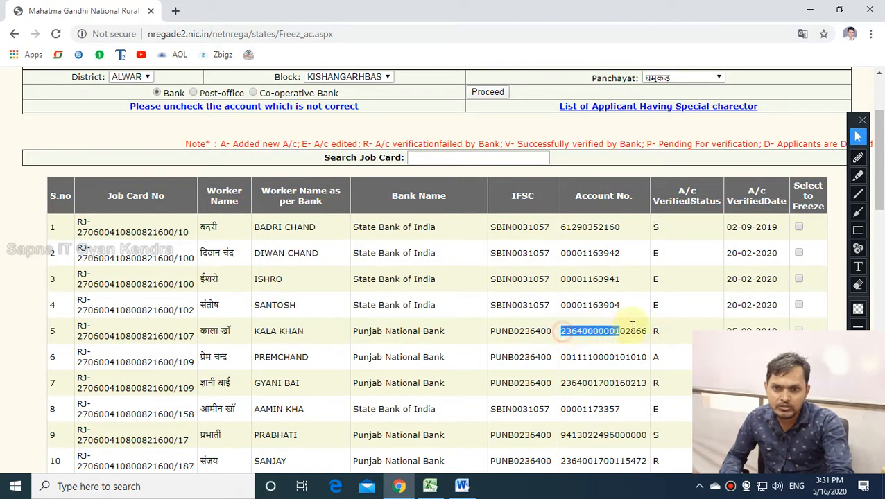
click(637, 333)
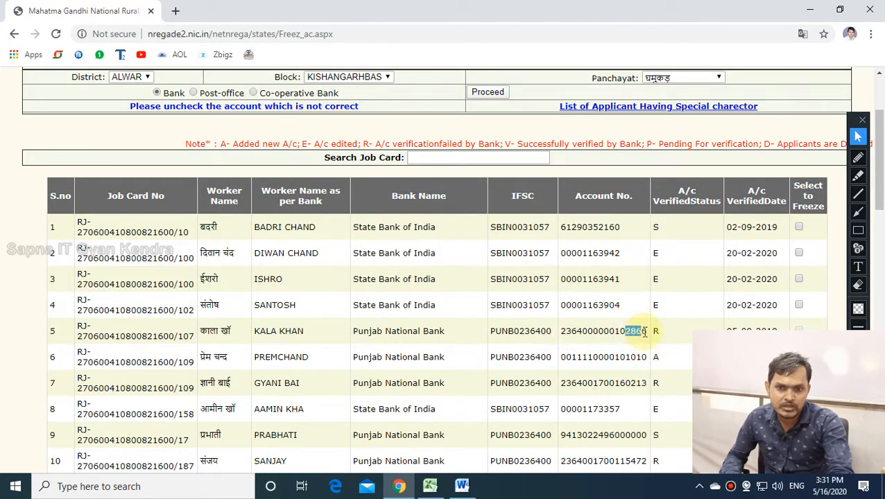
double_click(641, 335)
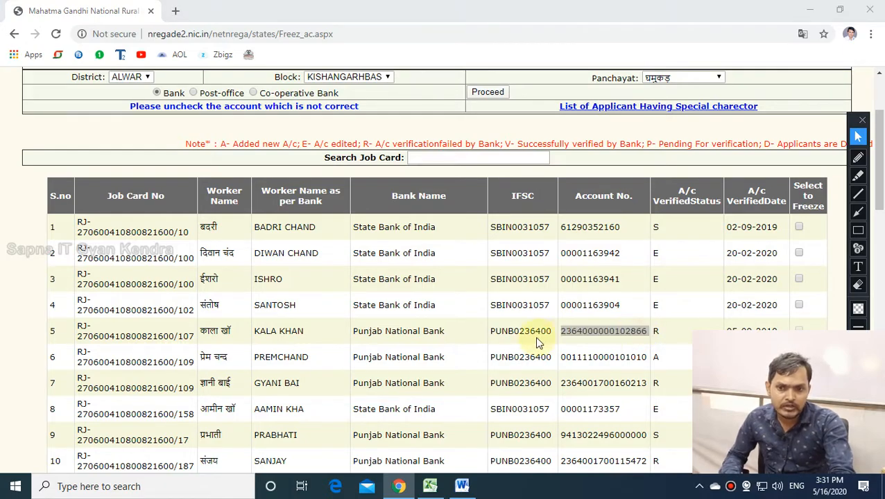
key(alt+Tab)
double_click(486, 204)
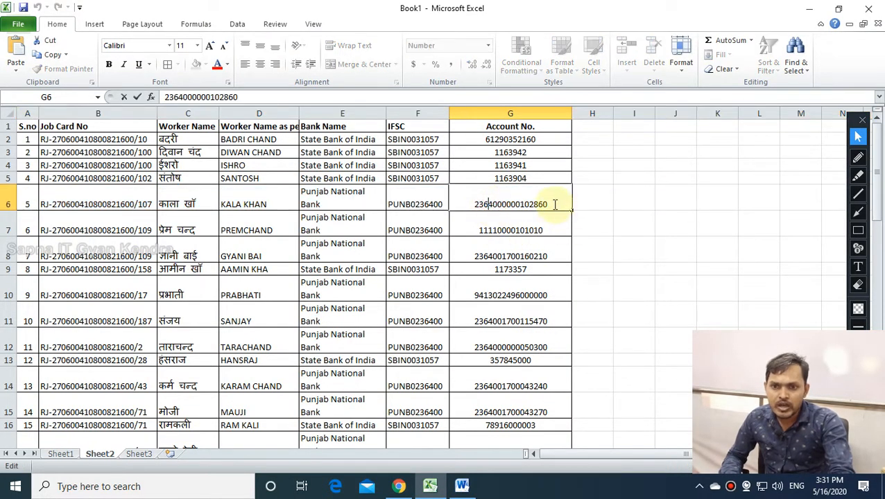
Reopen cell G6 for editing and select the matching account number on the NREGA website.
click(480, 253)
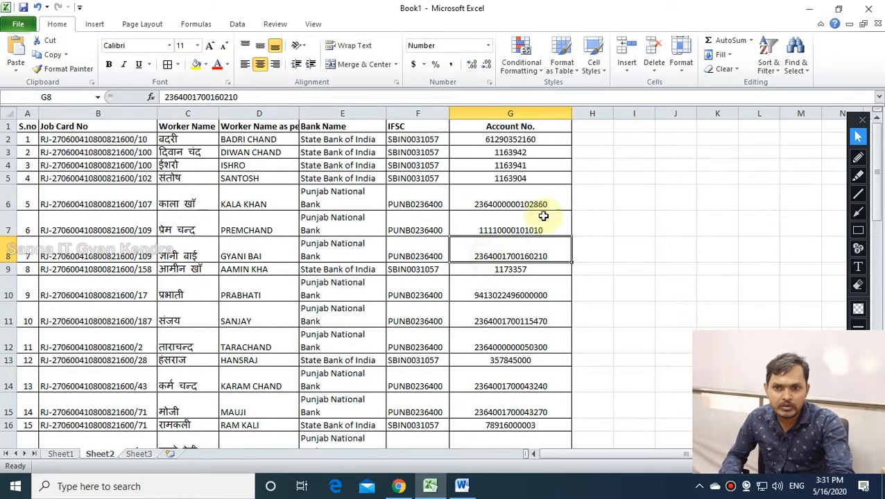
click(591, 195)
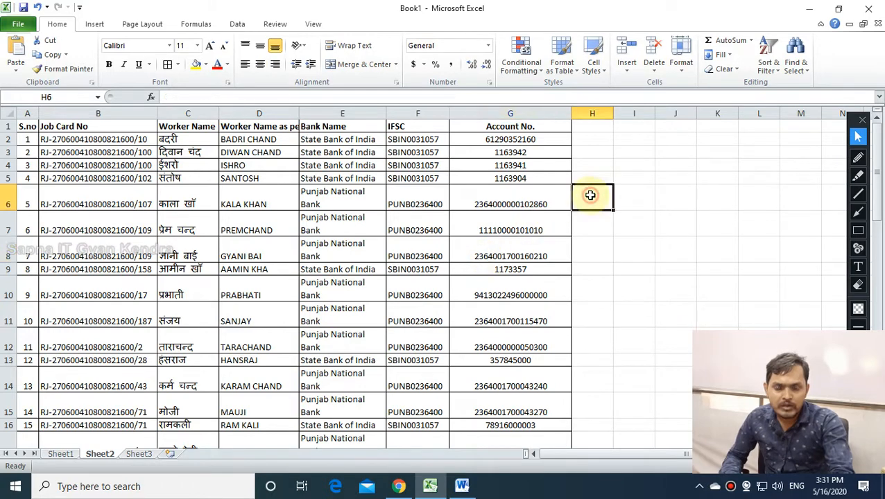
double_click(476, 204)
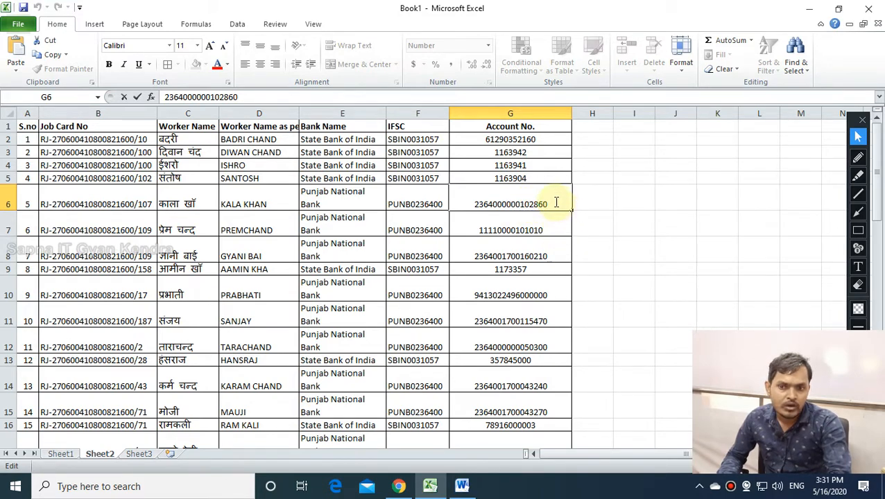
key(alt+Tab)
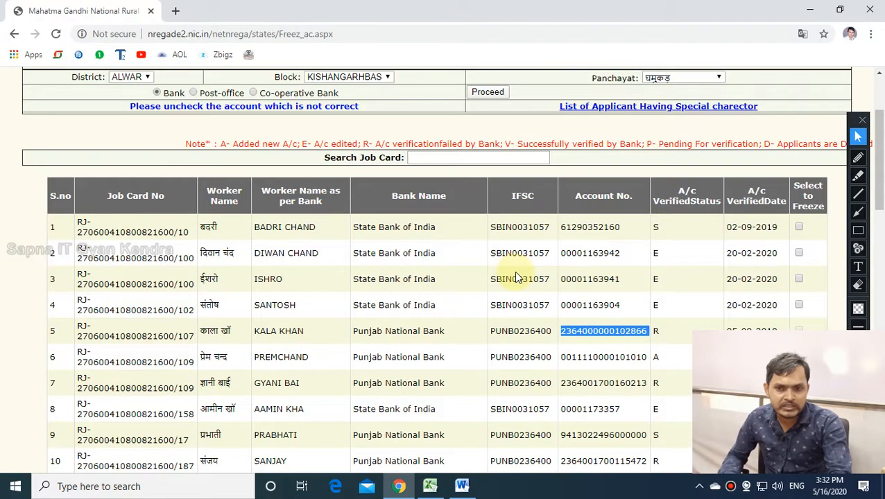
click(658, 333)
drag(642, 326, 587, 332)
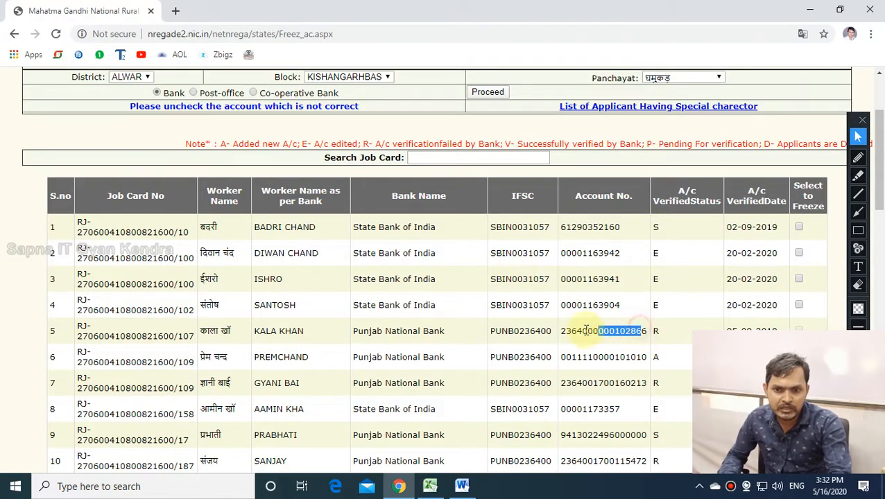
triple_click(651, 335)
key(alt+Tab)
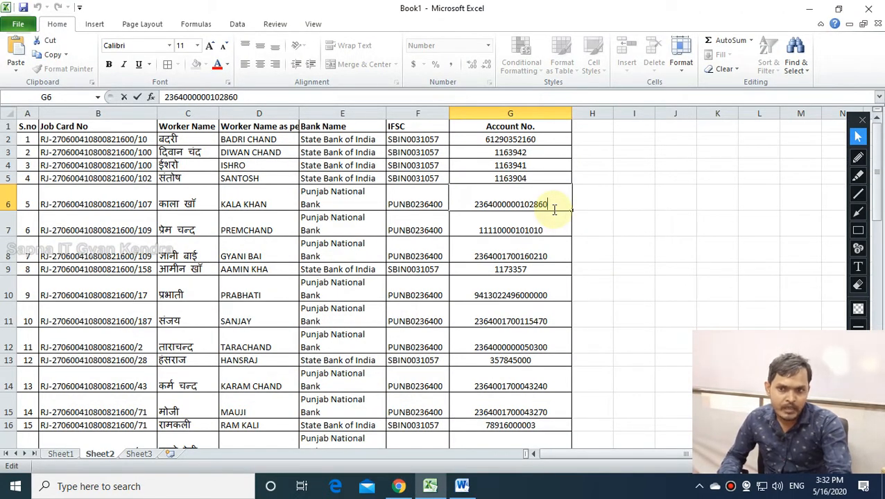
Replace G6's final digit with 6; the stored number still ends in 0.
key(BackSpace)
text(6)
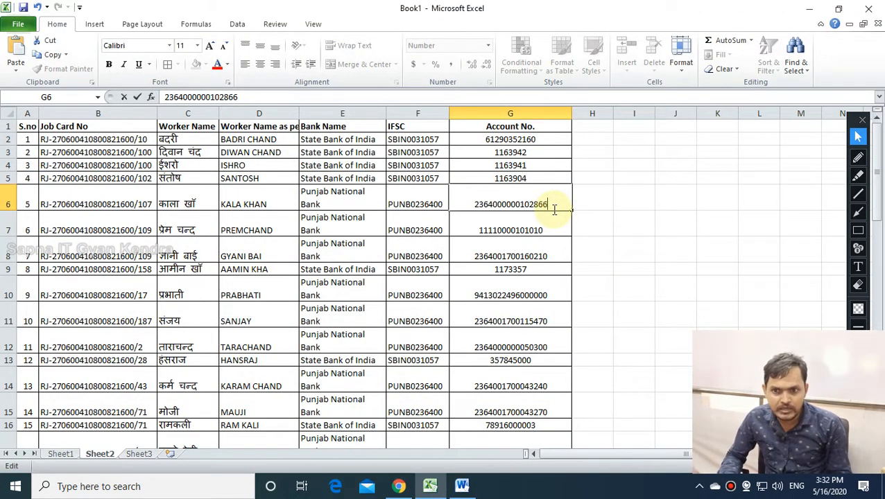
key(Return)
click(548, 192)
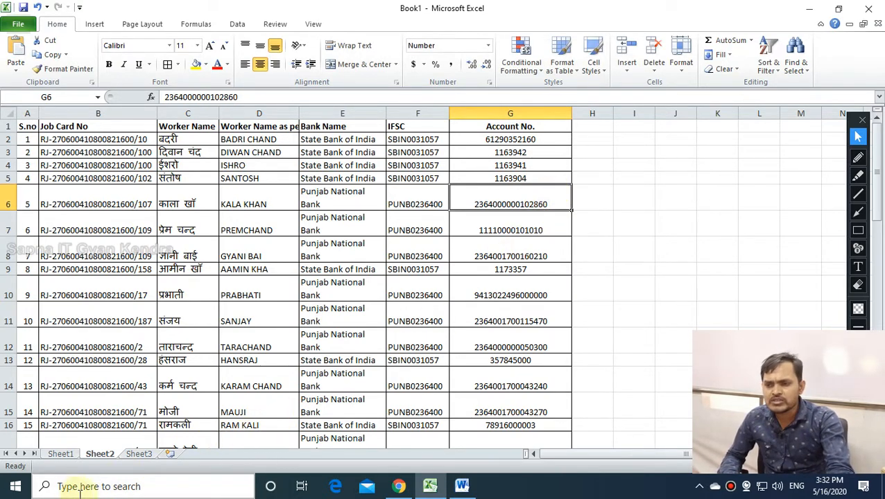
click(531, 256)
click(525, 207)
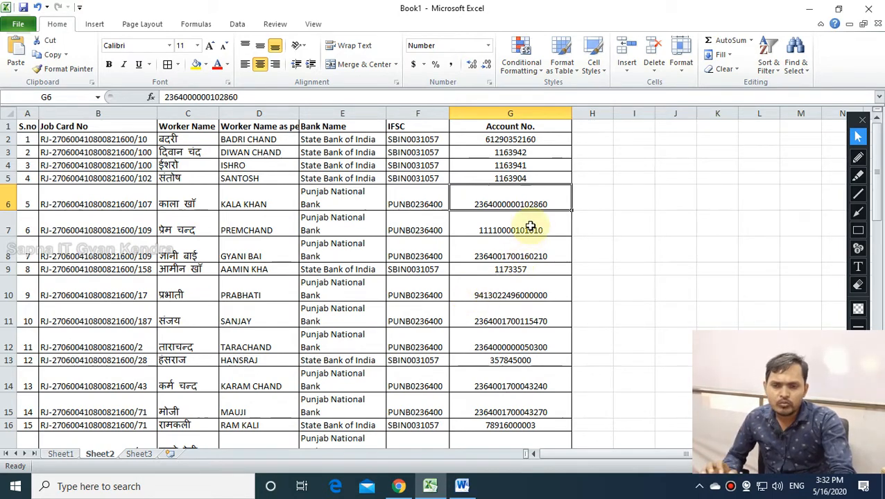
drag(48, 165, 470, 338)
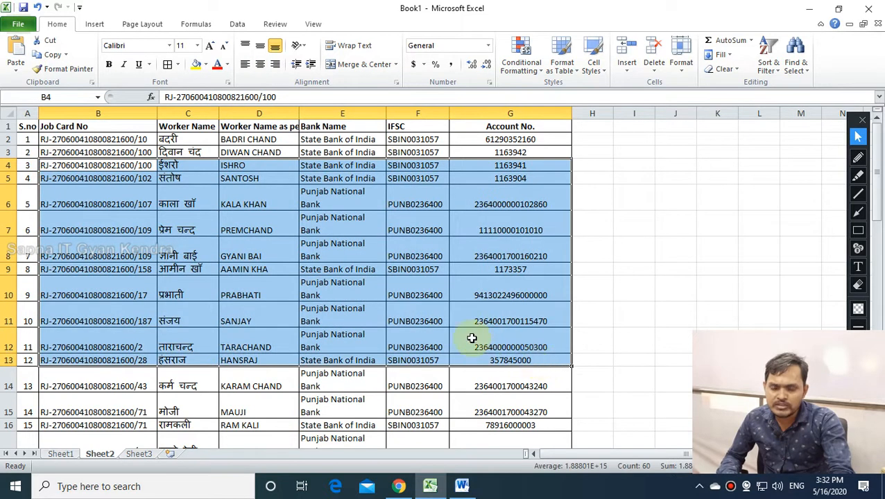
click(417, 317)
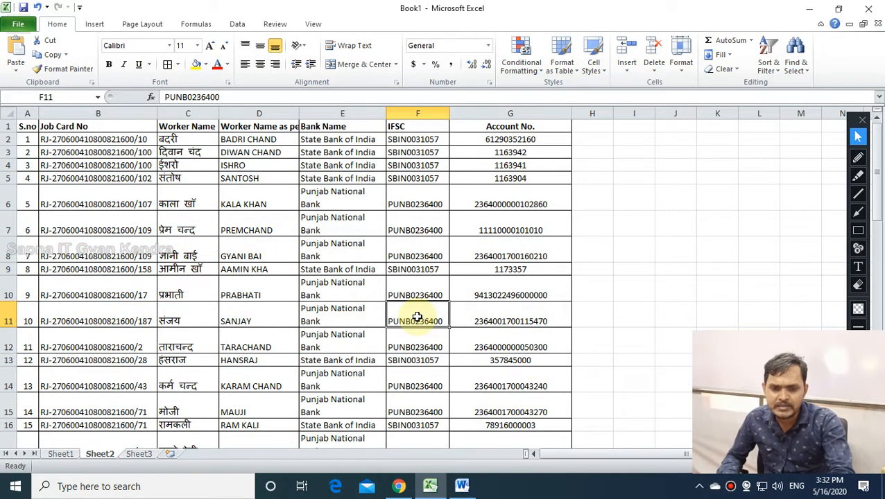
click(541, 204)
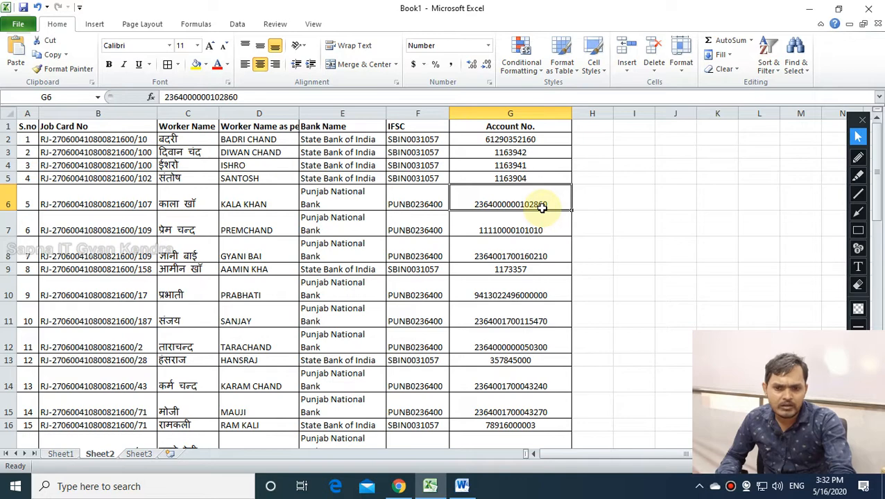
double_click(550, 198)
click(545, 238)
click(548, 201)
click(547, 239)
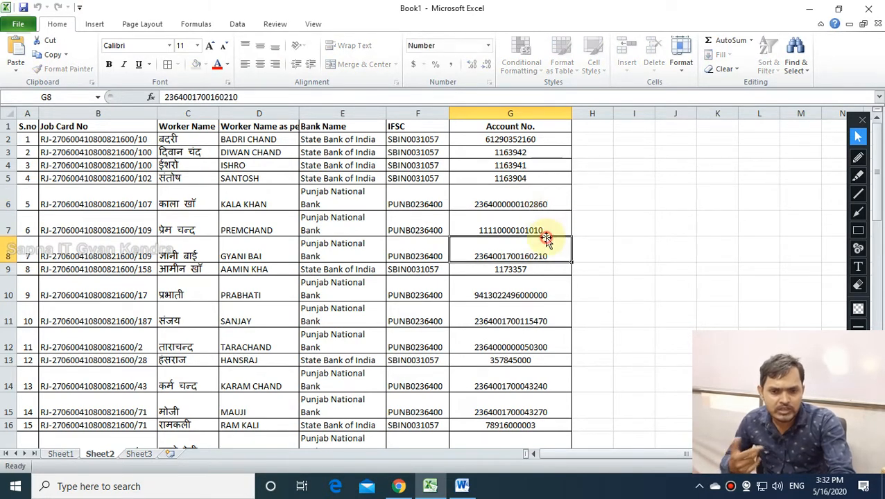
click(535, 205)
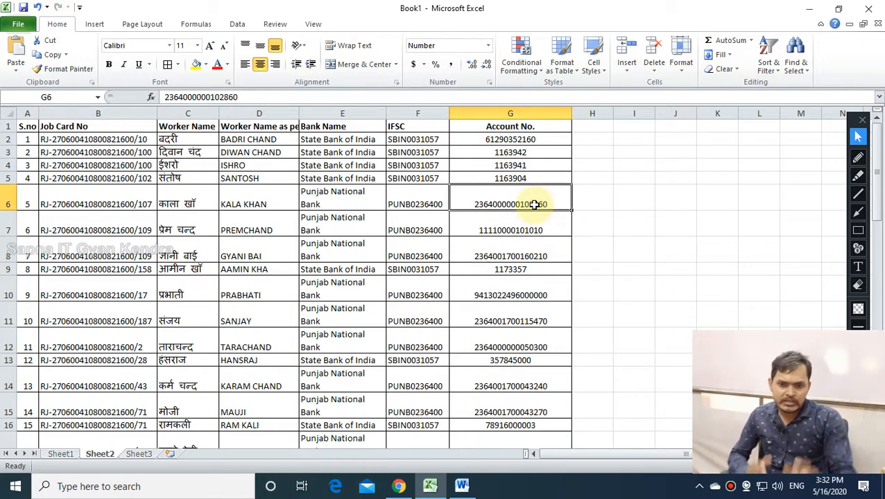
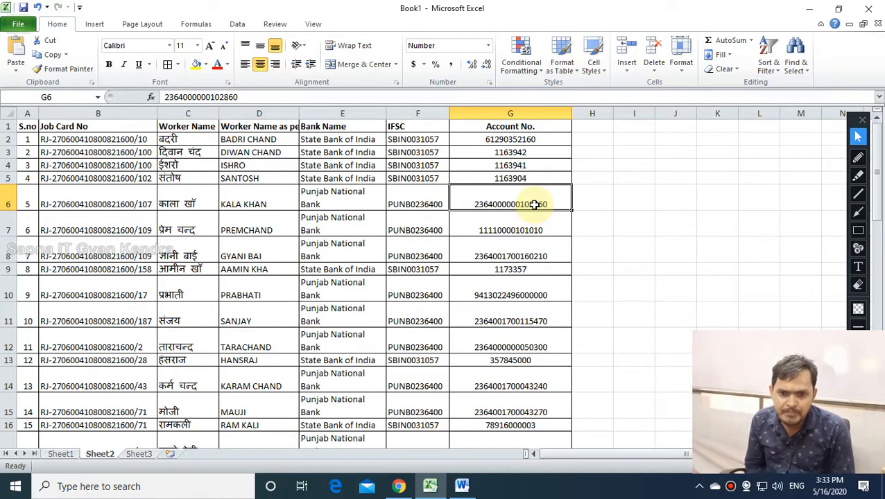
Recheck G6's account number against the NREGA web page without changing it.
click(531, 225)
double_click(535, 213)
click(534, 195)
double_click(527, 203)
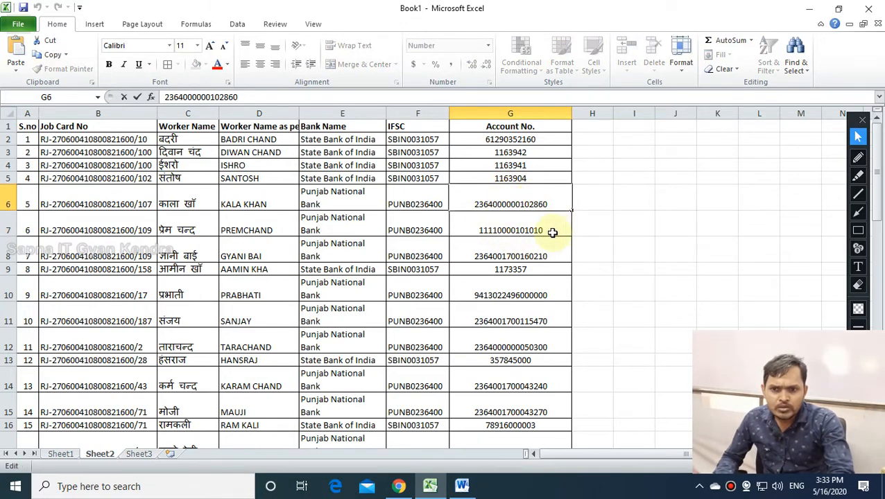
drag(548, 201, 544, 200)
key(Return)
click(543, 201)
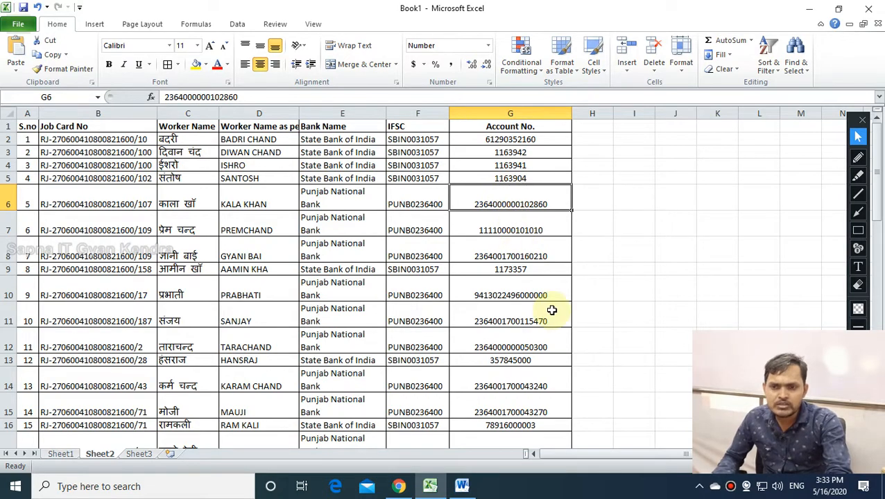
key(alt+Tab)
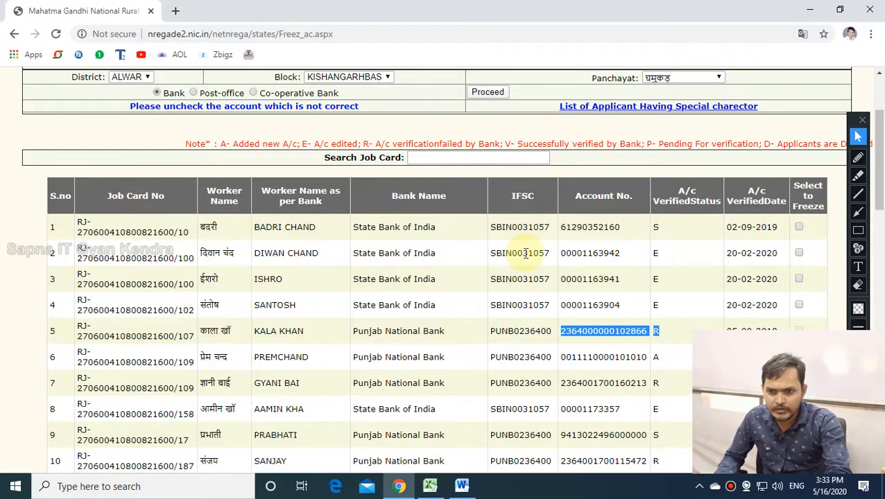
key(alt+Tab)
click(399, 487)
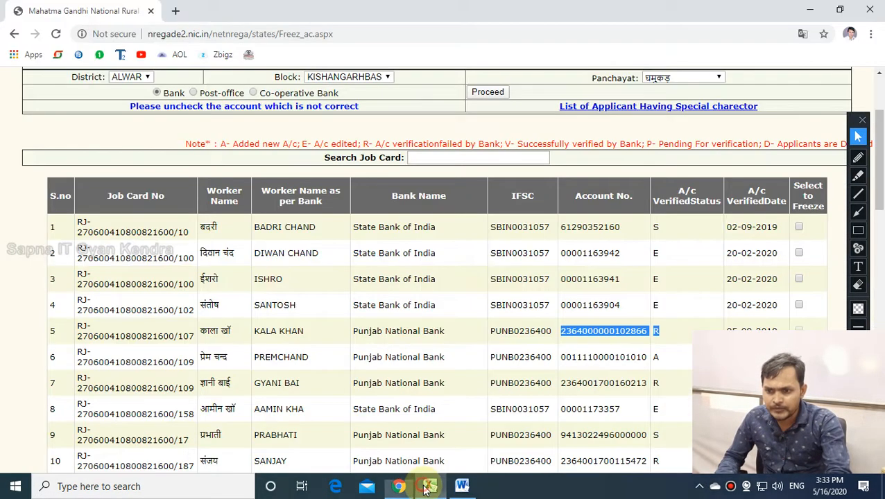
click(431, 486)
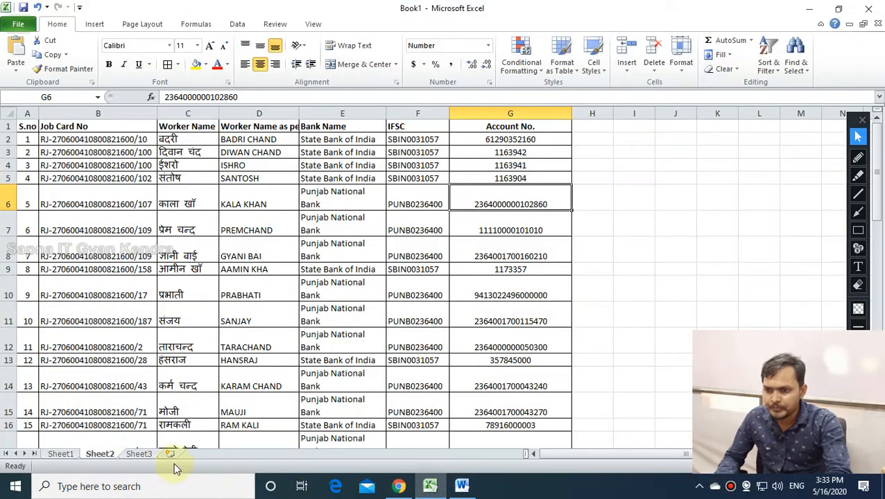
On Sheet1, change H11's trailing 0 to 6 and prefix an apostrophe to store it as text.
click(61, 454)
double_click(628, 257)
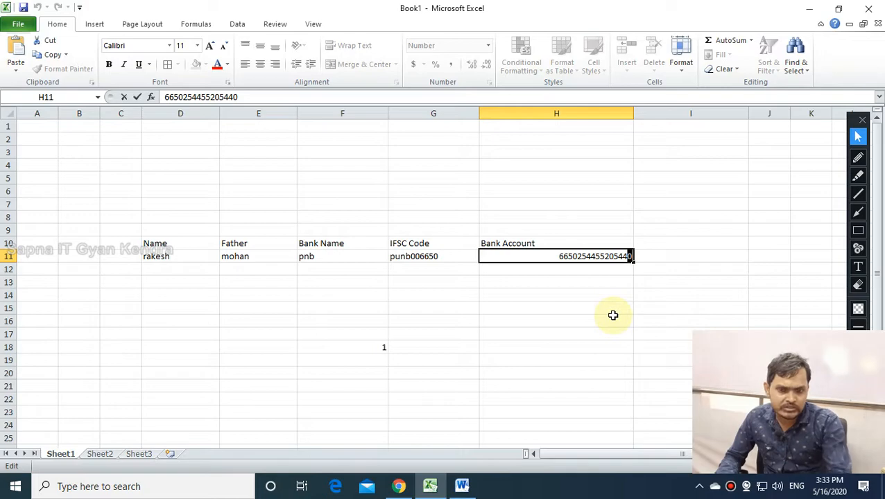
key(Return)
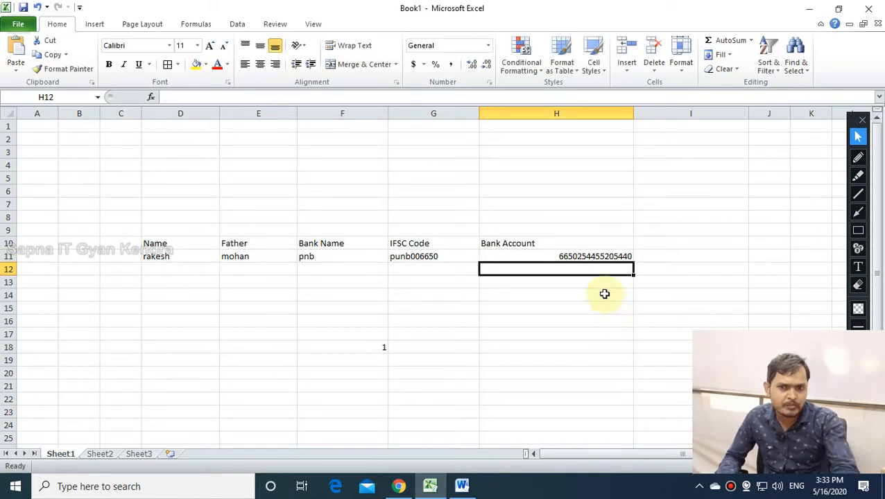
double_click(627, 255)
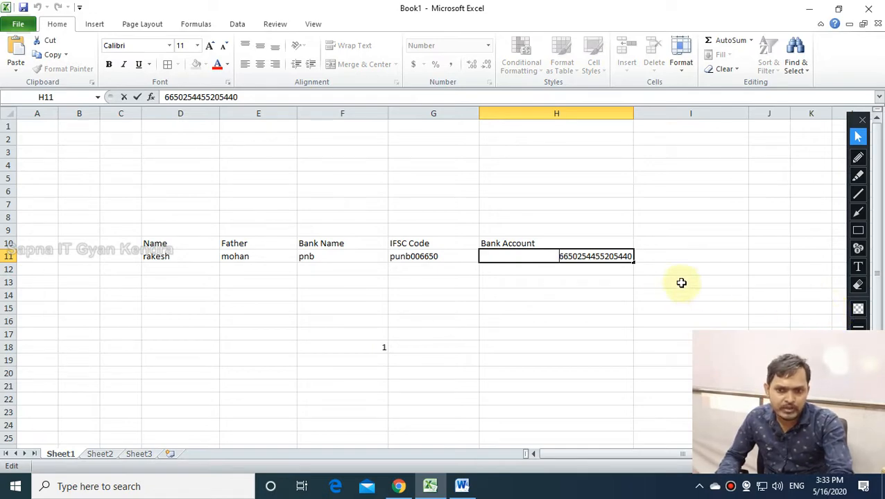
key(BackSpace)
text(6)
click(556, 256)
text(')
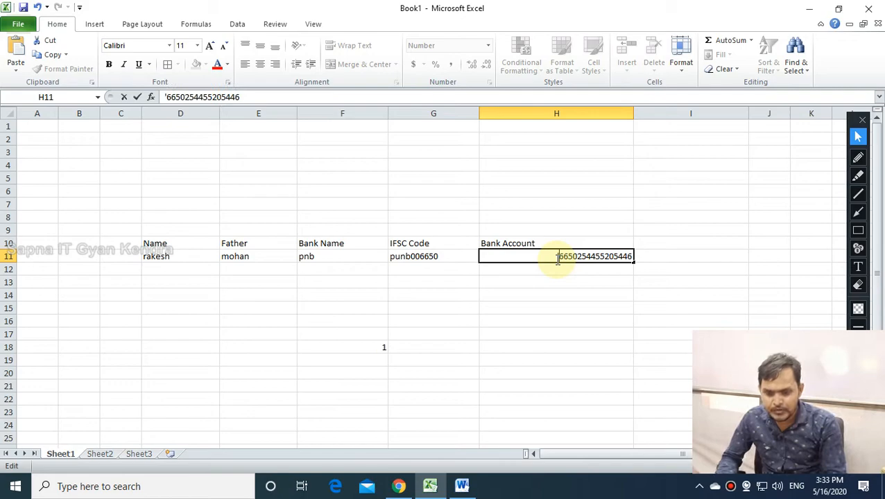
key(Return)
Append 63655 to the account number in H11 and check it displays in full.
click(579, 347)
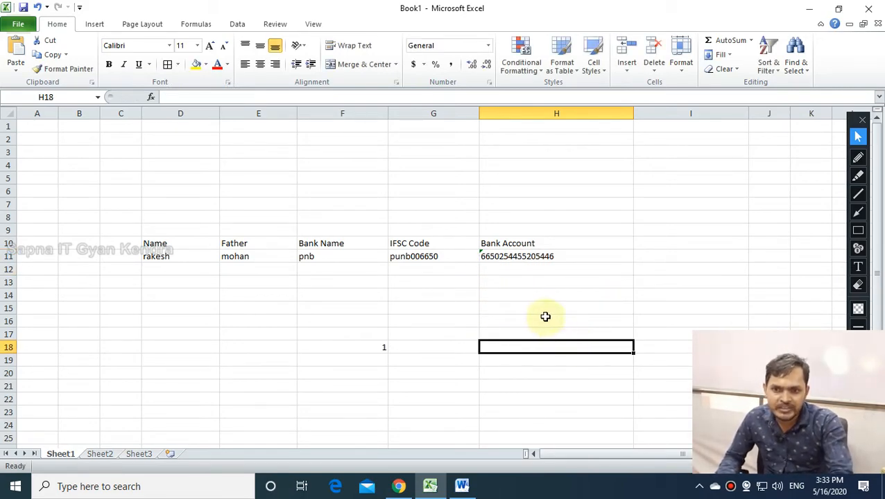
click(514, 274)
click(516, 297)
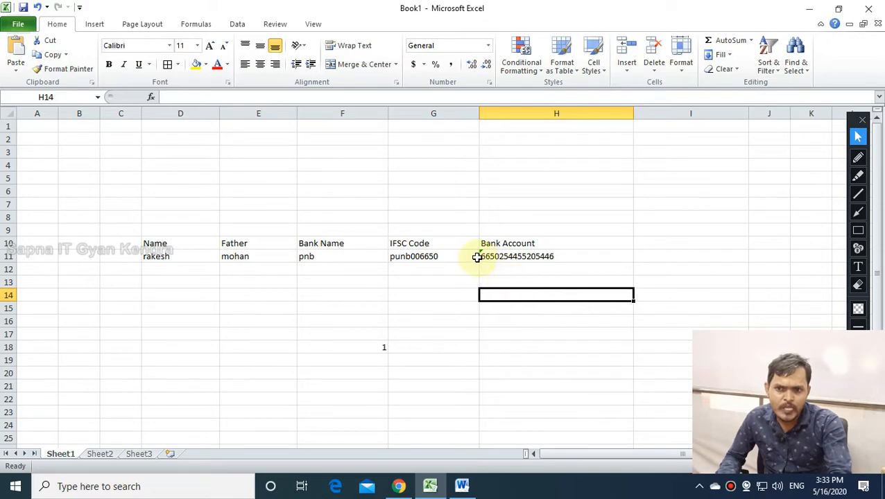
click(525, 257)
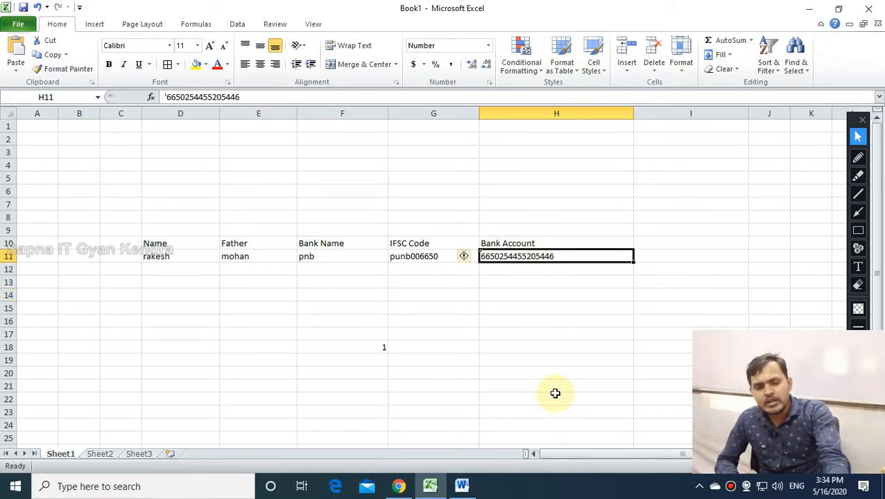
double_click(574, 256)
text(63655)
key(Return)
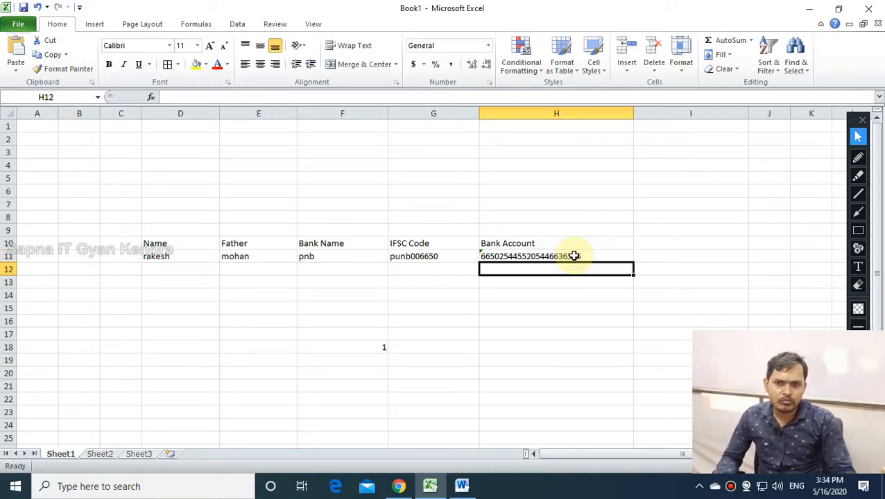
click(565, 378)
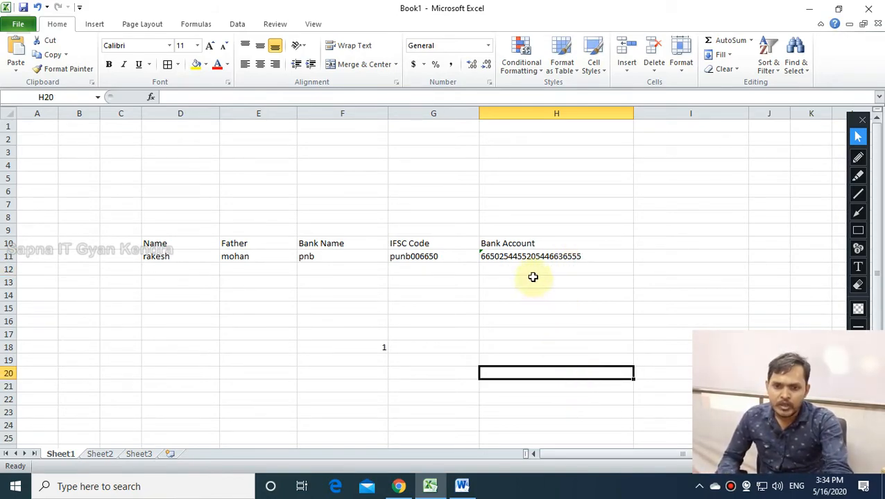
click(533, 257)
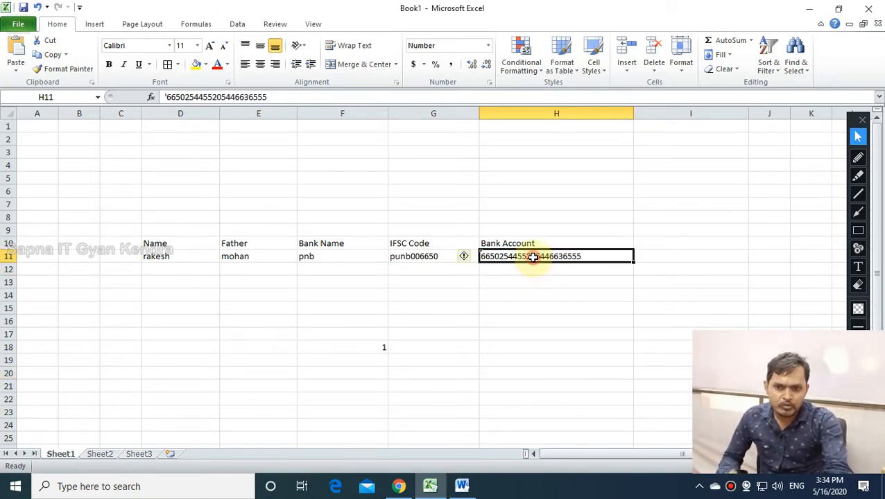
Set the bank account cell H11 to the General number format.
click(531, 333)
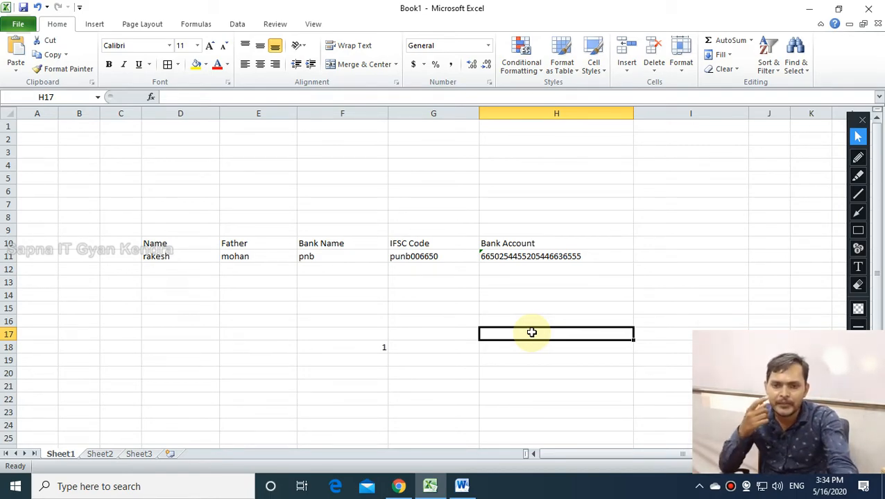
click(511, 259)
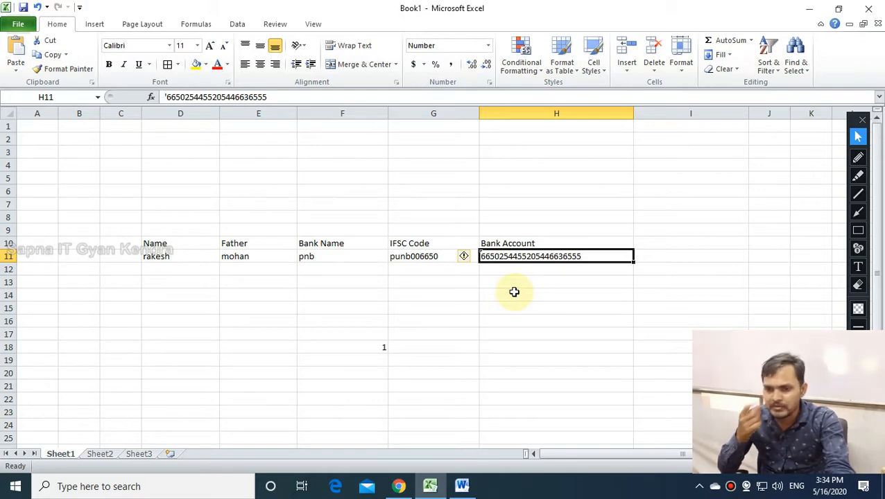
click(514, 292)
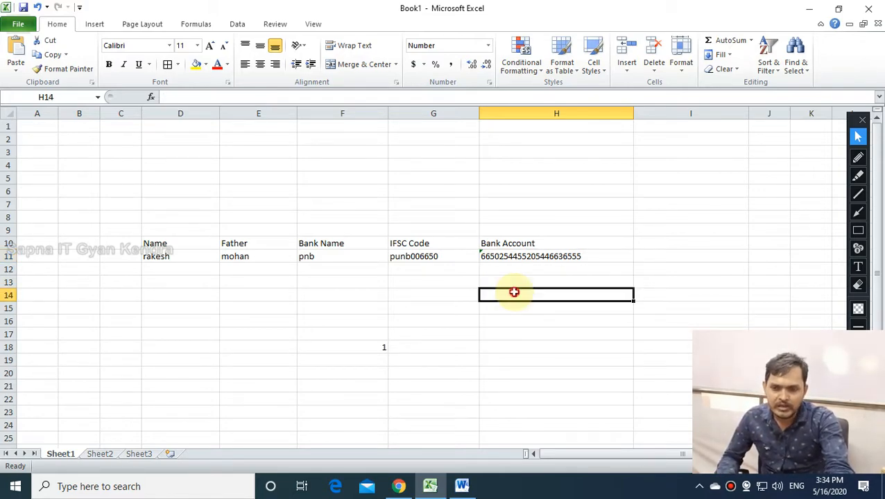
click(186, 319)
click(181, 276)
drag(121, 243, 571, 251)
click(567, 255)
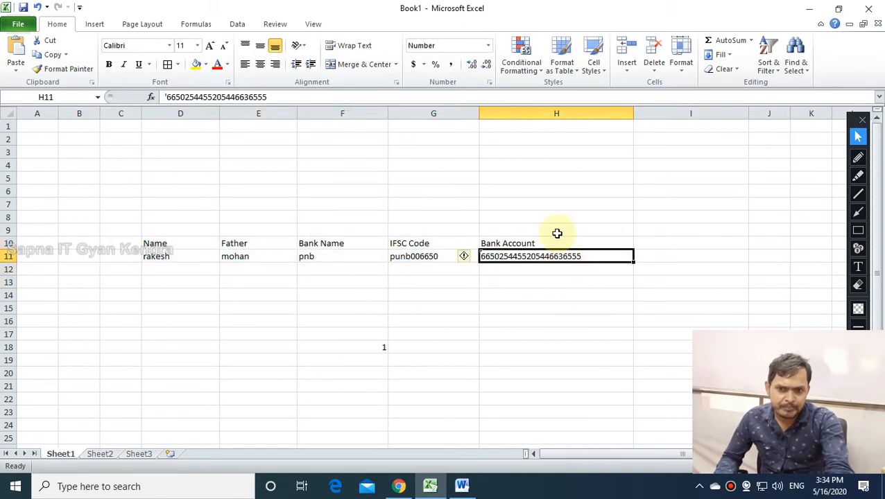
click(488, 46)
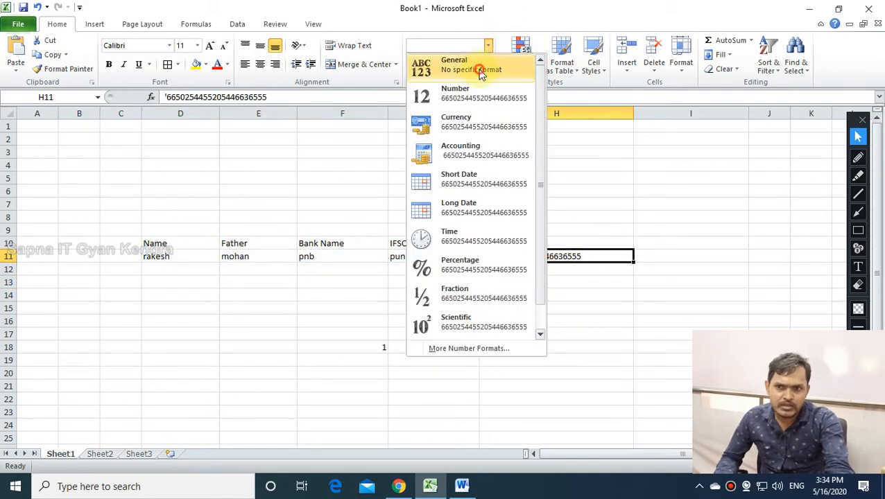
click(478, 70)
Apply the Number format to empty cell H13, then select the table D10:H11.
click(543, 334)
click(546, 258)
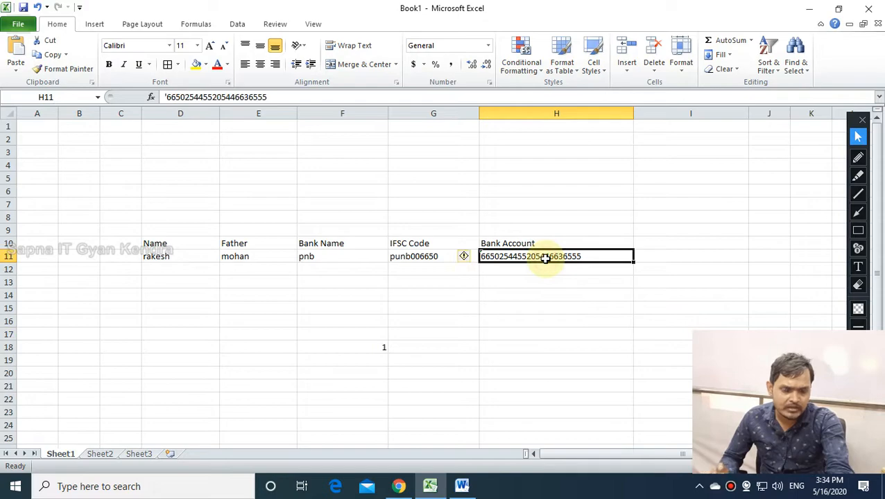
click(510, 283)
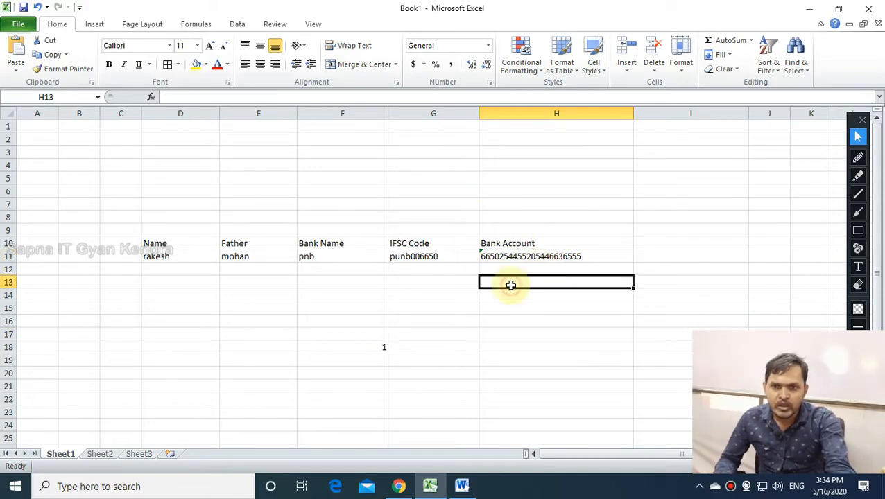
click(486, 45)
click(482, 89)
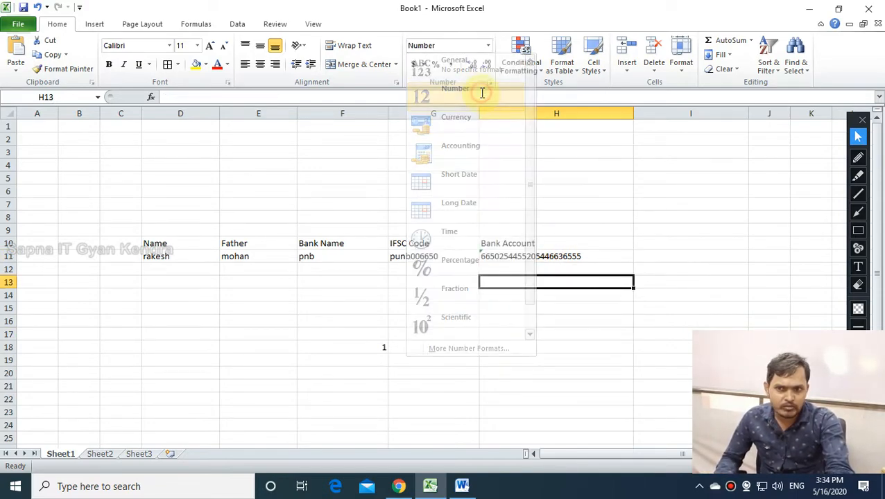
click(529, 269)
click(520, 259)
drag(163, 244, 571, 253)
Delete the old table's contents and discard a stray entry in F8.
key(Delete)
click(419, 324)
click(353, 220)
text(sdf)
key(BackSpace)
key(BackSpace)
key(BackSpace)
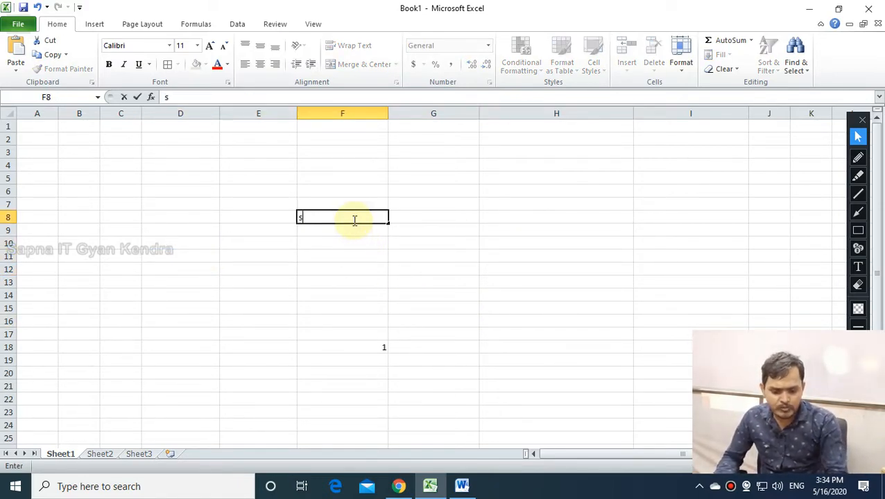
key(Left)
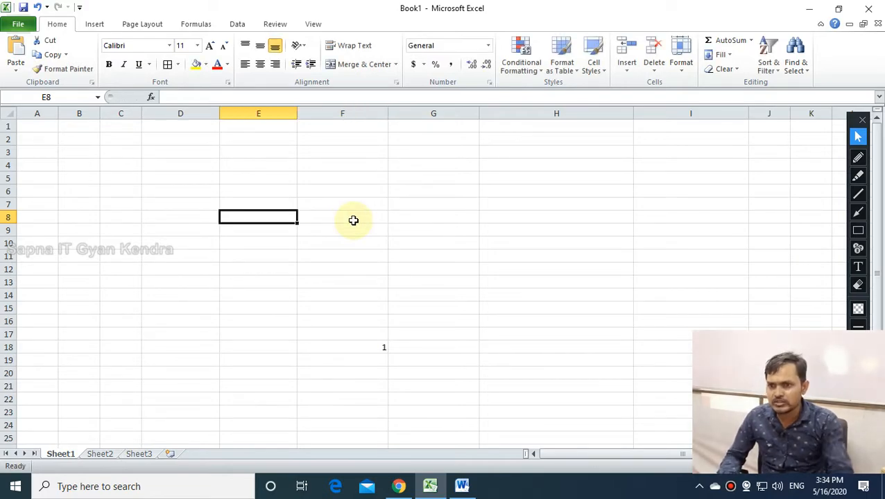
Add Name and Amount headings in D6:E6, with rakesh and 2000 beneath them.
click(190, 194)
text(Namw)
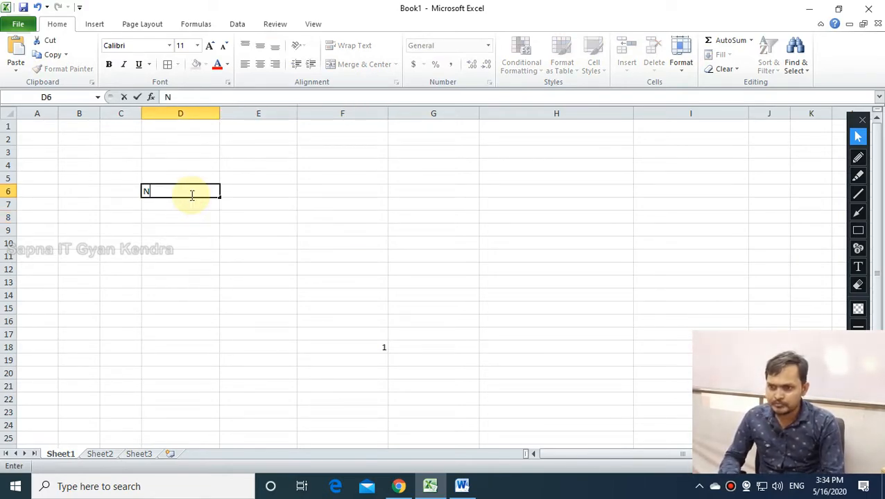
key(BackSpace)
text(we)
key(BackSpace)
key(BackSpace)
text(e)
key(Tab)
text(Amount)
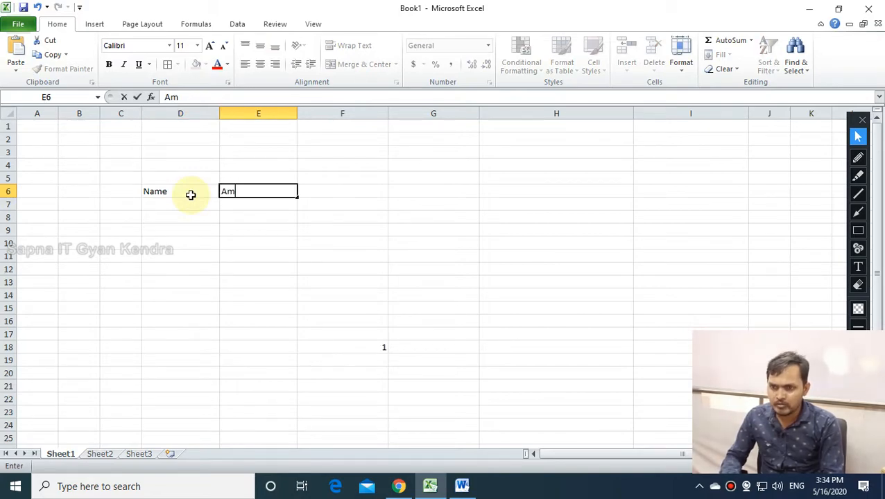
key(Return)
text(rakesh)
key(Tab)
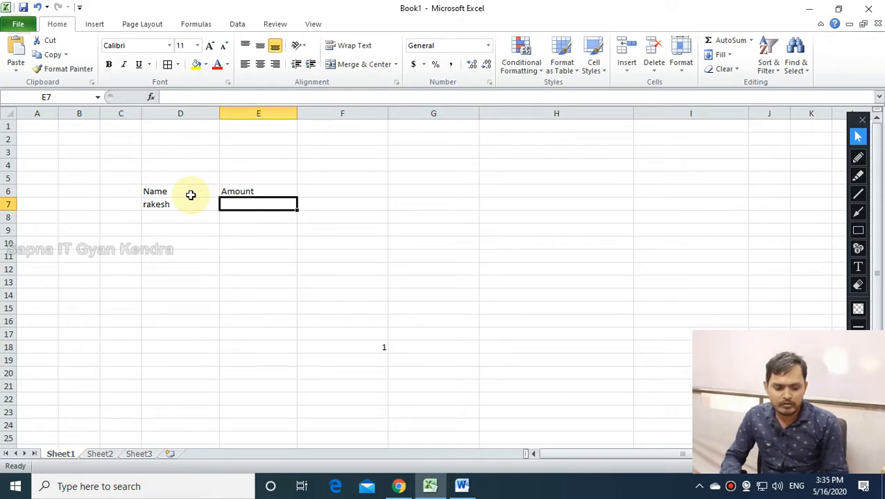
text(2000)
key(Return)
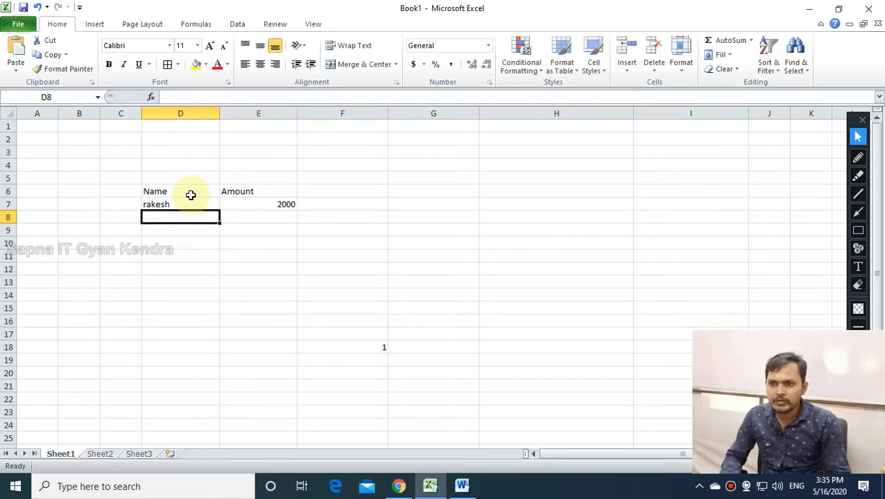
Enter mohan with amount 3000 in row 8 and select both amounts.
text(mohna)
key(BackSpace)
key(BackSpace)
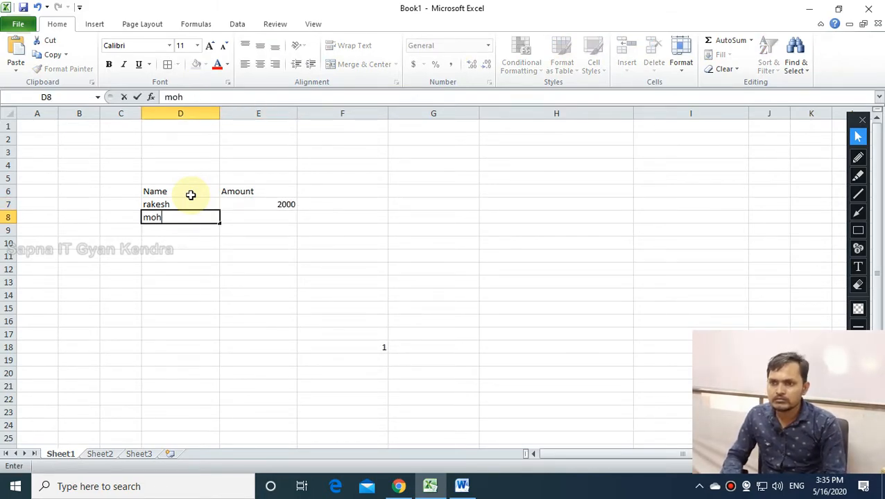
text(an)
key(Return)
click(279, 217)
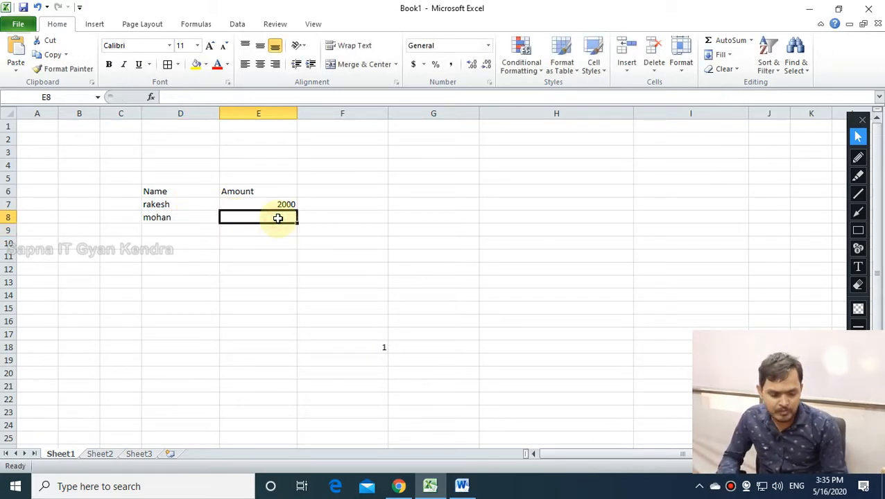
text(3000)
key(Return)
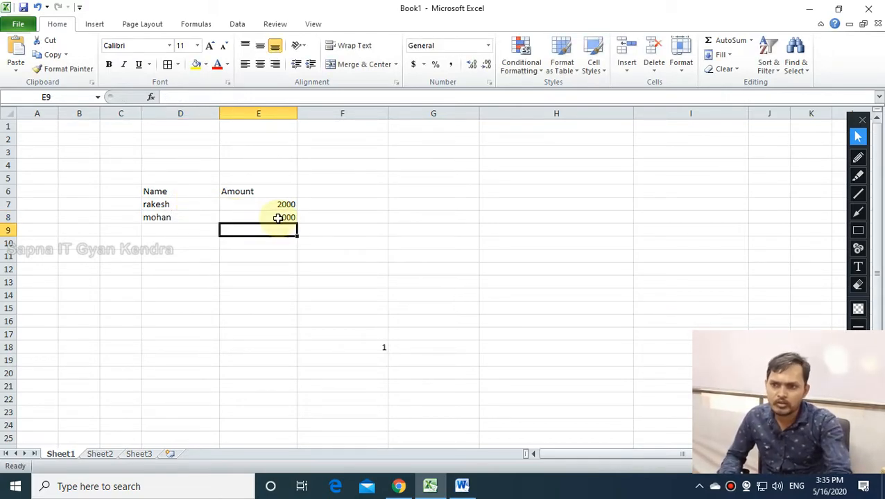
drag(280, 204, 279, 217)
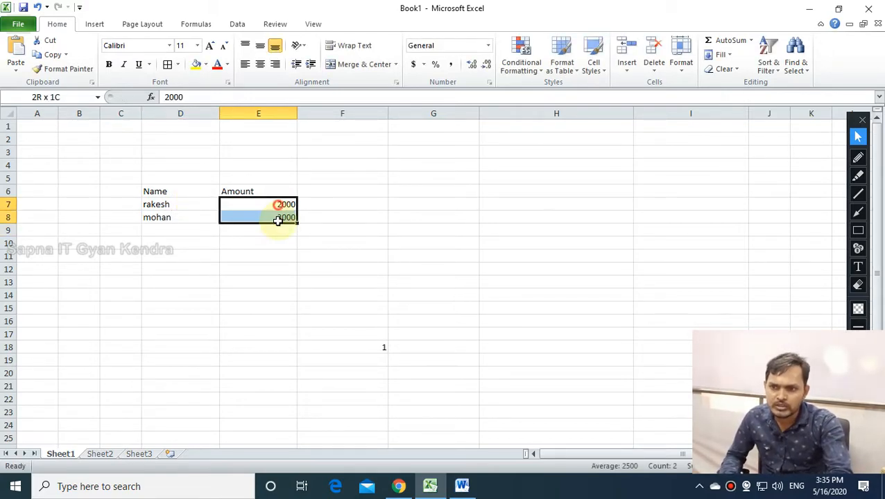
Show the amounts in E7:E8 with two decimal places.
click(475, 64)
click(474, 65)
click(447, 204)
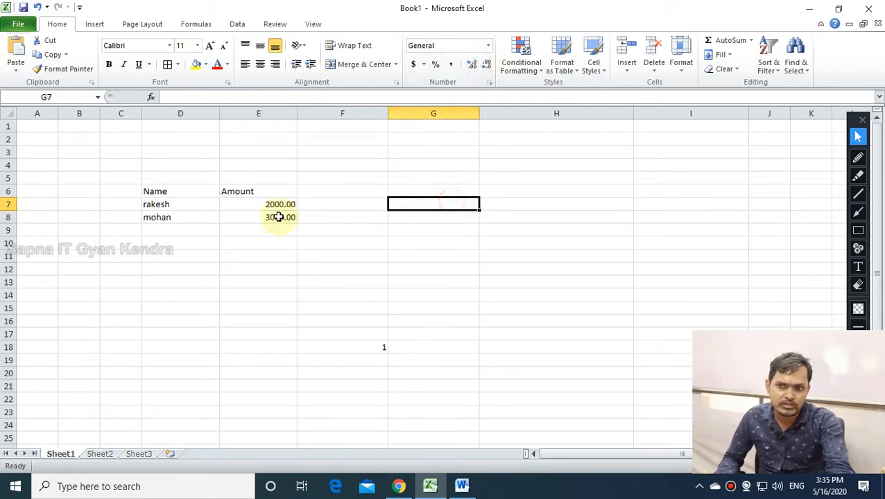
drag(269, 205, 288, 217)
click(394, 278)
click(361, 254)
click(416, 243)
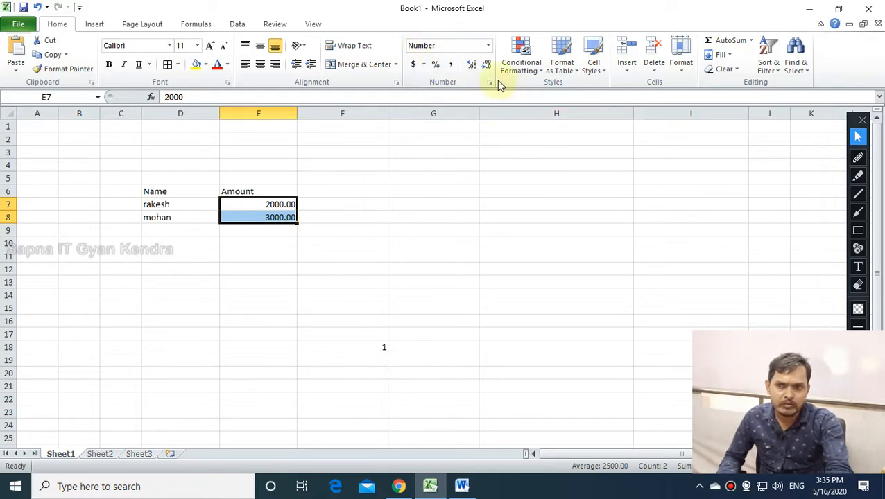
Enter 31221 in E11 and display it with decimal places.
click(425, 268)
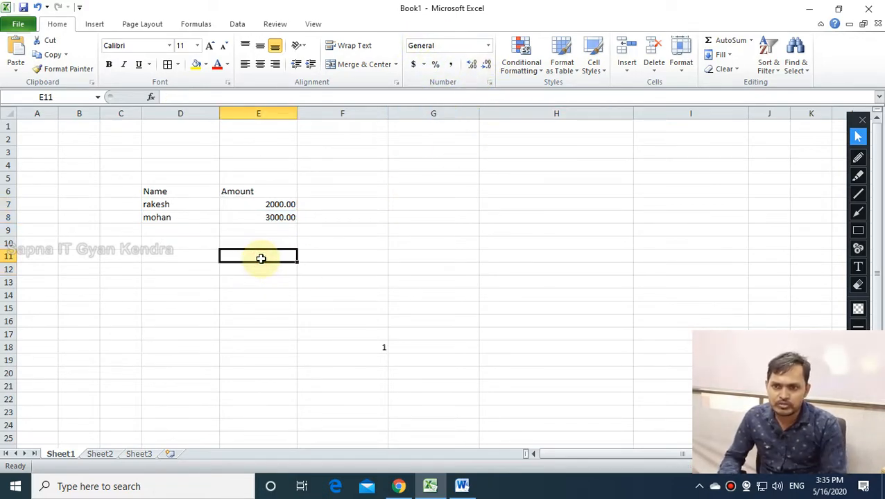
text(31221)
key(Return)
click(347, 347)
click(282, 256)
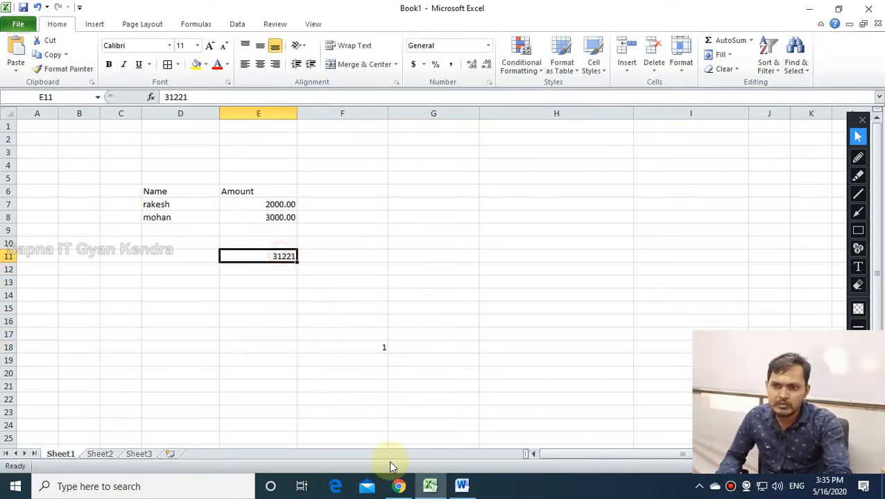
click(472, 64)
drag(408, 297, 417, 308)
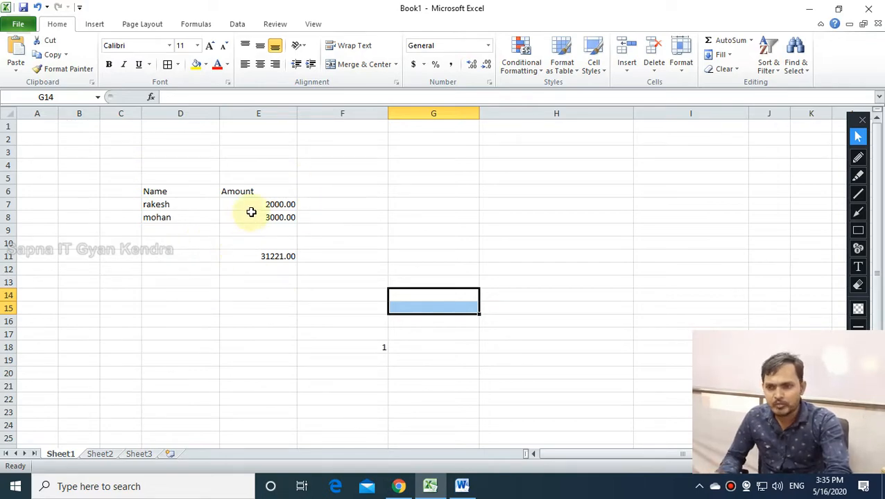
Select the whole Name and Amount table to clear it from the sheet.
drag(237, 190, 223, 258)
drag(133, 179, 336, 252)
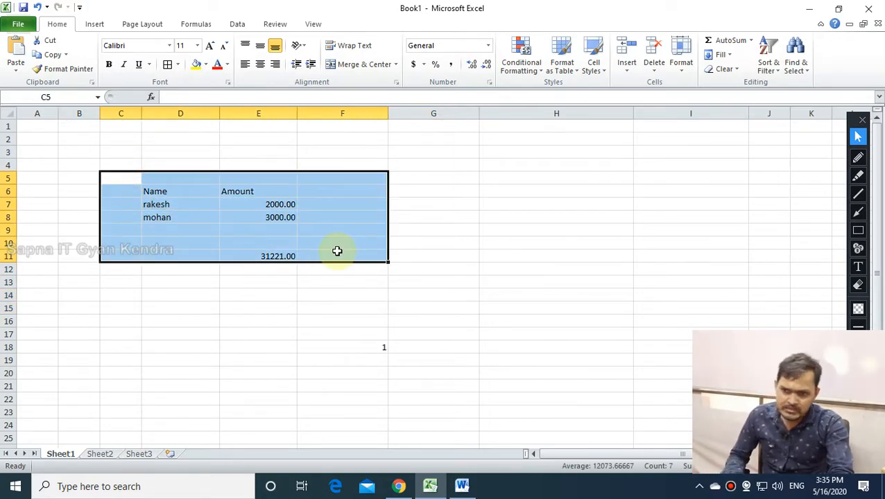
click(312, 283)
click(484, 168)
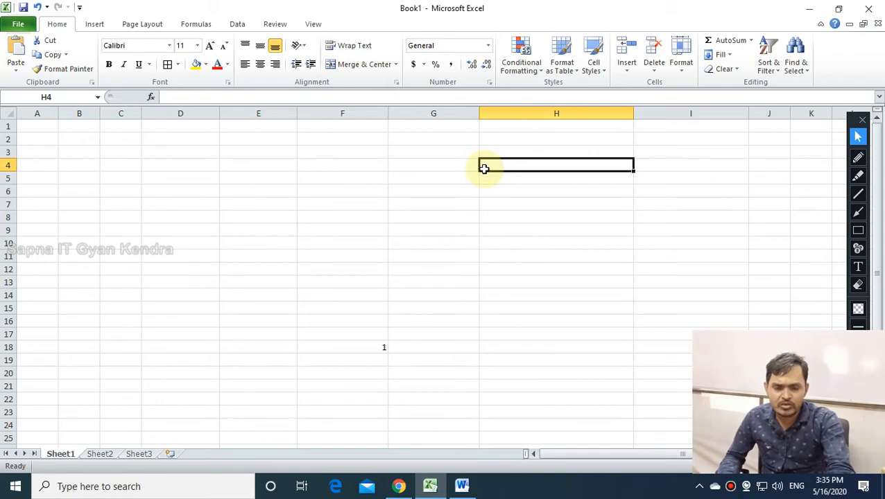
Enter rakesh with an amount of 2000 in D8:E8.
click(488, 47)
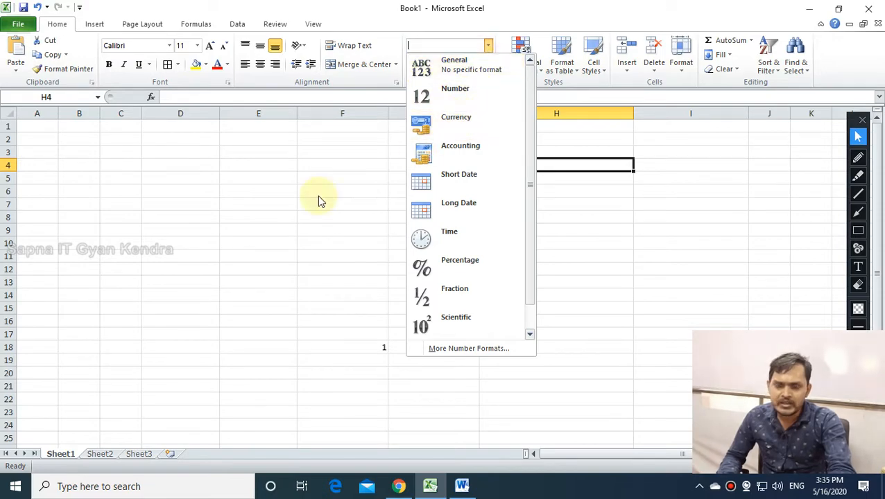
click(152, 214)
click(153, 215)
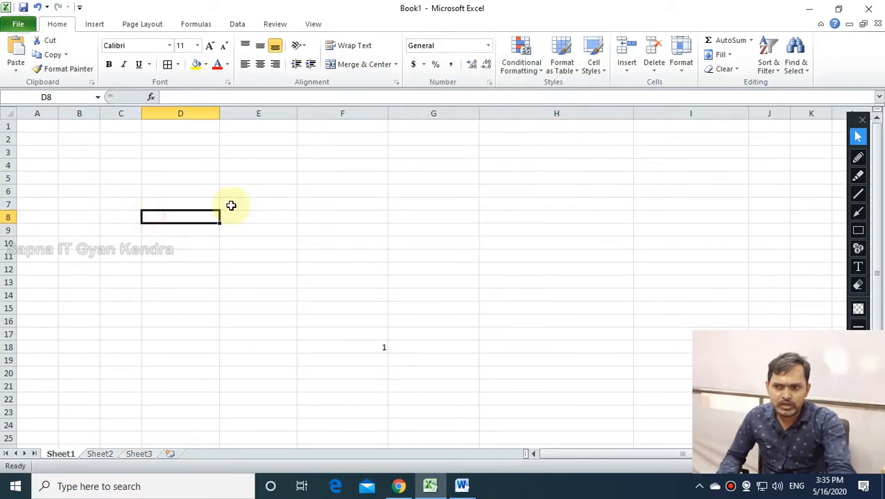
text(r)
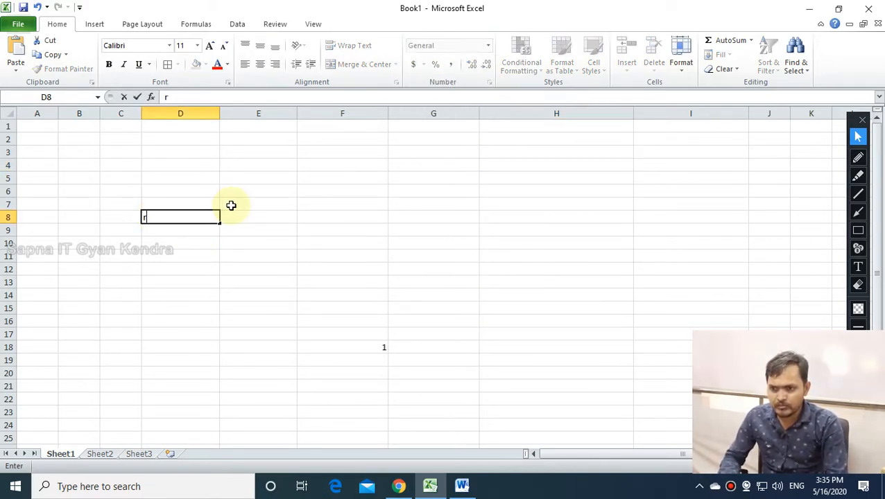
text(akesh)
key(Tab)
text(mo)
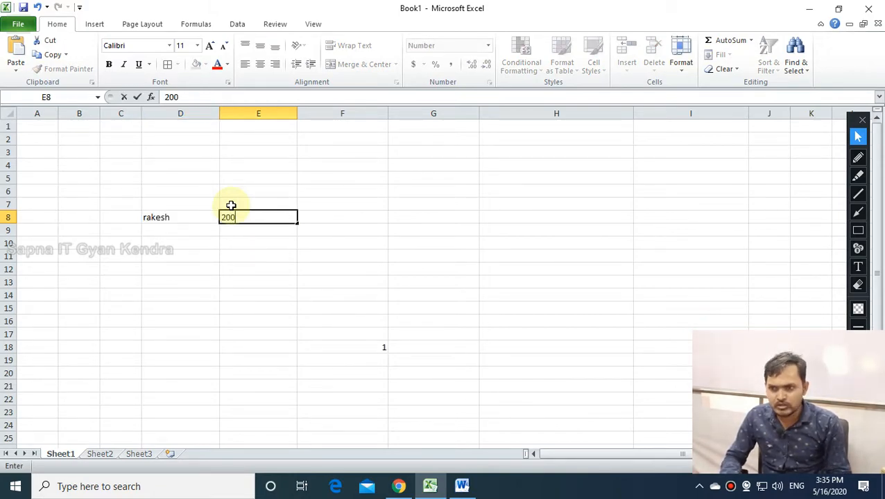
text(0)
key(Return)
Add the headers name and amount in D7:E7.
click(216, 207)
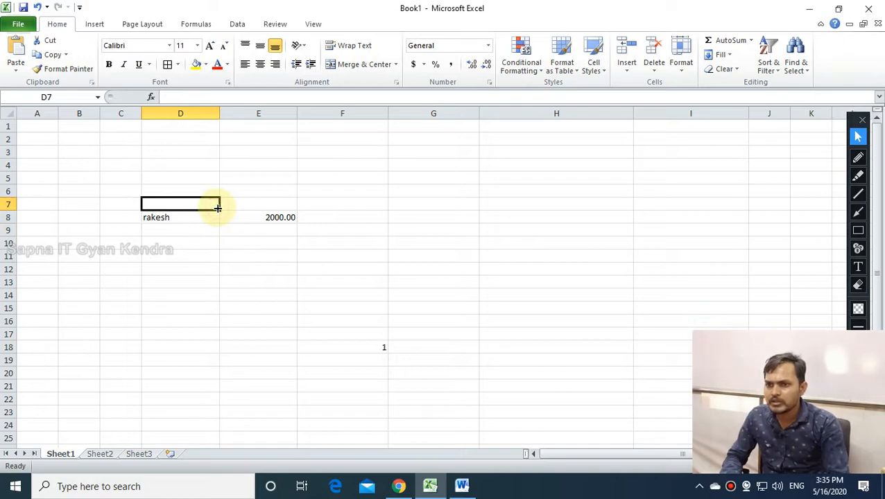
text(name)
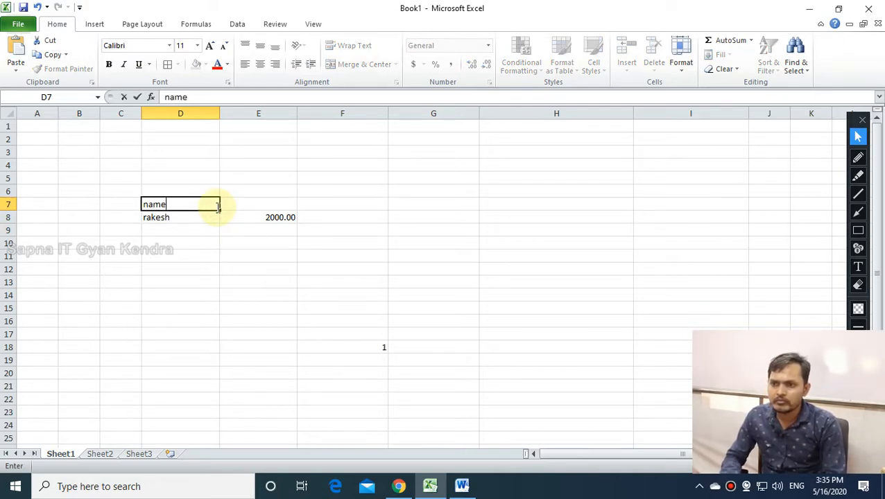
key(Tab)
text(amount)
key(Return)
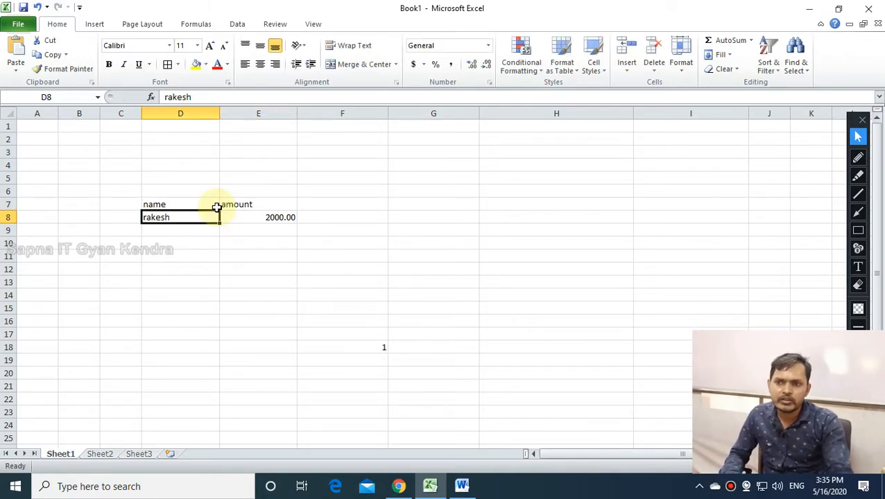
Format rakesh's amount in E8 as Currency, showing $2,000.00.
click(247, 217)
click(487, 45)
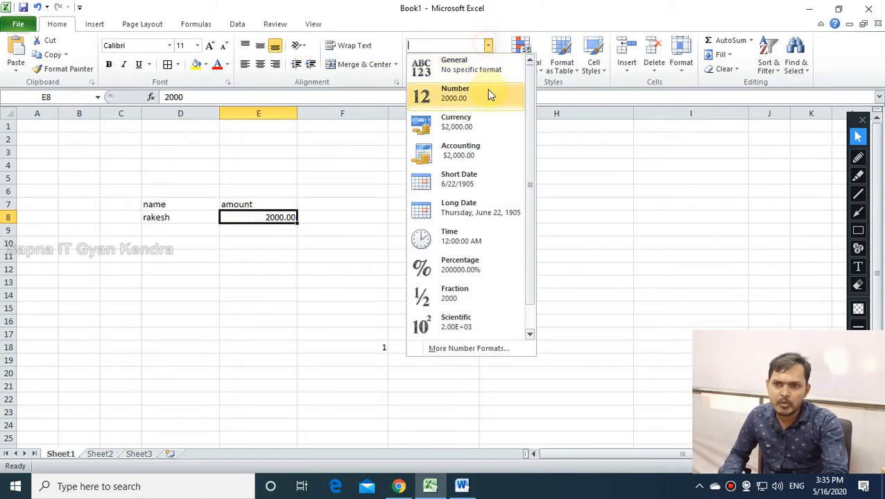
click(472, 133)
click(314, 255)
click(248, 218)
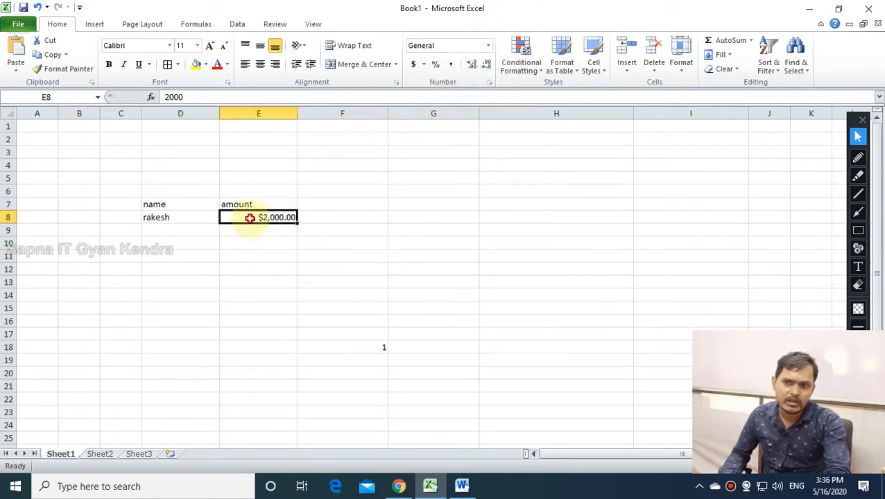
click(487, 45)
click(487, 47)
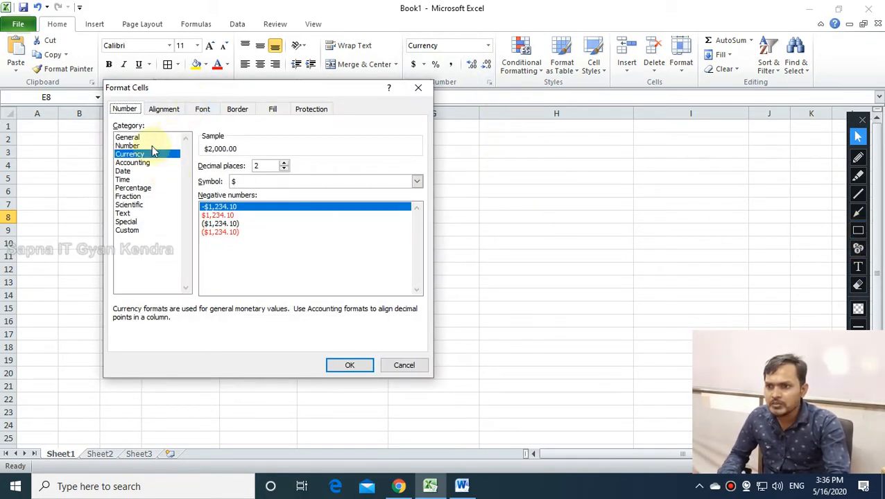
Move the Format Cells dialog aside and box the Currency category, symbol and decimal places in red.
drag(190, 88, 292, 153)
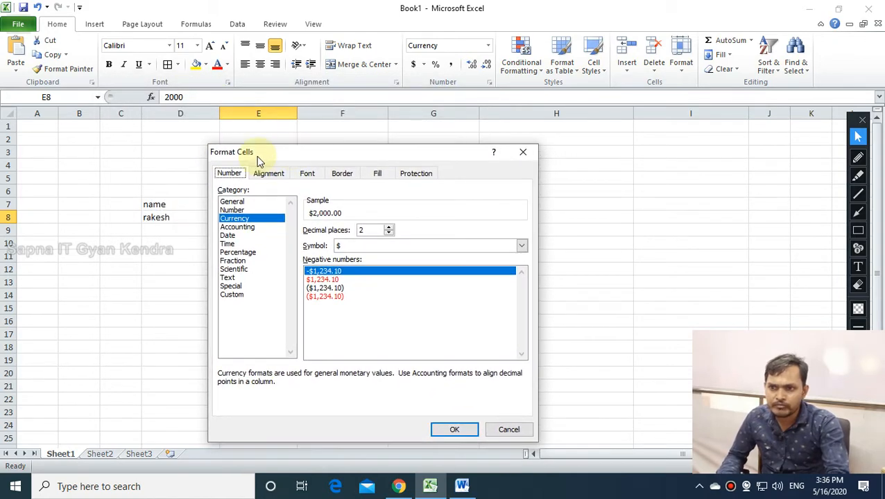
click(858, 230)
mouse_move(214, 211)
mouse_down()
mouse_move(257, 230)
mouse_move(284, 225)
mouse_up()
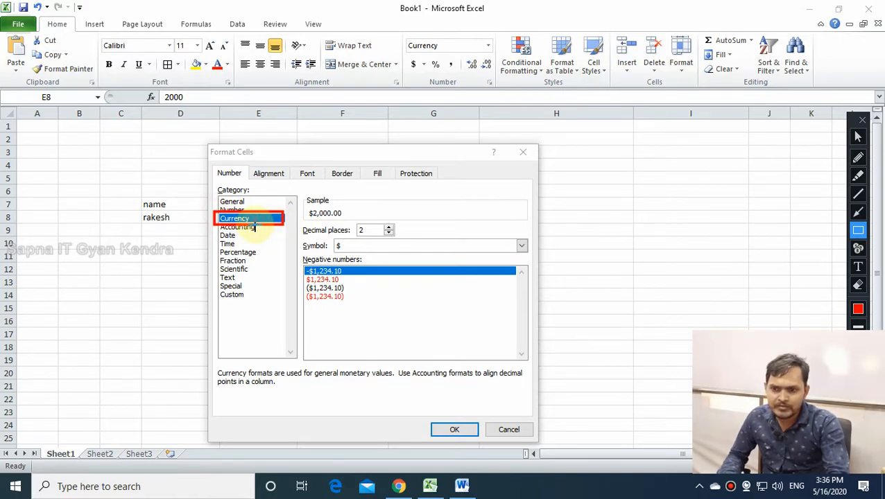
drag(329, 237, 528, 255)
drag(343, 218, 419, 240)
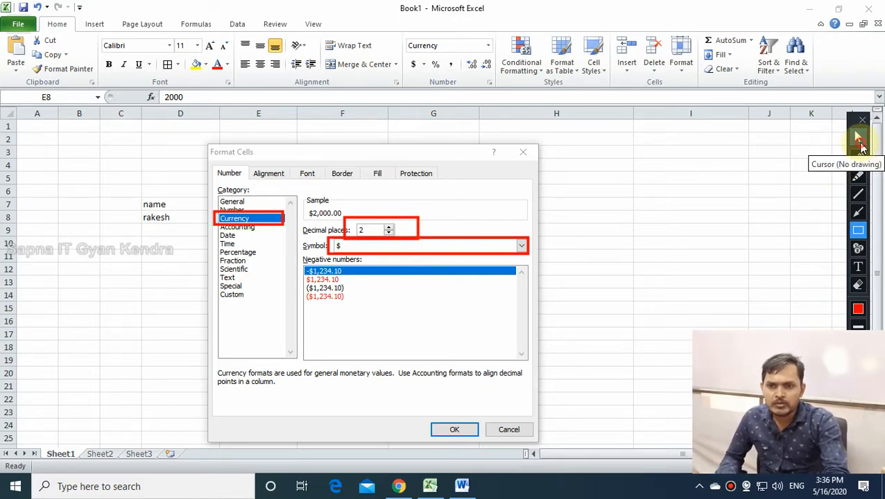
click(859, 140)
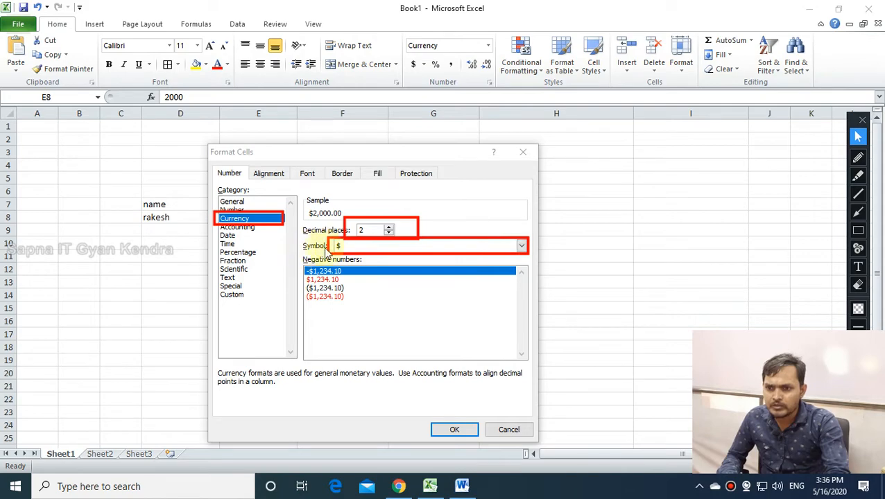
Pick the ₹ English (India) currency symbol and apply it so E8 reads ₹ 2,000.00.
click(520, 246)
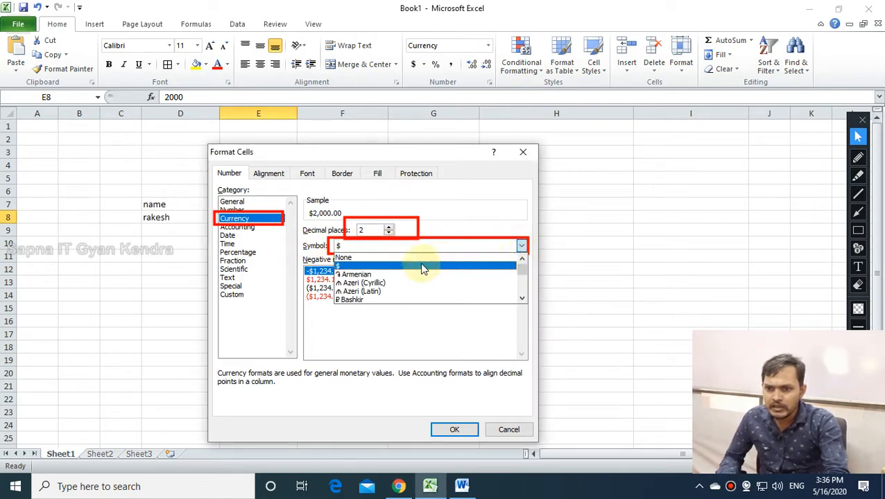
scroll(372, 296, down, 4)
scroll(373, 297, down, 3)
scroll(373, 297, down, 1)
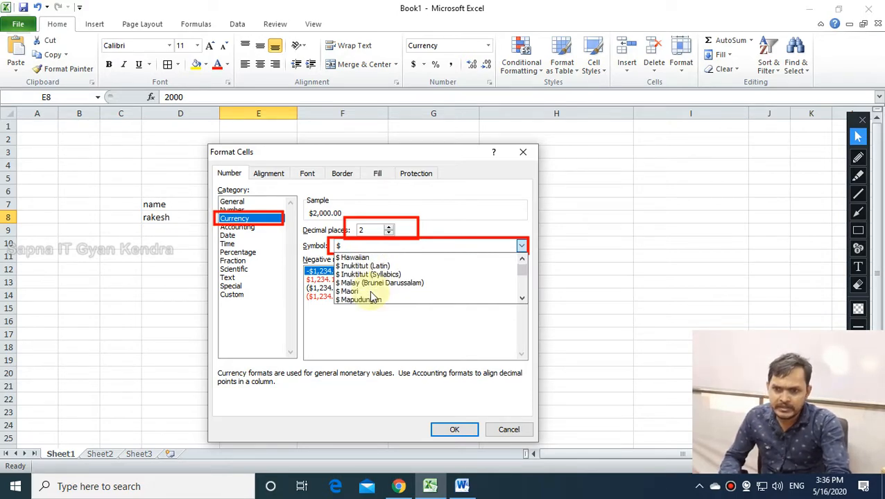
text(rs)
key(Down)
key(Down)
key(Down)
key(Down)
key(Down)
key(Down)
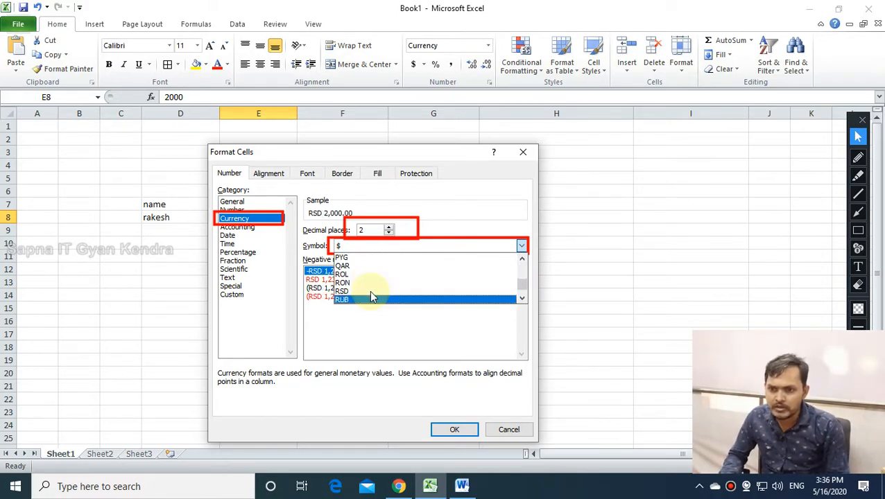
key(r)
key(r)
key(r)
key(r)
key(r)
key(r)
key(r)
key(r)
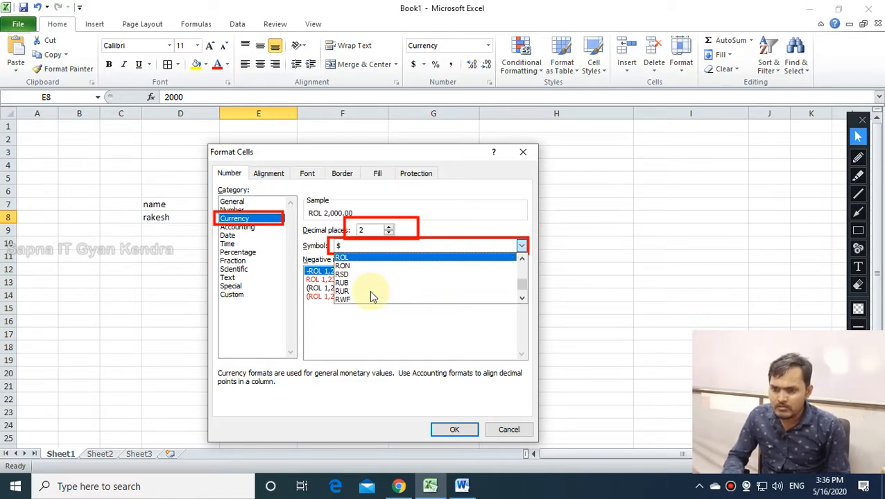
key(r)
key(r)
key(r)
key(r)
key(r)
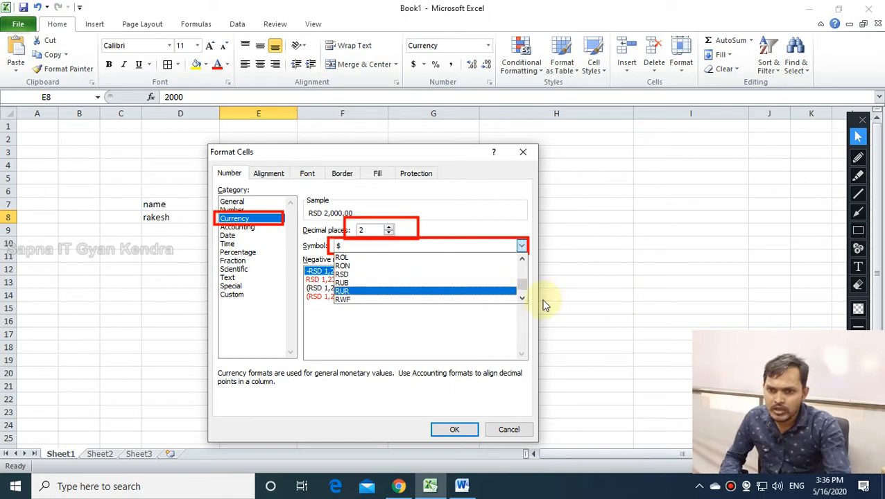
drag(522, 288, 522, 273)
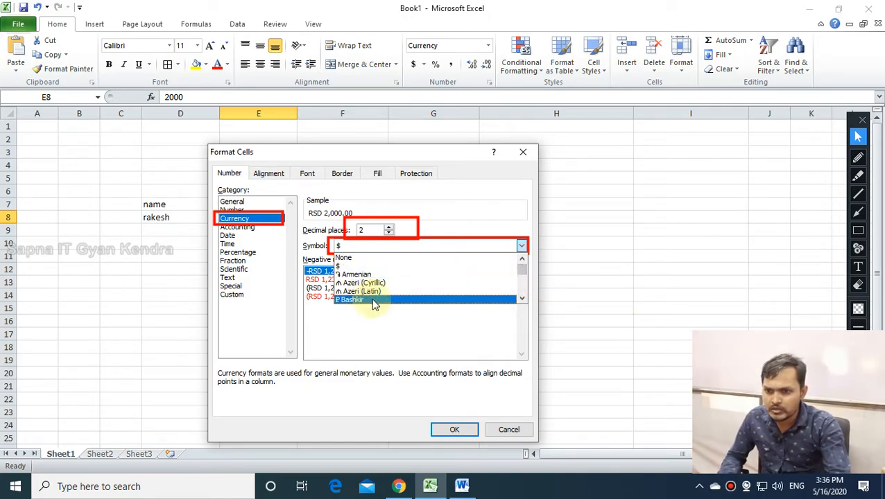
key(Down)
key(Down)
key(Down)
key(Down)
key(Down)
key(Down)
key(Down)
key(Down)
key(Down)
key(Down)
key(Down)
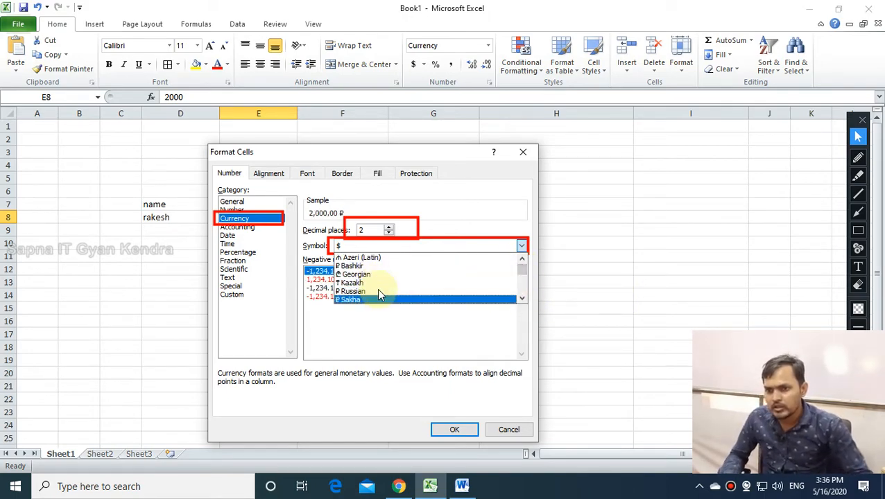
key(Down)
key(Down)
key(Down)
key(Down)
key(Down)
key(Down)
key(Down)
key(Down)
key(Down)
key(Down)
key(Down)
key(Down)
key(Down)
key(Down)
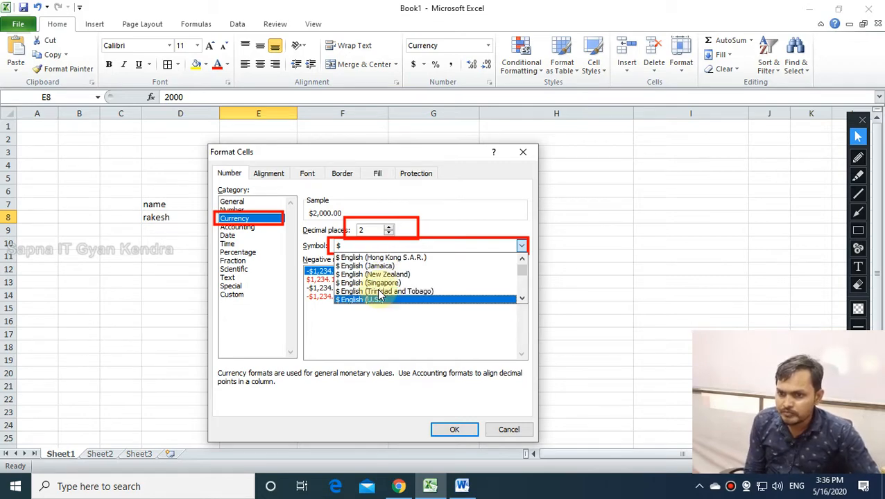
key(Down)
key(Down)
key(Down)
key(Down)
key(Down)
key(Down)
key(Down)
key(Down)
key(Down)
key(Down)
key(Down)
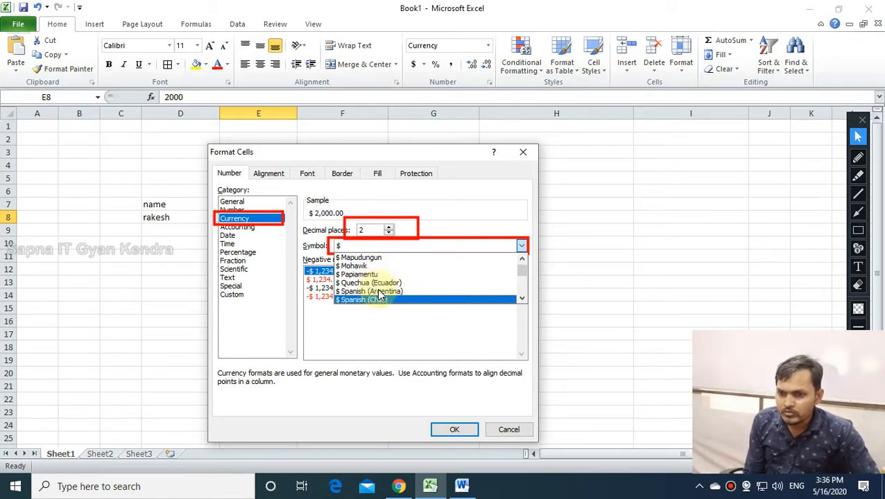
key(Down)
key(Down)
key(Down)
key(Down)
key(Down)
key(Down)
key(Down)
key(Down)
key(Down)
key(Down)
key(Down)
key(Down)
key(Down)
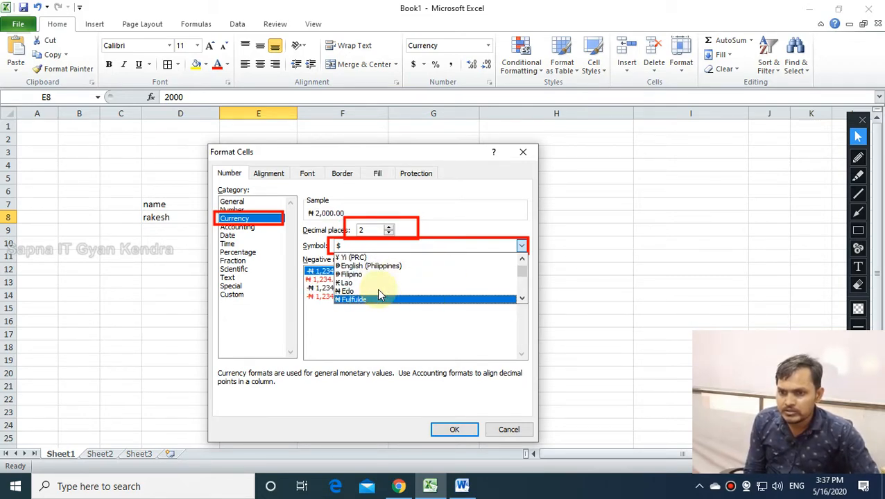
key(Down)
key(Down)
key(Down)
key(Down)
key(Down)
key(Down)
key(Down)
key(Down)
key(Down)
key(Down)
key(Down)
key(Down)
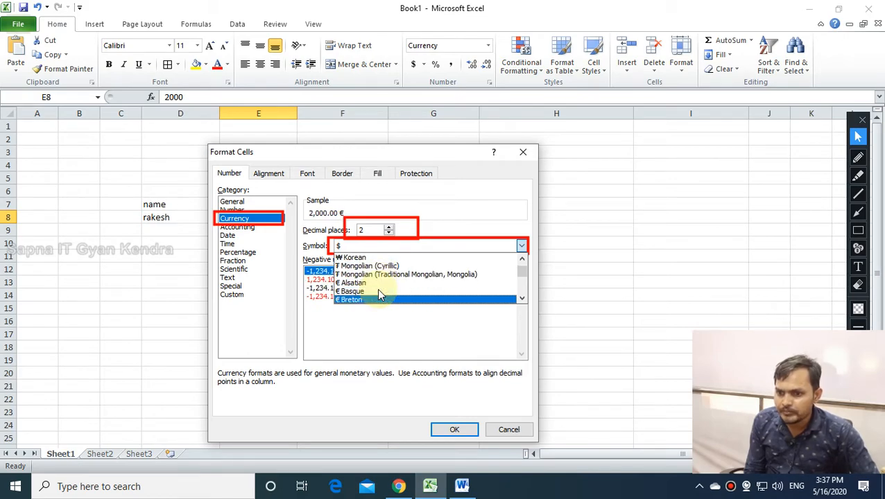
key(Down)
key(Down)
key(Down)
key(Down)
key(Down)
key(Down)
key(Down)
key(Down)
key(Down)
key(Down)
key(Down)
key(Down)
key(Down)
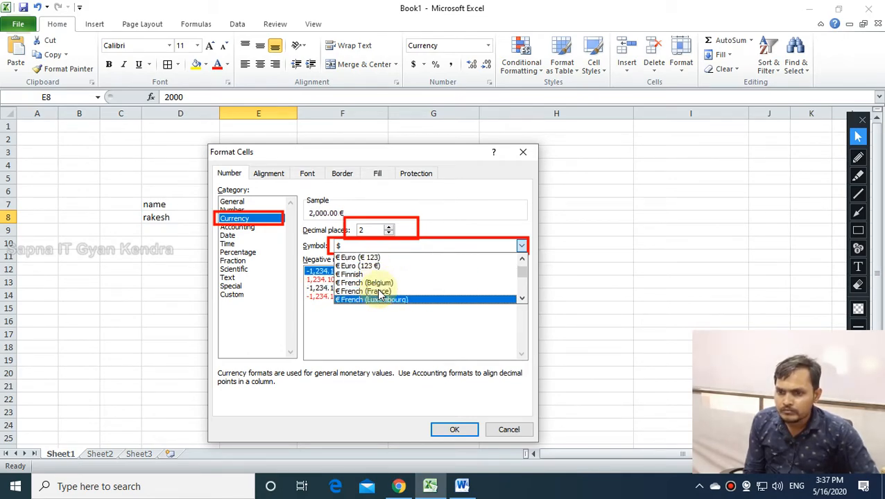
key(Down)
key(Down)
key(Down)
key(Down)
key(Down)
key(Down)
key(Down)
key(Down)
key(Down)
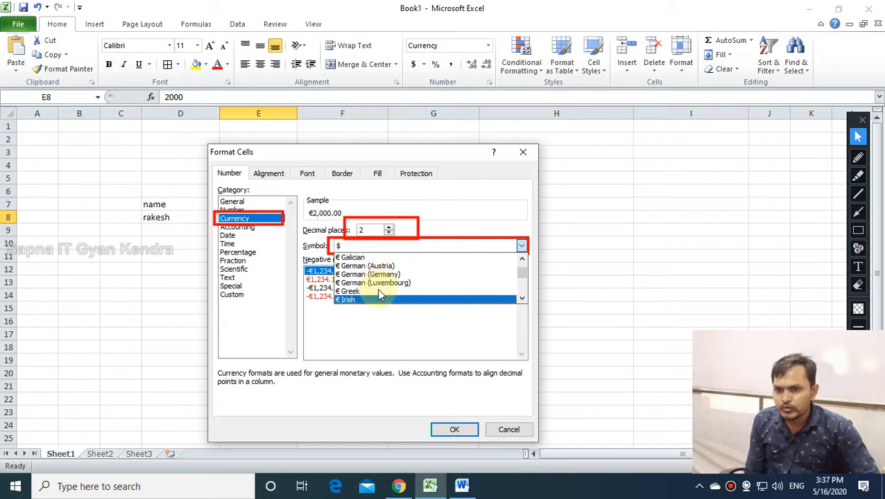
key(Down)
key(Down)
key(Down)
key(Down)
key(Down)
key(Down)
key(Down)
key(Down)
key(Down)
key(Down)
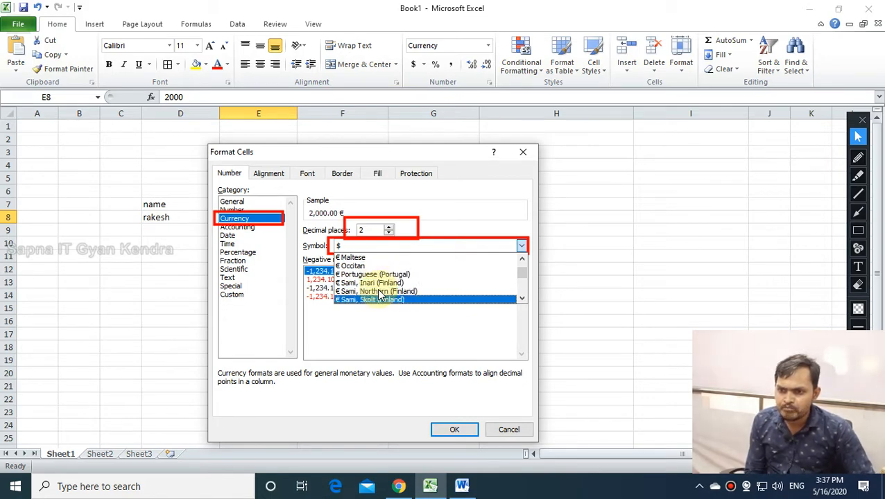
key(Down)
key(Down)
key(Down)
key(Down)
key(Down)
key(Down)
key(Down)
key(Down)
key(Down)
key(Down)
key(Down)
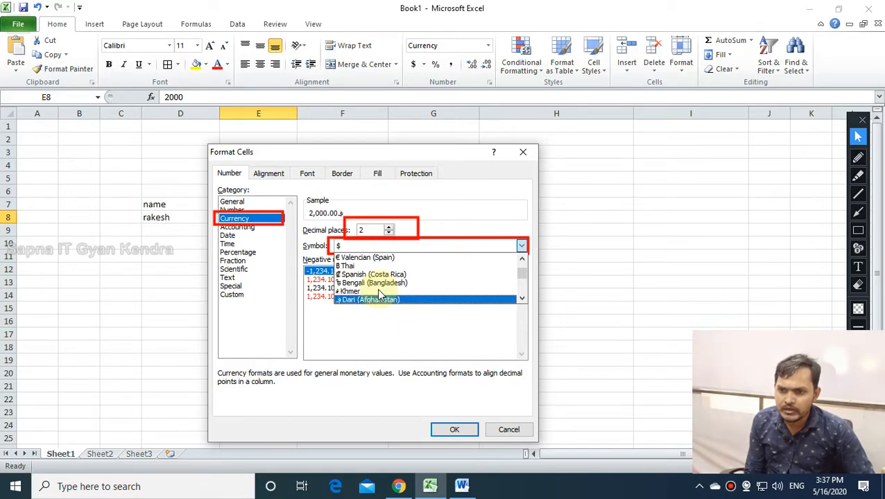
key(Down)
key(Down)
key(Down)
key(Down)
key(Down)
key(Down)
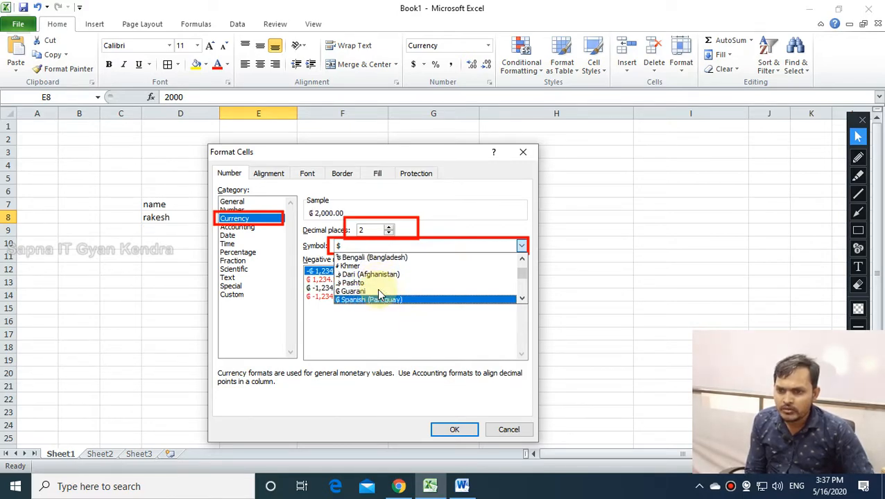
key(Down)
key(Down)
key(Up)
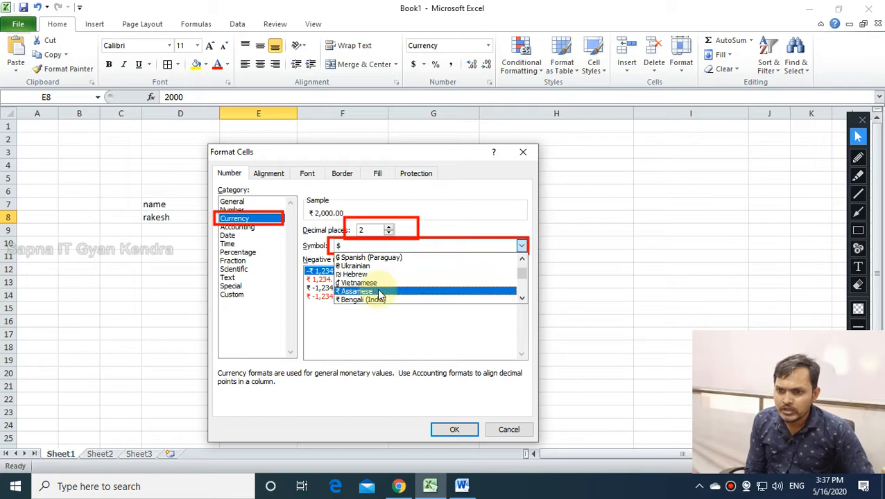
key(Down)
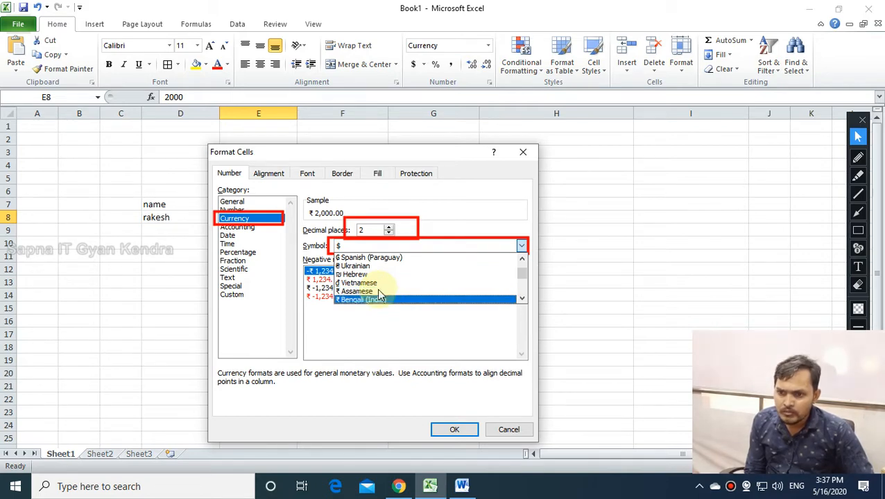
key(Down)
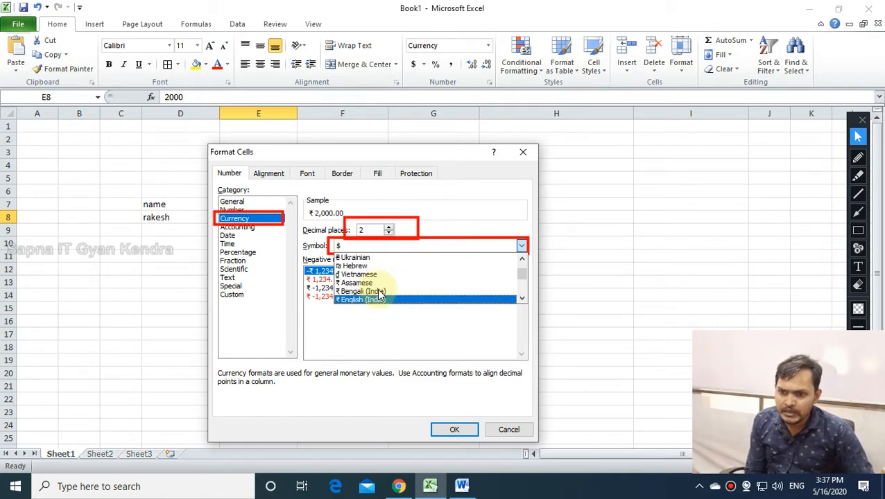
key(Return)
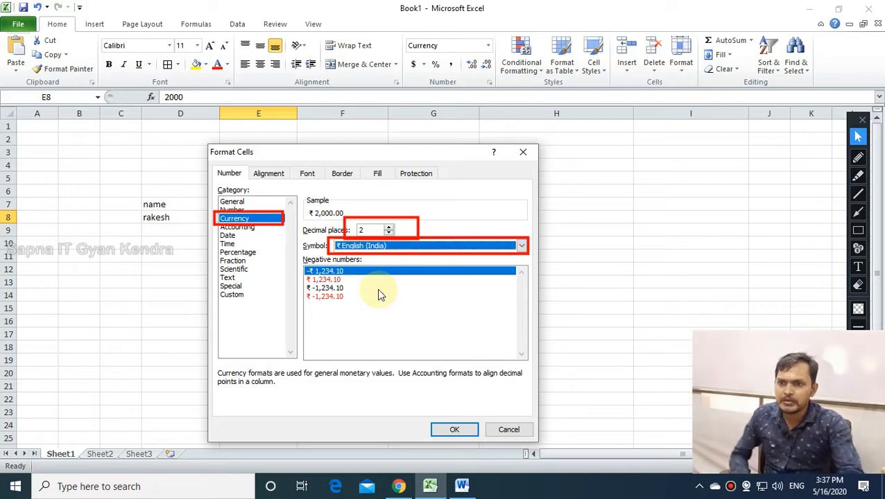
click(454, 430)
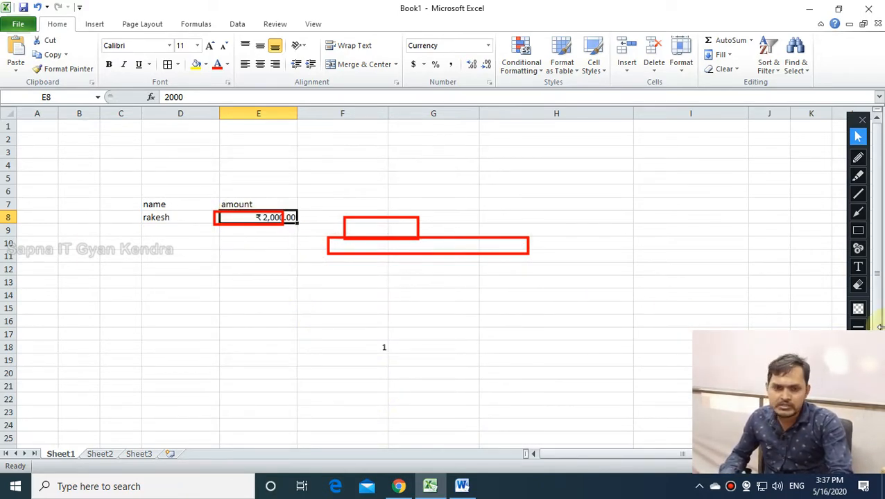
Mark up the sheet with the annotation overlay, then return to normal clicking.
click(858, 284)
mouse_move(701, 315)
mouse_down()
mouse_move(210, 202)
mouse_move(298, 279)
mouse_up()
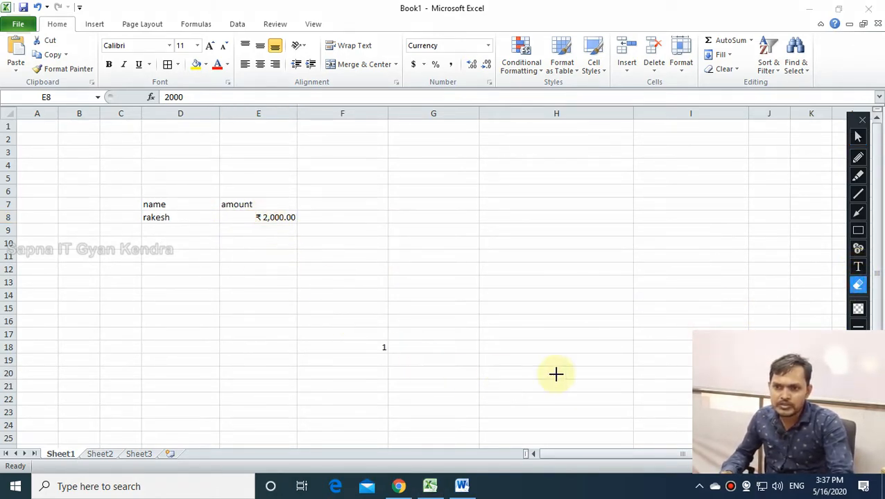
click(858, 136)
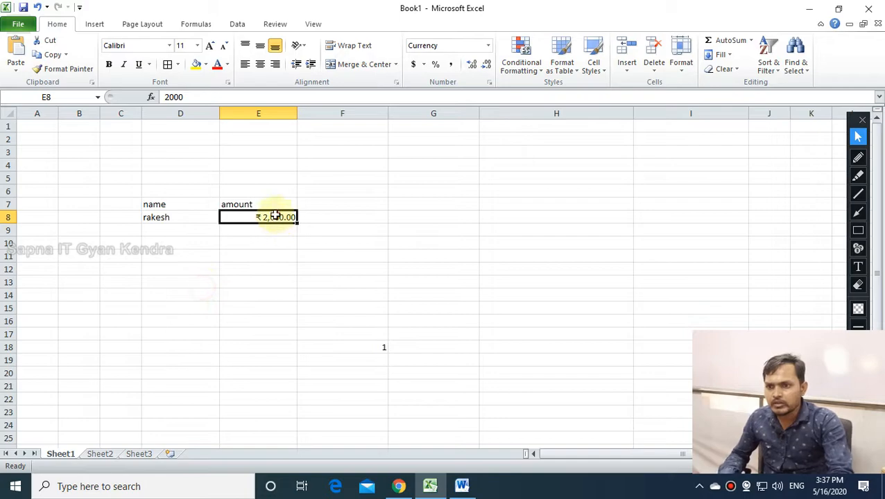
click(277, 241)
Highlight the range C6:G25, then bring the NREGA web page in Chrome forward.
drag(125, 192, 427, 316)
scroll(427, 317, up, 3)
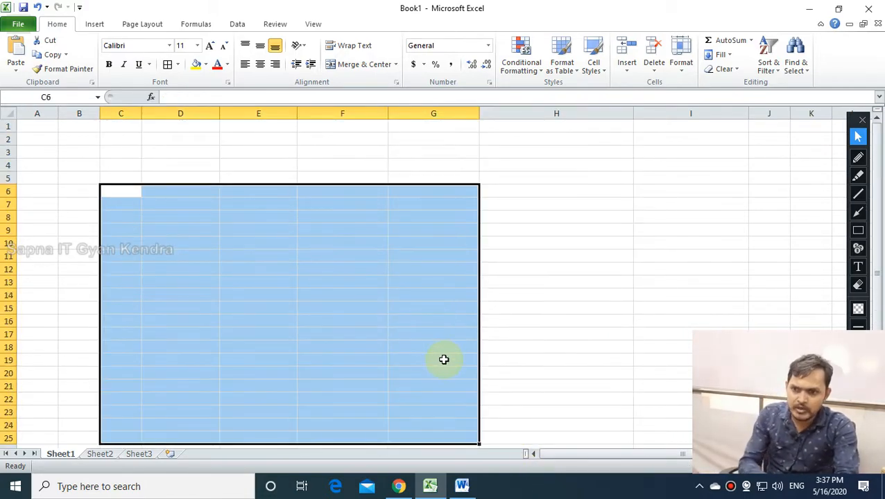
click(314, 302)
click(399, 486)
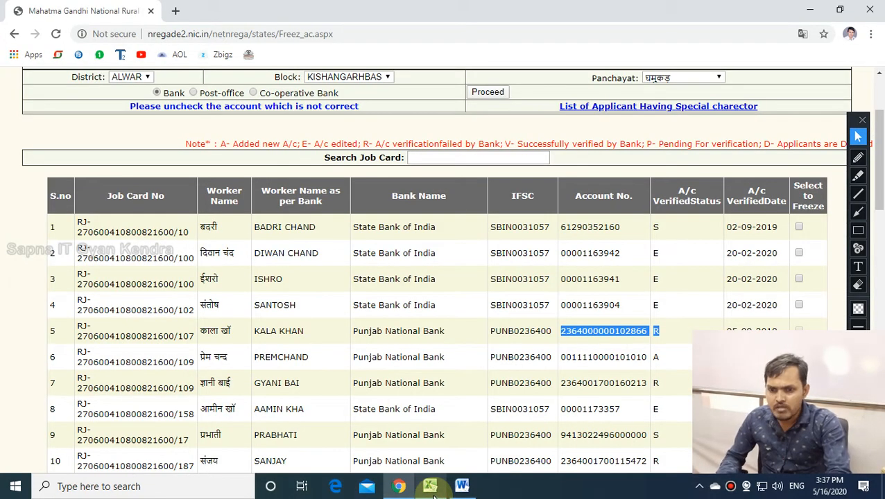
Scroll the NREGA worker table, select its first nine rows, then go to Excel's Sheet2.
scroll(385, 397, down, 5)
scroll(385, 398, up, 4)
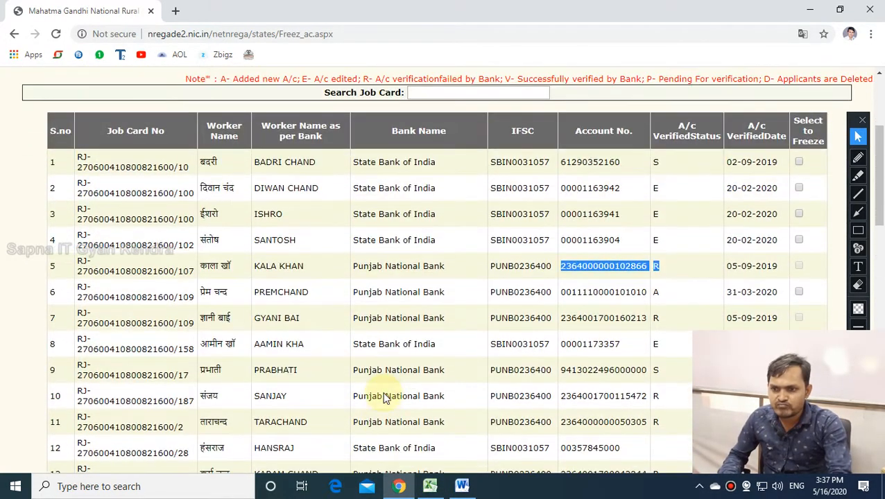
click(50, 163)
drag(60, 169, 513, 369)
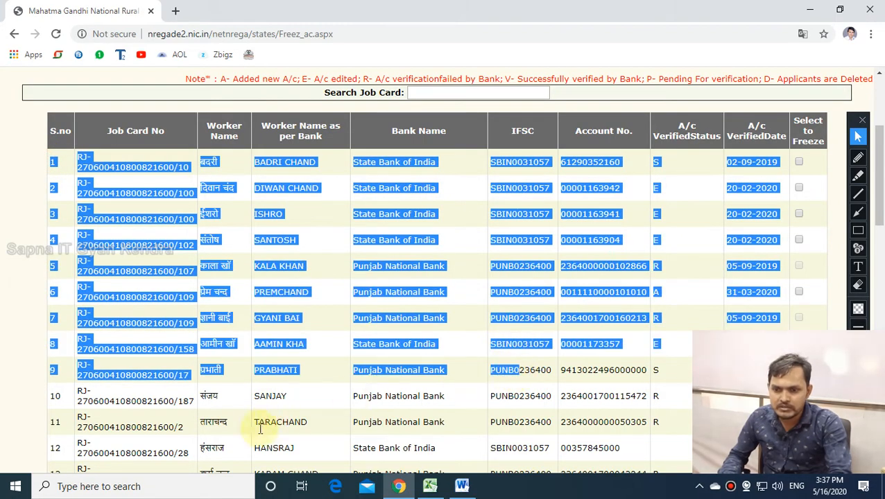
click(430, 486)
click(103, 455)
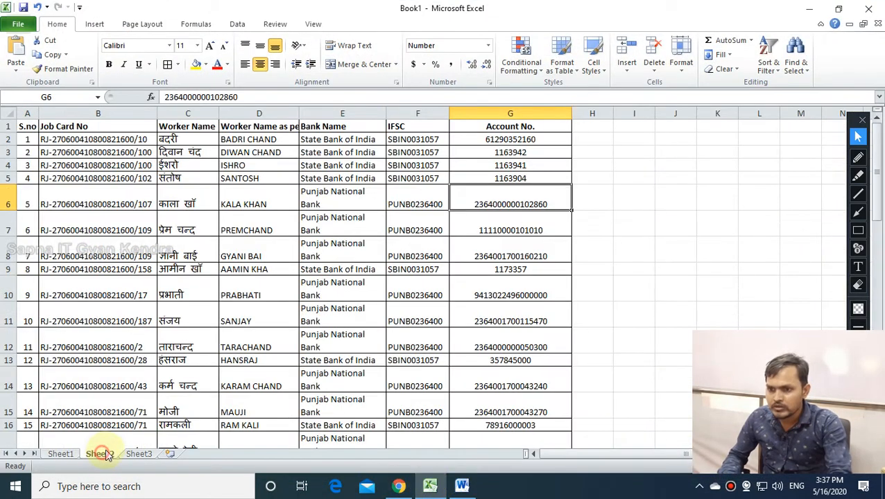
Add the heading 'Amount' in cell H1 next to the worker table.
click(379, 317)
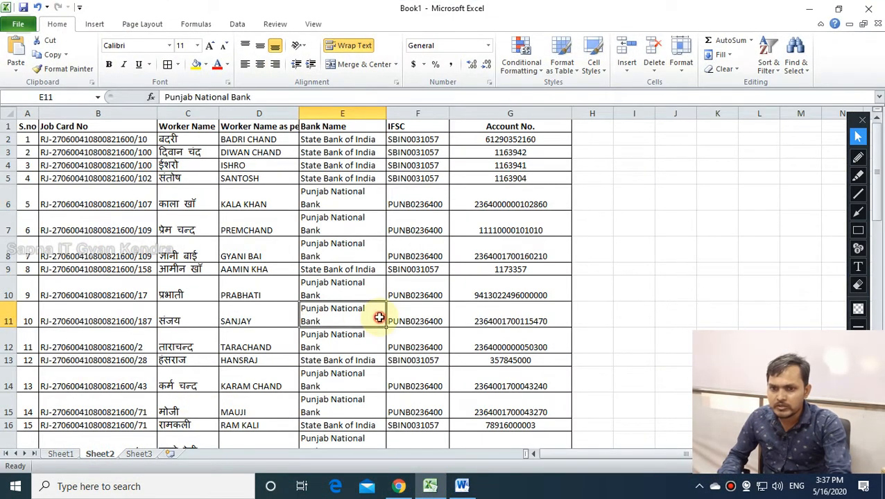
click(589, 130)
text(A)
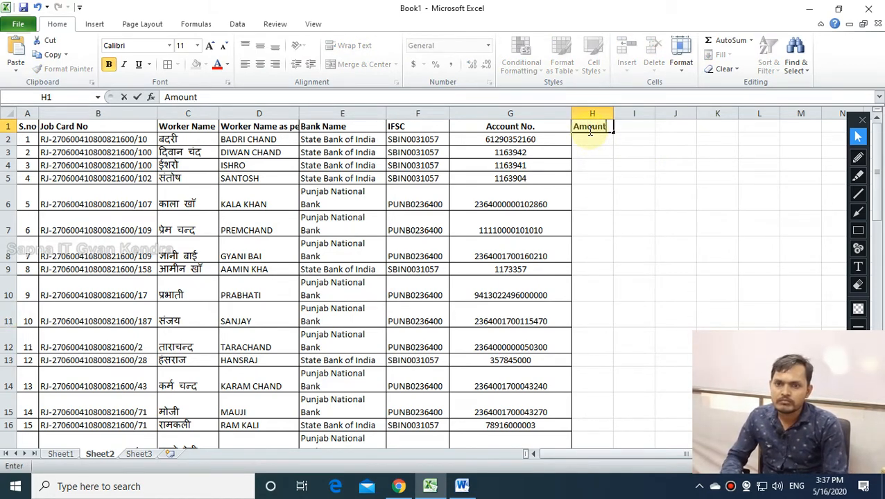
text(mount)
key(Return)
drag(589, 127, 580, 402)
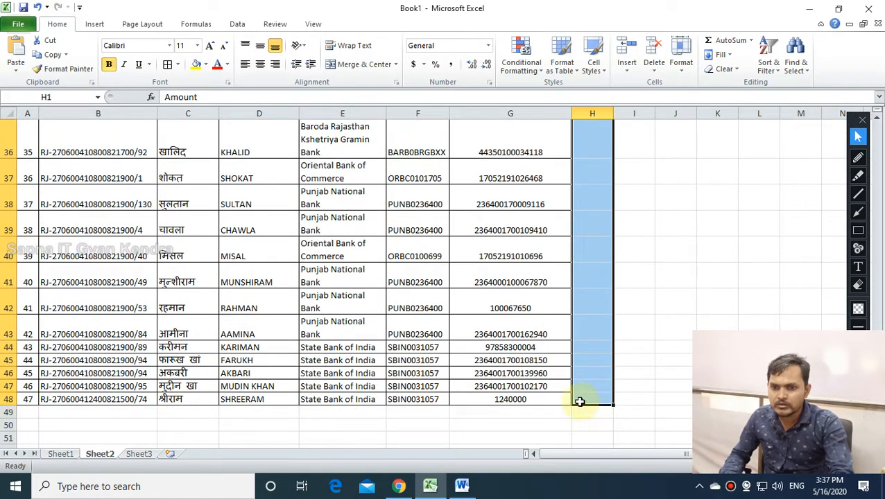
scroll(303, 254, up, 12)
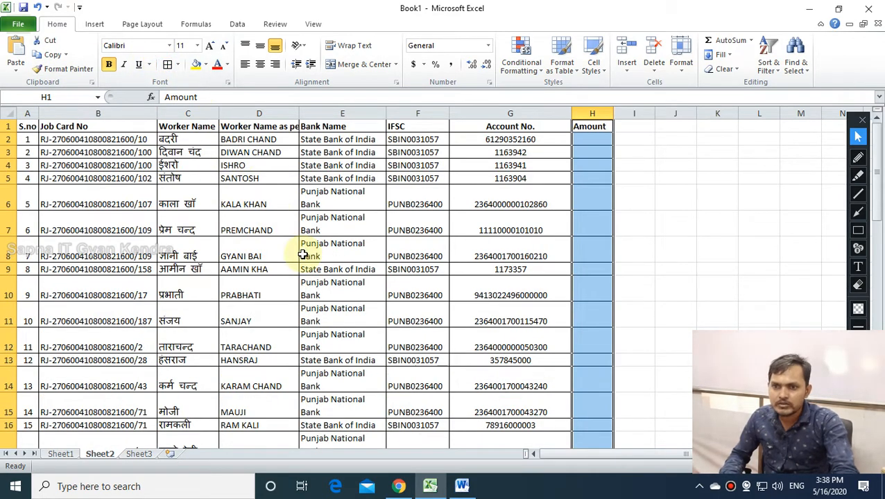
click(303, 255)
drag(28, 336, 594, 493)
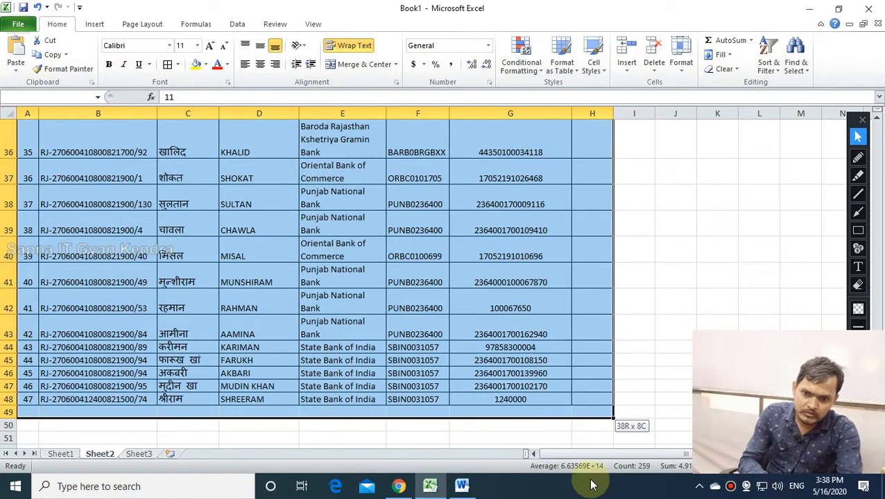
scroll(672, 233, up, 11)
click(672, 233)
scroll(671, 233, up, 1)
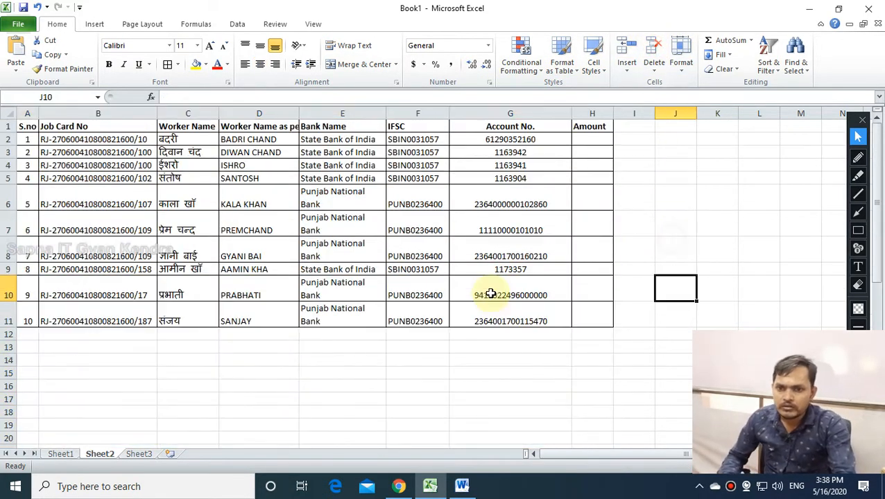
Enter amounts 2000, 3000, 4000, 2000, 2500, 2300, 1500, 900, 1200 and 6000 in H2:H11.
click(587, 140)
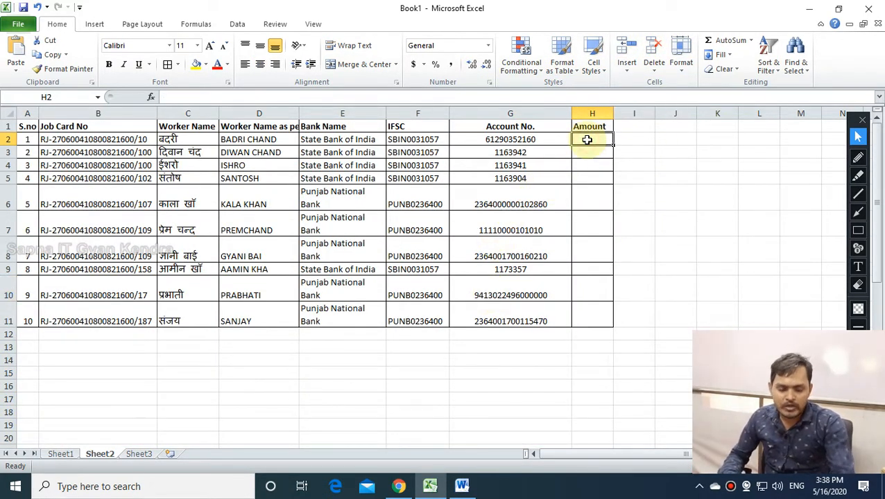
text(2000)
key(Return)
text(3000)
key(Return)
text(40)
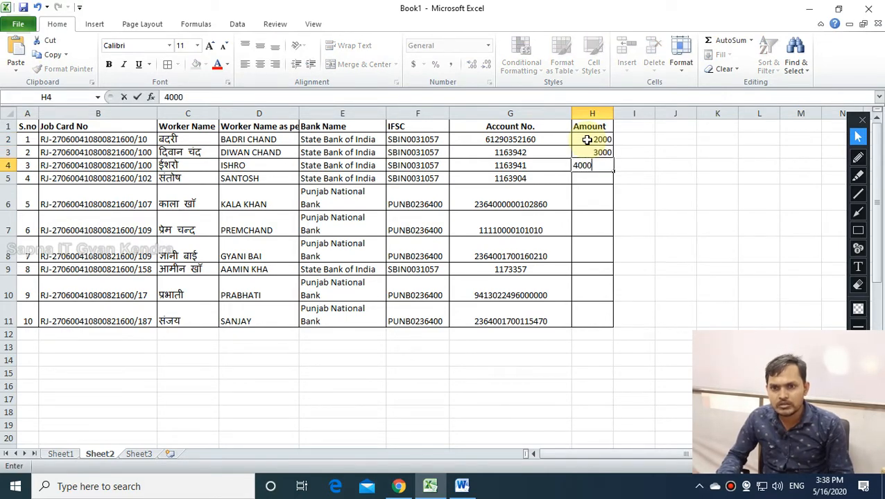
text(00)
key(Return)
text(20)
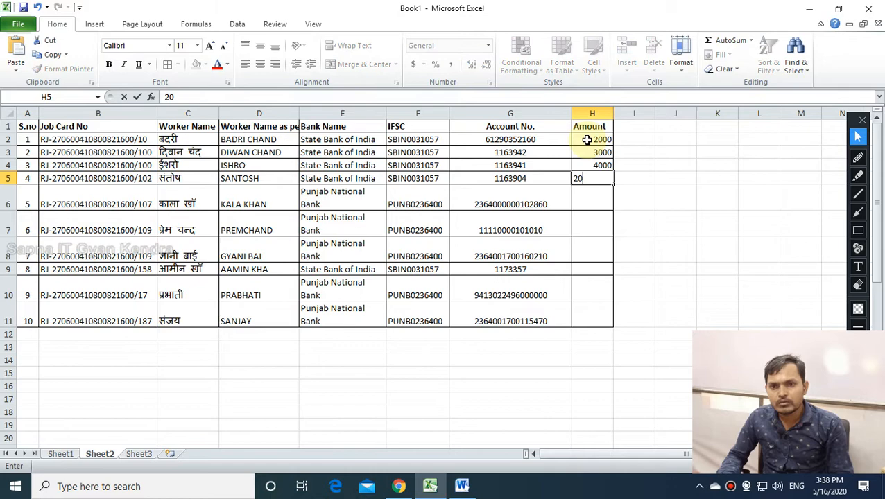
key(Return)
text(25.)
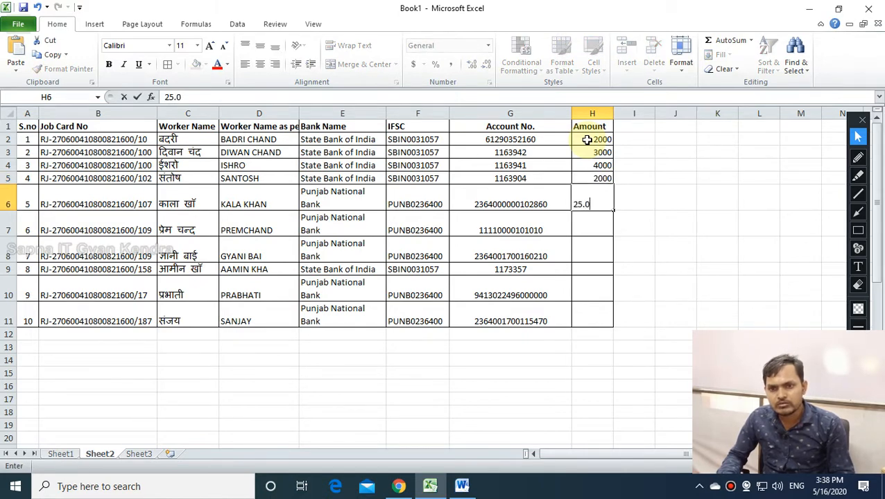
key(Return)
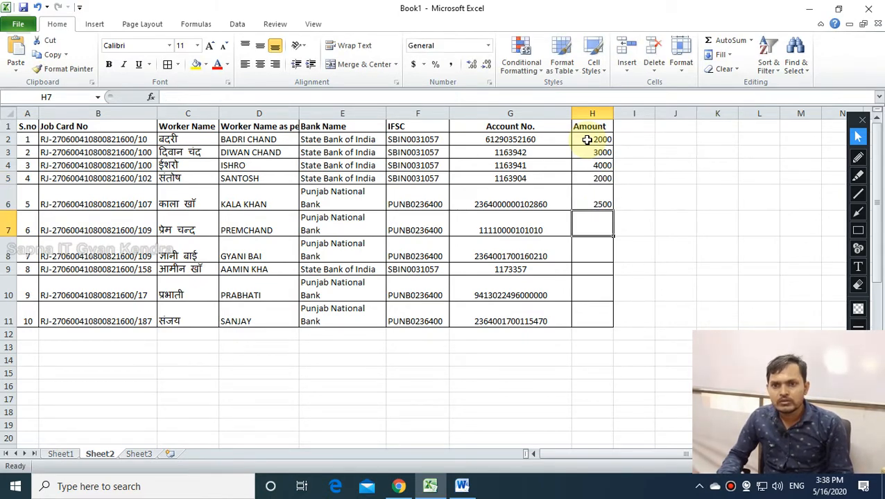
text(2300)
key(Return)
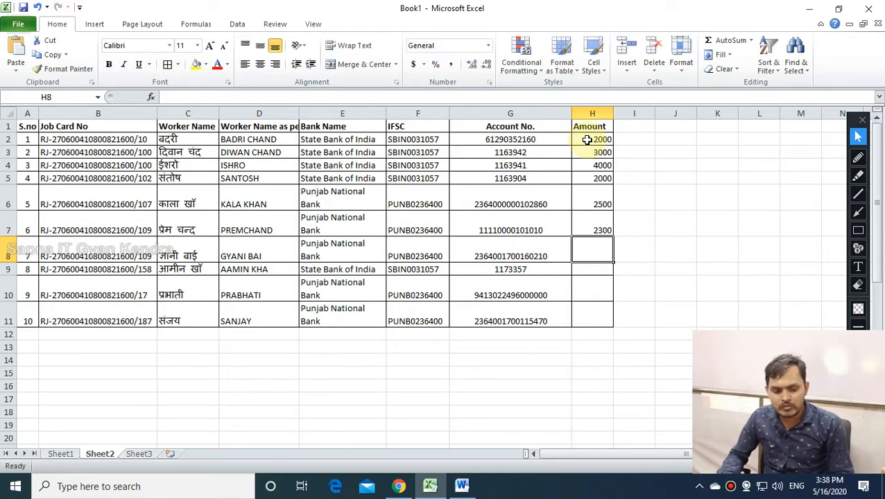
text(1500)
key(Return)
text(900)
key(Return)
text(1200)
key(Return)
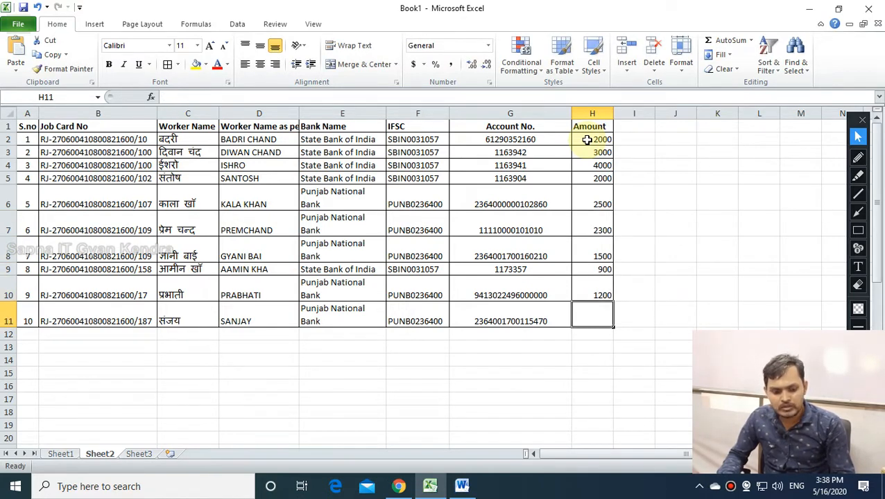
text(6000)
key(Return)
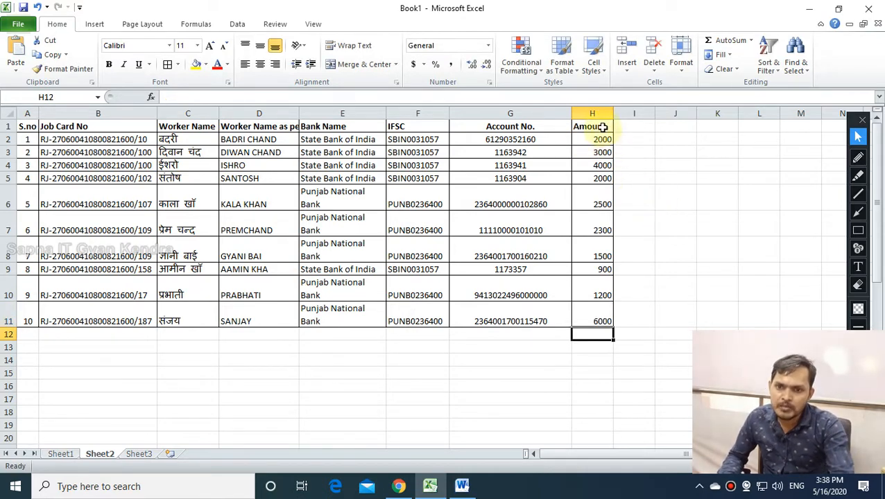
Centre the Amount heading and its values in H1:H11.
drag(597, 126, 613, 320)
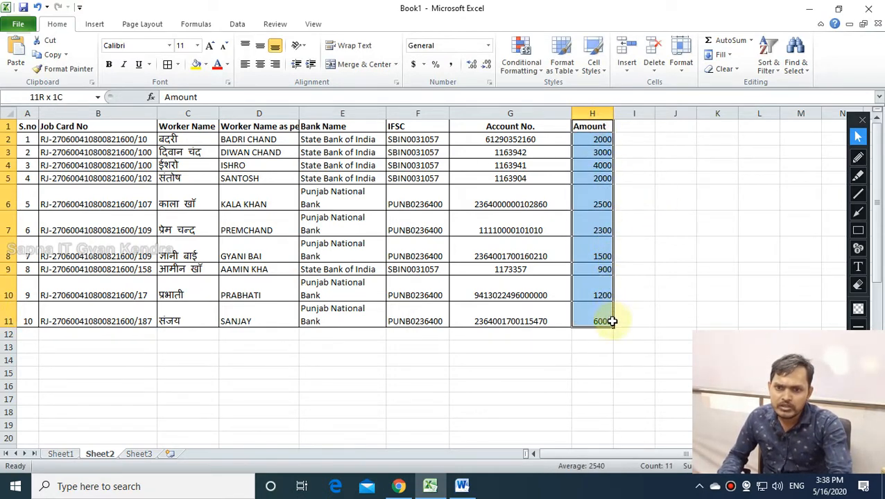
click(261, 64)
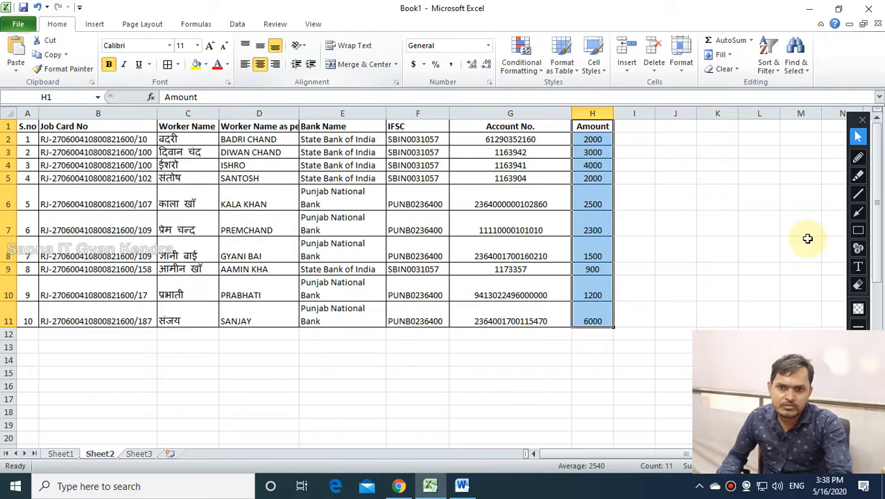
click(691, 207)
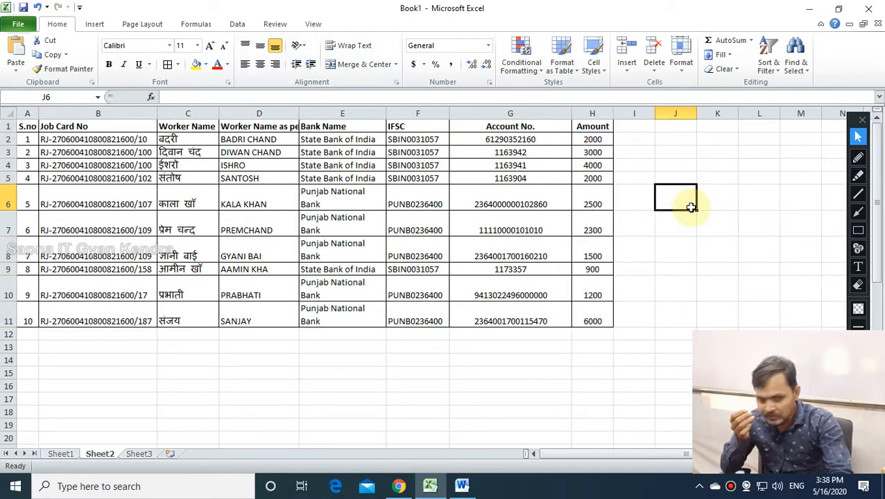
click(640, 198)
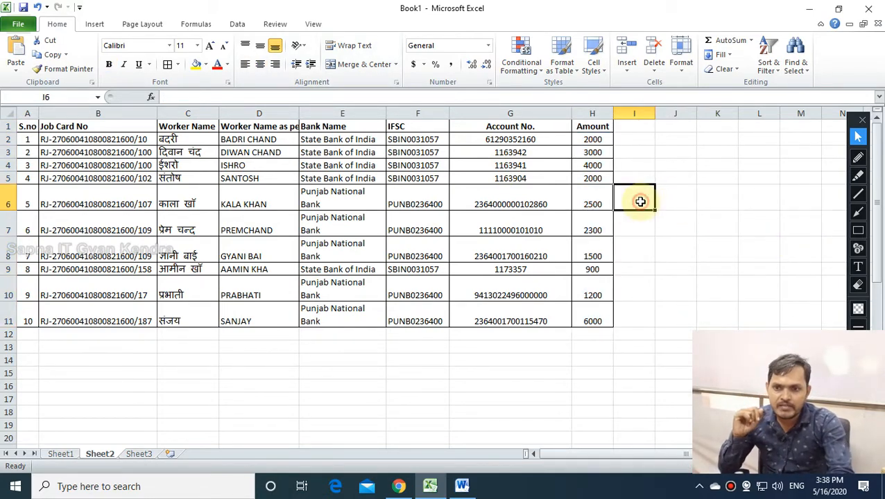
drag(598, 139, 595, 320)
click(80, 344)
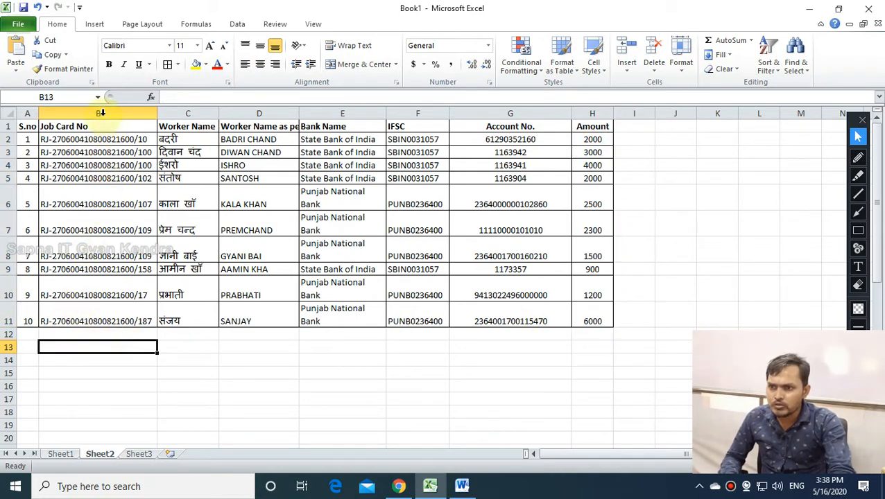
Delete the Job Card No column from the worker table.
click(98, 114)
click(654, 49)
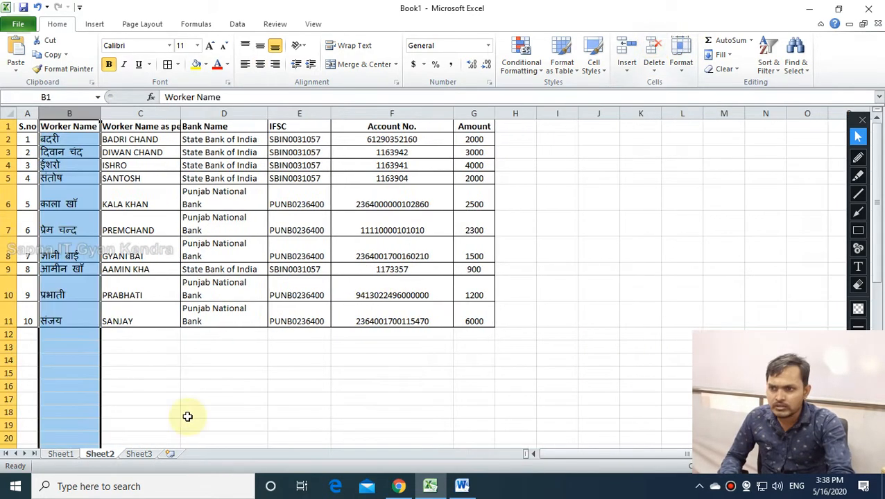
click(185, 414)
click(76, 141)
click(139, 141)
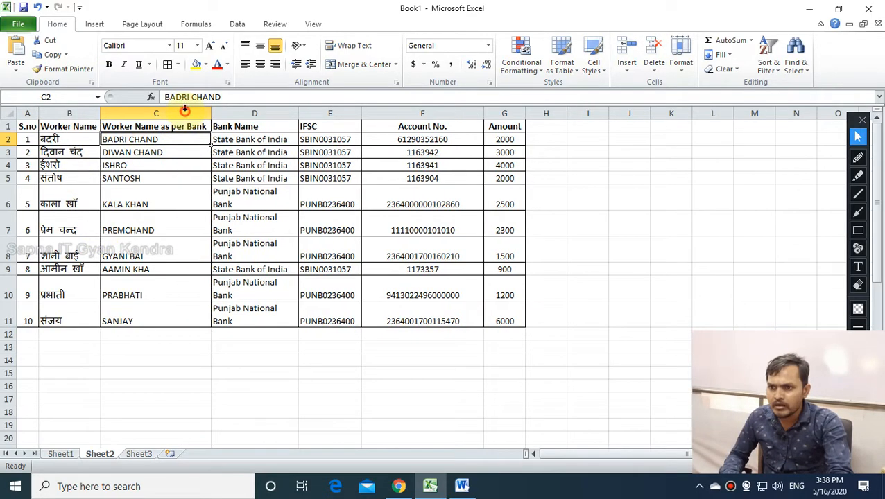
Select the Bank Name, IFSC, Account No. and Amount columns in turn.
click(274, 113)
click(340, 113)
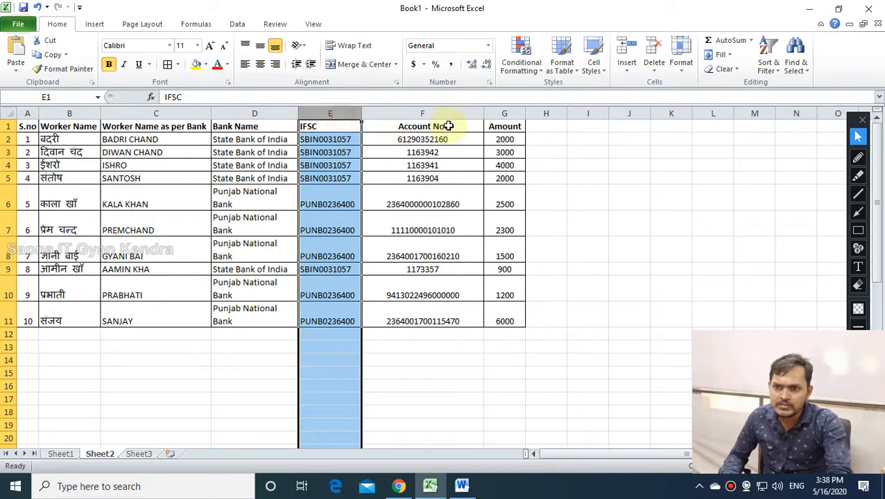
click(451, 113)
click(512, 113)
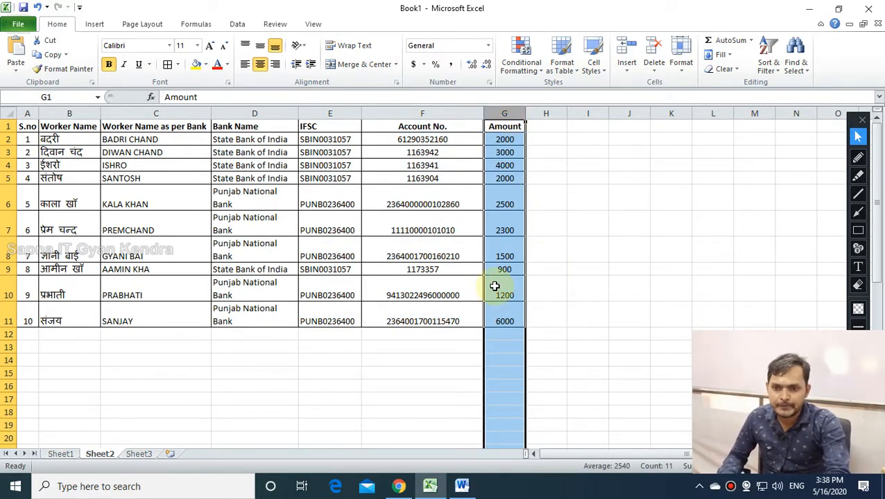
click(616, 323)
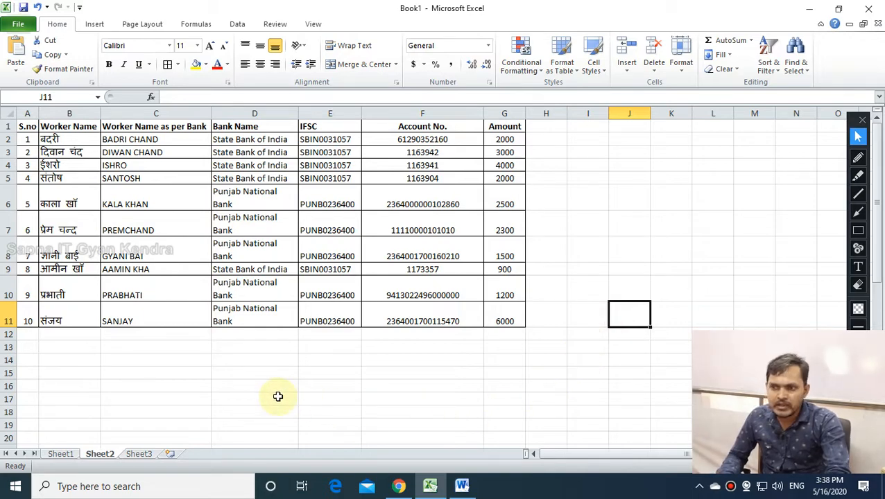
Delete the Worker Name as per Bank column so Amount moves to column F.
click(144, 113)
click(653, 50)
click(643, 314)
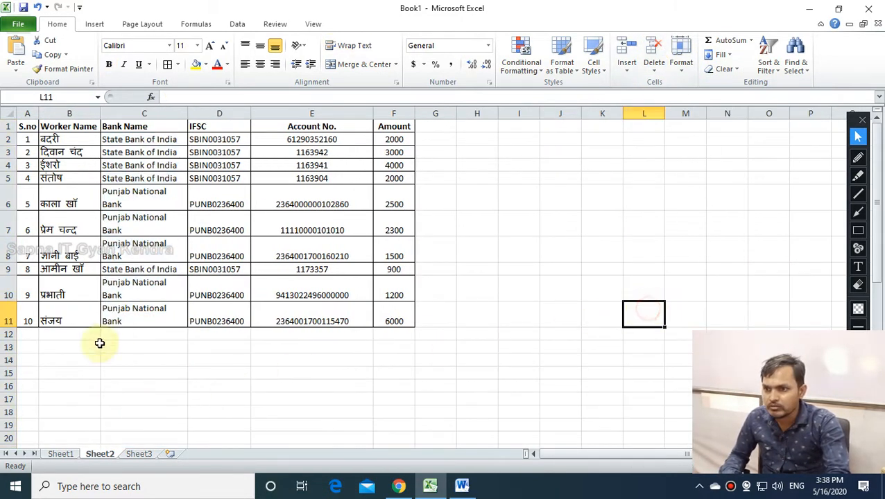
click(438, 315)
drag(398, 143, 396, 321)
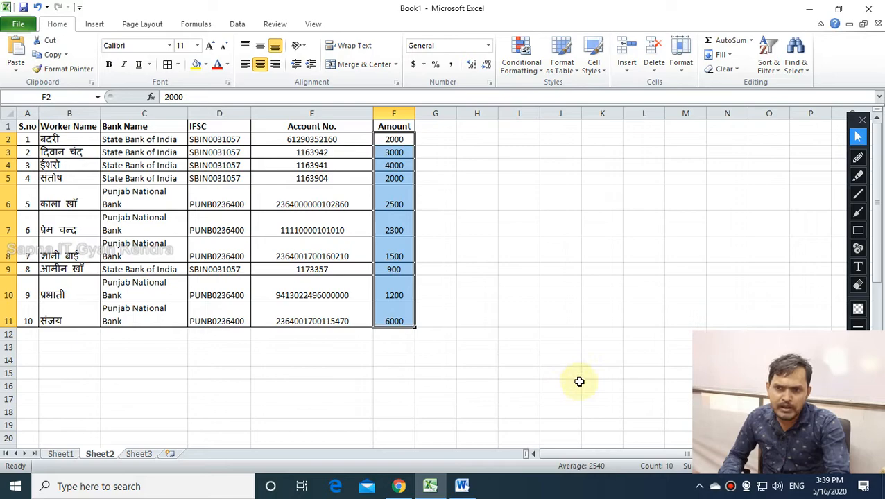
click(414, 64)
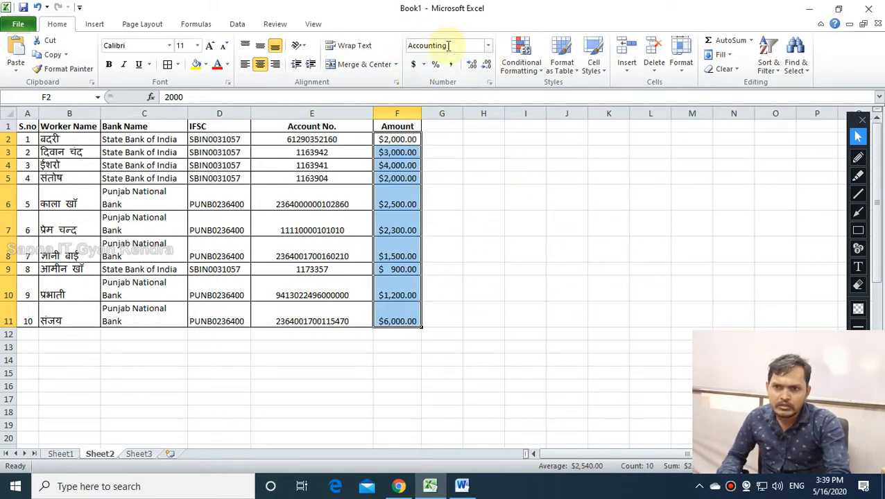
click(487, 45)
click(457, 127)
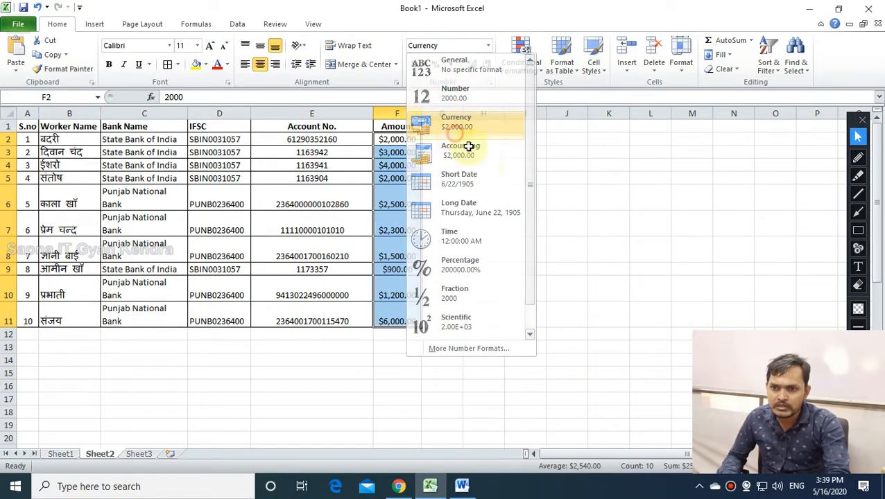
click(569, 221)
drag(421, 113, 553, 113)
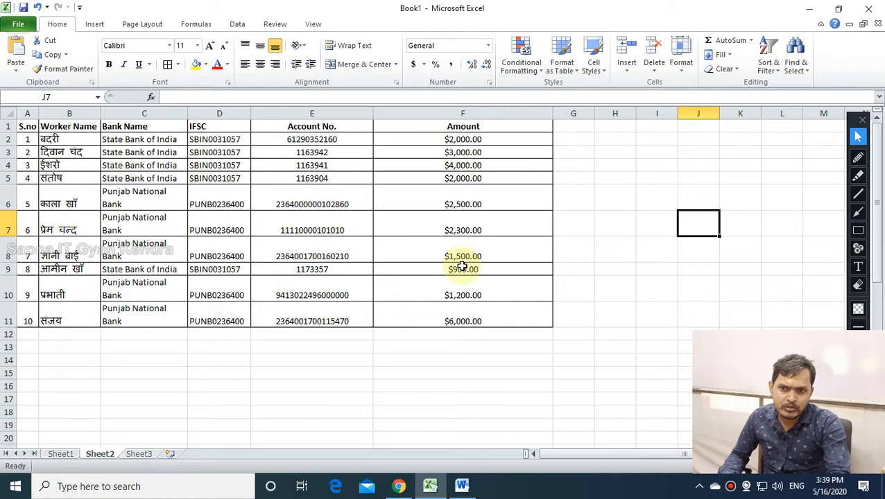
click(489, 47)
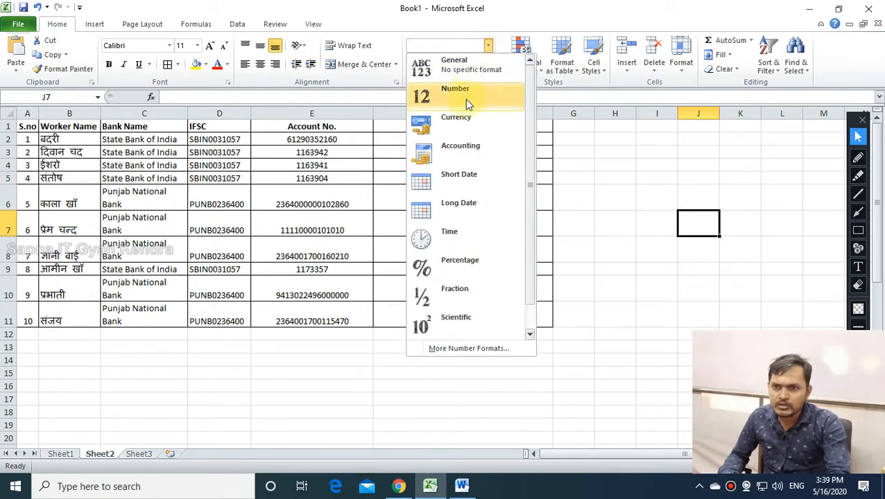
click(466, 145)
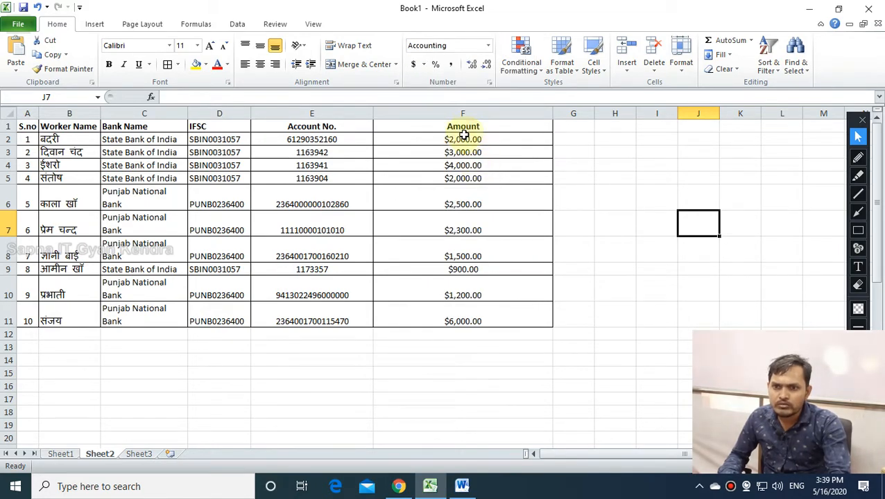
click(462, 165)
drag(459, 140, 466, 317)
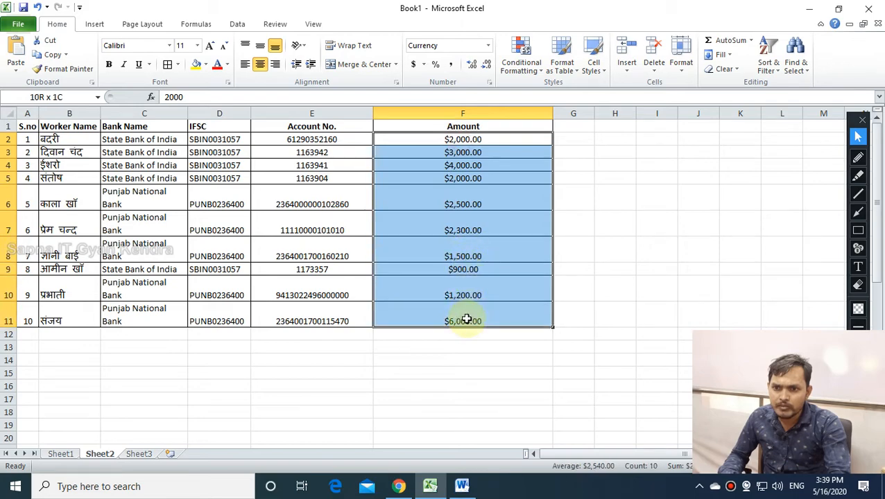
click(488, 46)
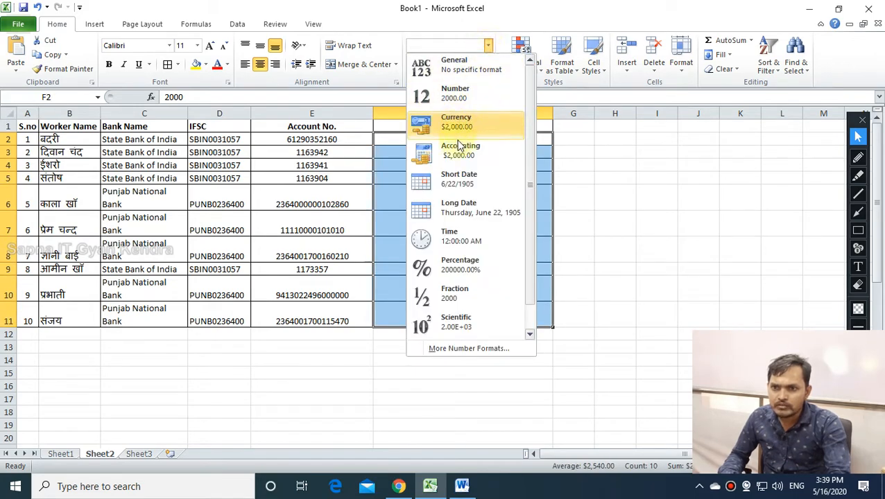
click(461, 150)
click(450, 233)
click(381, 141)
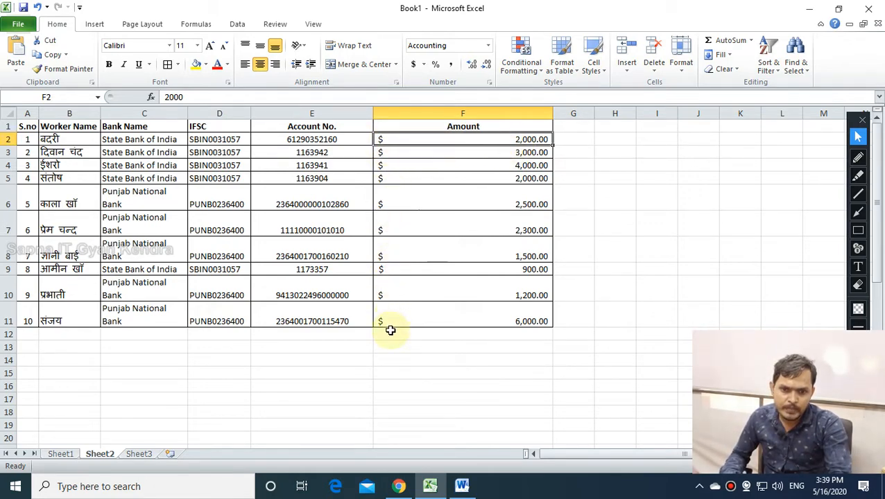
click(488, 45)
click(444, 119)
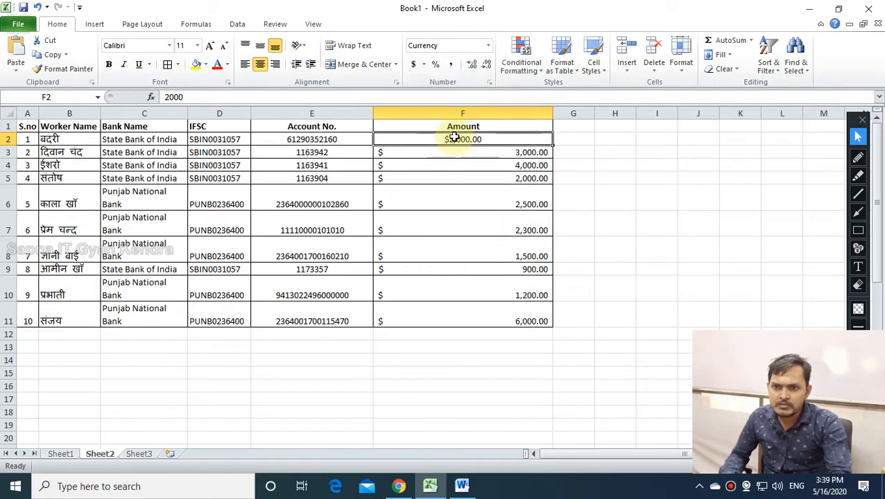
drag(459, 154, 472, 316)
click(460, 45)
text(C)
key(Return)
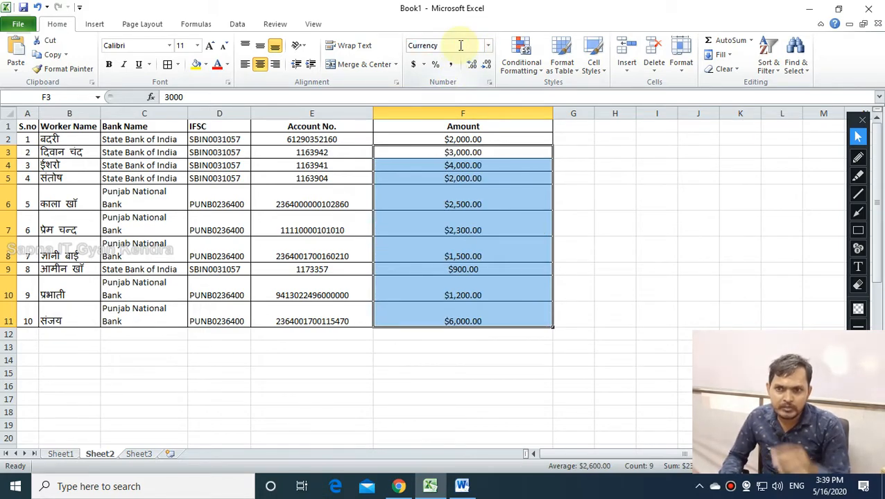
click(483, 197)
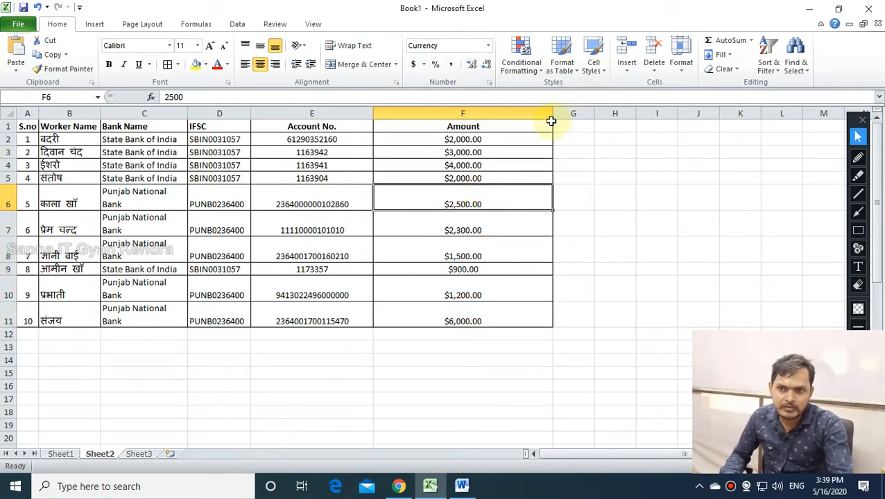
drag(555, 112, 480, 113)
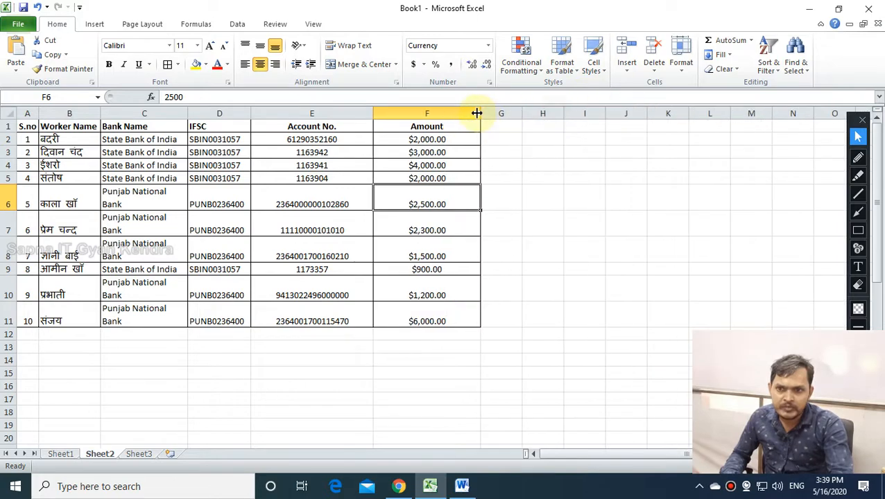
click(417, 113)
click(423, 153)
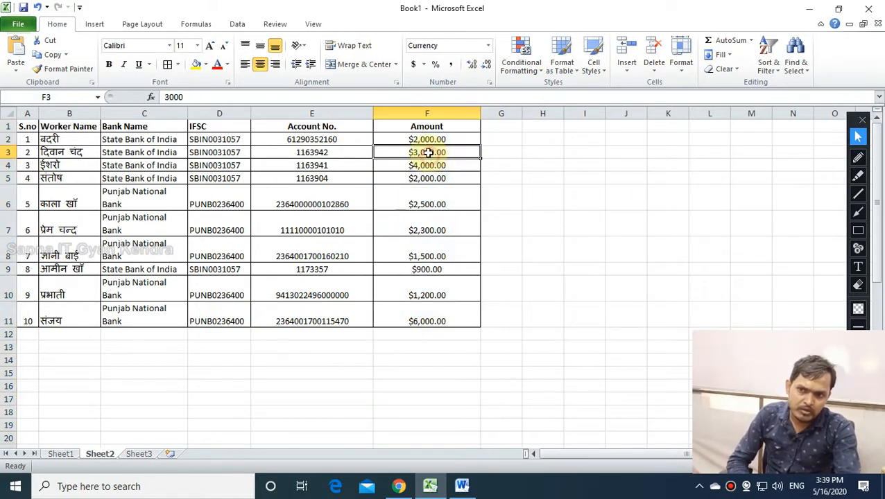
click(426, 113)
Choose Currency format for column F with 2 decimal places in Format Cells.
click(491, 83)
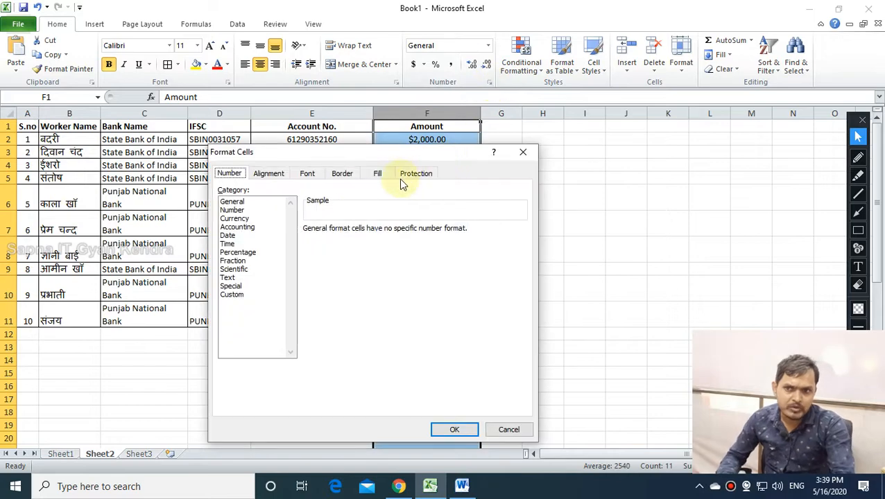
click(261, 219)
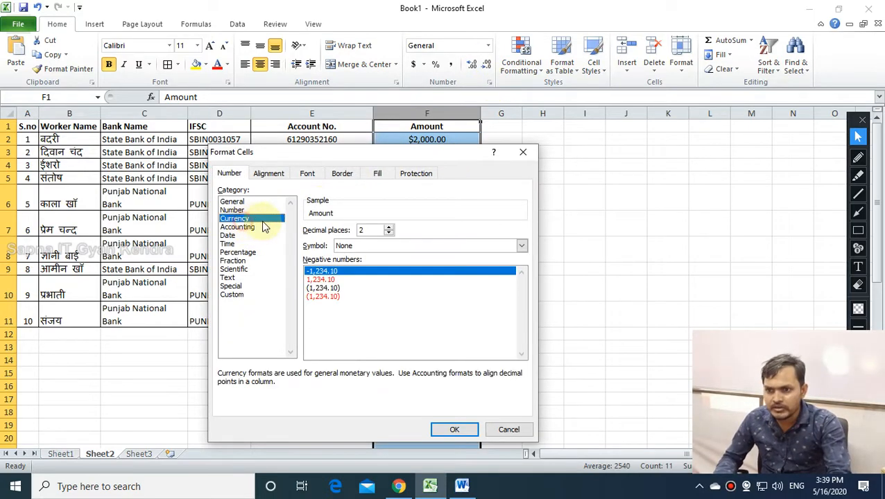
click(389, 233)
click(389, 233)
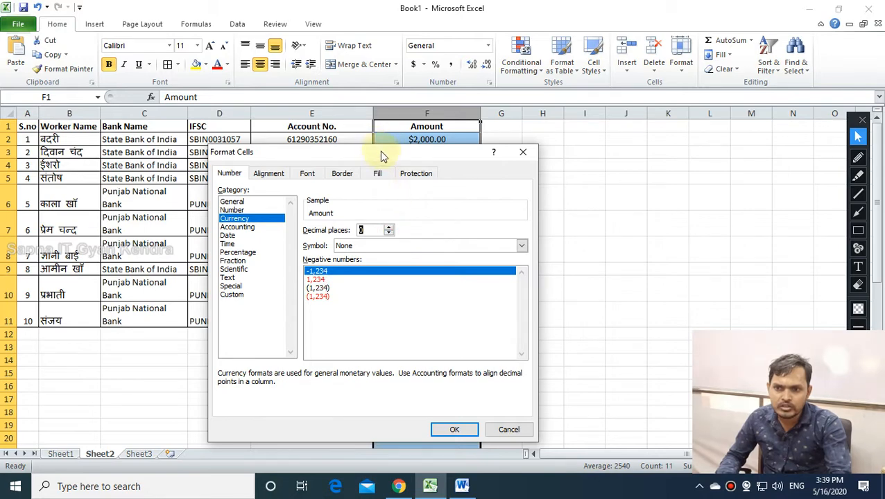
drag(382, 154, 352, 161)
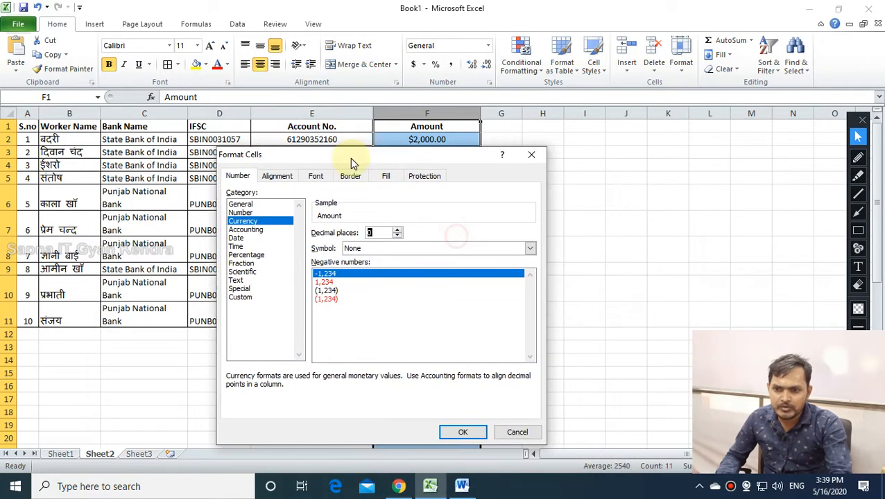
click(398, 230)
click(398, 230)
click(397, 230)
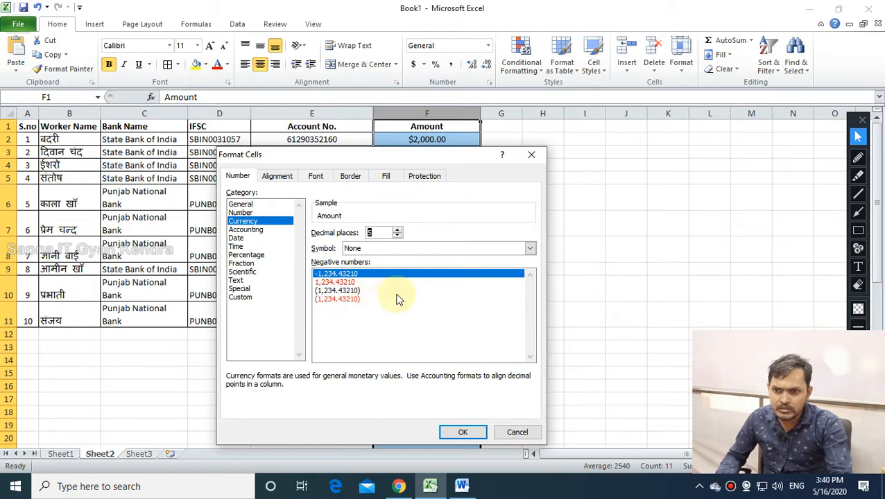
click(397, 236)
click(397, 236)
click(397, 236)
Set the currency symbol to ₹ Hindi and apply it to the Amount column.
click(397, 249)
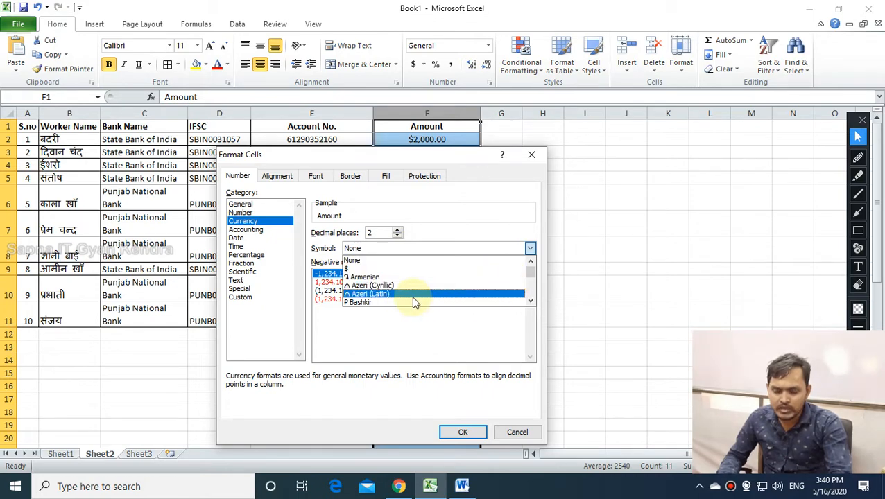
scroll(414, 303, down, 20)
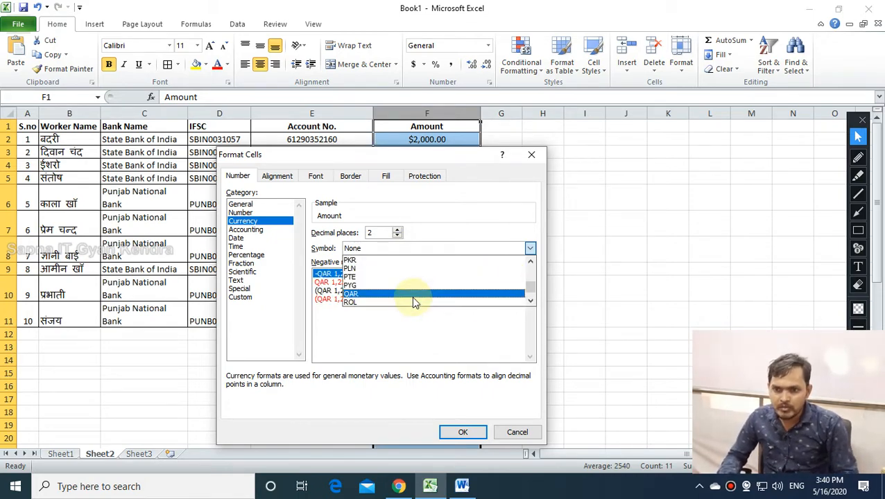
scroll(533, 288, up, 20)
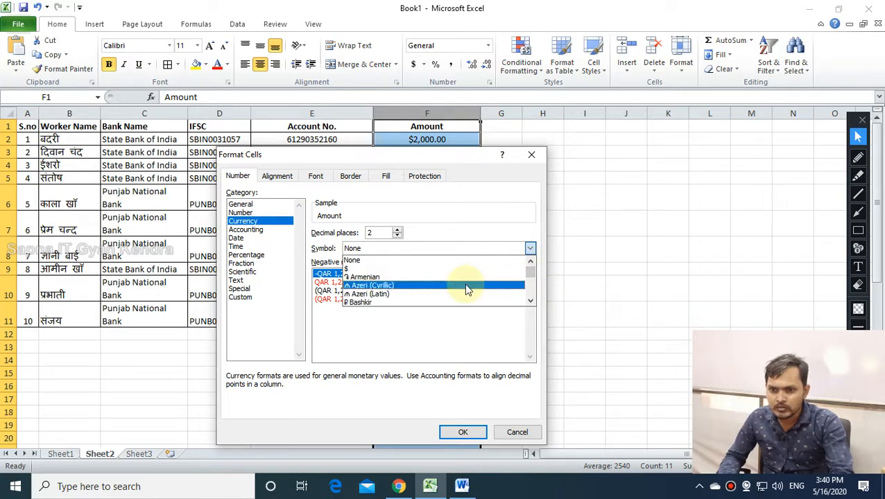
key(Down)
key(Down)
key(Down)
key(Down)
key(Down)
key(Down)
key(Down)
key(Down)
key(Down)
key(Down)
key(Down)
key(Down)
key(Down)
key(Down)
key(Down)
key(Down)
key(Down)
key(Down)
key(Down)
key(Down)
key(Down)
key(Down)
key(Down)
key(Down)
key(Down)
key(Down)
key(Down)
key(Down)
key(Down)
key(Down)
key(Down)
key(Down)
key(Down)
key(Down)
key(Down)
key(Down)
key(Down)
key(Down)
key(Down)
key(Down)
key(Down)
key(Down)
key(Down)
key(Down)
key(Down)
key(Down)
key(Down)
key(Down)
key(Down)
key(Down)
key(Down)
key(Down)
key(Down)
key(Down)
key(Down)
key(Down)
key(Down)
key(Down)
key(Down)
key(Down)
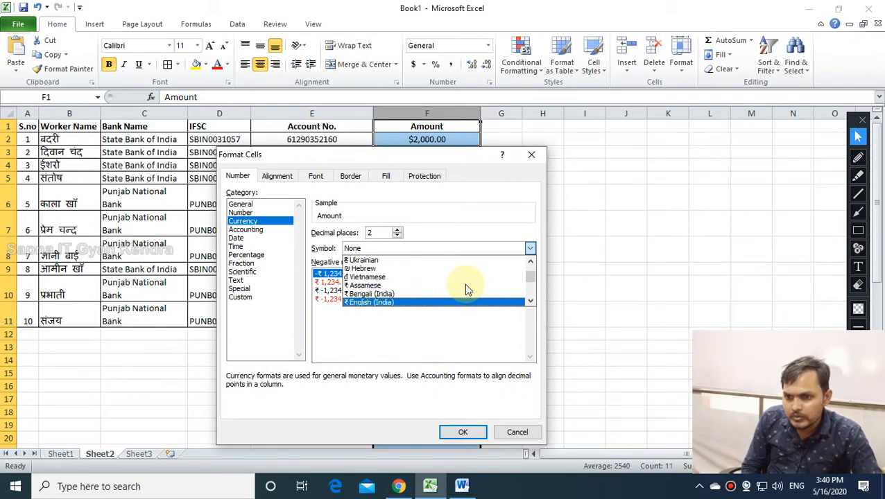
key(Up)
key(Up)
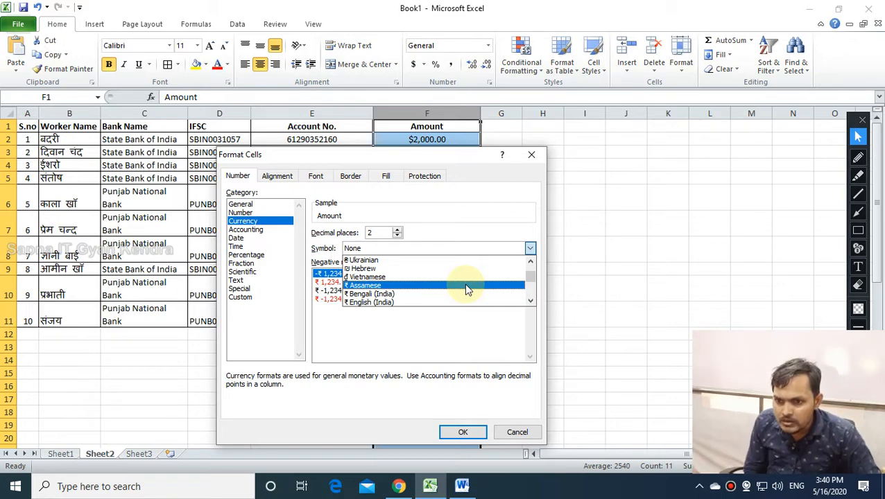
key(Down)
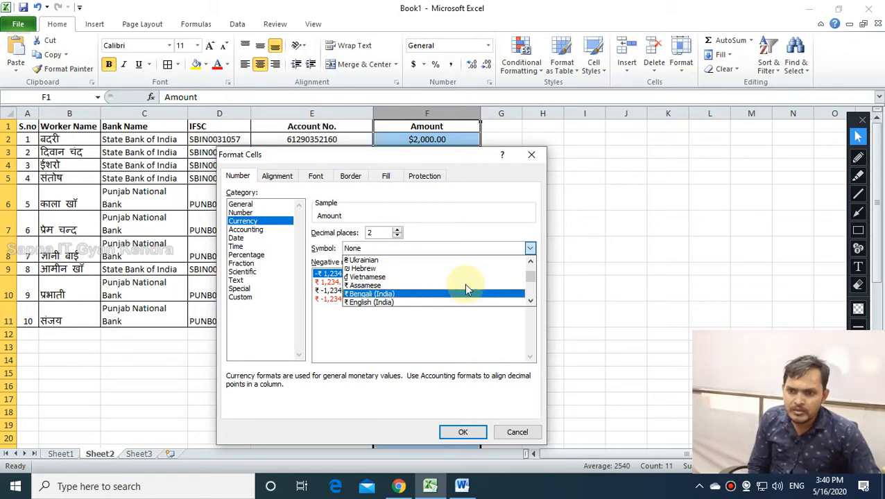
key(Down)
key(Down)
key(Down)
key(Down)
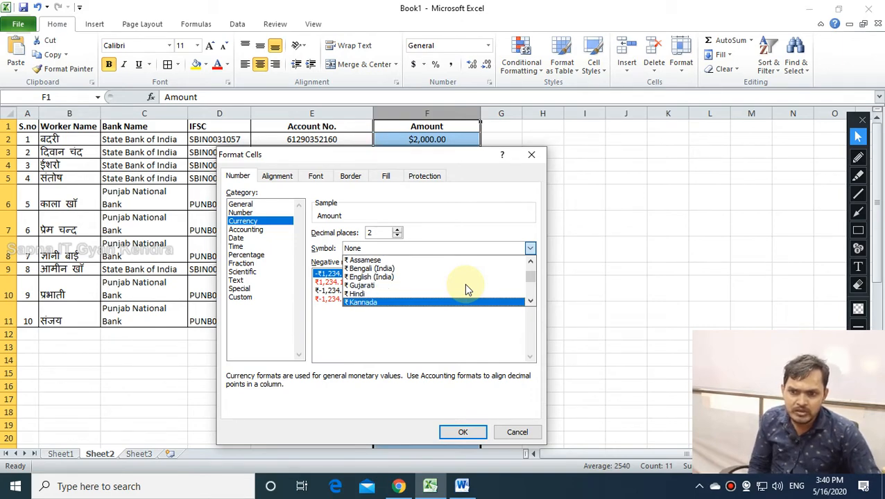
key(Down)
key(Up)
key(Up)
click(467, 290)
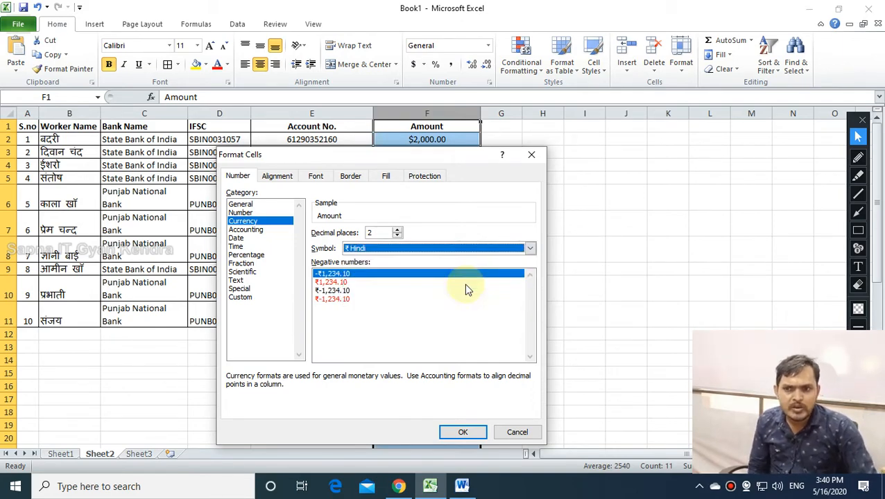
click(463, 432)
click(491, 243)
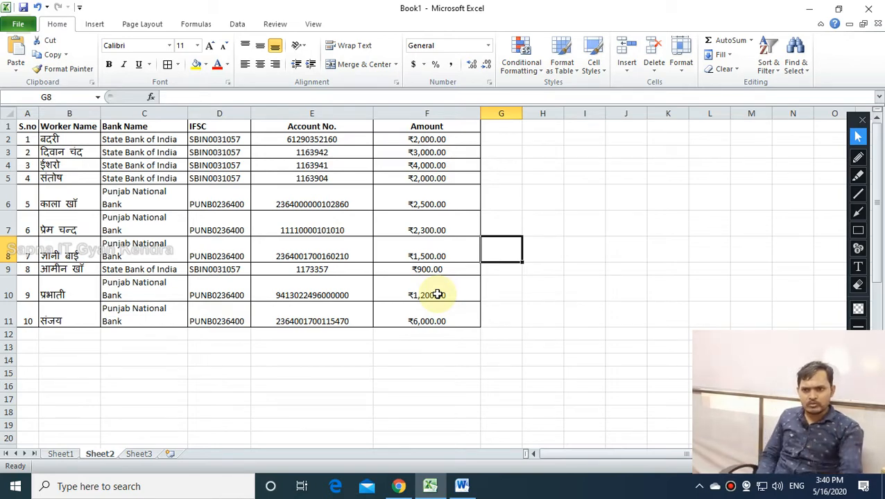
Auto-fit and widen column F, then apply the Accounting number format to it.
double_click(480, 113)
click(511, 222)
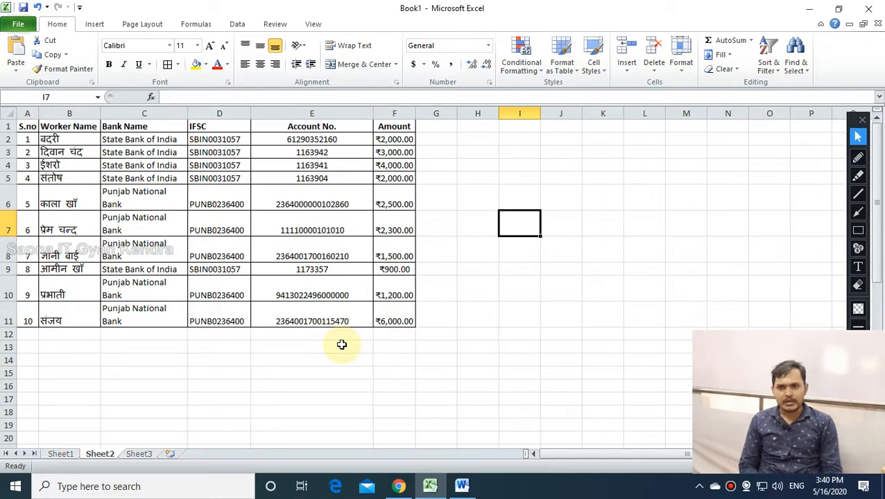
drag(415, 113, 458, 113)
click(440, 108)
click(488, 45)
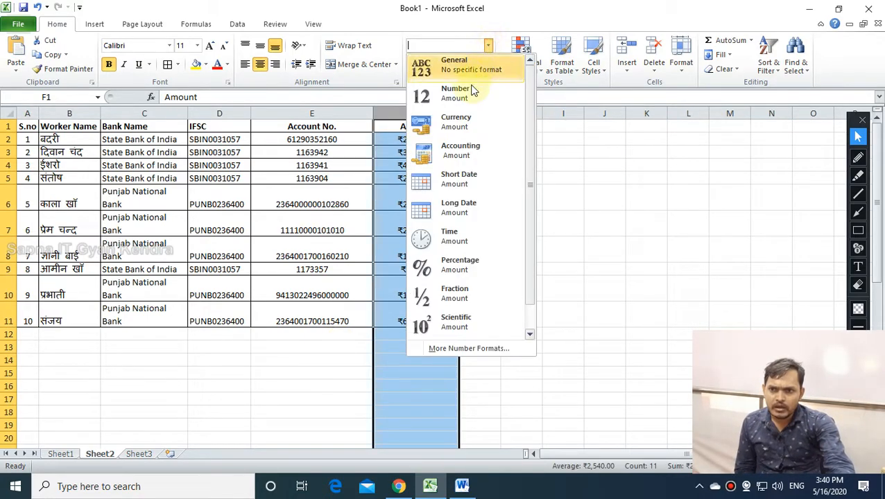
click(463, 153)
click(597, 239)
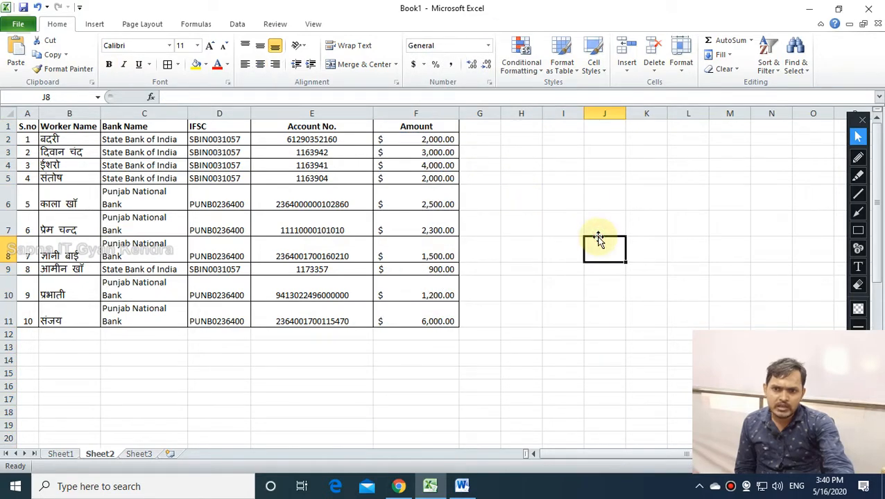
Give amounts F2:F11 the ₹ Gujarati symbol in accounting format.
click(391, 140)
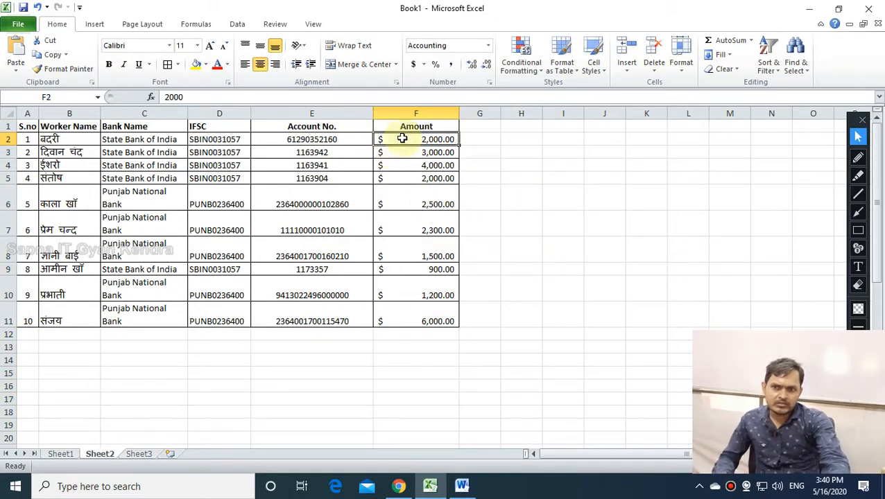
drag(402, 139, 416, 321)
click(489, 83)
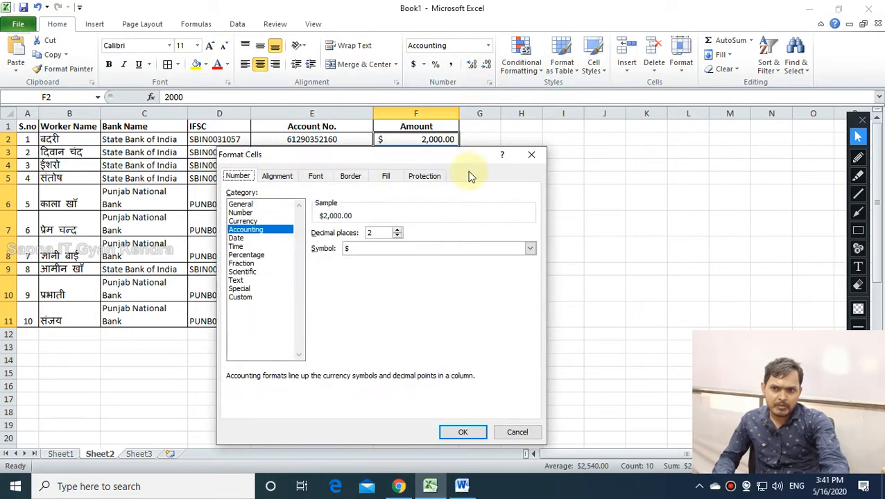
click(410, 248)
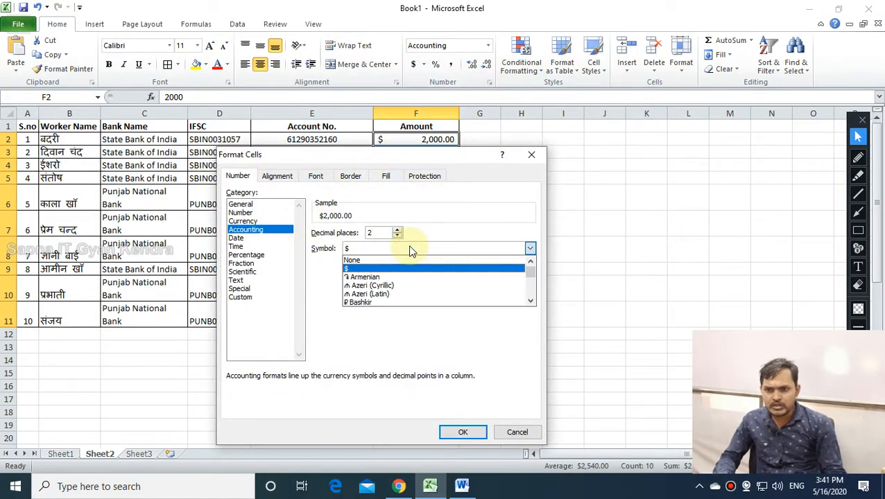
key(Down)
key(Down)
key(Down)
key(Down)
key(Down)
key(Down)
key(Down)
key(Down)
key(Down)
key(Down)
key(Down)
key(Down)
key(Down)
key(Down)
key(Down)
key(Down)
key(Down)
key(Down)
key(Down)
key(Down)
key(Down)
key(Down)
key(Down)
key(Down)
key(Down)
key(Down)
key(Down)
key(Down)
key(Down)
key(Down)
key(Down)
key(Down)
key(Down)
key(Down)
key(Down)
key(Down)
key(Down)
key(Down)
key(Down)
key(Down)
key(Down)
key(Down)
key(Down)
key(Down)
key(Down)
key(Down)
key(Down)
key(Down)
key(Down)
key(Down)
key(Down)
key(Down)
key(Down)
key(Down)
key(Down)
key(Down)
key(Down)
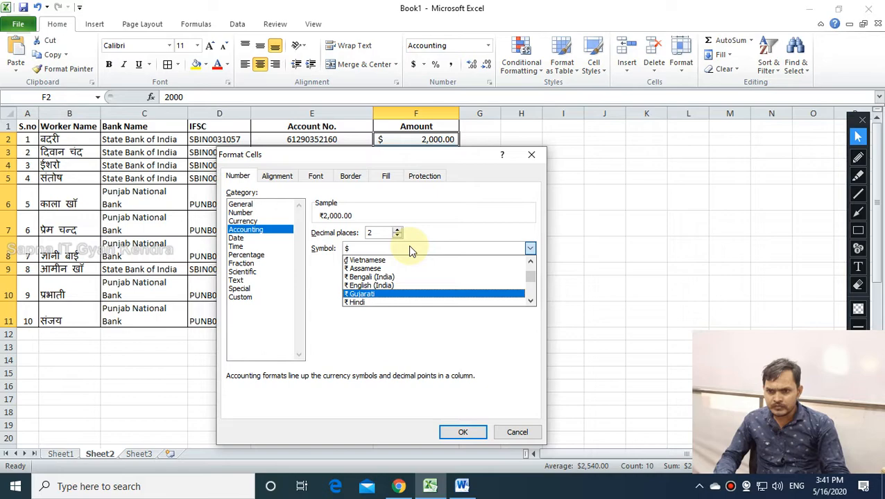
key(Return)
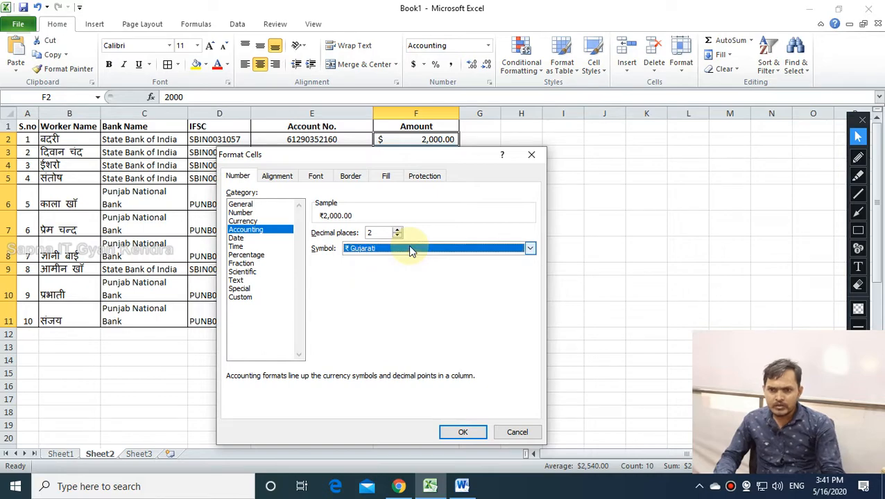
click(459, 432)
click(507, 311)
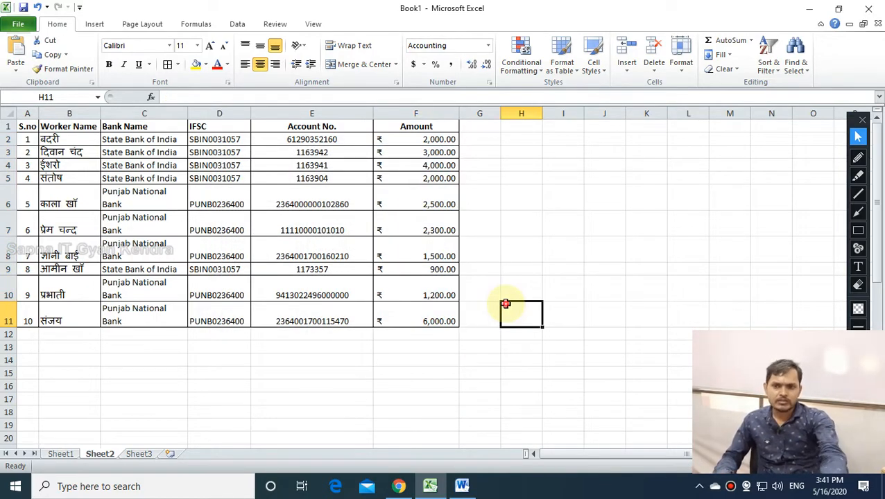
Check cell F2, then view the number format list for heading F1 without changing it.
click(419, 136)
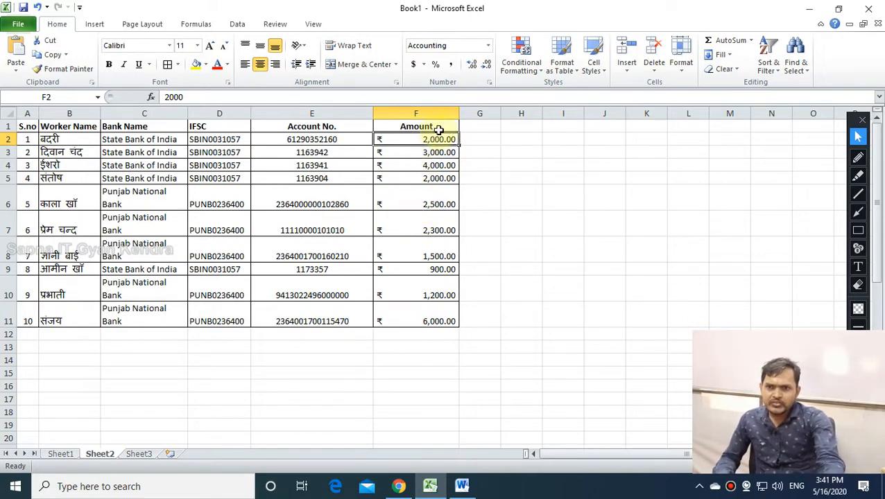
click(438, 126)
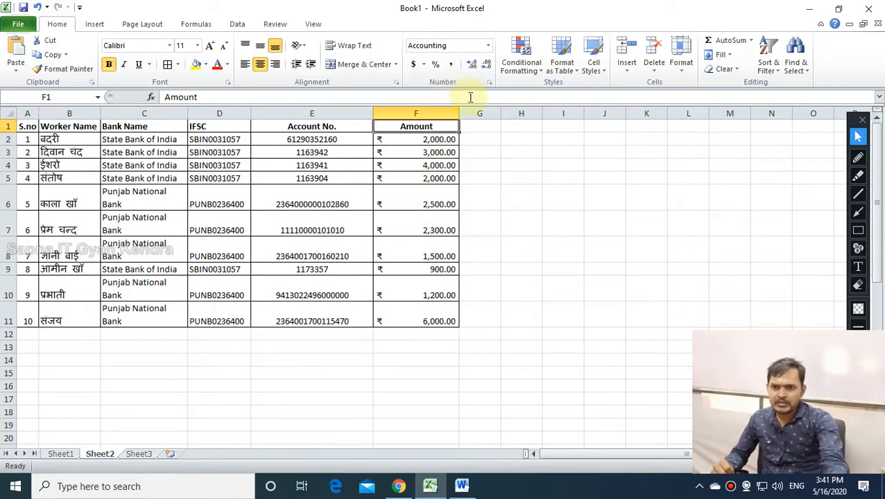
click(487, 45)
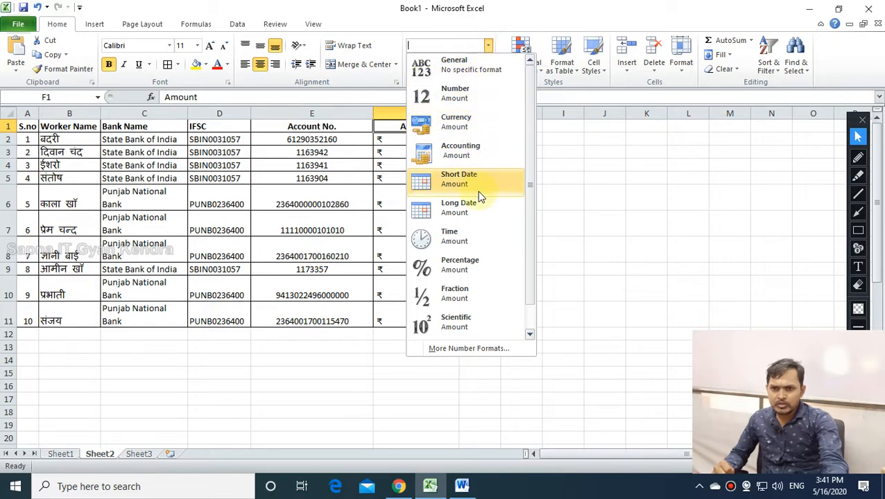
click(672, 195)
Enter 23/12/2019 in E40 and 12/23/2020 in E41.
click(548, 257)
scroll(285, 390, down, 3)
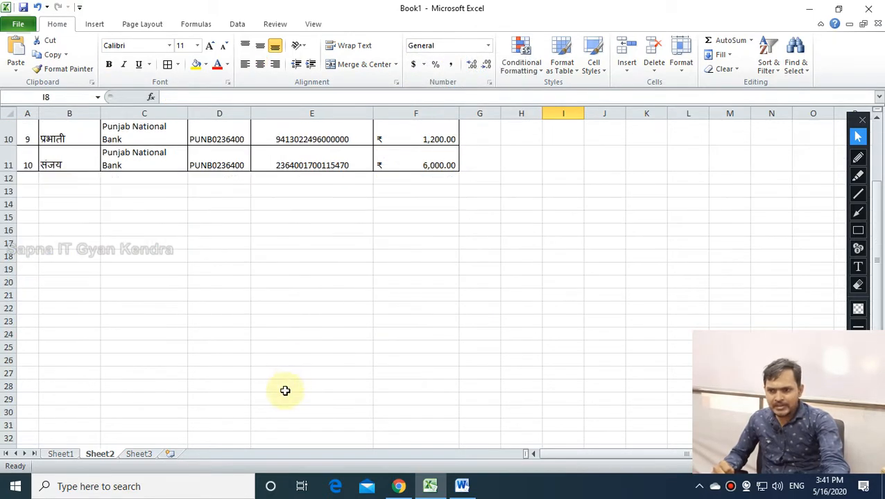
scroll(315, 312, down, 6)
click(311, 282)
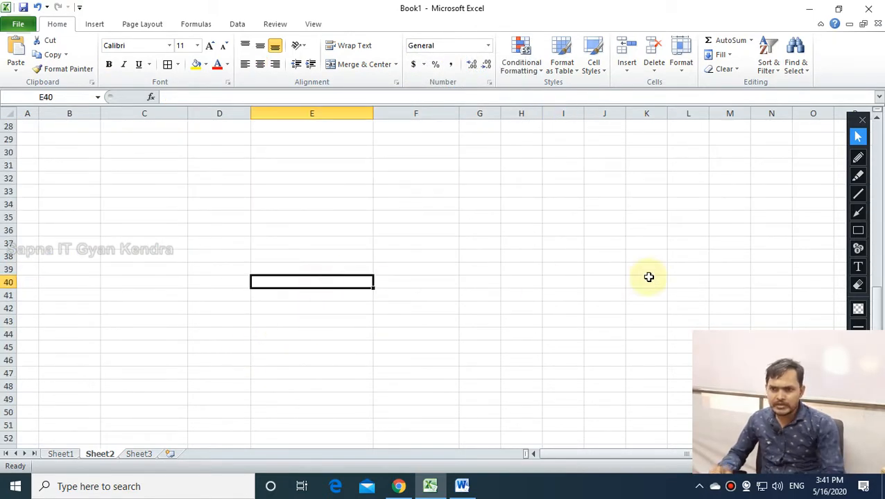
text(23/12/2019)
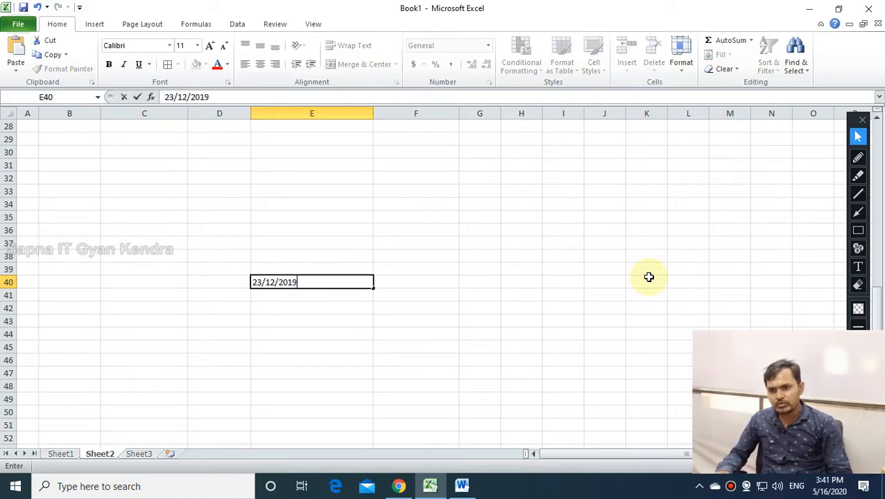
key(Return)
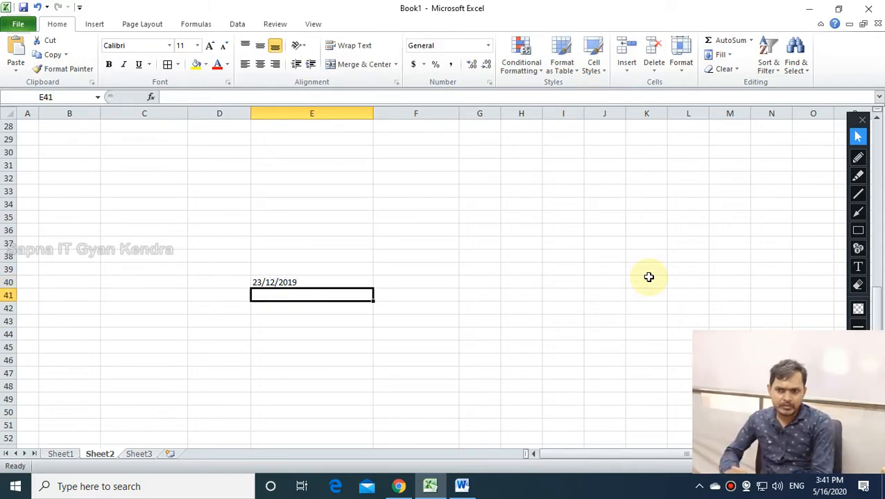
text(12/23)
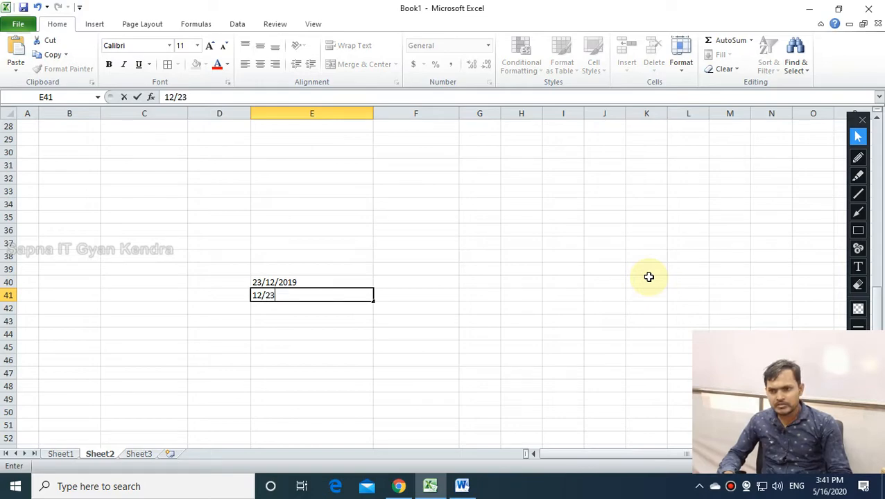
text(/2020)
key(Return)
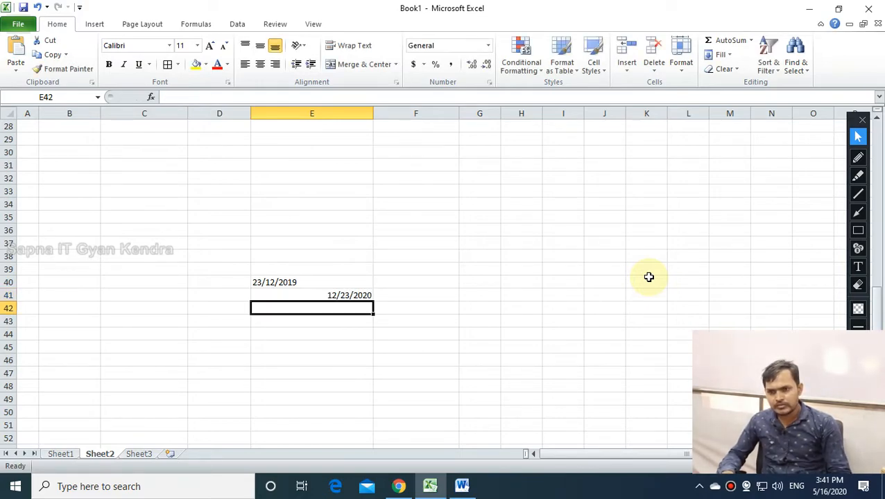
Clear the unrecognised 23/12/2019 text from E40 and reselect E41.
double_click(294, 285)
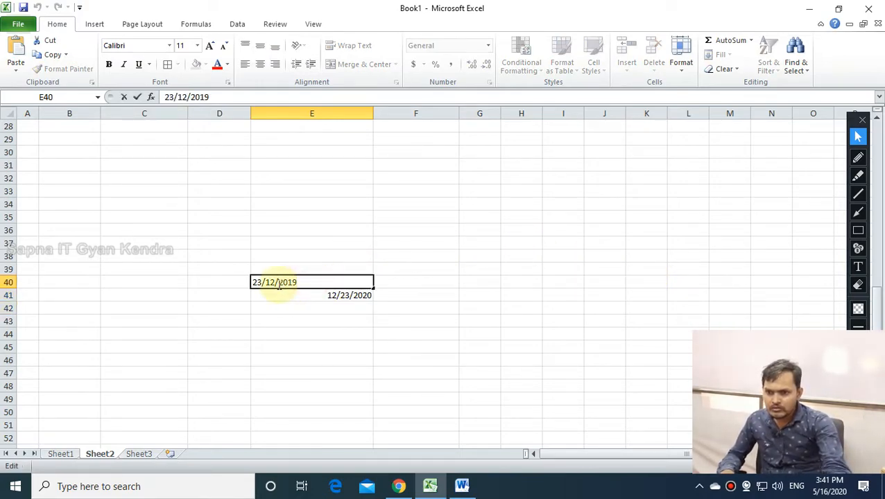
drag(310, 283, 229, 280)
key(BackSpace)
click(385, 355)
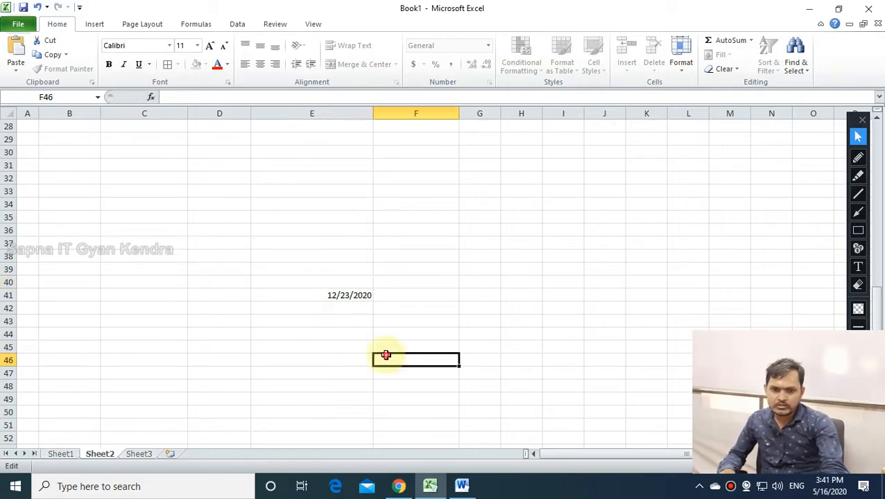
click(350, 293)
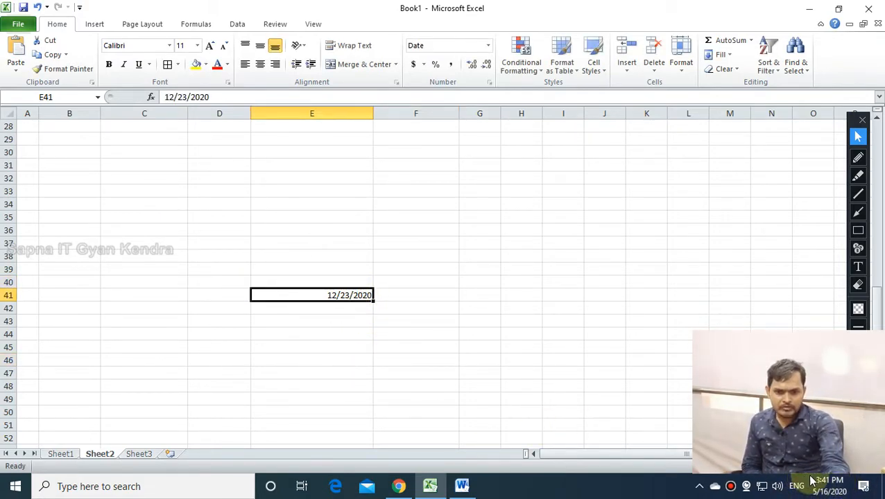
click(858, 230)
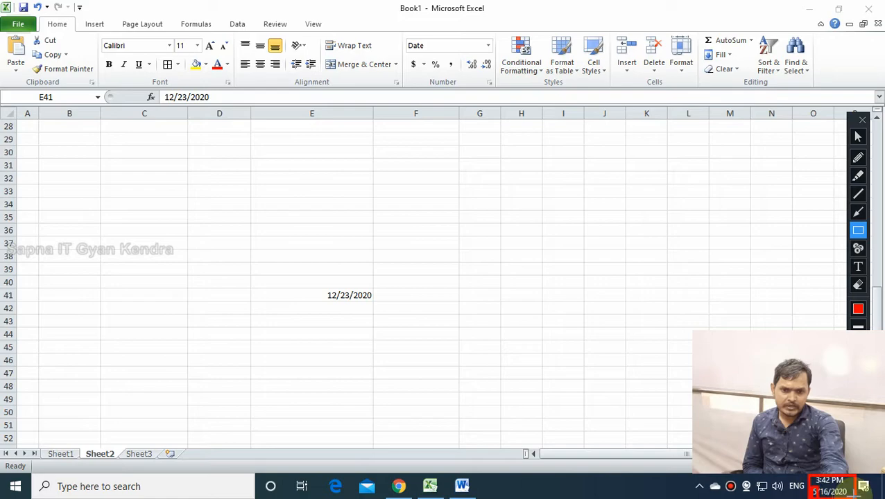
click(858, 285)
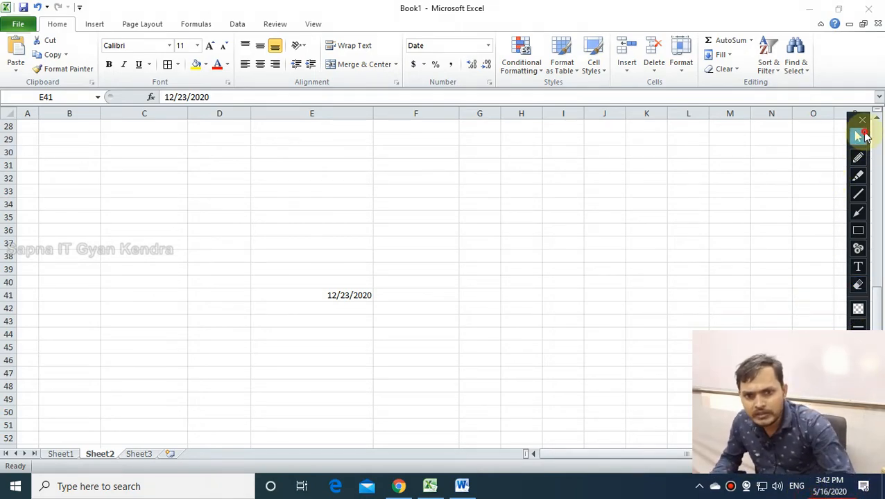
click(860, 136)
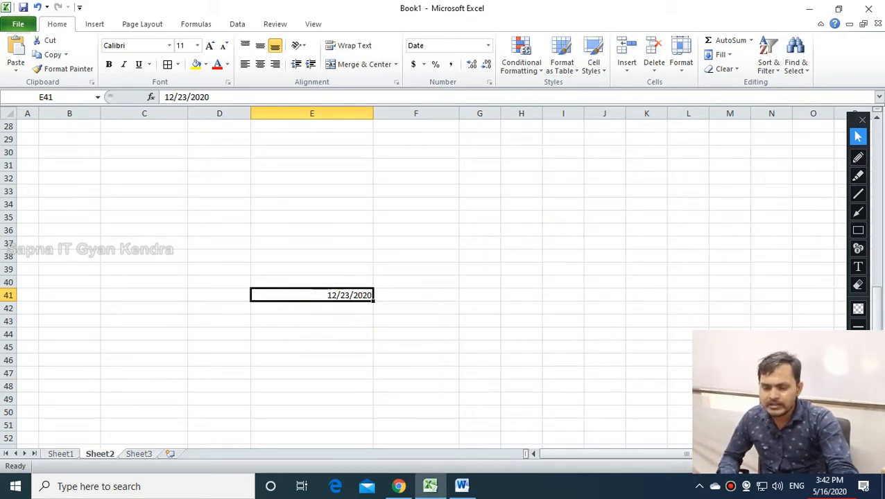
Edit E41 so the date reads 5/23/2020 instead of 12/23/2020.
click(330, 309)
click(320, 297)
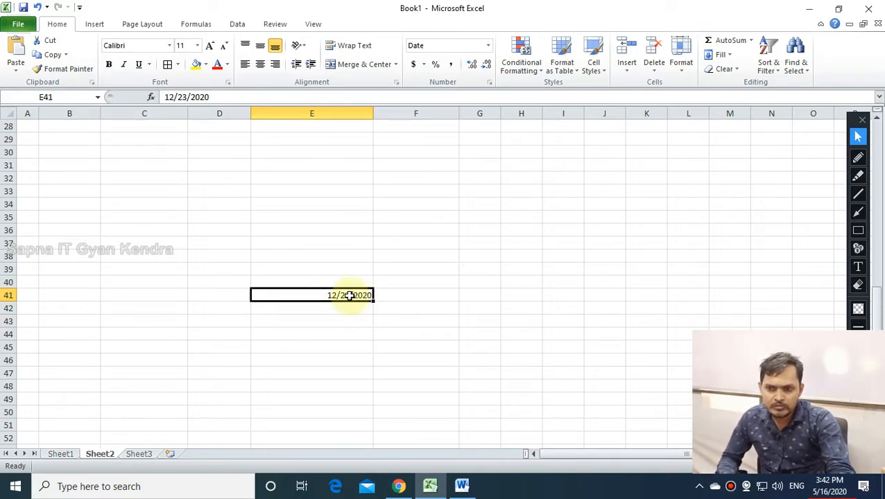
double_click(336, 294)
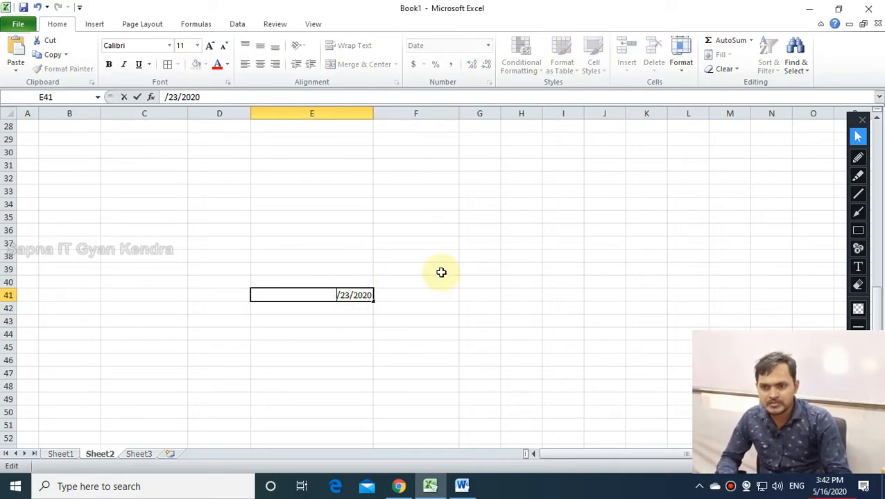
key(Return)
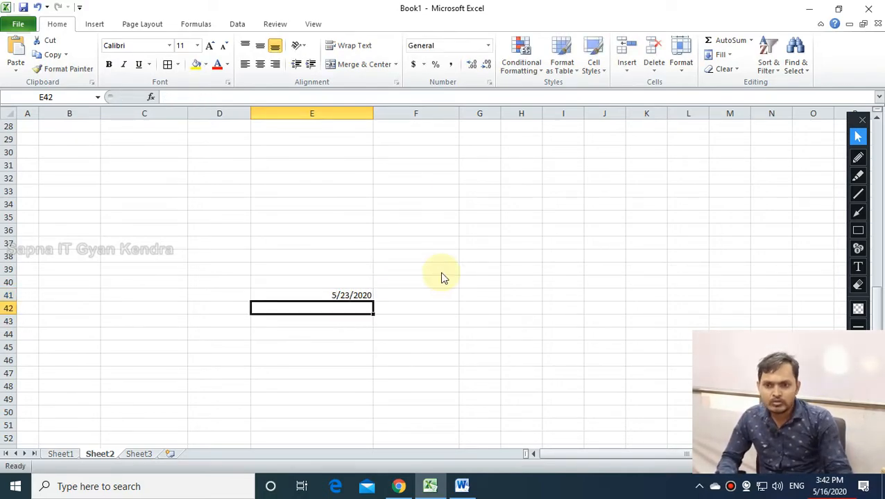
click(401, 319)
click(340, 295)
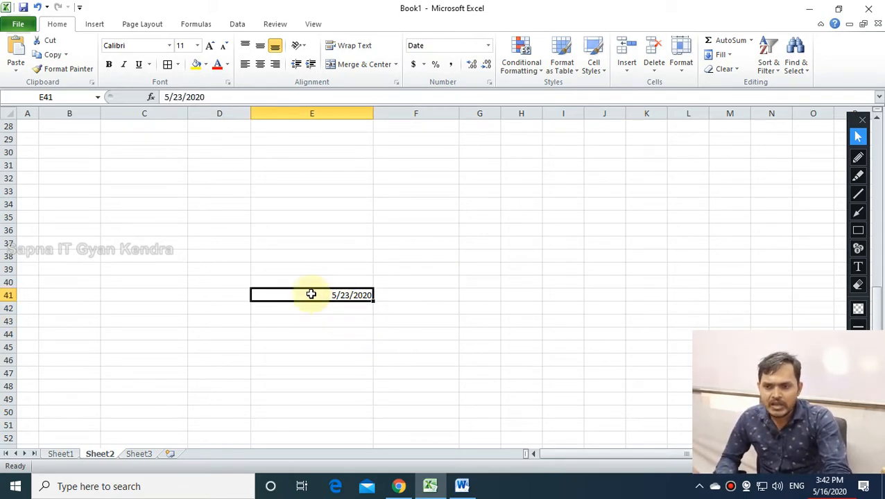
Look over the Insert tab and Home's Insert cells dropdown without inserting, then reselect E41.
click(281, 267)
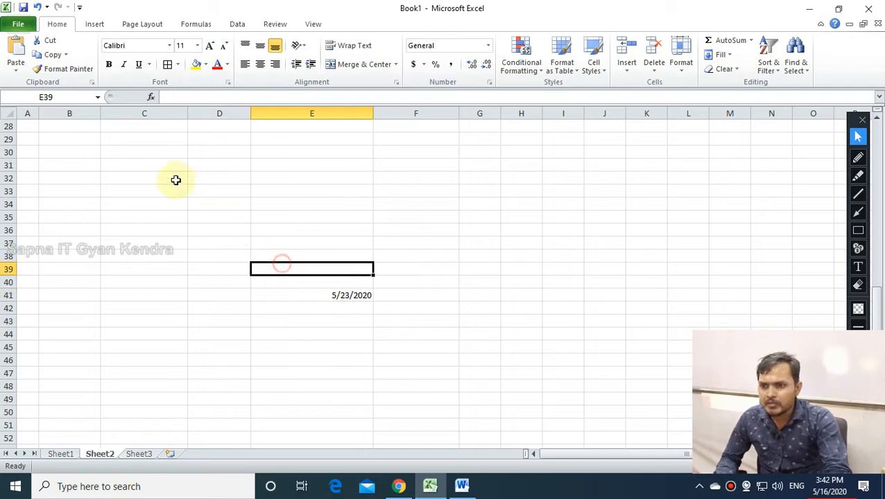
click(93, 28)
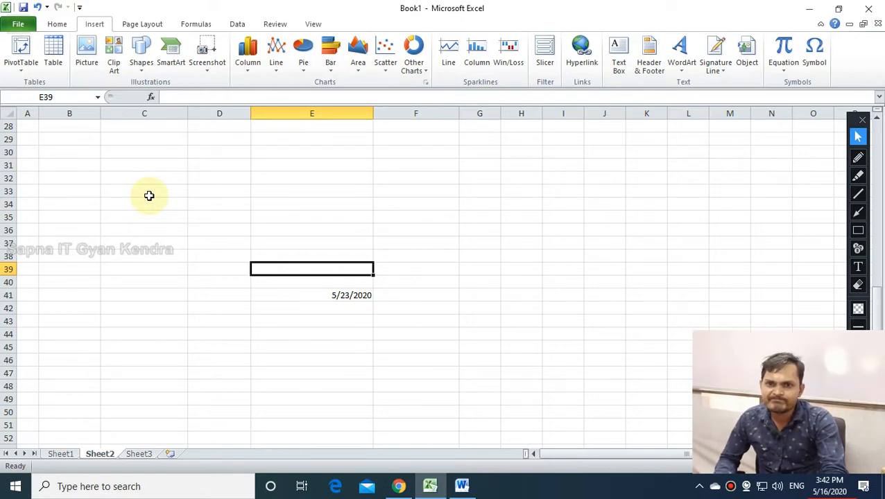
click(61, 25)
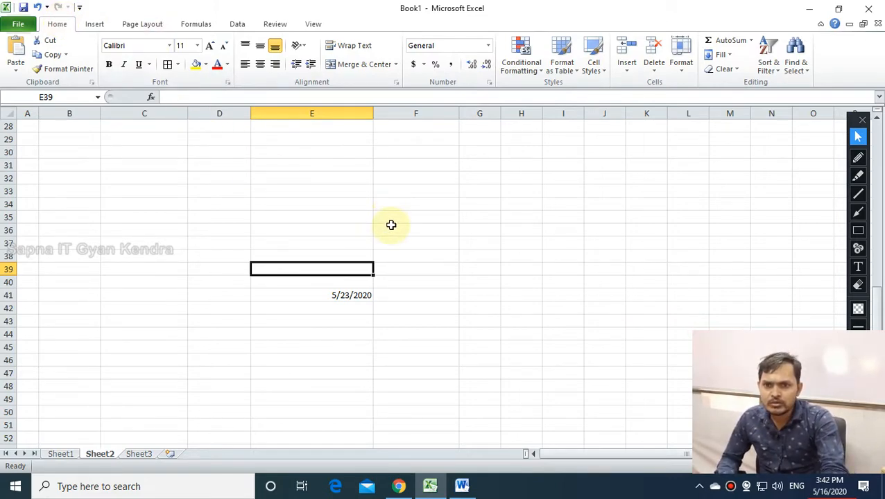
click(628, 66)
click(631, 69)
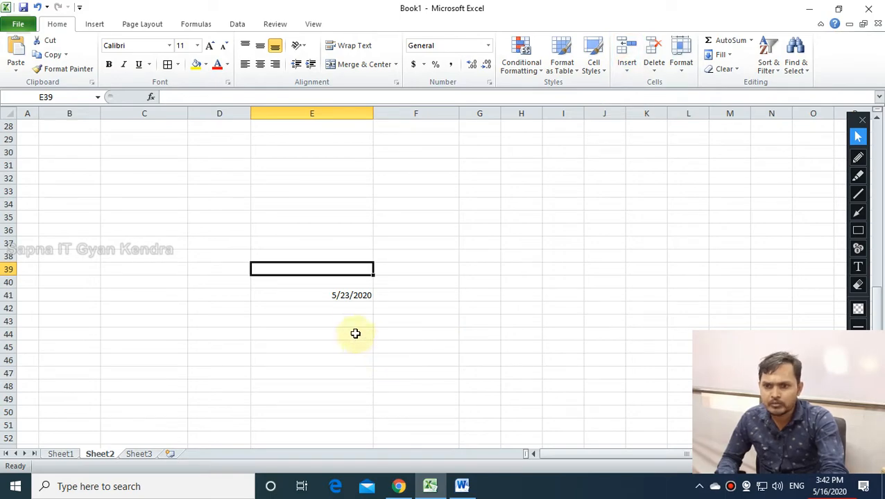
click(344, 297)
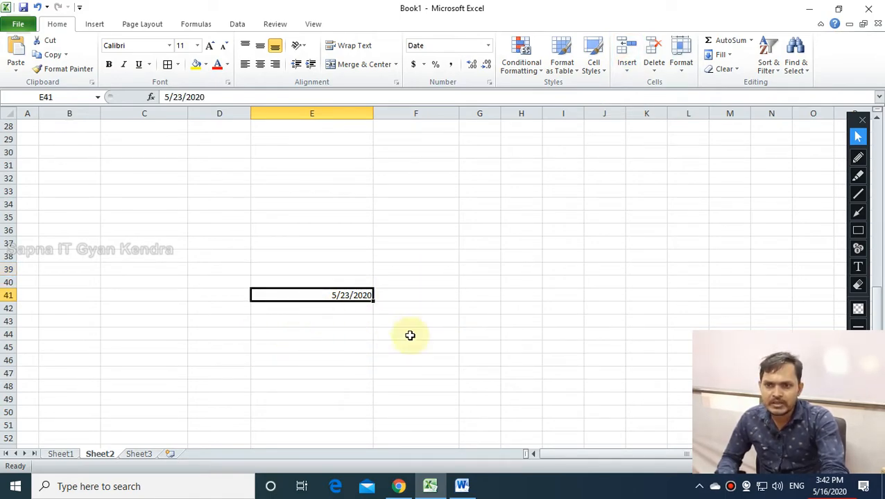
Format E41 as Long Date so it reads Saturday, May 23, 2020.
click(488, 46)
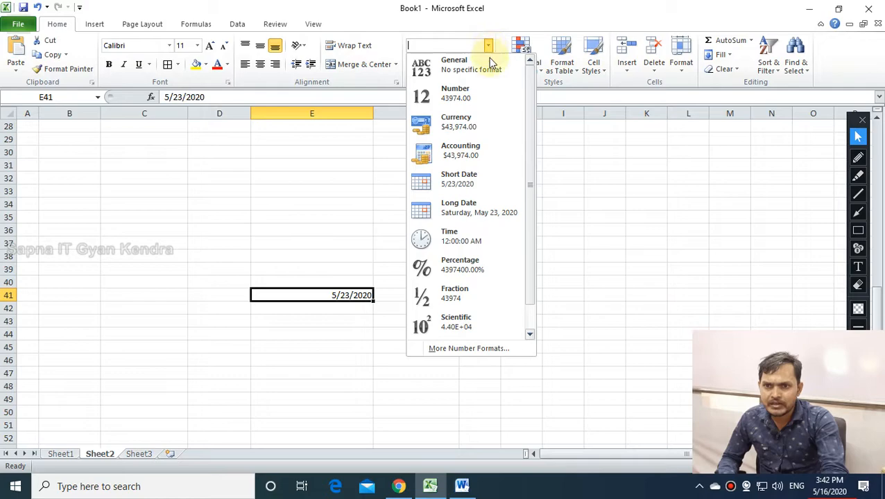
click(462, 182)
click(350, 329)
click(338, 296)
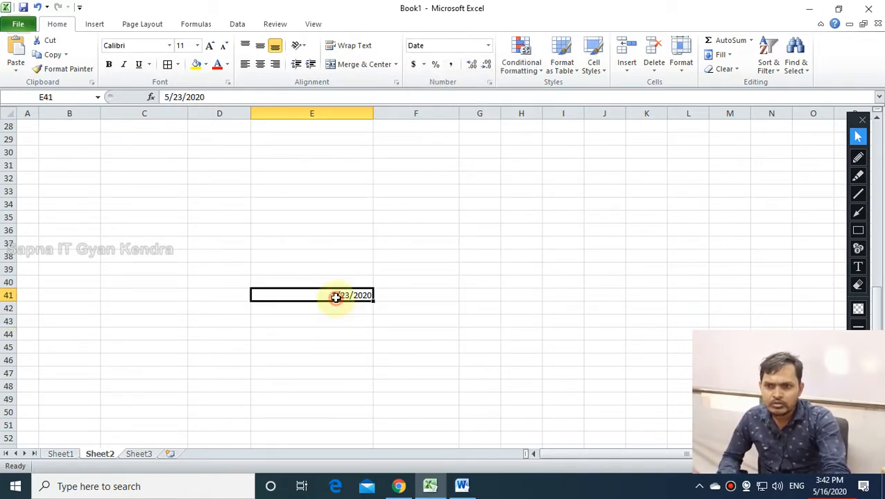
click(488, 46)
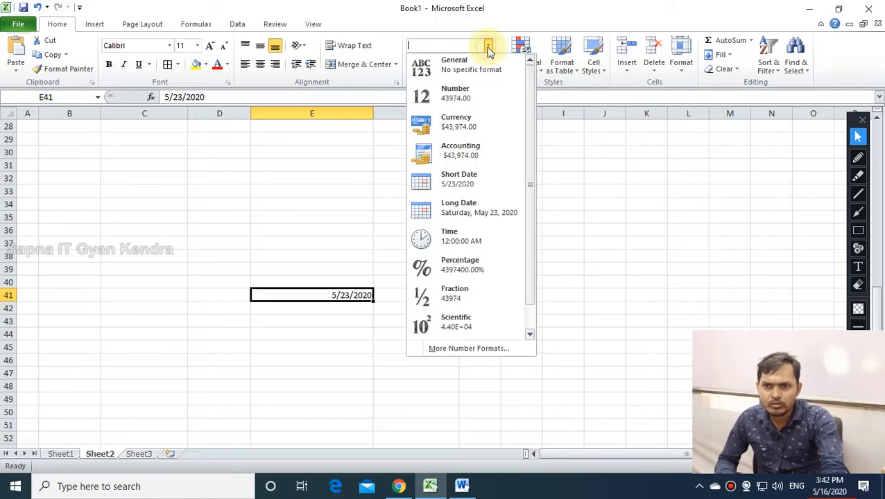
click(462, 181)
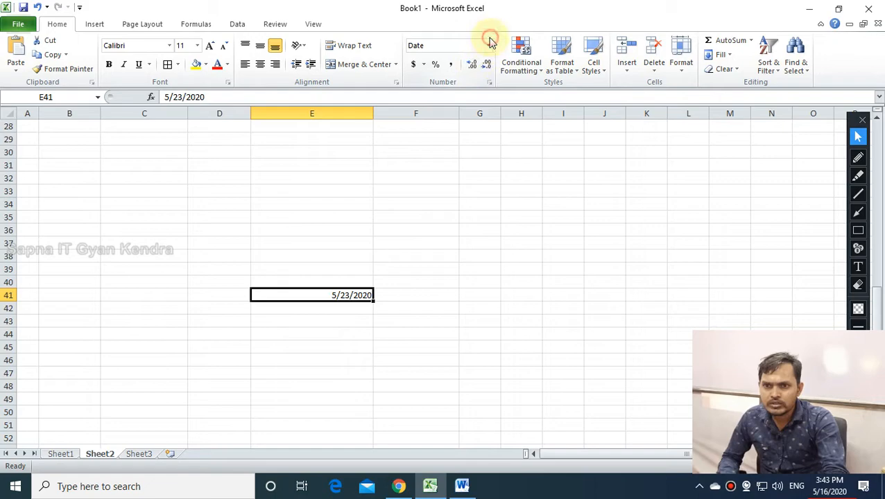
click(489, 46)
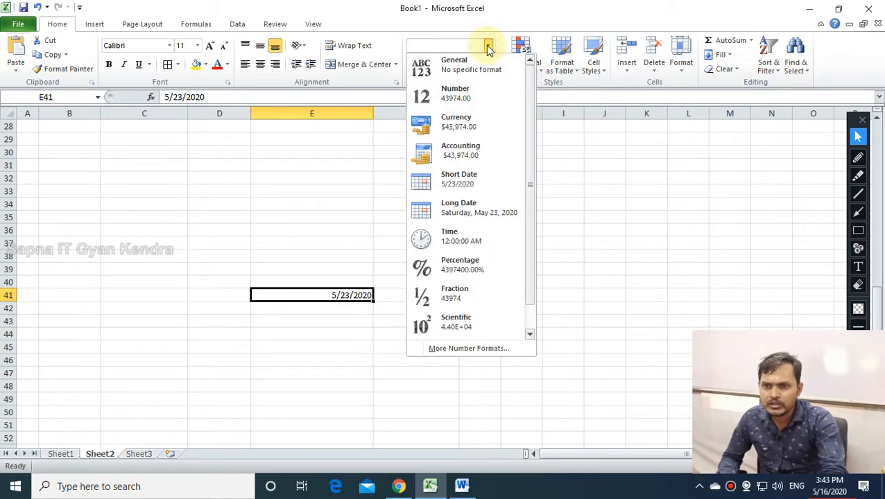
click(473, 215)
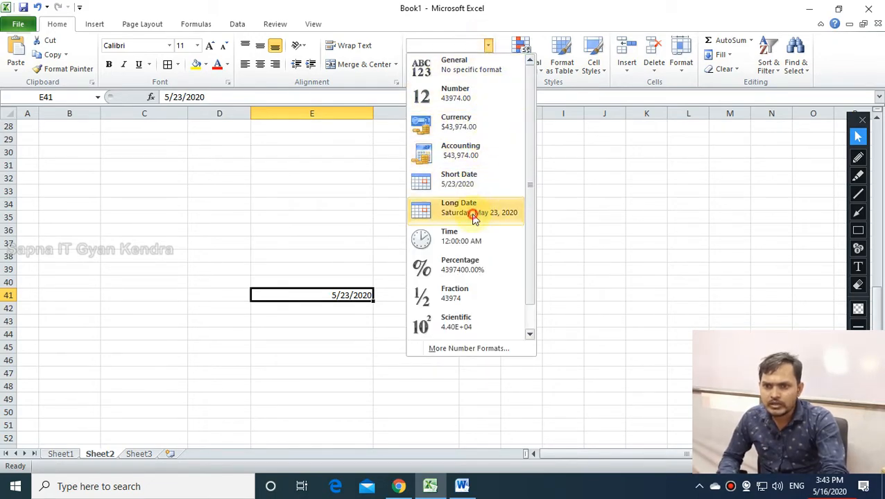
click(431, 411)
Copy the Saturday, May 23, 2020 date from E41 into E40.
click(280, 296)
click(476, 362)
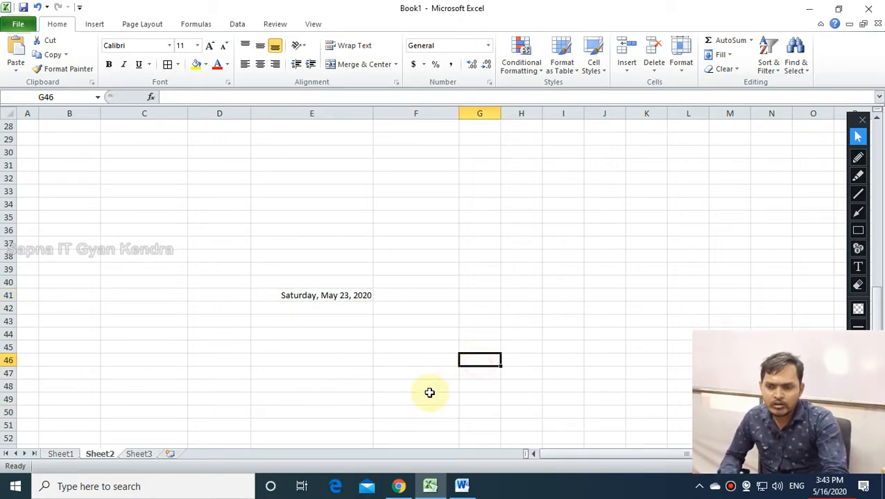
click(294, 297)
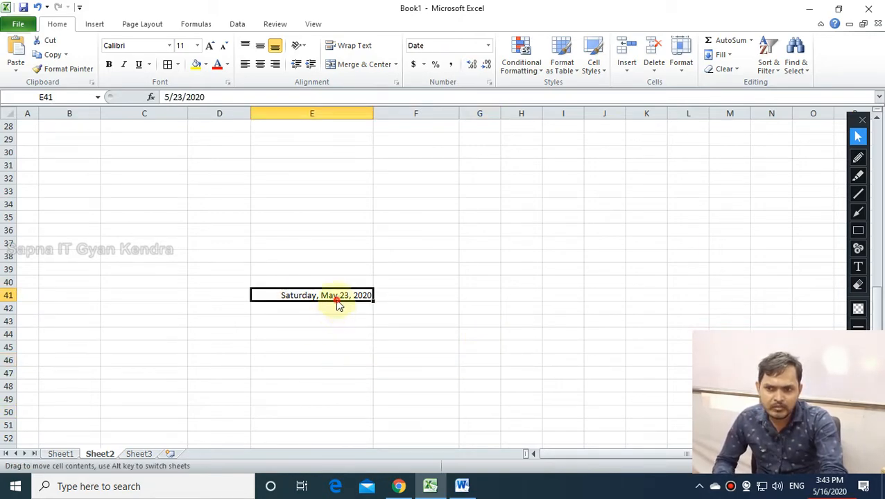
click(430, 343)
click(347, 297)
click(322, 283)
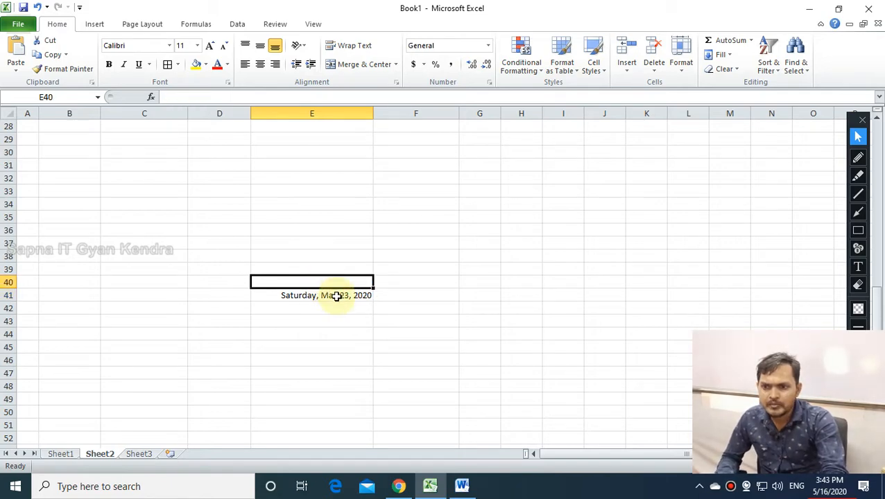
click(336, 296)
key(ctrl+c)
click(331, 283)
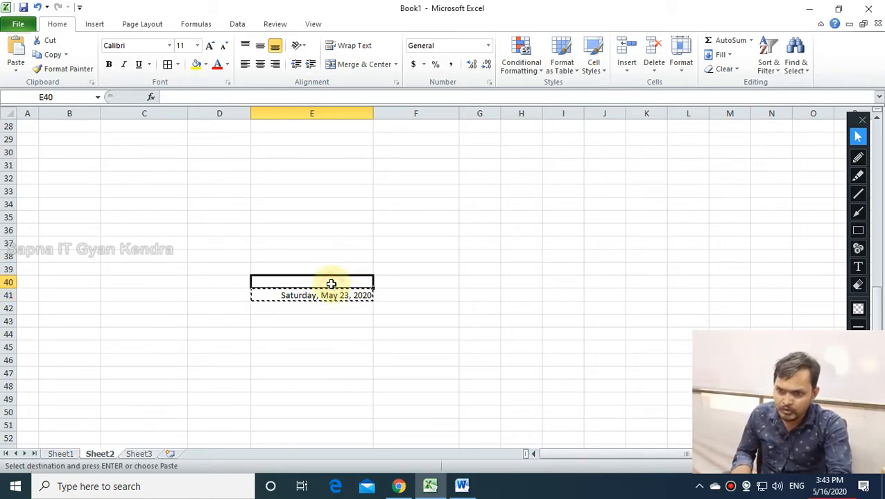
key(ctrl+v)
click(414, 343)
Give the pasted date in E40 the Short Date format and compare it with E41.
double_click(344, 318)
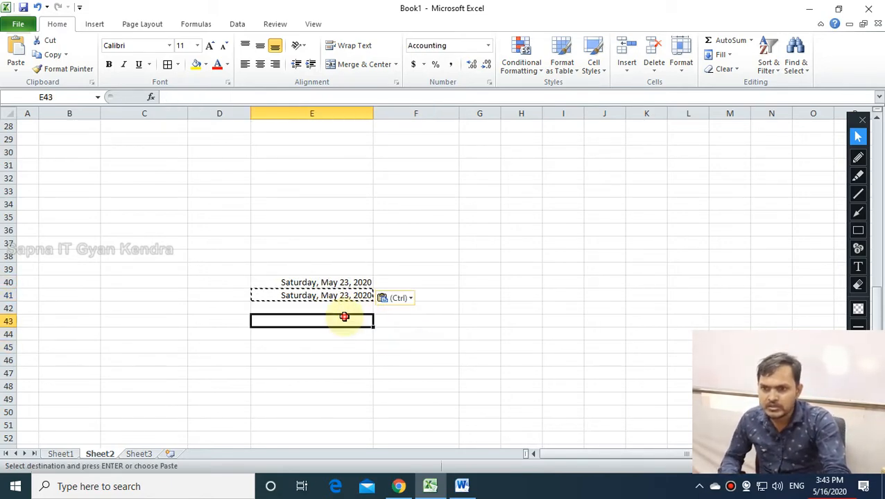
click(344, 281)
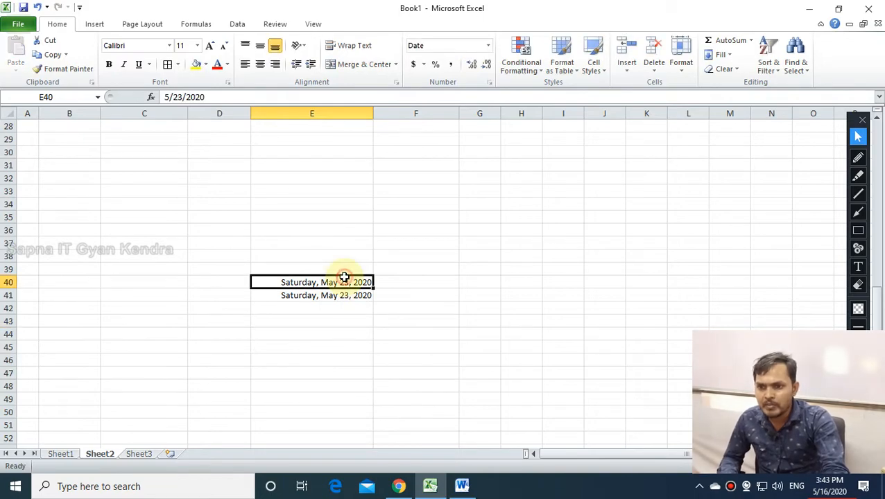
click(490, 50)
click(473, 184)
click(516, 312)
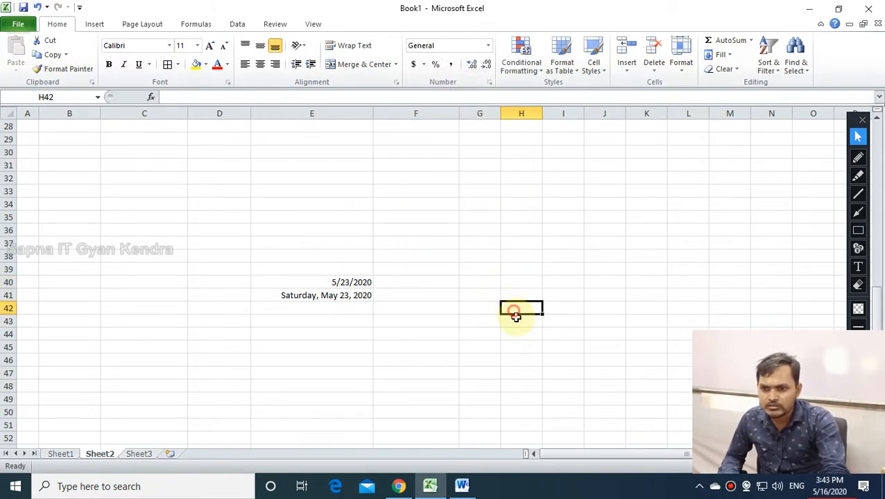
click(321, 283)
click(310, 296)
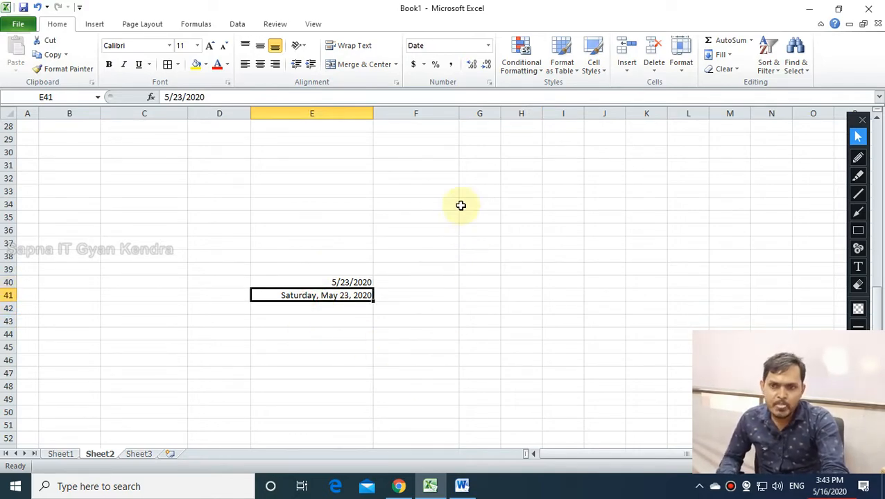
click(488, 46)
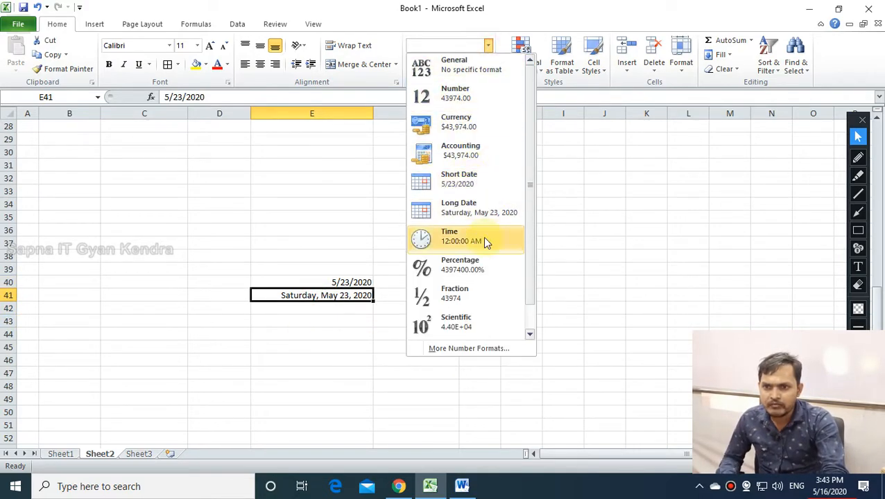
click(379, 300)
Switch E40 to Number format to show its serial value 43974.00, and open the taskbar calendar.
click(350, 282)
click(487, 45)
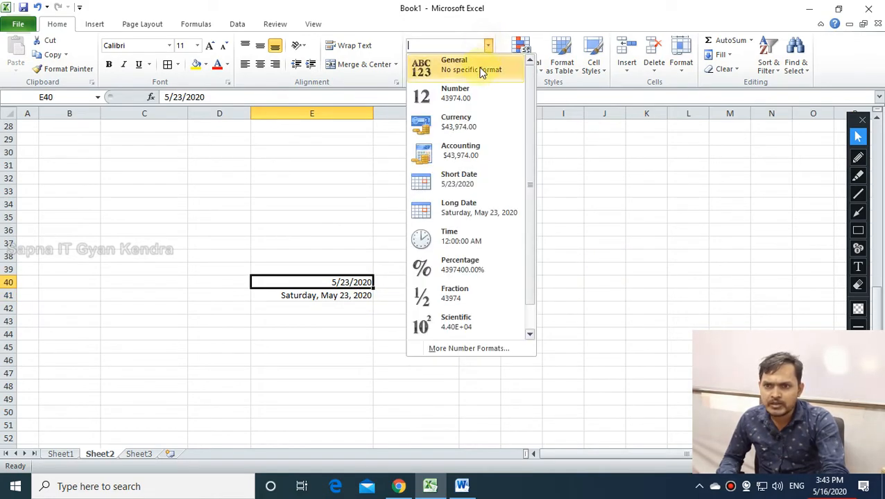
click(474, 93)
click(472, 254)
click(367, 283)
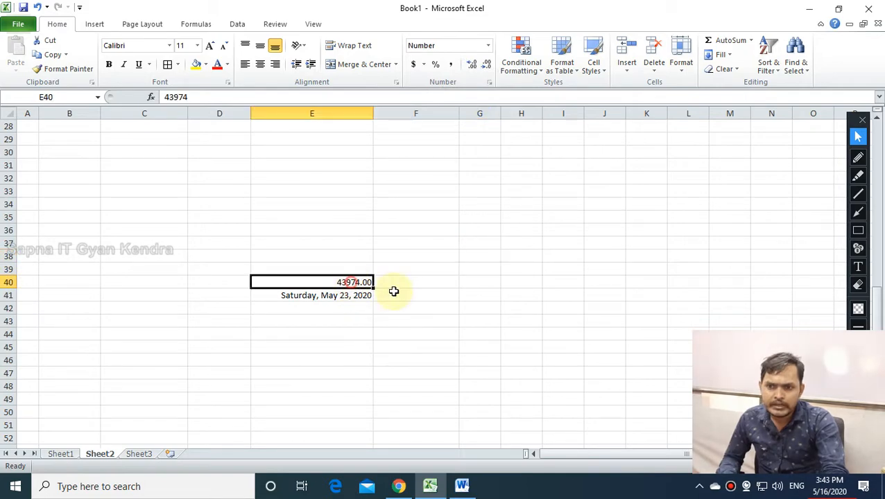
click(829, 485)
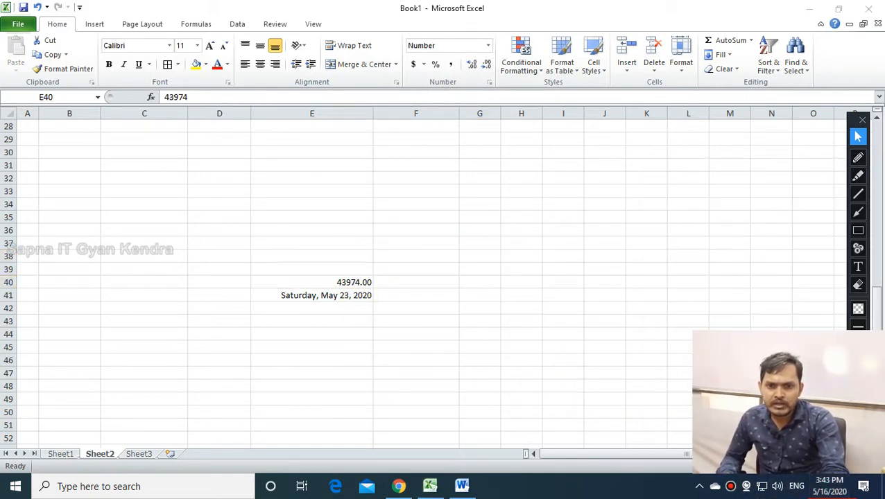
click(829, 485)
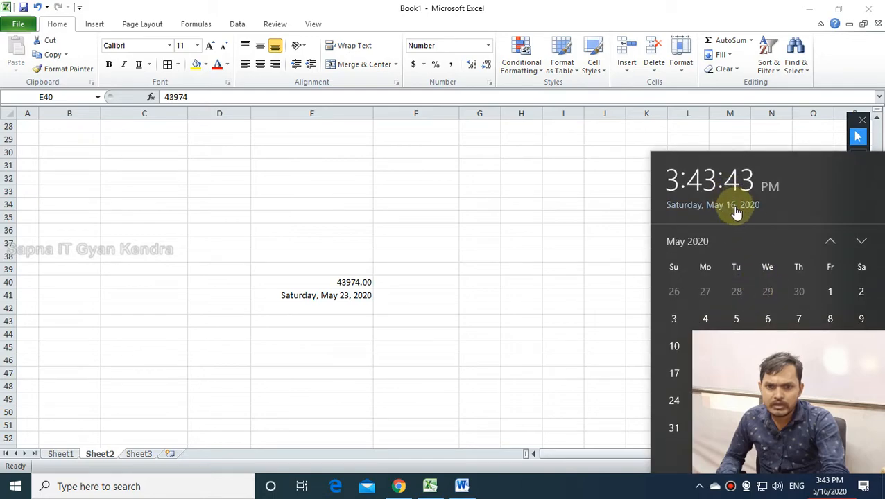
Page the taskbar calendar back by decades to 1920 and mark January 1, 1920.
click(701, 245)
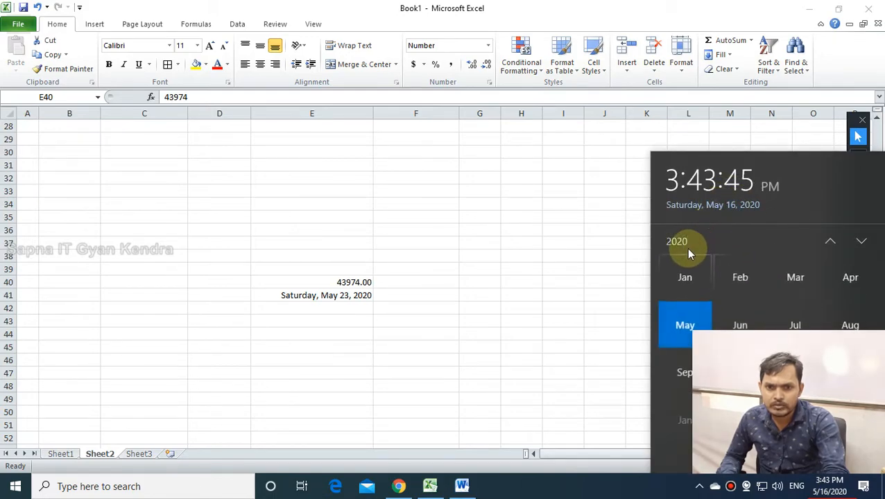
click(681, 241)
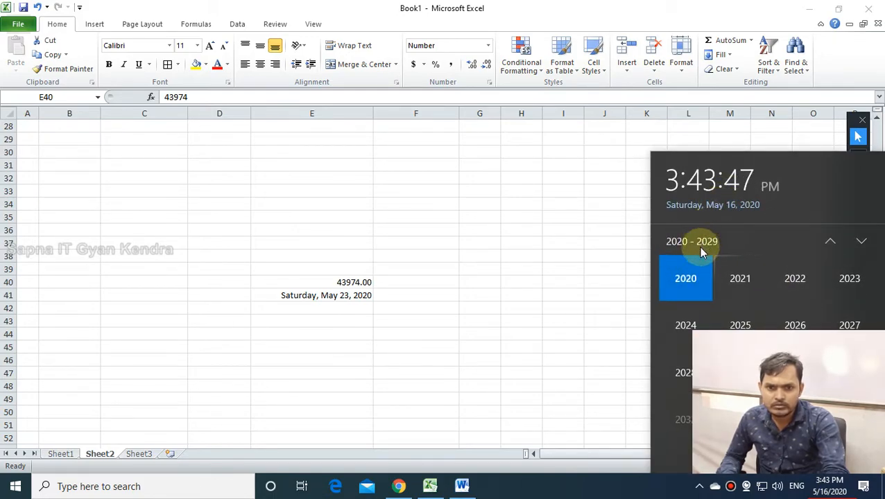
click(831, 240)
click(830, 242)
click(830, 243)
click(830, 243)
click(830, 243)
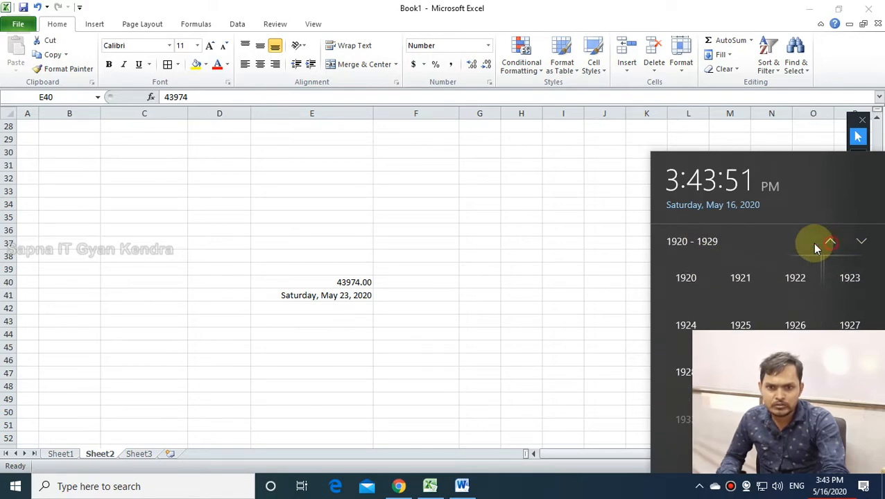
click(696, 278)
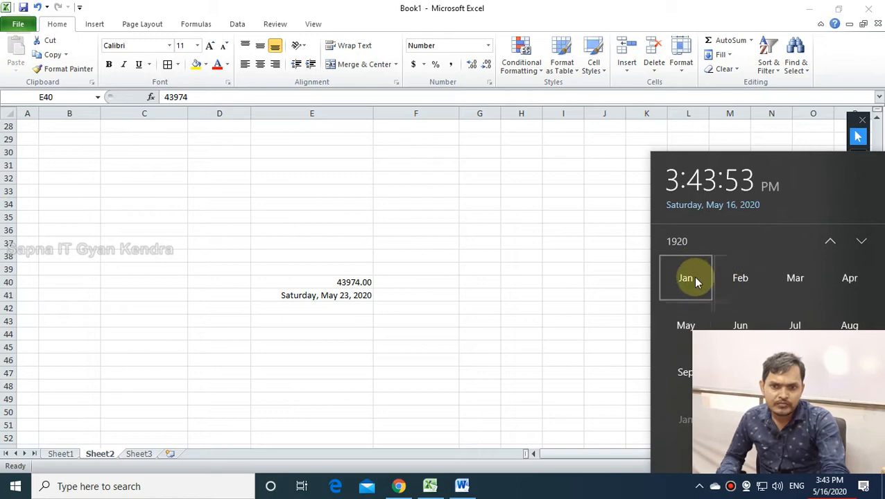
click(686, 281)
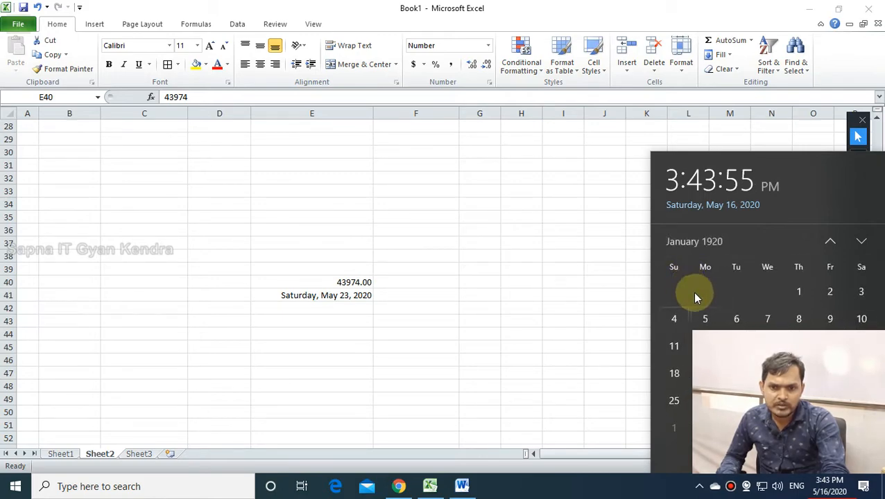
click(794, 294)
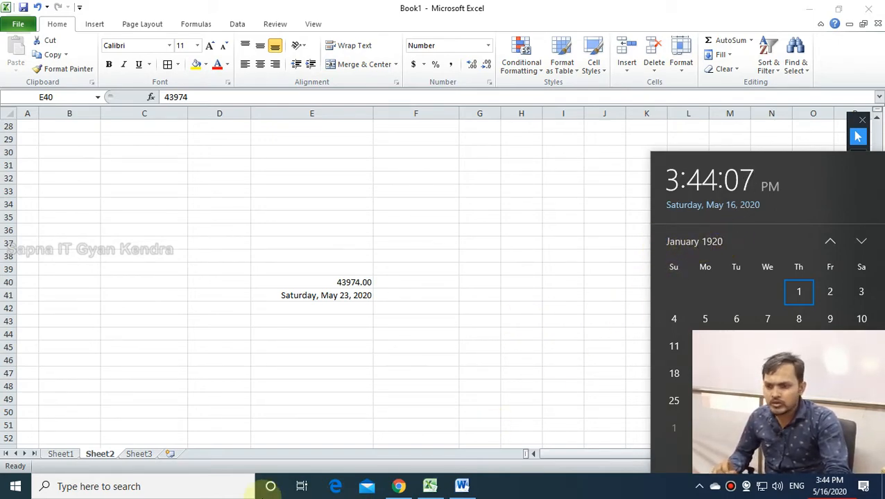
Launch Calculator by running calc from the Win+R dialog.
key(super)
key(super+r)
text(cacl)
key(BackSpace)
key(BackSpace)
text(lc)
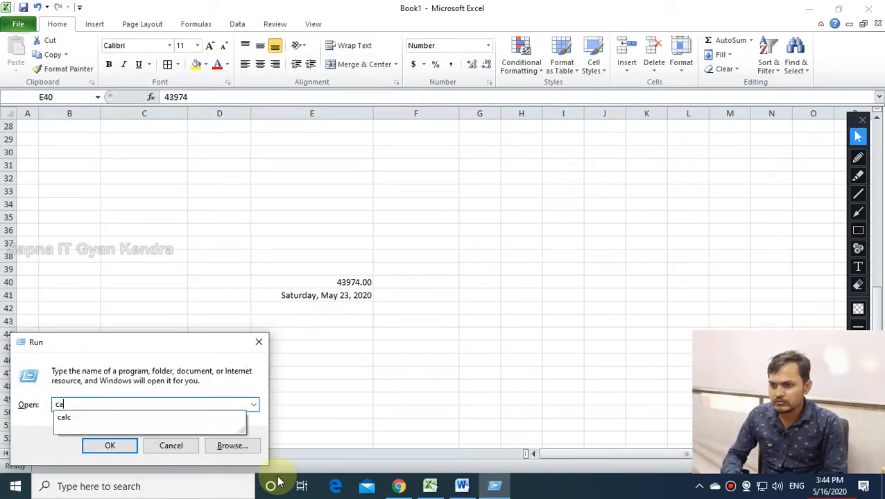
key(Return)
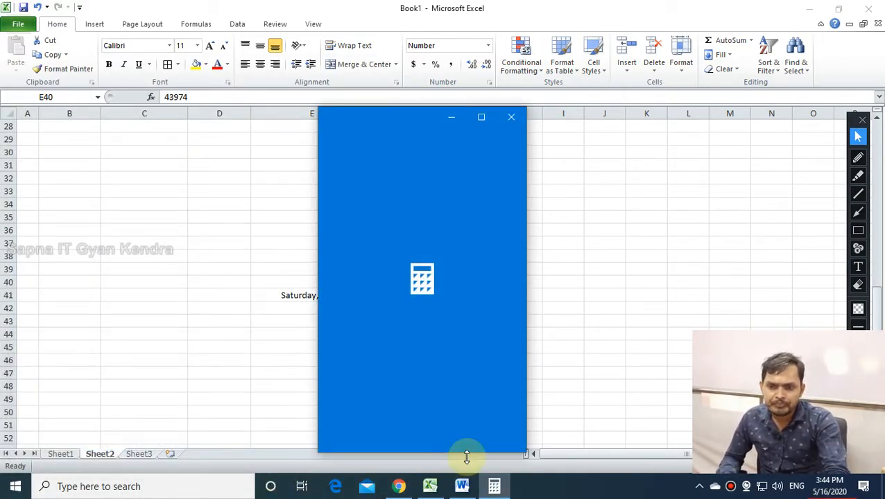
Move Calculator to the right and inspect the raw value 43974 in E40.
drag(369, 117, 605, 132)
click(336, 280)
double_click(336, 281)
Enter 5/16/2020 in E38 and set its format to General.
click(325, 259)
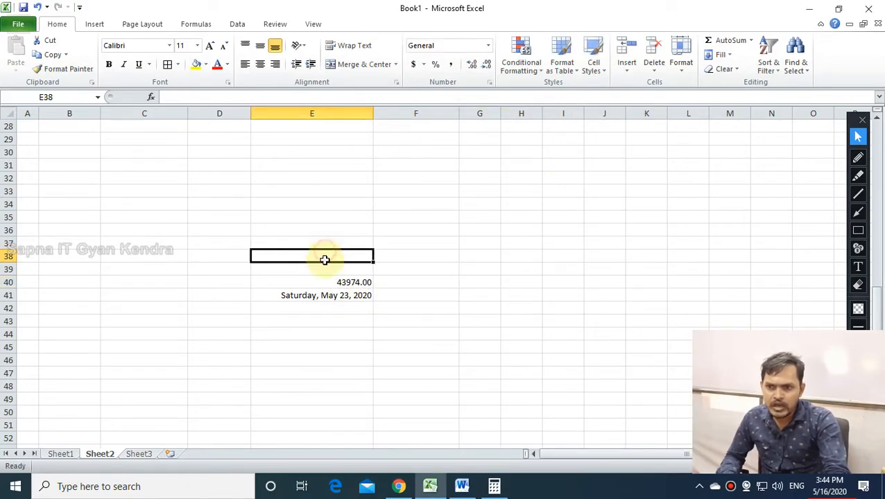
text(16/20)
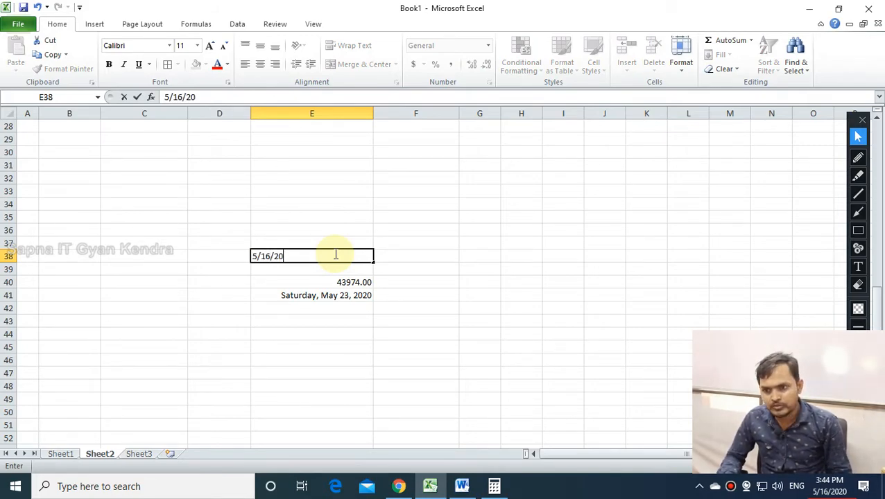
text(20)
key(Return)
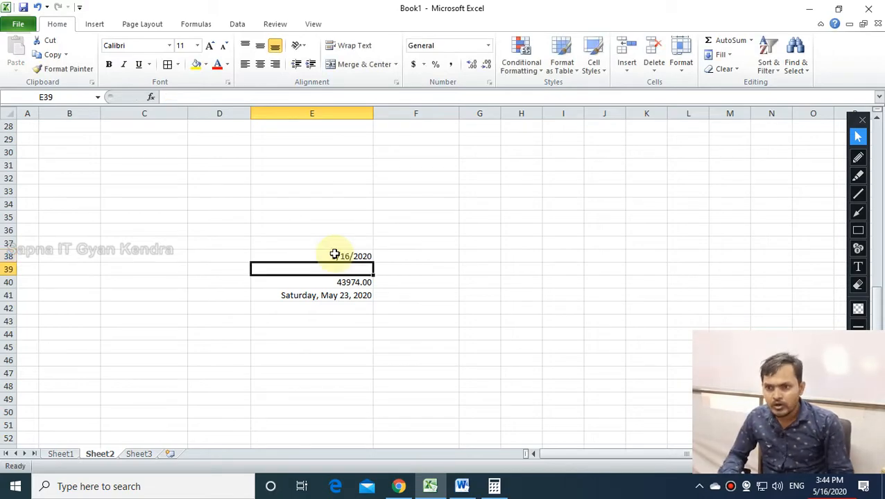
click(338, 255)
click(489, 47)
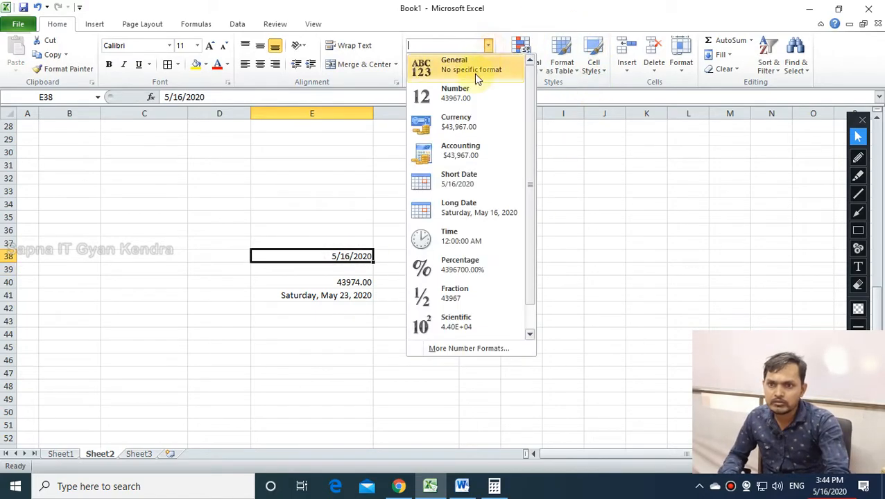
click(466, 69)
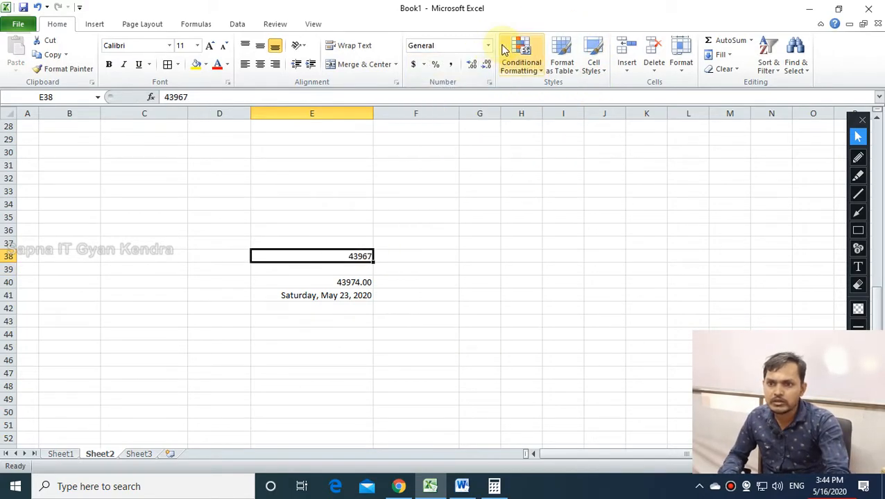
Try Number format on F35 and E38, then return E38 to General showing 43967.
click(447, 217)
click(489, 47)
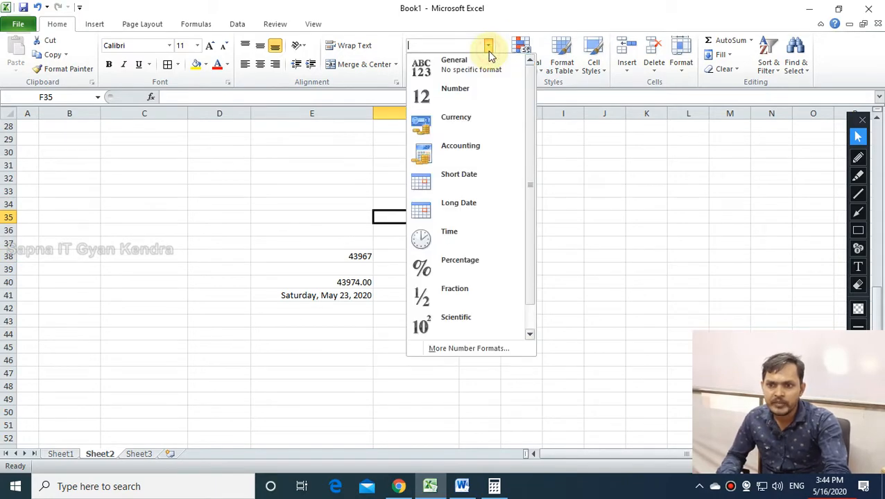
click(468, 104)
click(351, 261)
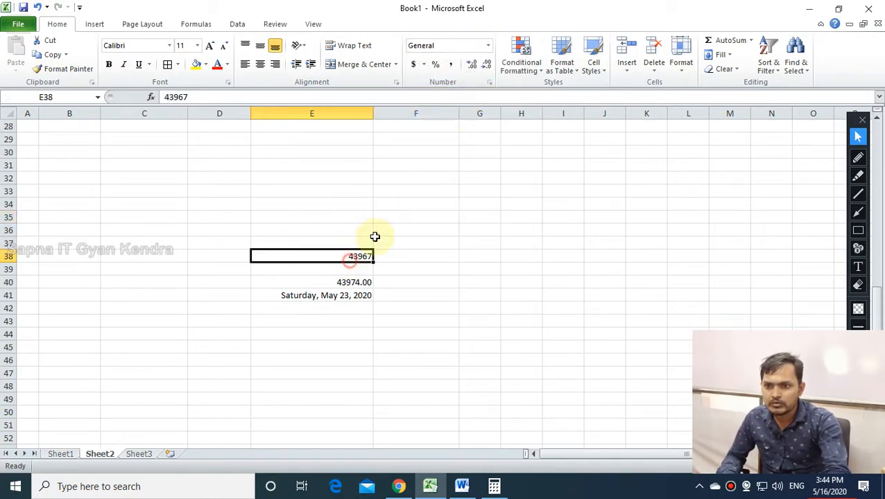
click(489, 46)
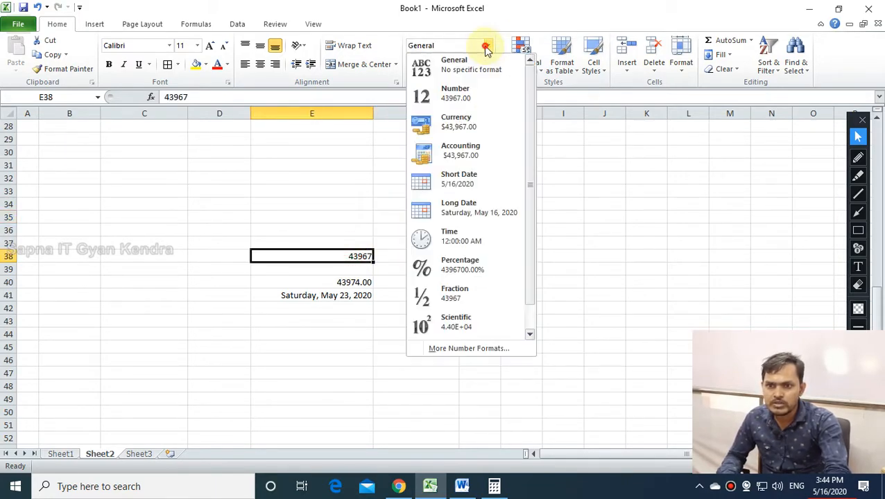
click(468, 104)
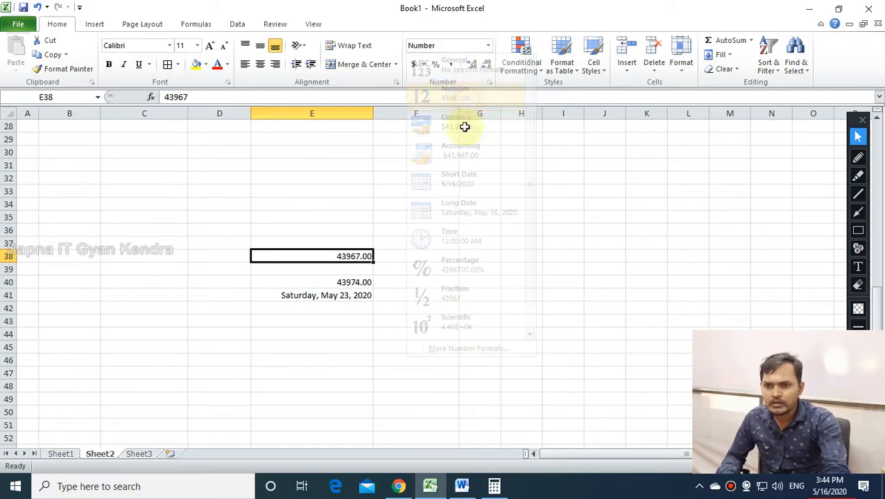
click(489, 45)
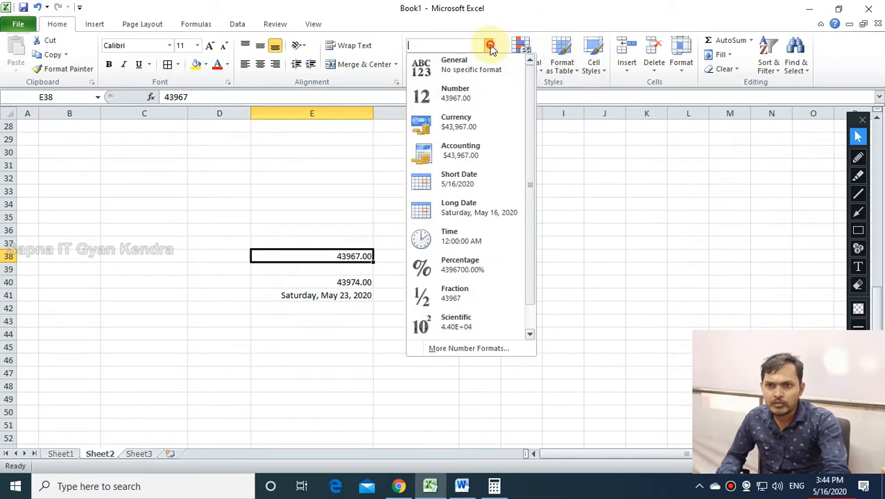
click(482, 70)
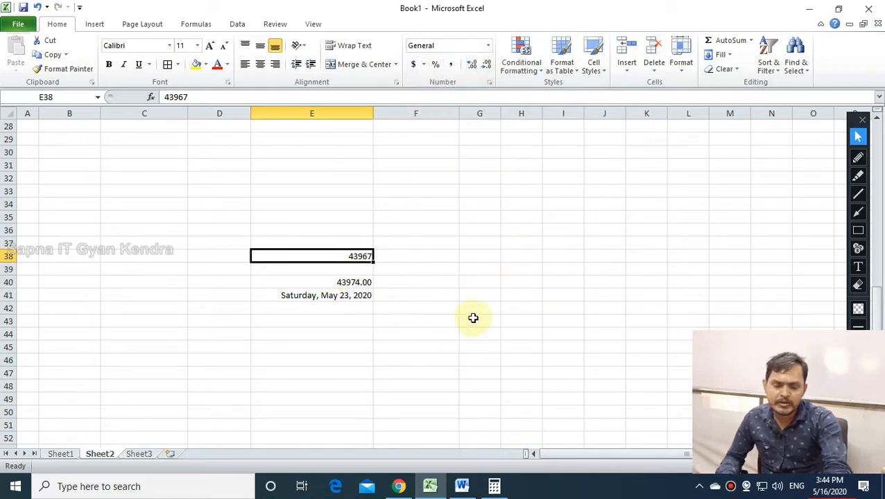
click(451, 259)
click(342, 257)
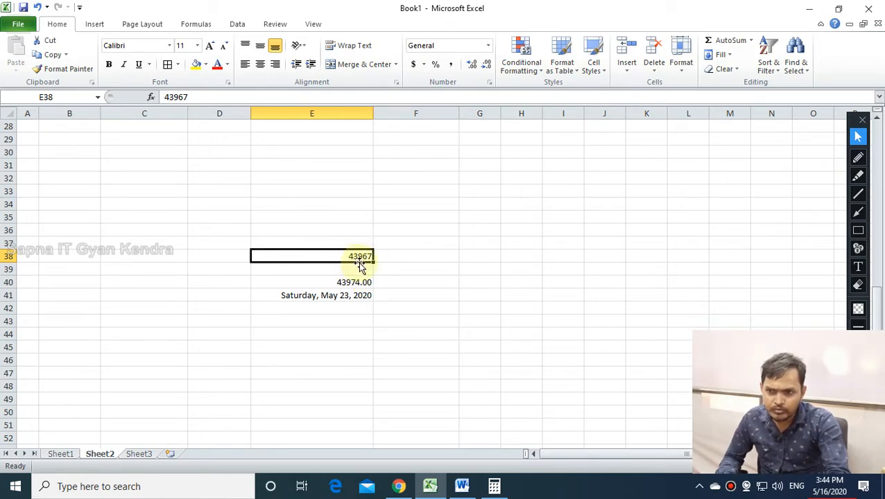
Switch Calculator to Date Calculation mode and position it beside column E.
key(alt+Tab)
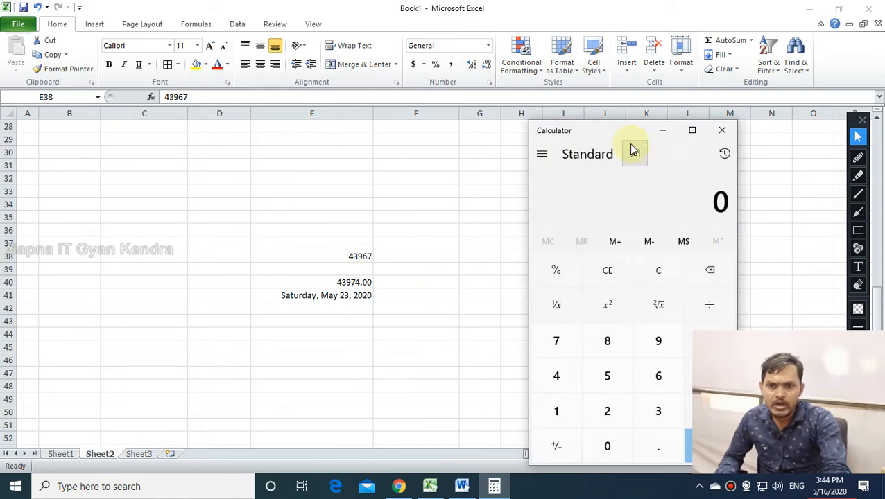
drag(614, 138, 271, 123)
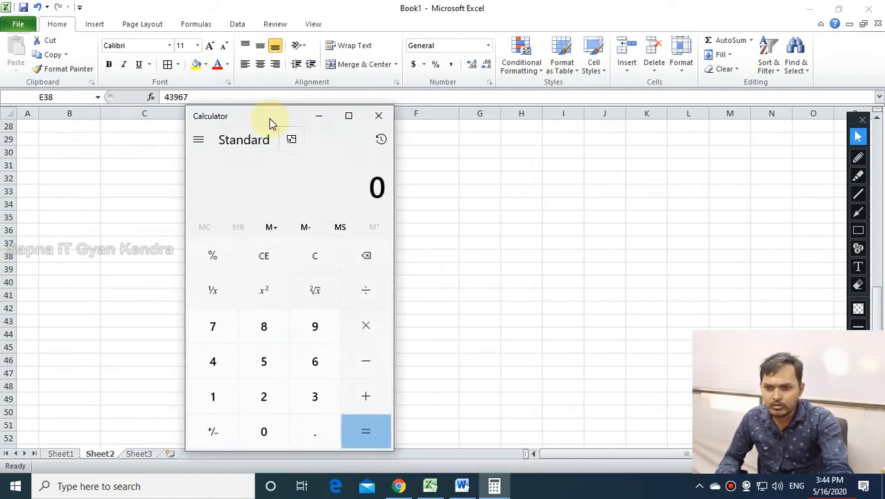
click(199, 142)
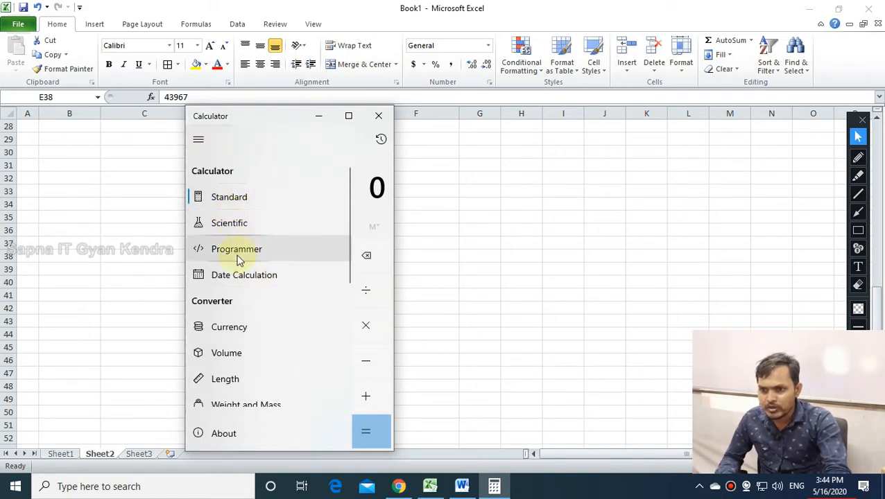
click(254, 276)
drag(274, 117, 145, 121)
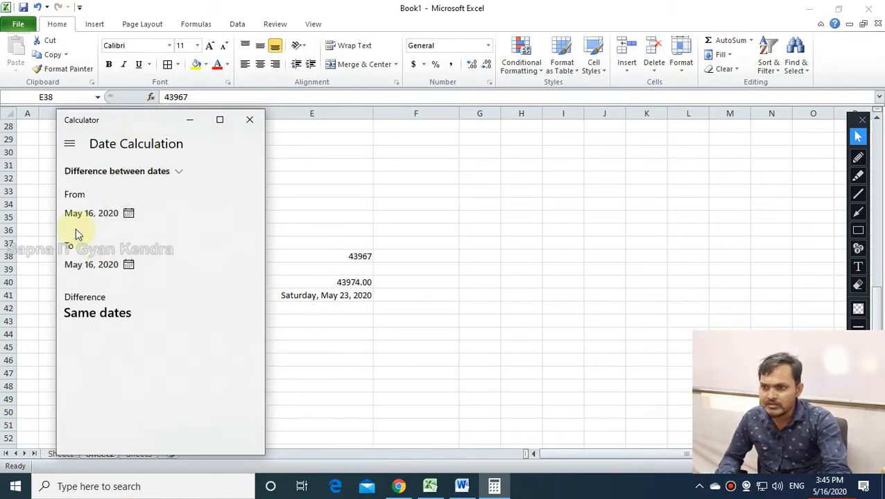
Set the From date to January 1, 1920, highlight the 36661-day result, and return to Excel.
click(89, 215)
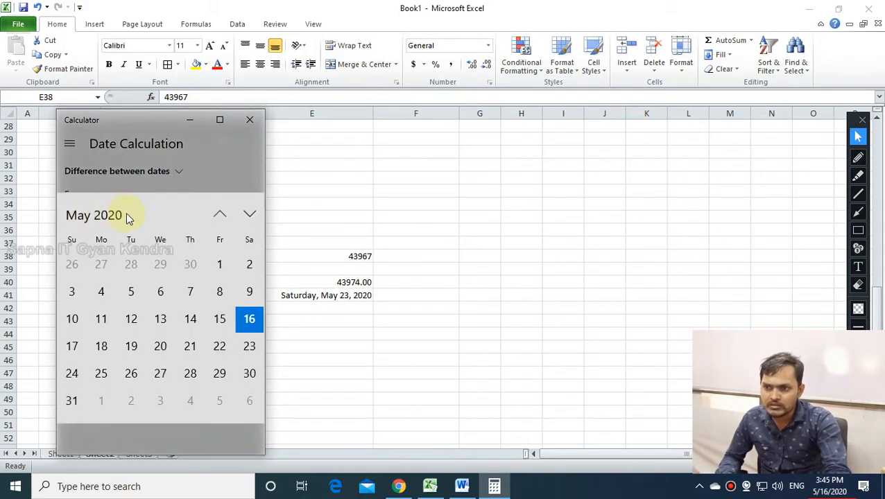
click(108, 216)
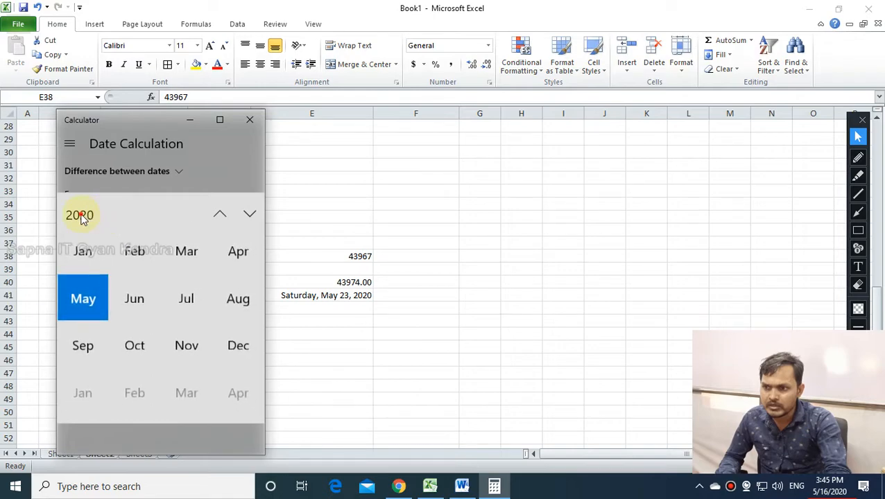
click(80, 215)
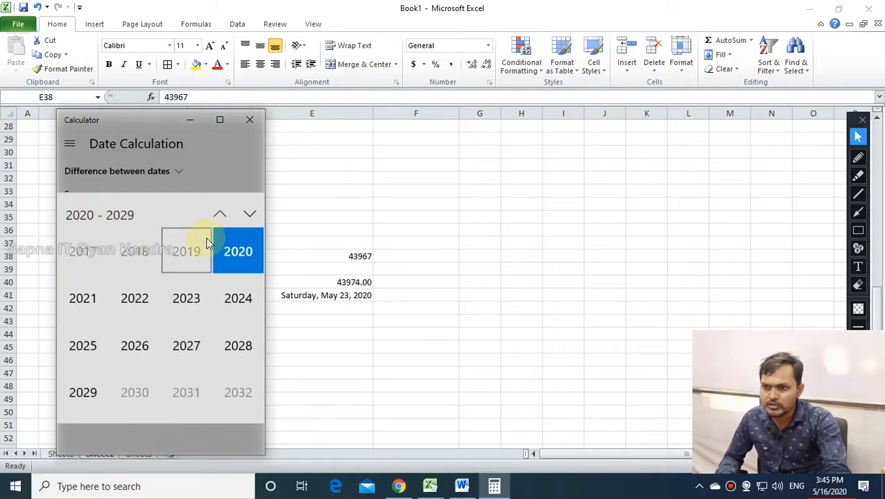
click(219, 215)
click(219, 215)
click(219, 215)
click(219, 215)
click(219, 215)
triple_click(217, 216)
triple_click(218, 215)
triple_click(218, 216)
triple_click(218, 215)
triple_click(218, 215)
triple_click(217, 215)
double_click(217, 216)
triple_click(217, 216)
double_click(218, 216)
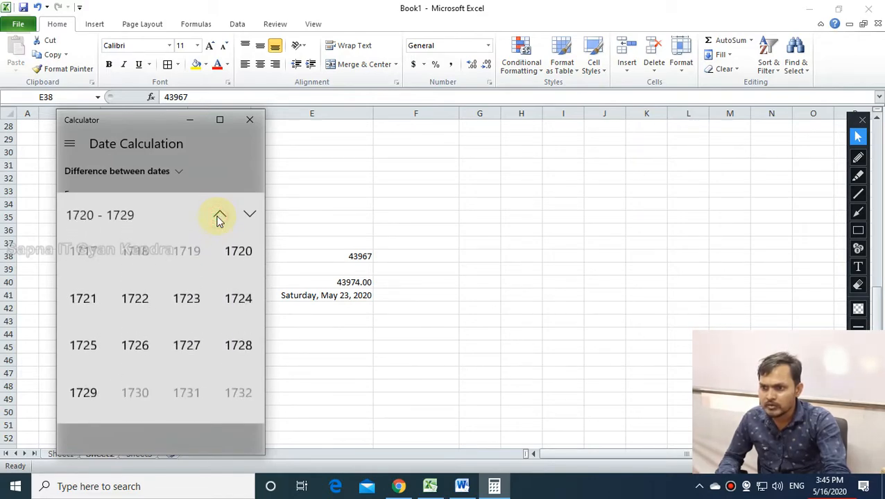
double_click(246, 216)
triple_click(246, 217)
double_click(245, 217)
click(245, 217)
click(245, 217)
triple_click(246, 217)
triple_click(245, 217)
triple_click(245, 217)
click(245, 217)
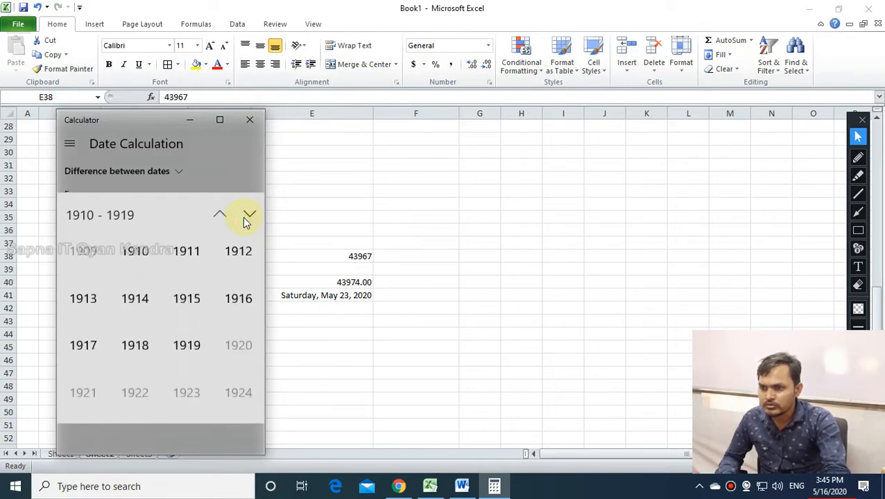
click(234, 345)
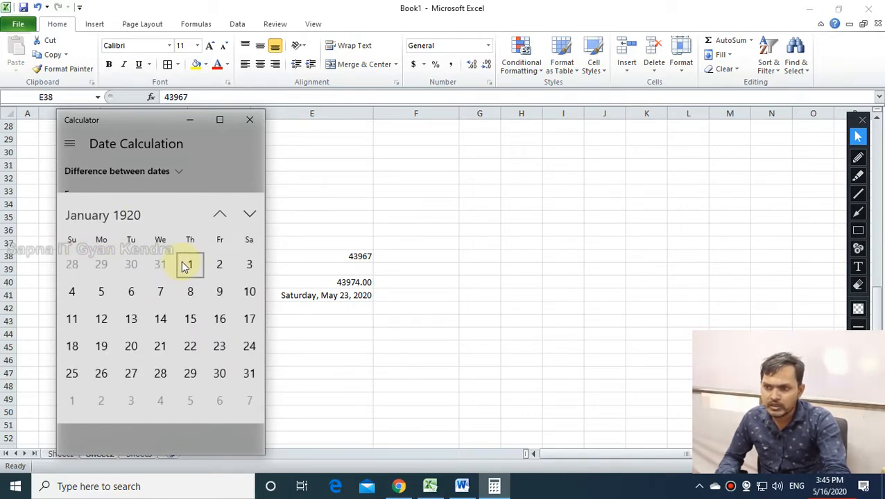
click(200, 274)
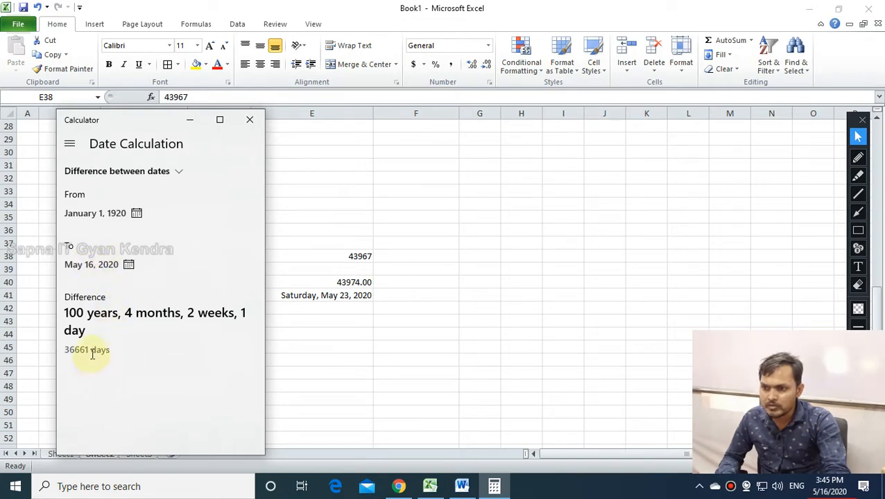
drag(88, 351, 65, 352)
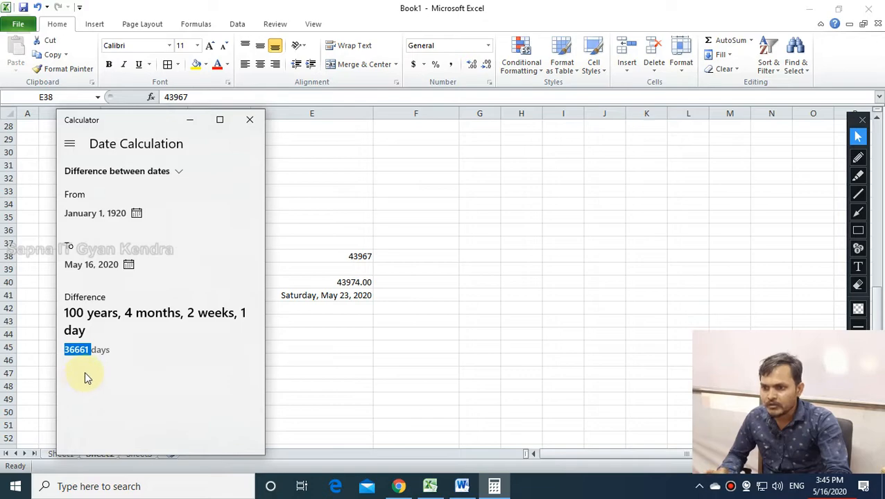
click(356, 256)
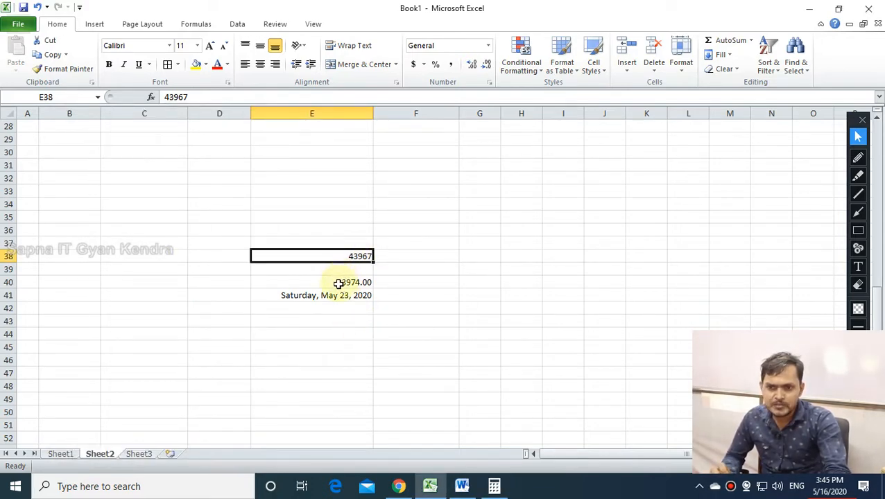
Compare E40 (43974.00) with E38 (43967), then bring Calculator's 36661-day result forward.
click(339, 283)
click(355, 257)
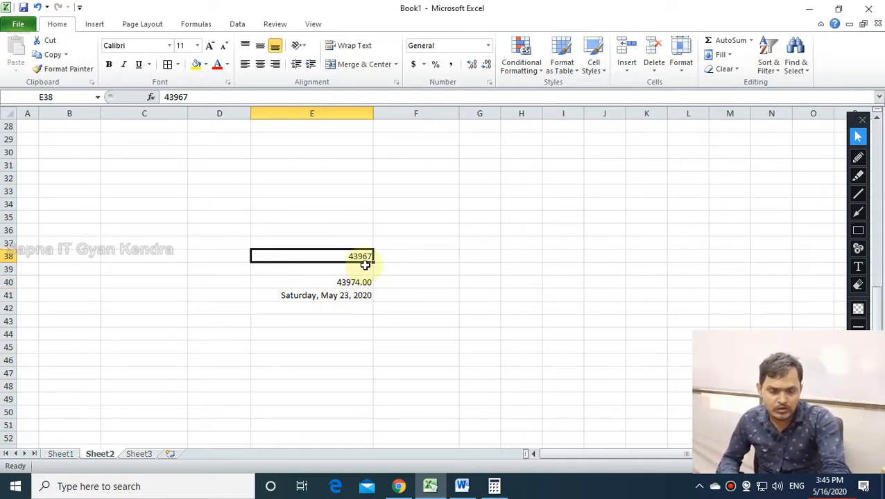
click(492, 490)
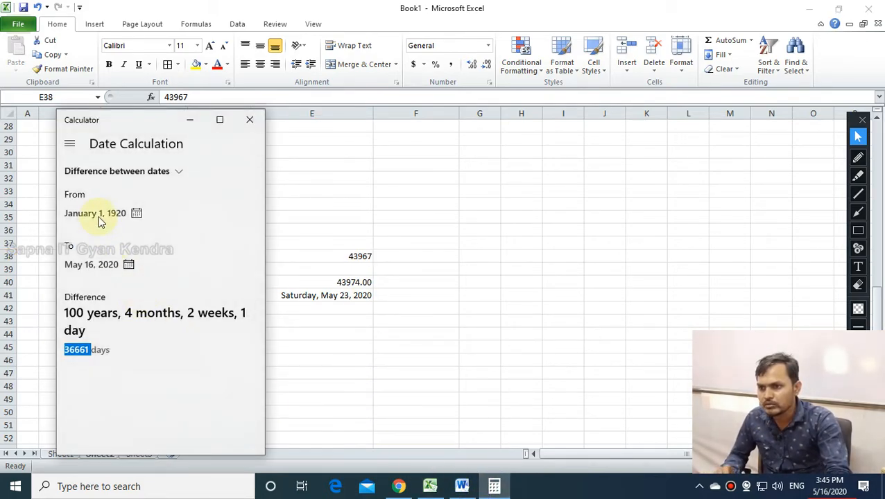
Page the Calculator's From-date calendar back month by month to July 1917.
click(93, 351)
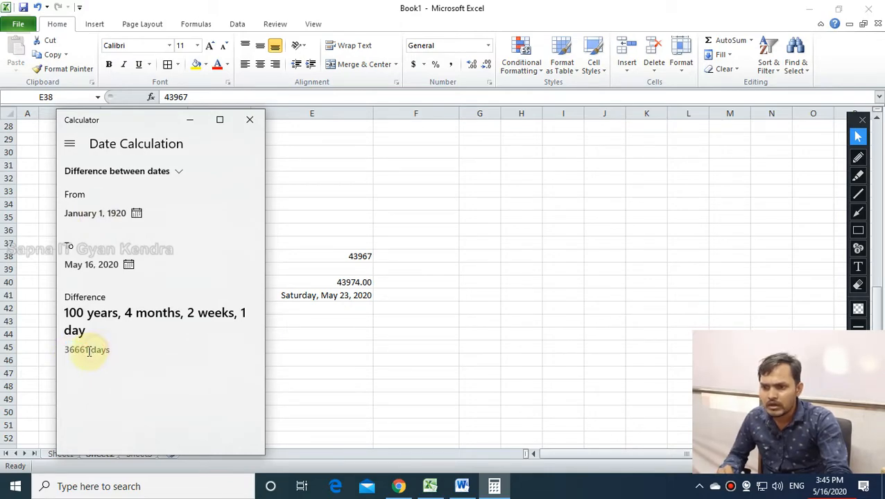
click(115, 215)
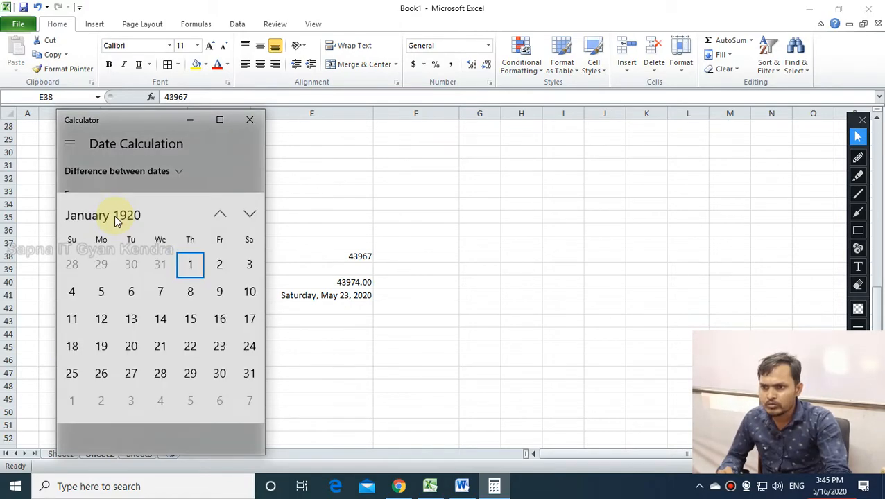
click(219, 215)
click(219, 215)
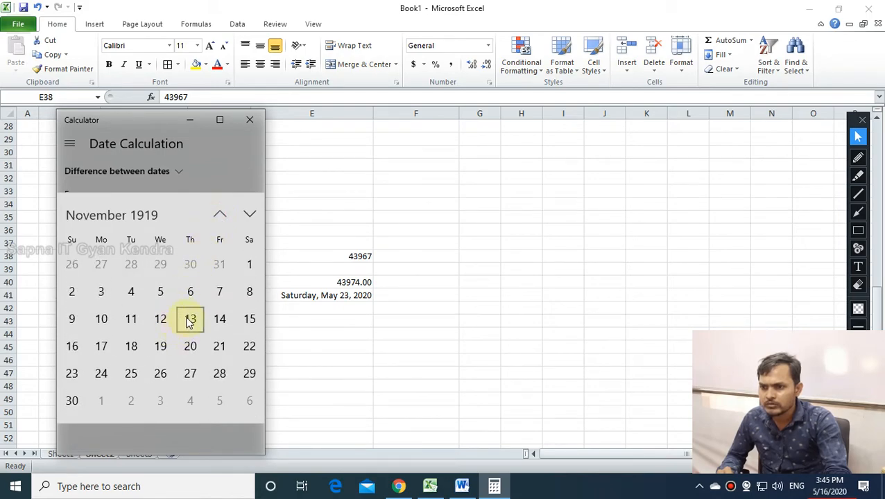
click(219, 216)
click(220, 215)
click(219, 215)
click(219, 215)
click(219, 215)
double_click(219, 216)
double_click(219, 215)
double_click(219, 215)
double_click(219, 215)
click(219, 215)
double_click(220, 215)
click(220, 215)
double_click(220, 215)
double_click(220, 215)
click(219, 215)
double_click(220, 215)
click(220, 215)
double_click(220, 215)
click(220, 215)
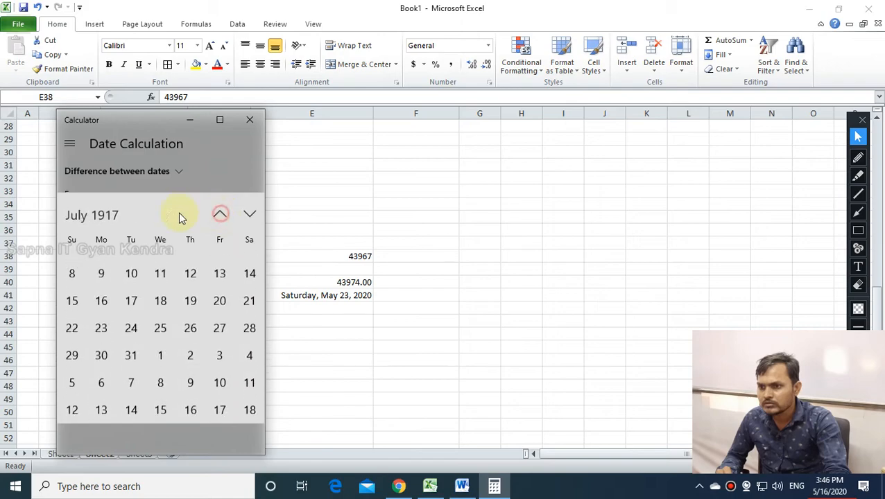
Jump back by decades and set the start date to January 1, 1820.
click(97, 215)
click(95, 219)
click(219, 215)
click(220, 216)
click(220, 216)
double_click(219, 216)
click(219, 217)
double_click(219, 216)
double_click(220, 216)
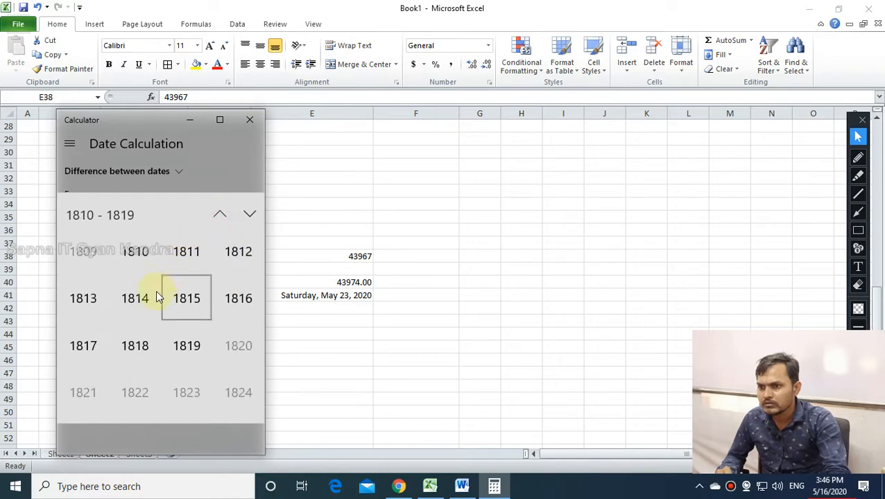
click(223, 346)
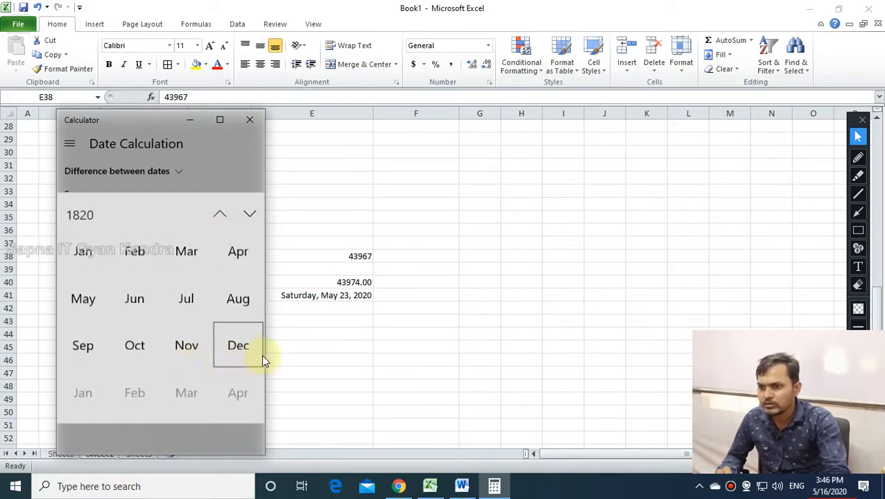
click(103, 261)
click(246, 271)
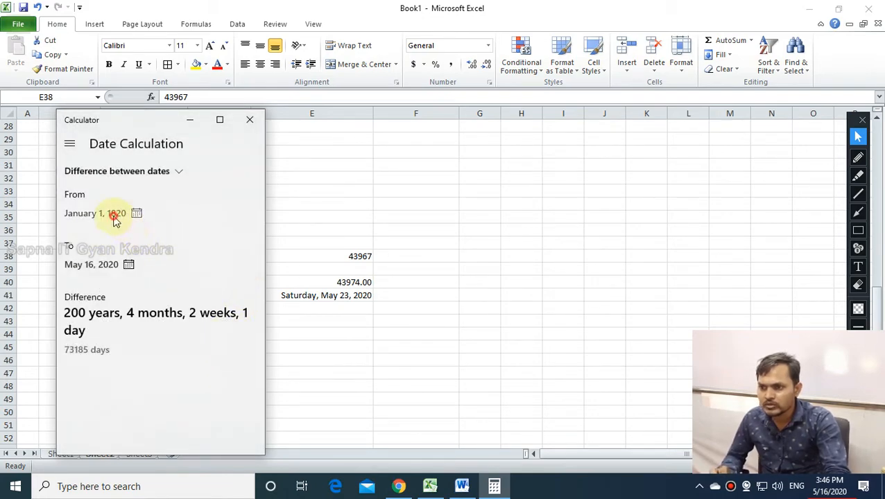
Move the start date forward to March 30, 1821.
click(116, 217)
click(250, 213)
click(250, 214)
click(250, 214)
click(250, 214)
click(249, 213)
click(249, 214)
click(248, 214)
click(249, 213)
click(248, 213)
click(249, 214)
click(249, 213)
click(249, 213)
click(248, 213)
click(248, 214)
click(219, 375)
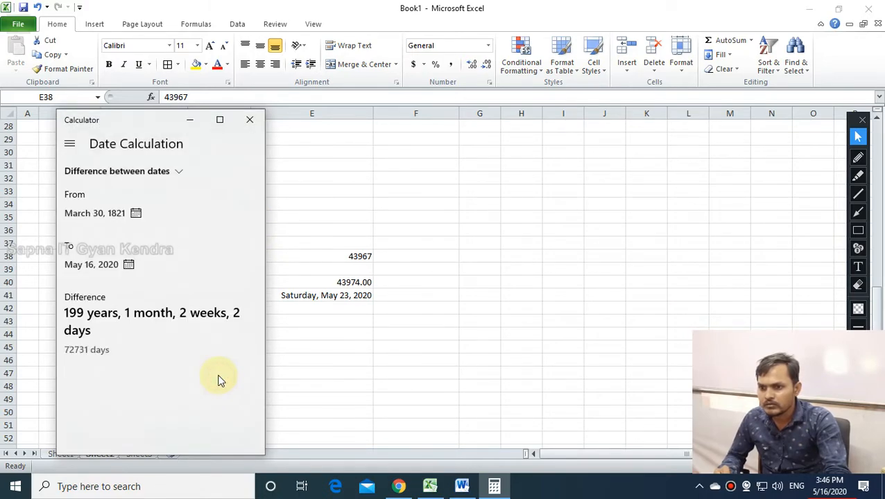
Set the start date to July 19, 1827, giving 70429 days to May 16, 2020.
click(118, 215)
click(117, 219)
click(82, 216)
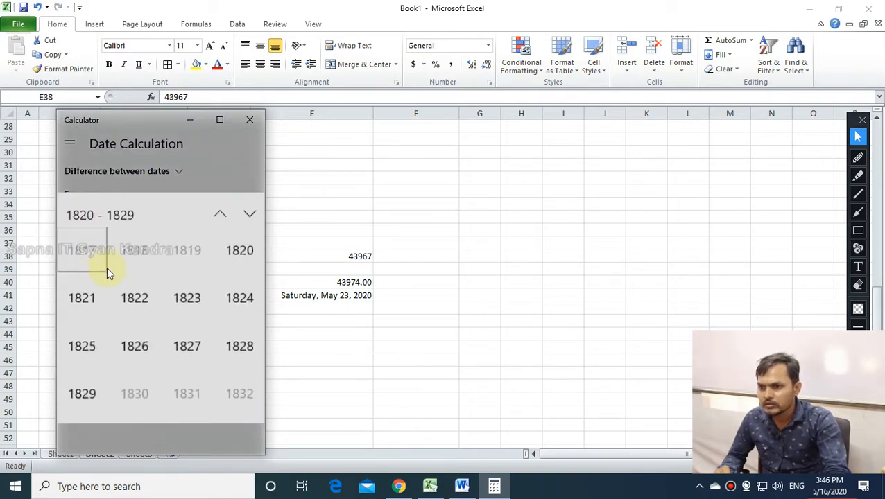
click(200, 358)
click(188, 310)
click(190, 317)
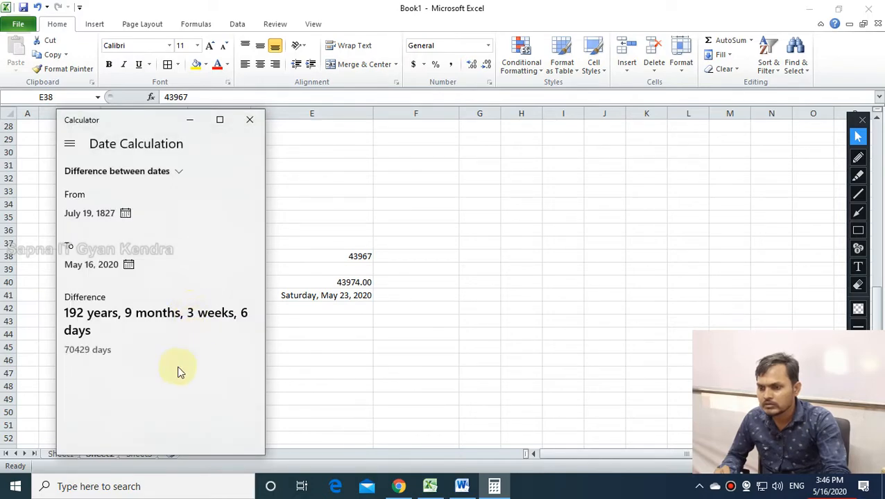
Back in Excel, select E40 (43974.00), then F50, then E38 to show 43967.
key(alt+Tab)
click(359, 283)
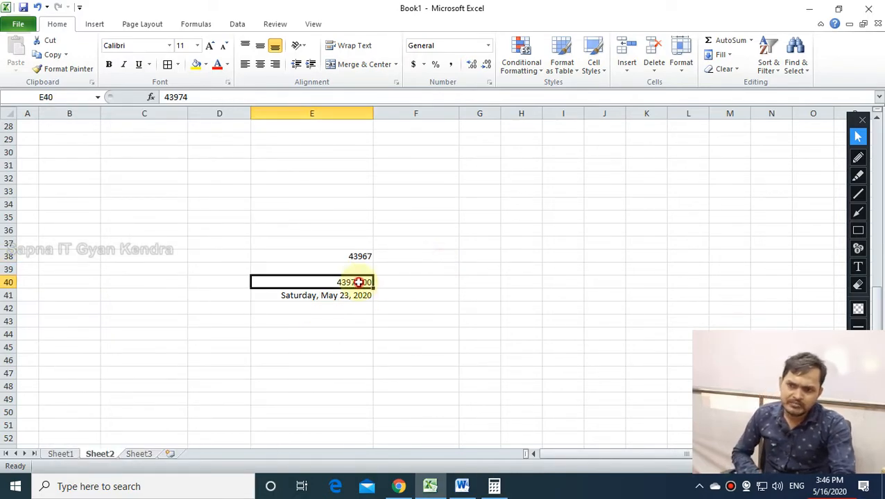
click(64, 68)
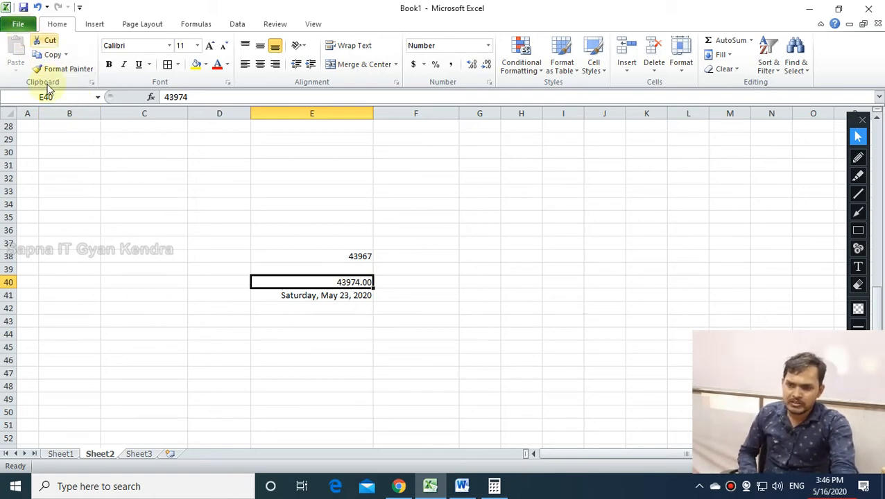
click(403, 412)
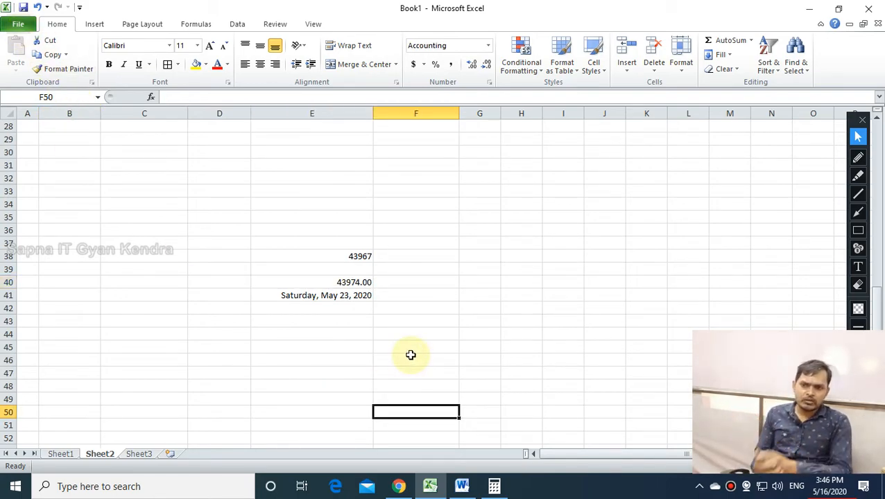
click(345, 255)
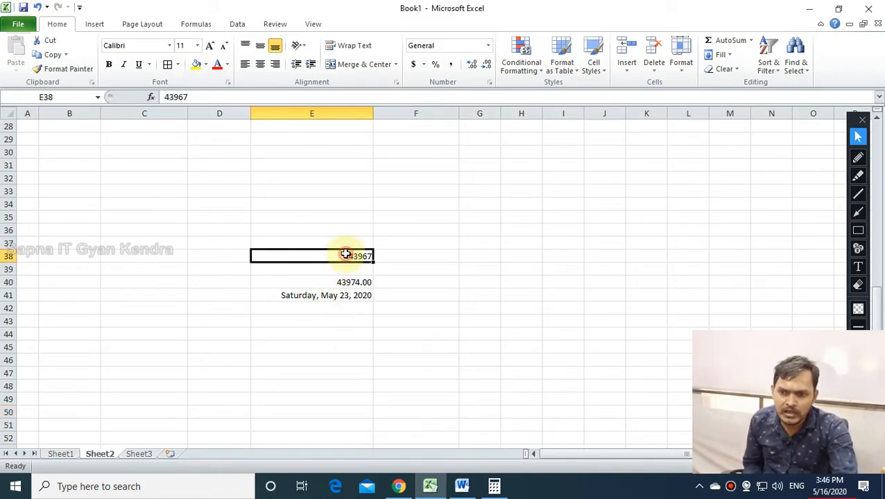
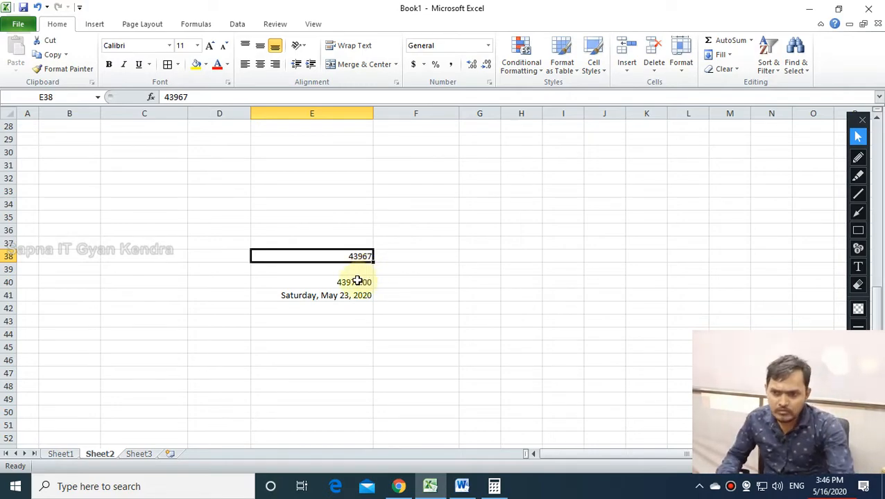
Clear the leftover values in E38:E40.
click(356, 281)
drag(348, 255, 345, 282)
key(Delete)
click(501, 260)
Format the long date in E41 as Number so it shows 43974.00.
click(346, 293)
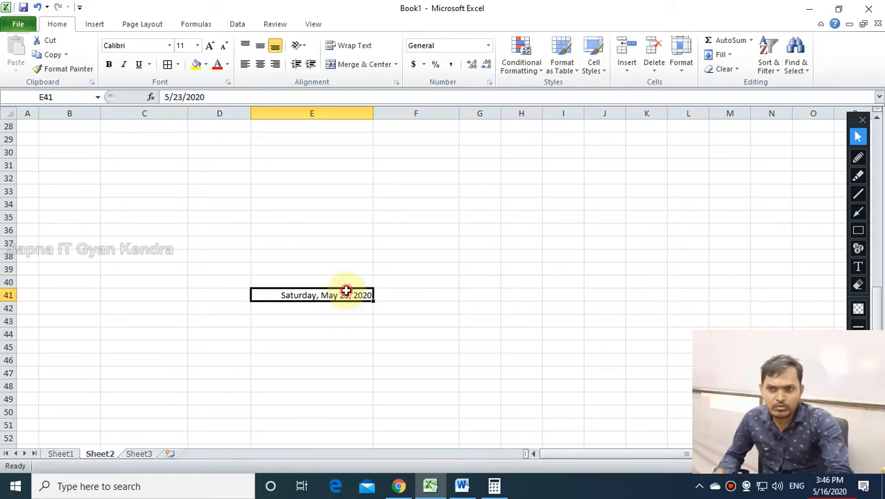
click(487, 45)
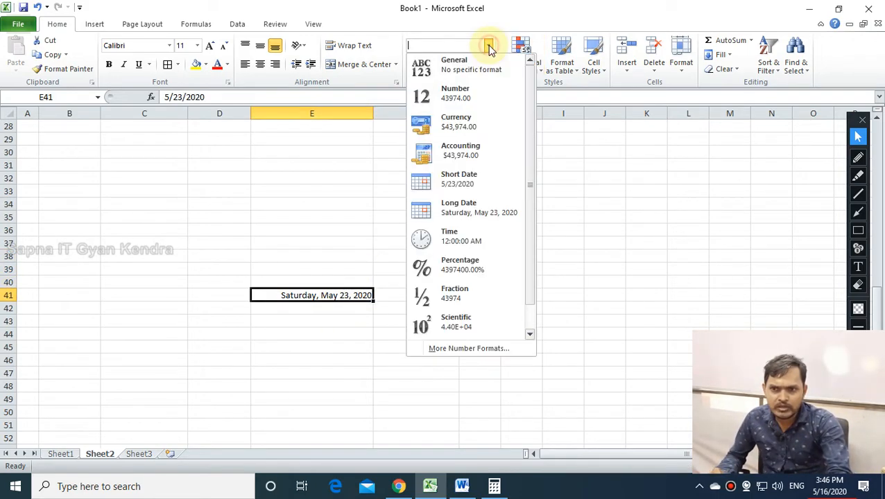
click(476, 94)
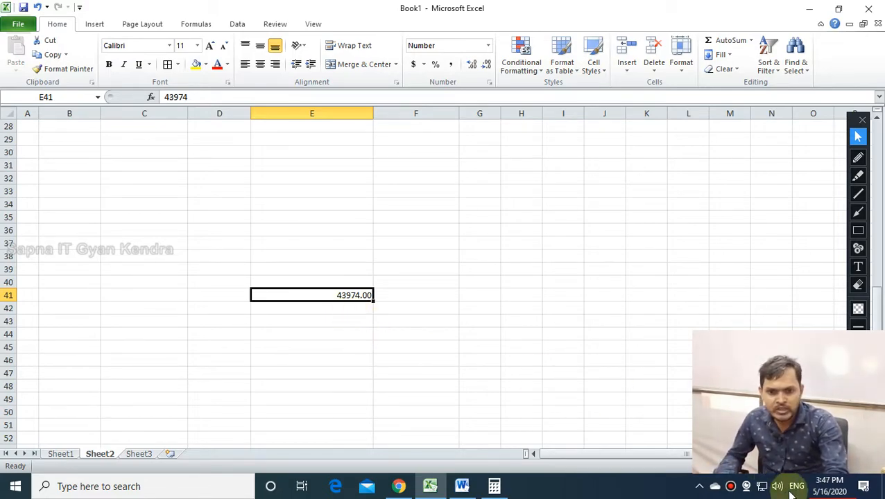
click(830, 486)
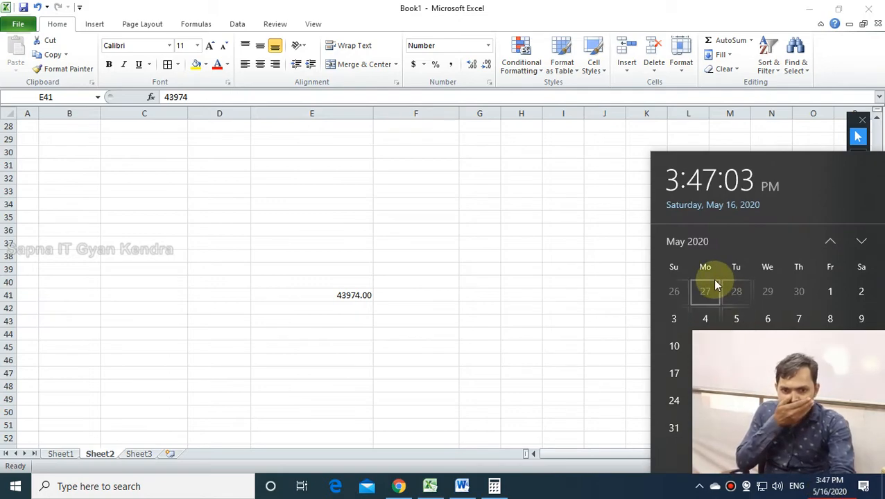
Page the Windows calendar flyout back to the 1920–1929 decade, then close it.
click(685, 243)
click(683, 249)
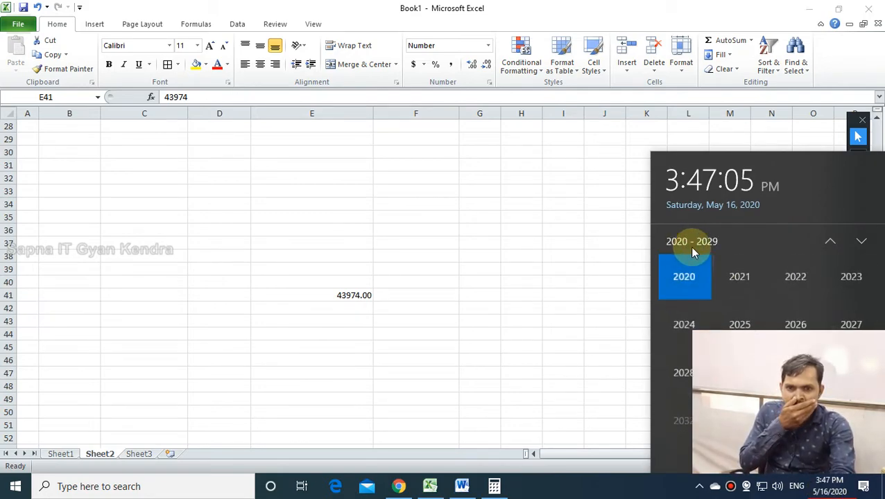
click(833, 243)
click(832, 243)
click(832, 242)
click(832, 243)
click(832, 243)
click(833, 243)
click(832, 242)
click(832, 243)
click(832, 243)
click(833, 243)
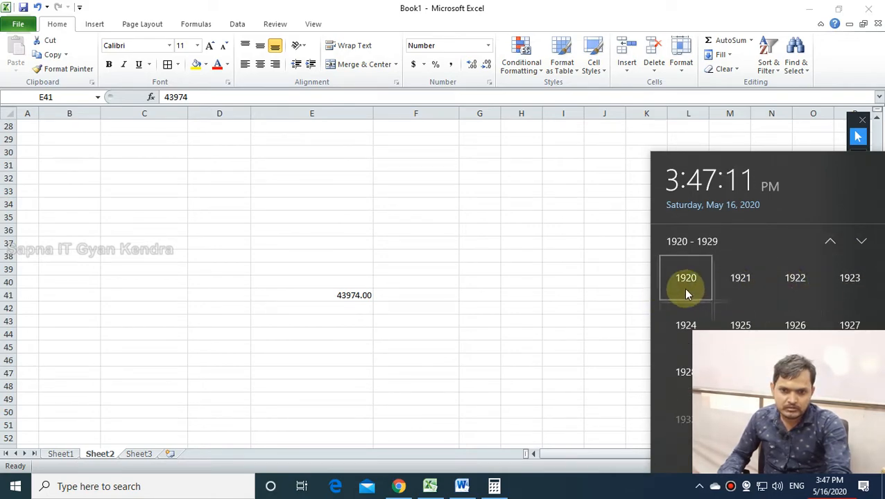
click(823, 459)
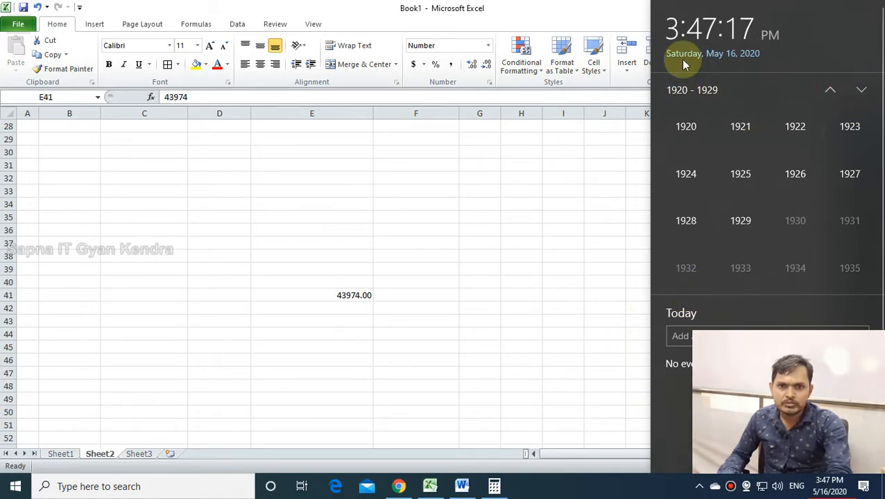
click(480, 202)
Try Short Date on 43974 in E41, then revert it to Number.
click(433, 291)
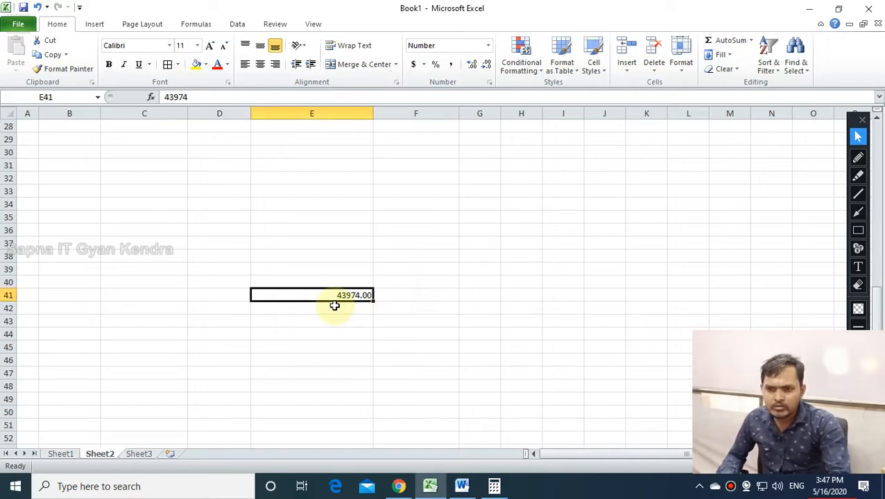
click(329, 319)
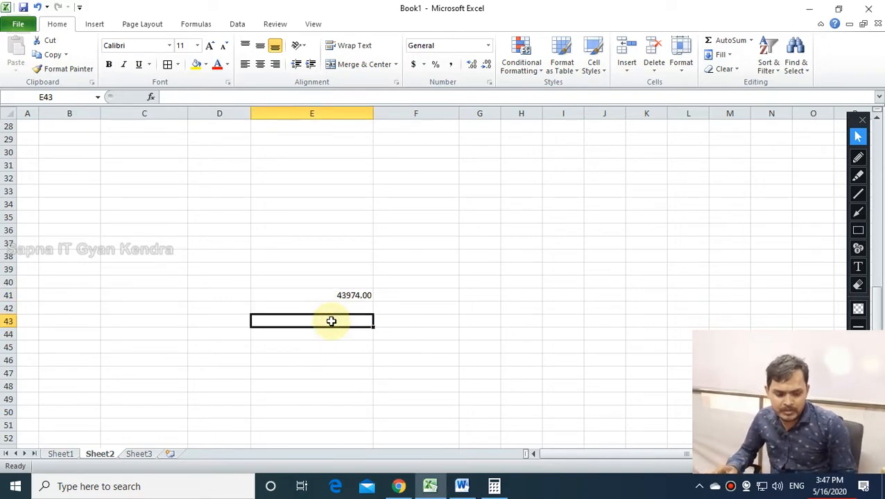
click(356, 294)
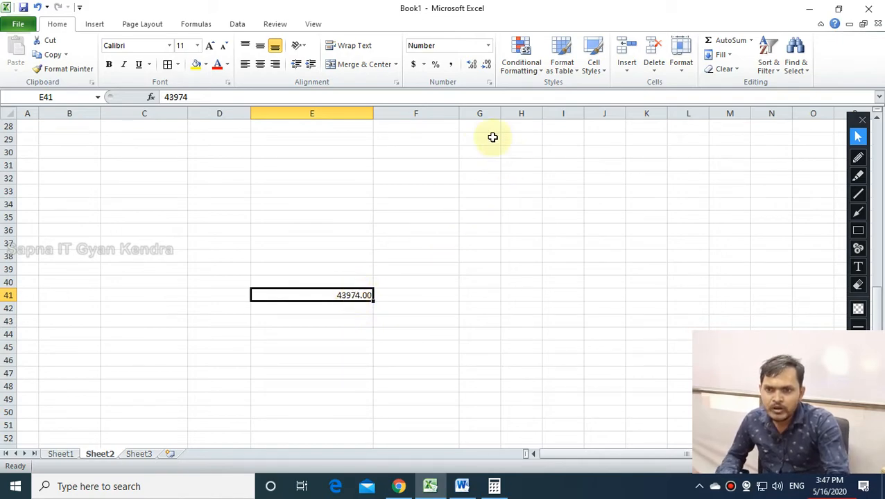
click(487, 47)
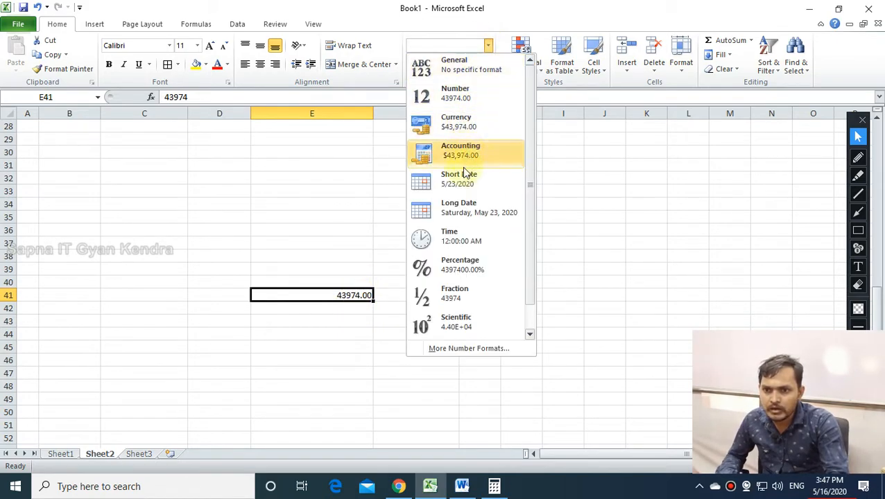
click(460, 182)
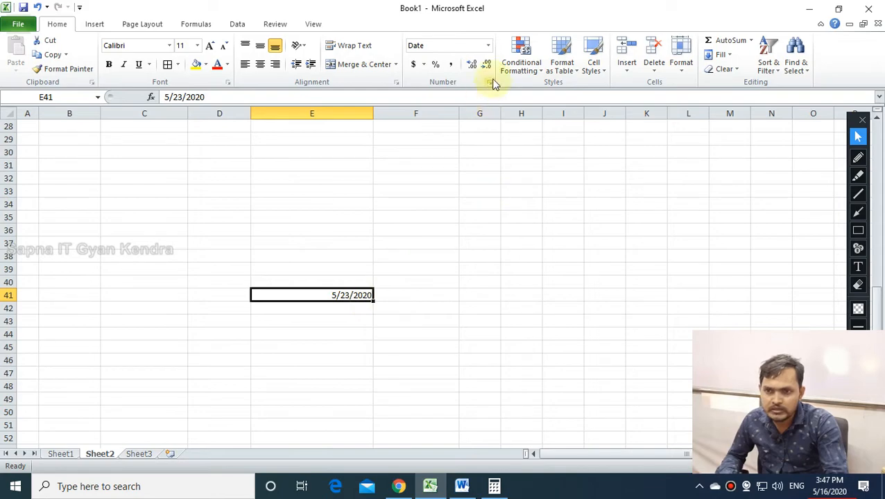
click(487, 46)
click(473, 90)
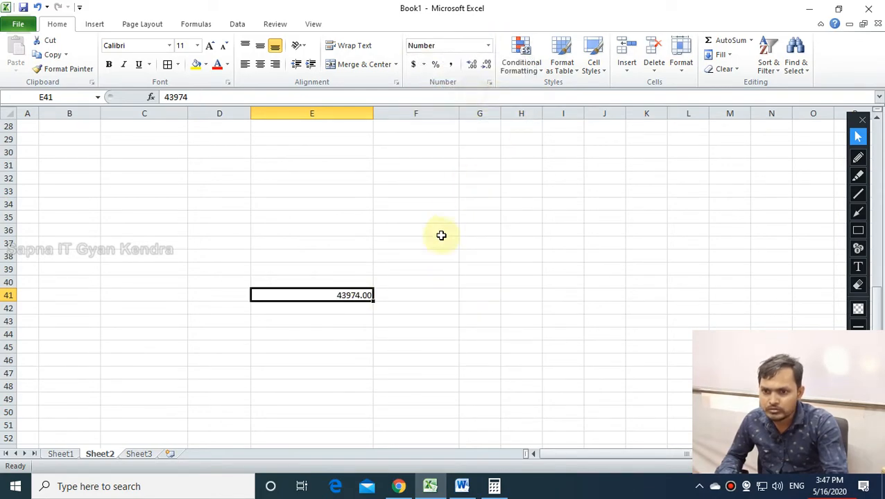
Enter 43975 in E42; format E41 as Short Date and E42 as Long Date.
click(348, 310)
text(4)
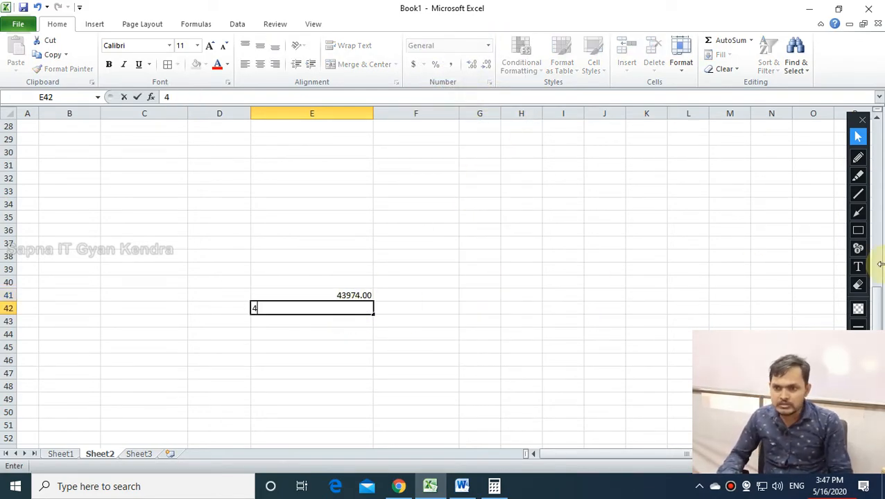
text(3975)
key(Return)
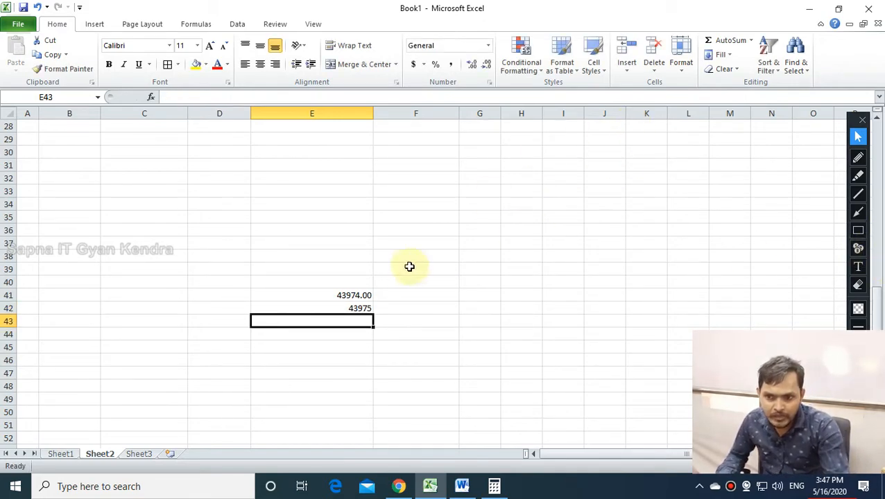
click(346, 294)
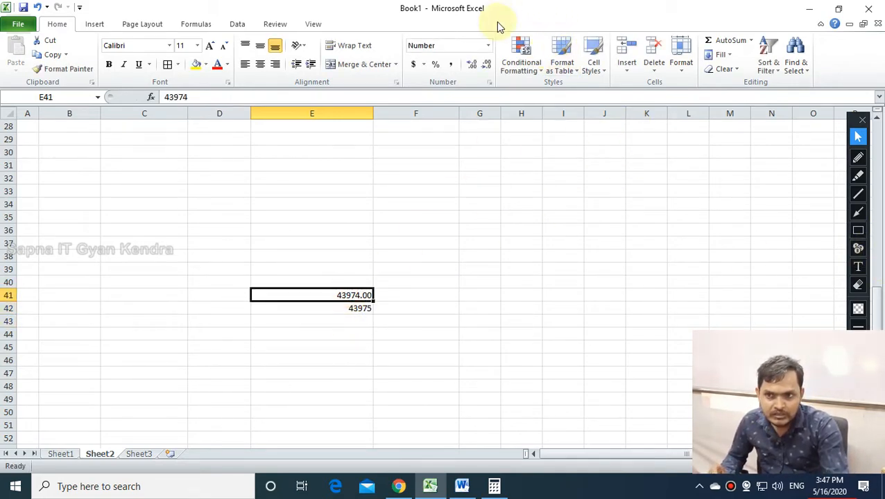
click(487, 45)
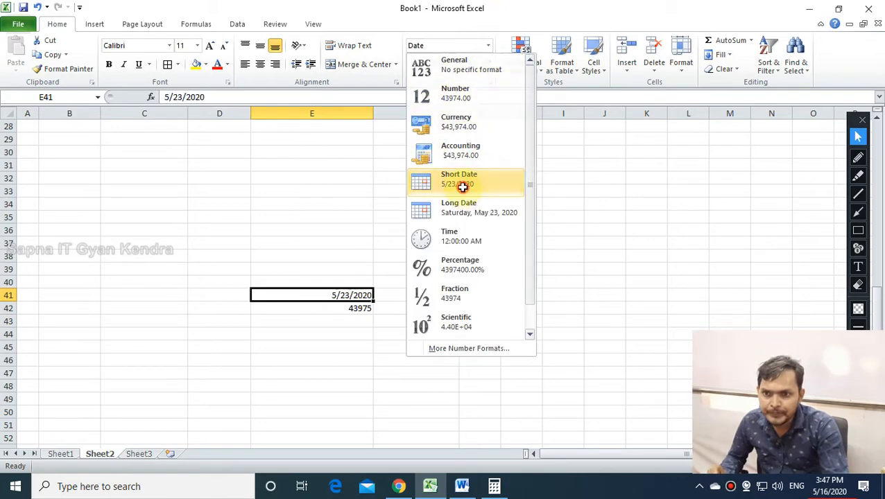
click(463, 186)
click(352, 308)
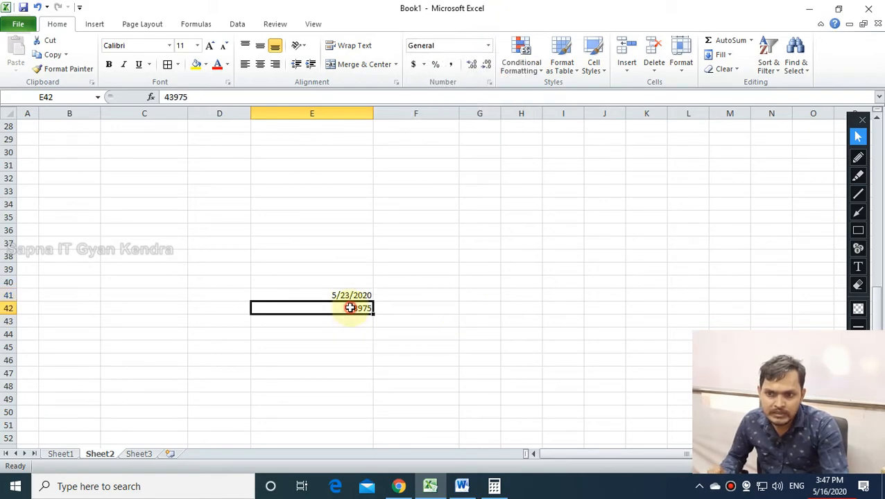
click(486, 48)
click(469, 217)
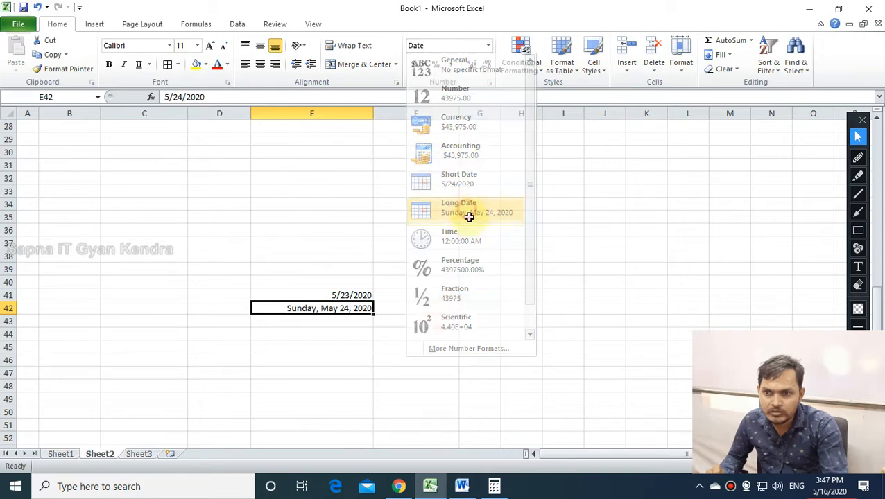
Delete both dates by clearing E37:E44.
click(348, 362)
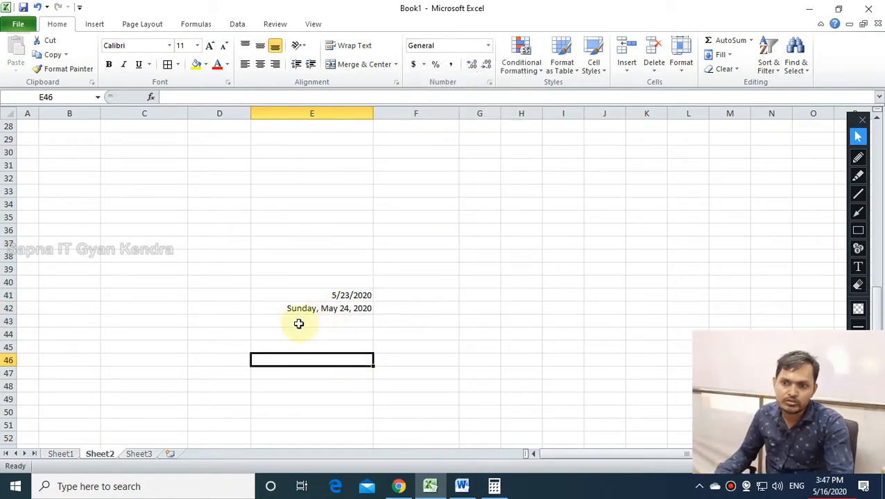
click(351, 332)
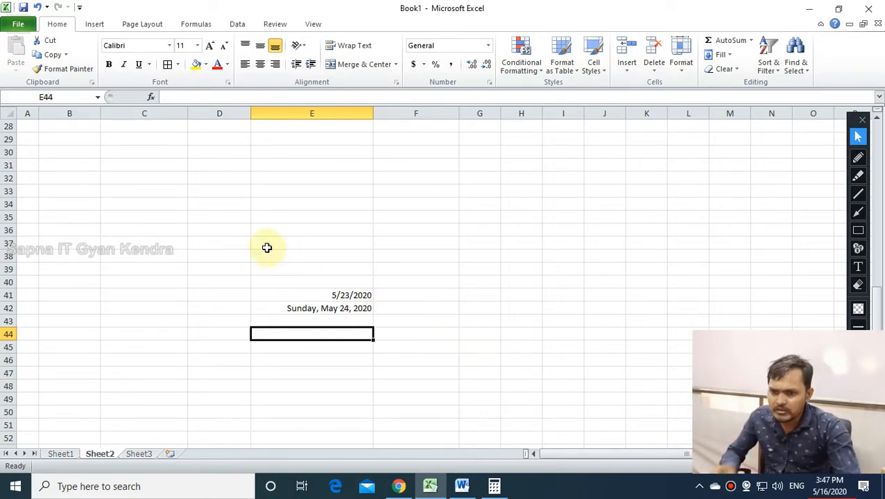
drag(267, 248, 365, 339)
key(Delete)
Enter 10:10 in E36 and show it in full Time format, 10:10:00 AM.
click(469, 283)
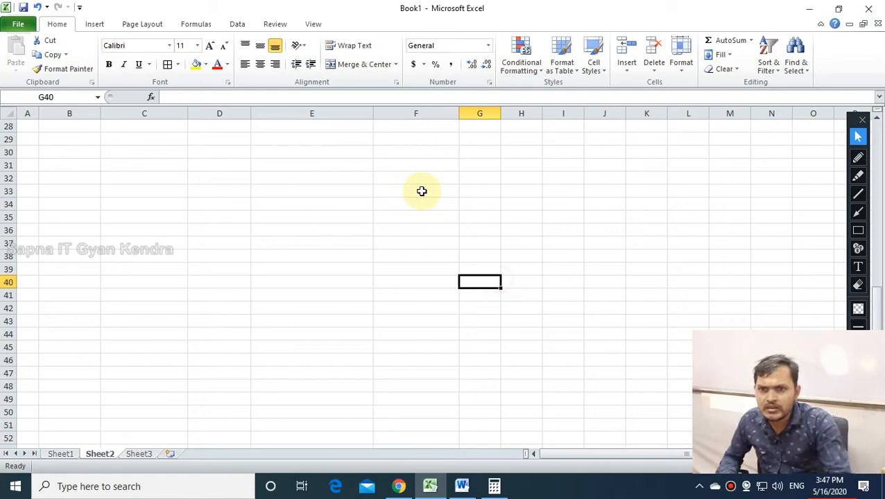
click(488, 46)
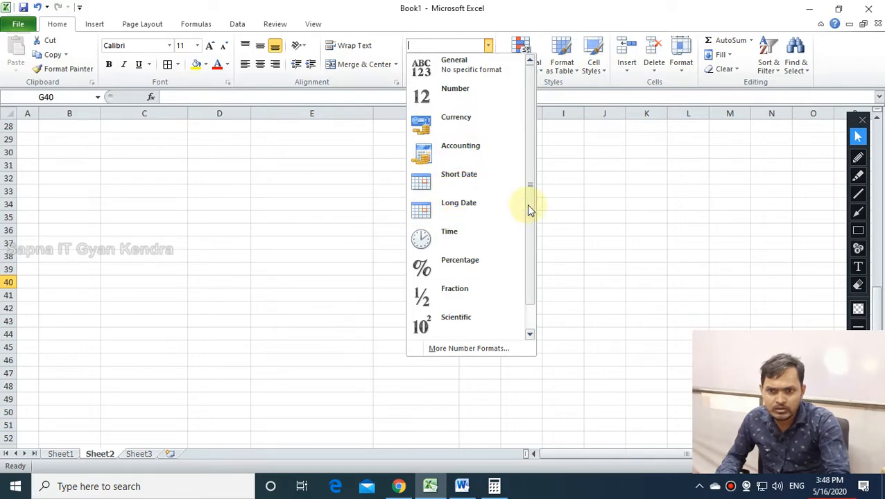
click(451, 238)
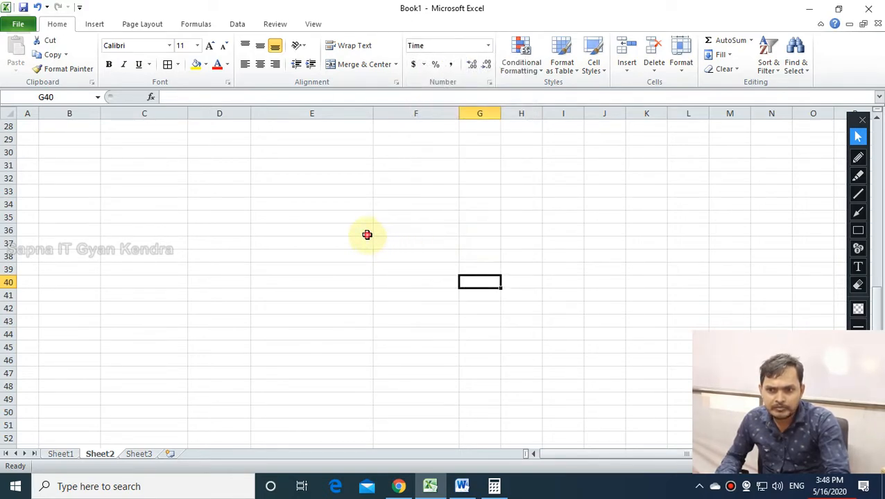
click(308, 231)
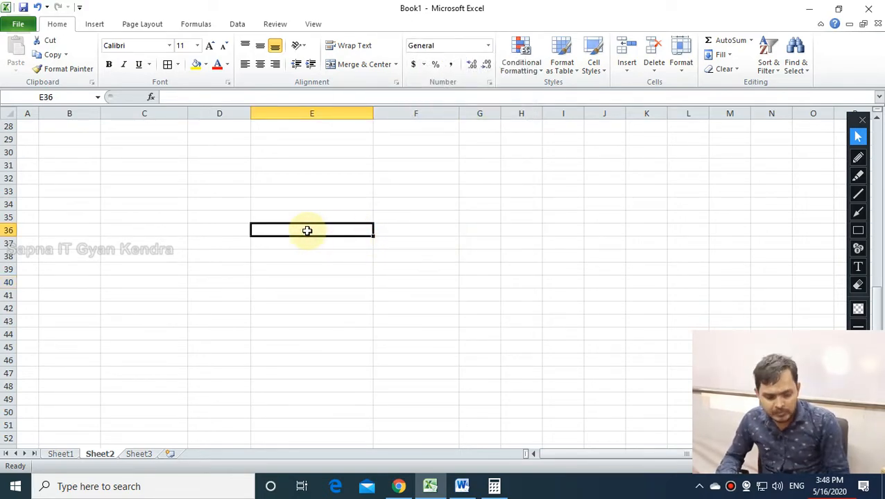
text(10)
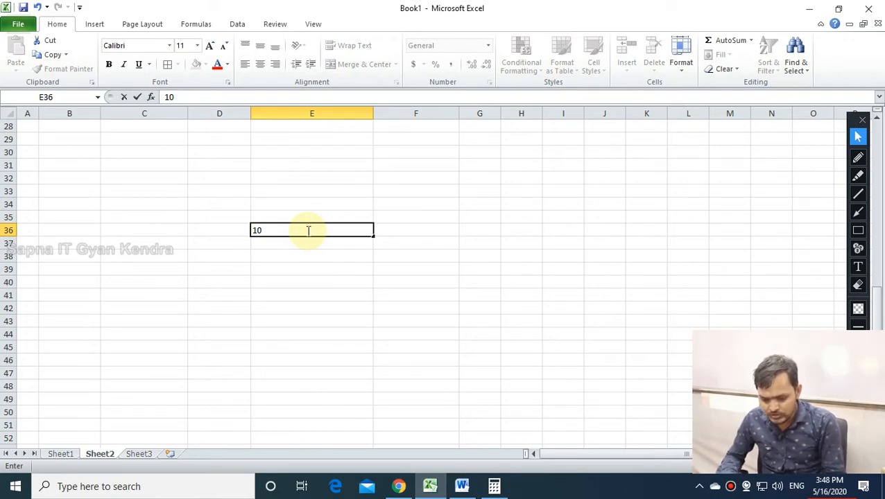
text(:10)
key(Return)
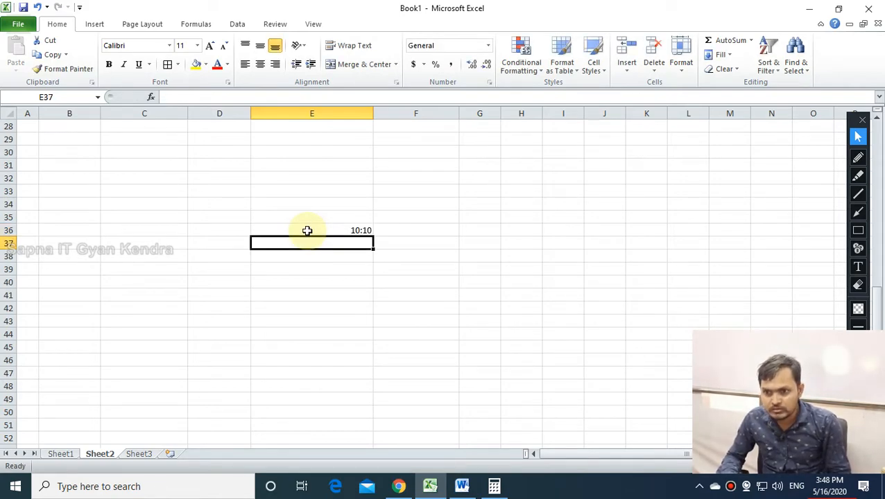
click(362, 231)
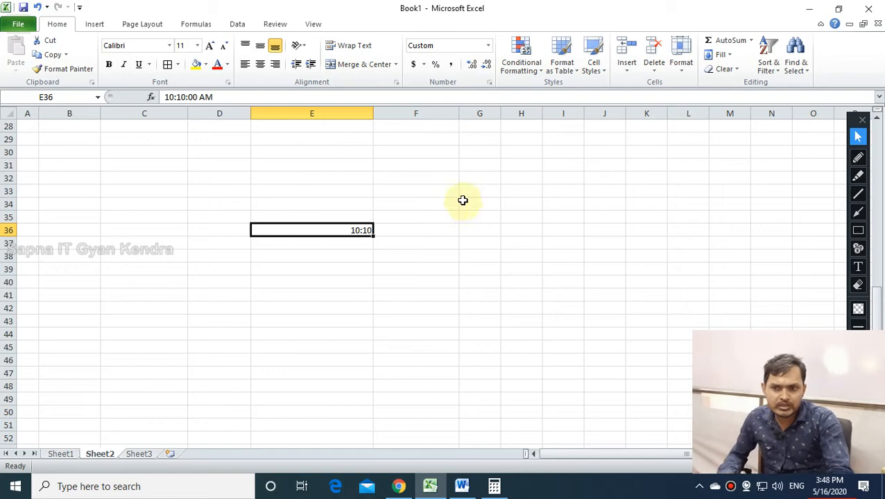
click(484, 46)
click(488, 46)
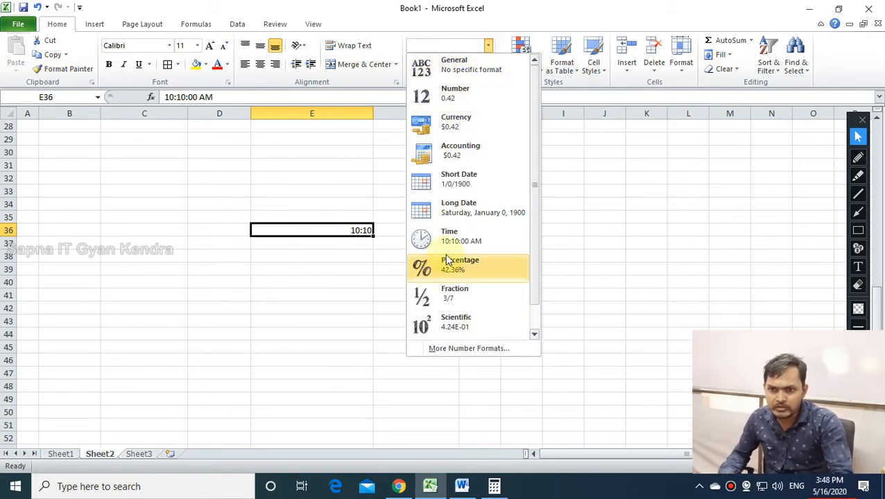
click(446, 230)
click(319, 314)
click(401, 316)
click(355, 234)
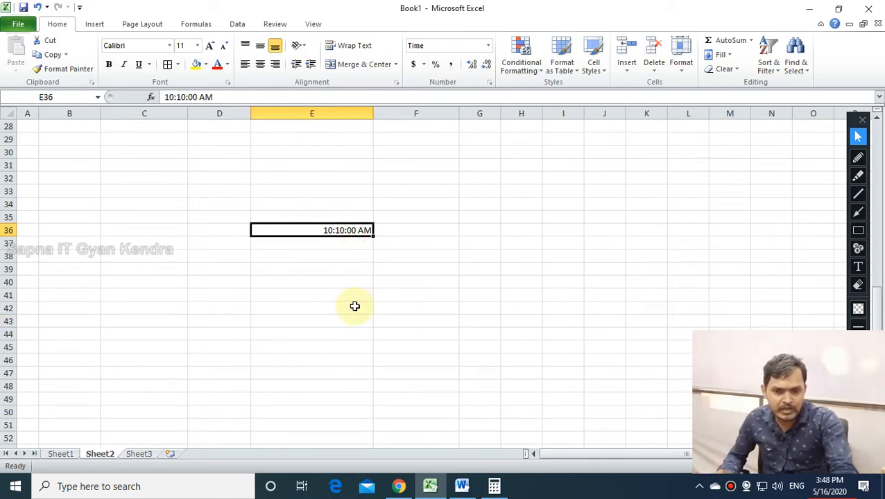
Enter 10:40 AM in E41 and apply the Time format, giving 10:40:00 AM.
click(329, 298)
text(1)
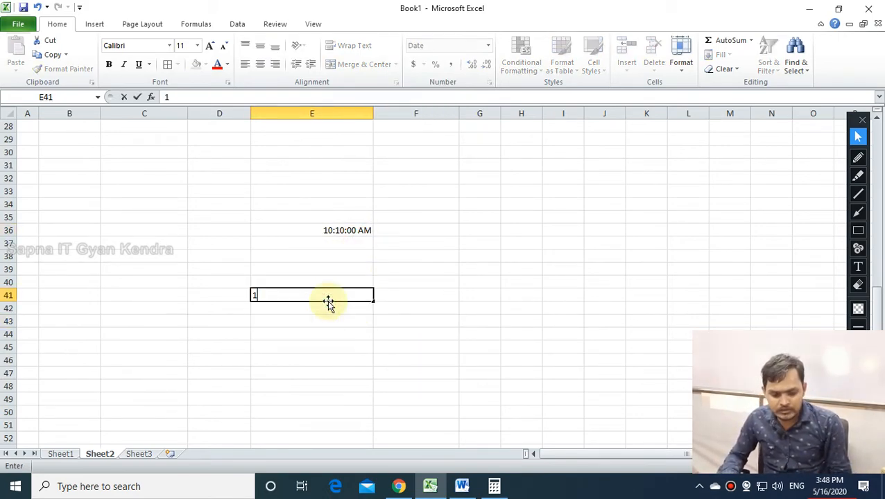
text(0:)
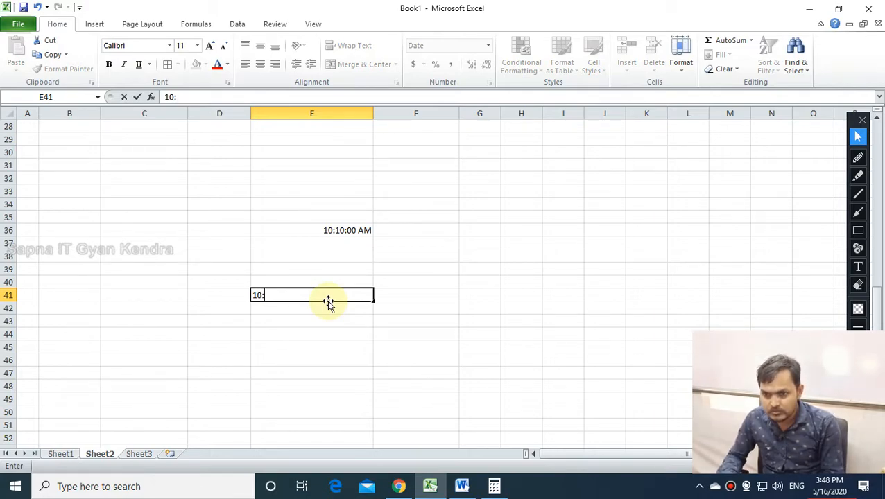
text(40)
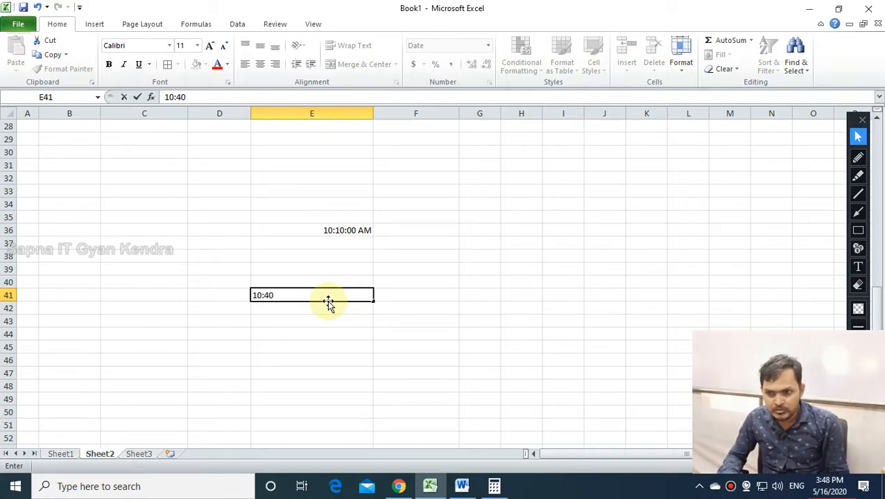
text( AM)
key(Return)
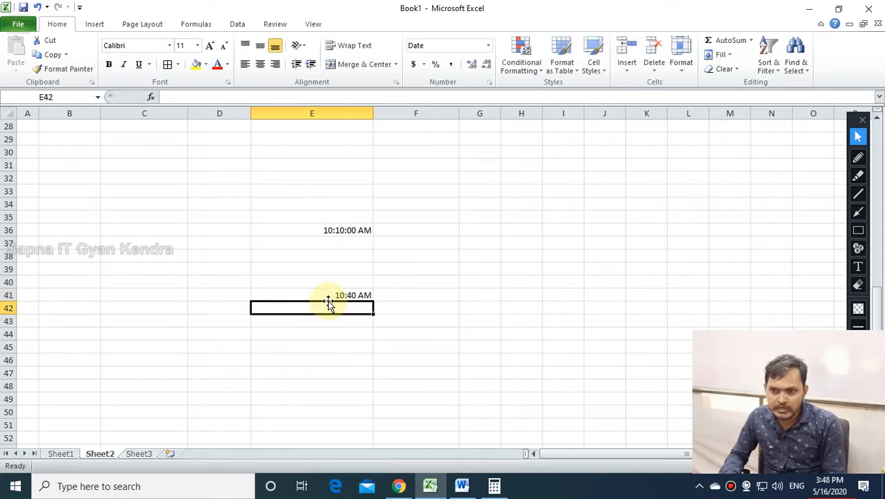
click(352, 291)
click(362, 306)
double_click(354, 295)
key(BackSpace)
key(BackSpace)
key(BackSpace)
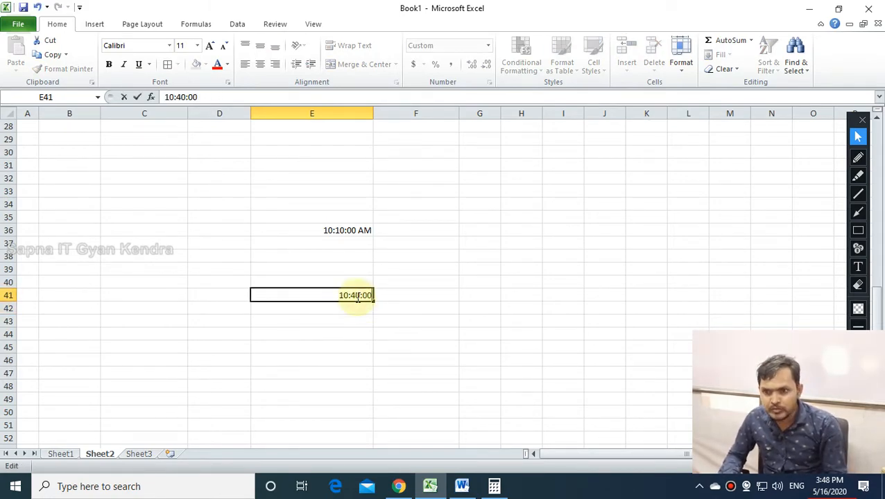
key(Return)
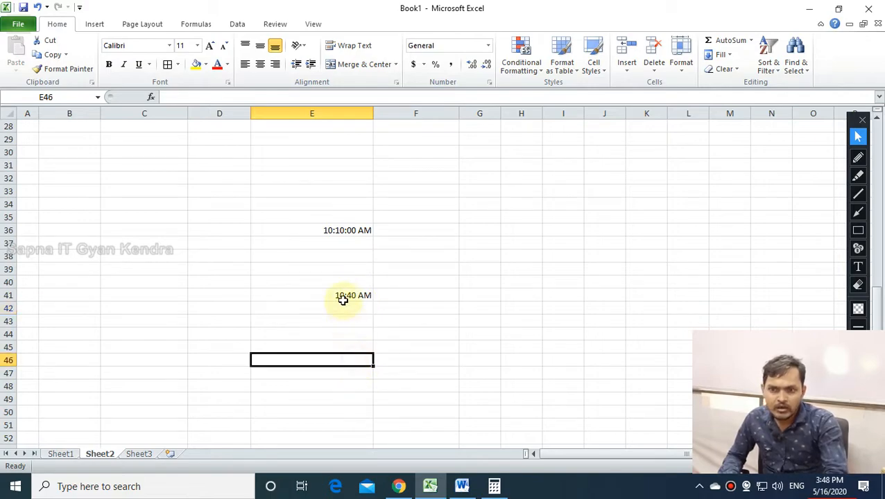
click(361, 294)
click(488, 45)
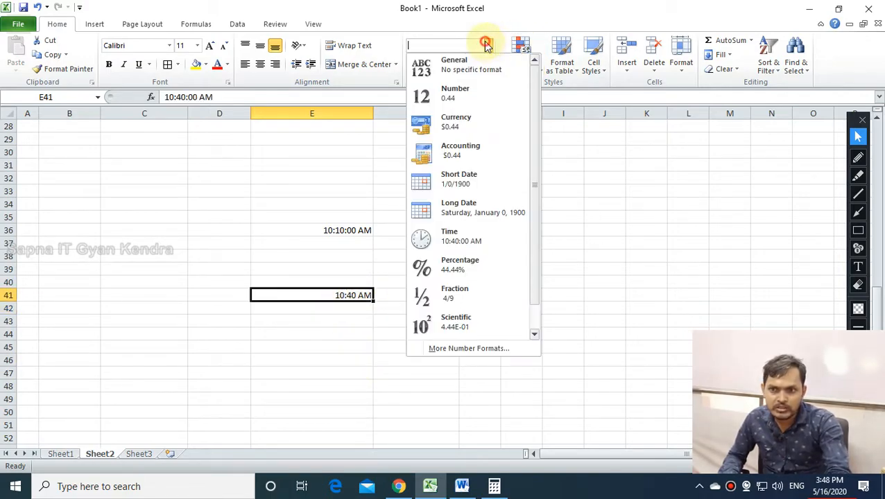
click(461, 240)
click(469, 346)
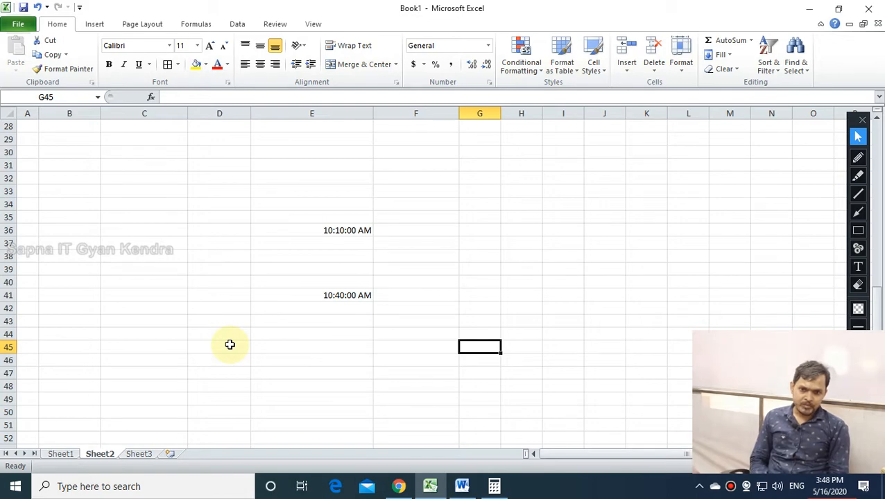
Edit E41's time from 10:40:00 AM to 3:40:00 PM.
click(353, 295)
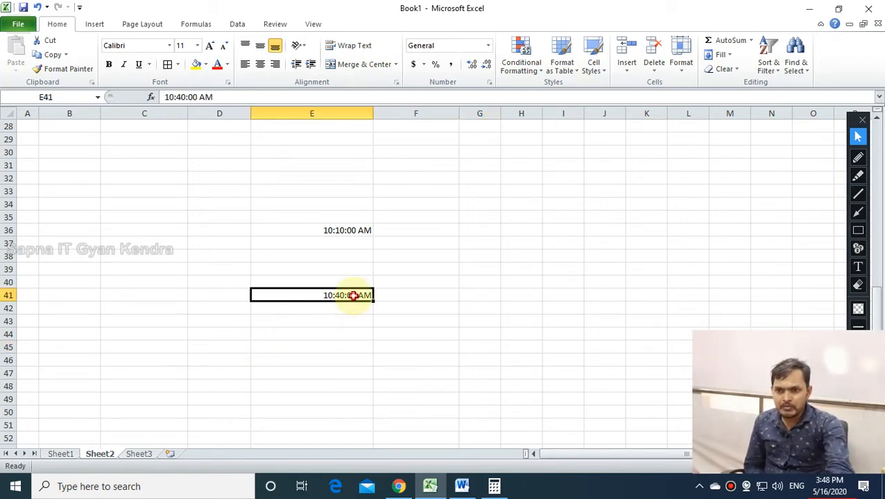
double_click(354, 296)
drag(329, 295, 324, 296)
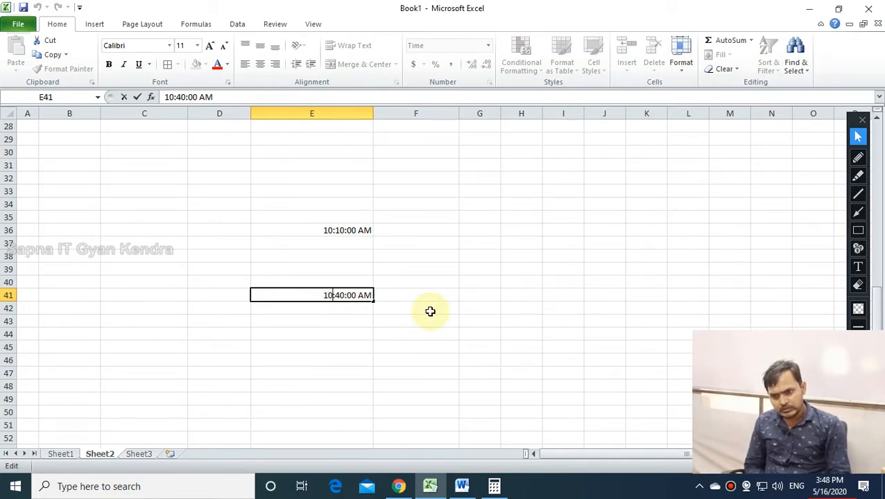
text(13)
key(Return)
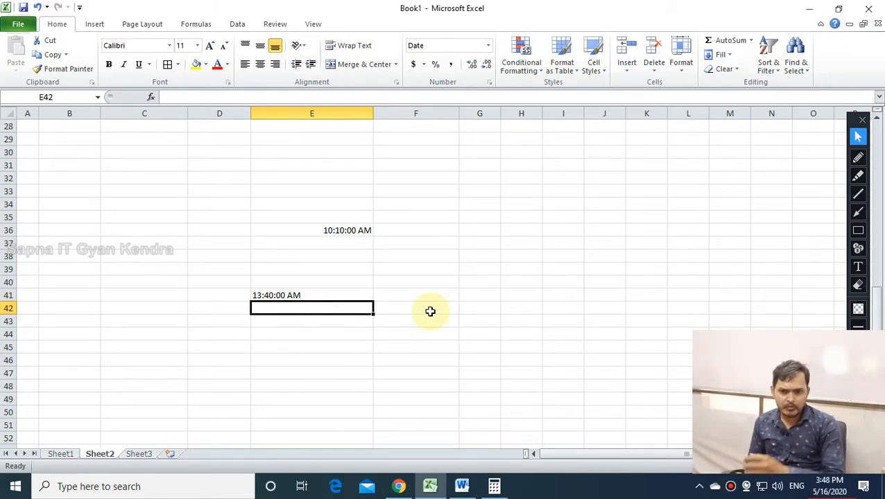
double_click(306, 295)
drag(292, 295, 285, 295)
text(PM)
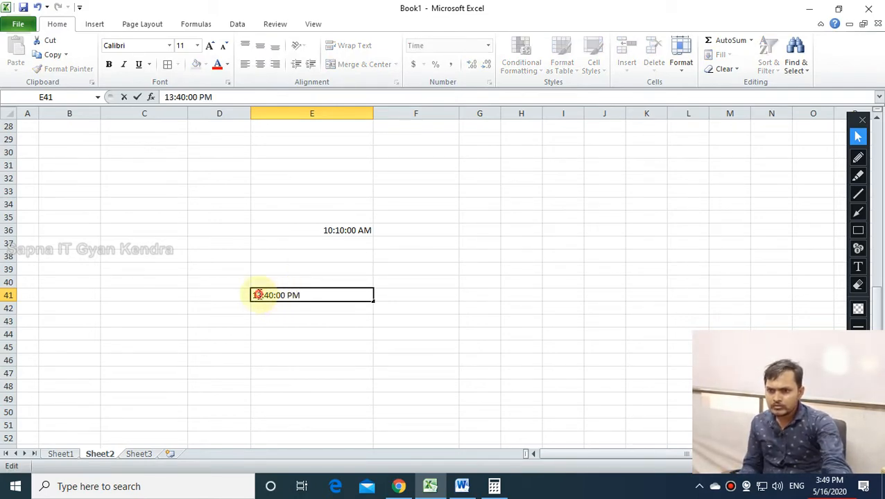
drag(259, 295, 254, 295)
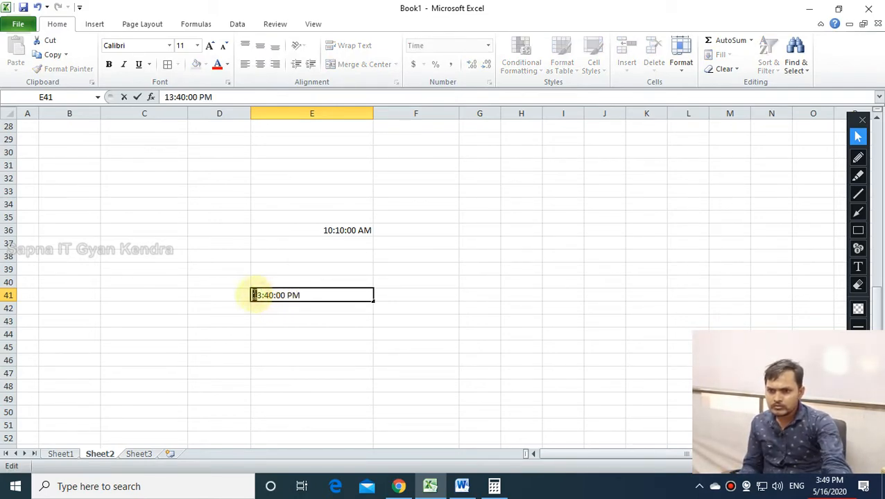
key(BackSpace)
key(Return)
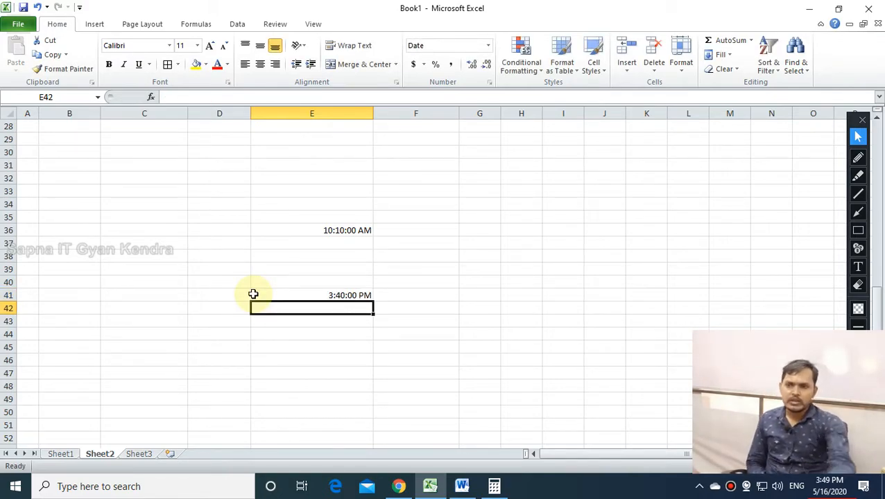
Review the 3:40:00 PM time in E41 against the number format list.
double_click(336, 297)
click(360, 312)
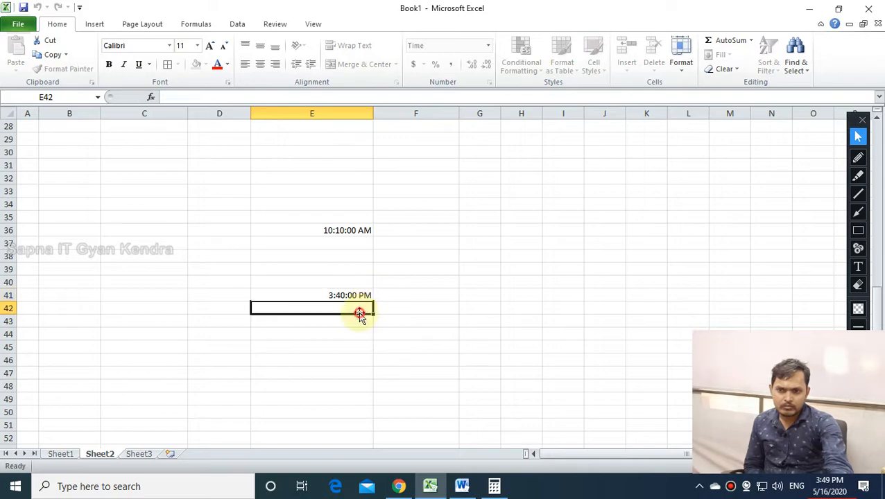
click(346, 294)
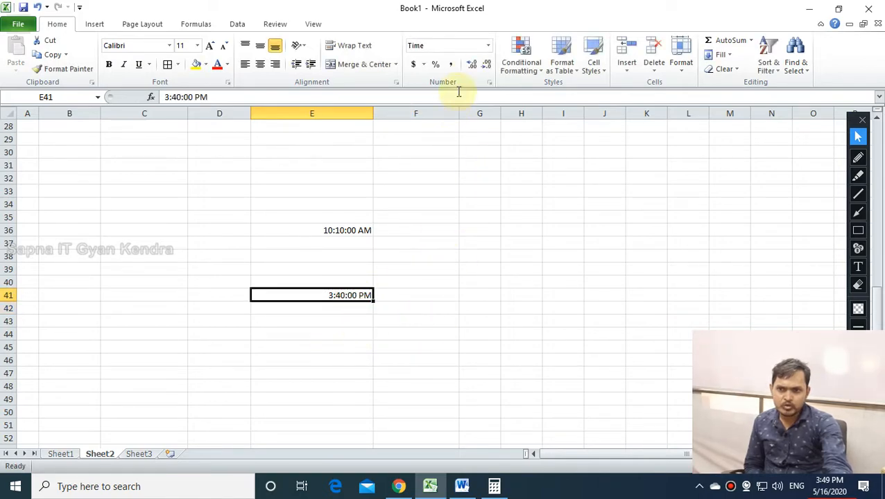
click(488, 45)
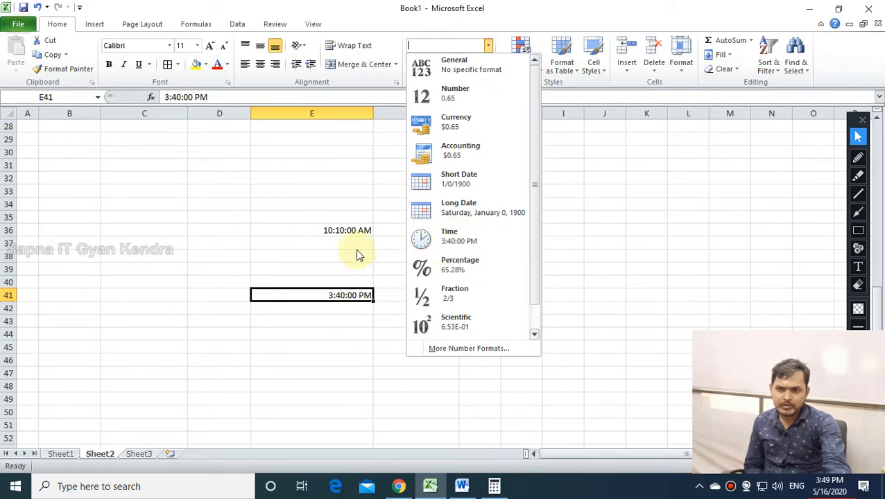
click(346, 228)
click(488, 46)
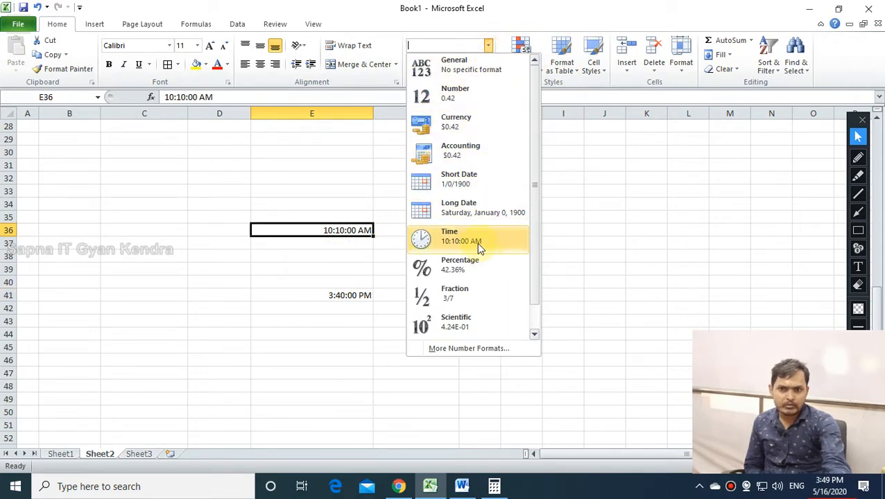
Enter 2:40 in E46, apply Time format, and change AM to PM for 2:40:00 PM.
click(326, 359)
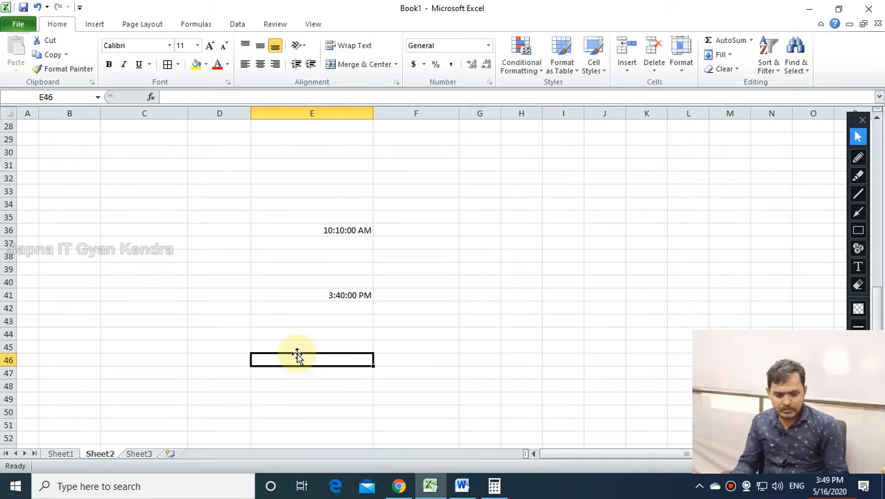
text(2)
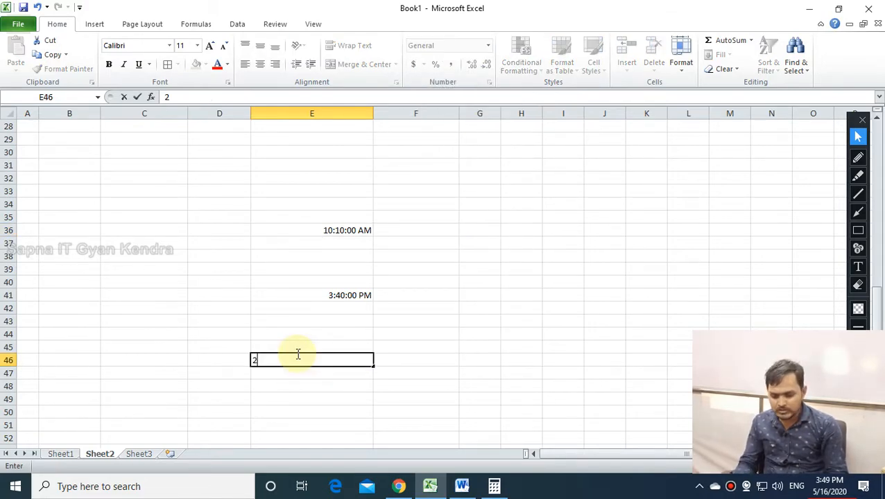
text(:40)
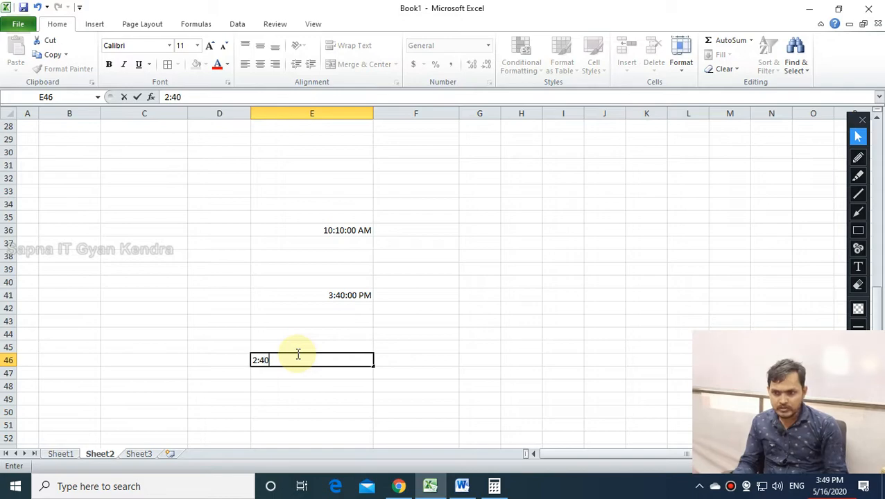
key(Return)
click(360, 361)
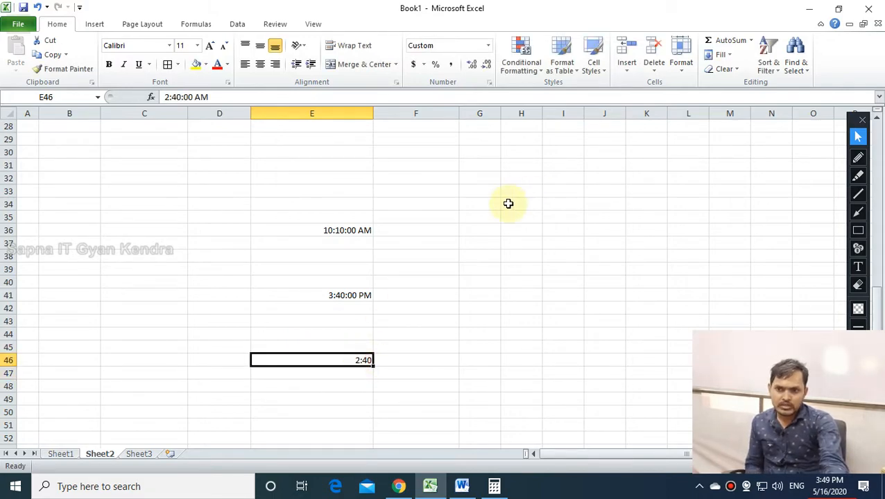
click(488, 46)
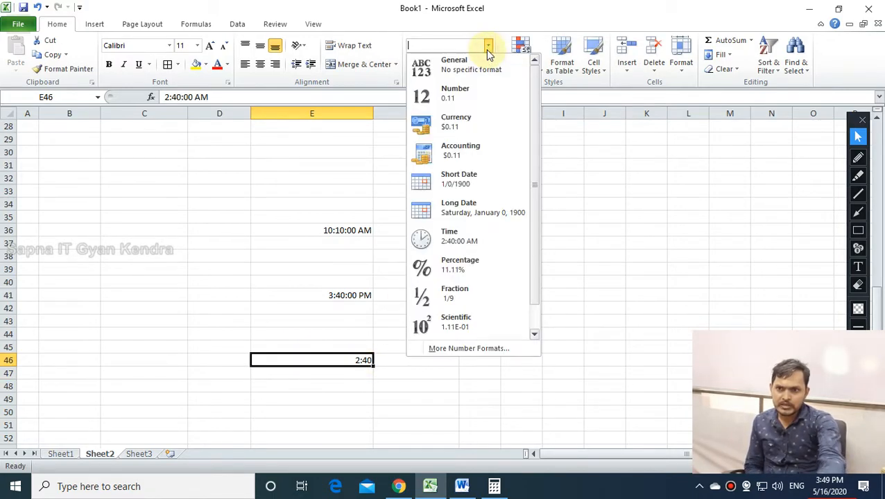
click(475, 241)
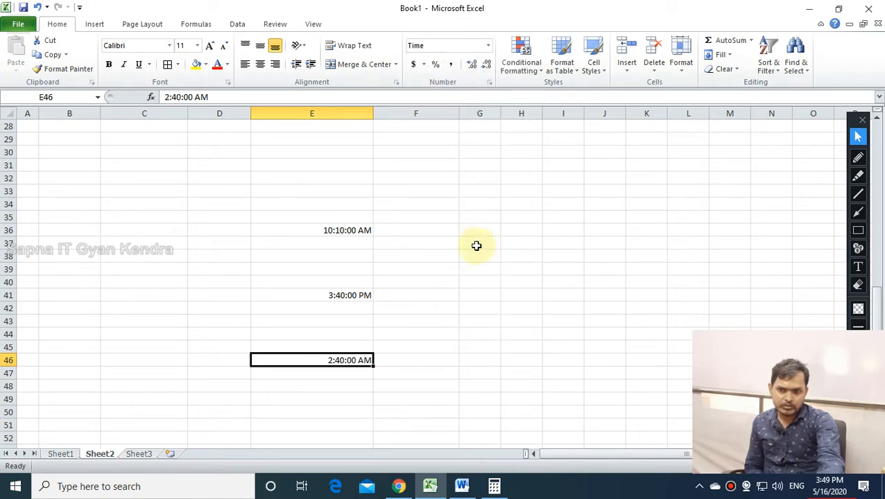
double_click(367, 359)
key(BackSpace)
key(BackSpace)
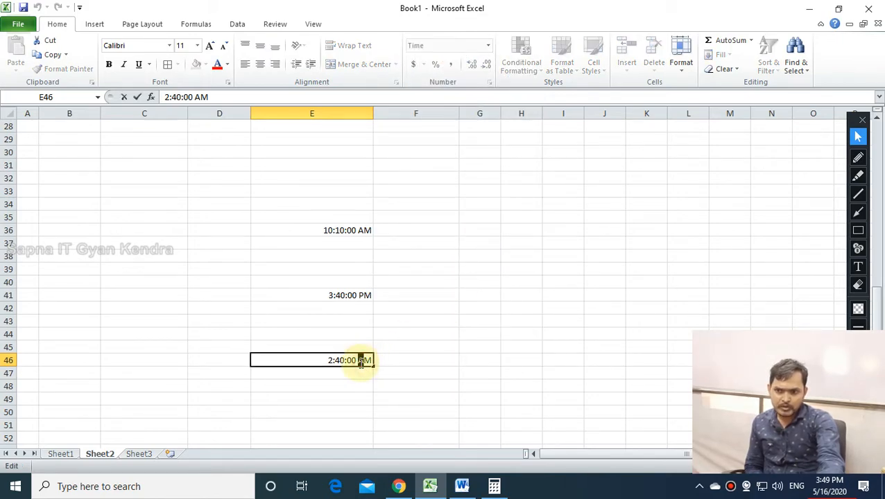
text(PM)
key(Return)
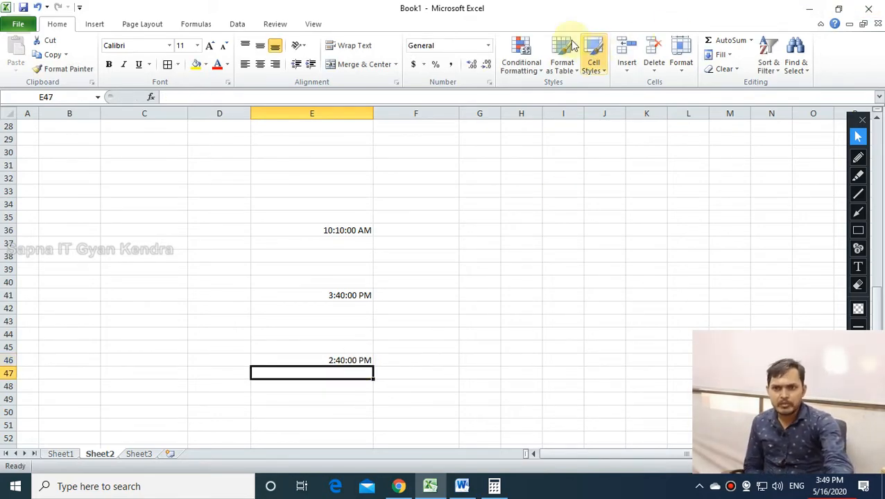
Enter 0.1 in D32 and apply the Percentage format so it reads 10.00%.
click(489, 48)
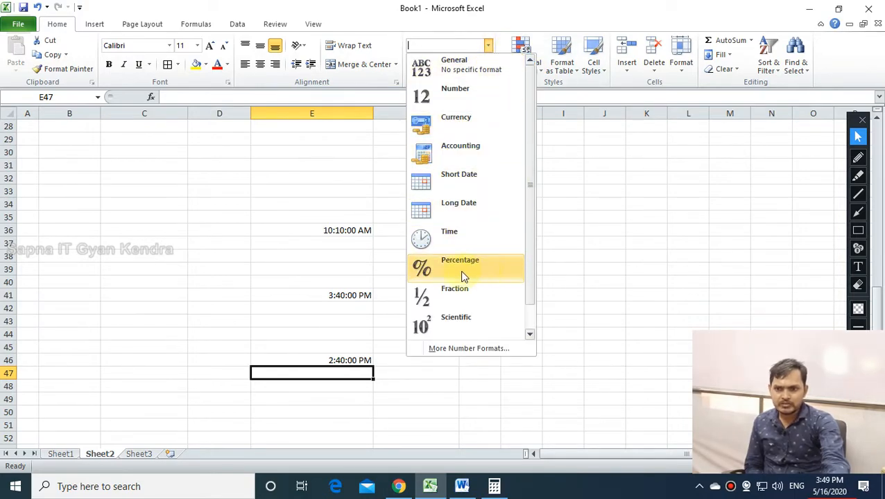
click(690, 364)
click(186, 172)
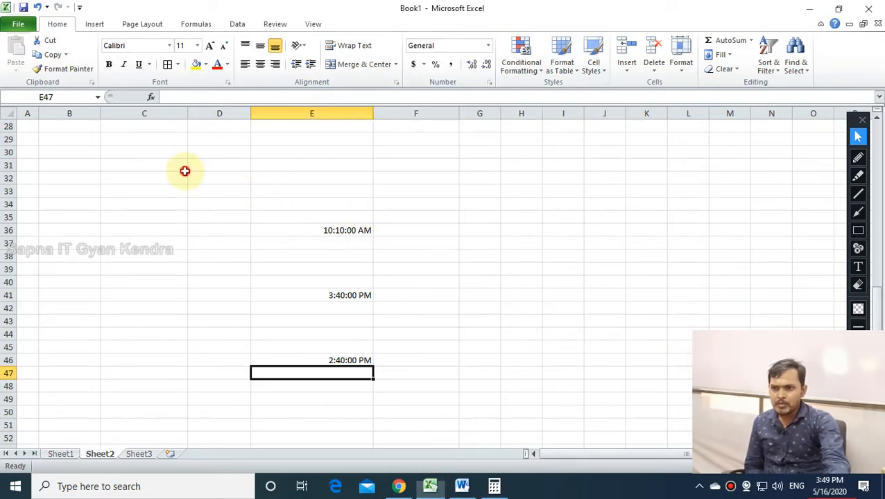
click(212, 175)
text(0.1)
key(Return)
click(222, 176)
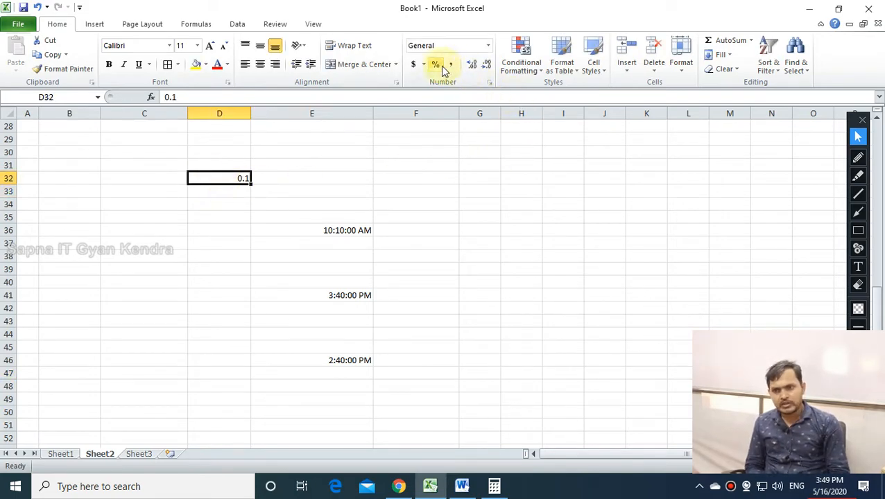
click(487, 45)
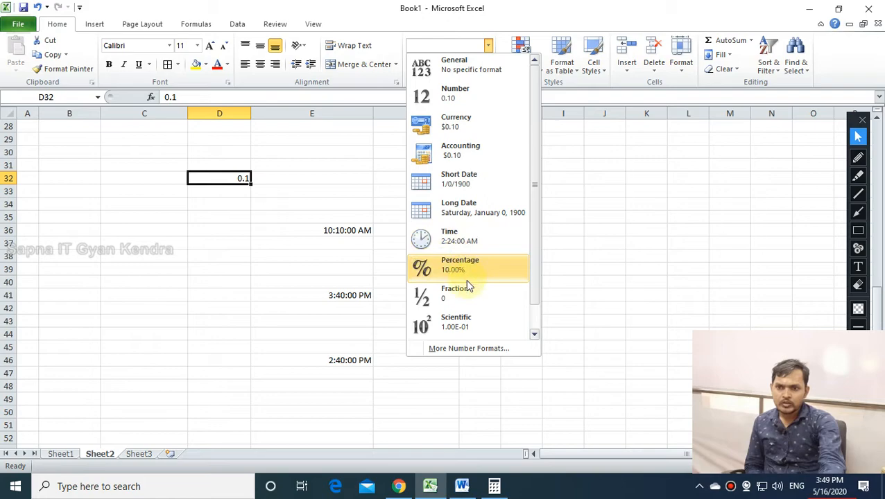
click(459, 265)
click(177, 255)
click(234, 155)
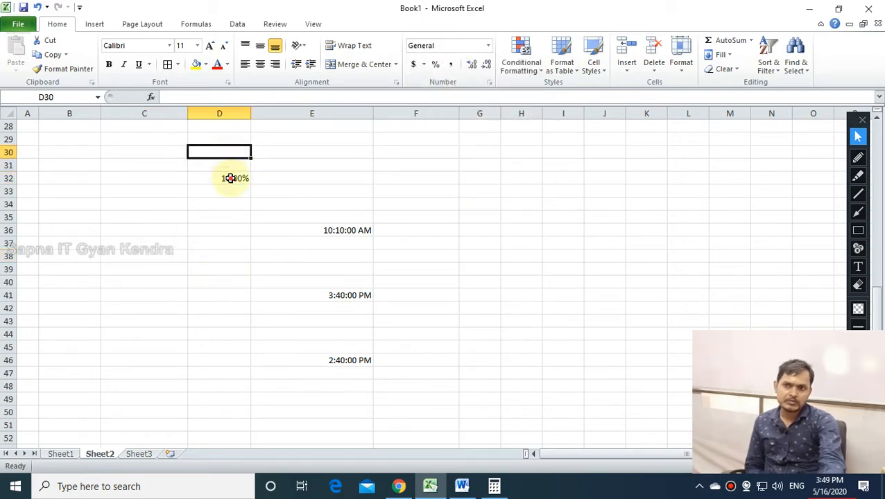
click(231, 179)
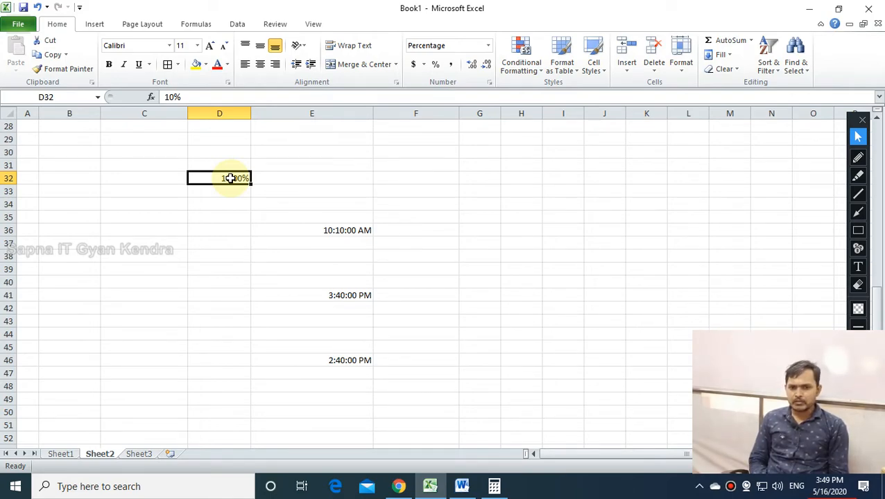
Enter 0.2, 0.3 and 0.4 in C40:C42.
click(124, 285)
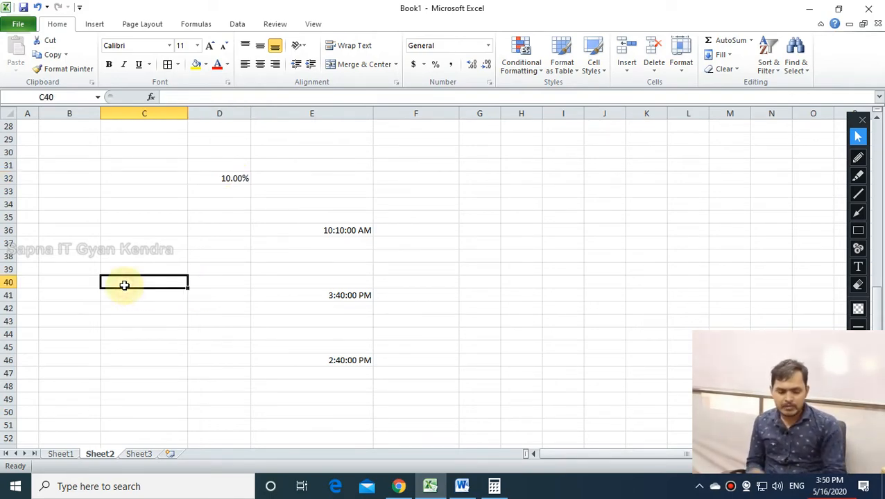
text(0.2)
key(Return)
text(.3)
key(Return)
text(.4)
key(Return)
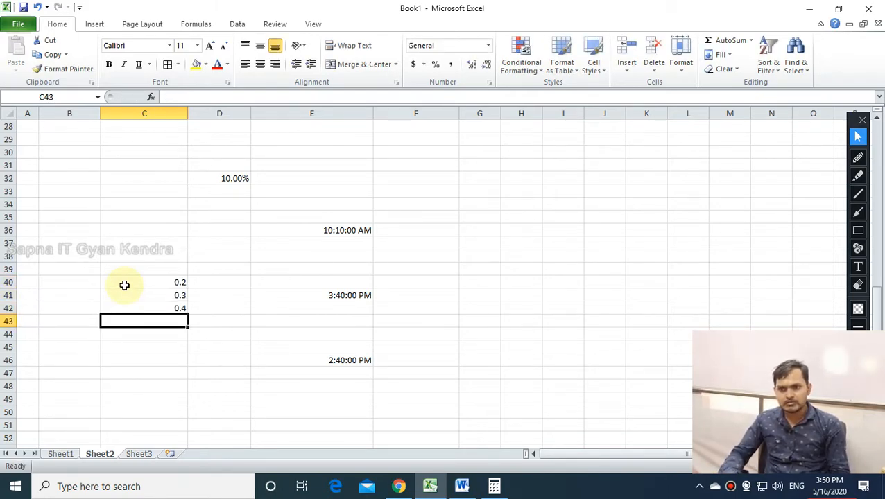
Delete the leftover 3:40:00 PM and 2:40:00 PM times in column E.
key(Right)
key(Right)
key(Up)
key(Up)
key(Delete)
key(Down)
key(Down)
key(Down)
key(Down)
key(Down)
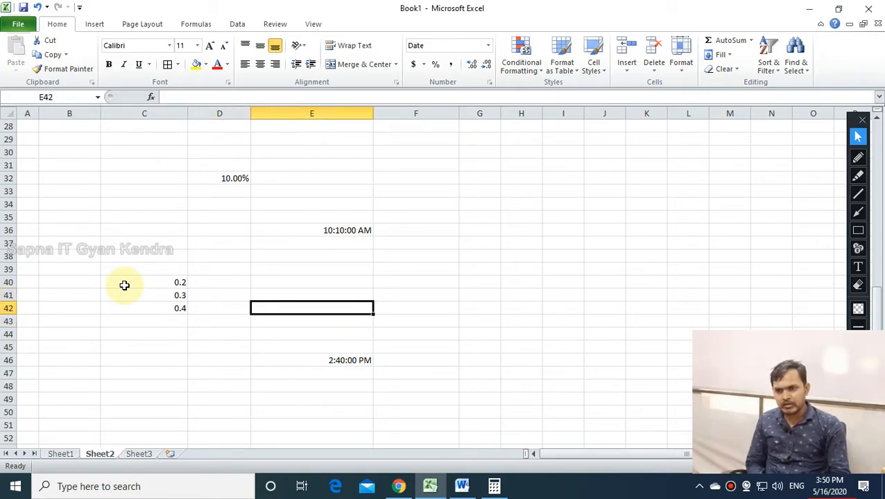
key(Delete)
key(Up)
key(Up)
key(Up)
key(Up)
key(Up)
key(Up)
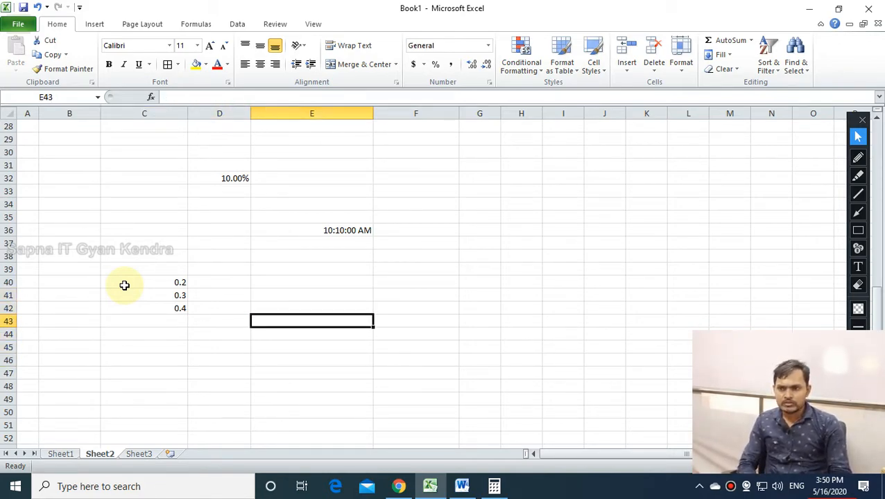
Enter 100 in each of D40, D41 and D42.
key(Left)
key(Up)
key(Down)
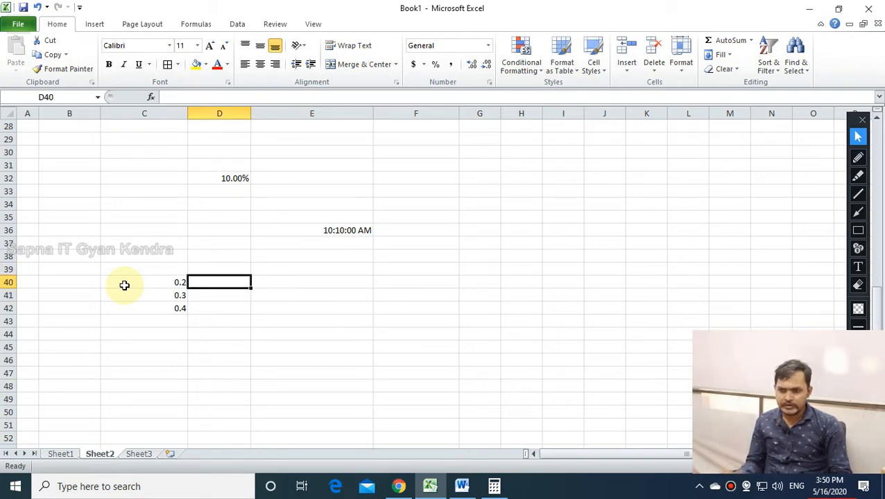
text(100)
key(Return)
text(100)
key(Return)
text(100)
key(Return)
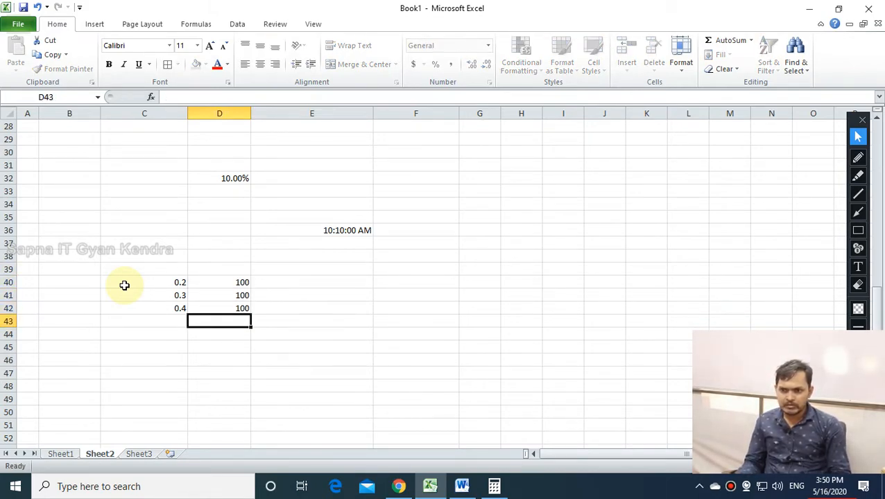
Label E39 with '%' and enter =C40*D40 in E40, giving 20.00.
key(Up)
key(Up)
key(Up)
key(Right)
key(Up)
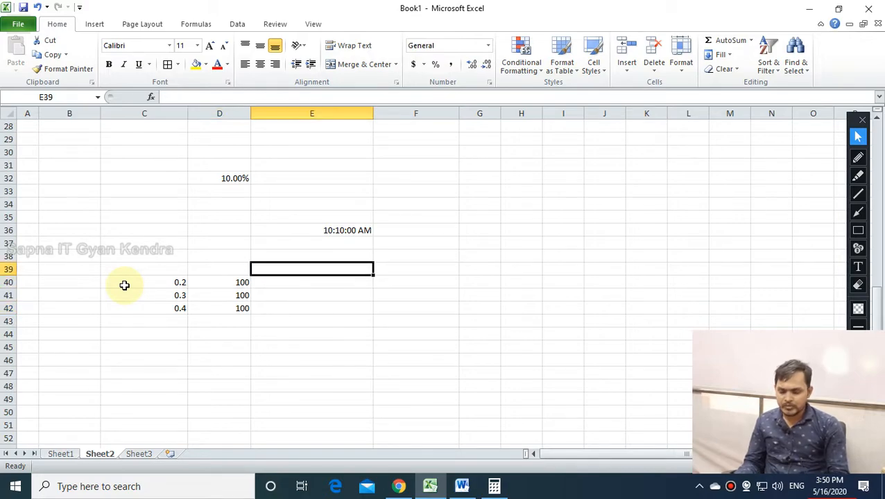
text(%)
key(Return)
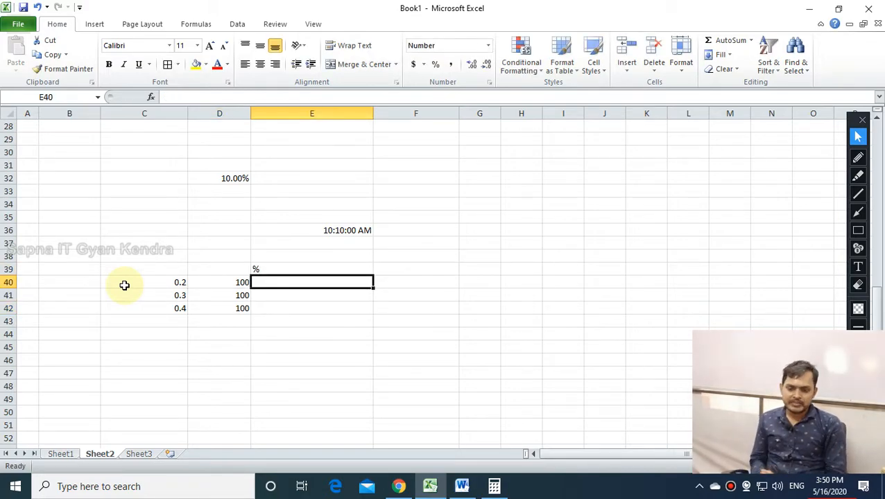
text(=)
click(170, 281)
text(*)
click(234, 284)
key(Return)
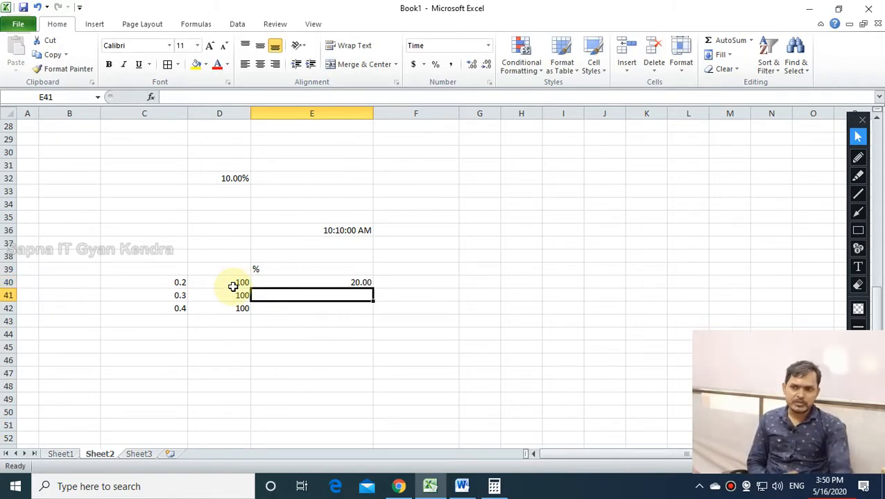
Fill the formula down to E42 and apply Percent Style to C40:C42 (20%, 30%, 40%).
click(326, 283)
drag(373, 288, 370, 313)
click(263, 401)
drag(171, 270, 174, 306)
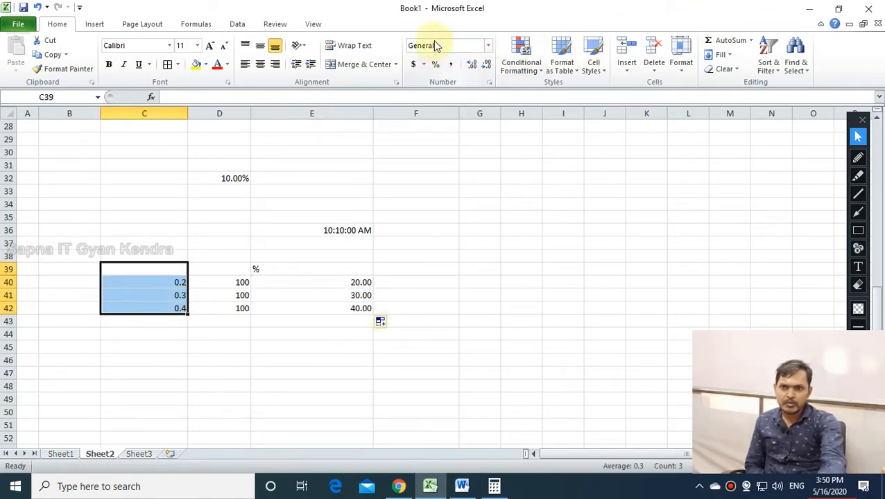
click(488, 46)
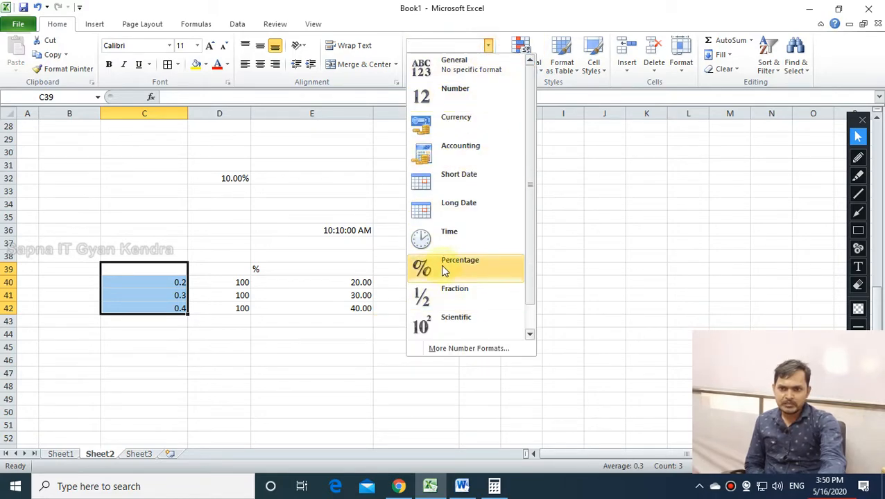
click(662, 245)
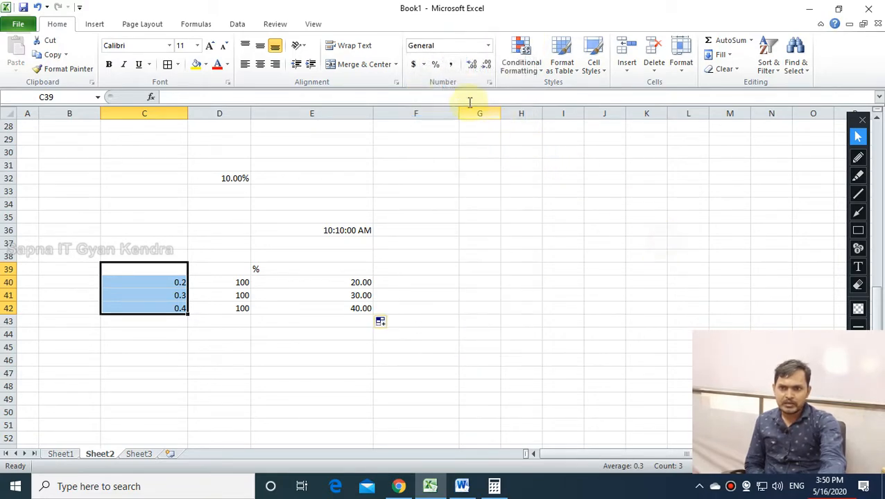
click(435, 64)
click(229, 365)
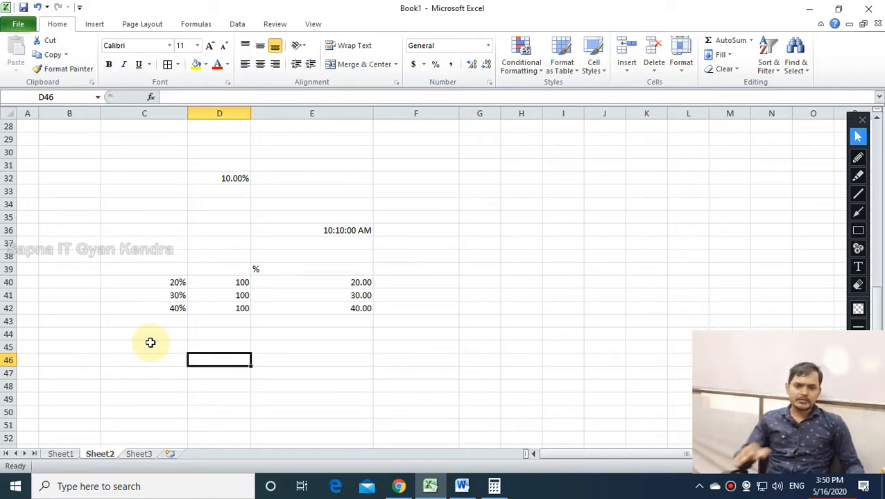
Enter 100%, 40% and 60% in D46, D47 and D48, then select D46:D48.
click(257, 356)
click(227, 357)
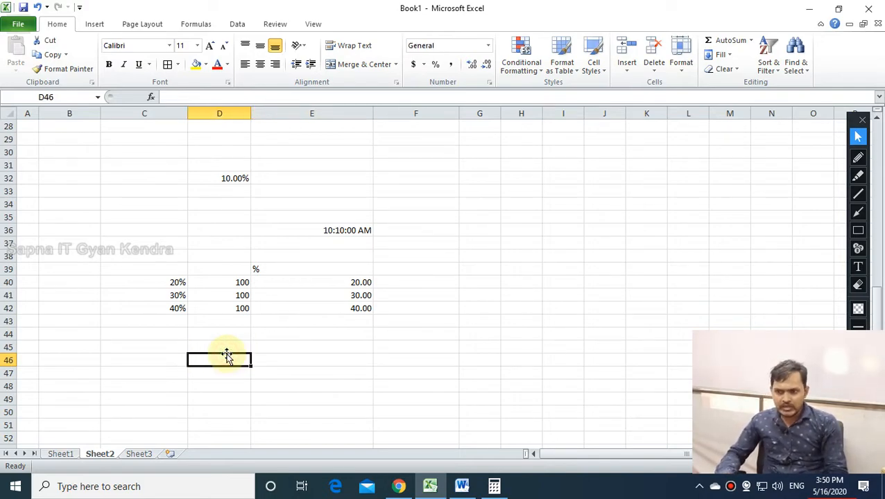
text(100)
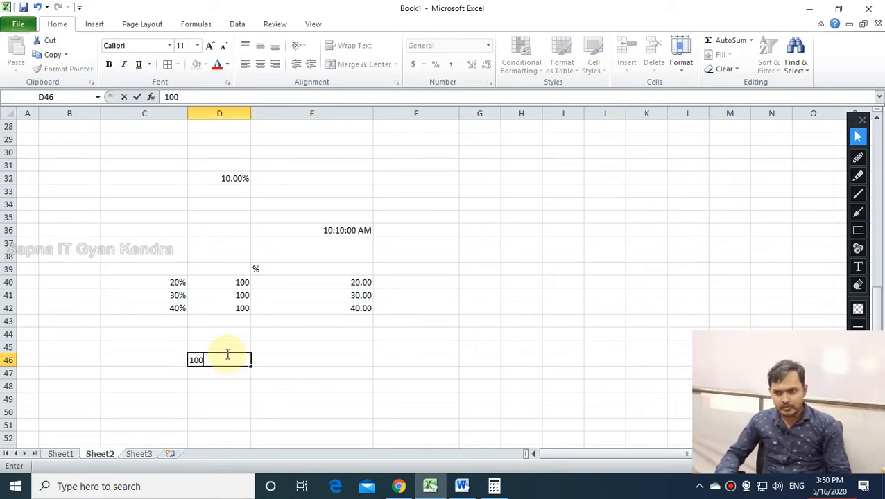
text(&)
key(BackSpace)
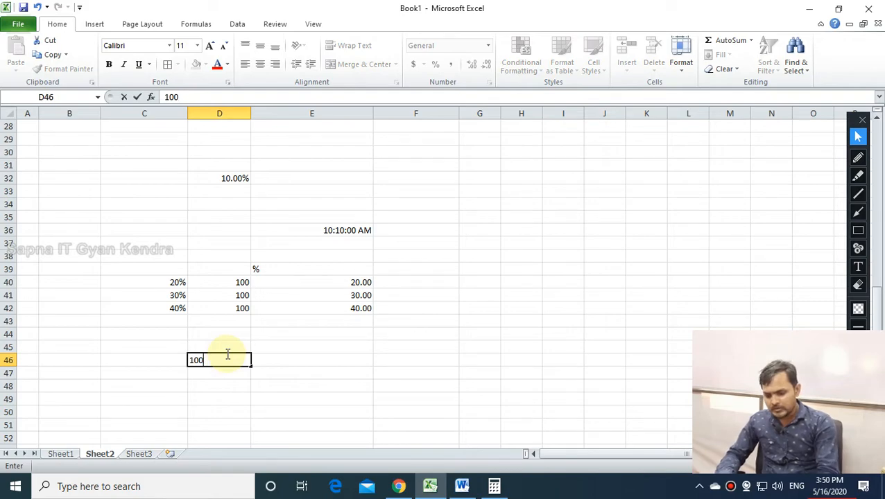
text(%)
key(Return)
text(40%)
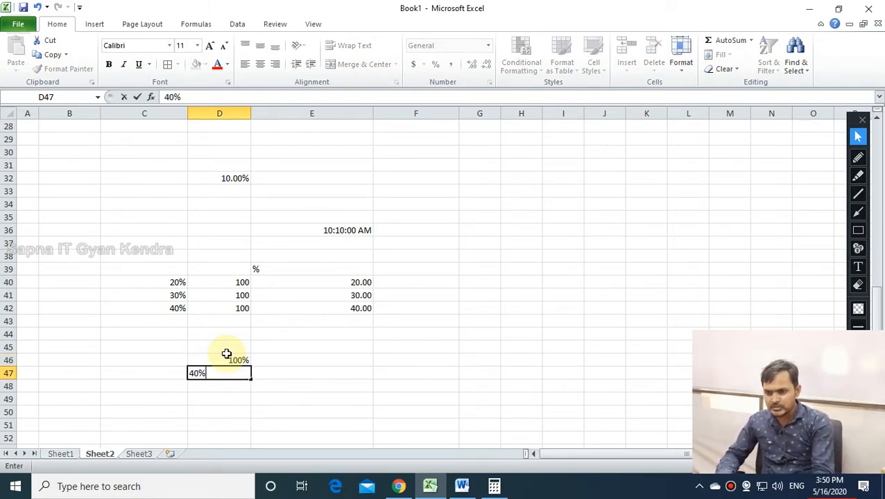
key(Return)
text(60)
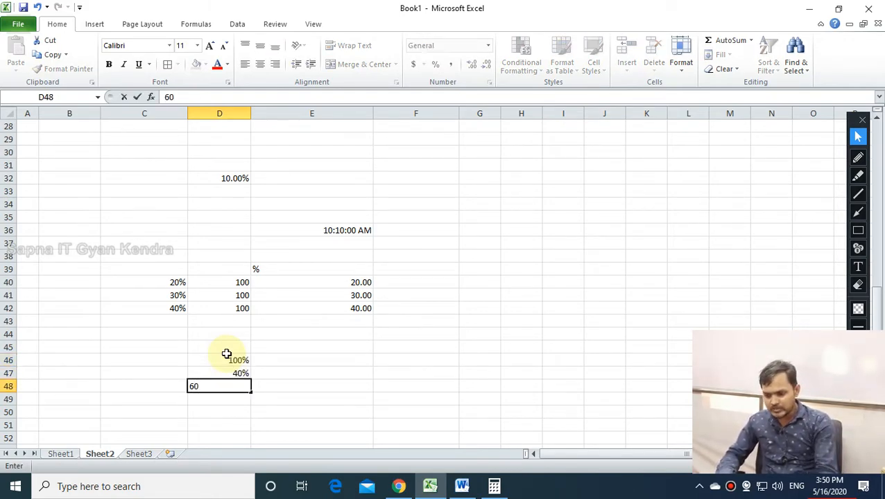
text(%)
key(Return)
drag(229, 360, 229, 383)
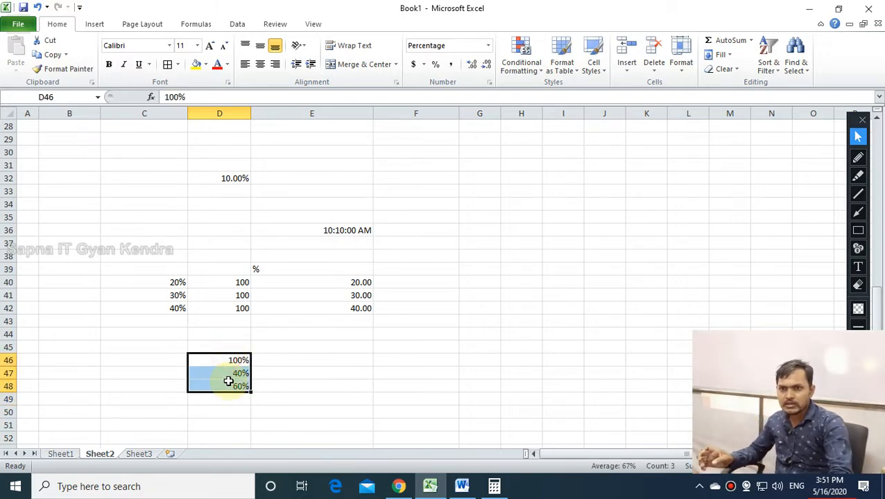
click(432, 65)
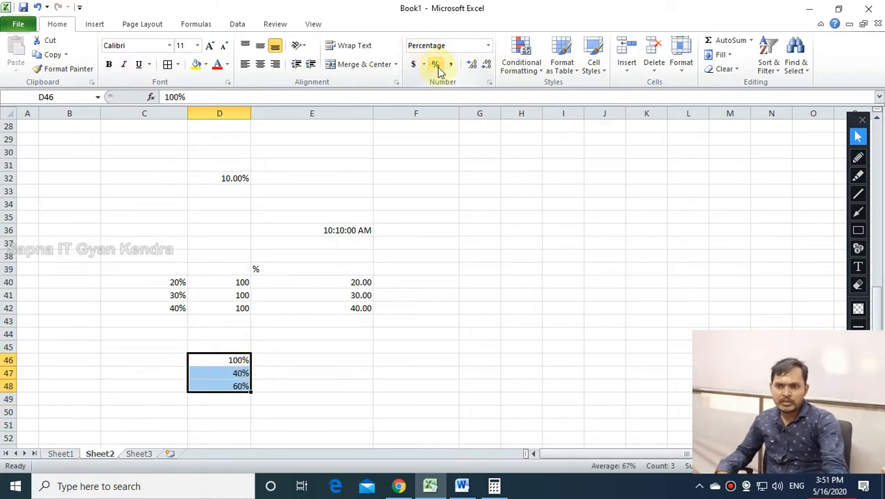
Give D46:D48 the Number format to show 1.00, 0.40 and 0.60, then select C32:E50.
click(488, 46)
click(437, 89)
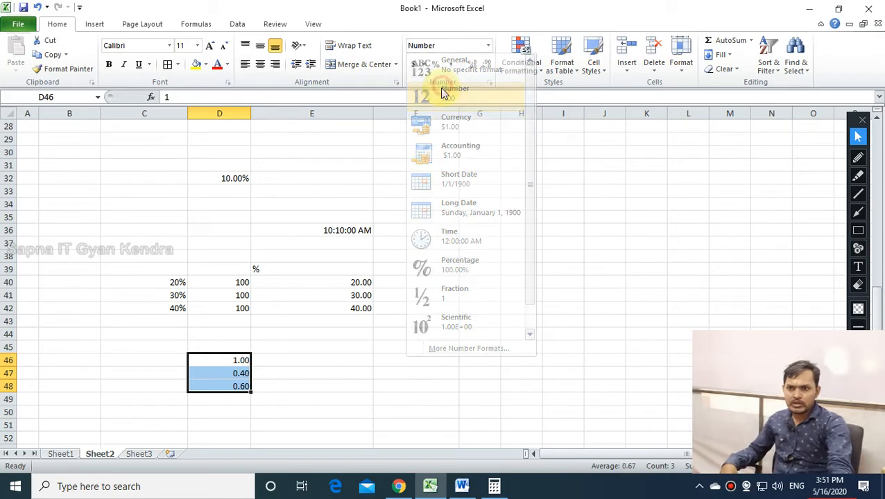
click(372, 369)
drag(221, 359, 223, 390)
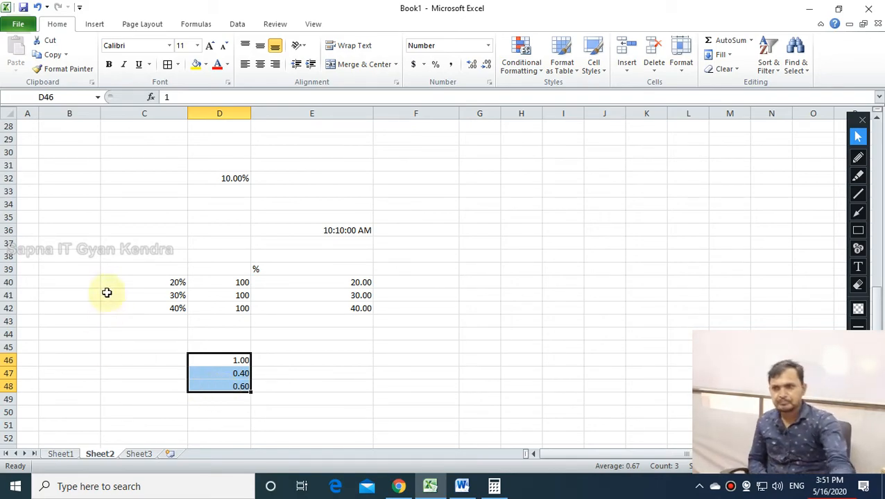
drag(139, 179, 371, 415)
Clear C32:E50 and enter 2500 in C37 and 25 in D37.
key(Delete)
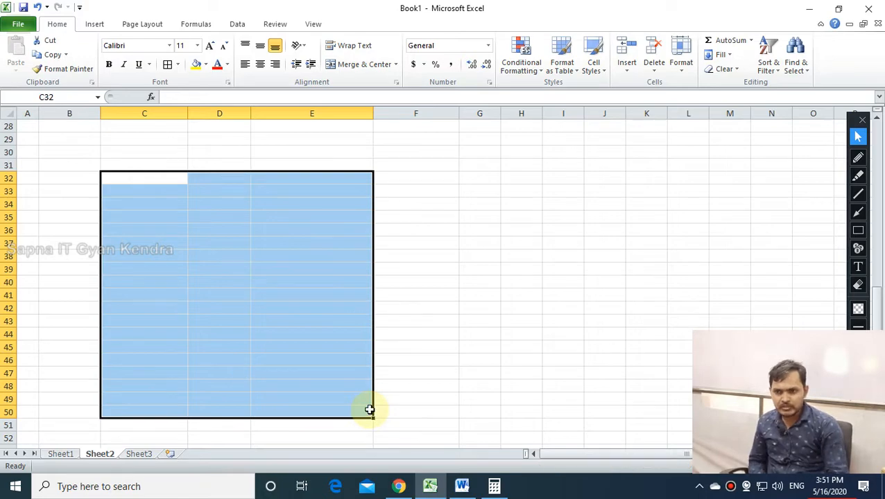
click(455, 269)
click(224, 194)
click(151, 242)
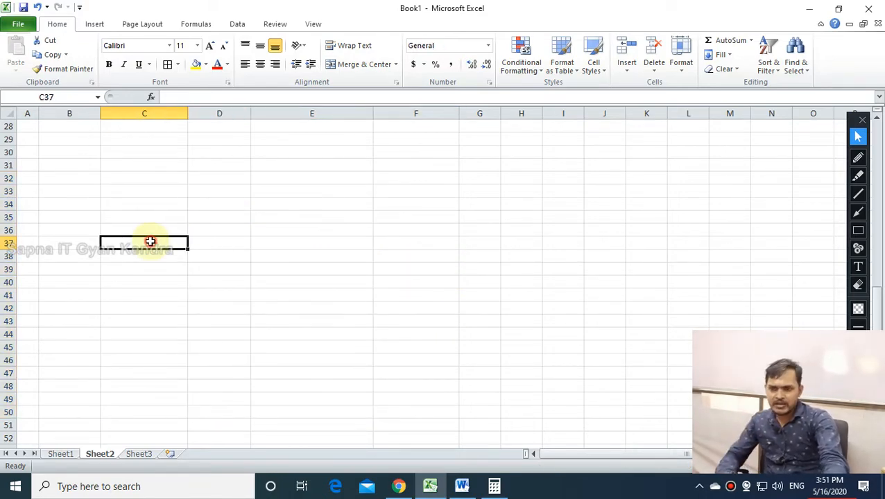
text(2500)
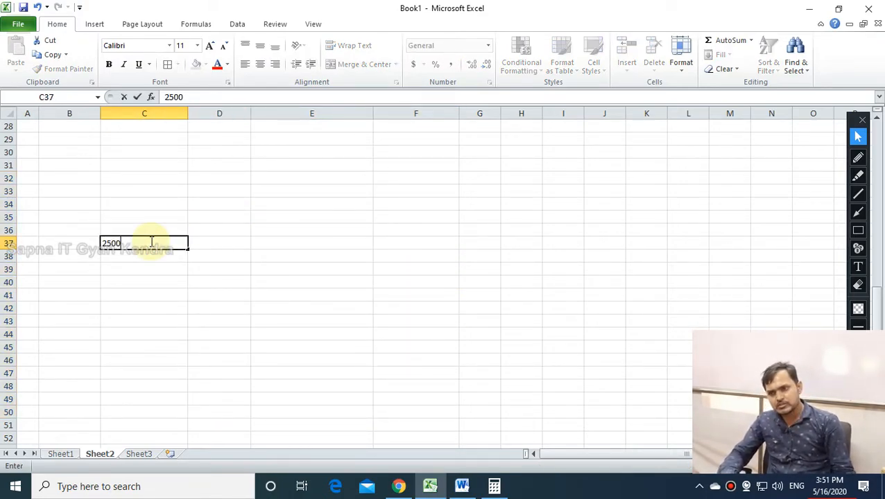
text(0)
key(BackSpace)
key(Return)
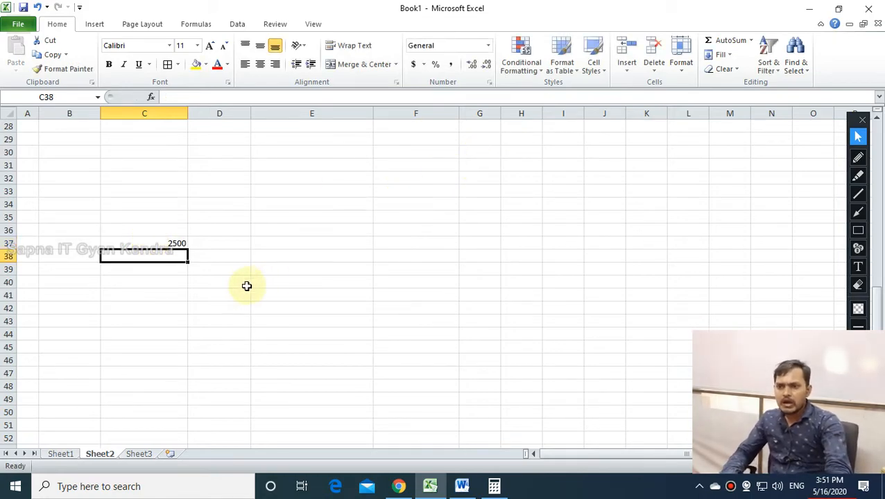
click(226, 234)
click(230, 241)
text(25)
key(Return)
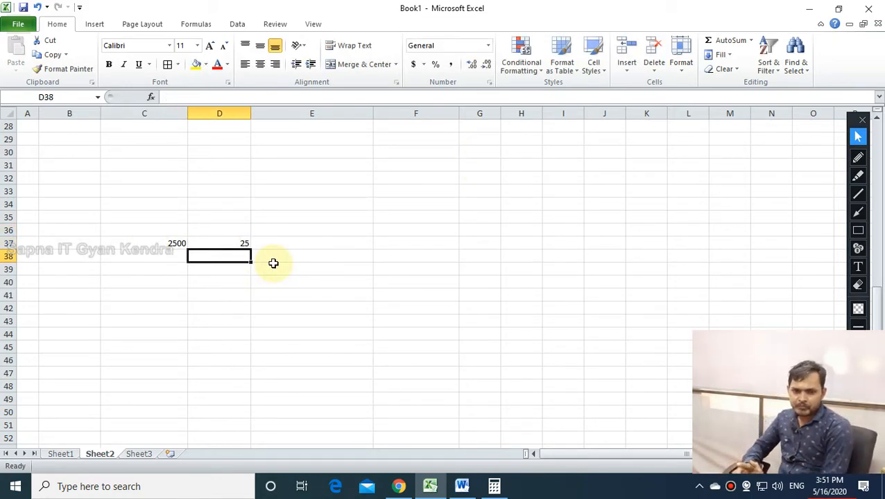
Enter the formula =C37*D37/100 in E37, giving 625.
click(323, 241)
text(=)
click(173, 242)
text(*)
click(230, 244)
text(/100)
key(Return)
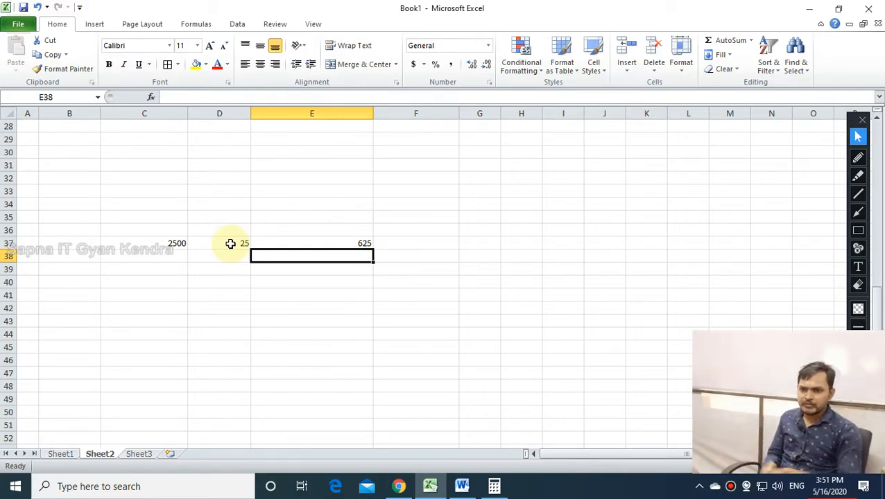
Review E37's formula =C37*D37/100 and copy the cell.
double_click(274, 243)
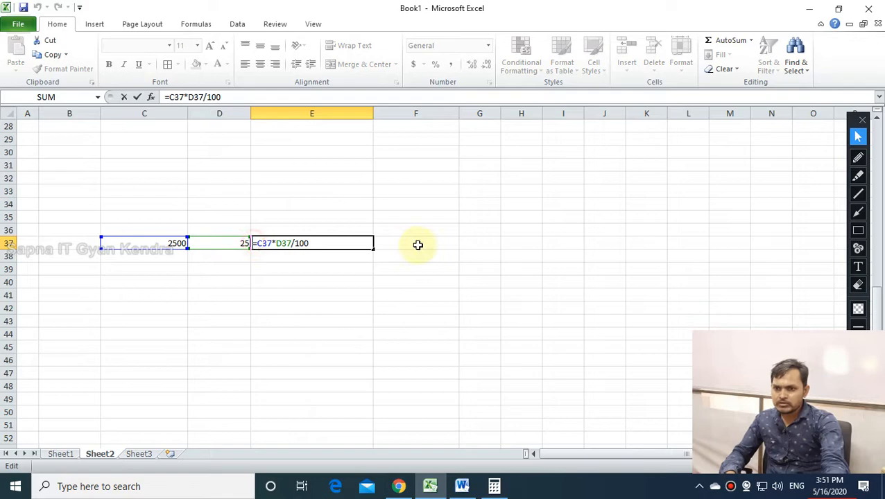
key(Return)
click(356, 241)
key(ctrl+c)
click(405, 241)
double_click(405, 241)
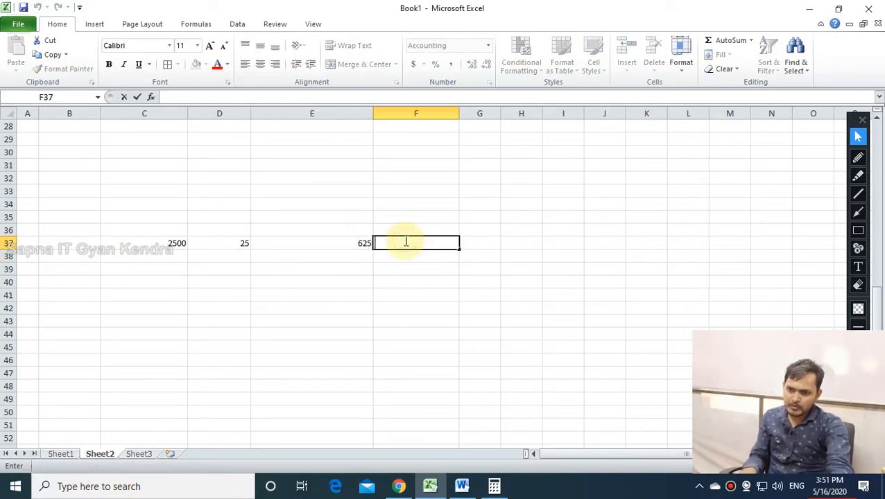
right_click(406, 242)
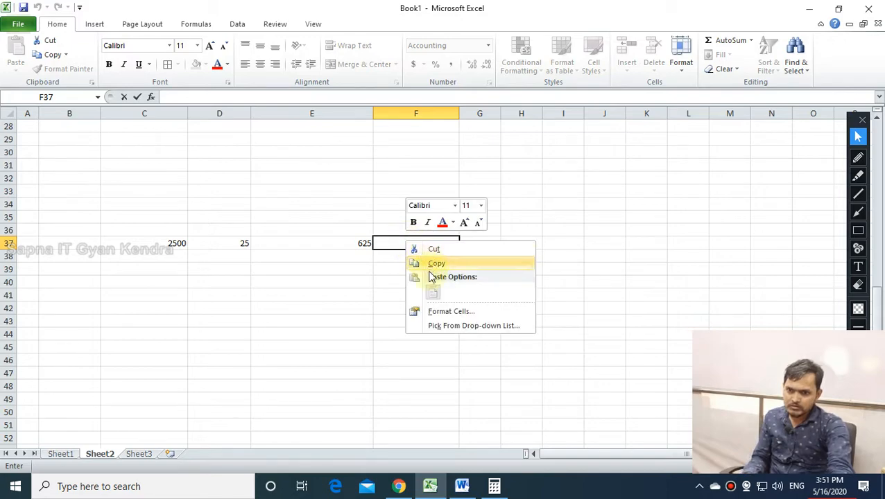
click(375, 293)
Paste the formula into F37 as text with a leading apostrophe.
click(342, 243)
double_click(342, 242)
drag(342, 243, 256, 242)
right_click(257, 245)
click(278, 252)
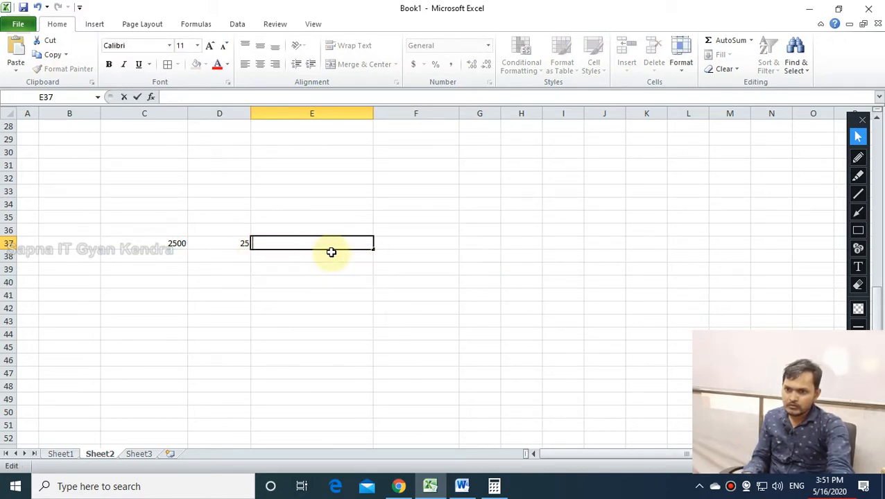
key(ctrl+v)
click(398, 244)
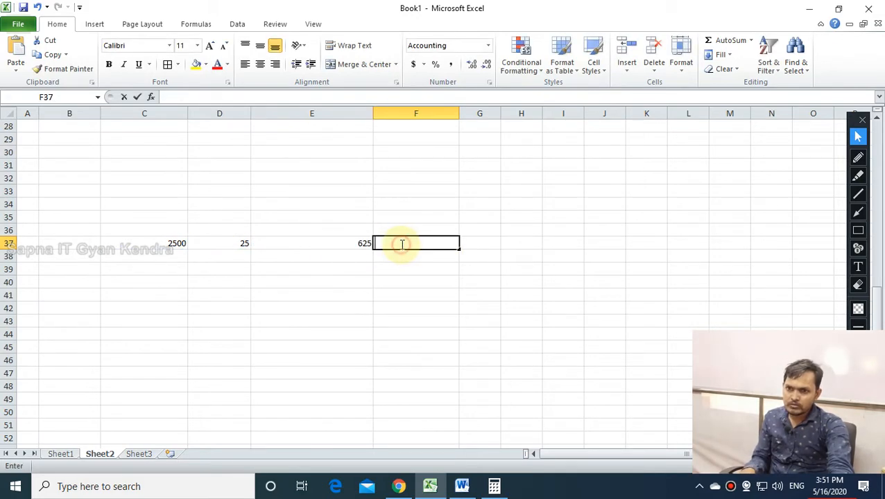
key(ctrl+v)
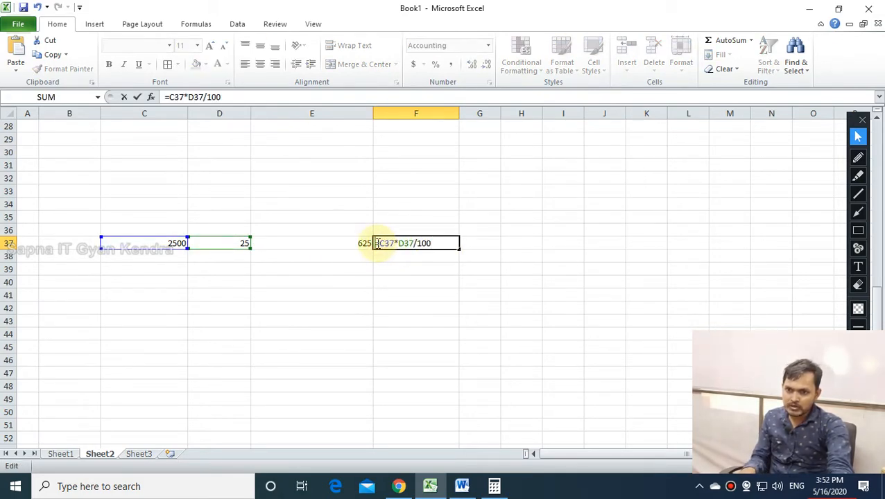
text(')
key(Return)
Narrow column E and fill 2500 from C37 down into C38.
click(413, 318)
drag(374, 116, 332, 111)
click(385, 244)
click(168, 242)
drag(187, 250, 191, 263)
click(243, 244)
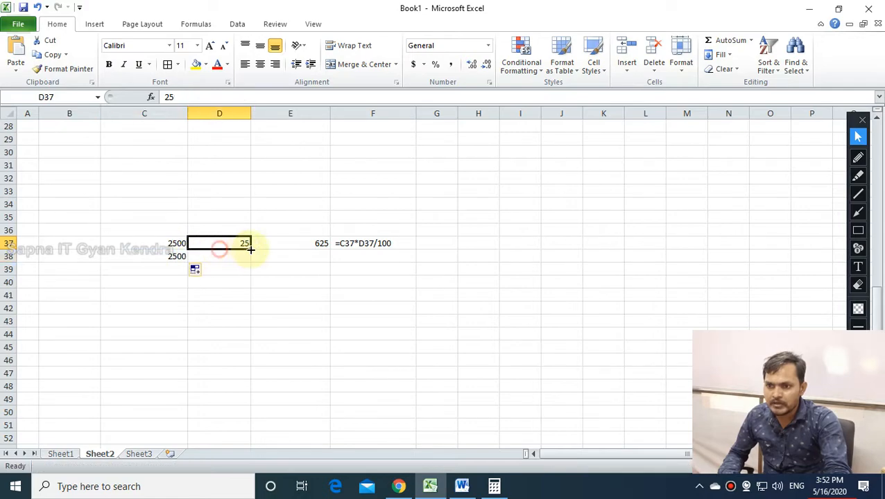
Enter 0.25 in D38.
click(234, 255)
text(.25)
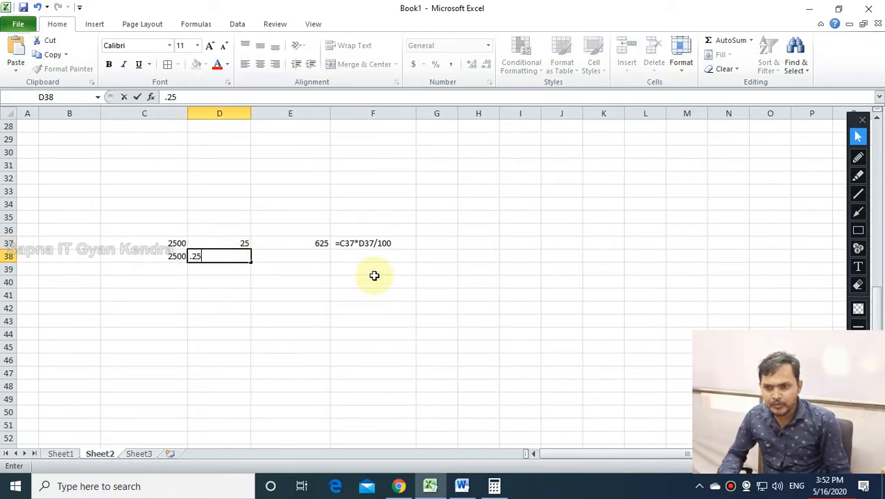
key(Return)
click(281, 260)
double_click(281, 261)
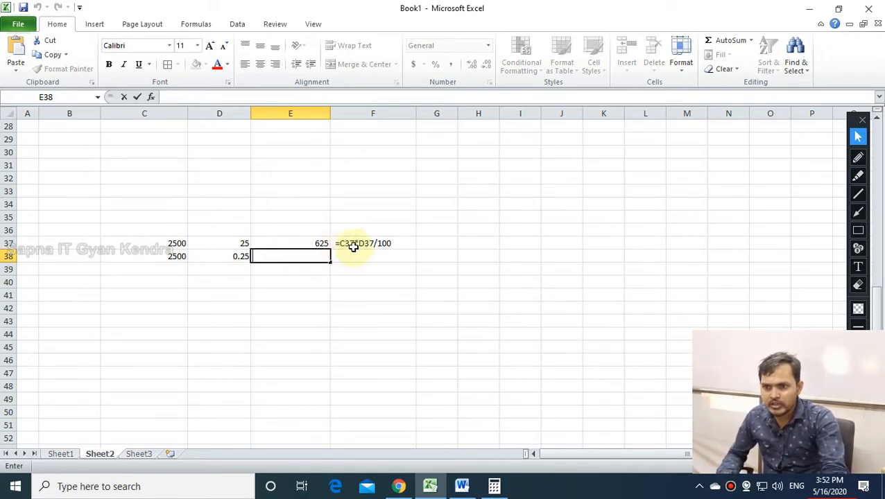
Fill E37's formula down to E38 and delete /100, leaving =C38*D38 giving 625.
click(322, 243)
drag(331, 250, 315, 258)
double_click(314, 257)
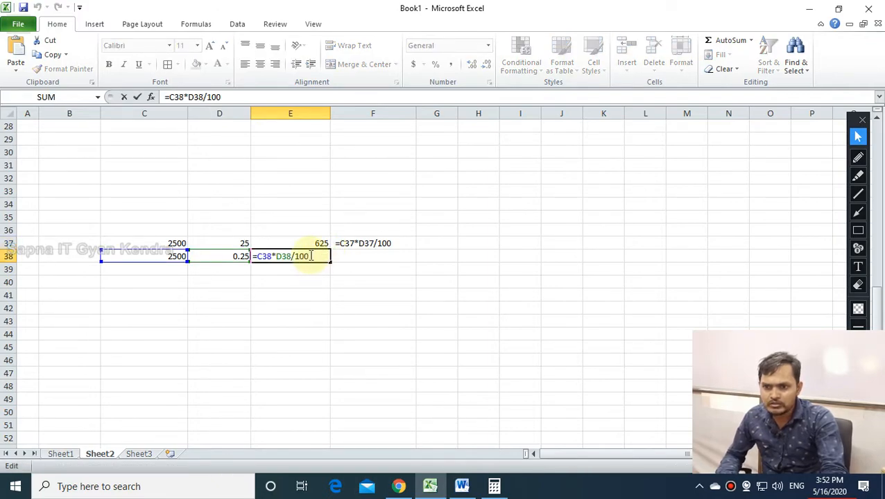
drag(314, 256, 292, 257)
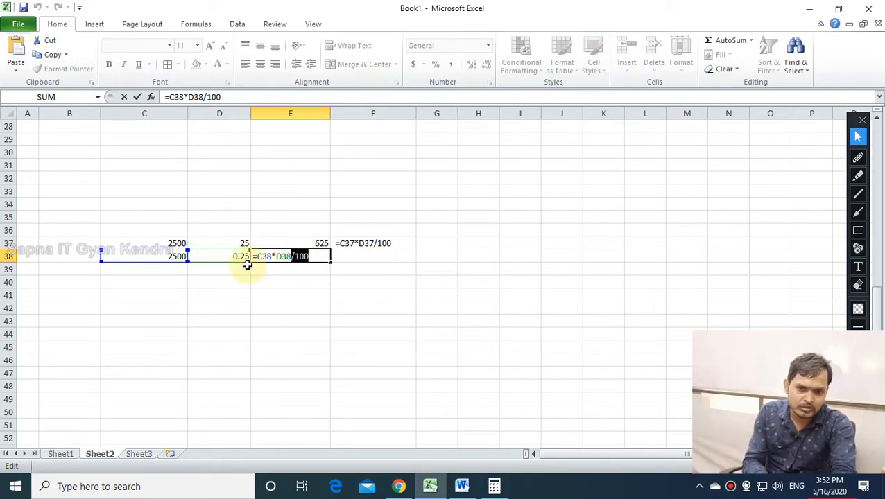
key(BackSpace)
key(Return)
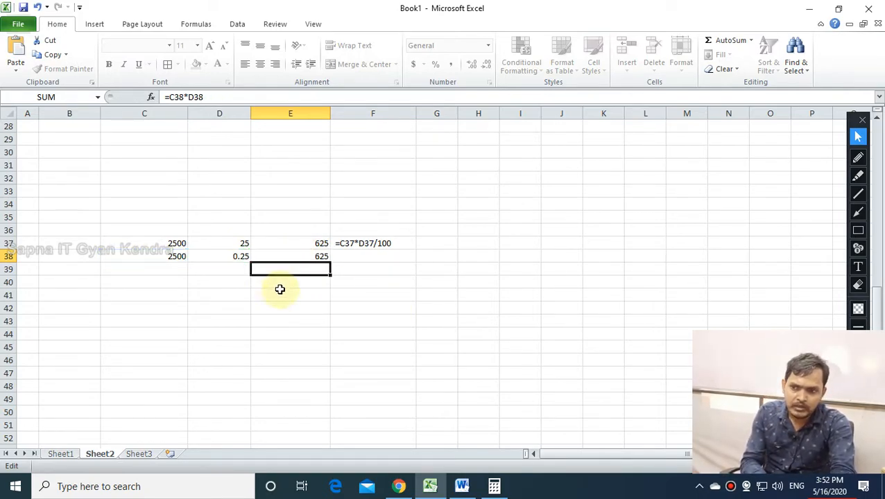
Copy F37's formula text into F38 as the note =C37*D37.
click(366, 255)
click(392, 243)
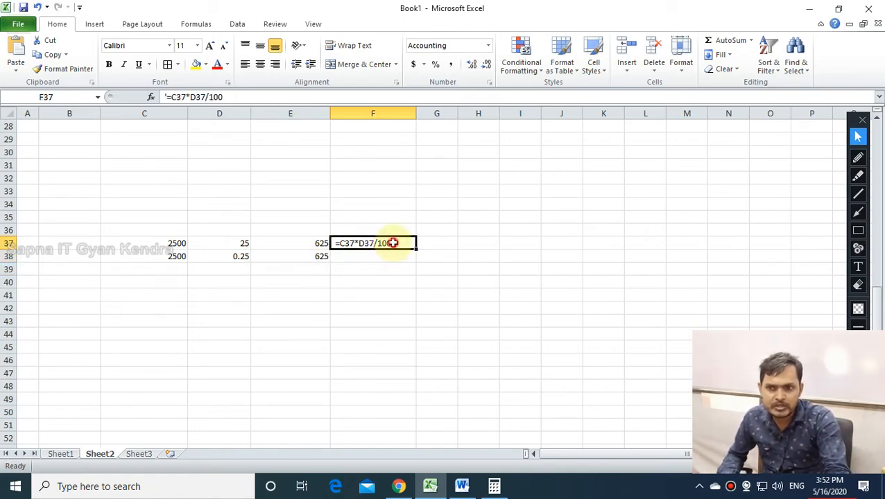
double_click(393, 243)
drag(393, 242, 331, 242)
key(ctrl+c)
click(340, 257)
key(ctrl+v)
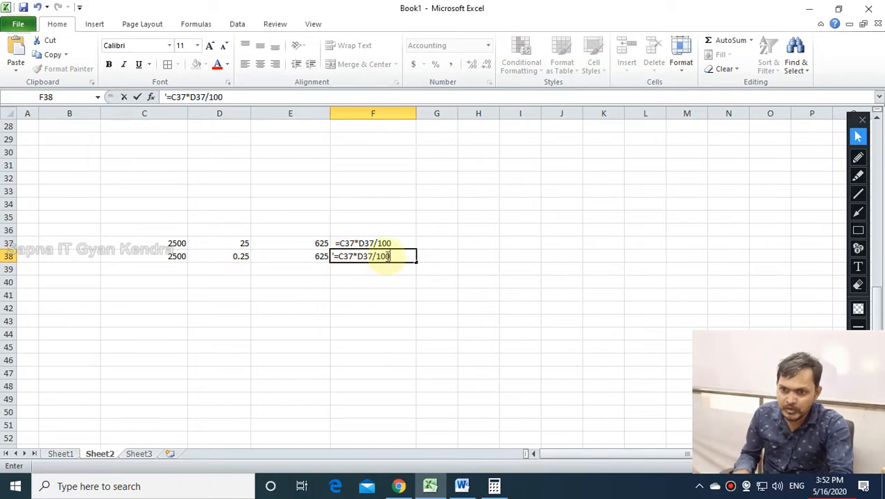
key(Return)
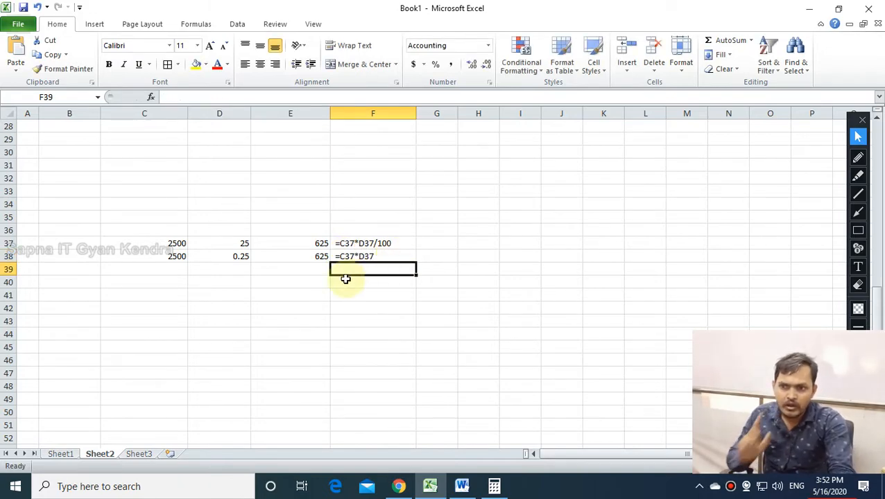
Apply Percent Style to D38 so it shows 25%, and check E38's =C38*D38.
click(231, 258)
click(436, 64)
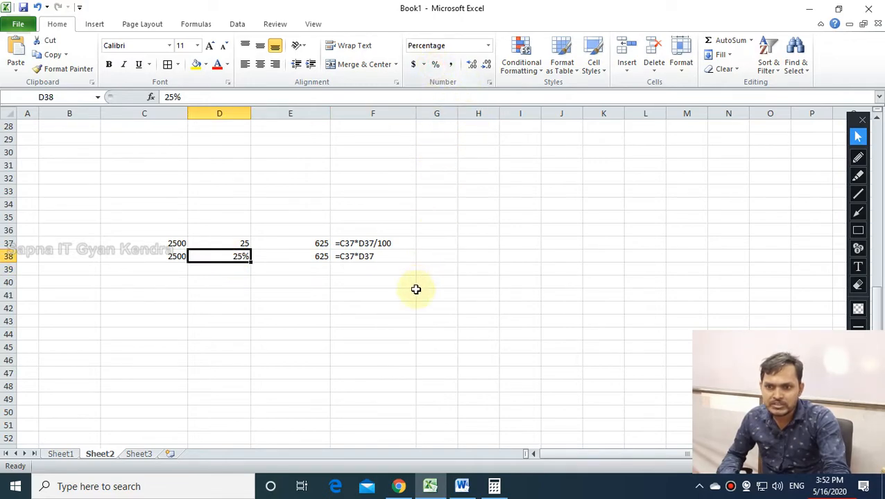
click(350, 338)
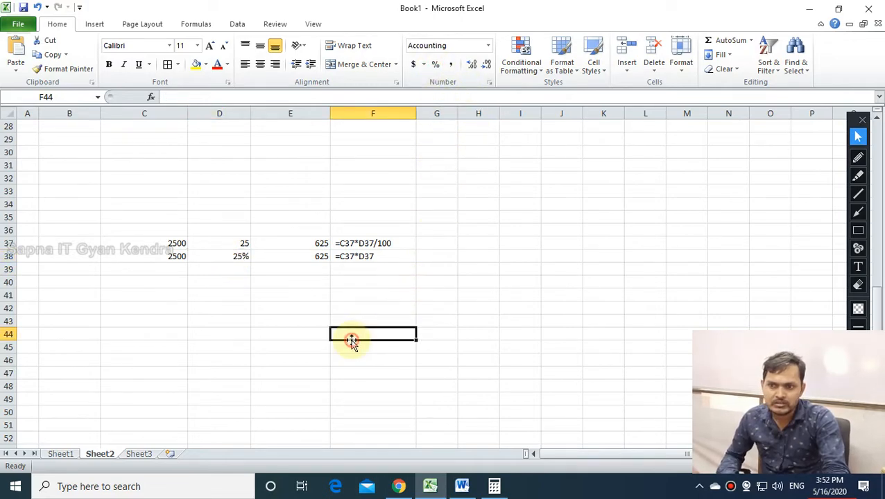
double_click(314, 256)
key(Return)
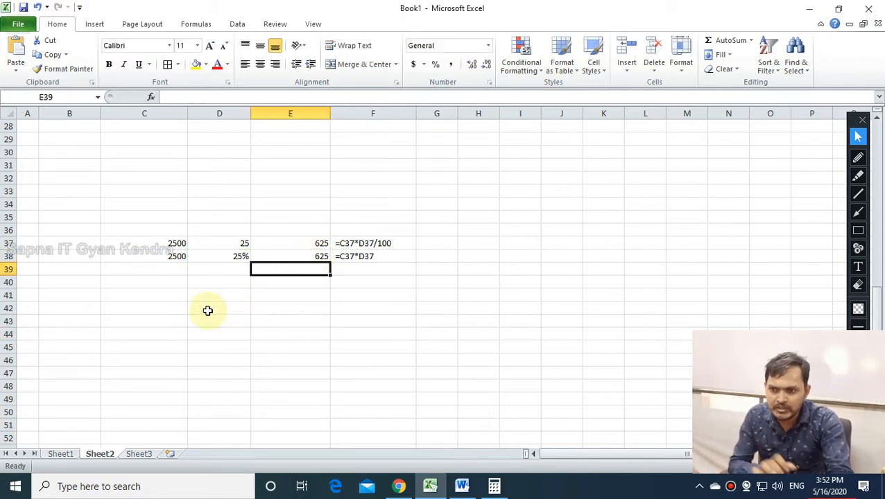
Review the values in C38 and D38, ending on empty cell H42.
click(172, 258)
click(241, 257)
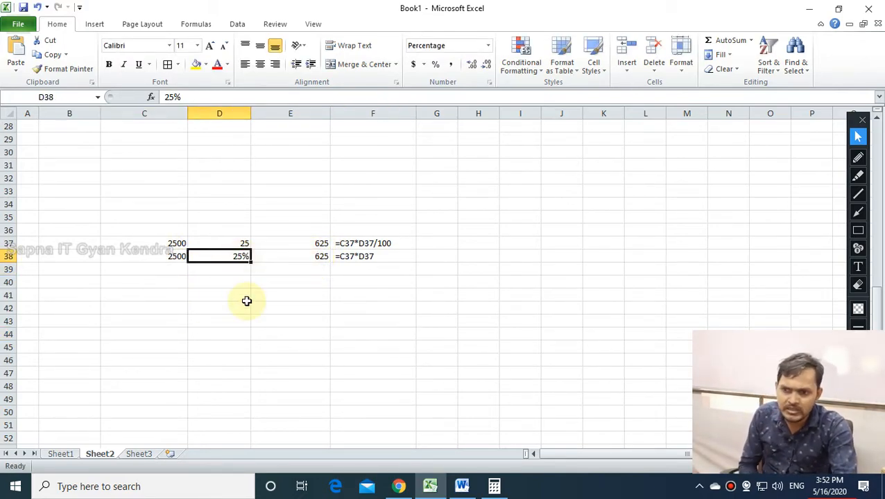
click(175, 257)
click(240, 257)
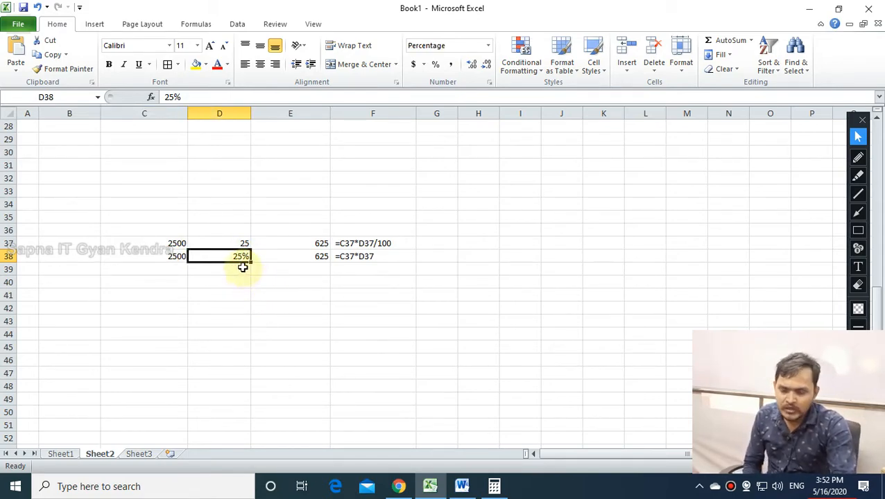
click(263, 290)
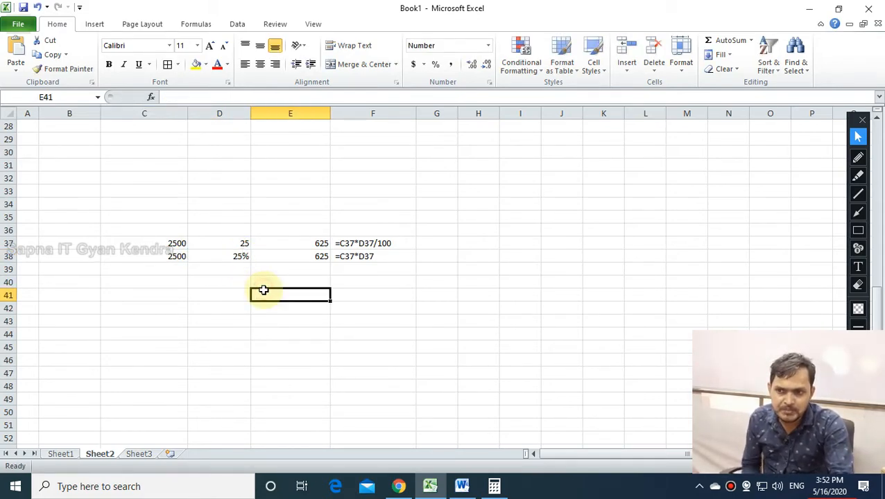
click(240, 258)
click(472, 314)
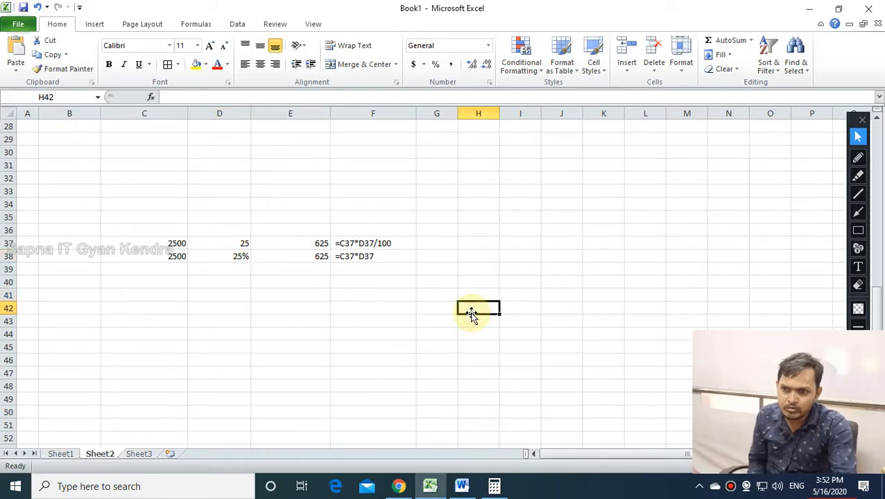
Enter 25% in H42 and =25/100 in I42, showing 0.25.
text(25)
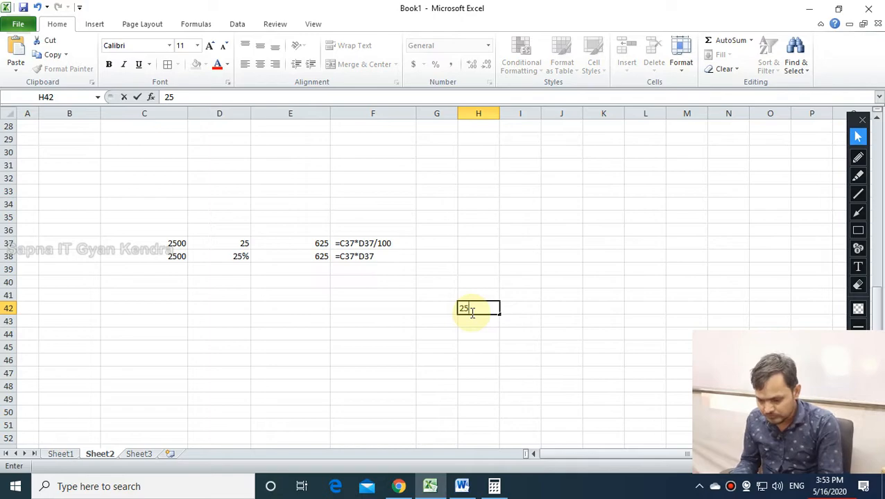
key(Return)
click(515, 306)
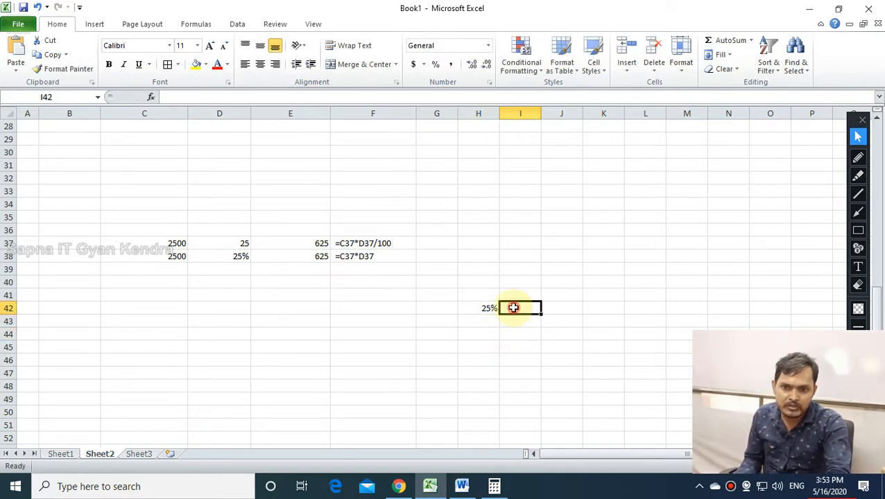
text(=25/100)
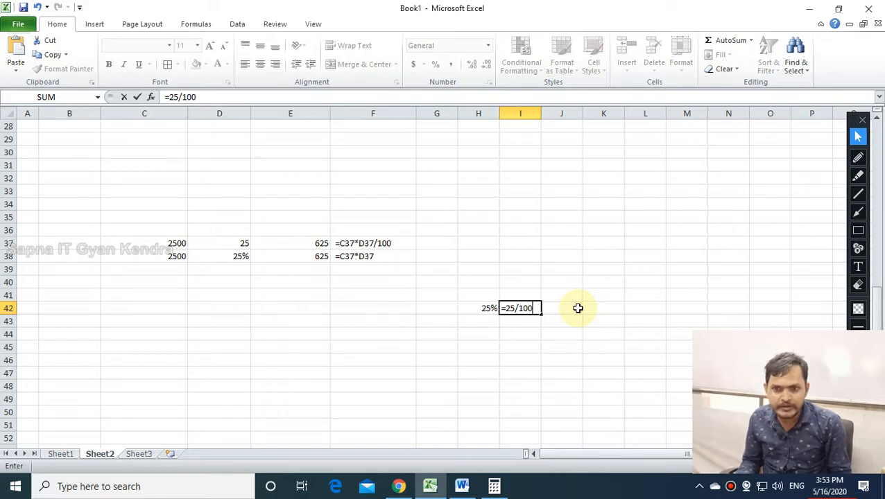
key(Return)
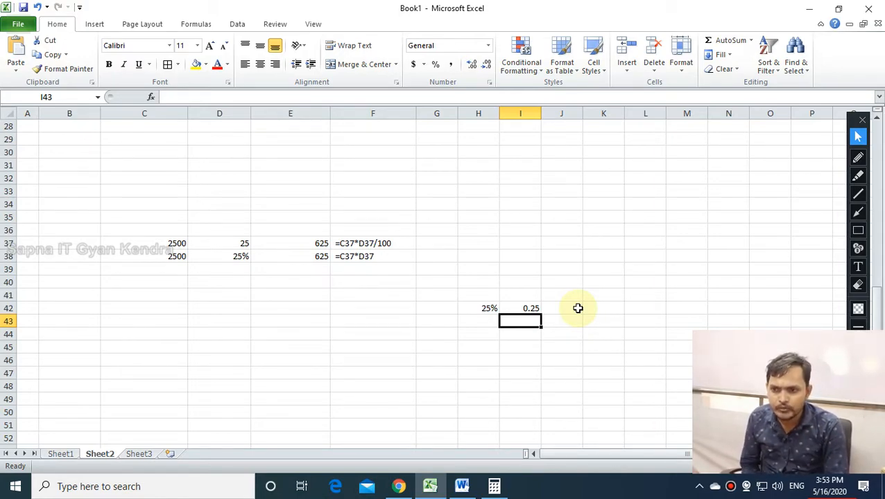
Review D38 and E38, then open F38's =C37*D37 note for editing.
click(239, 257)
click(288, 258)
click(371, 258)
double_click(374, 257)
double_click(364, 256)
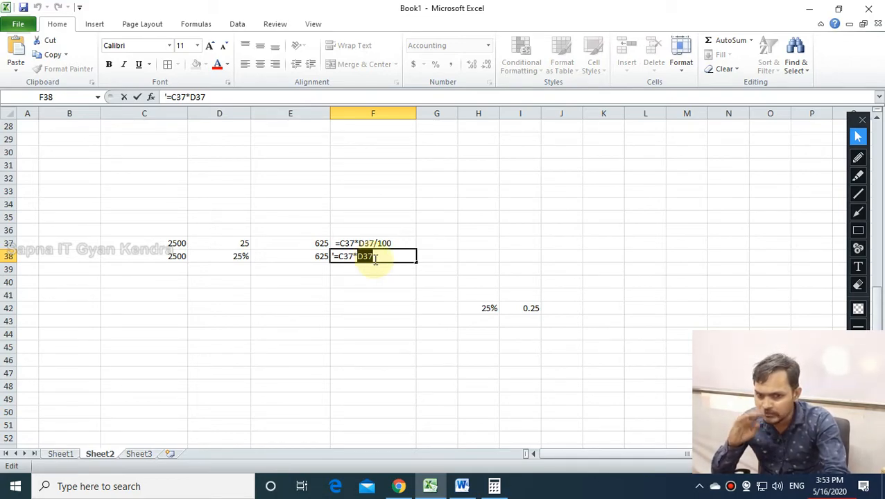
Commit F38, then clear the H41:J44 block and the C35:F42 worked example.
key(Return)
click(378, 294)
drag(479, 295, 557, 336)
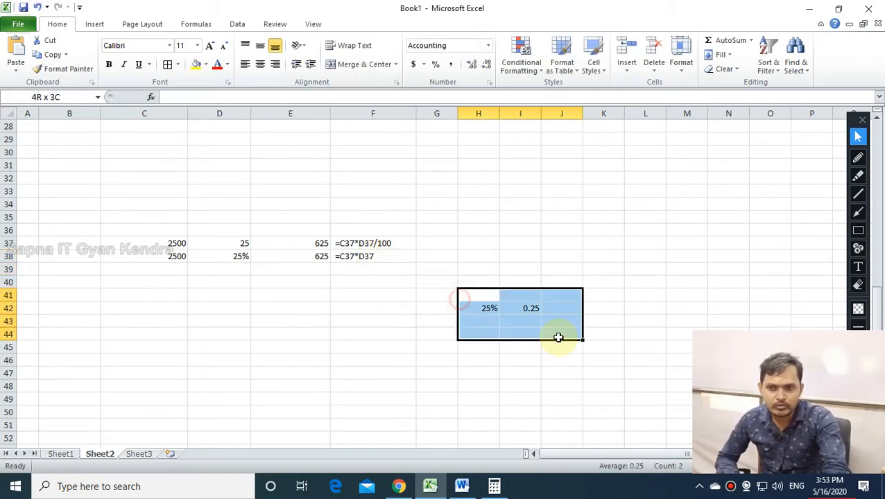
key(Delete)
drag(509, 371, 491, 369)
drag(148, 218, 399, 304)
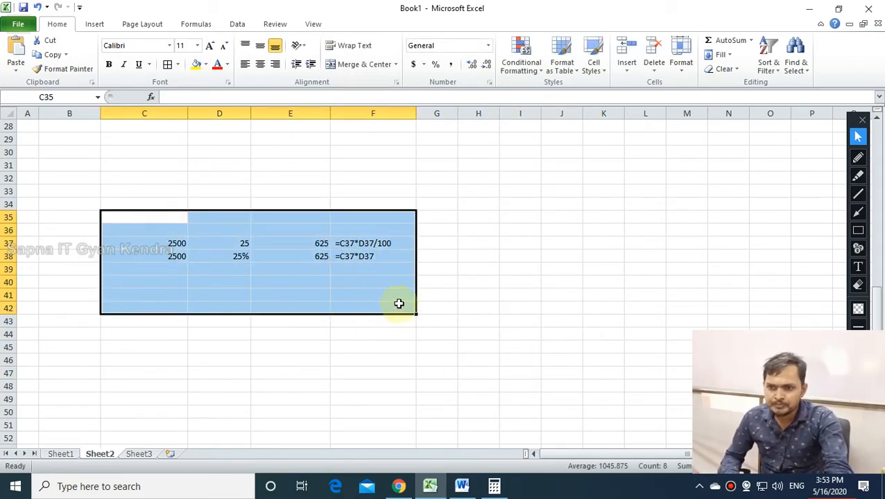
key(Delete)
Open Format Cells for H41 and browse the Number, Currency, Accounting and Date categories.
click(493, 294)
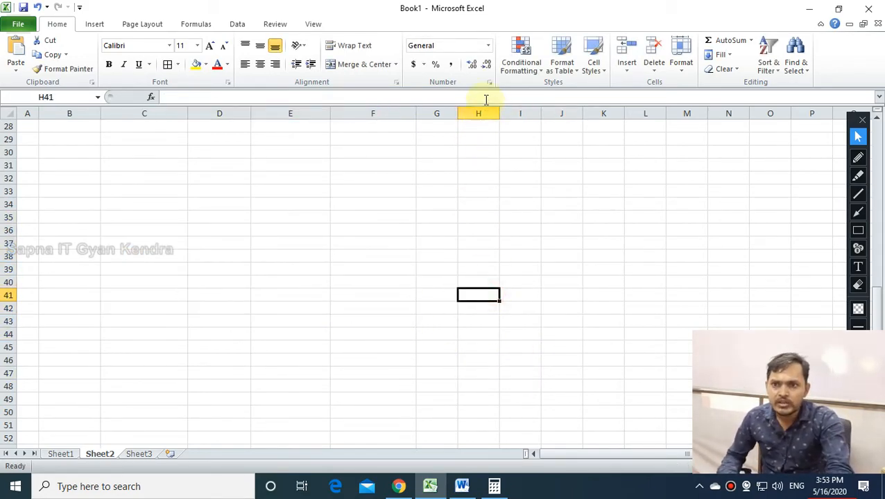
click(489, 46)
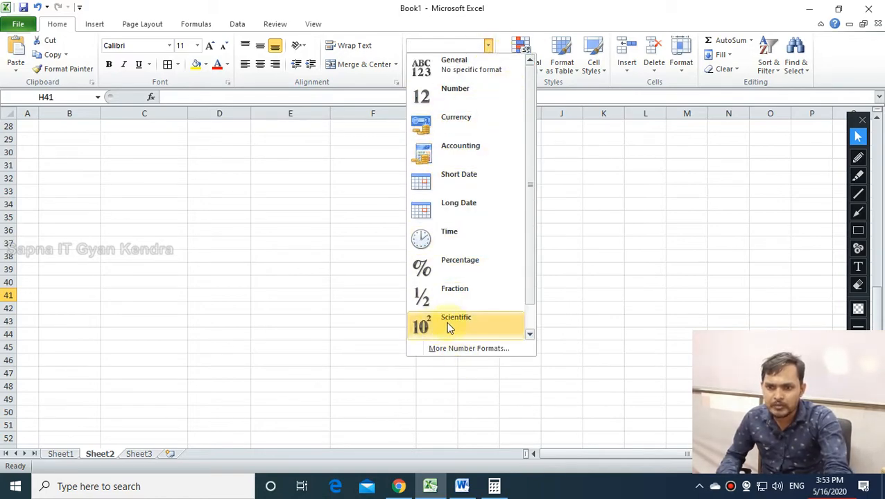
click(476, 349)
drag(340, 160, 207, 128)
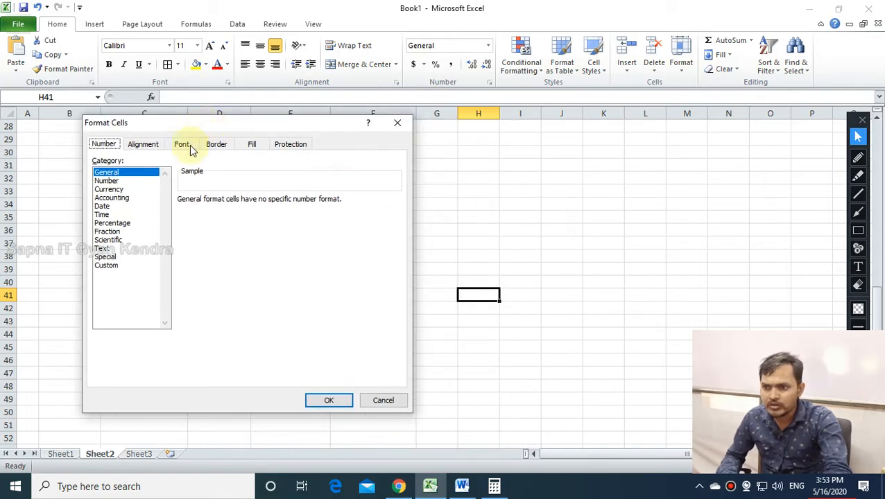
click(111, 181)
click(112, 190)
click(114, 198)
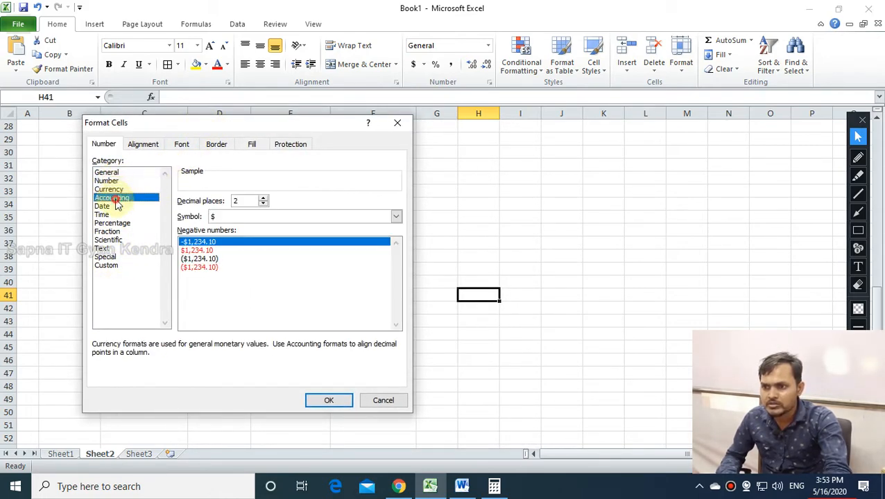
click(112, 207)
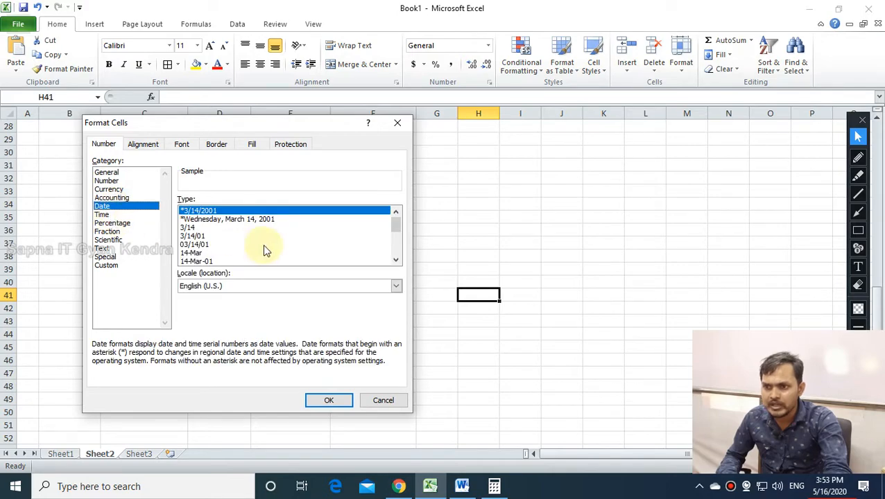
click(212, 220)
click(210, 228)
click(208, 253)
Choose the 3/14/01 13:30 date-and-time type and apply it with OK.
scroll(208, 252, down, 3)
click(196, 237)
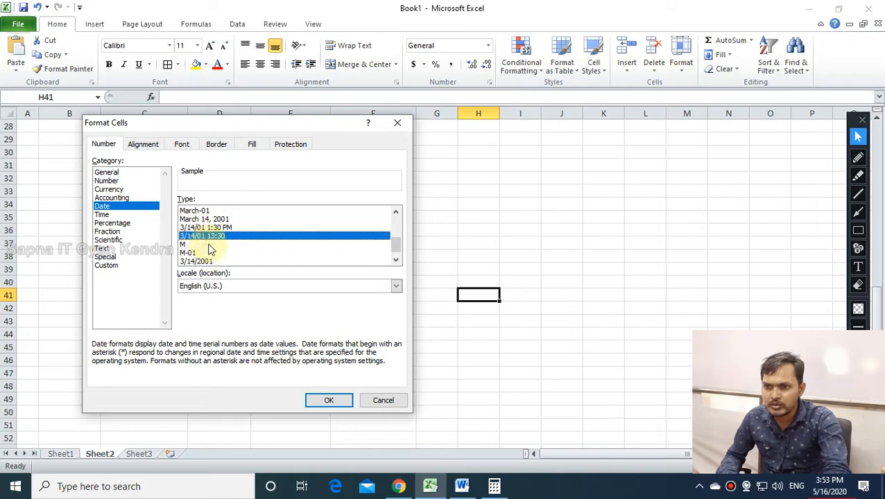
click(208, 221)
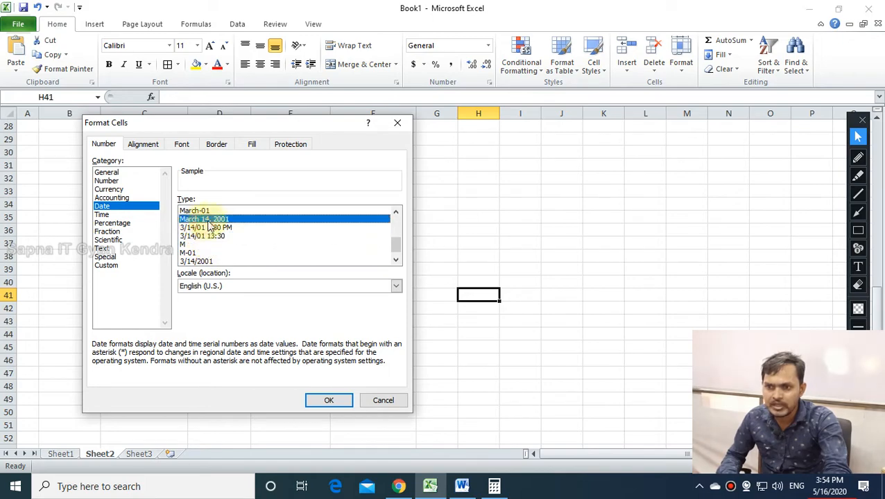
click(208, 236)
scroll(216, 247, down, 1)
click(208, 261)
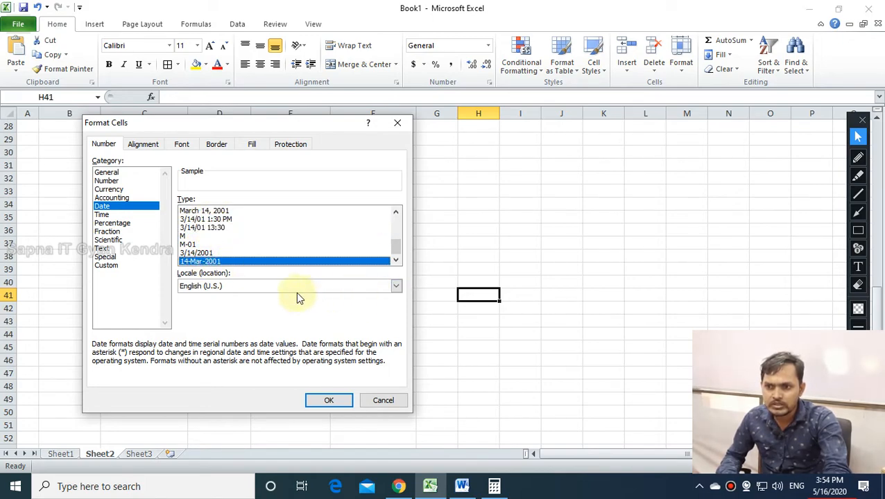
click(208, 228)
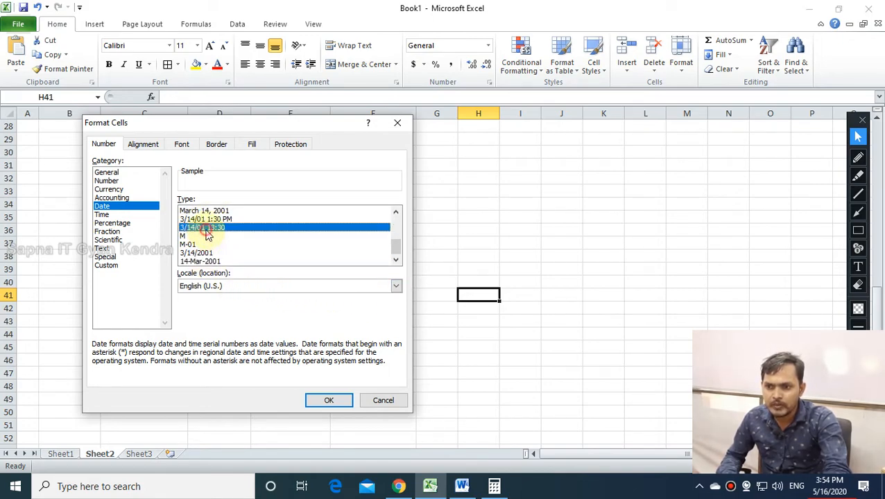
click(329, 395)
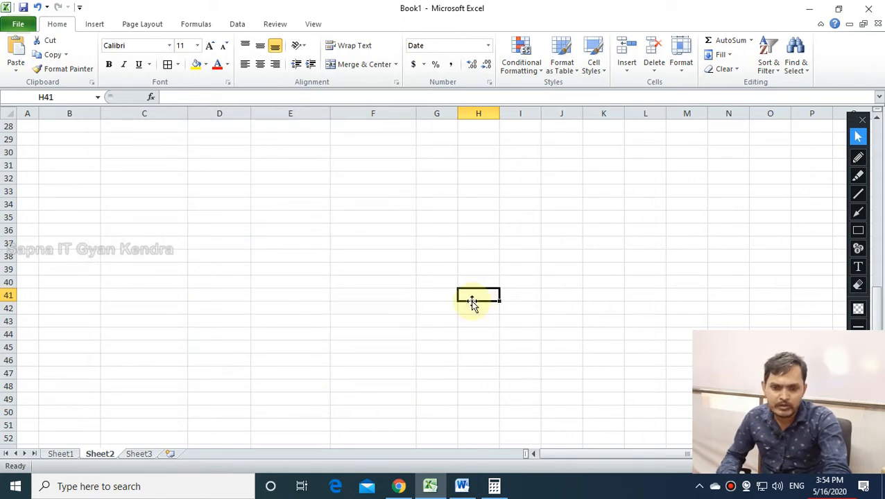
Enter the date 12/25 in cell H41.
text(25/12)
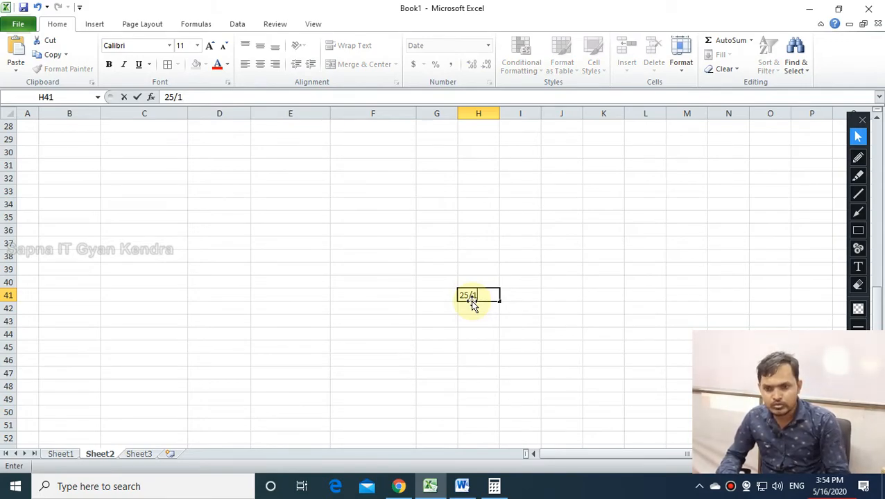
key(BackSpace)
text(12/2)
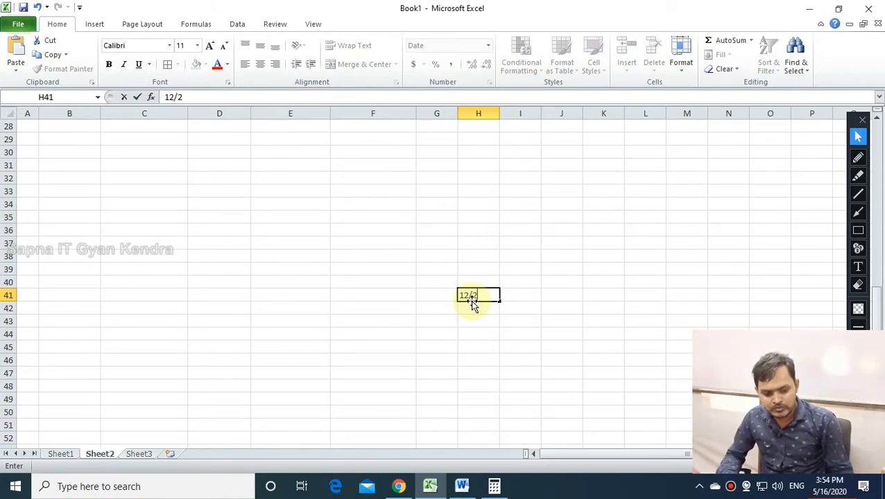
key(Return)
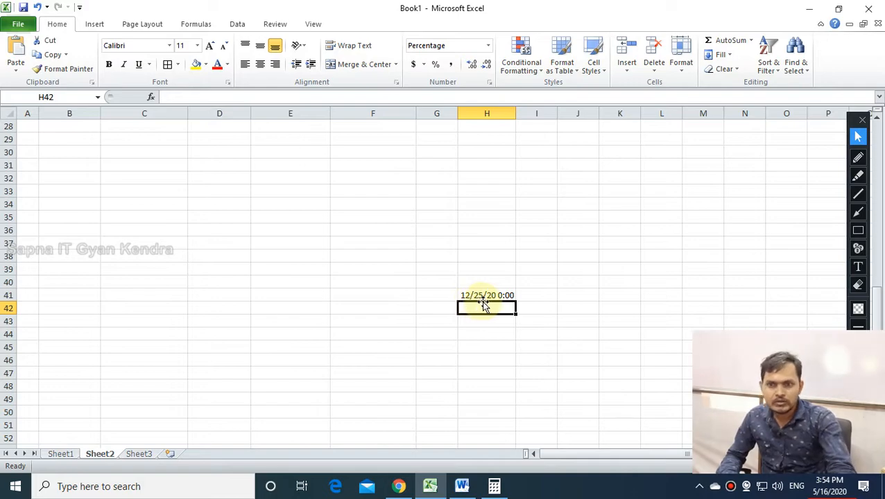
click(486, 301)
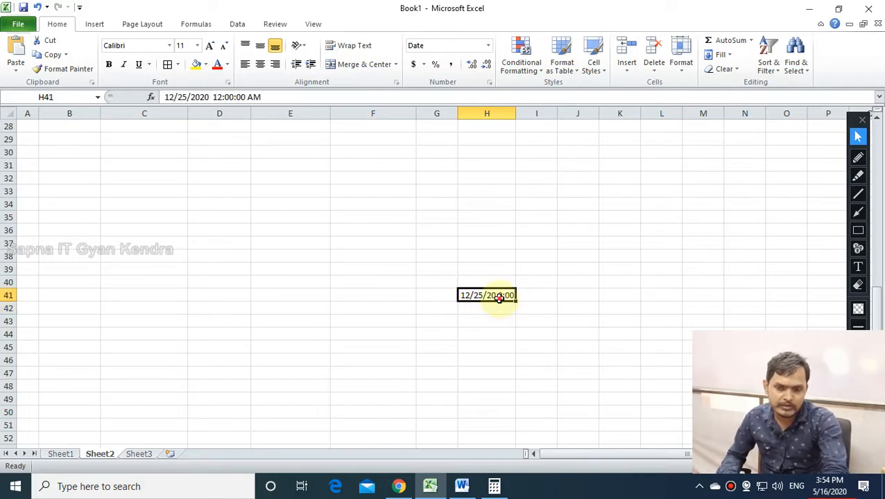
Edit H41's time to 1:30:10 AM so it displays 12/25/20 1:30.
double_click(500, 298)
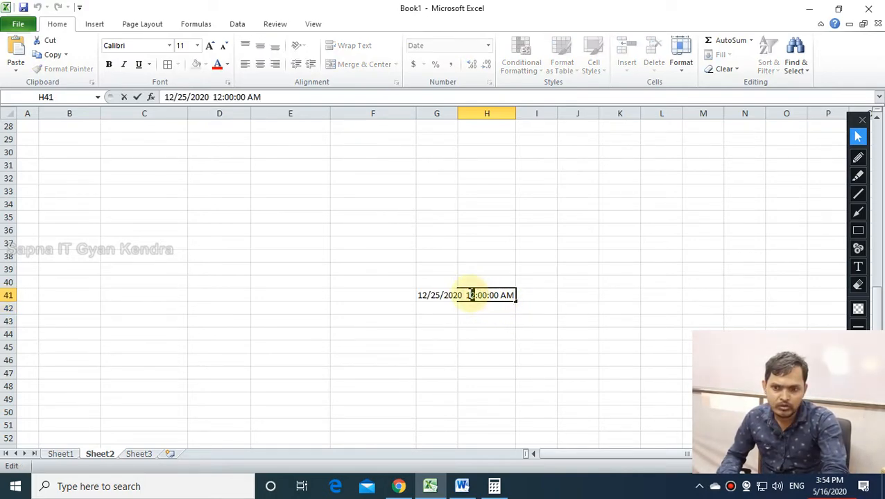
text(40)
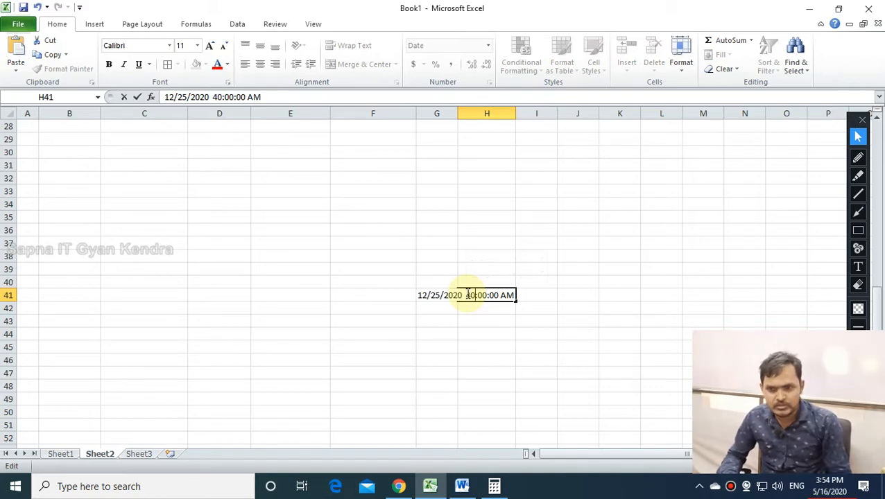
key(BackSpace)
key(BackSpace)
text(1)
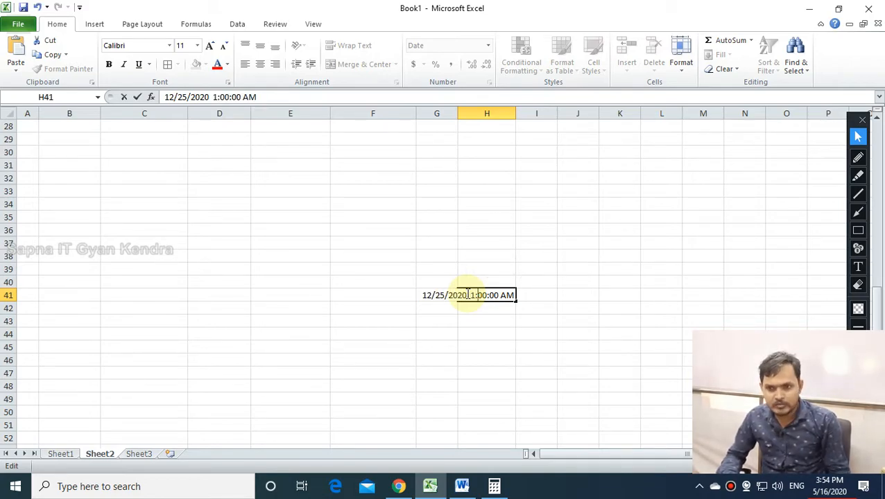
key(Right)
key(Delete)
key(Delete)
text(30)
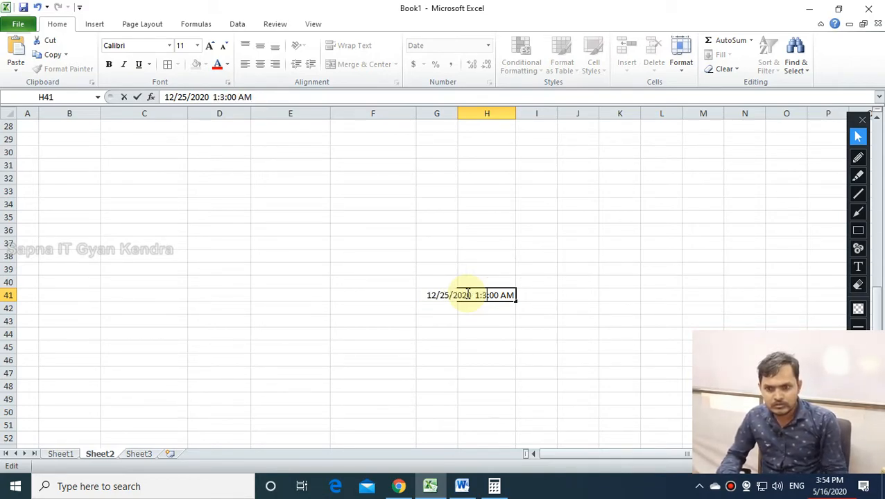
key(Right)
key(Delete)
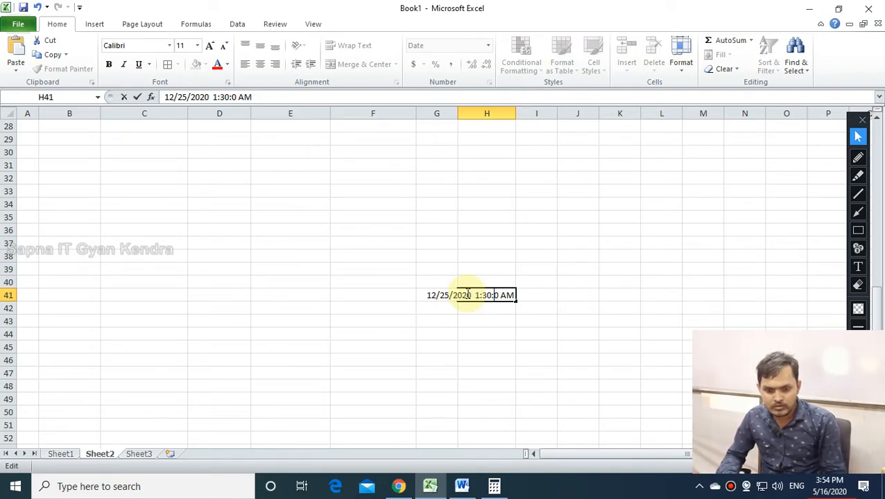
text(1)
key(Return)
click(484, 297)
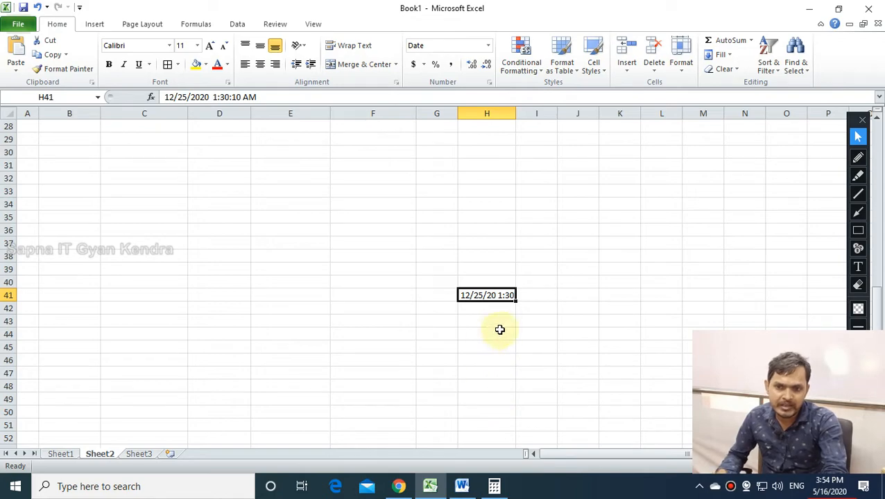
Browse Format Cells Date types, briefly outlining the type list with an annotation rectangle.
click(491, 82)
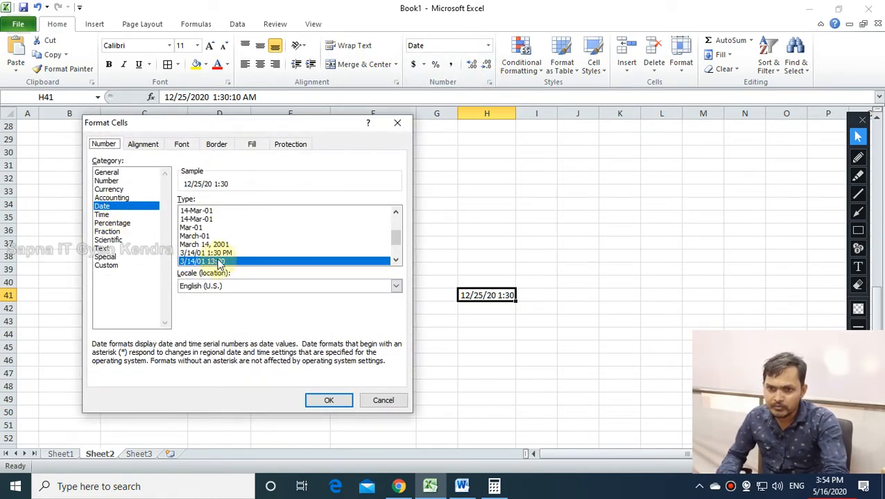
click(395, 260)
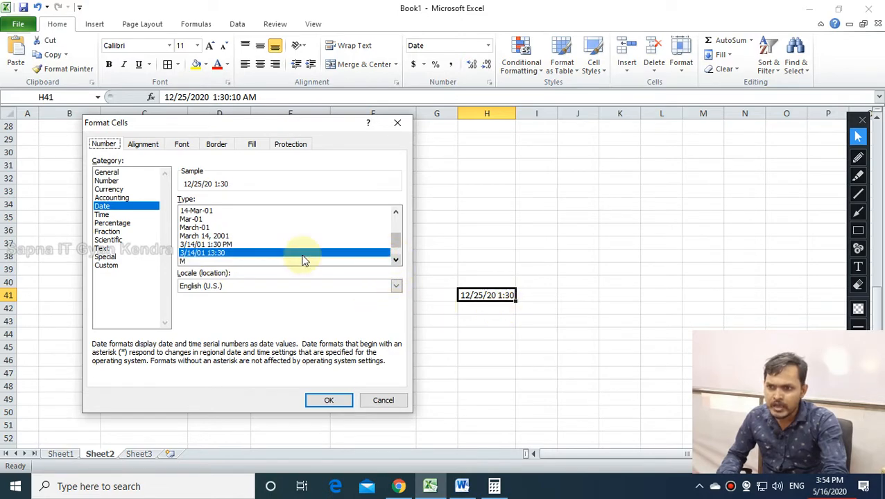
click(223, 237)
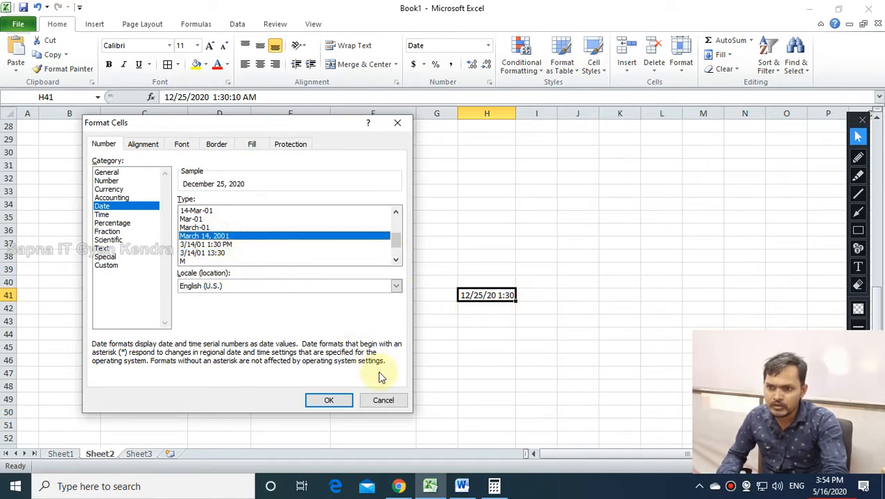
click(395, 260)
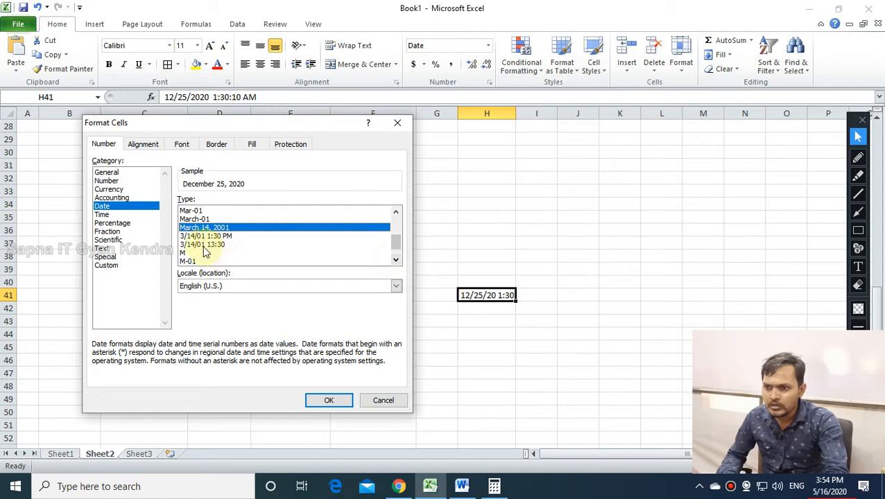
click(858, 230)
drag(173, 200, 264, 276)
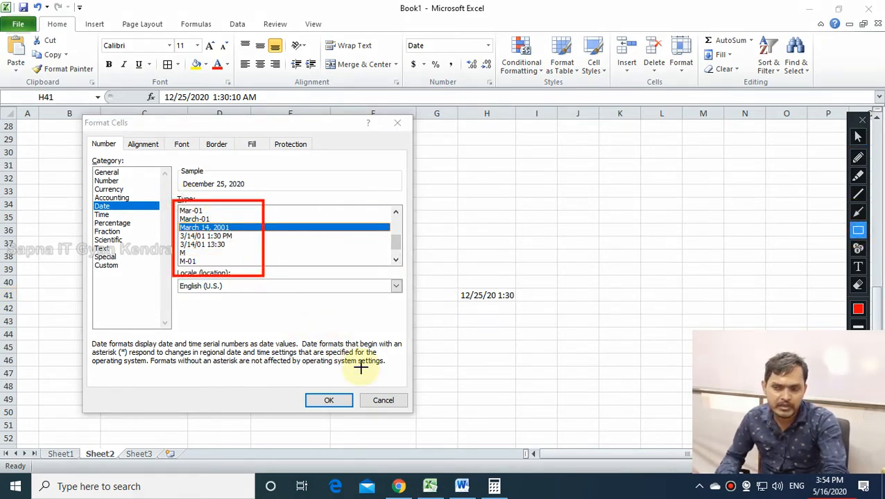
click(858, 285)
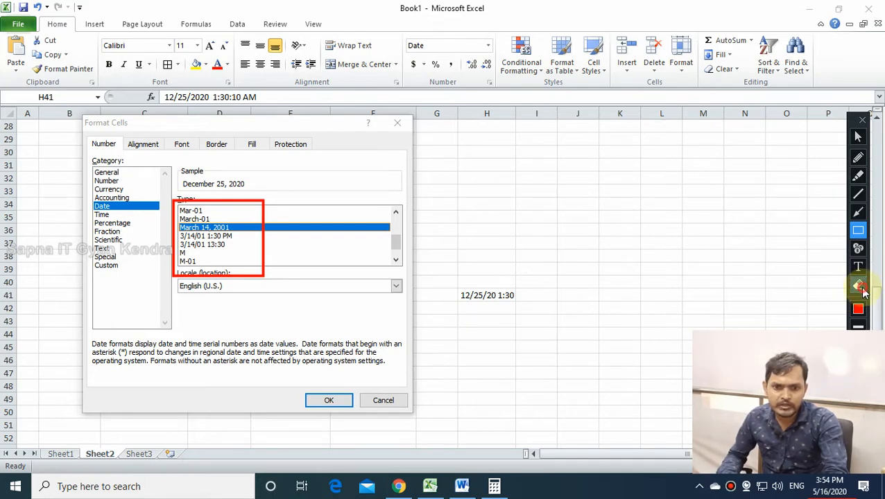
drag(168, 185, 283, 314)
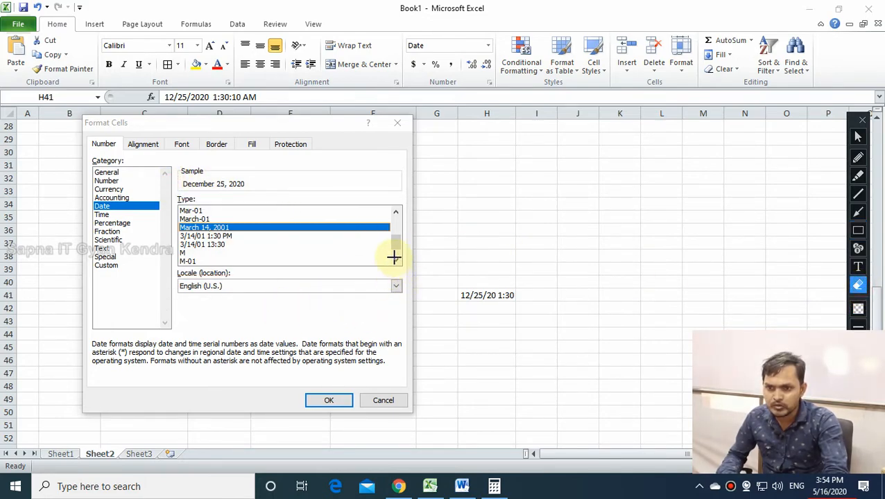
click(858, 137)
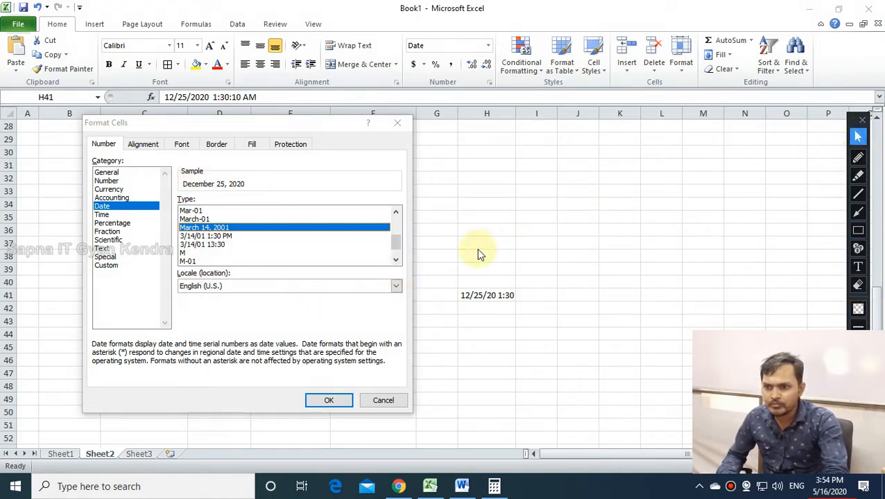
Apply the 14-Mar-2001 date format so H41 shows 25-Dec-2020.
click(393, 261)
click(393, 261)
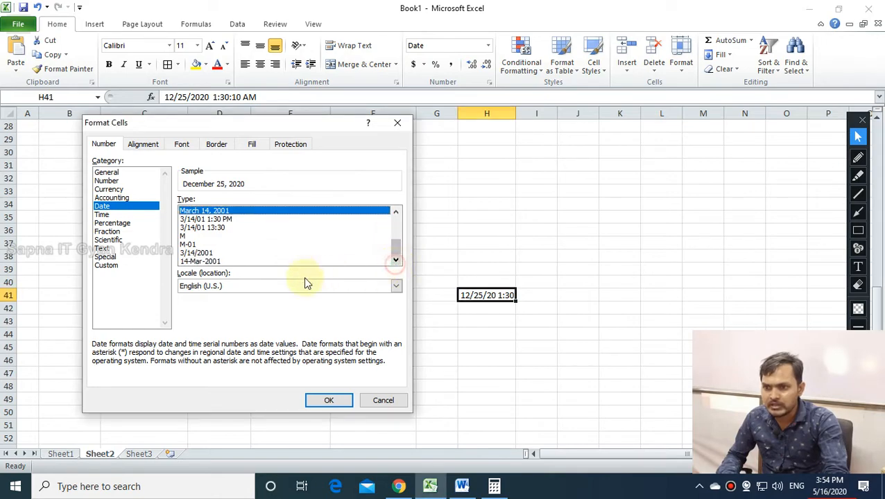
click(220, 263)
click(333, 401)
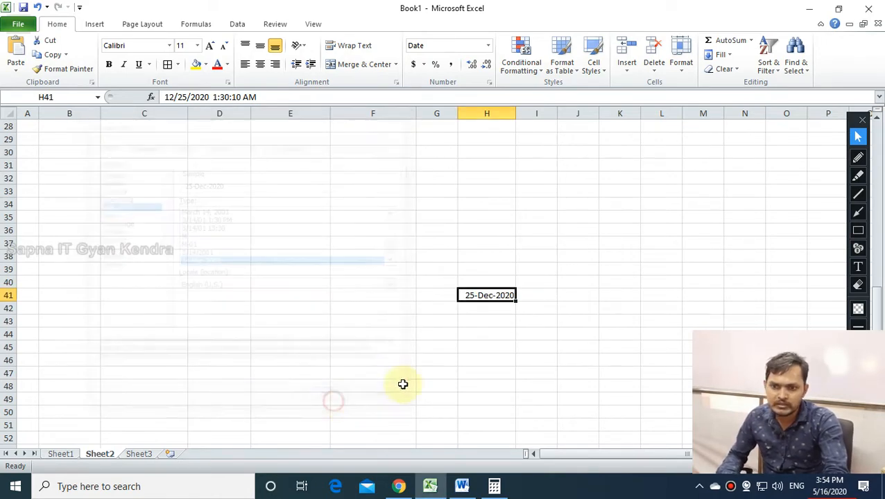
click(491, 321)
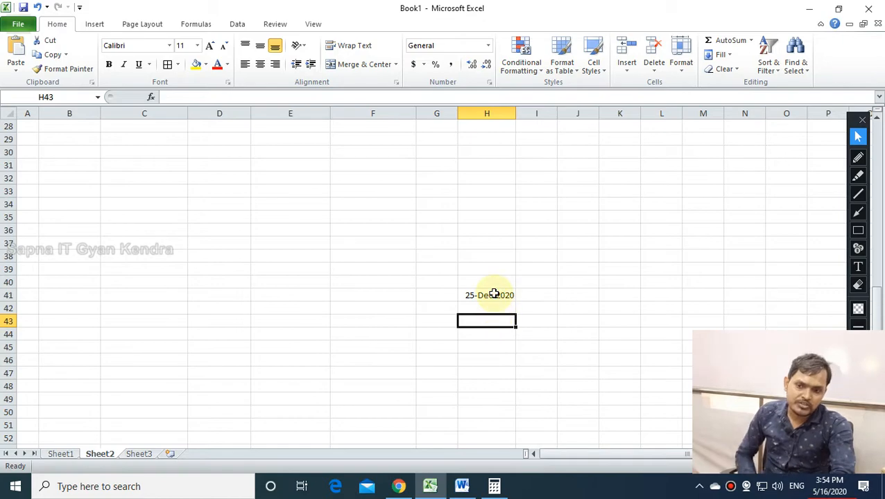
click(494, 293)
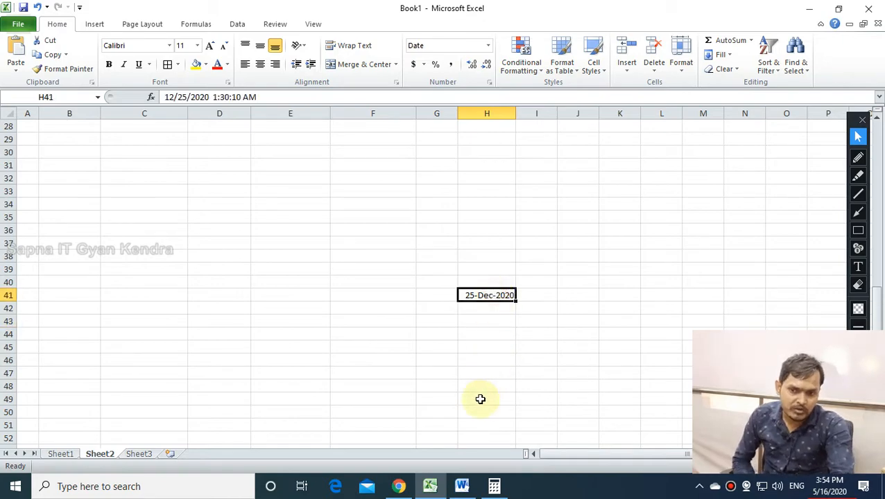
Try several Time formats on H41 and apply 1:30:55 PM, showing 1:30:10 AM.
click(489, 81)
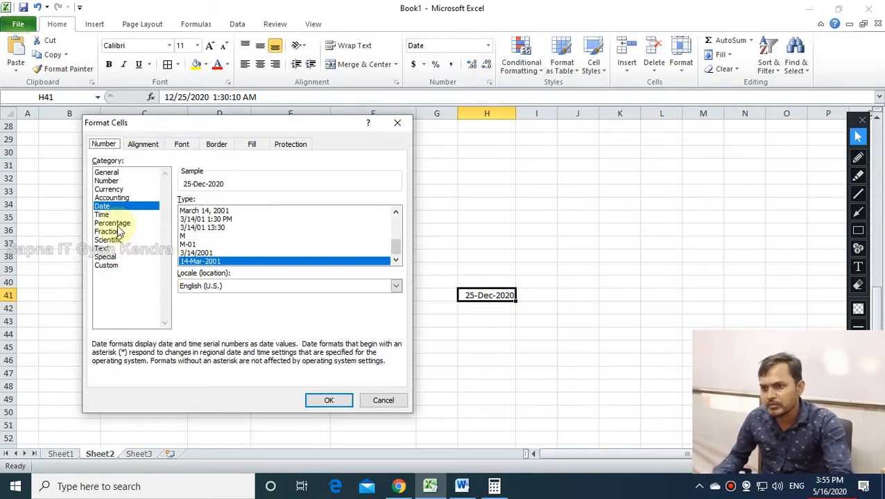
click(102, 215)
click(232, 228)
click(225, 236)
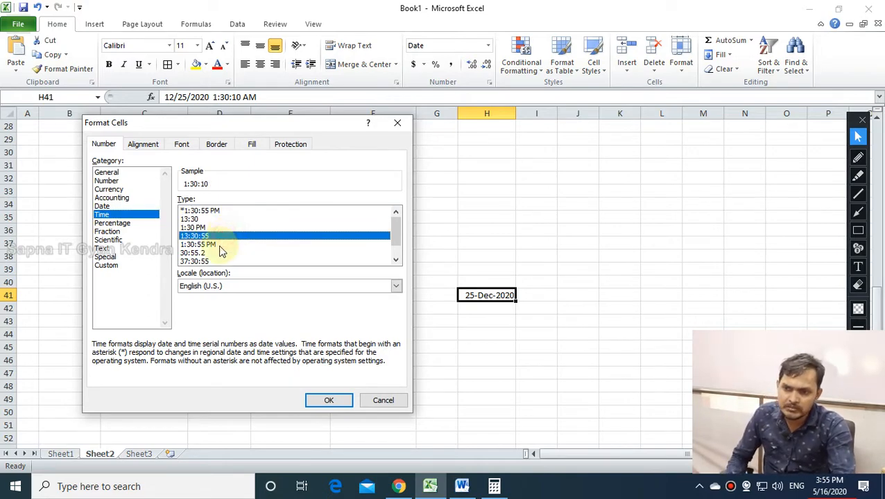
scroll(222, 251, down, 1)
scroll(222, 252, up, 1)
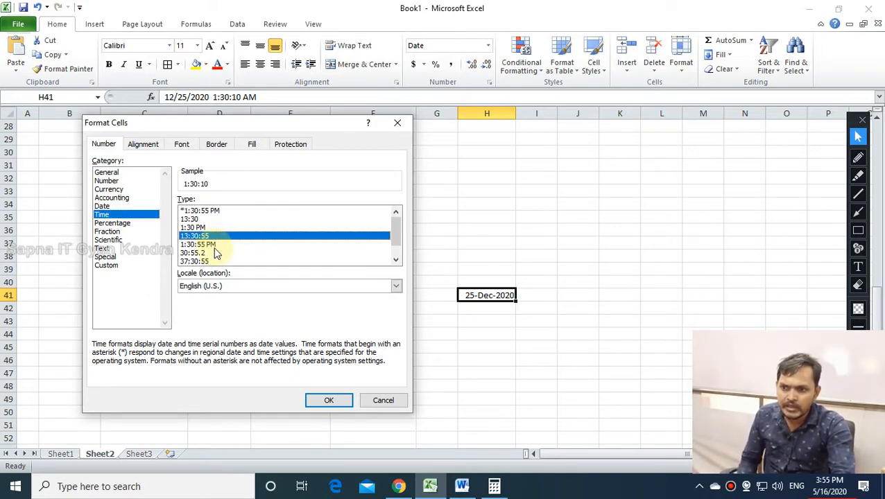
click(214, 246)
click(213, 261)
scroll(214, 259, down, 1)
click(212, 261)
click(213, 244)
click(200, 236)
double_click(200, 227)
click(201, 214)
Switch to the blank Sheet1 and select cell E19.
click(382, 261)
scroll(382, 271, up, 8)
click(382, 277)
scroll(375, 302, up, 1)
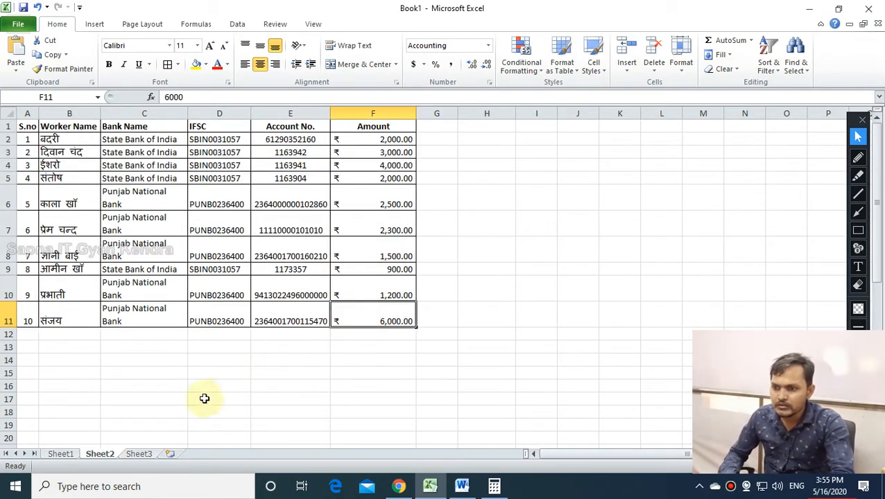
click(59, 454)
click(234, 362)
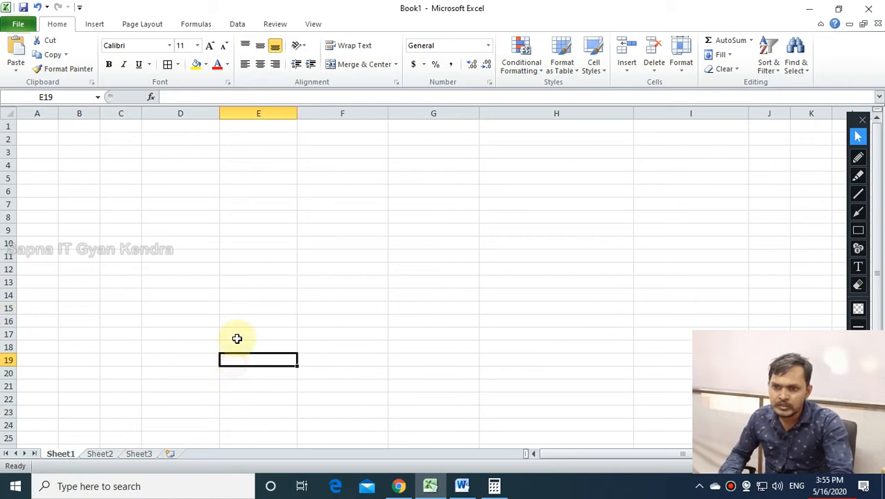
Preview Fraction types: up to two digits, three digits, quarters, eighths, sixteenths.
click(489, 82)
click(111, 231)
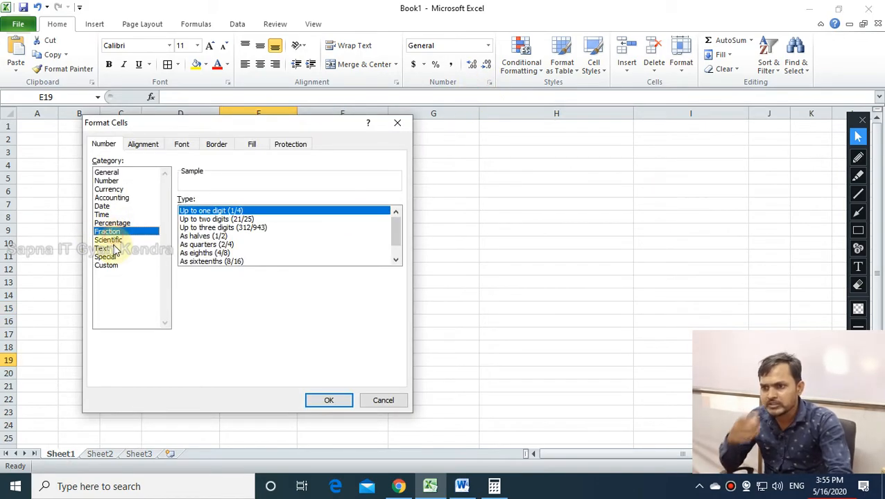
click(253, 220)
click(262, 228)
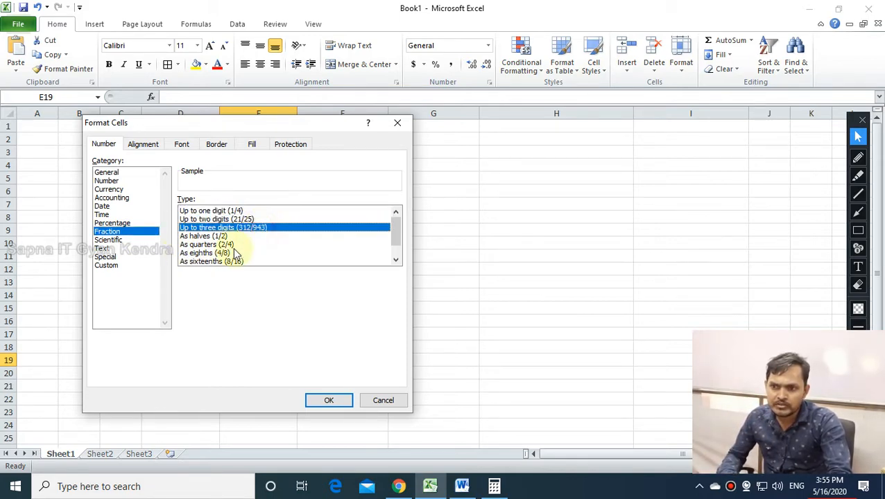
click(212, 245)
click(213, 254)
click(212, 262)
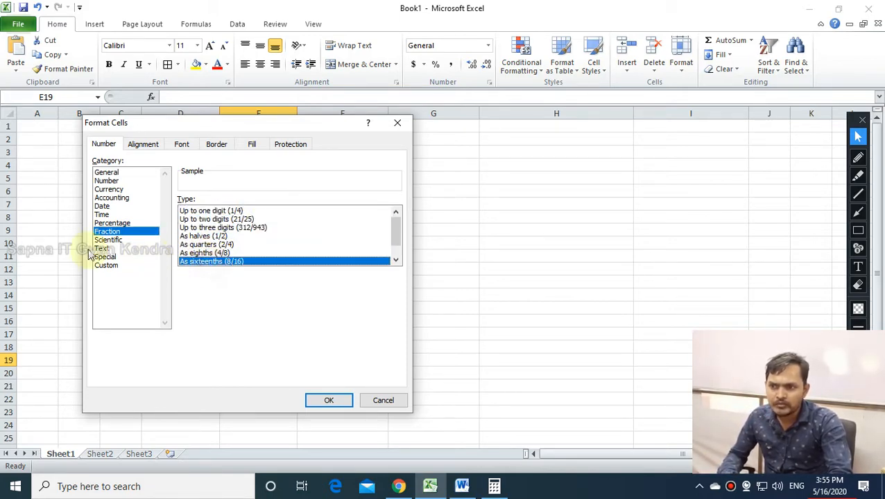
Compare the Scientific, Date and Text categories, then apply Text format to E19.
click(114, 241)
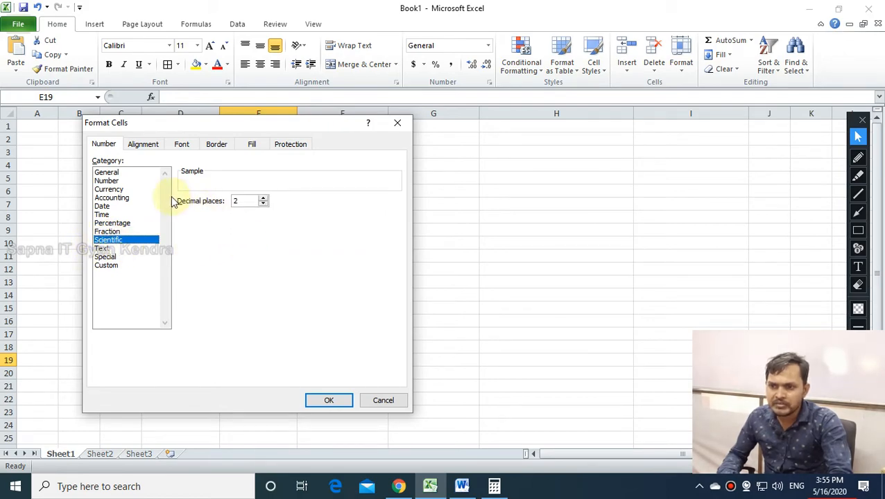
click(127, 206)
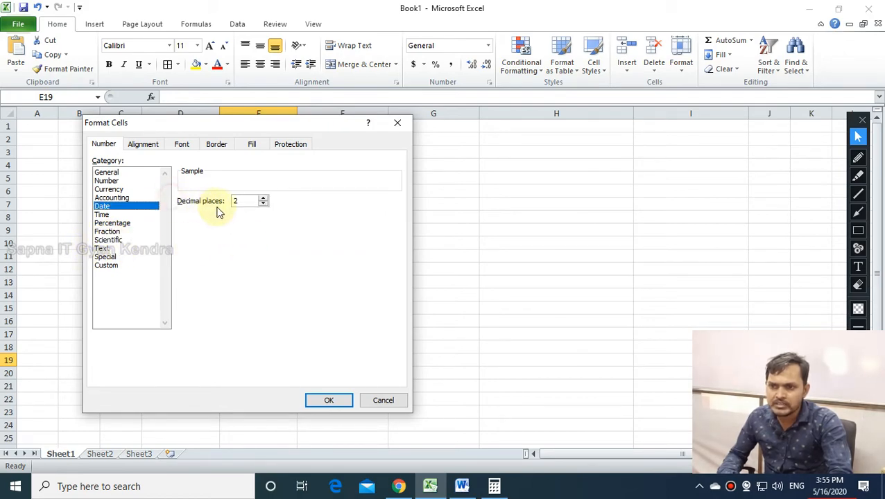
click(125, 231)
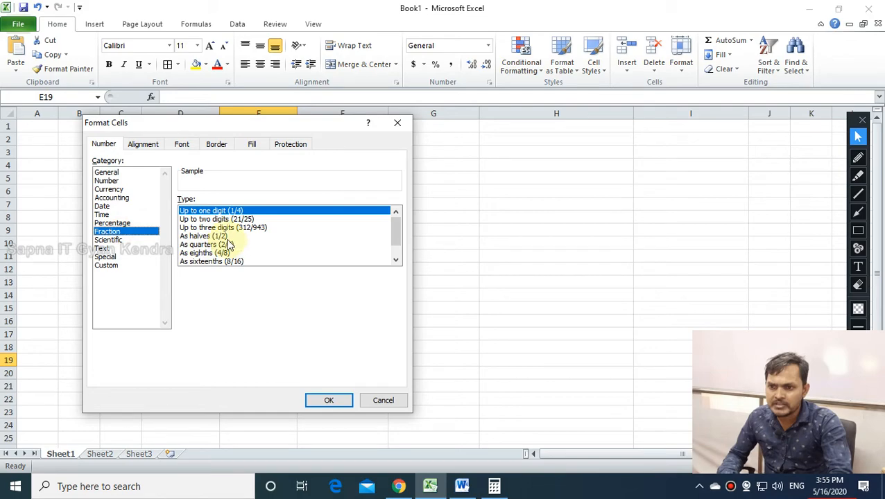
click(120, 240)
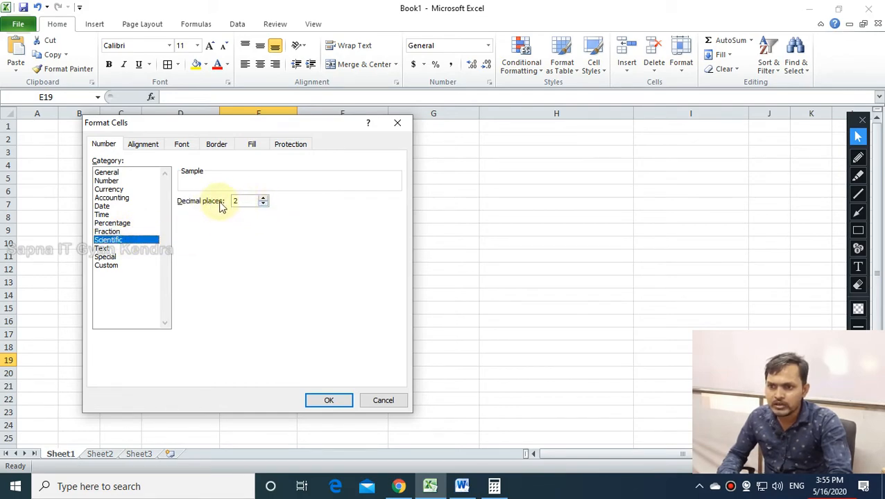
click(115, 250)
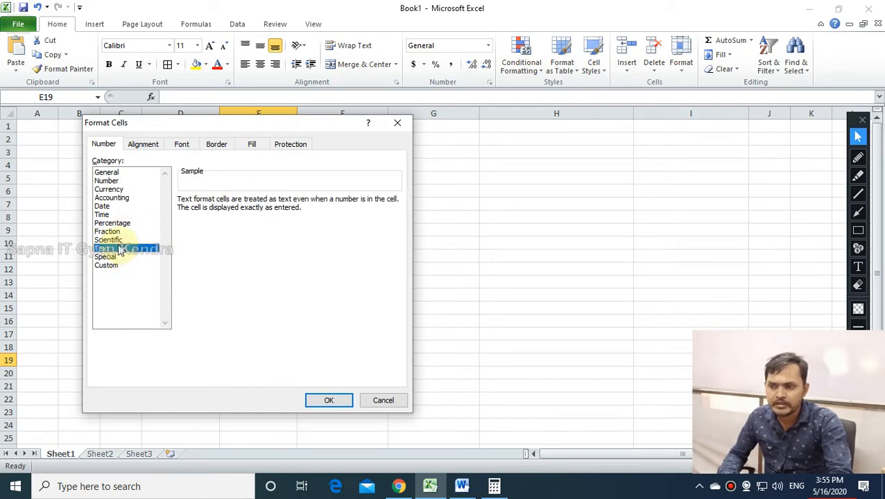
click(121, 240)
click(125, 250)
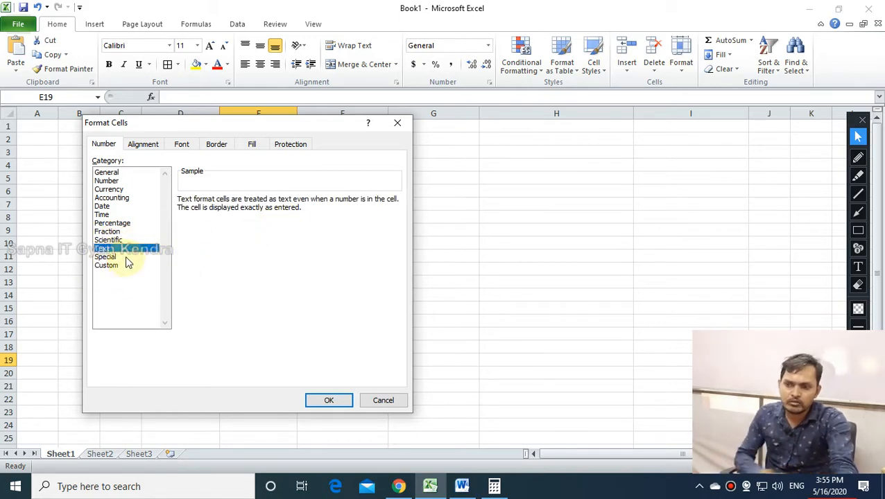
click(323, 400)
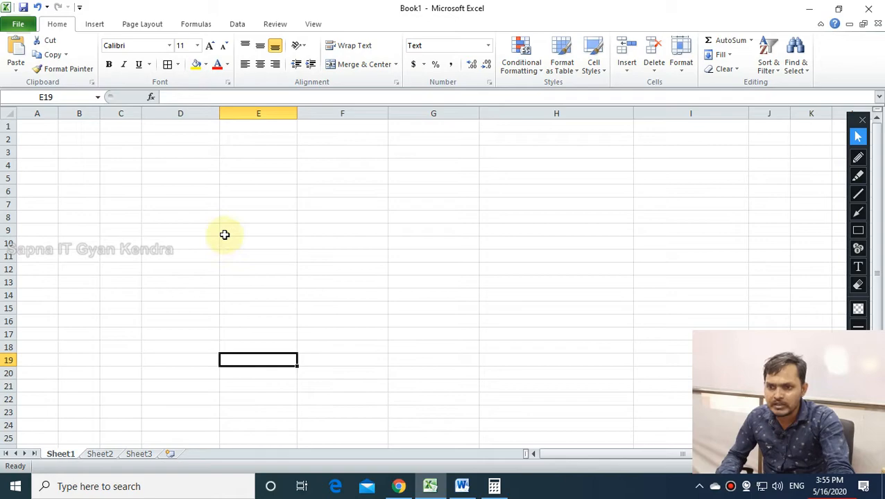
Enter werfwer, then 1222, into the Text-formatted cell E19.
text(werfwer)
key(Return)
click(257, 359)
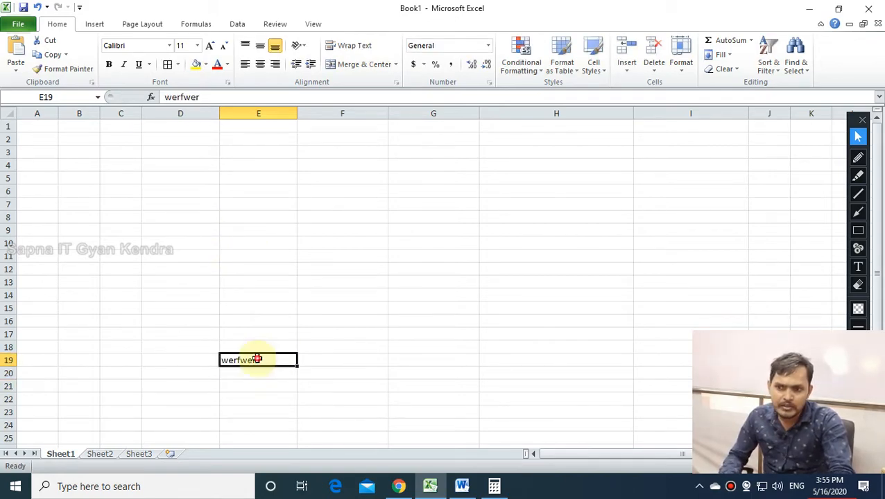
text(1222)
click(269, 386)
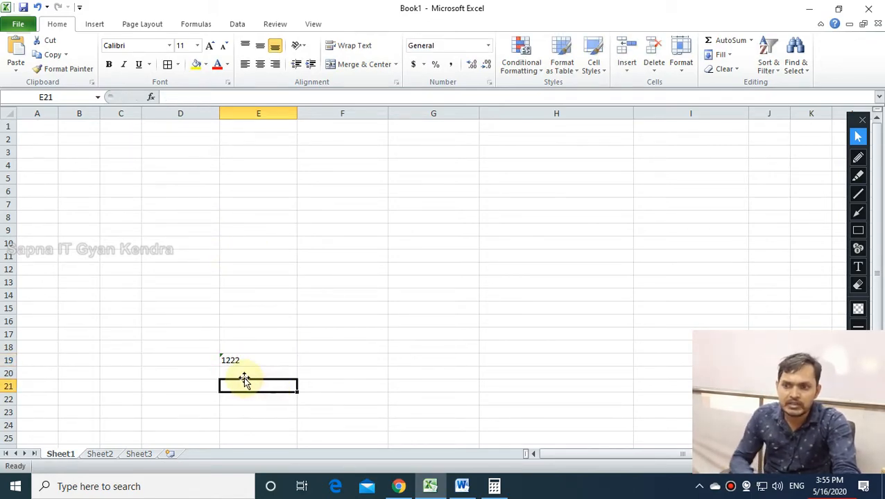
Give E19 the Special Zip Code + 4 format after previewing Phone Number and Social Security types.
click(253, 359)
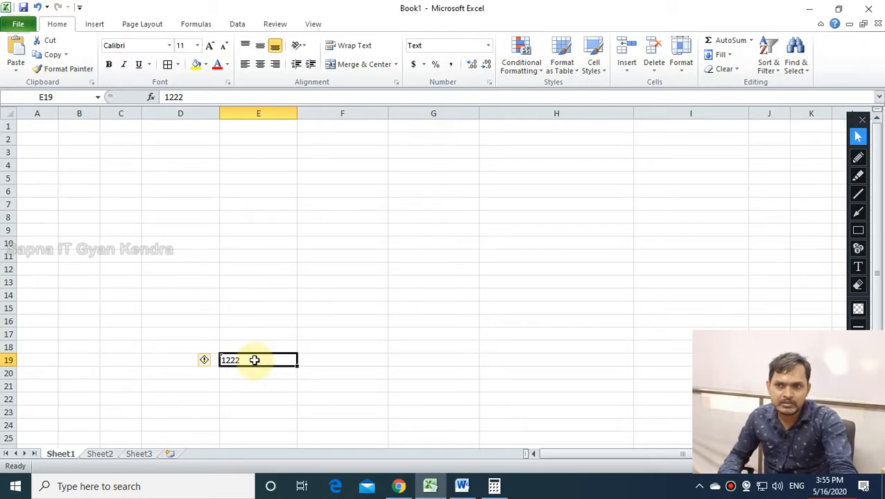
click(489, 46)
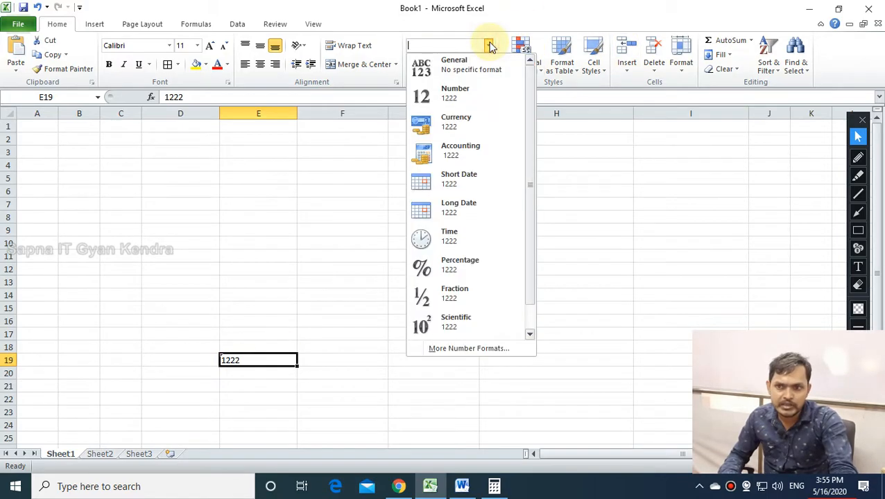
click(469, 349)
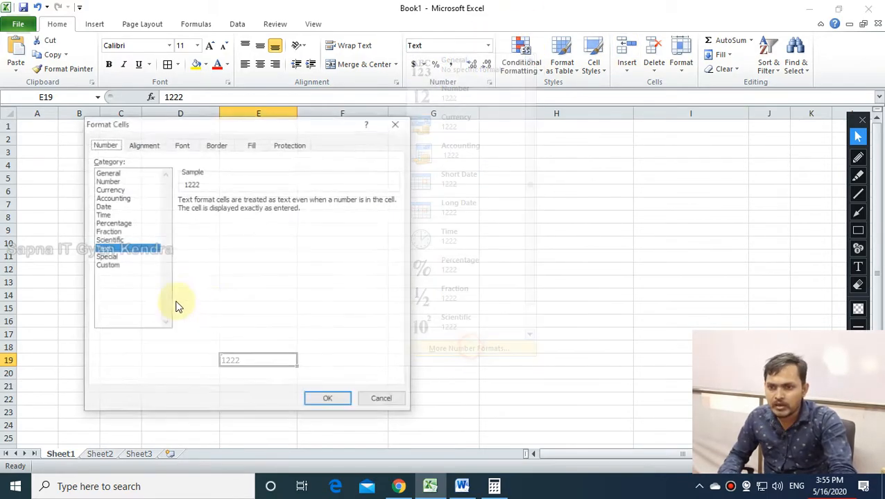
click(107, 257)
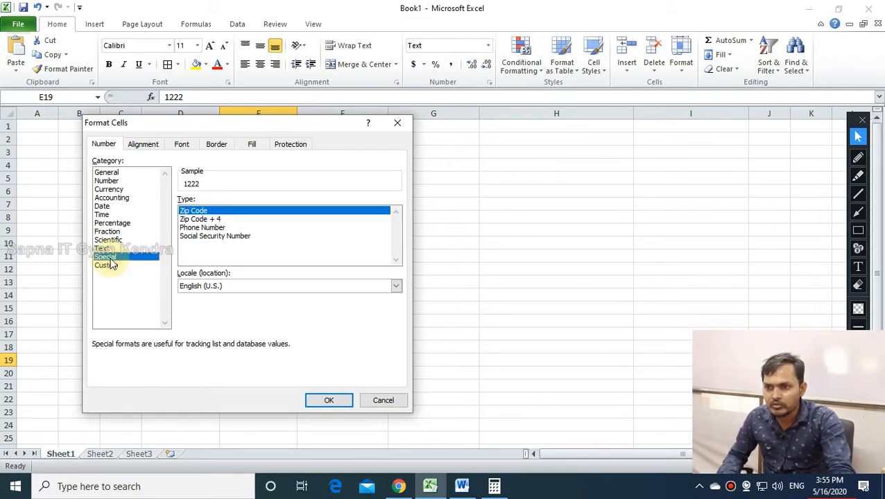
click(210, 220)
click(219, 231)
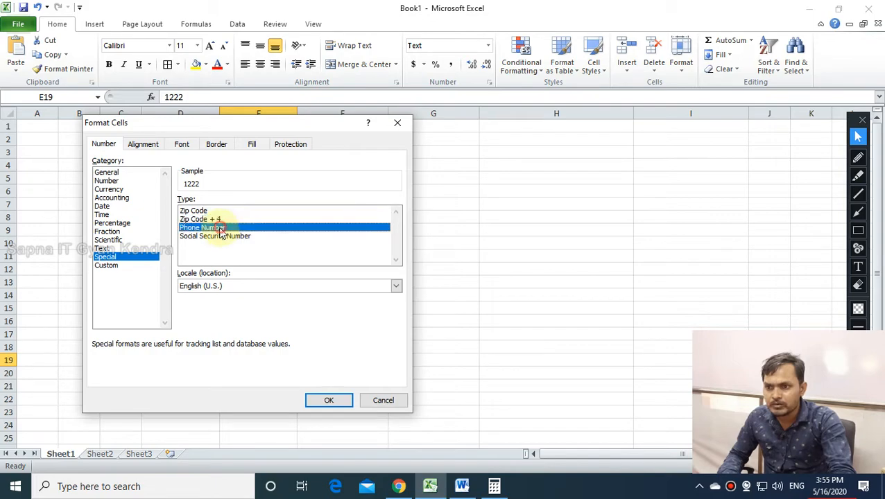
click(220, 237)
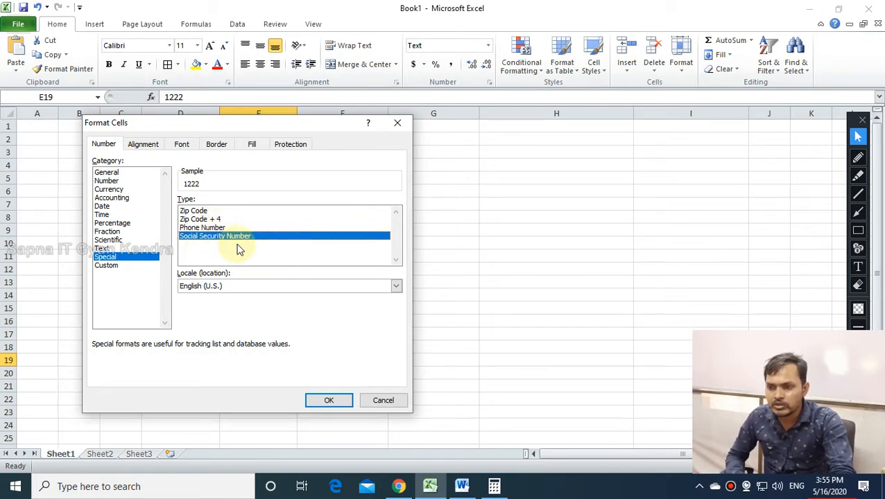
click(200, 219)
click(330, 402)
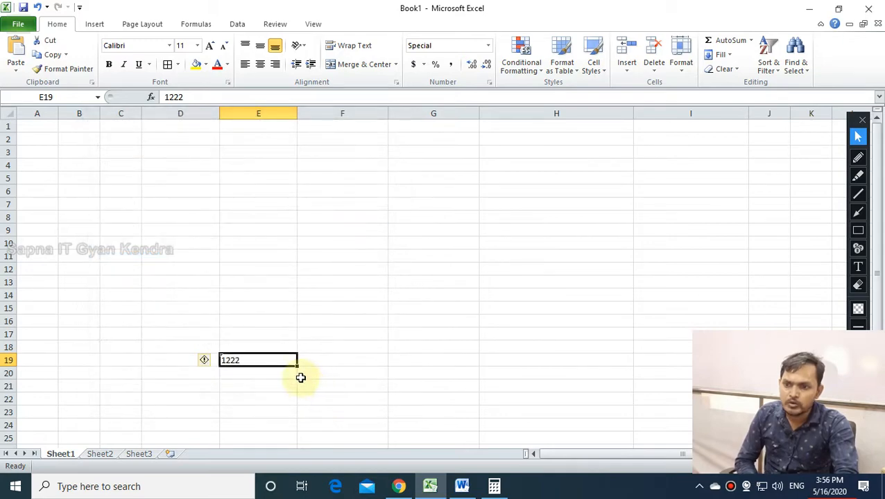
click(280, 373)
click(309, 295)
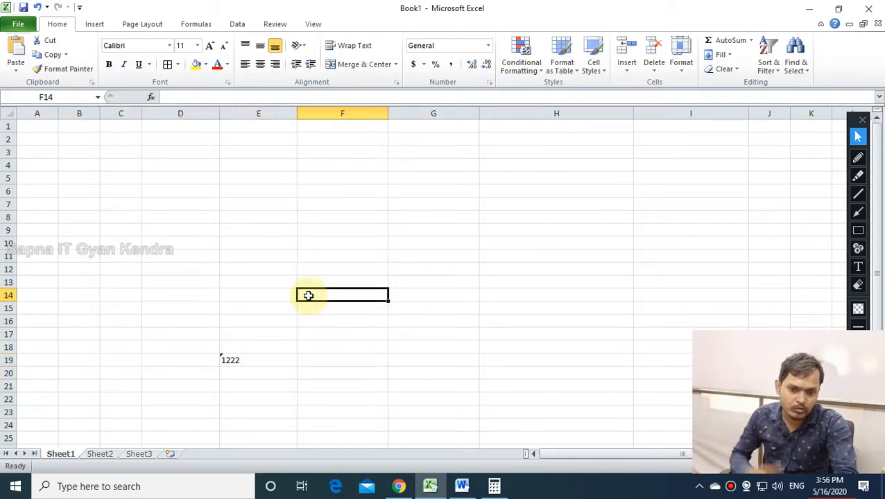
Browse the Number Format list for the selected cells without applying anything.
double_click(283, 258)
drag(304, 242, 307, 231)
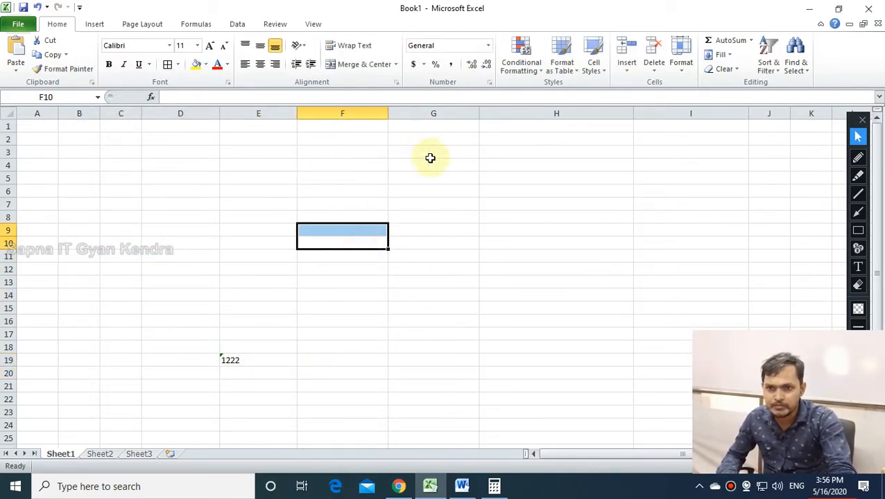
click(488, 45)
scroll(483, 215, down, 1)
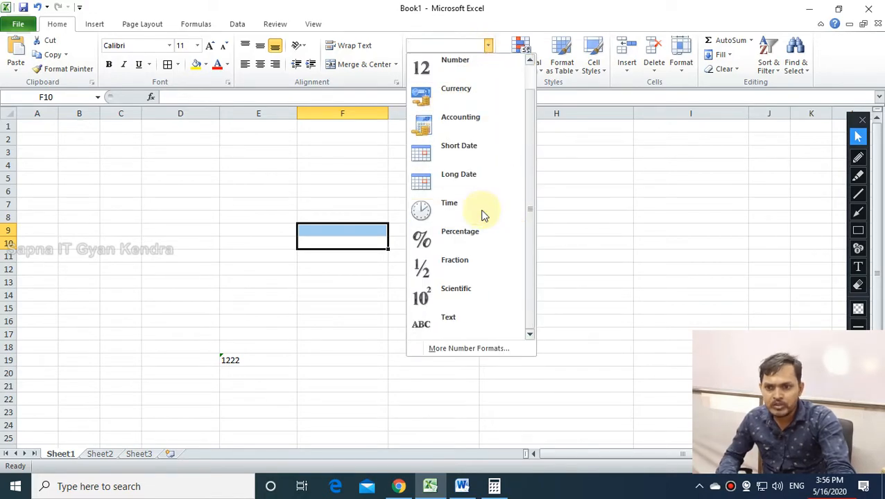
click(574, 208)
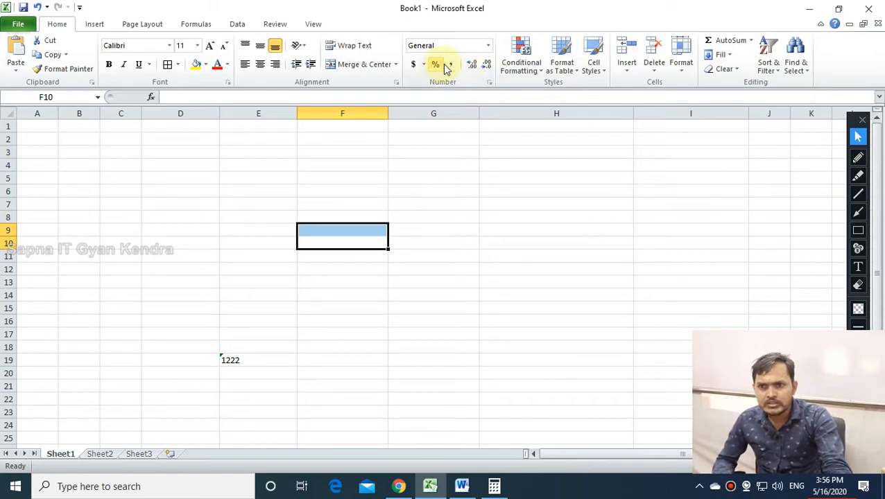
Enter 25 in F3 and show it with thousands separators and two decimals.
click(380, 153)
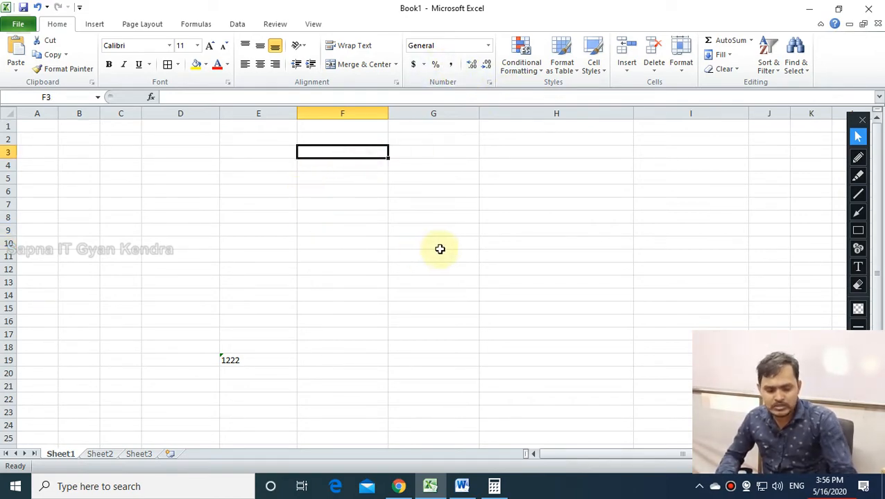
text(255444755)
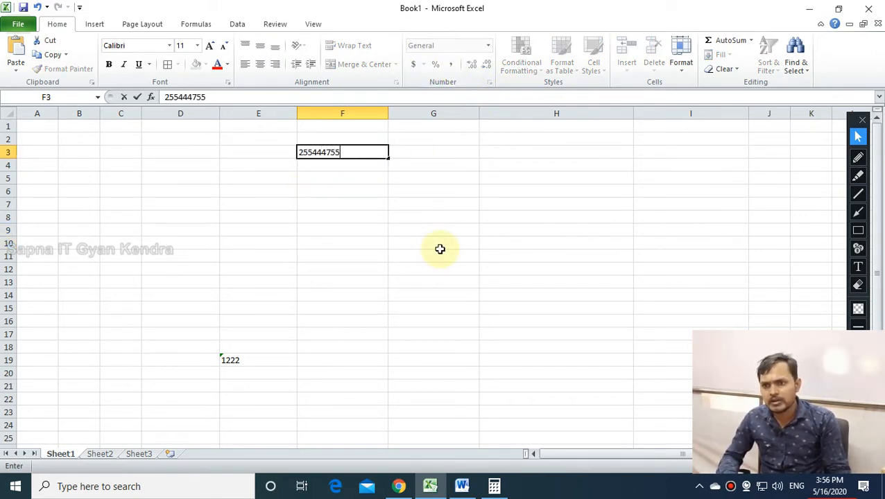
key(Return)
click(365, 152)
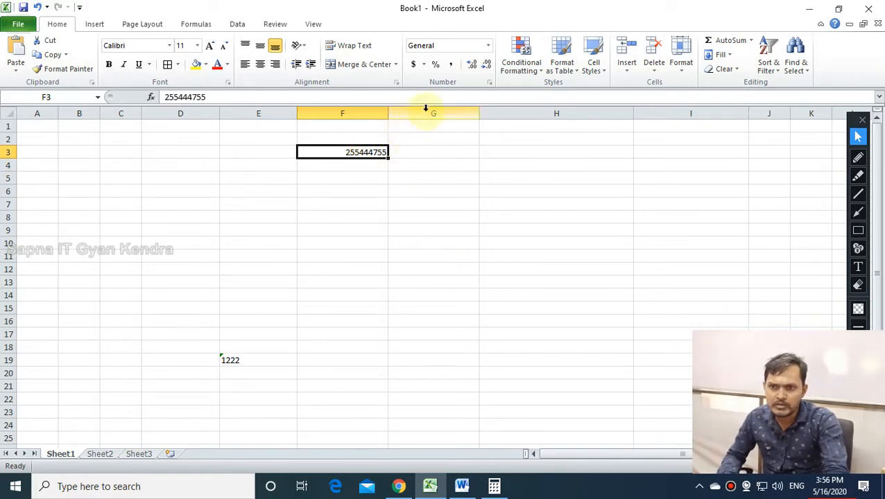
click(452, 65)
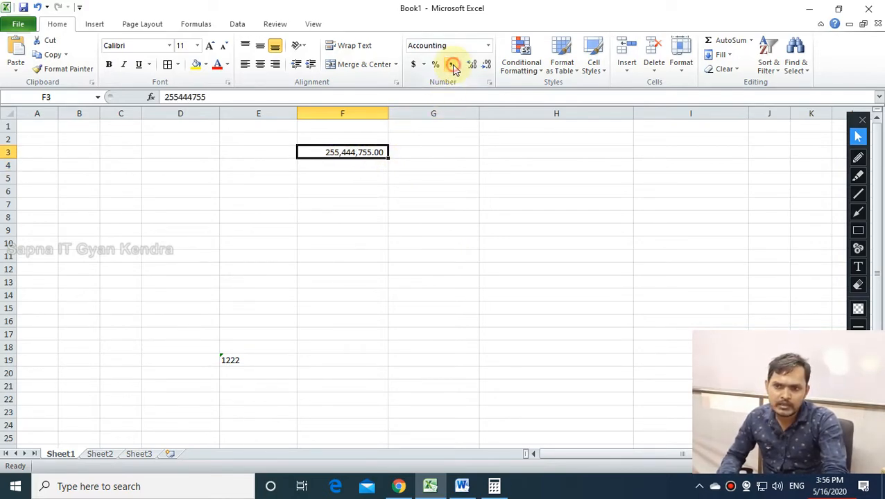
Enter 100000 in E10 and give it the dollar Accounting format.
click(407, 171)
click(135, 242)
click(281, 266)
click(269, 241)
text(10)
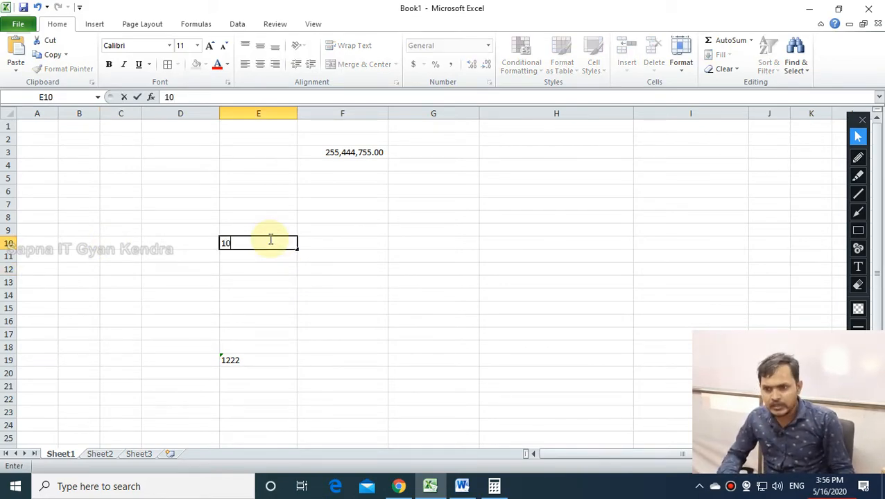
text(0000)
key(Return)
click(272, 240)
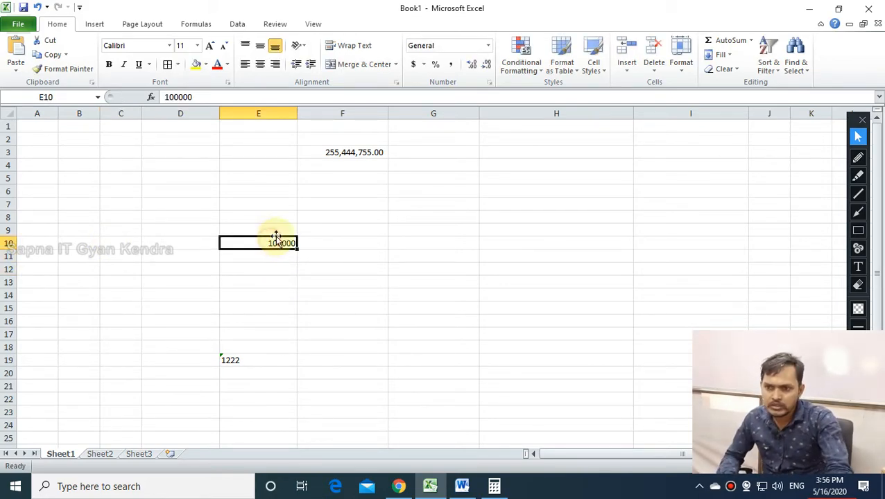
click(412, 68)
Switch E10 to Currency format so it reads $100,000.00.
click(316, 265)
click(258, 242)
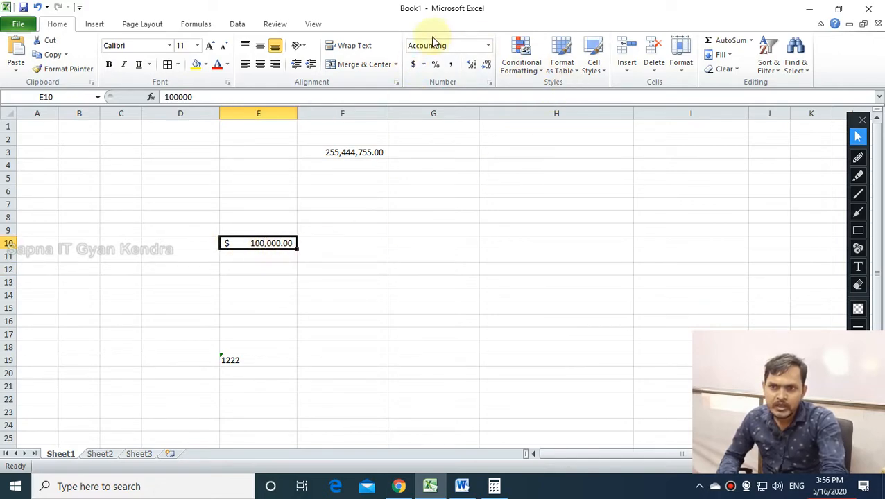
click(490, 47)
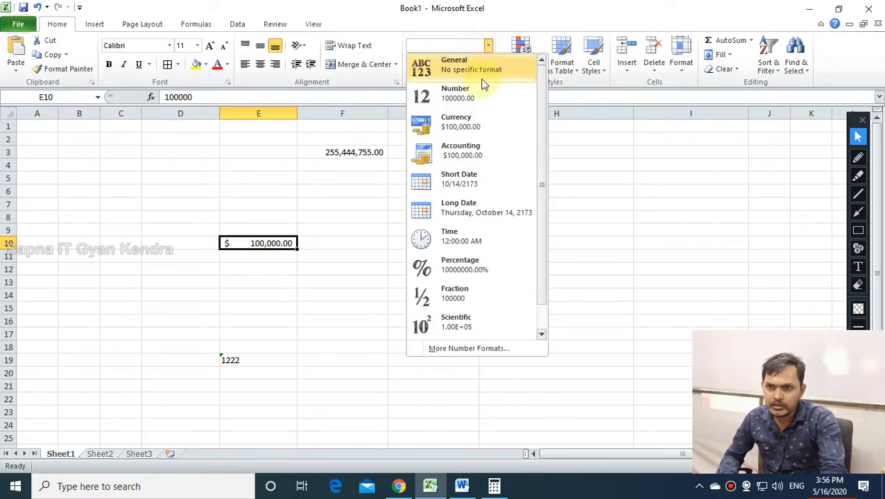
click(474, 122)
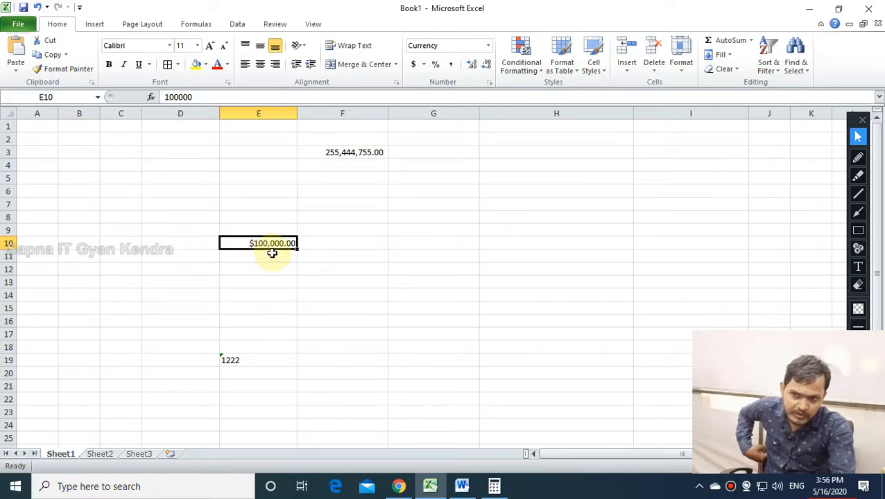
click(280, 270)
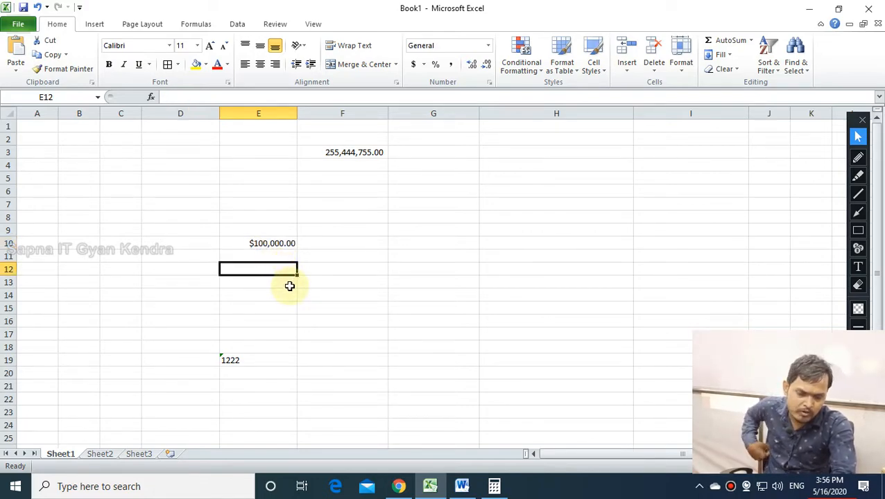
Compare the formats of cells F3, F4 and F9.
click(340, 230)
click(381, 142)
click(350, 154)
click(320, 178)
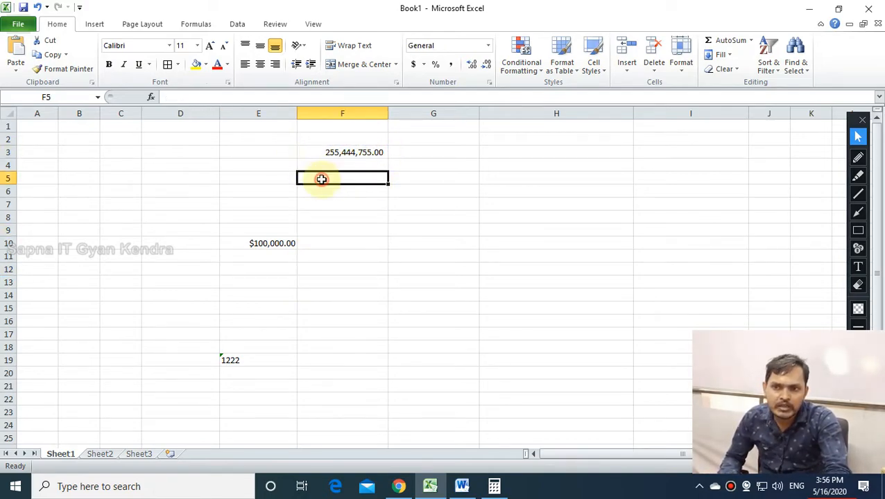
click(336, 152)
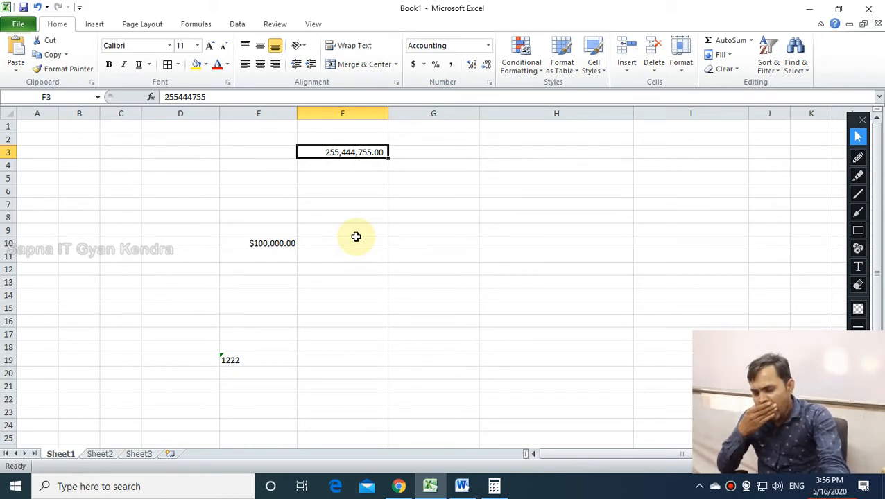
click(356, 236)
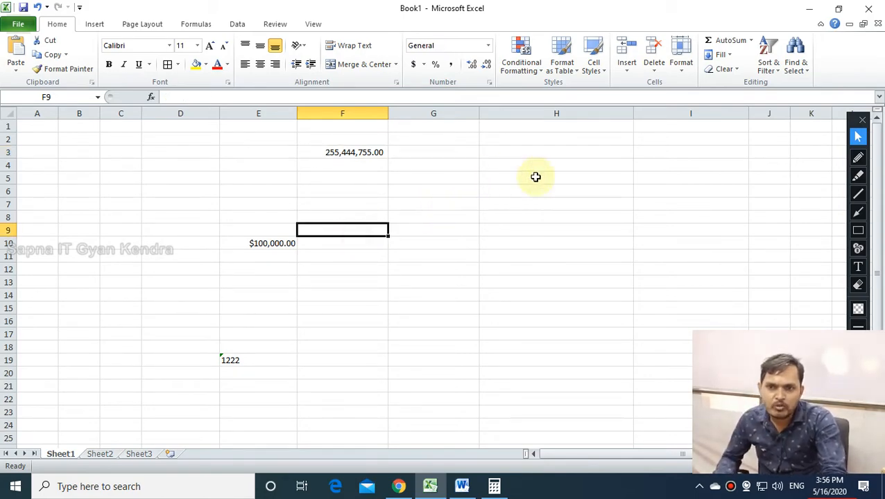
Delete the practice numbers in D2:I18.
drag(209, 164, 440, 351)
click(445, 373)
drag(122, 114, 260, 234)
click(449, 230)
drag(146, 137, 616, 346)
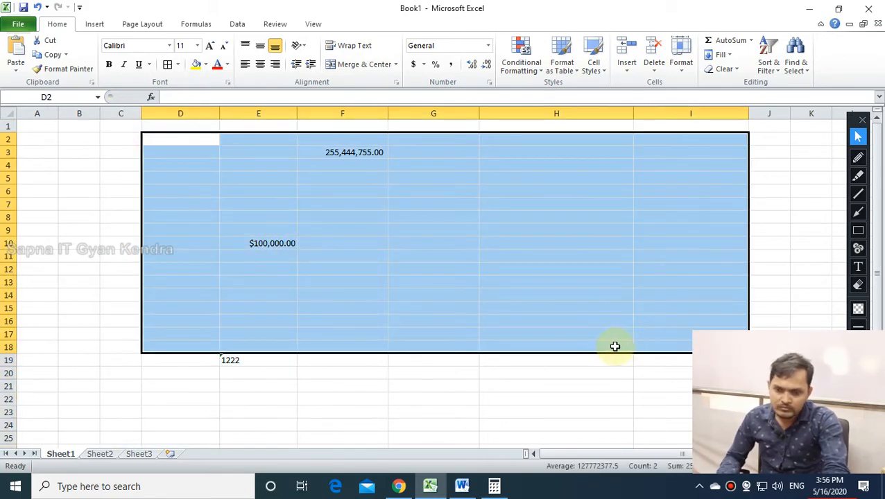
key(Delete)
Clear the leftover 1222 by deleting range D12:F21.
click(152, 275)
drag(152, 274, 347, 387)
key(Delete)
click(626, 205)
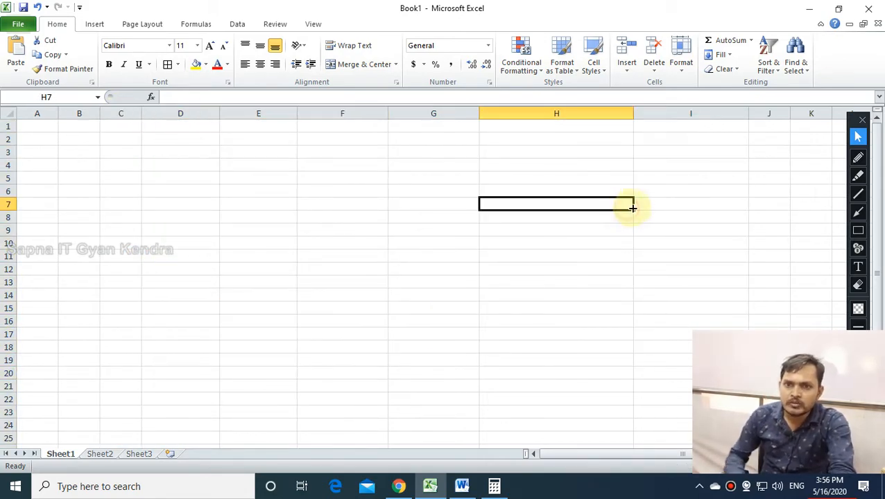
Glance at the table-style and Conditional Formatting menus, then move to Sheet2's bank-details table.
click(560, 69)
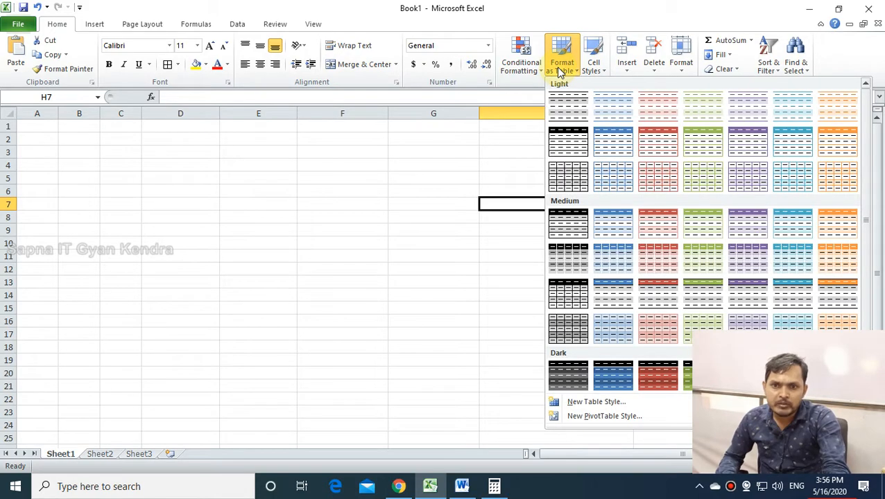
click(532, 76)
click(407, 318)
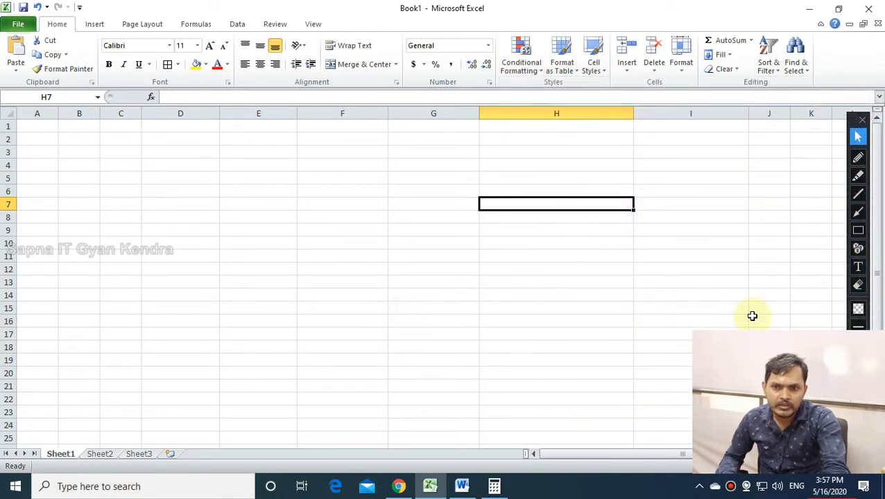
click(858, 230)
mouse_move(495, 22)
mouse_down()
mouse_move(528, 57)
mouse_move(609, 97)
mouse_up()
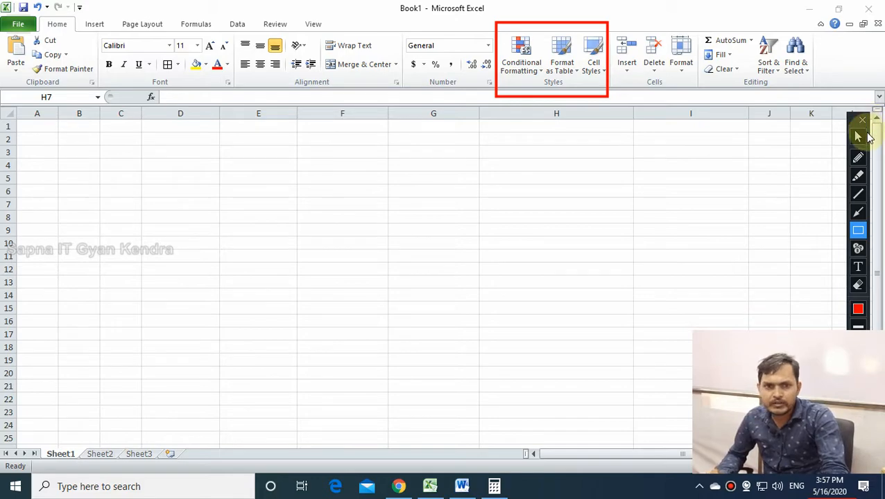
click(858, 137)
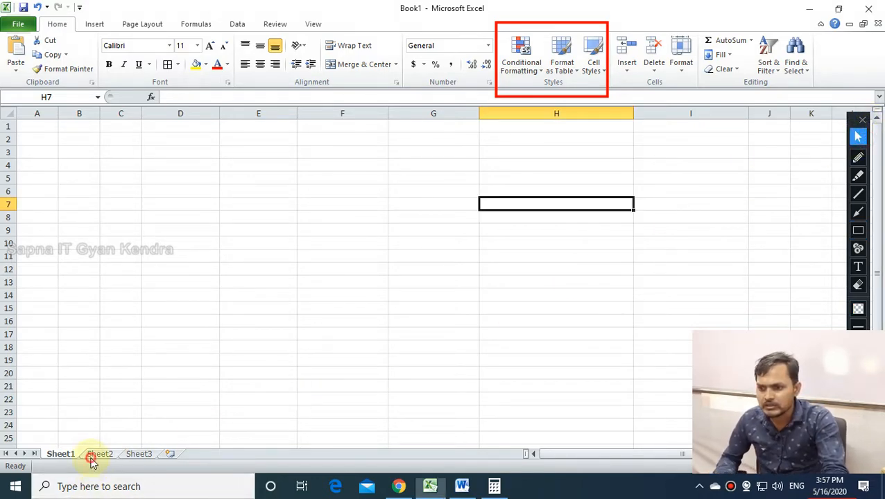
click(97, 455)
Widen the Amount column F slightly by dragging its border.
click(397, 152)
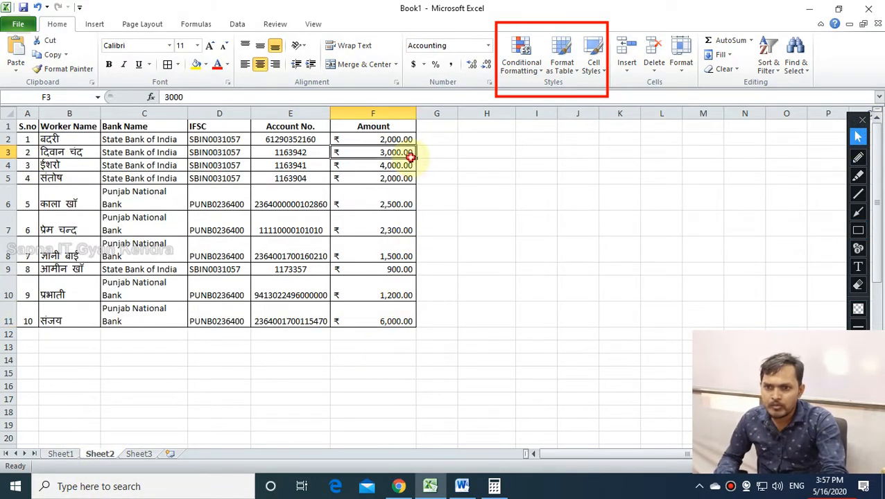
mouse_move(415, 114)
mouse_down()
mouse_move(400, 114)
mouse_move(423, 117)
mouse_up()
click(465, 244)
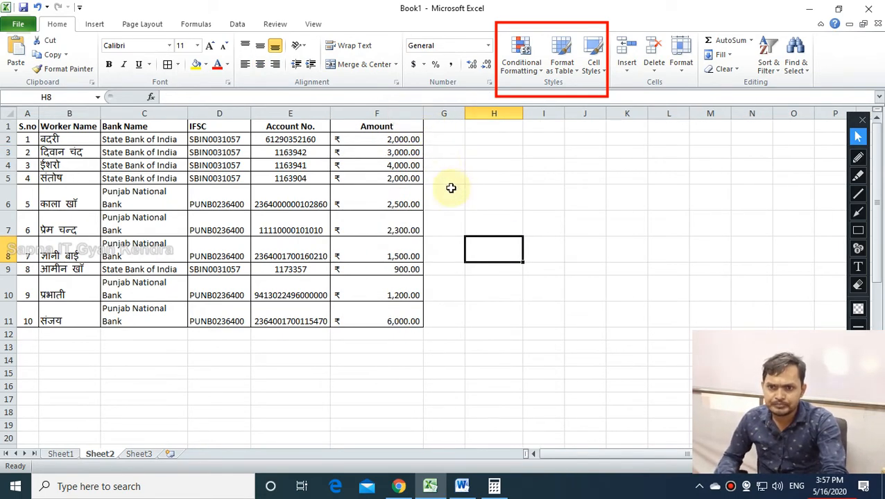
Select the amounts F2:F11 and confirm Manage Rules lists no conditional formatting rules.
drag(25, 125, 374, 300)
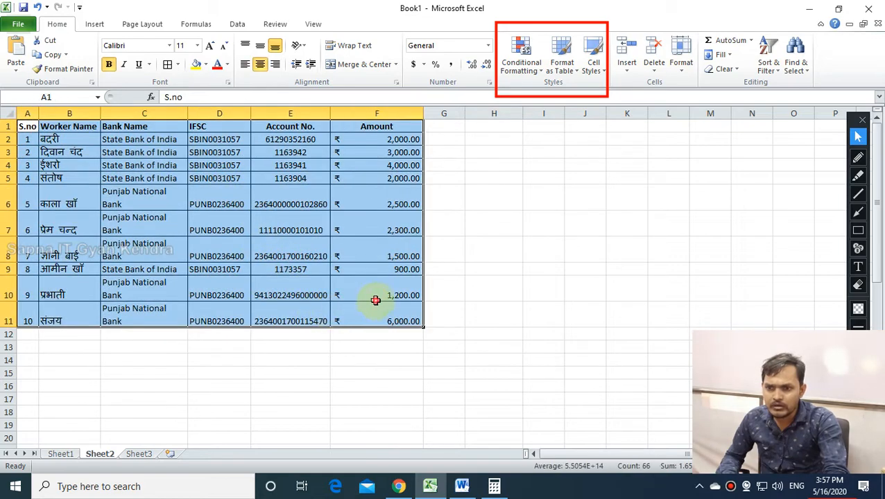
click(375, 300)
drag(377, 138, 389, 322)
click(390, 324)
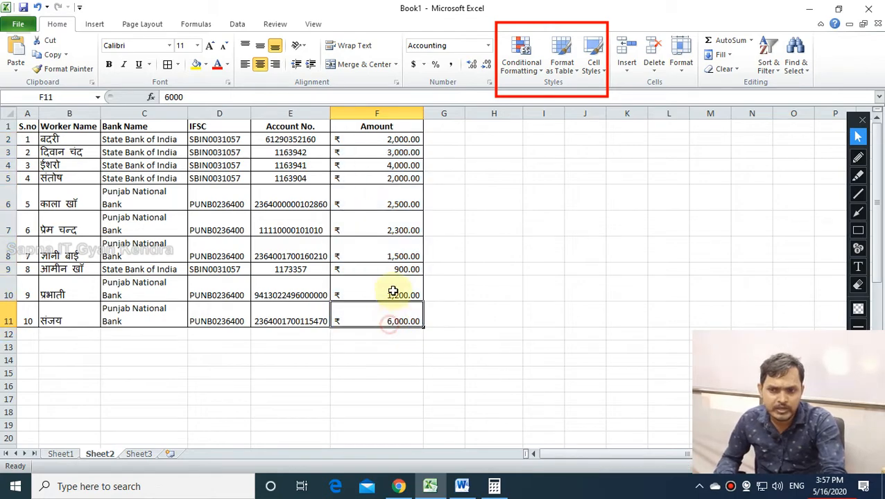
drag(367, 139, 392, 322)
click(514, 59)
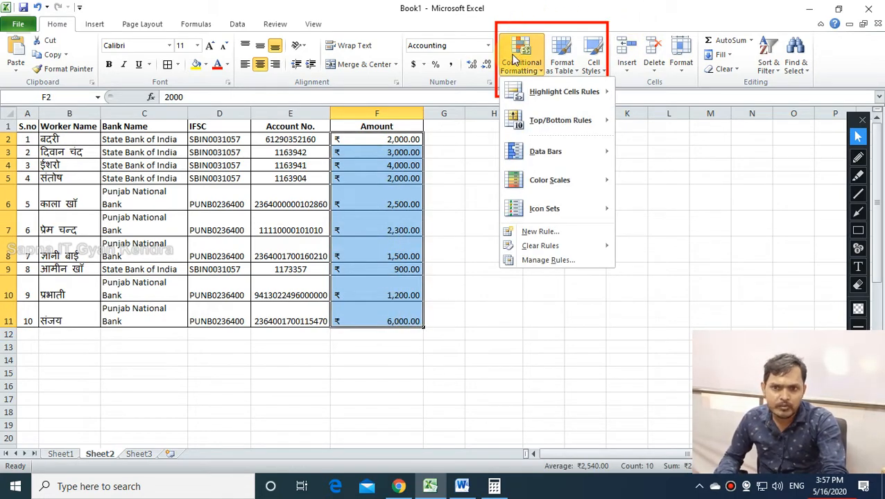
mouse_move(583, 100)
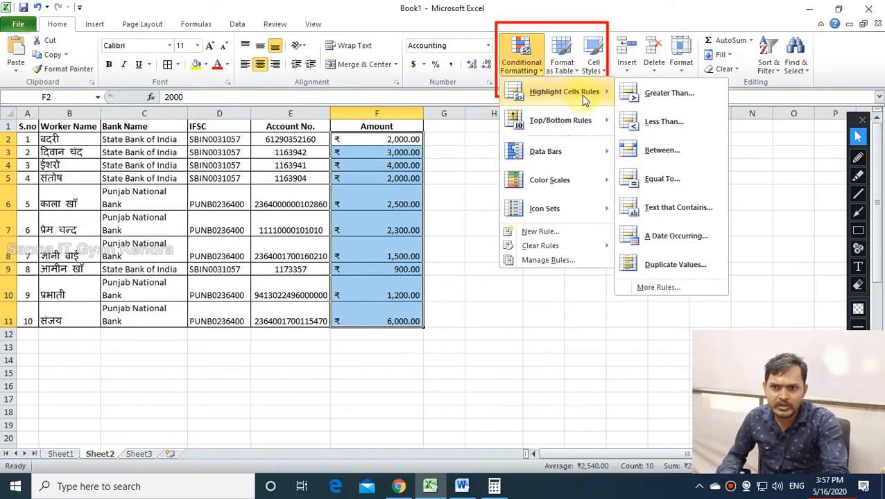
mouse_move(565, 122)
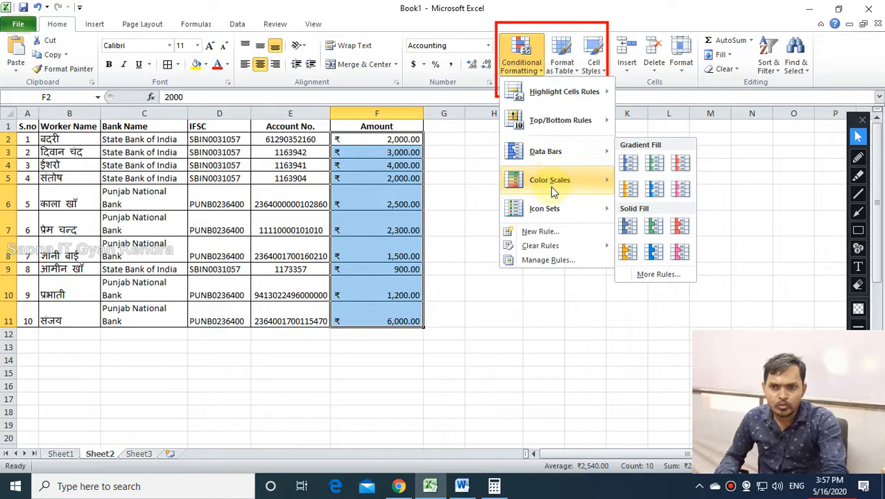
mouse_move(551, 186)
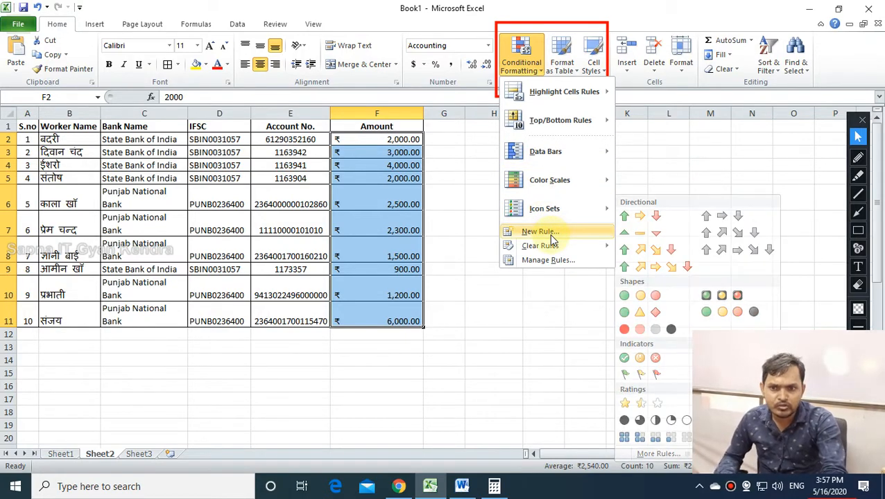
mouse_move(544, 253)
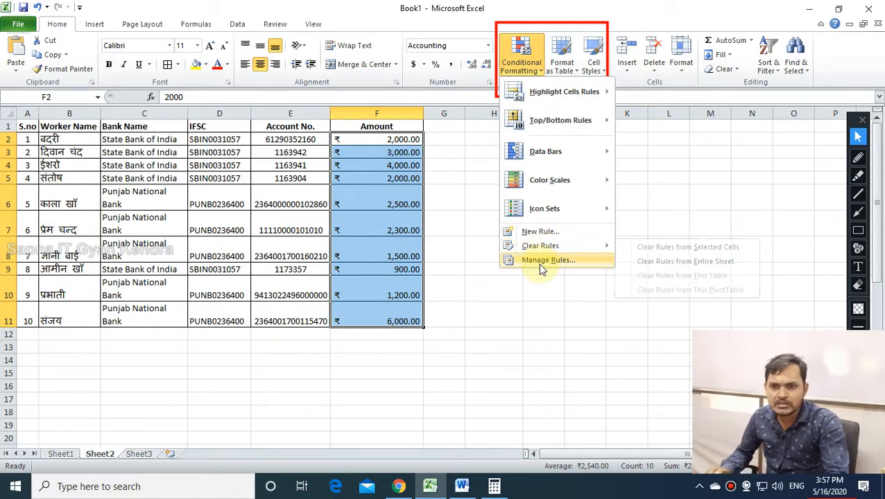
click(538, 262)
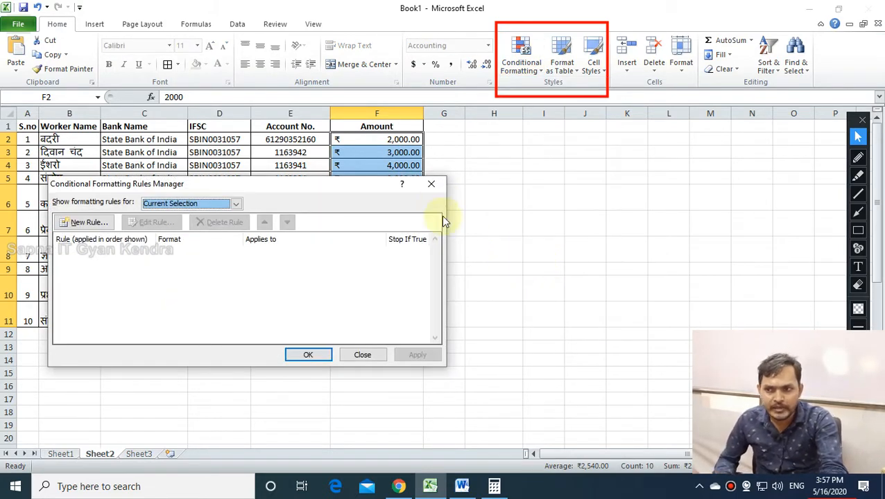
click(430, 184)
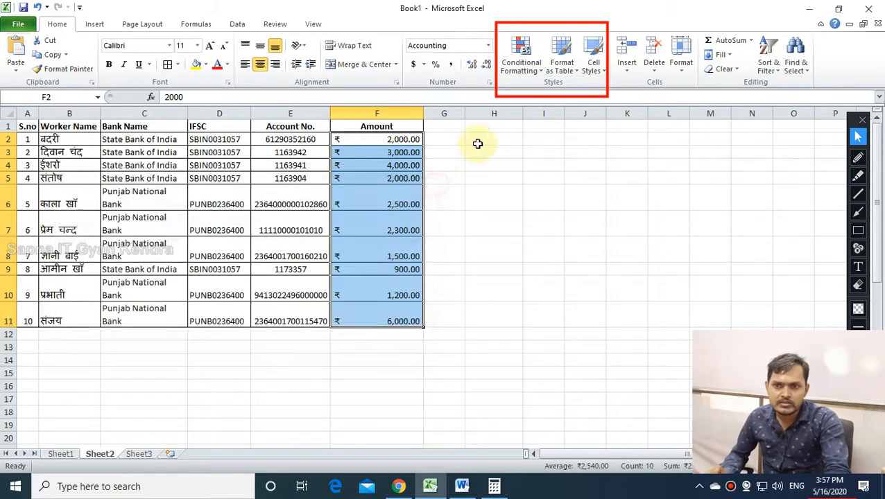
Reselect the amounts F2:F11 and bring up Conditional Formatting's Highlight Cells Rules choices.
click(521, 66)
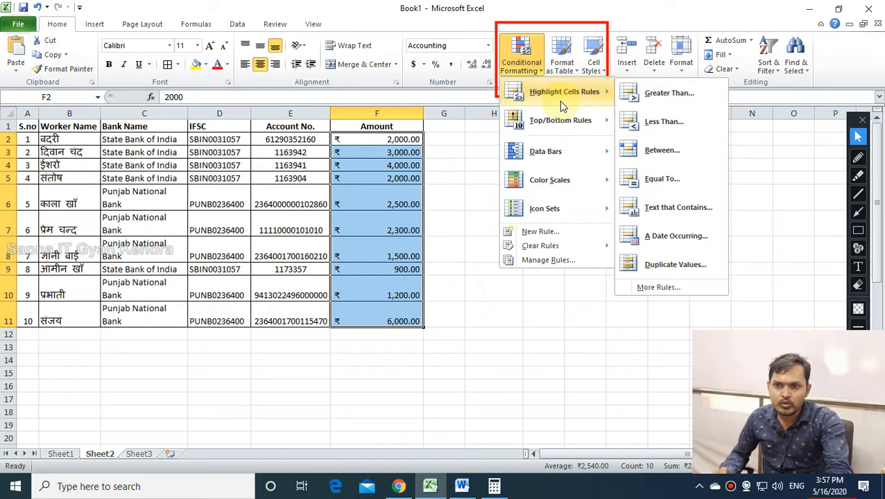
click(447, 199)
drag(390, 139, 395, 320)
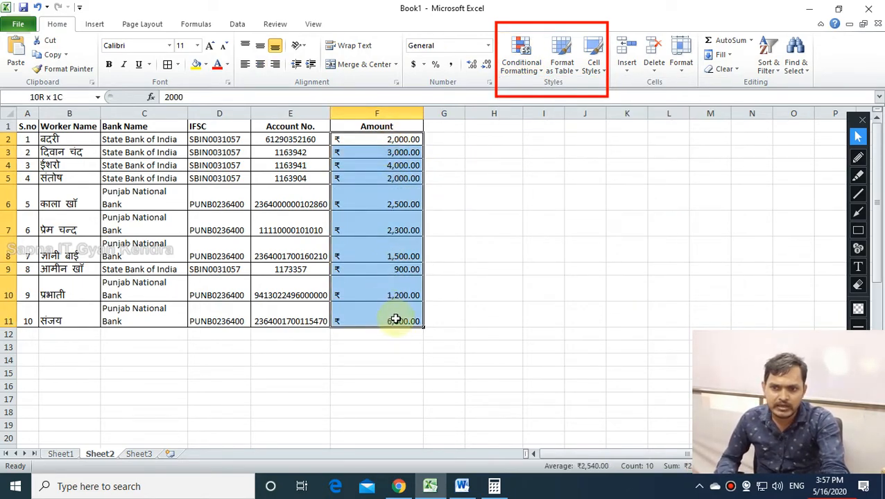
click(529, 61)
mouse_move(534, 90)
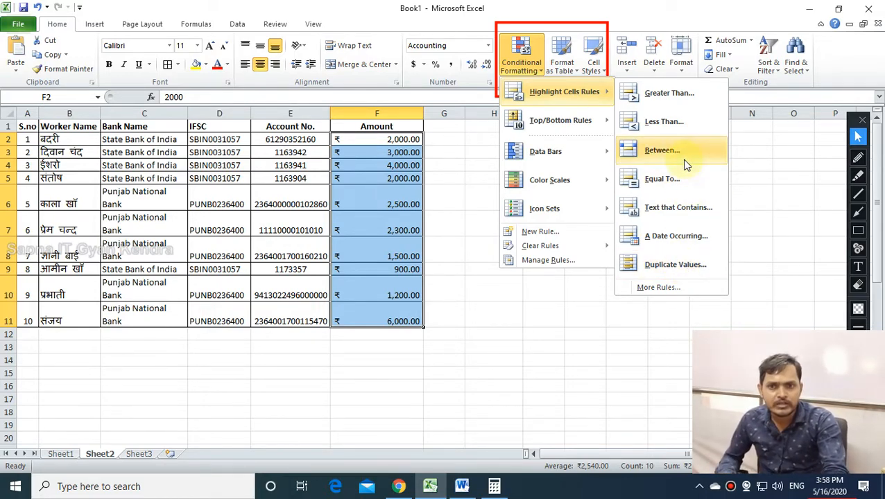
Apply a Greater Than 2500 rule with Light Red Fill with Dark Red Text.
click(664, 95)
drag(288, 242, 700, 212)
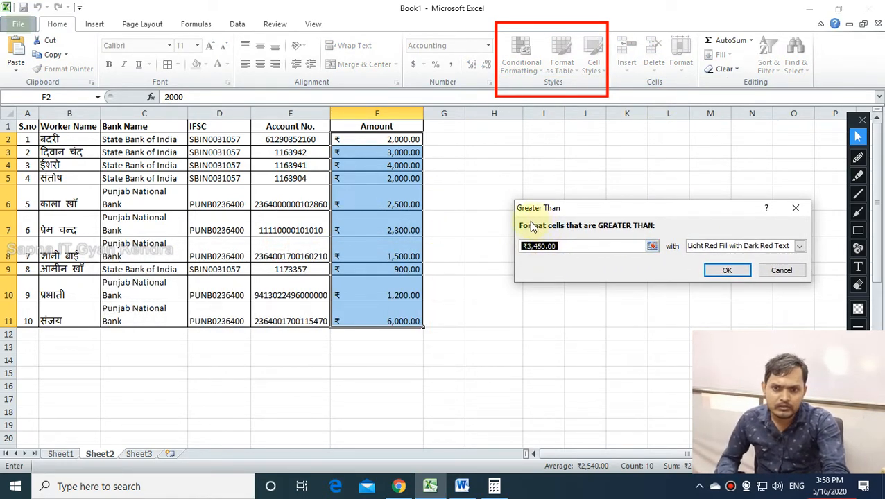
drag(553, 207, 506, 206)
click(514, 248)
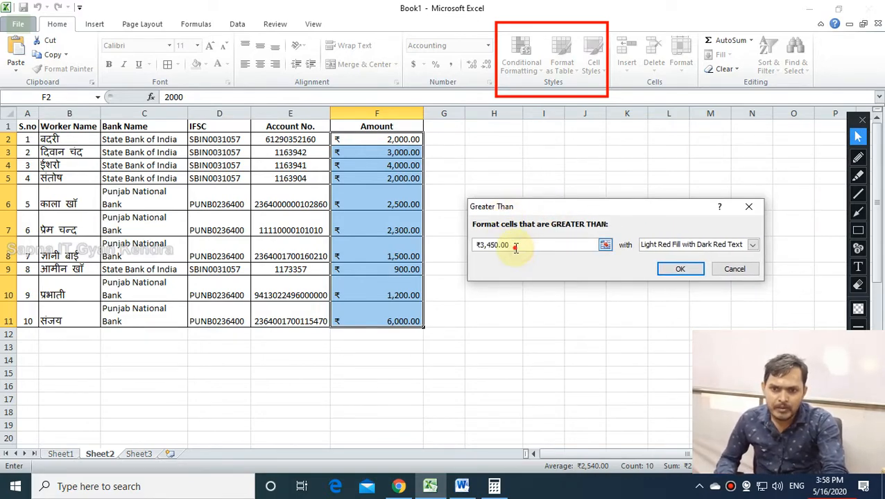
drag(476, 248, 534, 248)
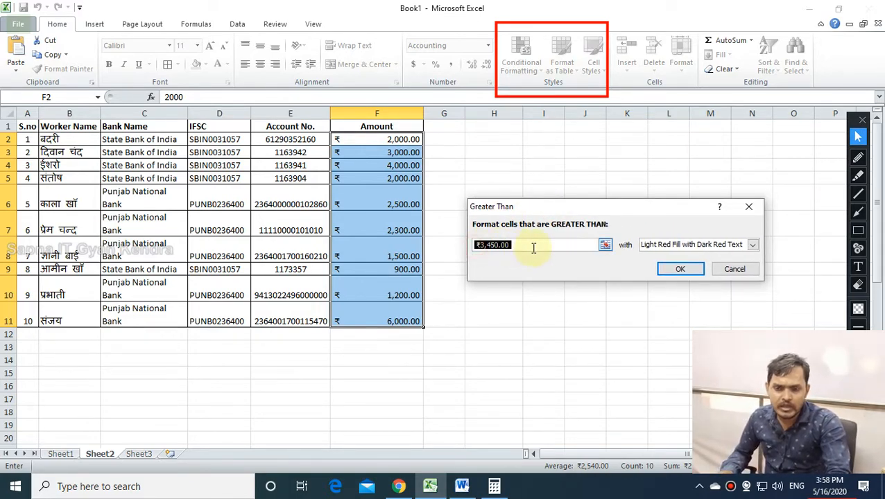
key(BackSpace)
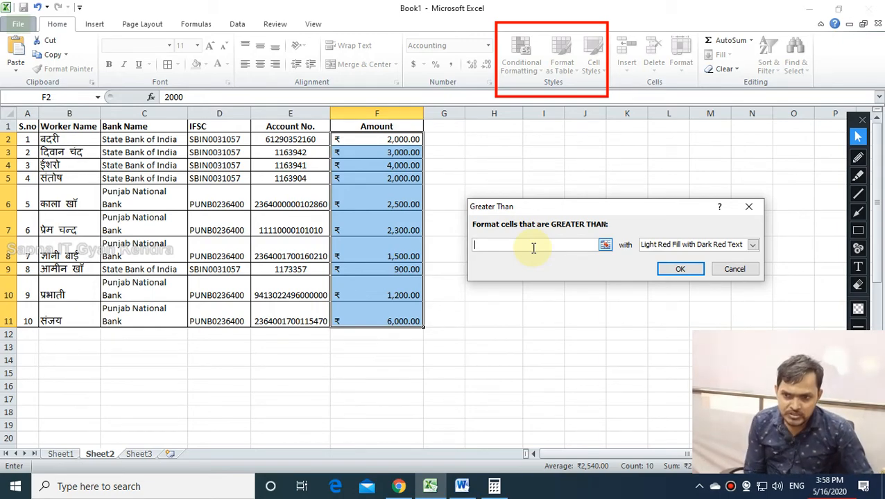
text(2500)
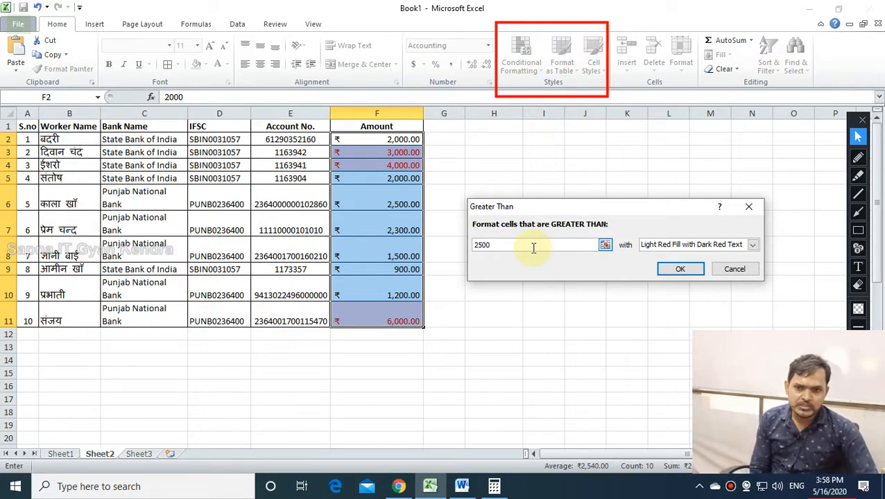
click(690, 273)
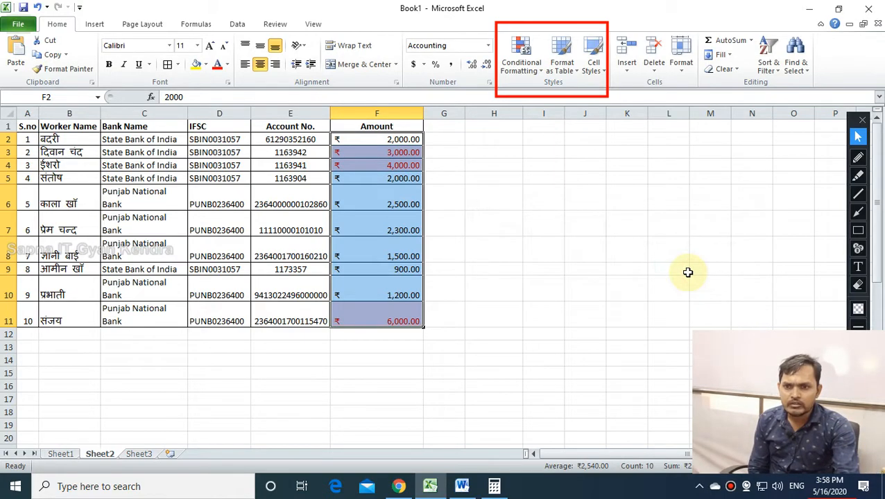
Check the highlighted 3,000, 4,000 and 6,000 amounts, reviewing the Greater Than rule without changes.
click(684, 270)
drag(380, 152, 388, 174)
click(394, 314)
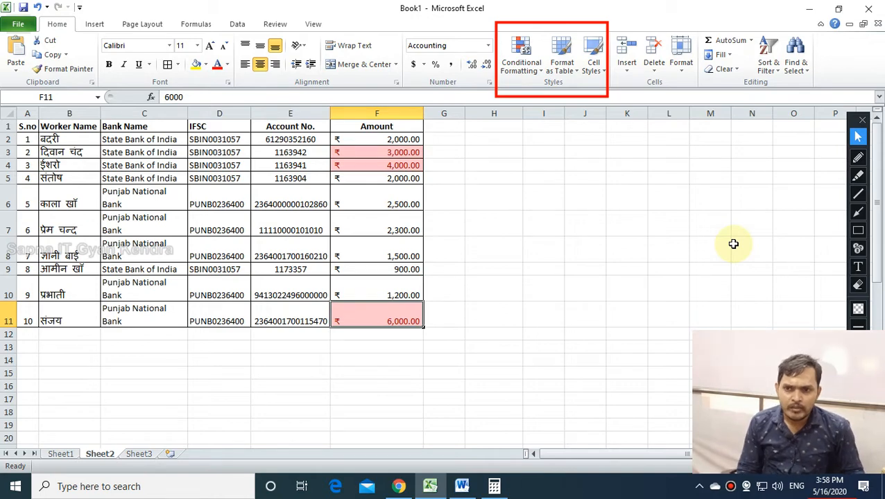
click(520, 56)
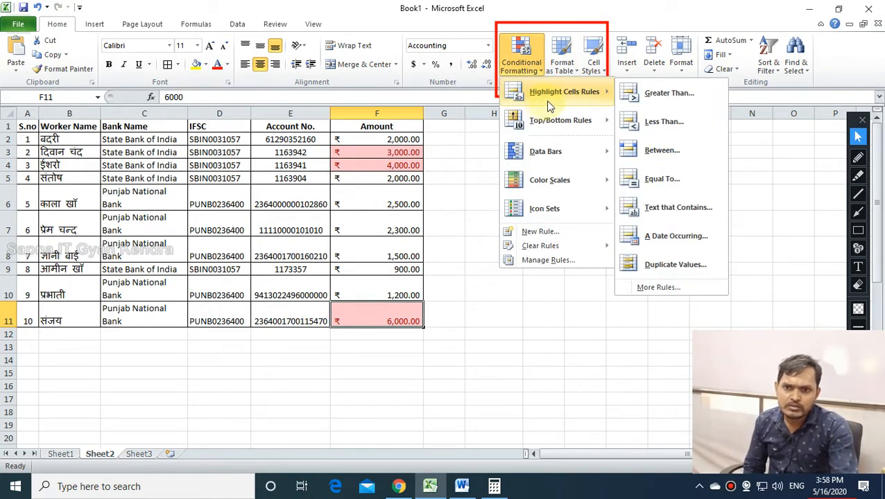
click(655, 92)
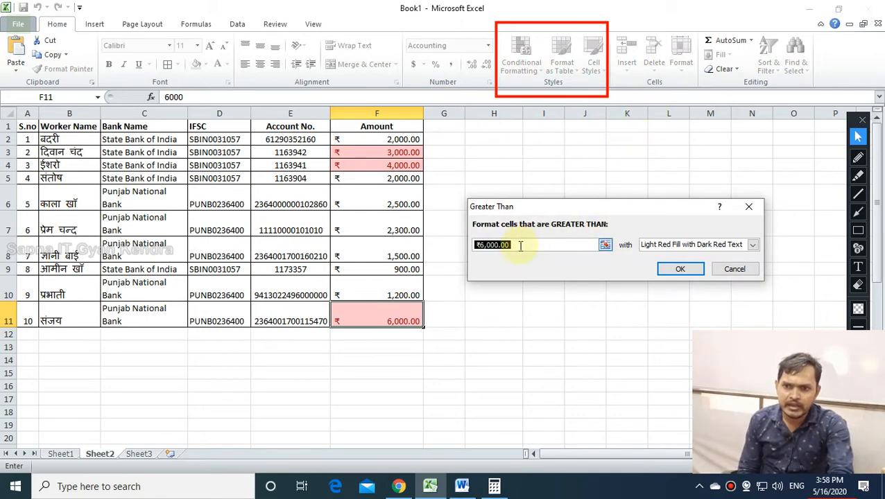
click(735, 269)
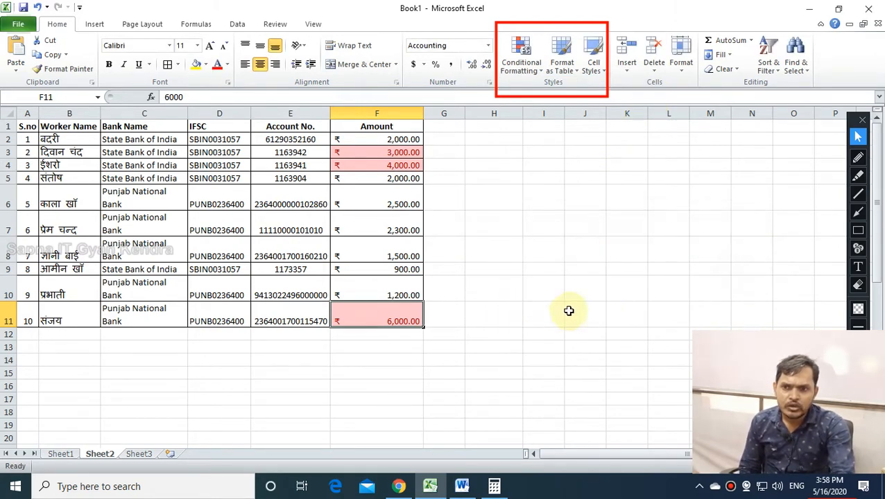
Select the amounts F2:F11 and clear the conditional formatting rules from those cells.
click(583, 313)
drag(376, 129, 392, 326)
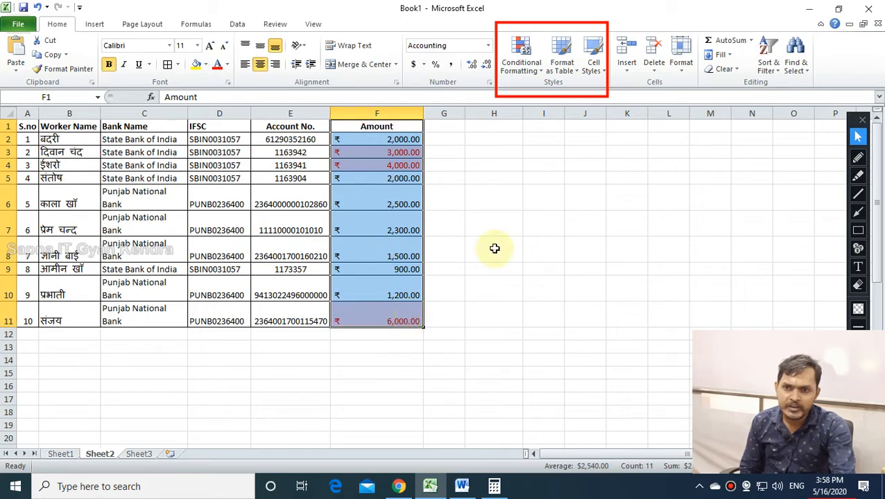
click(447, 204)
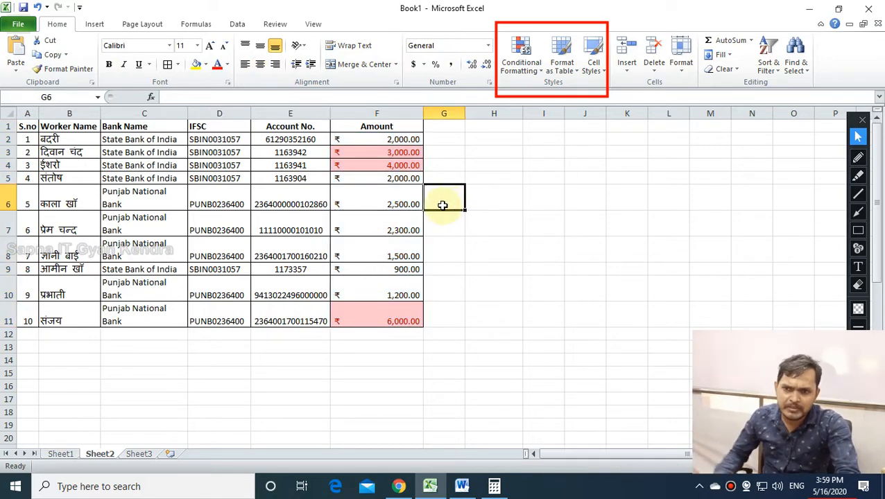
drag(389, 140, 387, 312)
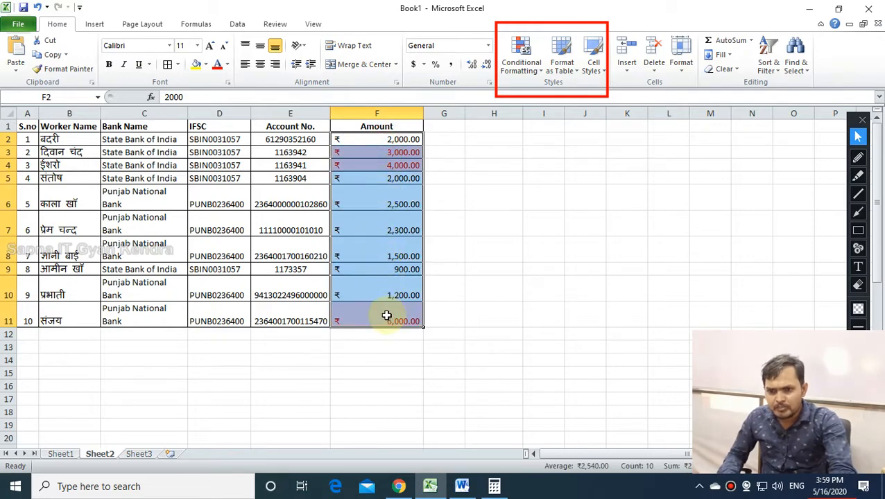
click(523, 243)
drag(382, 139, 383, 320)
click(525, 71)
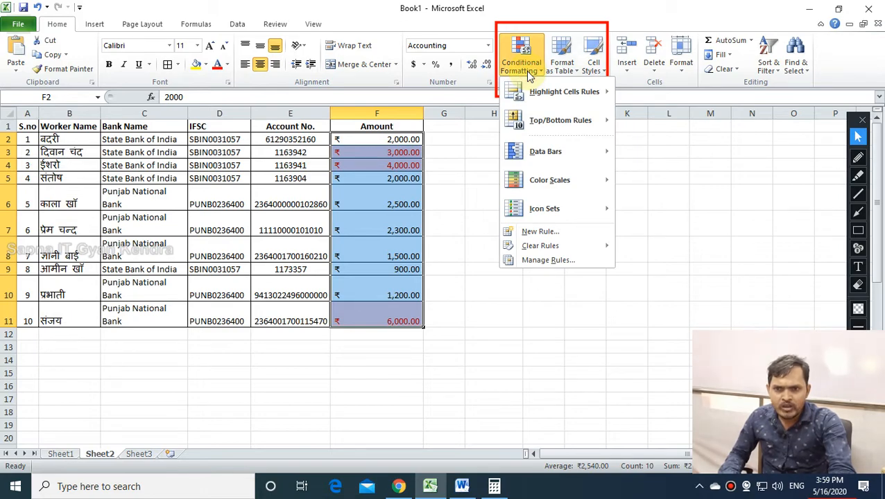
mouse_move(557, 248)
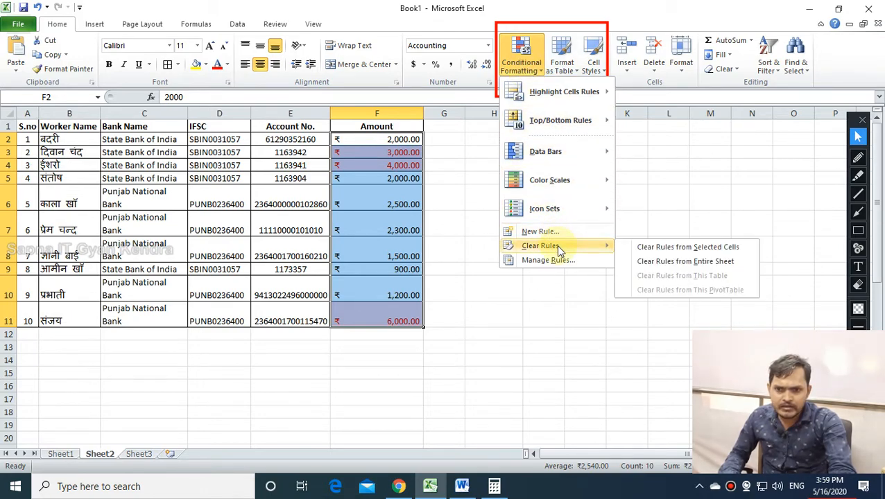
click(689, 249)
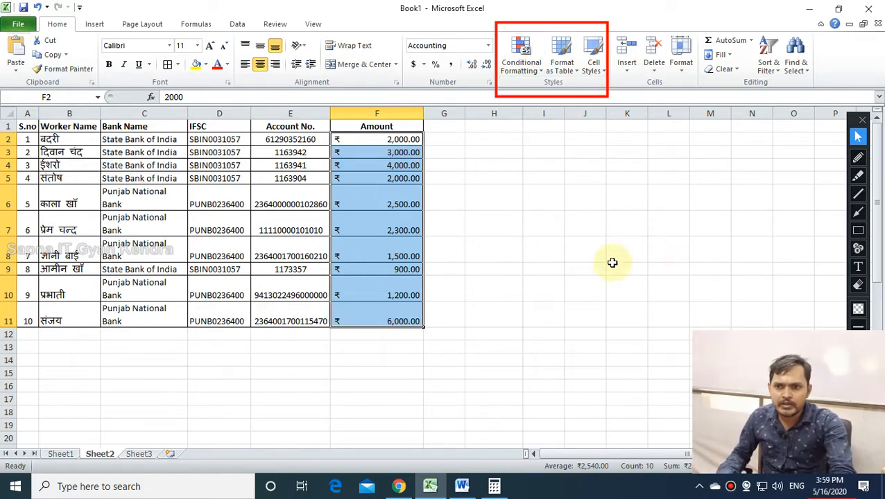
Select the amounts F2:F11 and start a Less Than rule with threshold 2500.
click(493, 269)
drag(385, 141, 380, 320)
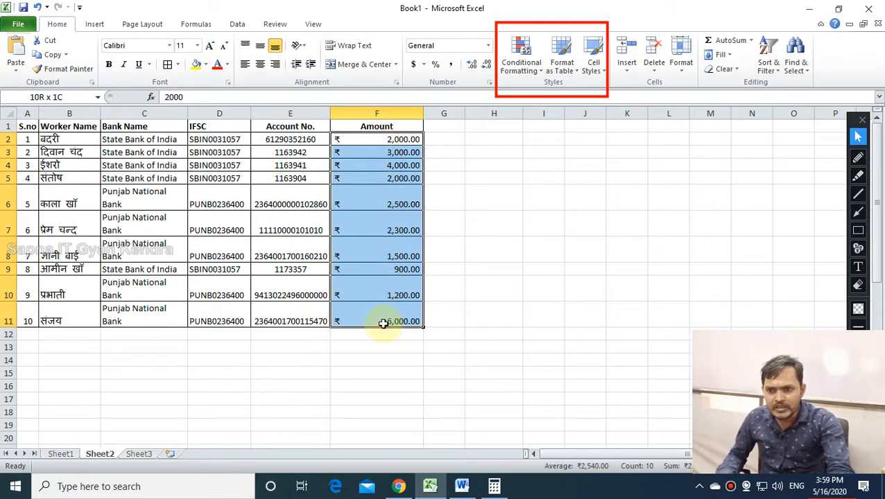
click(520, 77)
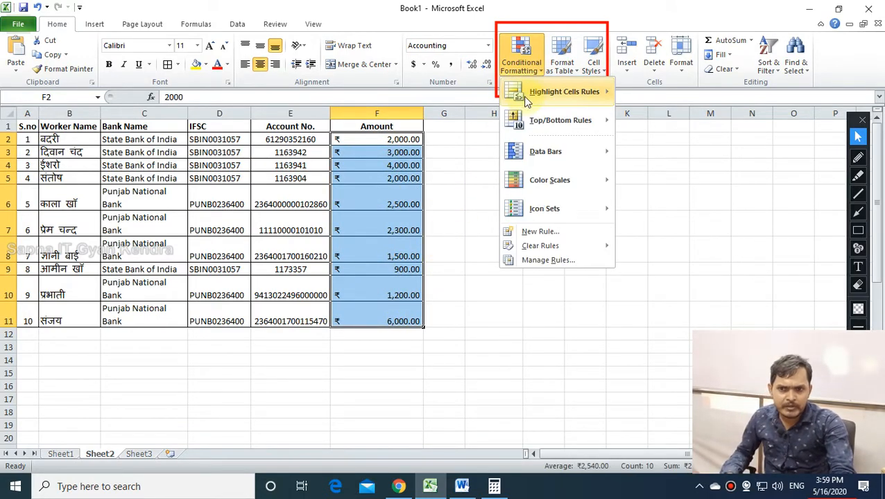
mouse_move(527, 98)
click(663, 122)
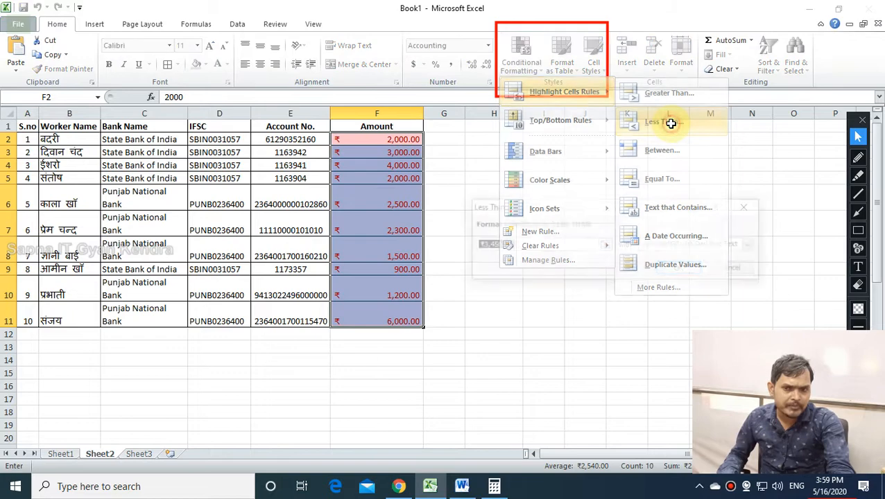
text(2500)
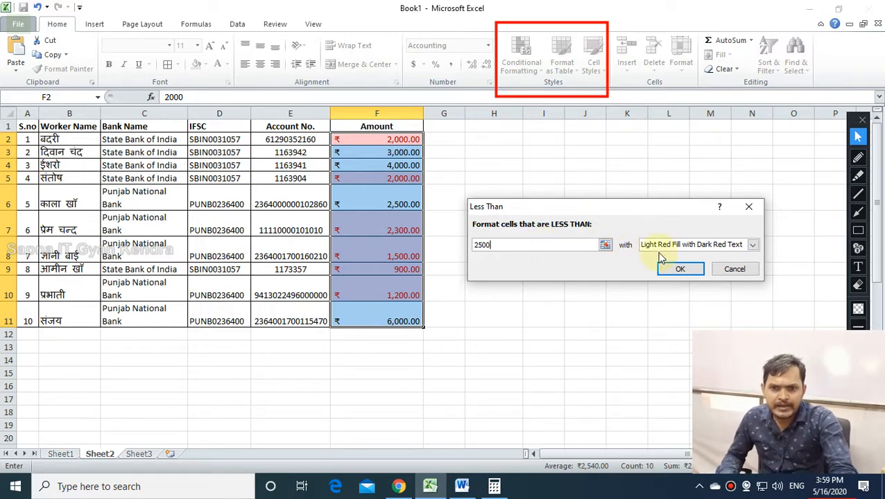
Choose Green Fill with Dark Green Text as the style and apply the rule.
click(733, 248)
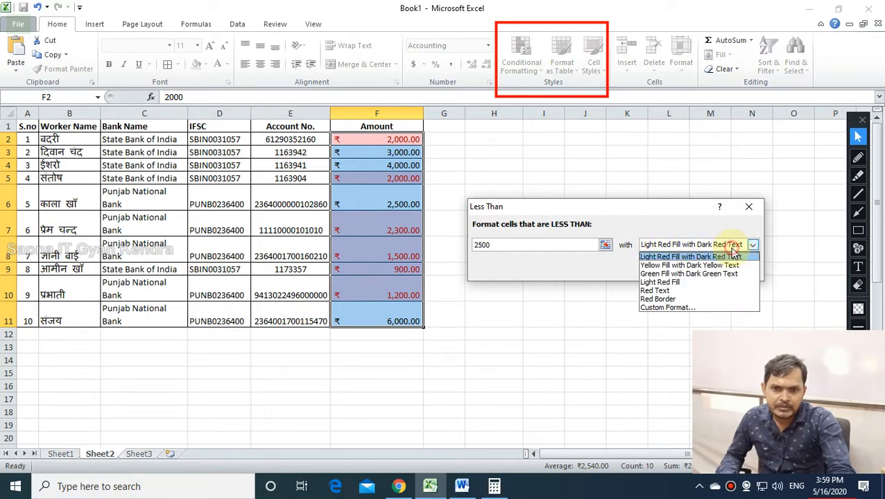
click(670, 267)
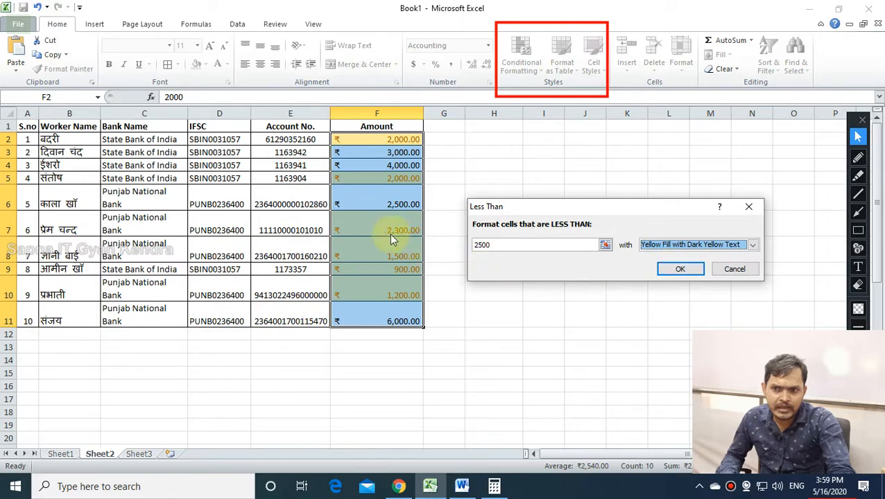
click(668, 245)
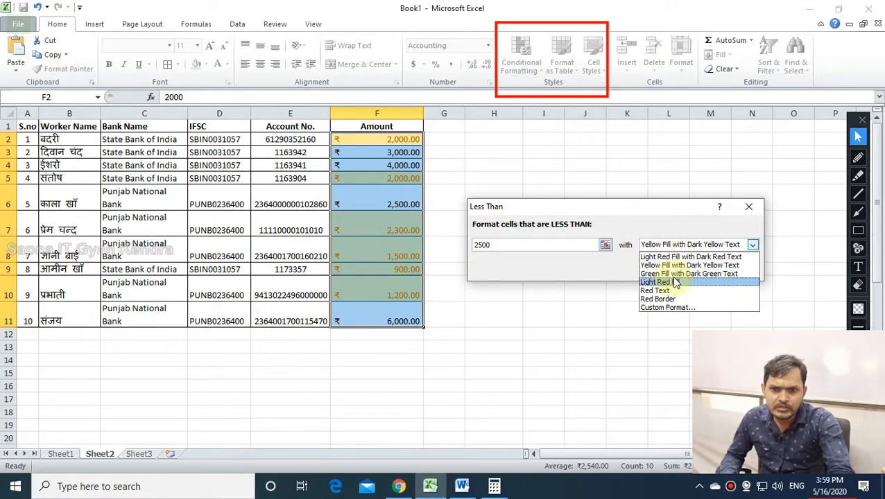
click(672, 274)
click(667, 245)
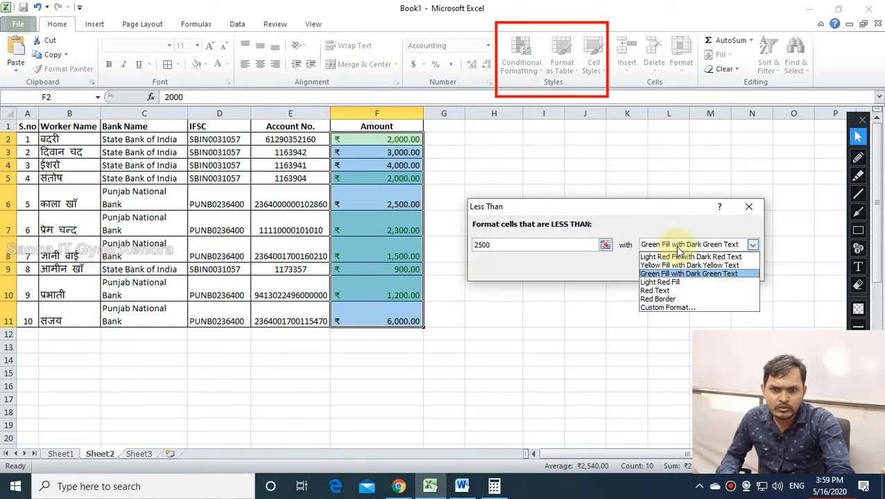
click(669, 284)
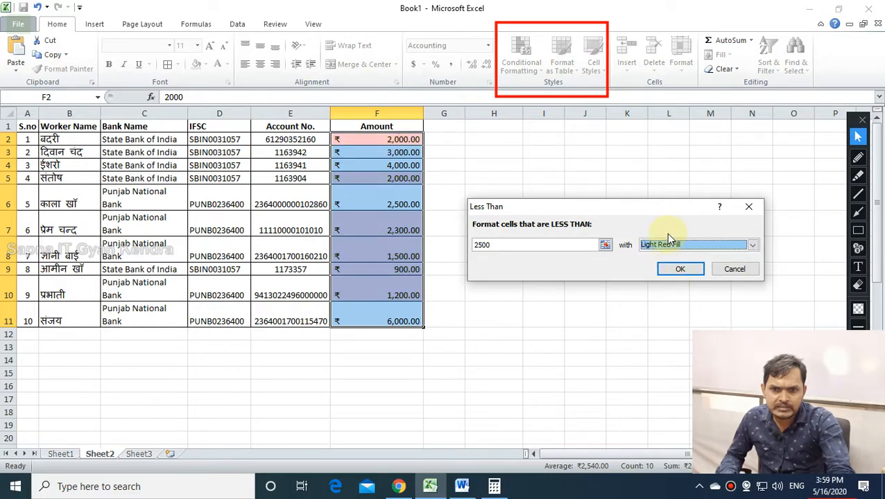
click(666, 243)
click(673, 274)
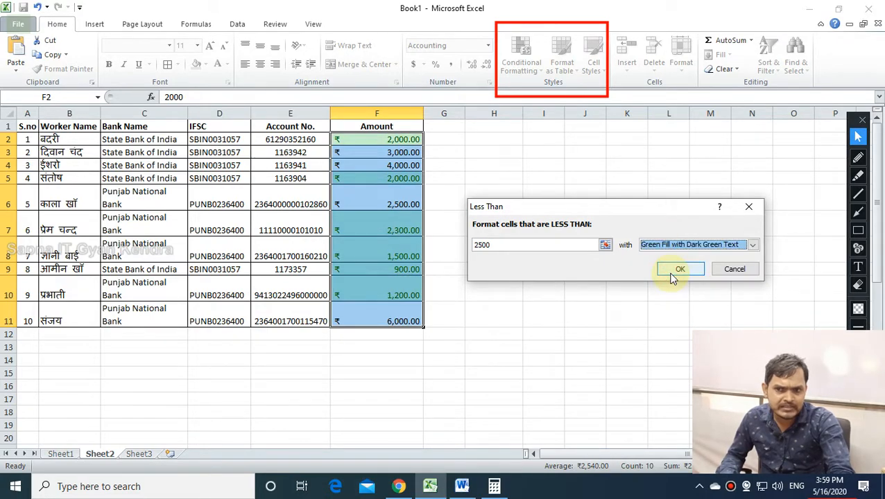
click(672, 276)
click(521, 322)
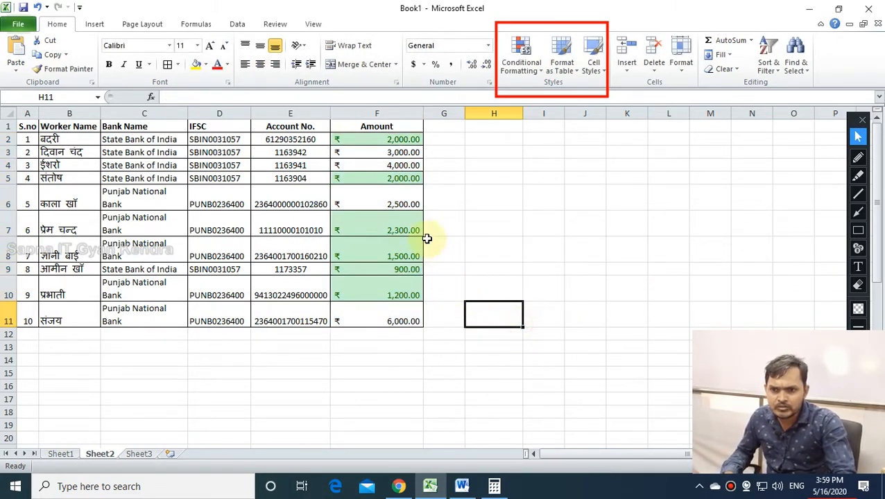
Inspect the amounts in F2 and F5 through F10 to review the green highlighting.
click(389, 143)
click(402, 179)
click(399, 204)
click(399, 229)
click(401, 257)
click(403, 272)
click(401, 294)
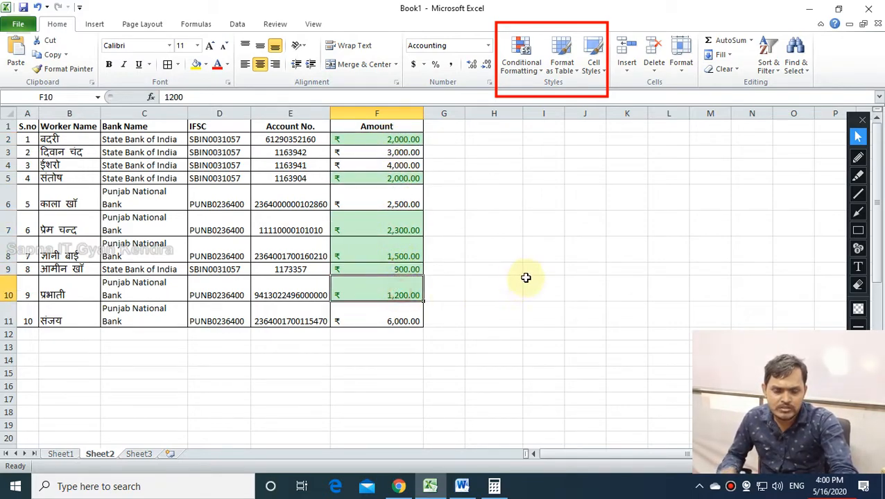
click(529, 268)
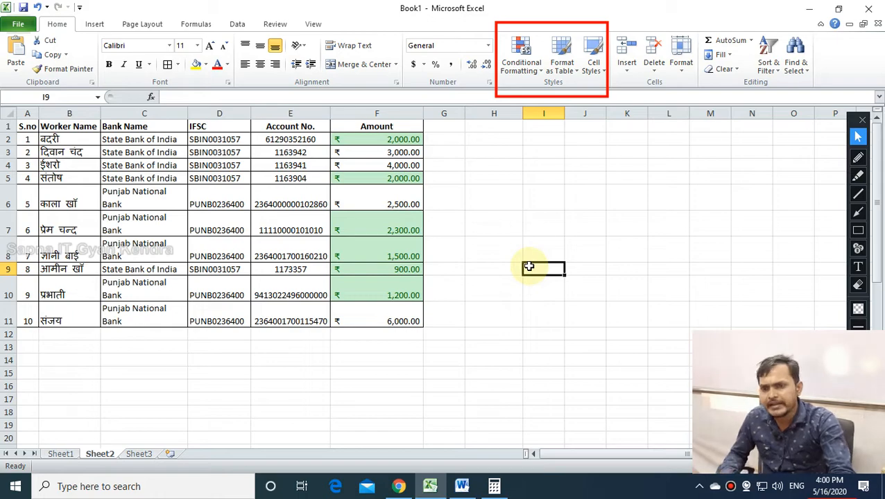
Clear the green less-than rule from the selected amounts F2:F11.
drag(392, 140, 401, 321)
click(536, 73)
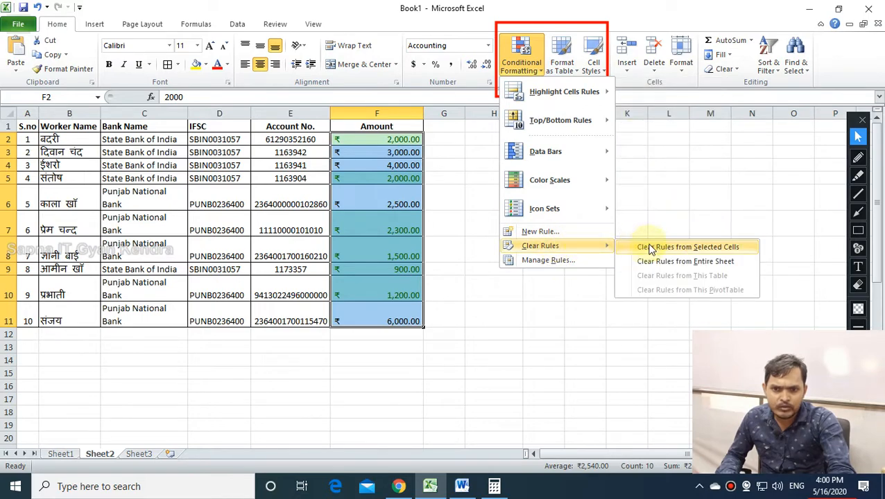
click(648, 249)
click(544, 250)
Reselect F2:F11 and bring up the Highlight Cells Rules types.
drag(396, 141, 399, 321)
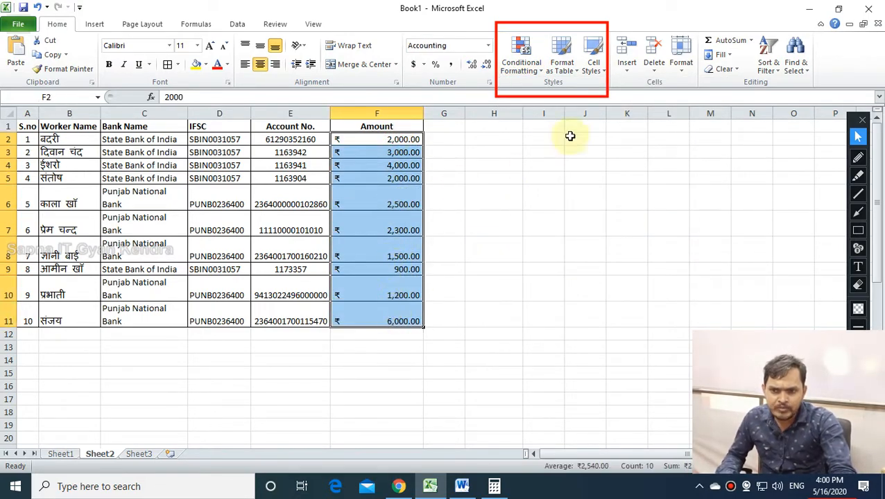
click(523, 72)
mouse_move(549, 94)
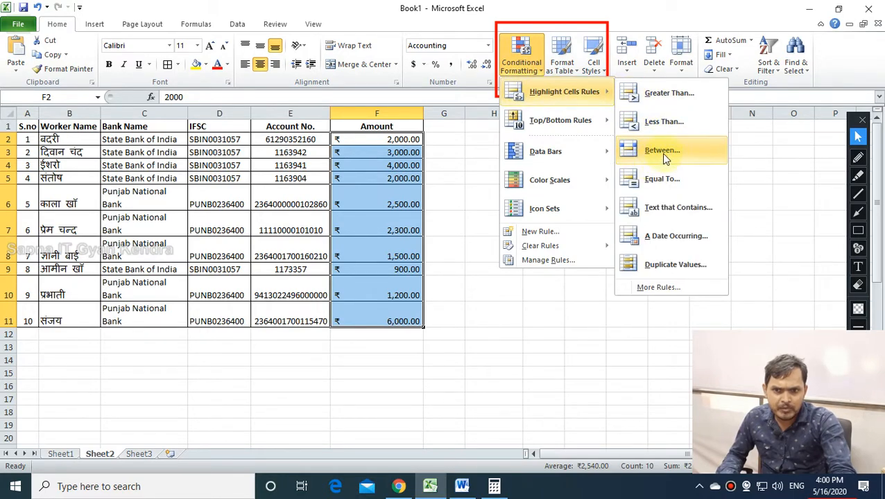
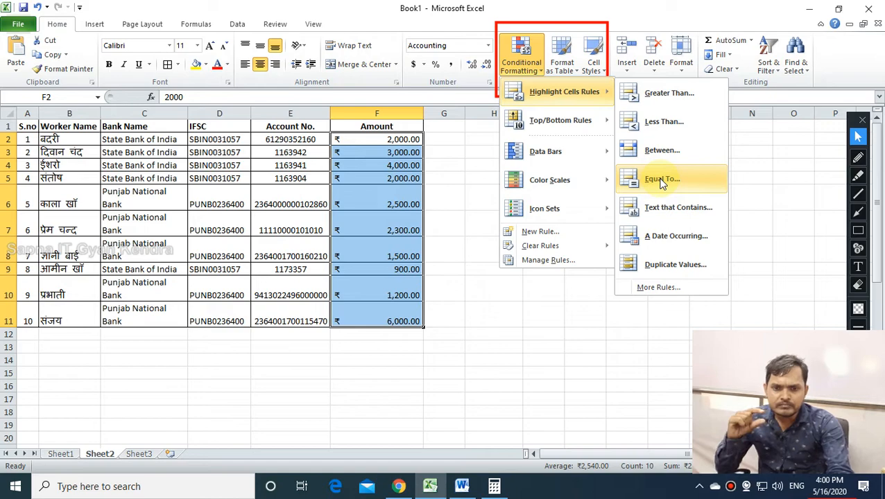
Apply an Equal To rule for ₹3,450.00 to F2:F11 with light red fill and dark red text.
click(662, 181)
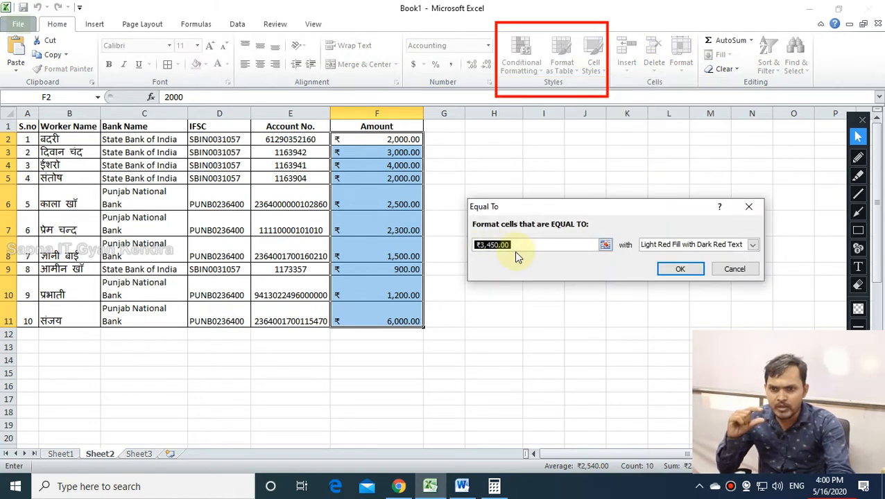
click(514, 249)
click(683, 269)
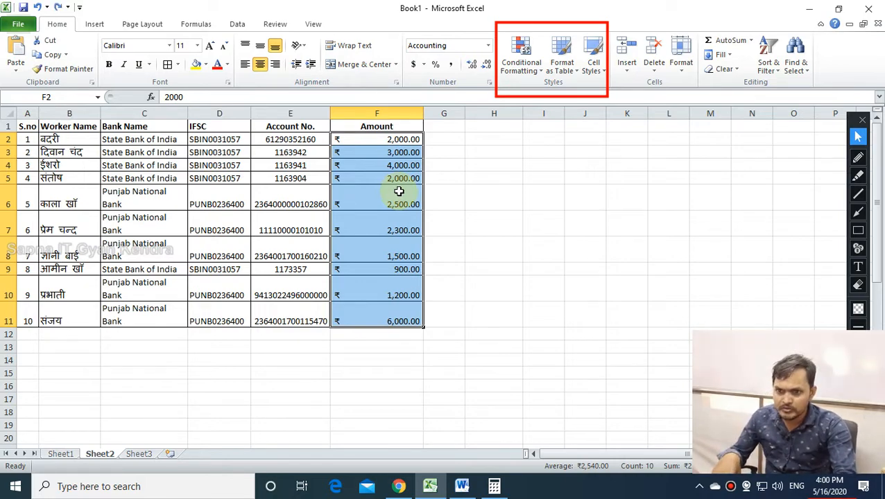
click(517, 73)
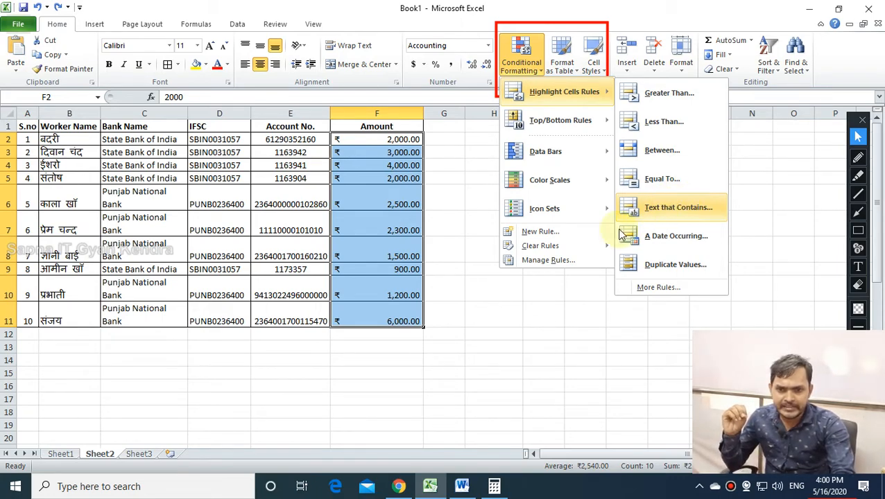
Select the Bank Name cells C2:C11 and start a Text that Contains highlight rule.
click(571, 328)
click(160, 139)
drag(160, 139, 174, 319)
click(534, 69)
mouse_move(585, 95)
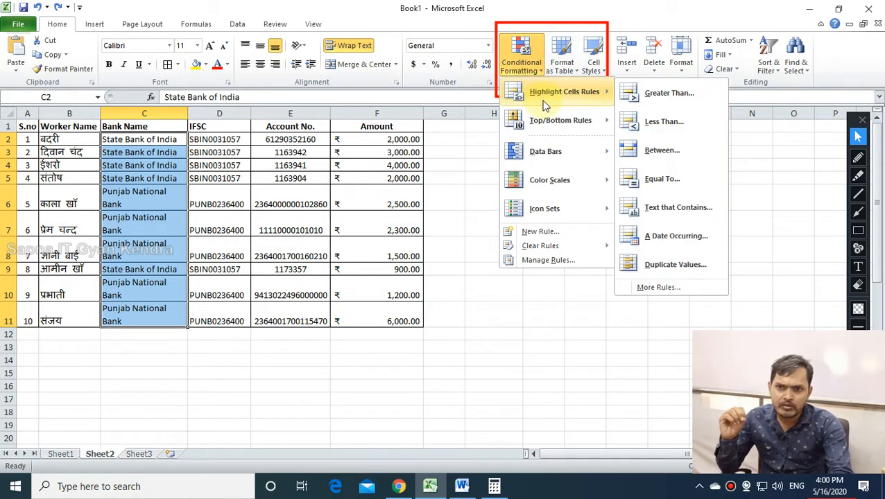
click(668, 218)
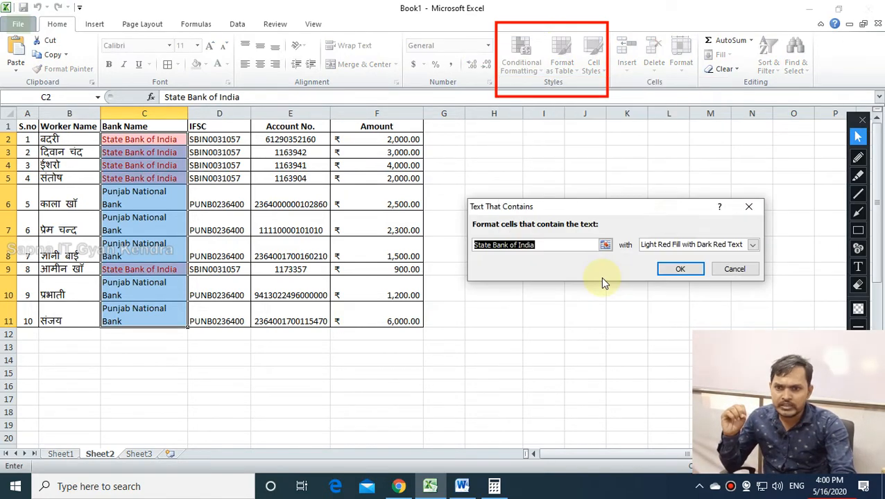
drag(539, 210, 539, 238)
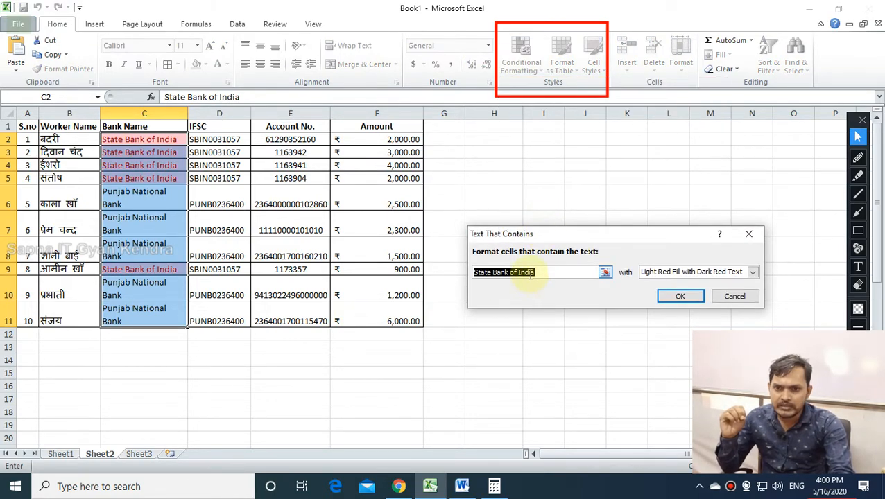
Set the rule to match C11's Punjab National Bank in red and apply it.
click(557, 273)
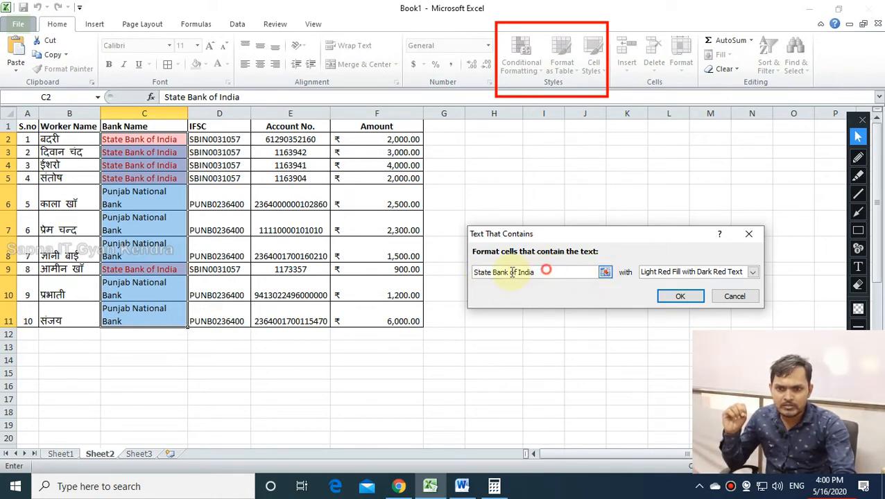
drag(537, 273, 465, 273)
key(BackSpace)
click(153, 311)
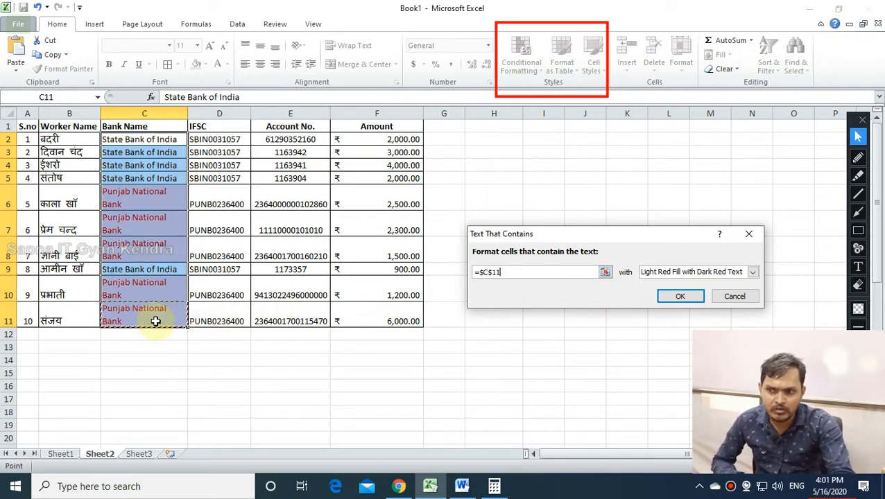
click(486, 272)
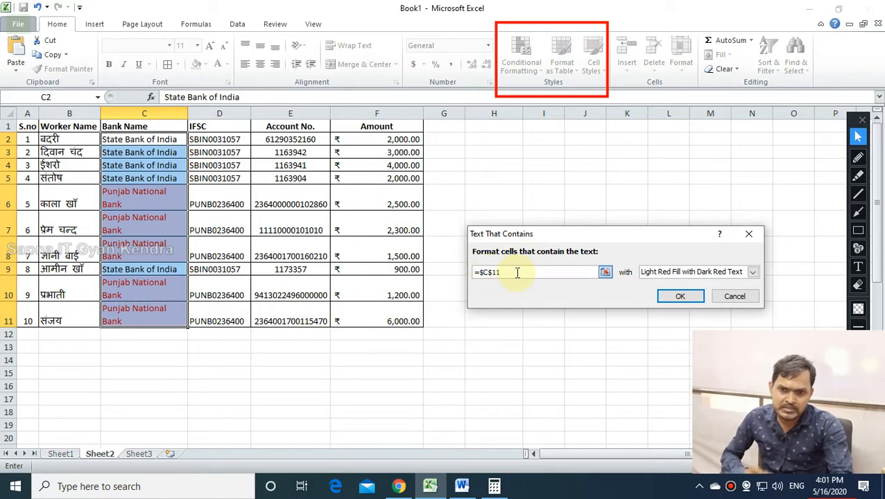
click(680, 296)
click(224, 361)
Undo the Punjab National Bank highlighting so the Bank Name column is plain again.
drag(154, 187, 160, 316)
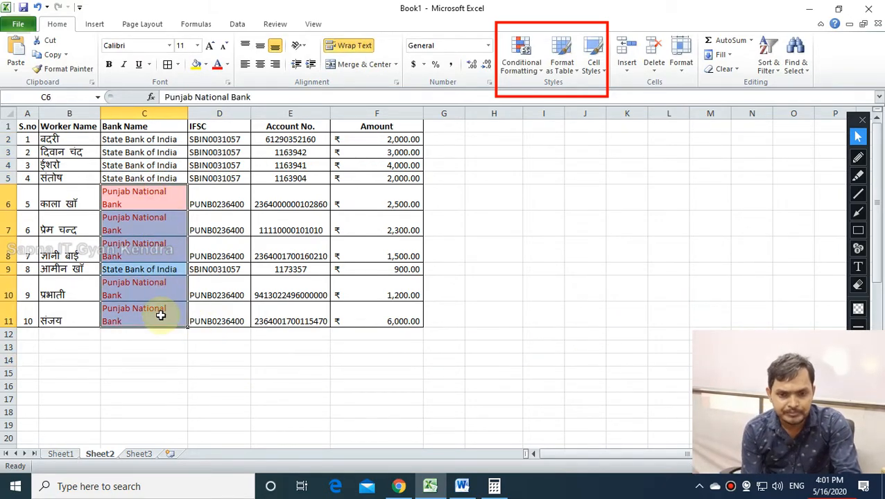
key(ctrl+z)
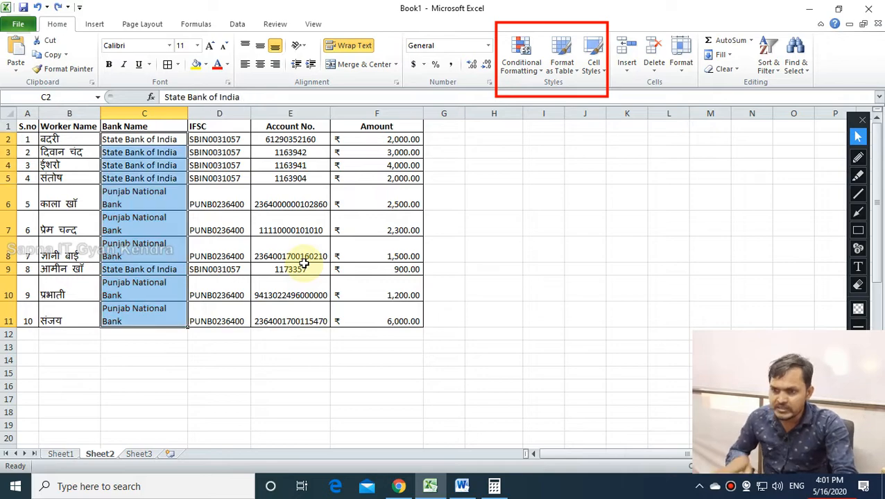
click(509, 218)
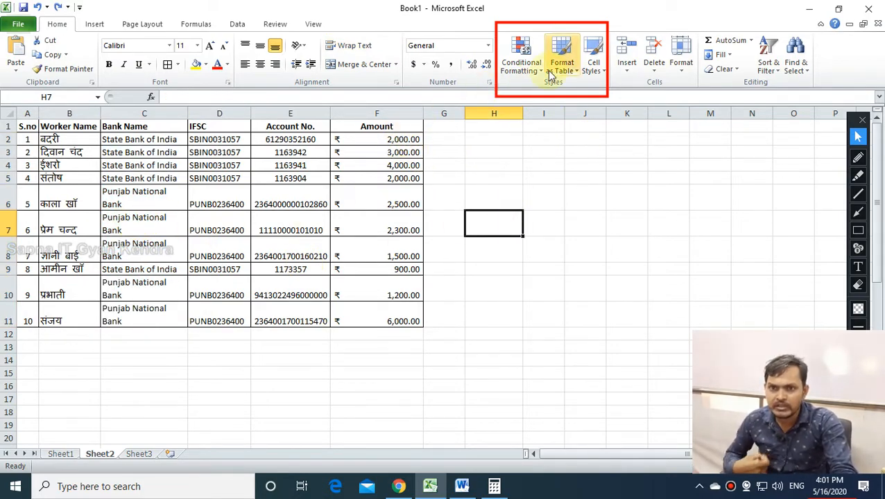
Preview the A Date Occurring rule's period list, then cancel without applying it.
click(522, 57)
mouse_move(564, 92)
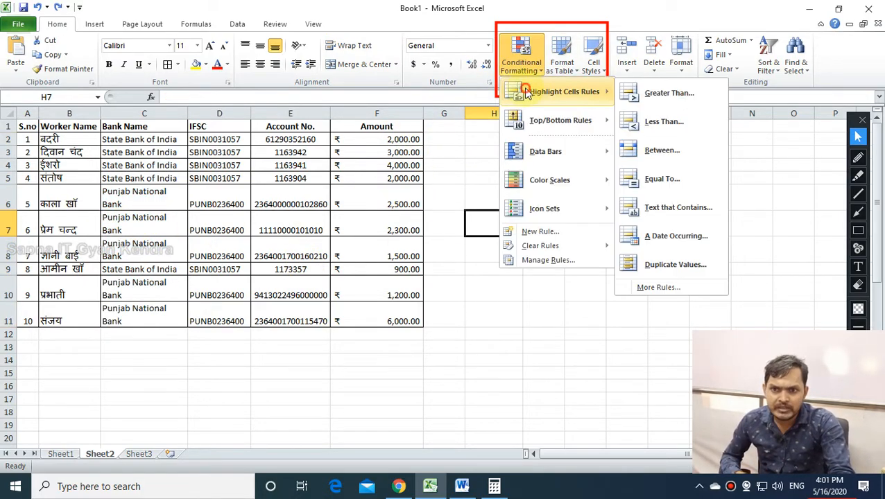
click(683, 238)
click(571, 273)
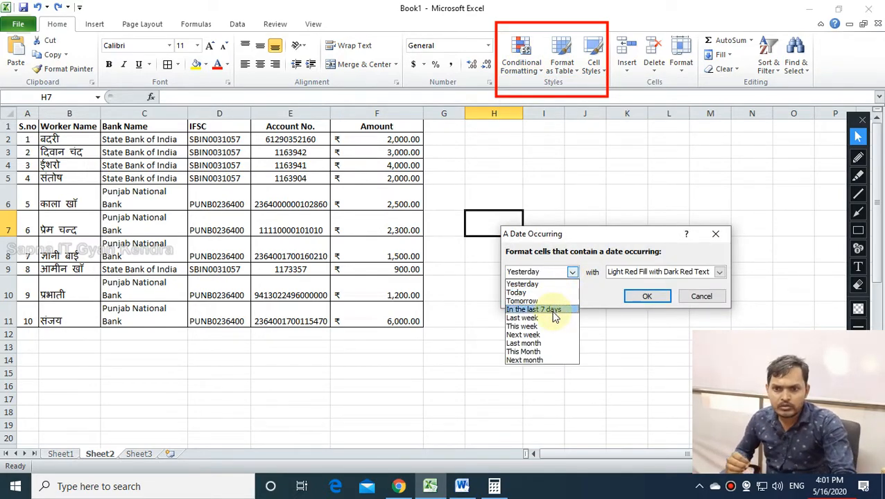
click(714, 302)
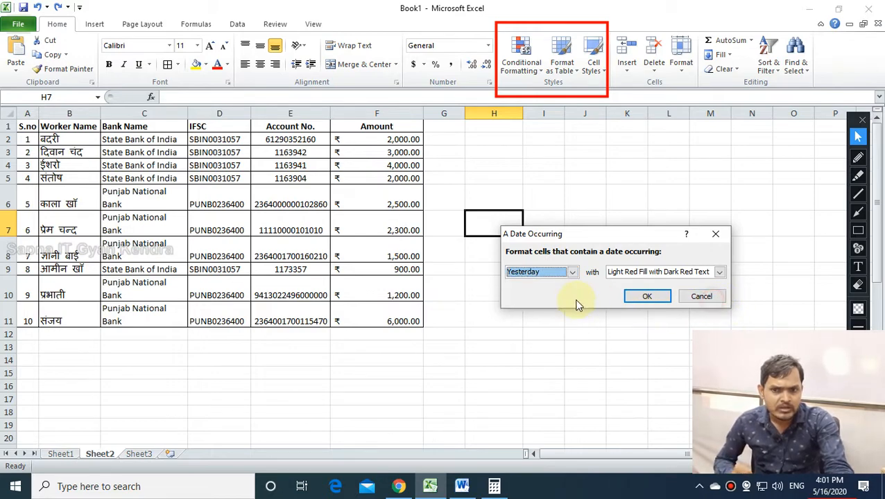
click(705, 298)
Switch to the empty Sheet3 and select a cell there.
click(626, 295)
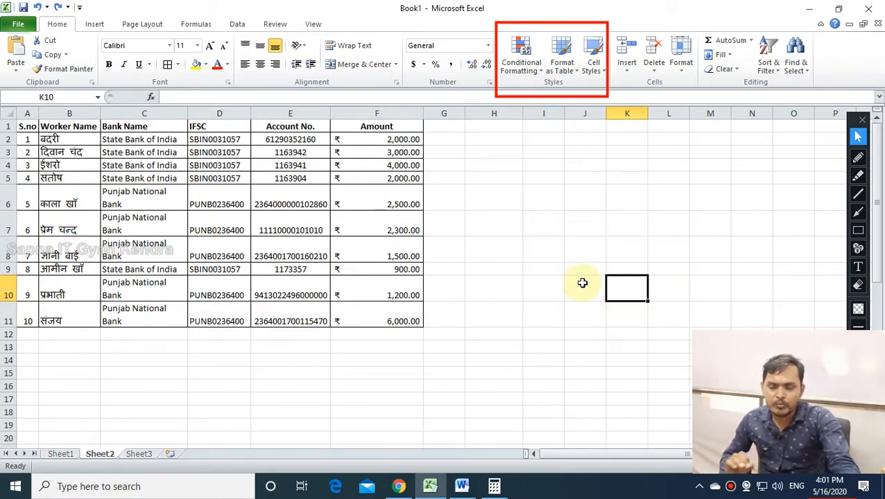
click(139, 454)
click(329, 269)
Enter headings Name, installment Due Date and Amount in C7:E7 and fit the columns.
click(138, 208)
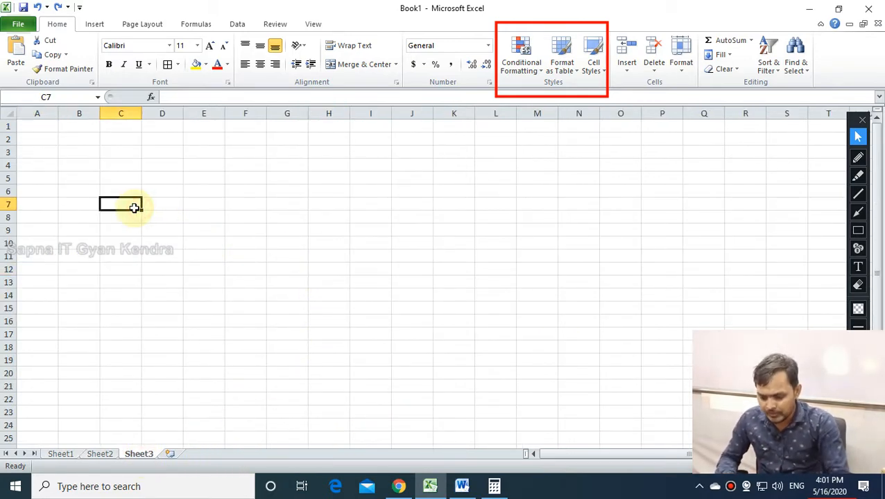
text(Name)
key(Tab)
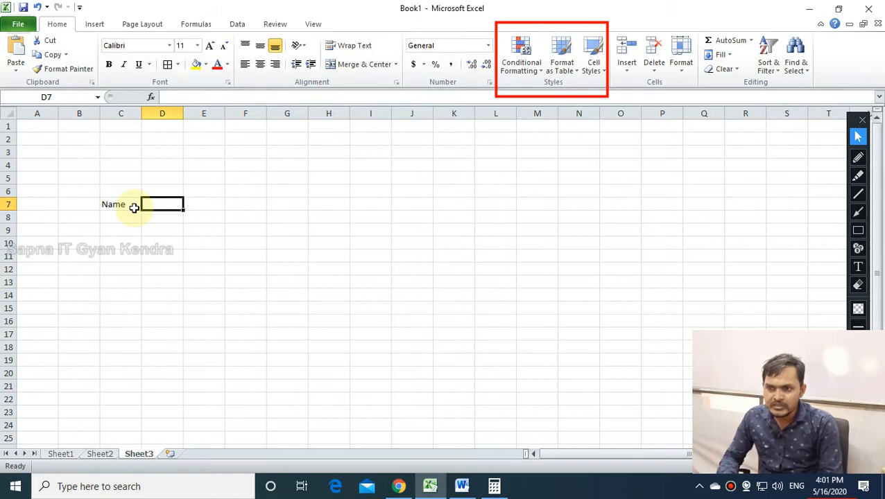
text(INsrt)
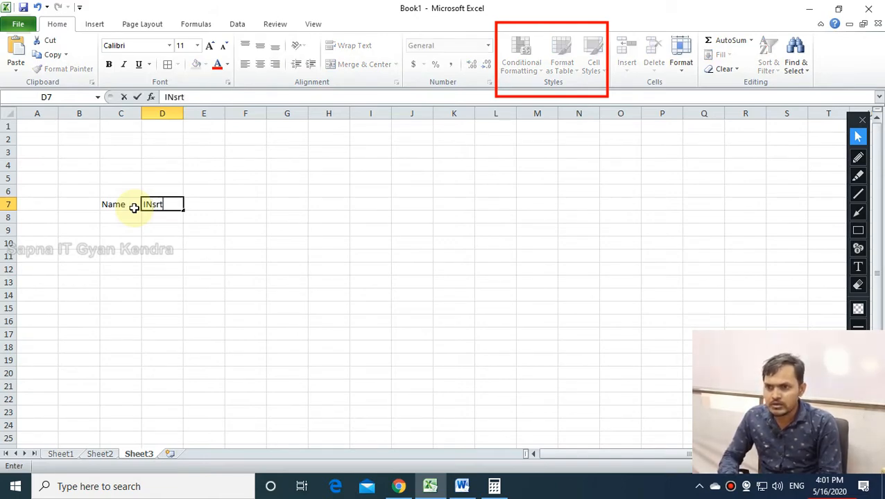
key(BackSpace)
key(BackSpace)
key(BackSpace)
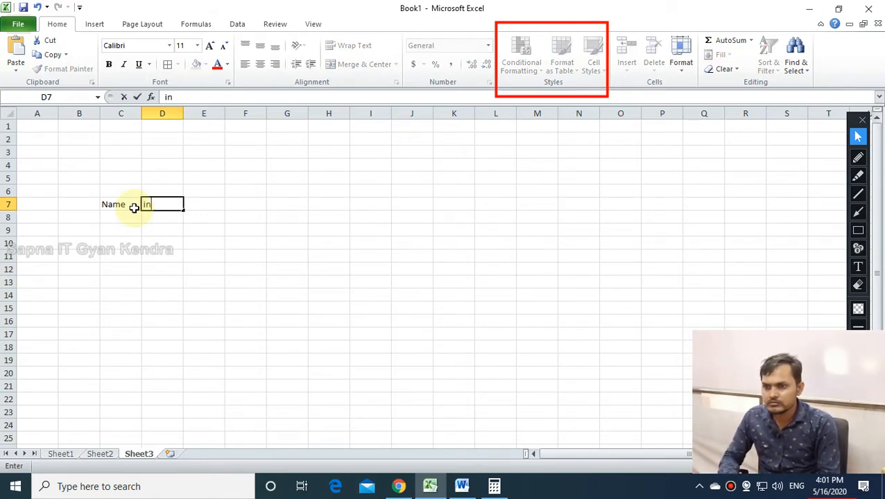
text(nstallment)
key(Return)
key(Right)
key(Up)
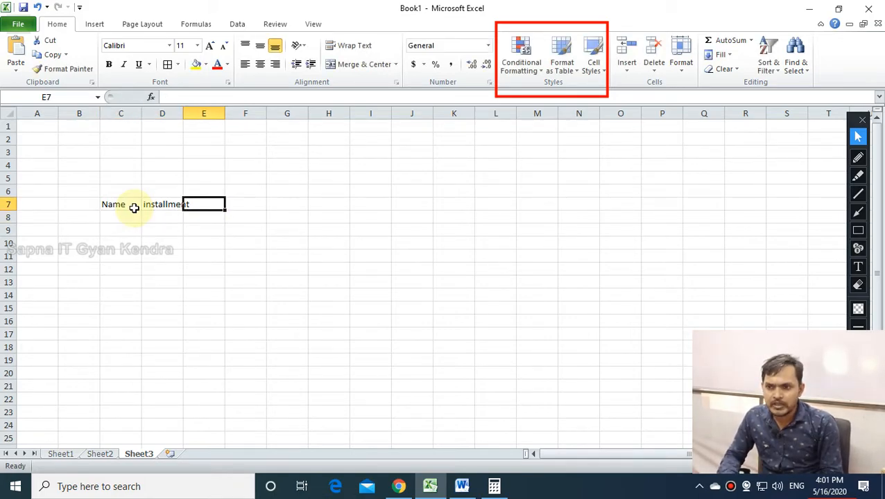
double_click(183, 113)
double_click(138, 113)
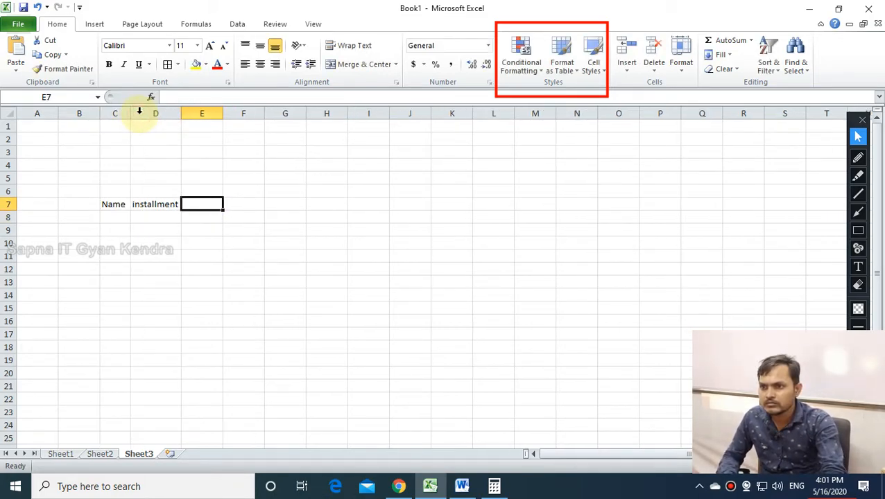
click(153, 113)
drag(129, 114, 230, 113)
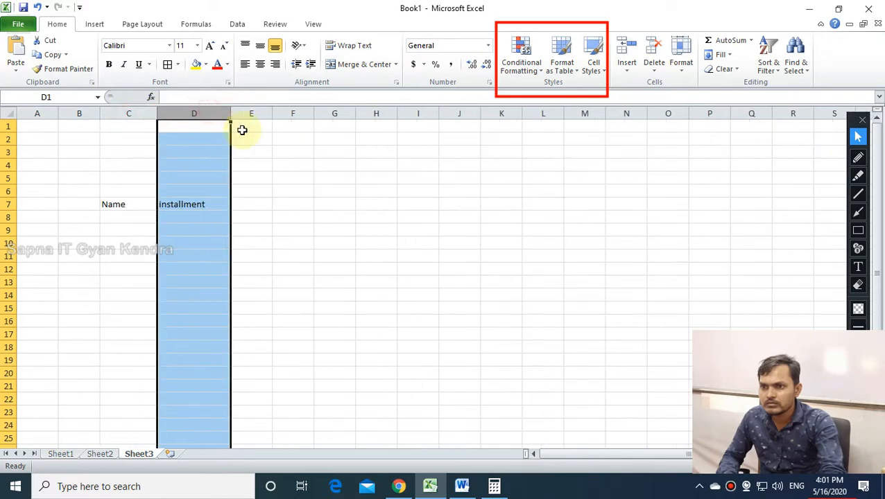
click(251, 204)
text(Amou)
double_click(215, 204)
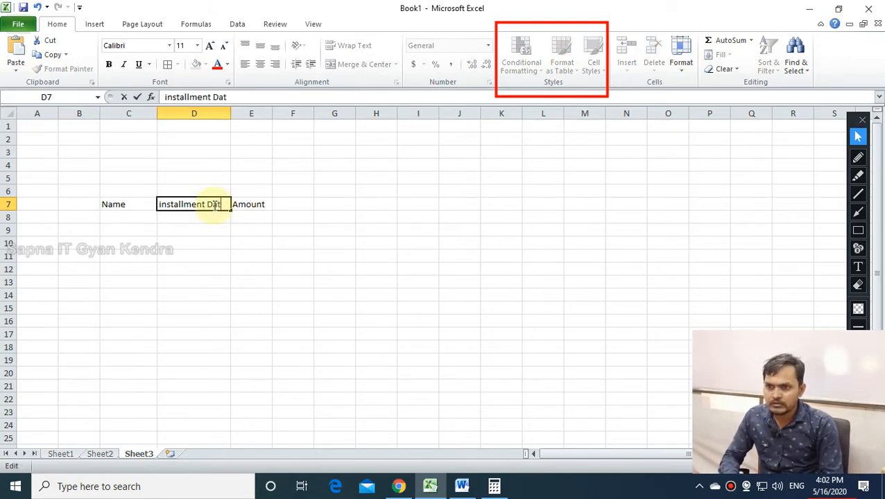
click(207, 204)
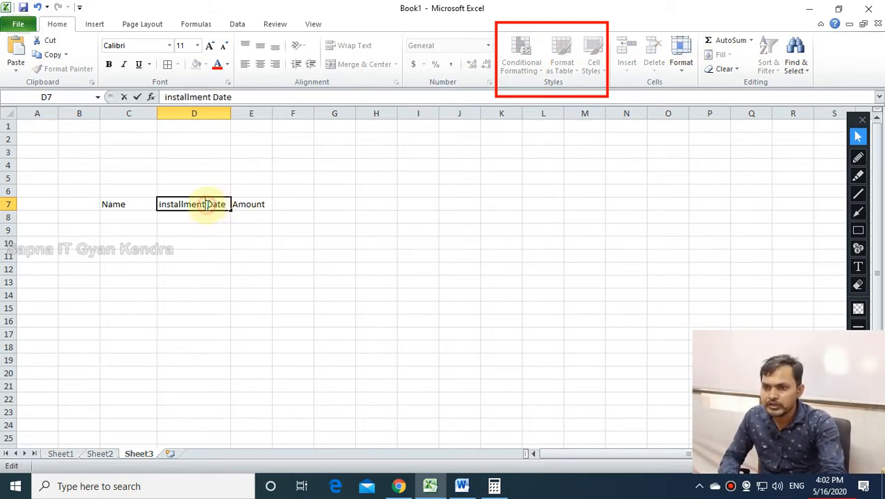
text(D)
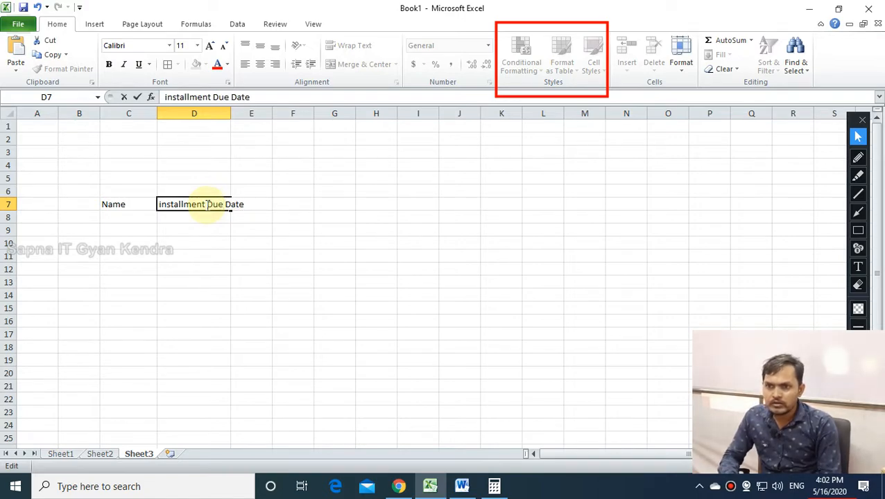
click(335, 293)
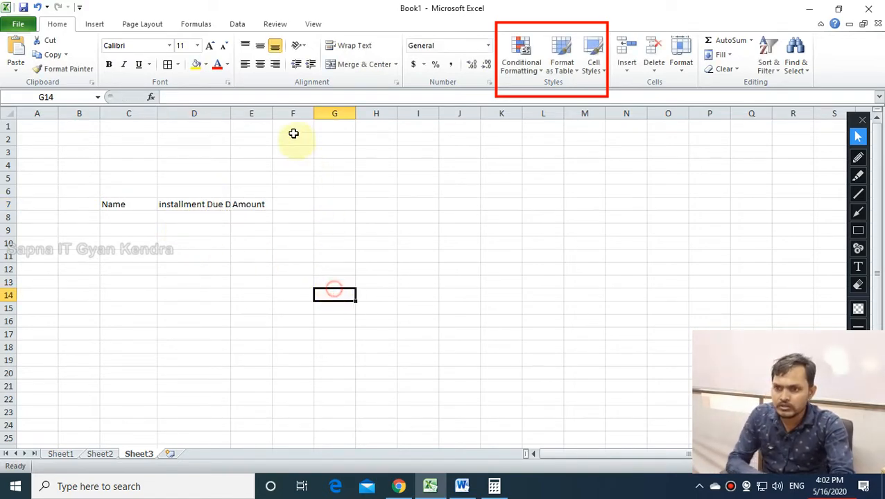
double_click(231, 113)
click(351, 279)
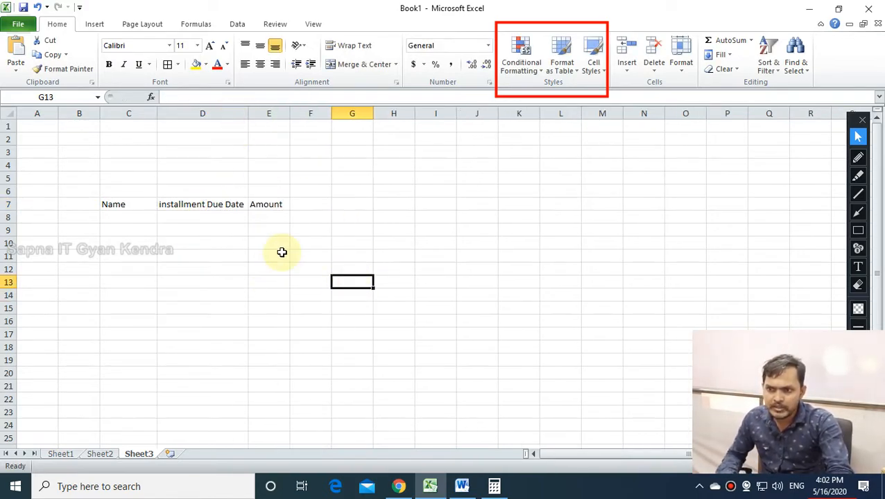
Enter names mohan, sohan, rohan, geeta, seeta, ram and shyam in C8:C14.
click(131, 216)
text(mohan)
key(Return)
text(sohan)
key(Return)
text(rohan)
key(Return)
text(geeta)
key(Return)
text(seeta)
key(Return)
text(ram)
key(Return)
text(shyam)
key(Return)
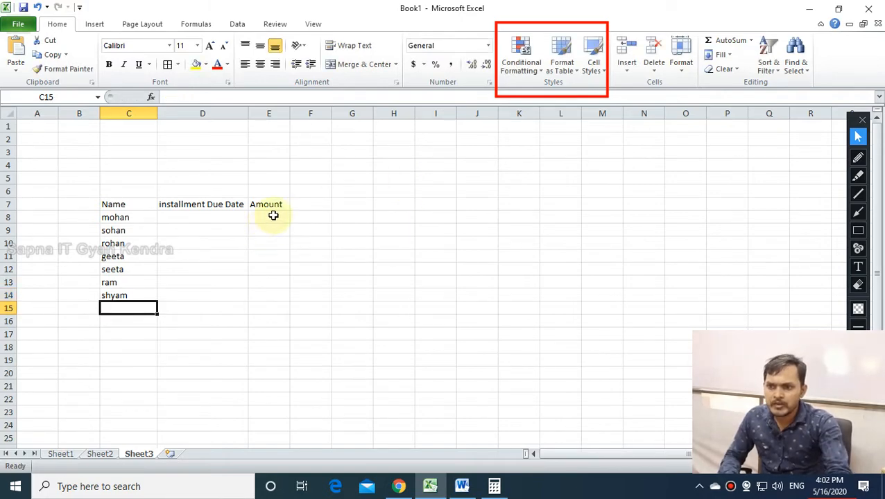
Enter amounts 2500, 2000, 1500, 3000, 3500, 4000 and 1200 in E8:E14.
click(273, 216)
text(2500)
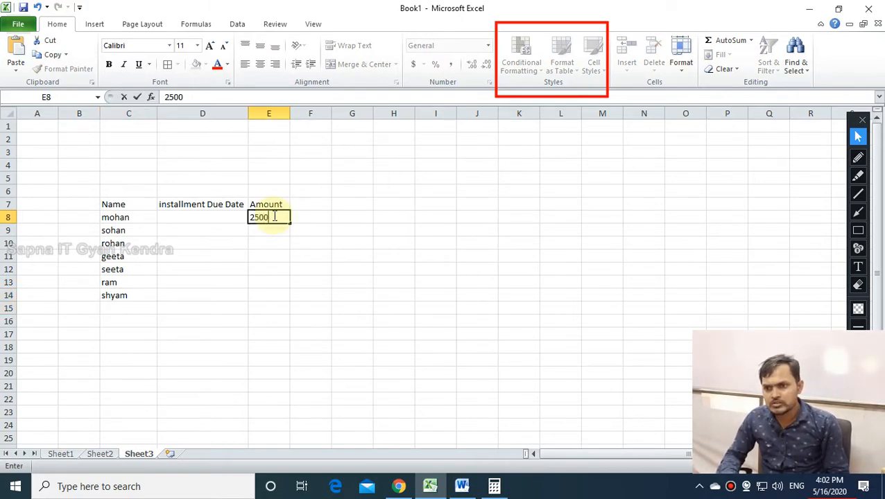
key(Return)
text(2000)
key(Return)
text(1500)
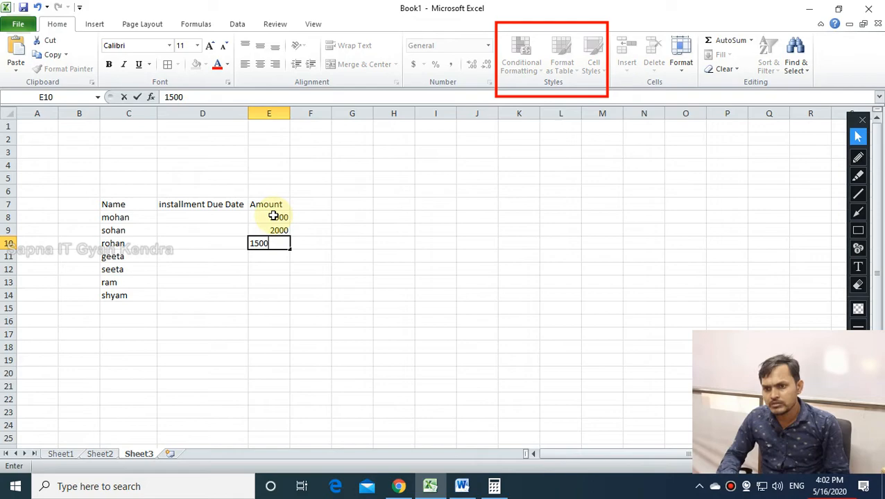
key(Return)
text(3000)
key(Return)
text(3500)
key(Return)
text(4000)
key(Return)
text(1)
key(Return)
click(271, 214)
Center the Amount heading and values in E7:E14.
drag(271, 214, 276, 298)
click(277, 298)
drag(272, 202, 260, 292)
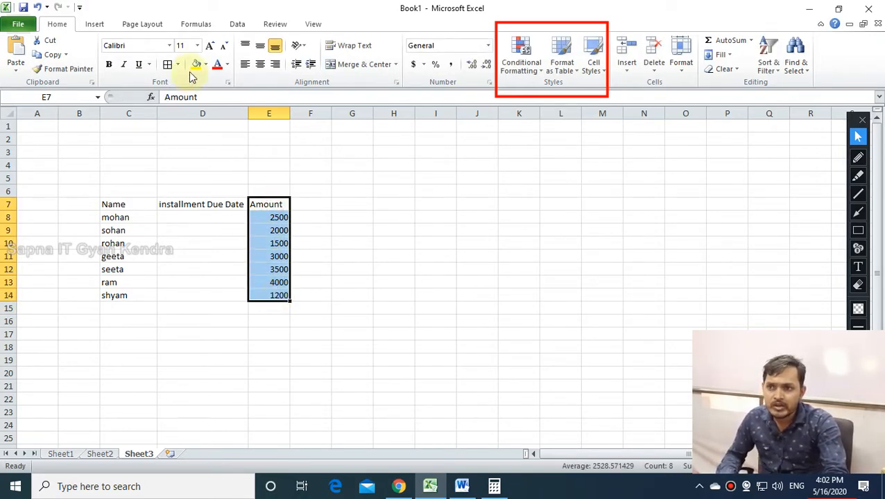
click(260, 64)
Give C7:E14 all borders and make the C7:E7 headers bold.
click(114, 230)
drag(113, 204, 269, 296)
click(167, 64)
click(182, 244)
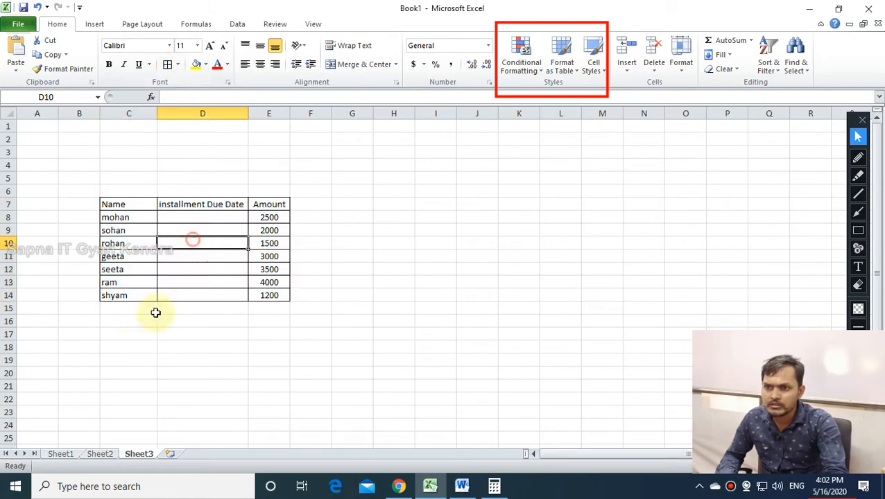
drag(120, 203, 278, 206)
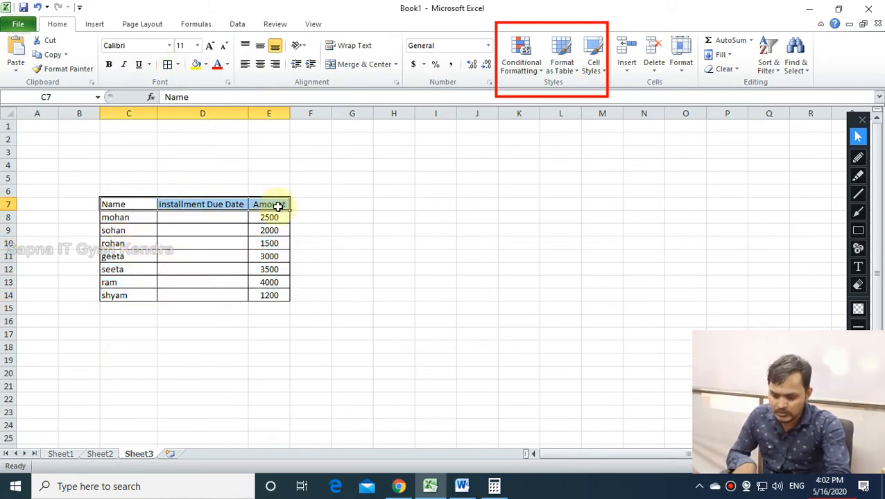
key(ctrl+b)
click(248, 113)
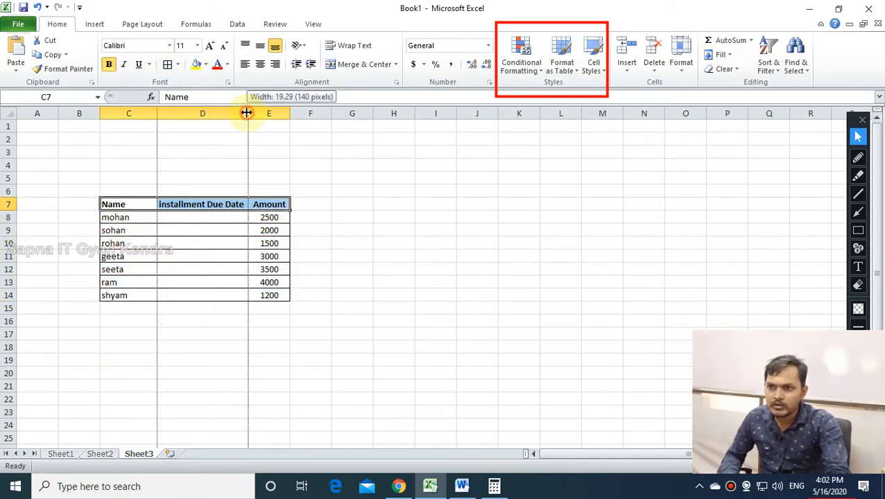
click(221, 291)
Fill due dates 5/16/2020 through 5/22/2020 in D8:D14 and center column D.
click(179, 217)
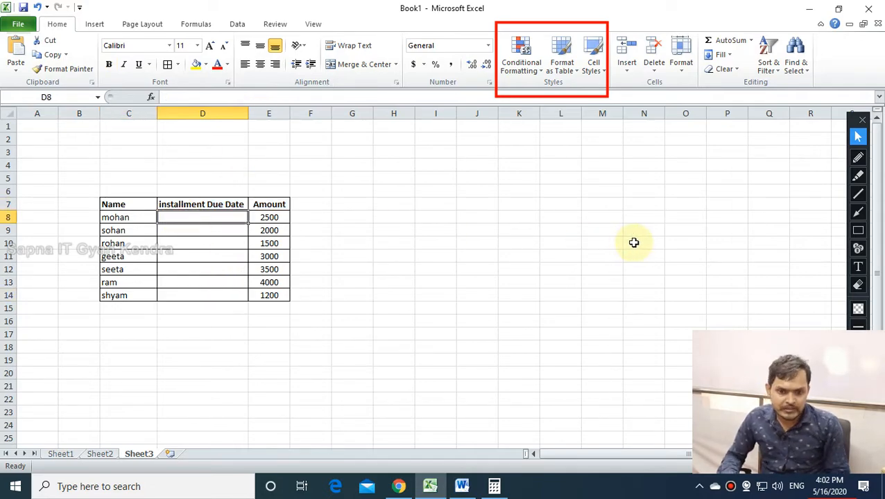
text(1)
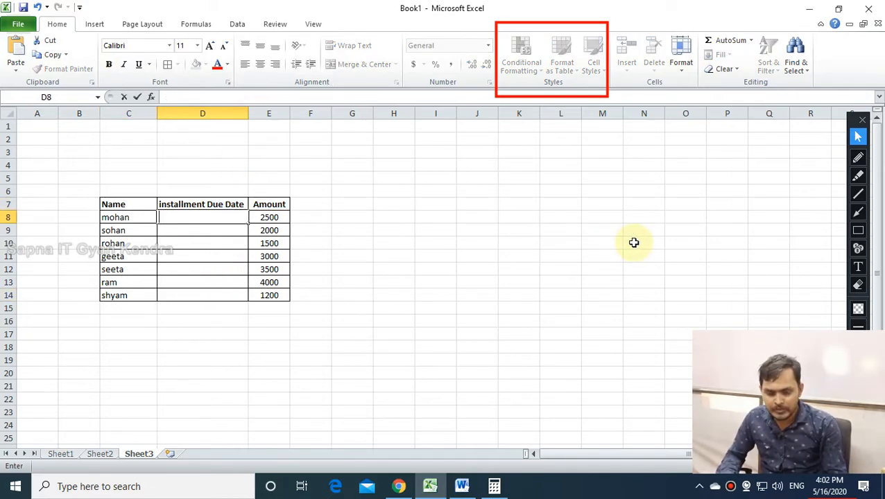
text(/16/2020)
key(Return)
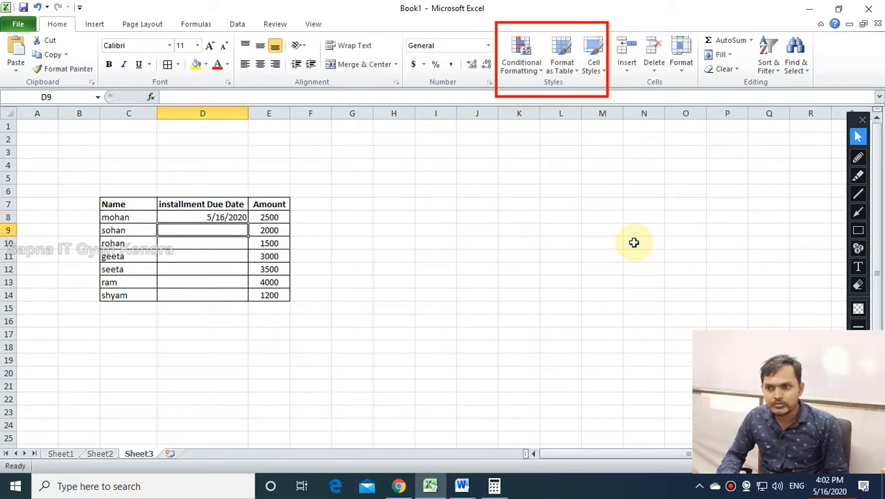
click(243, 219)
drag(247, 221, 244, 305)
click(196, 344)
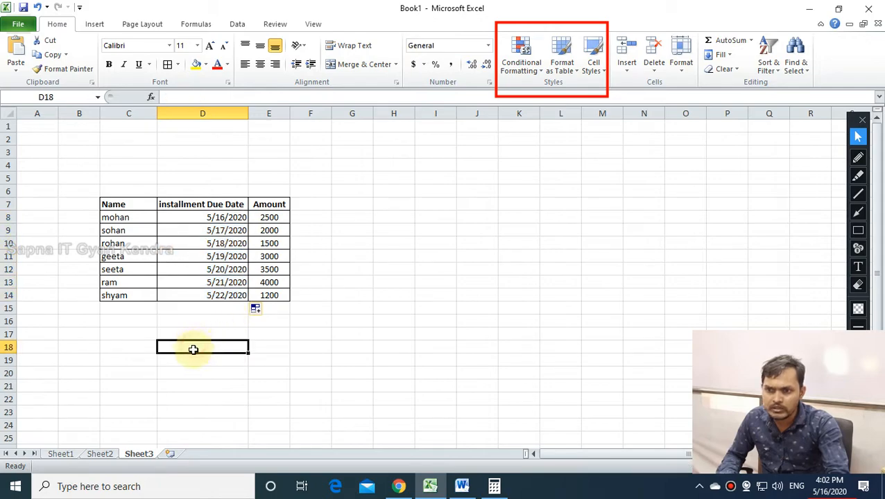
click(229, 219)
click(228, 243)
click(226, 257)
click(226, 283)
click(235, 345)
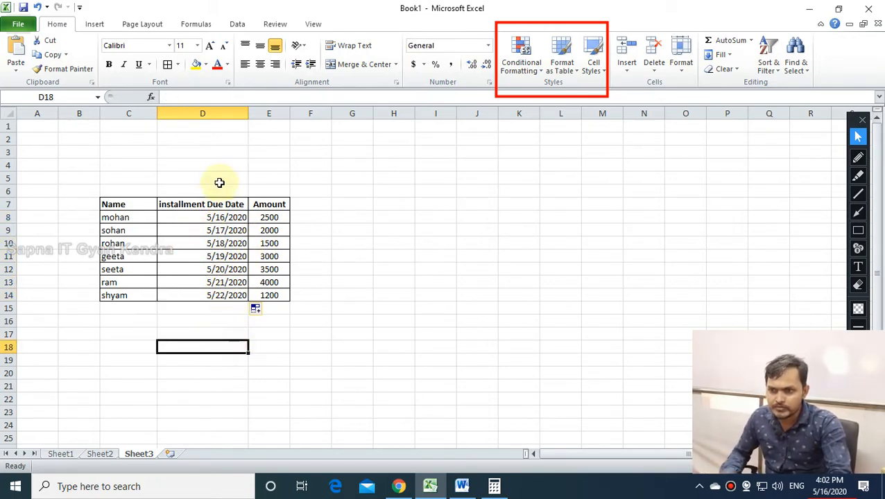
click(205, 113)
click(260, 64)
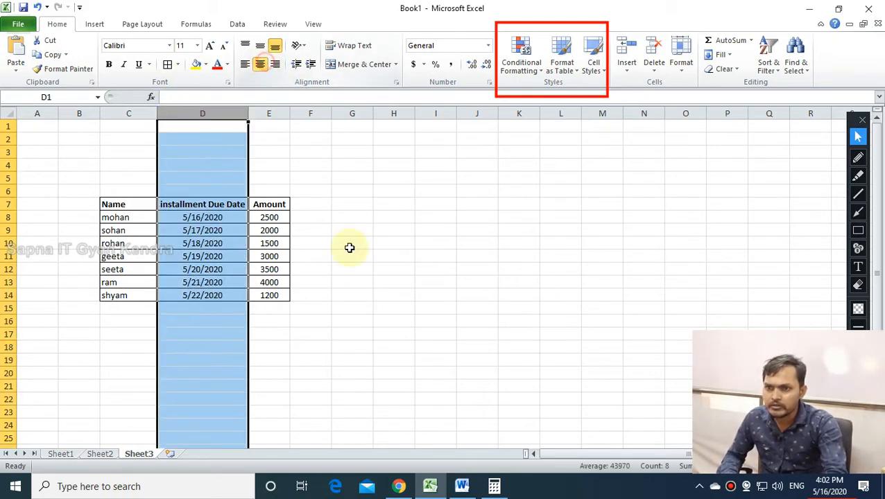
Select due dates D8:D14 and try an A Date Occurring rule, closing it unapplied.
click(394, 269)
drag(201, 217, 214, 297)
click(521, 58)
mouse_move(559, 92)
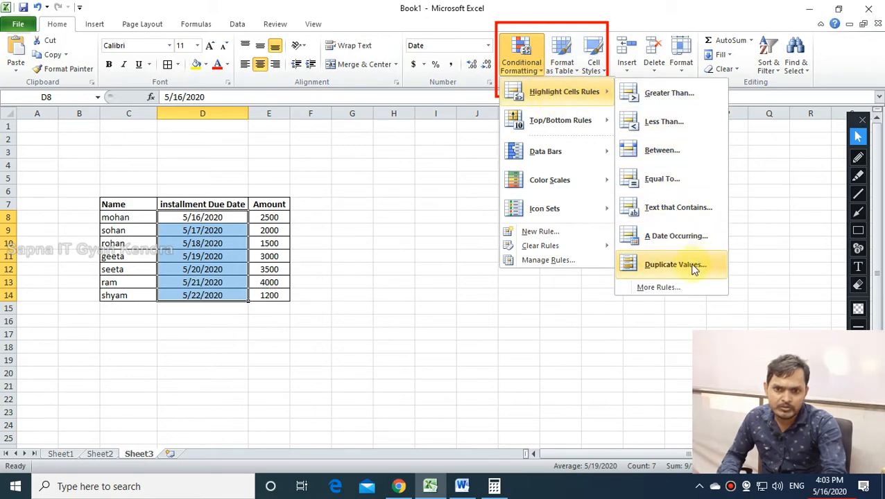
click(676, 238)
drag(569, 235, 452, 224)
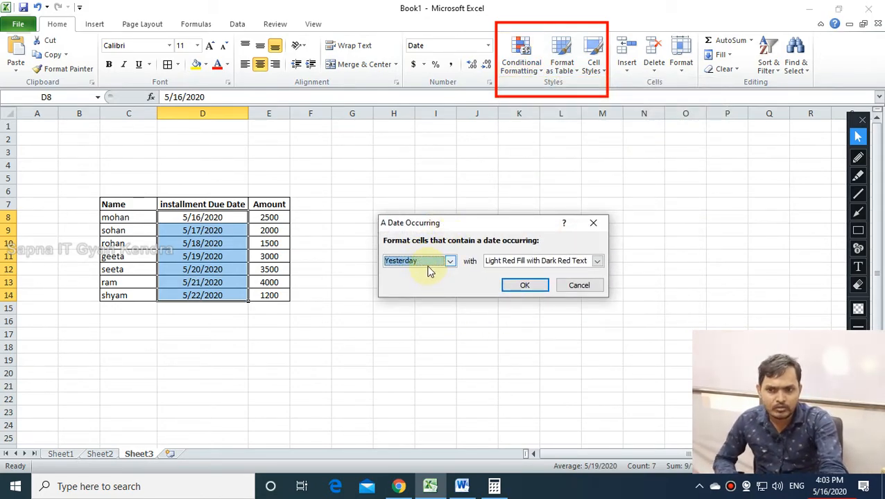
click(529, 287)
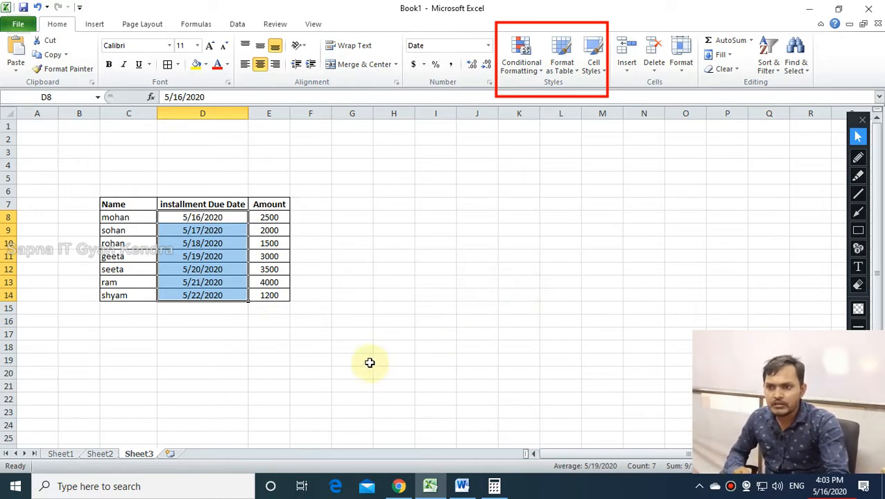
Apply a Tomorrow date rule with yellow fill and dark yellow text to D8:D14.
click(521, 64)
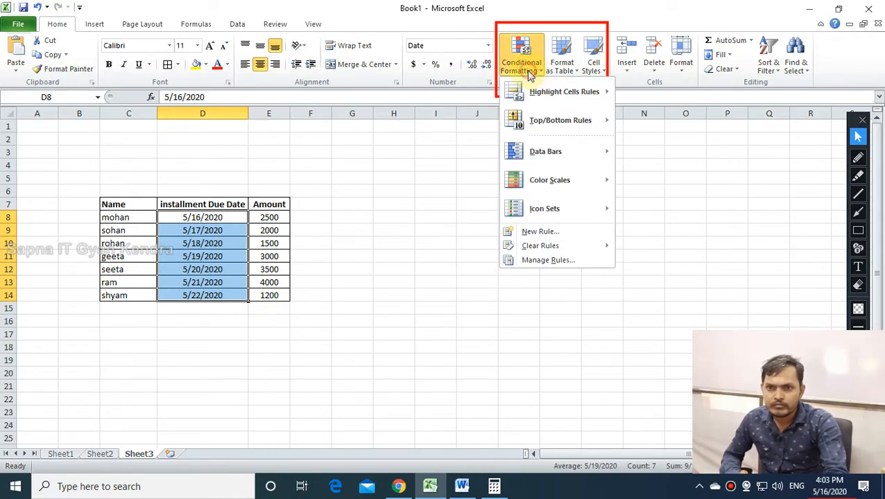
mouse_move(532, 104)
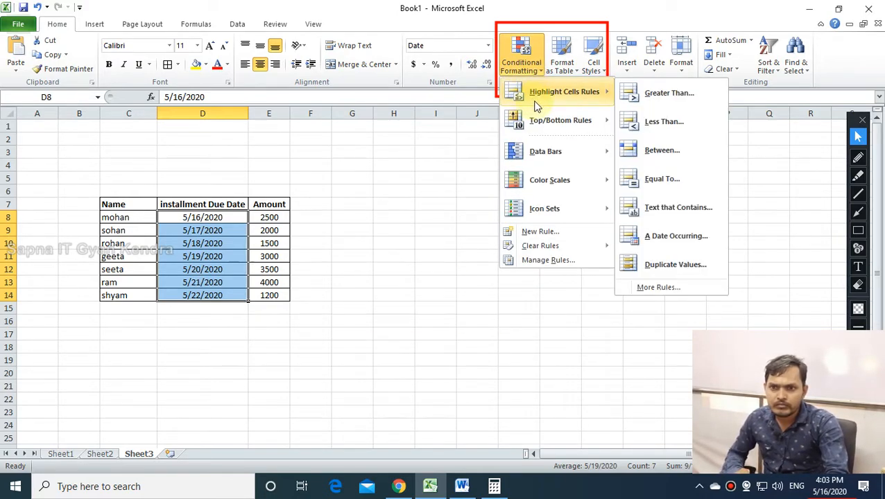
click(666, 237)
click(509, 261)
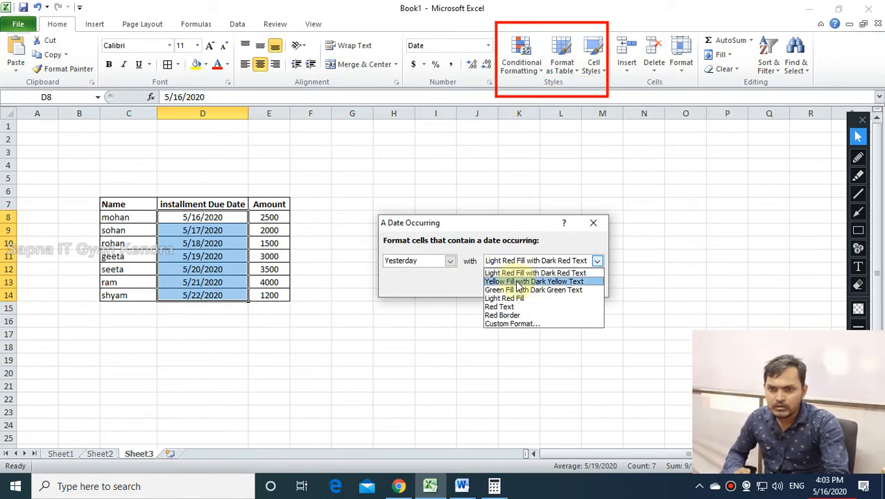
click(512, 280)
click(428, 263)
click(417, 282)
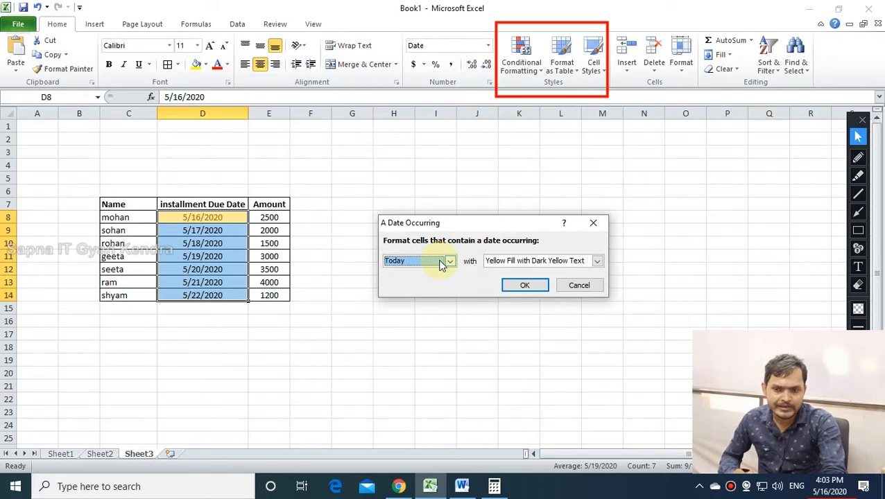
click(441, 264)
click(422, 290)
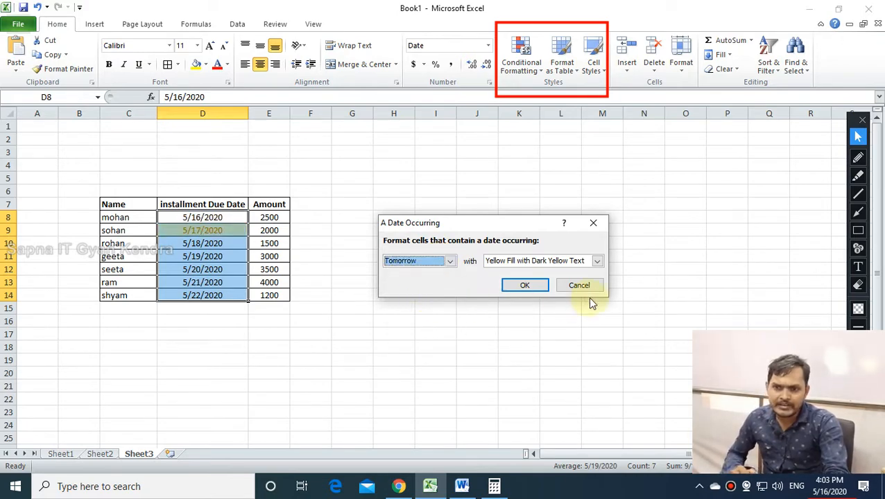
click(526, 286)
click(430, 333)
drag(196, 210, 219, 297)
click(222, 335)
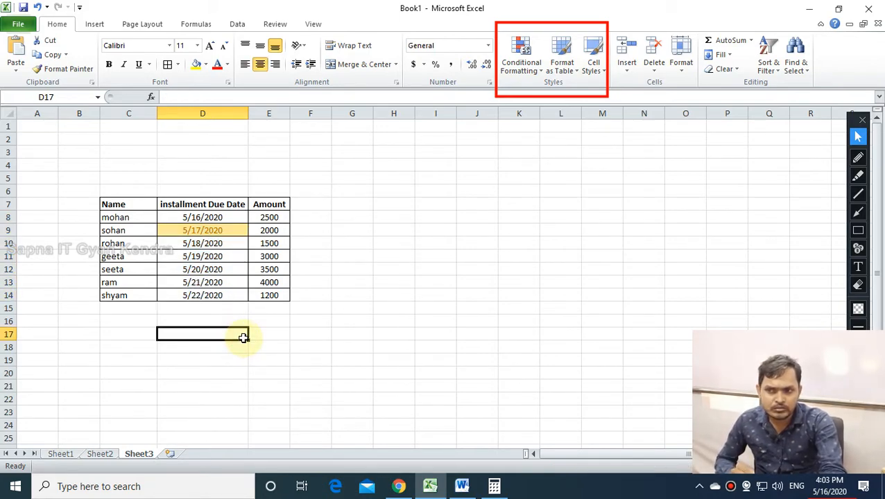
click(360, 371)
click(314, 205)
text(Mobi)
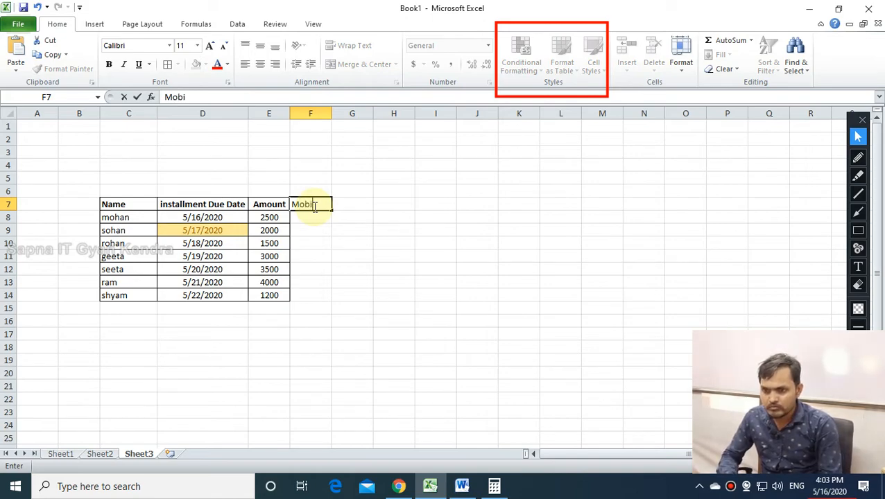
text(le Number)
key(Return)
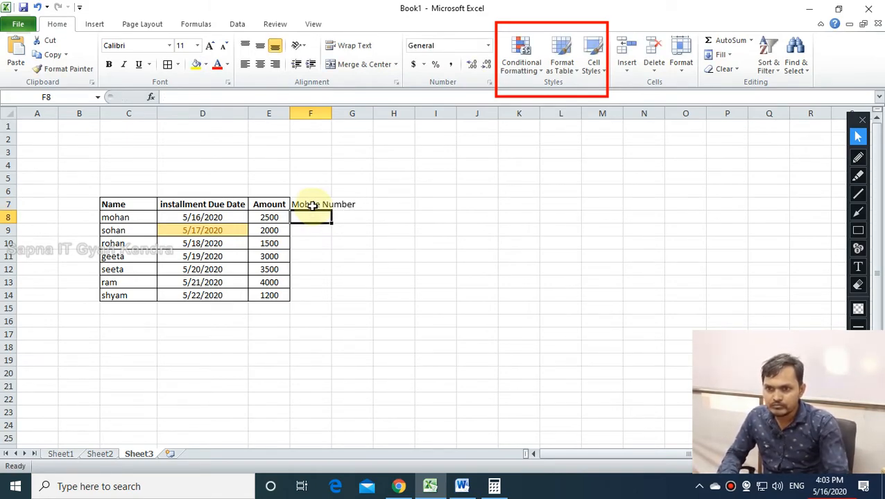
double_click(331, 113)
drag(318, 205, 328, 299)
click(169, 68)
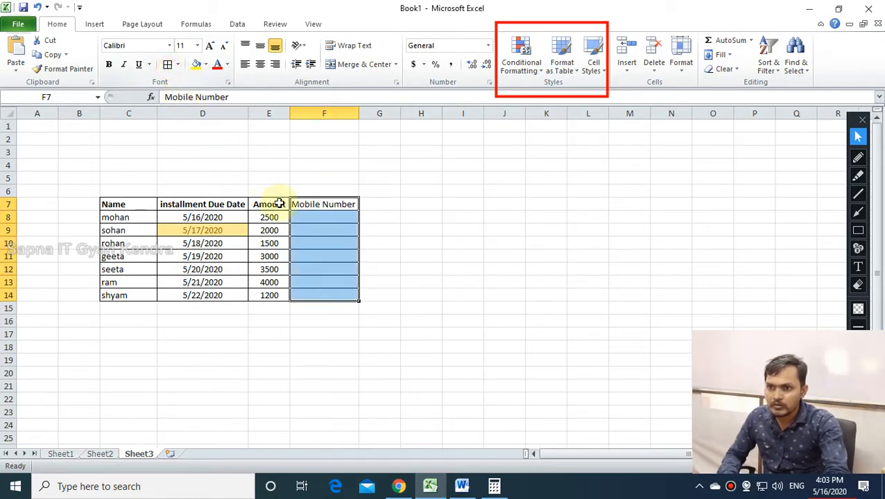
click(309, 219)
text(99)
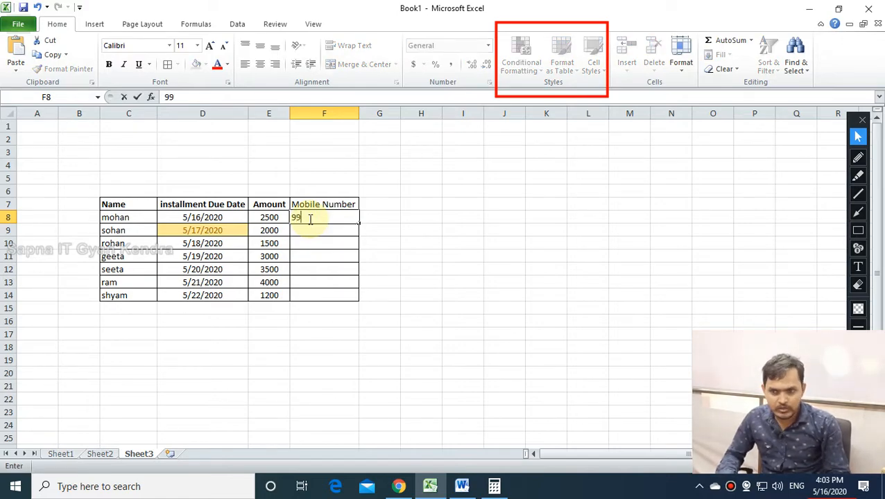
text(999999)
key(Return)
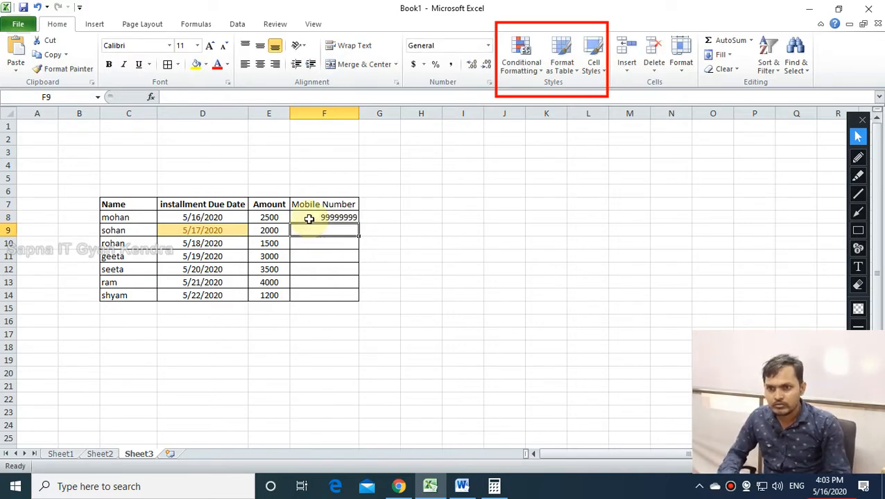
click(310, 219)
double_click(309, 219)
text(9)
key(Return)
click(310, 219)
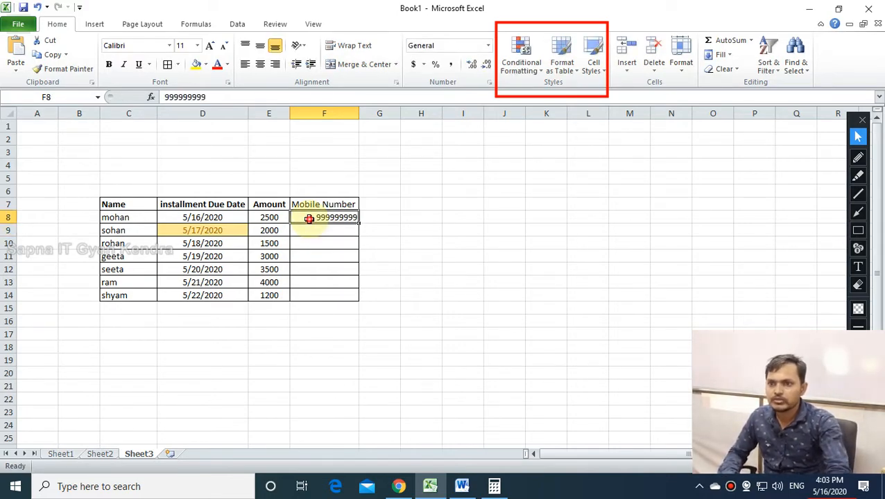
drag(358, 222, 358, 297)
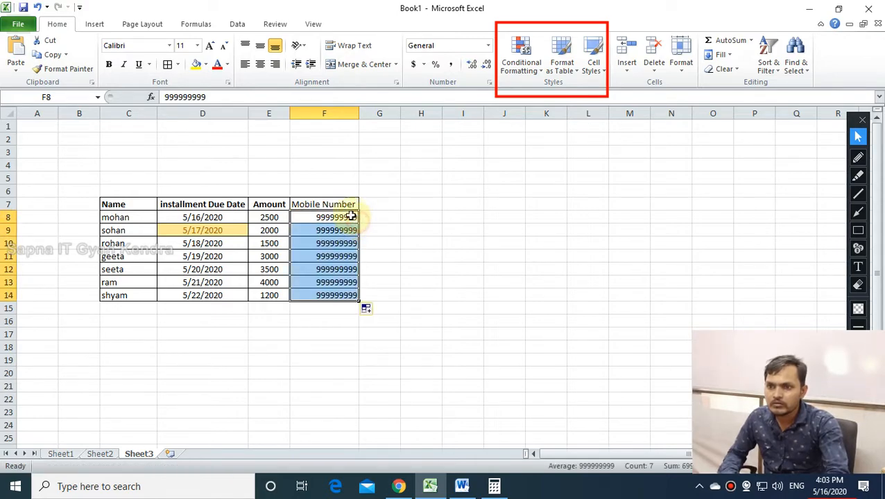
click(334, 205)
click(378, 346)
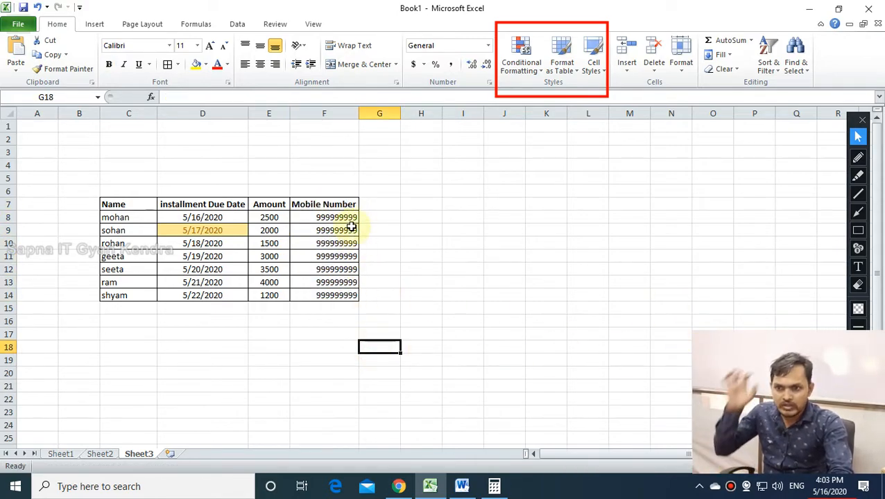
click(331, 107)
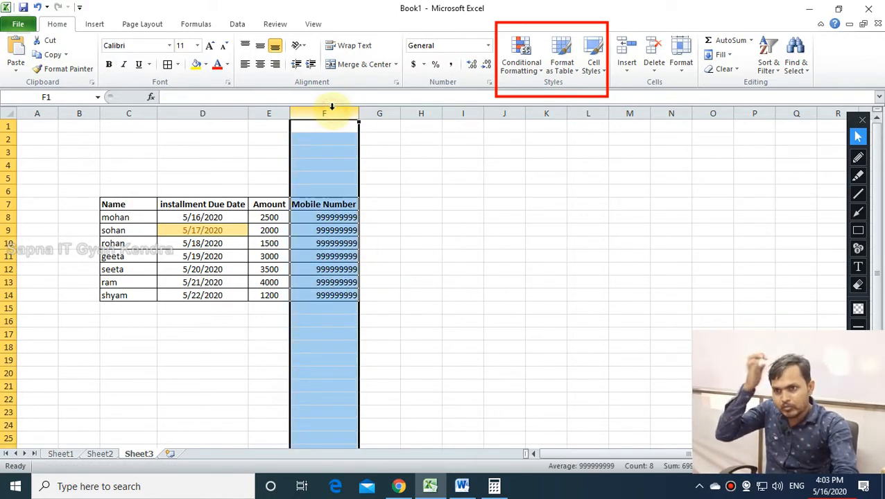
click(582, 281)
click(406, 386)
click(210, 230)
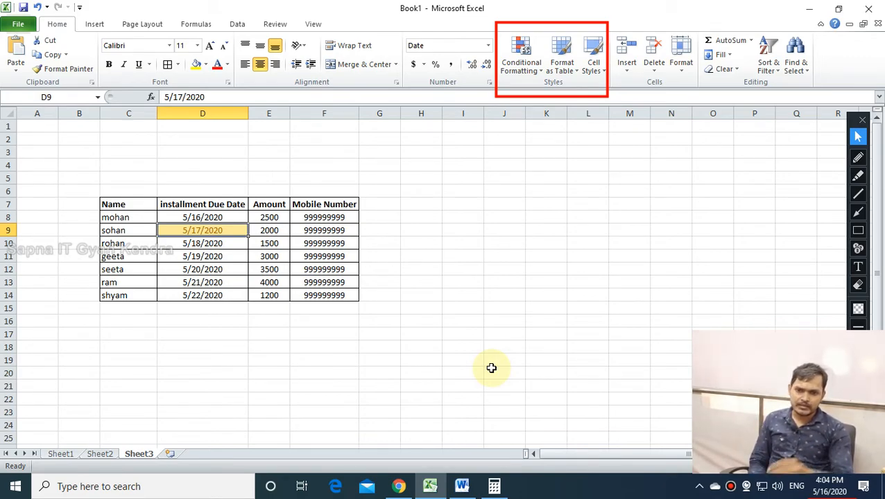
click(197, 244)
click(193, 231)
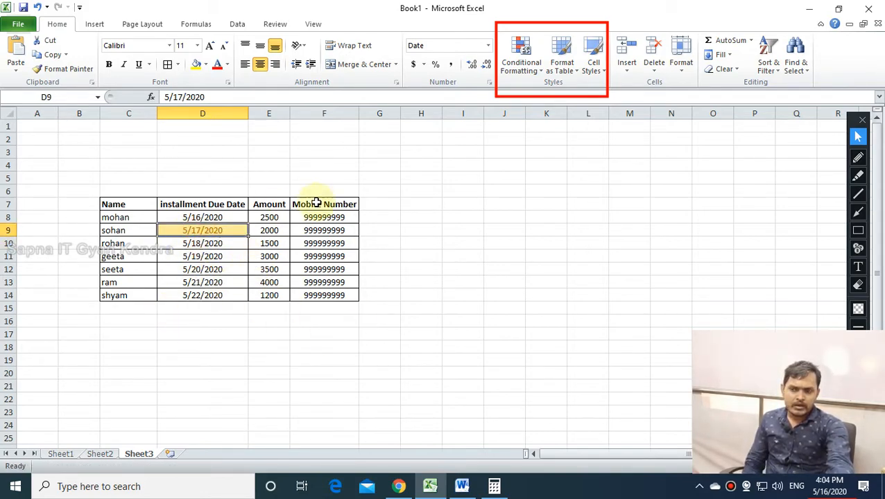
click(634, 387)
click(207, 244)
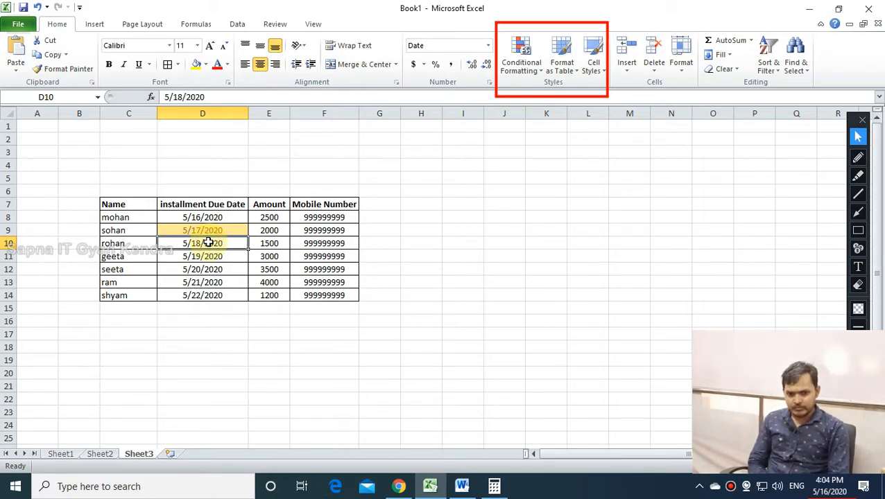
Open the Windows date and time settings from the taskbar clock.
click(829, 487)
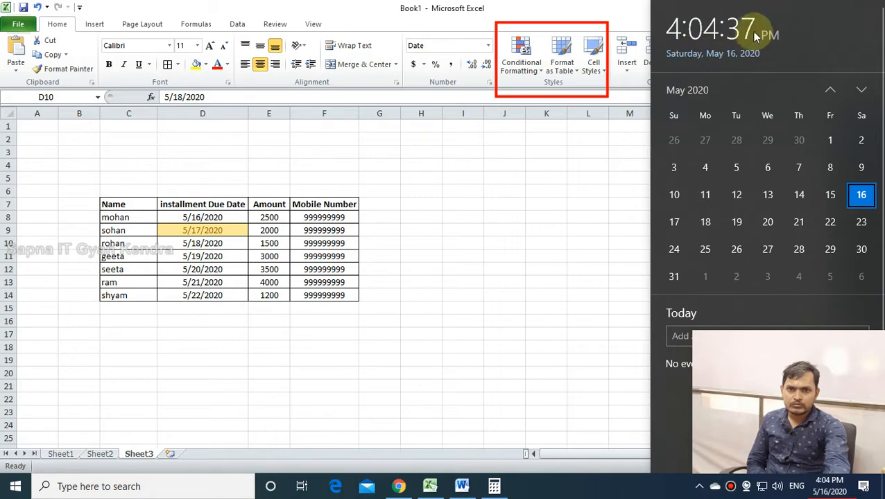
click(613, 493)
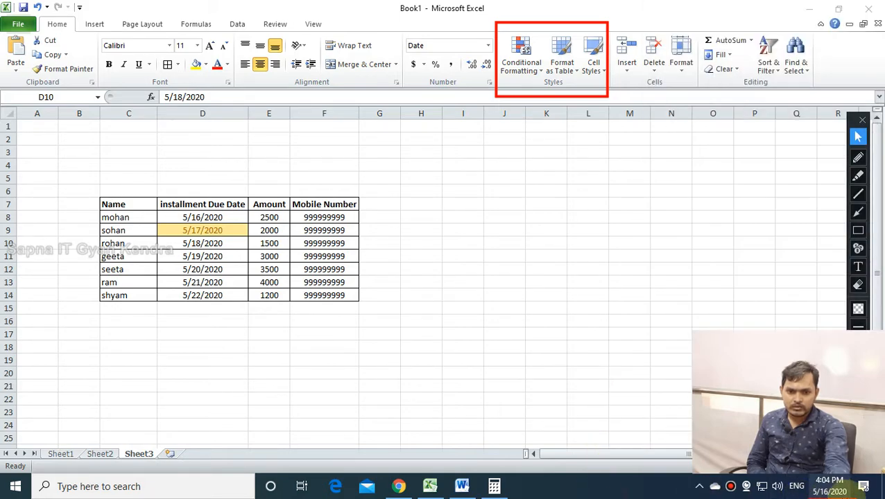
click(838, 491)
click(832, 493)
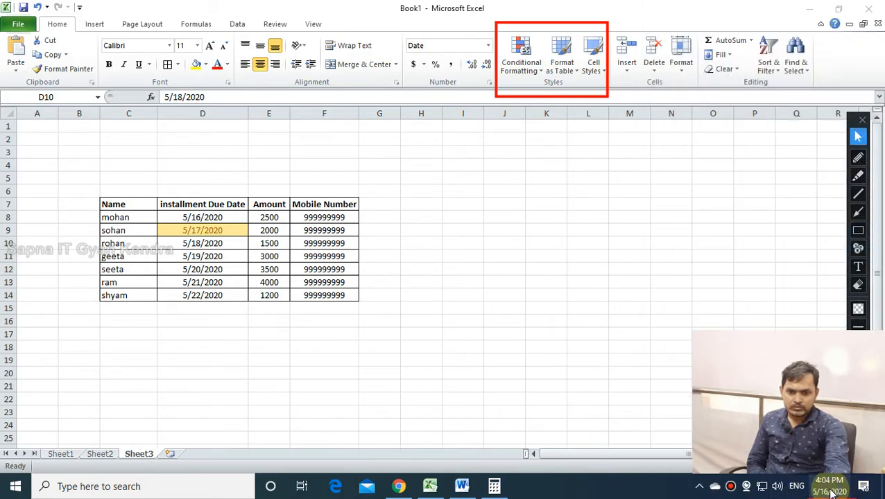
right_click(833, 493)
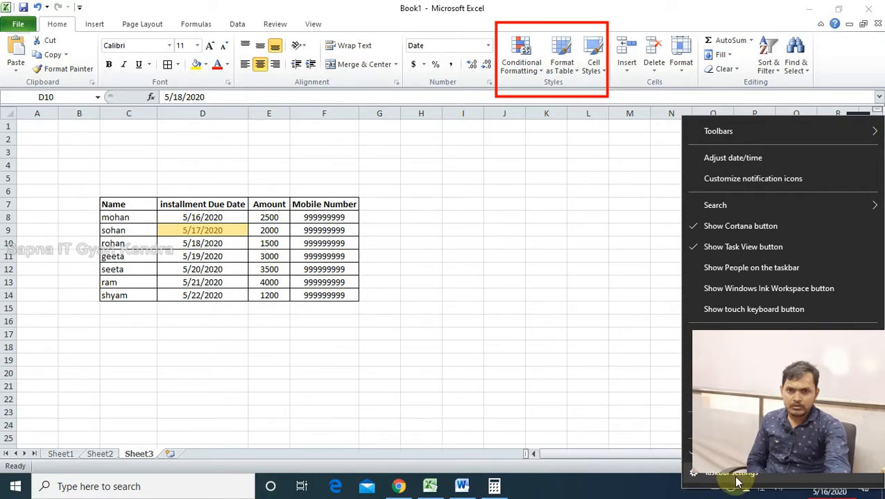
click(725, 159)
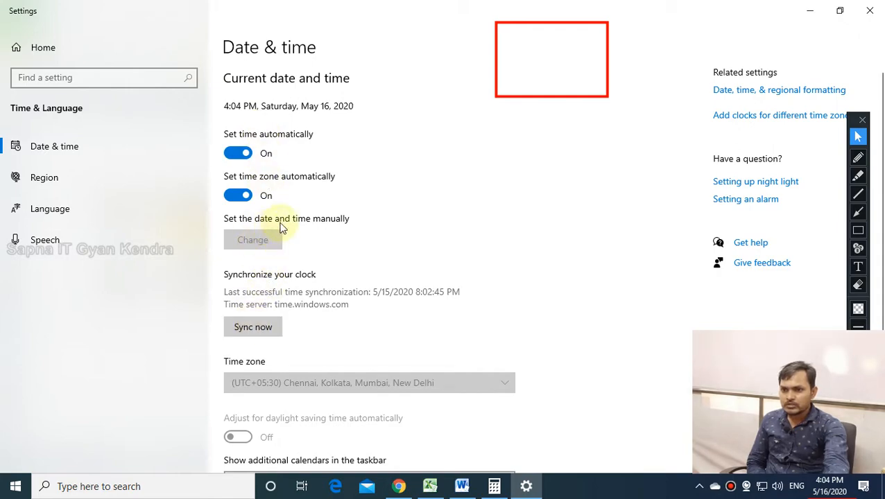
Turn off automatic time, set the date to May 18, 2020, and return to Excel.
click(248, 153)
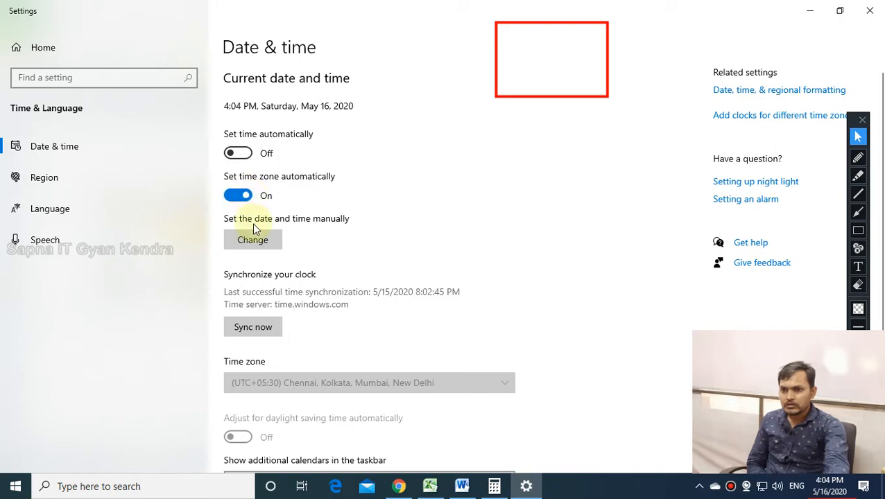
click(255, 242)
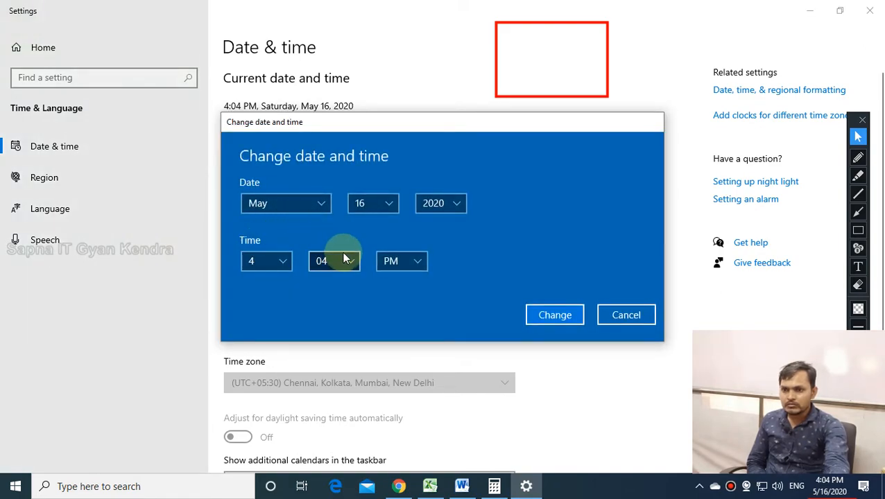
click(372, 208)
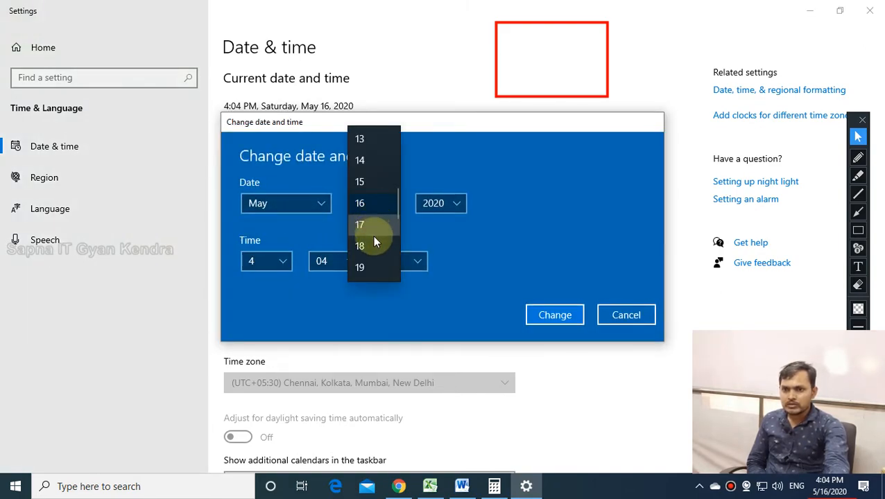
click(372, 248)
click(545, 317)
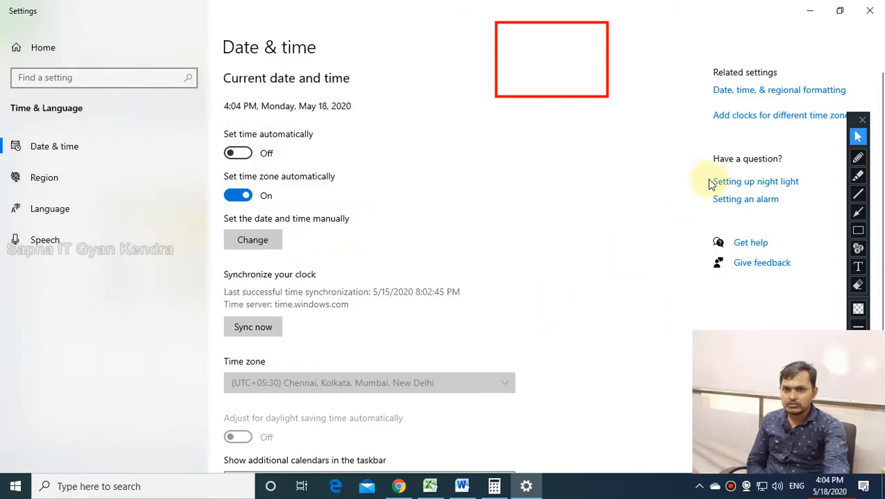
click(807, 8)
click(504, 268)
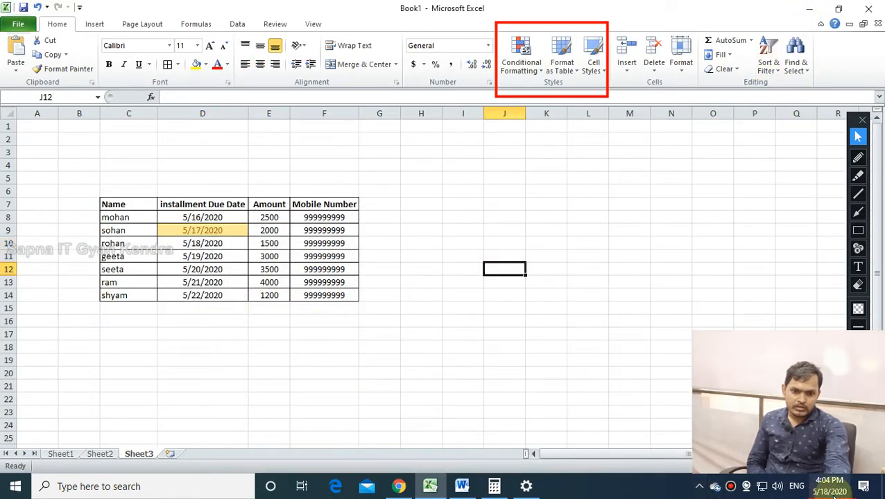
Refresh the worksheet through the File view and back, then check dates in D9 and D11.
click(18, 24)
click(62, 24)
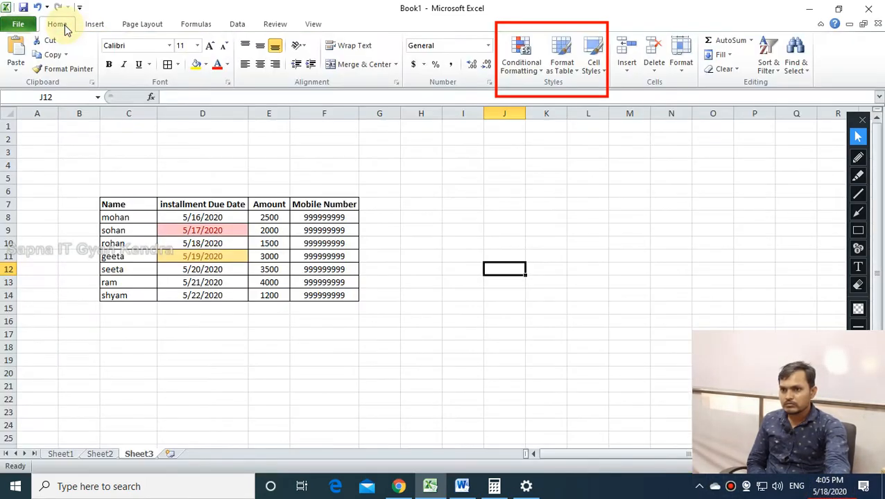
click(283, 321)
click(195, 229)
click(316, 327)
click(185, 261)
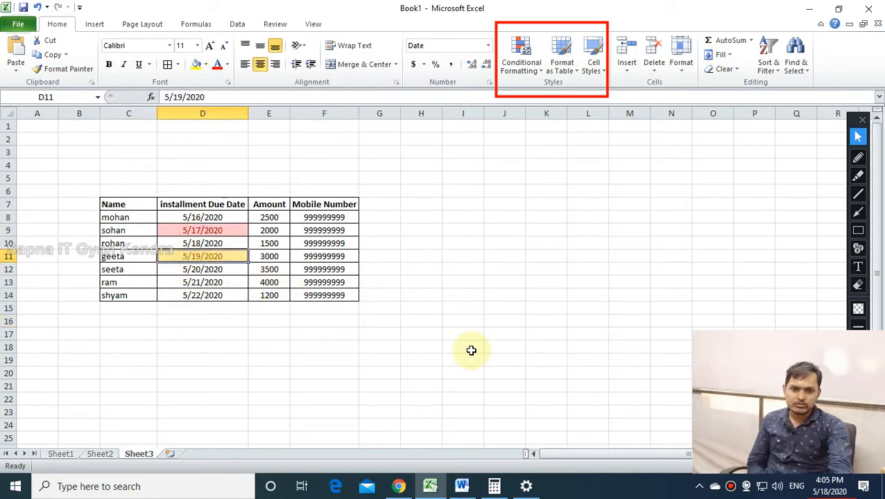
Inspect the 5/17/2020 and 5/19/2020 highlights across the due dates D7:D14.
click(471, 350)
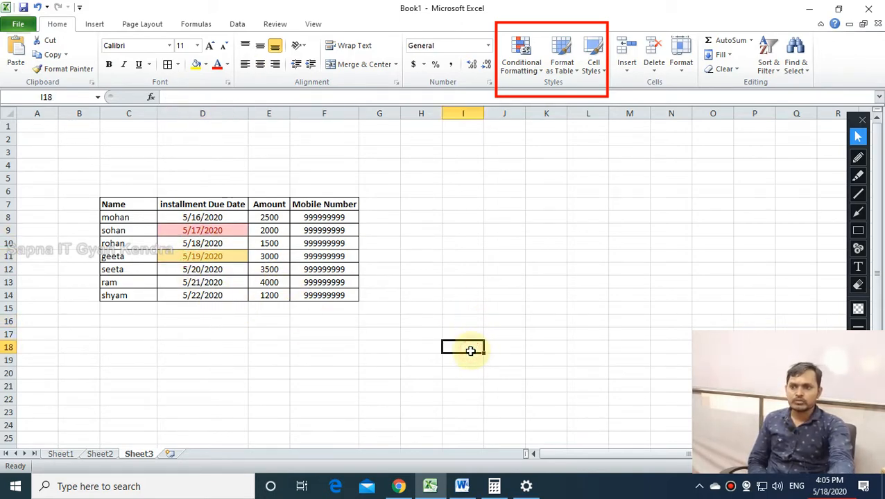
click(203, 232)
click(576, 232)
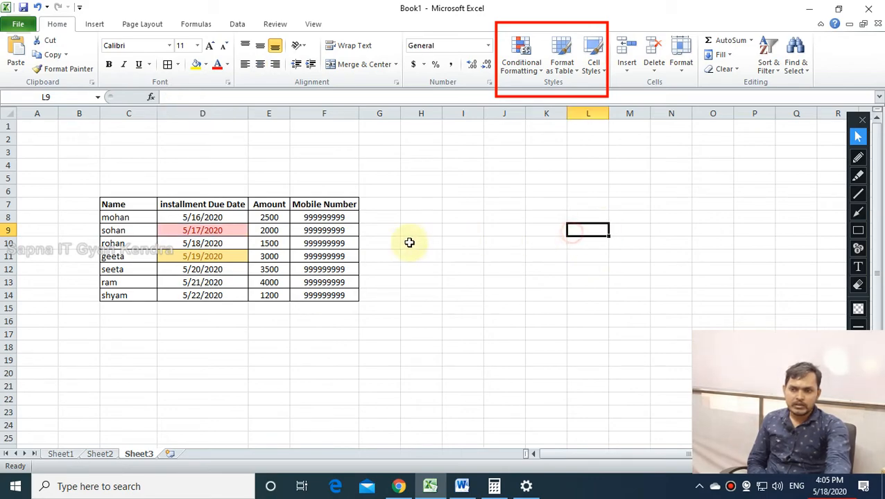
click(227, 231)
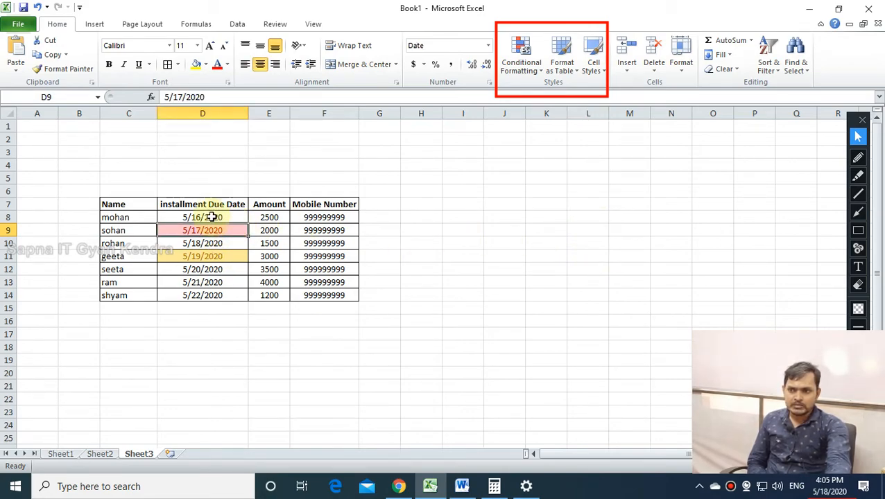
click(335, 346)
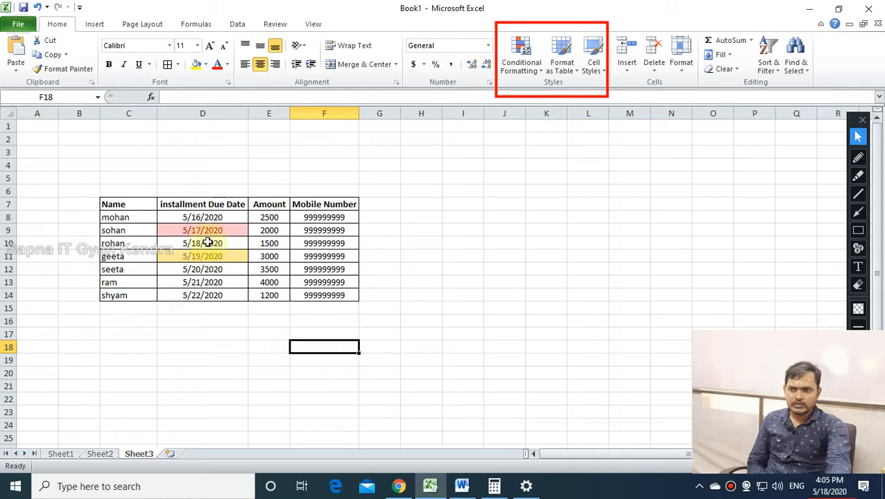
drag(197, 205, 201, 295)
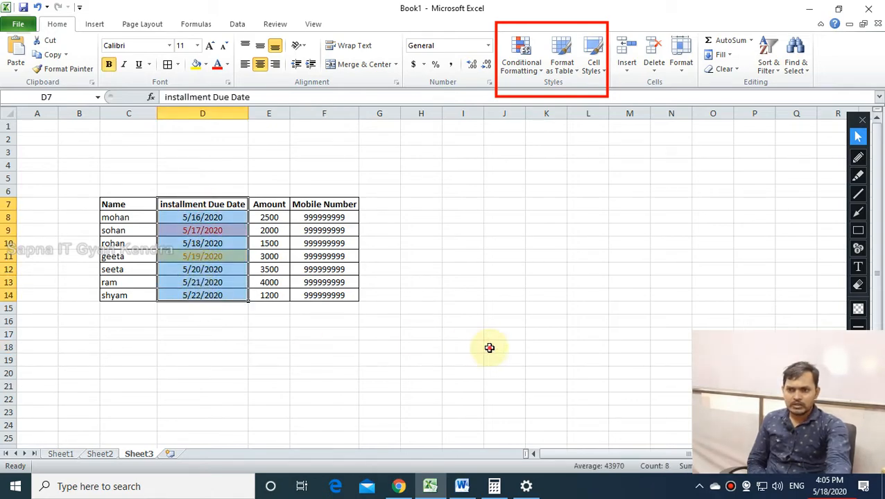
click(489, 349)
click(213, 256)
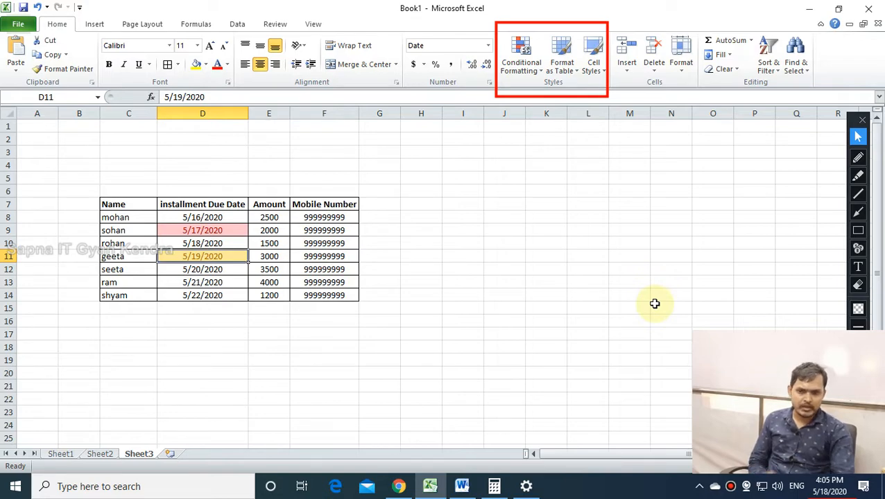
Start an A Date Occurring rule on D7:D14 with Yesterday, then cancel it.
drag(225, 204, 223, 299)
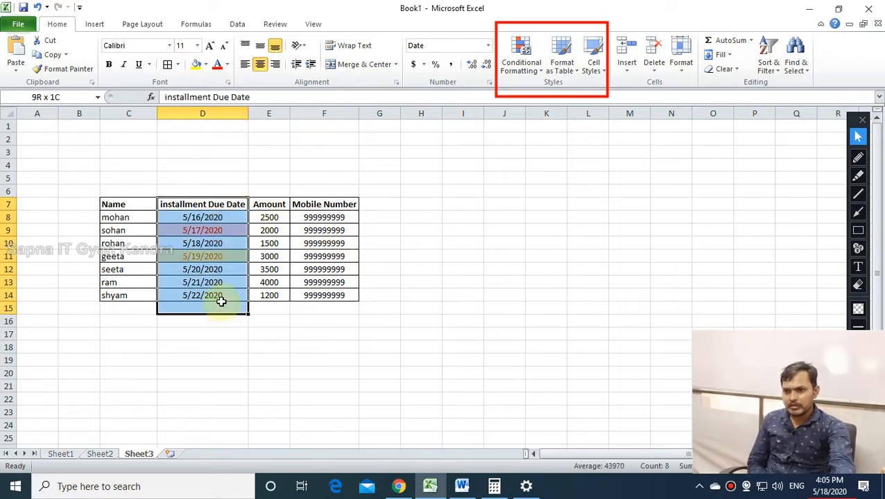
click(525, 68)
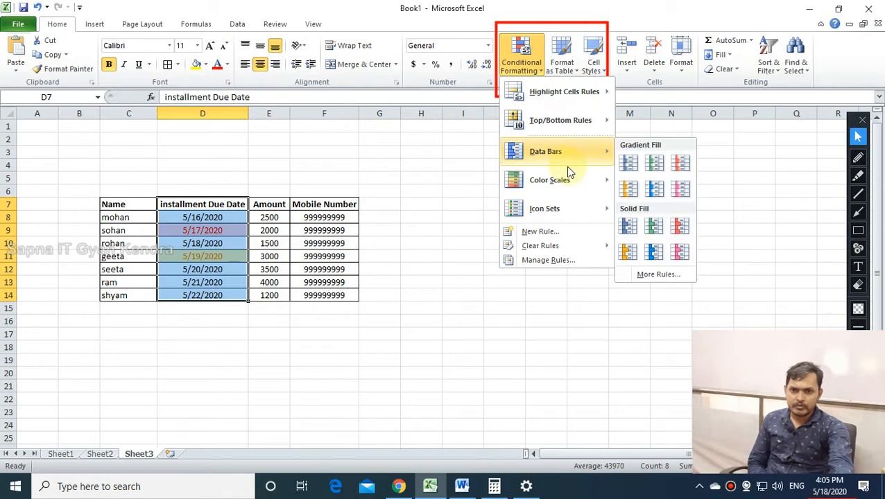
mouse_move(555, 123)
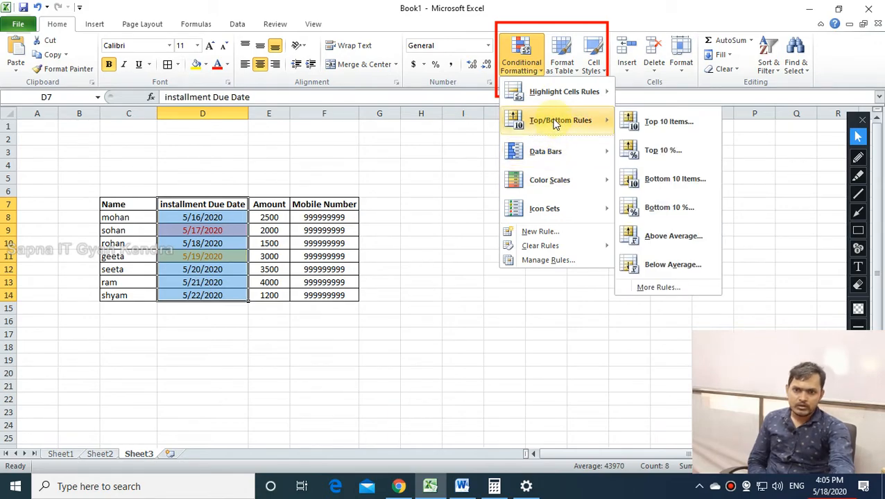
mouse_move(547, 93)
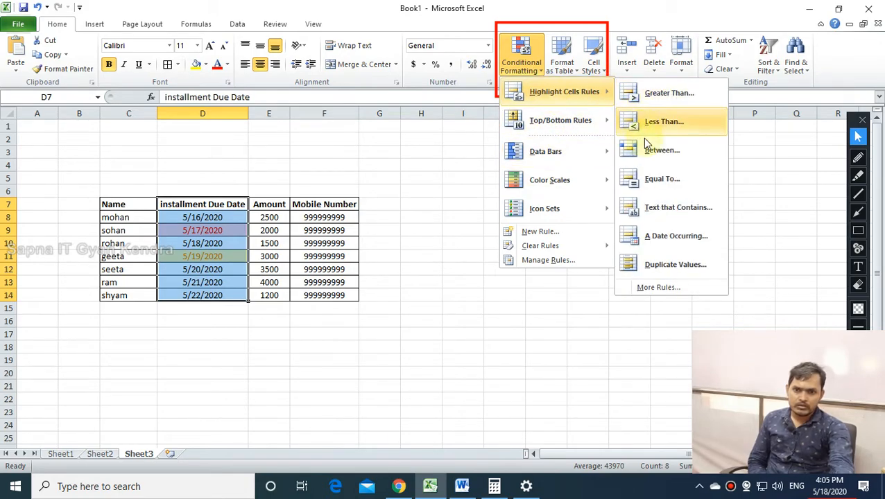
click(659, 236)
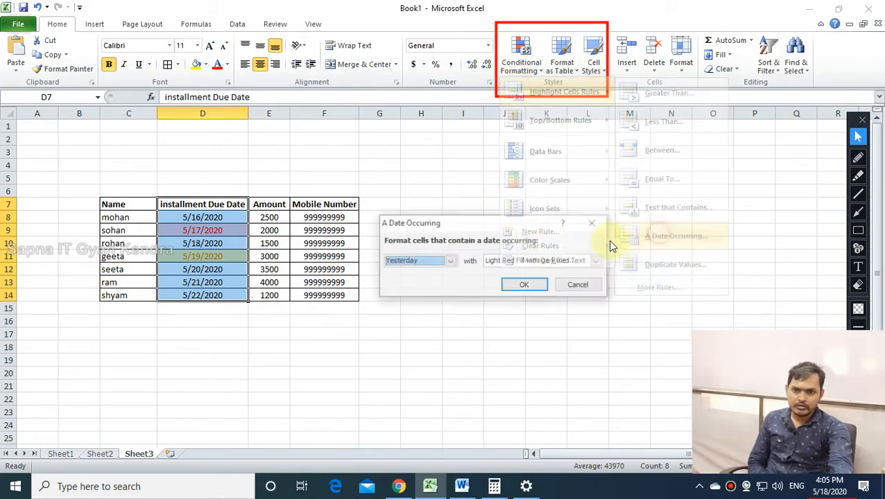
click(421, 267)
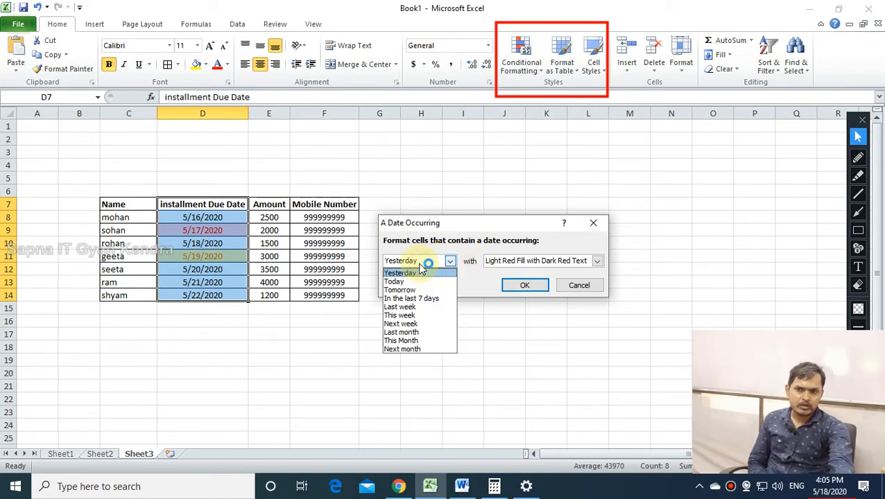
click(417, 273)
click(579, 286)
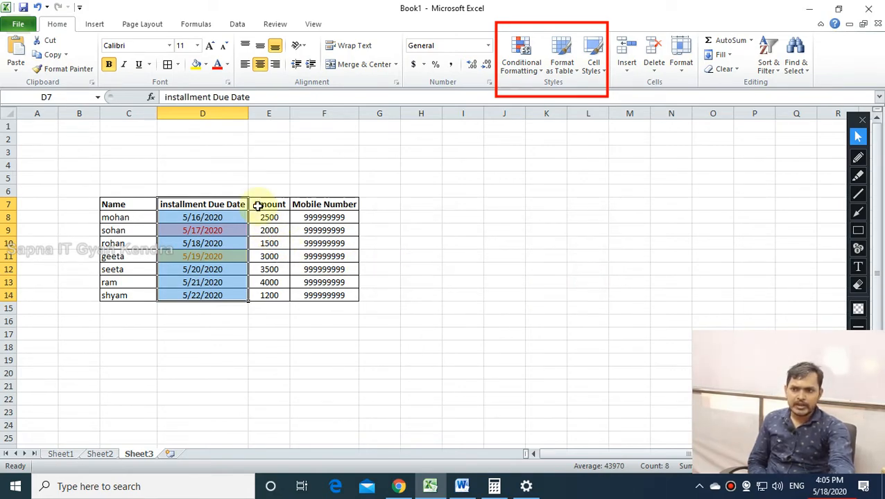
Inspect the coloured dates in D9–D11, then undo and redo the mobile number fill in F9:F14.
click(212, 243)
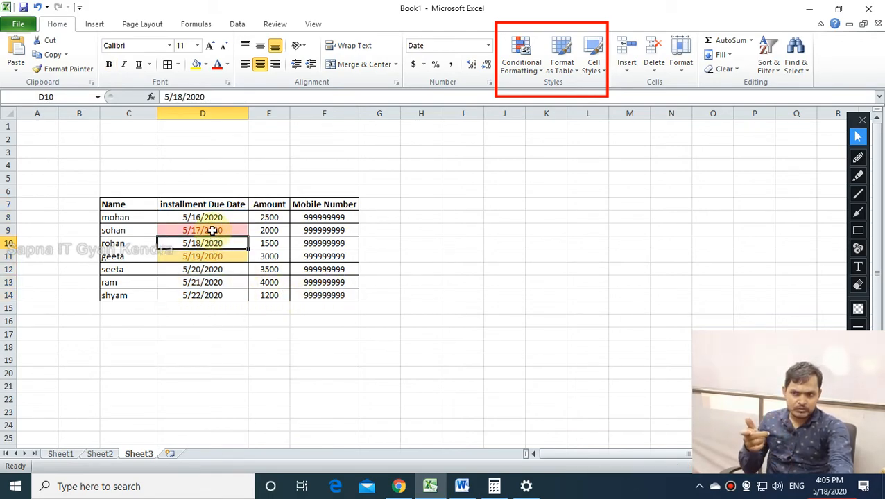
click(211, 231)
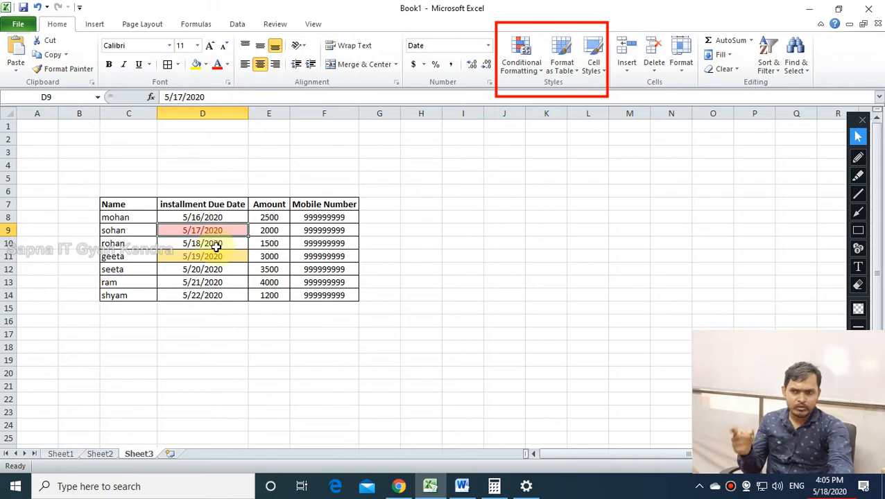
click(211, 256)
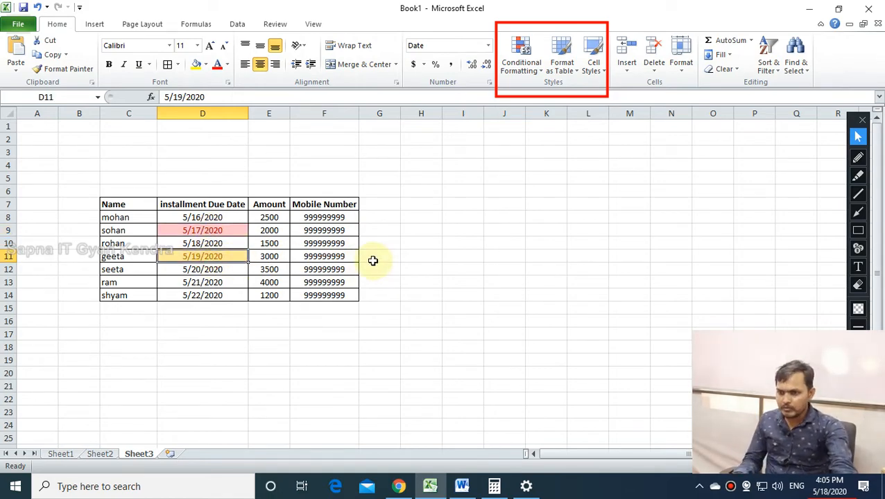
key(ctrl+z)
key(ctrl+y)
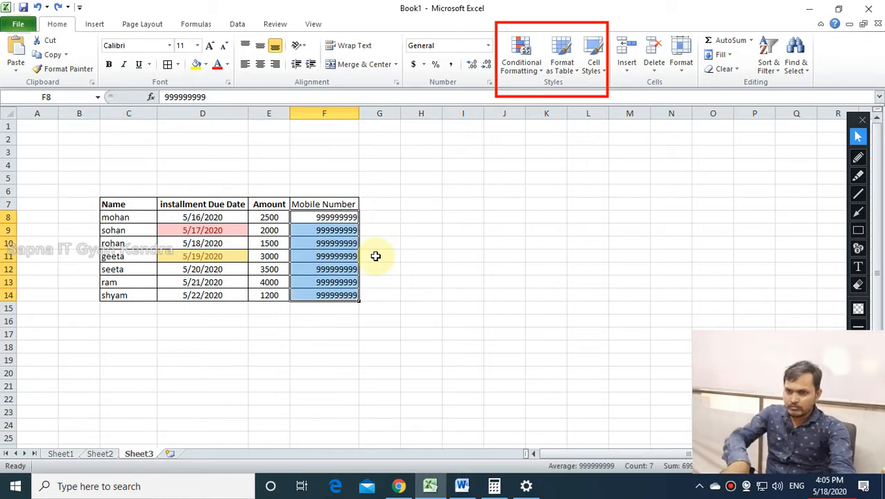
key(Up)
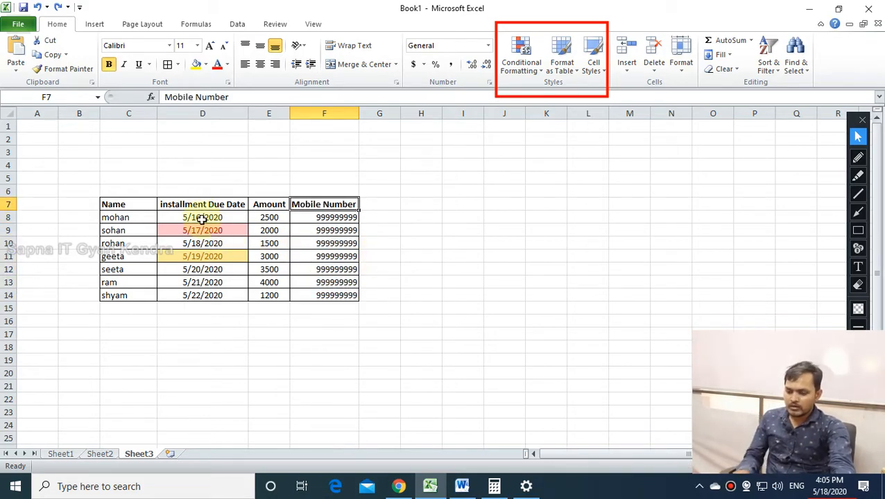
Redo the column F centring and clear conditional formatting rules from the selected due dates.
key(ctrl+y)
click(211, 246)
drag(202, 216, 215, 297)
click(521, 57)
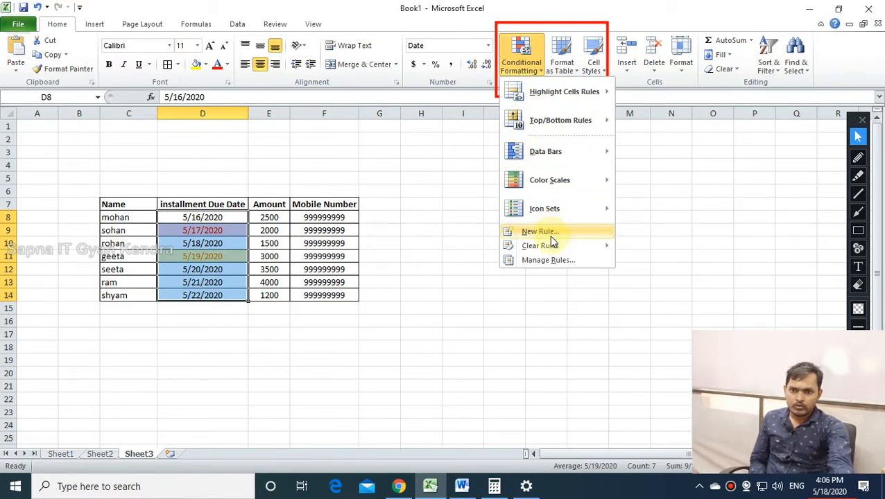
click(635, 246)
click(475, 297)
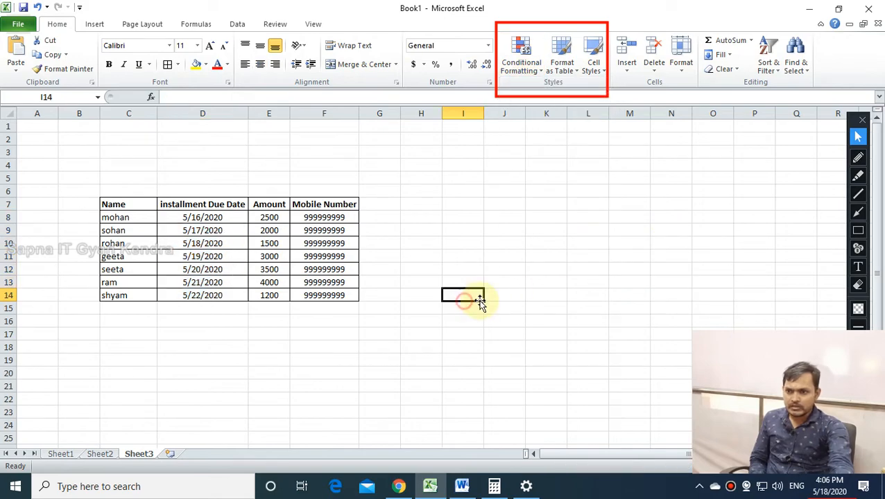
Highlight dates in D7:D14 occurring Tomorrow in light red fill with dark red text.
drag(184, 204, 182, 294)
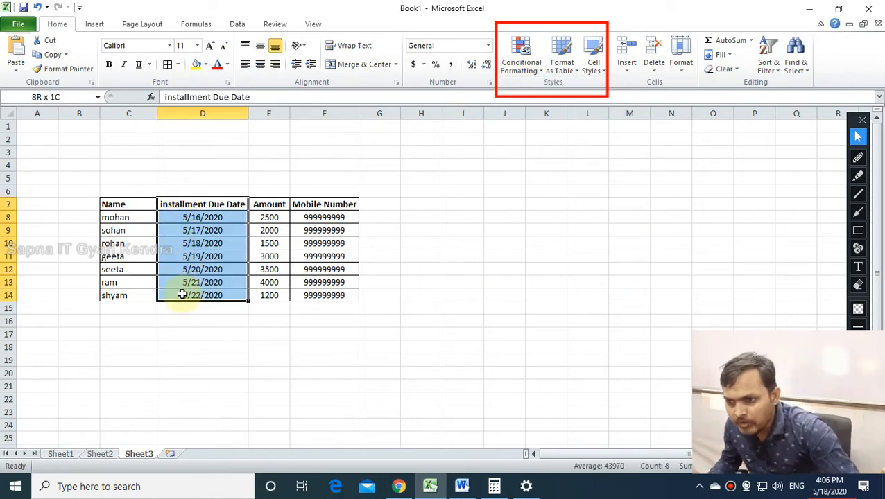
click(523, 59)
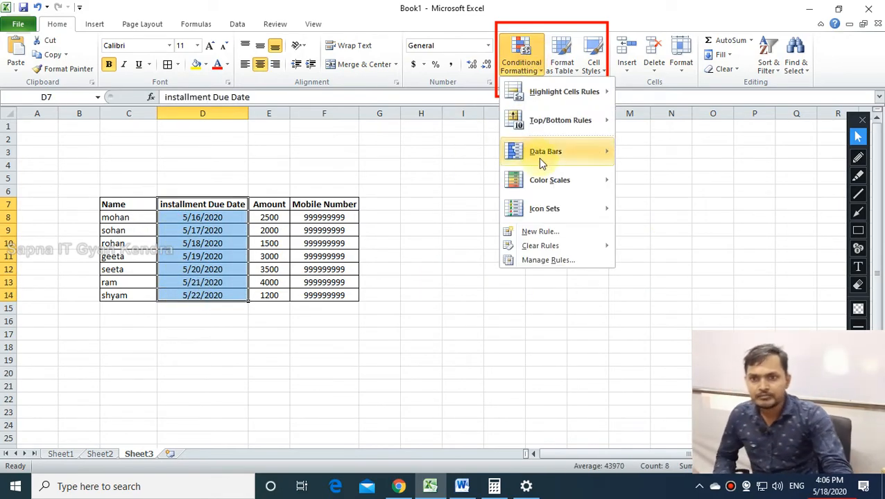
mouse_move(555, 92)
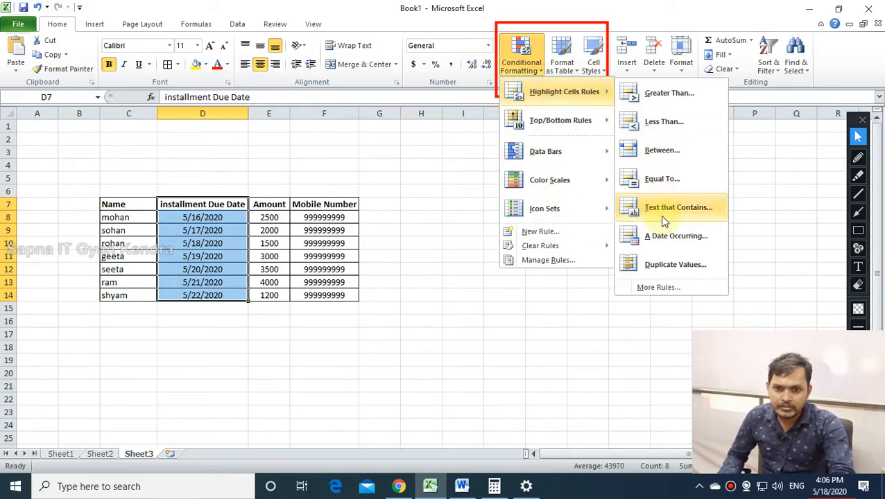
click(662, 237)
click(418, 262)
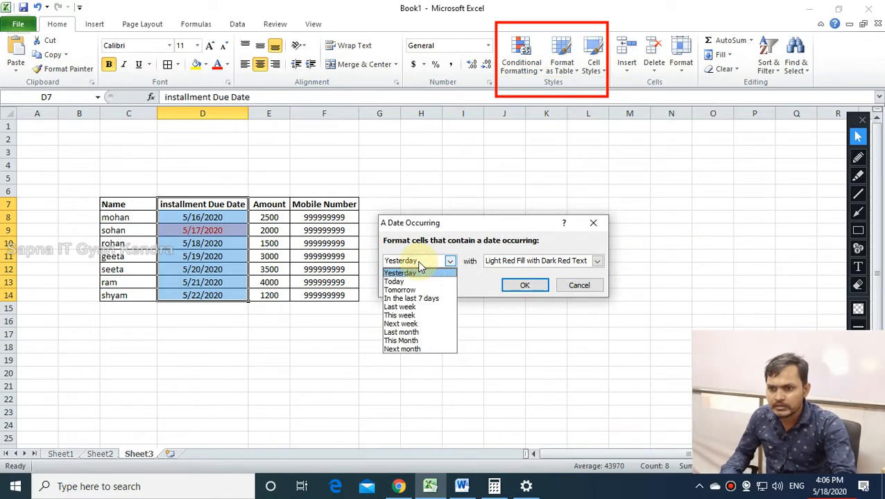
click(413, 290)
click(531, 289)
Check the highlighted 5/19/2020 in D11 against the system calendar date.
click(404, 363)
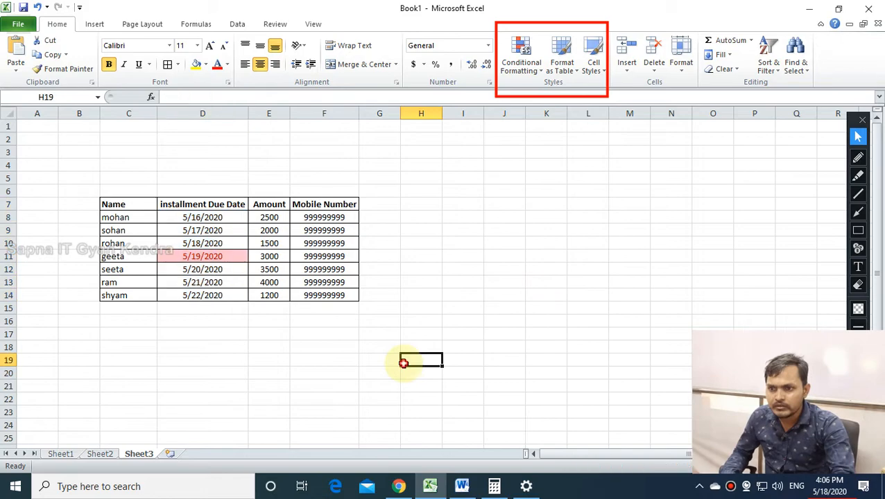
click(210, 256)
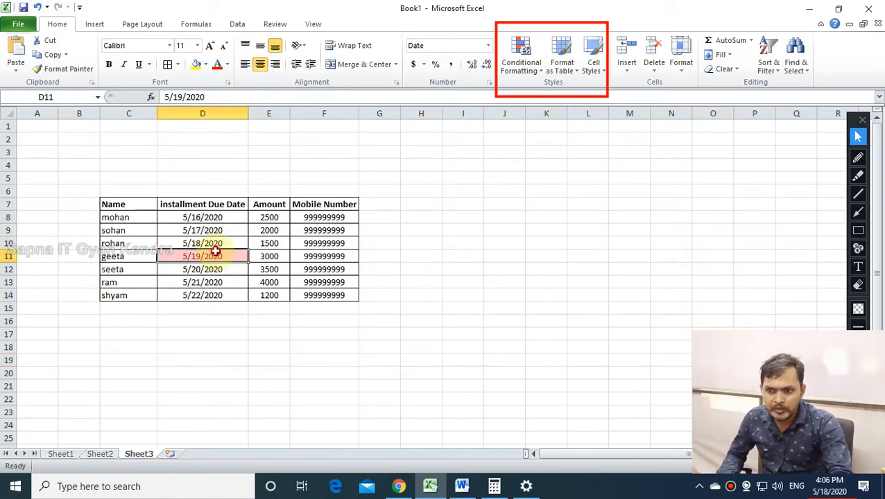
click(832, 493)
click(830, 491)
Switch Set time automatically On in Windows date and time settings, then close Settings.
right_click(821, 494)
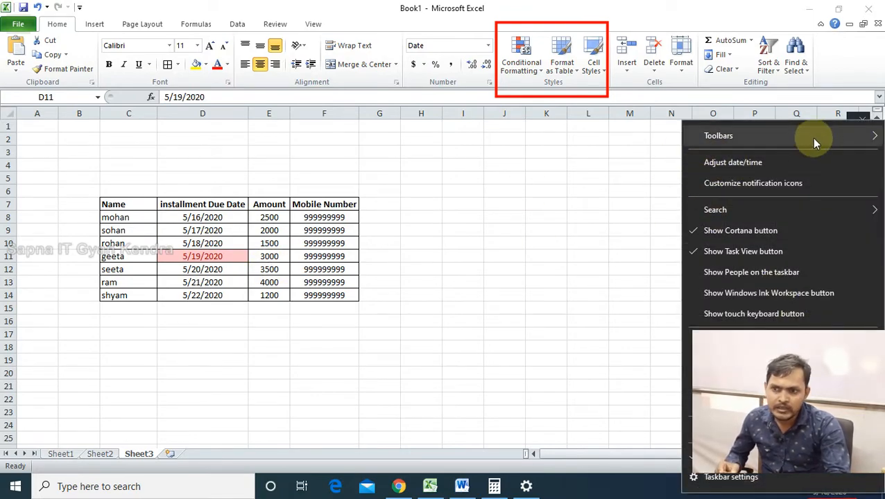
click(758, 164)
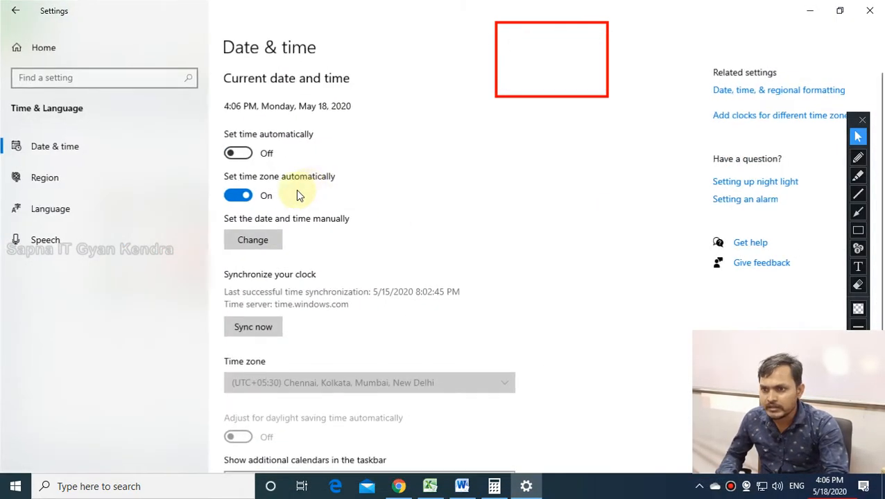
click(238, 153)
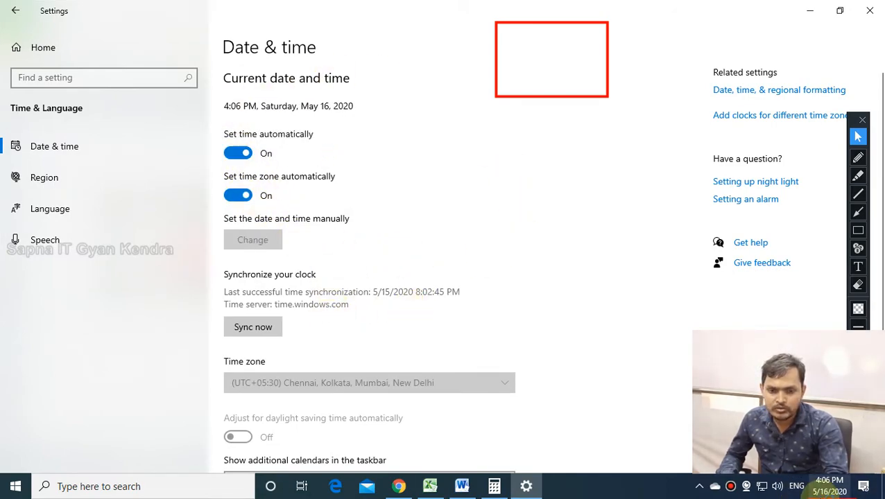
click(870, 11)
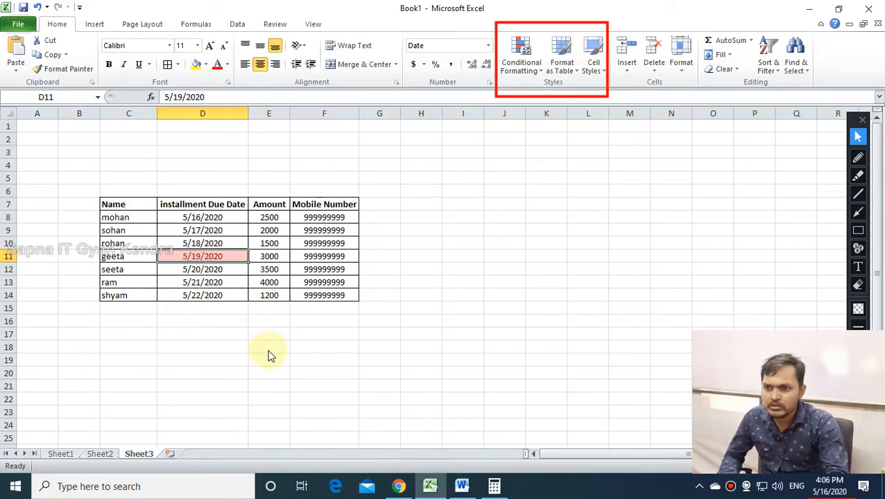
Refresh the workbook via Save As and File > Info so 5/17/2020 in D9 gets the tomorrow highlight.
click(24, 7)
click(430, 10)
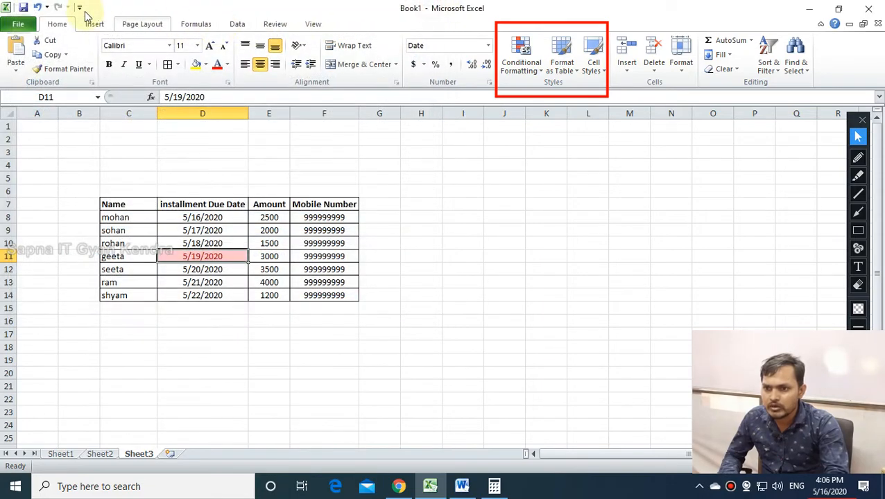
click(19, 24)
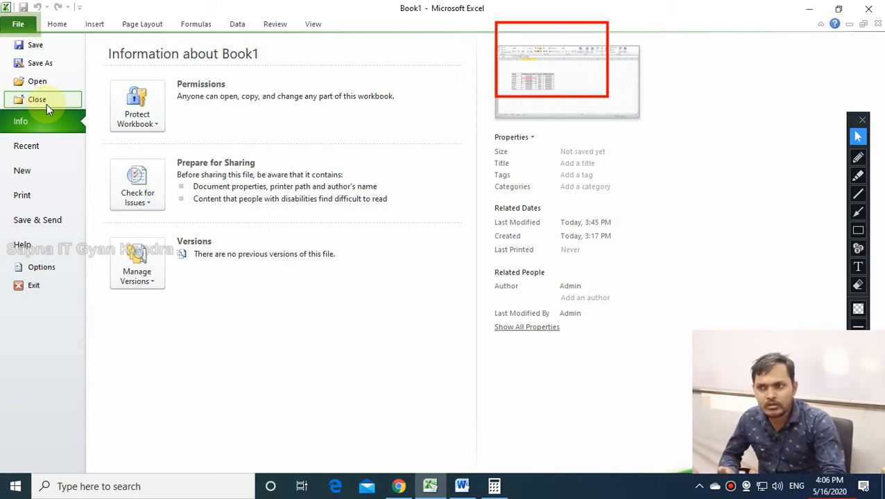
click(64, 24)
click(345, 333)
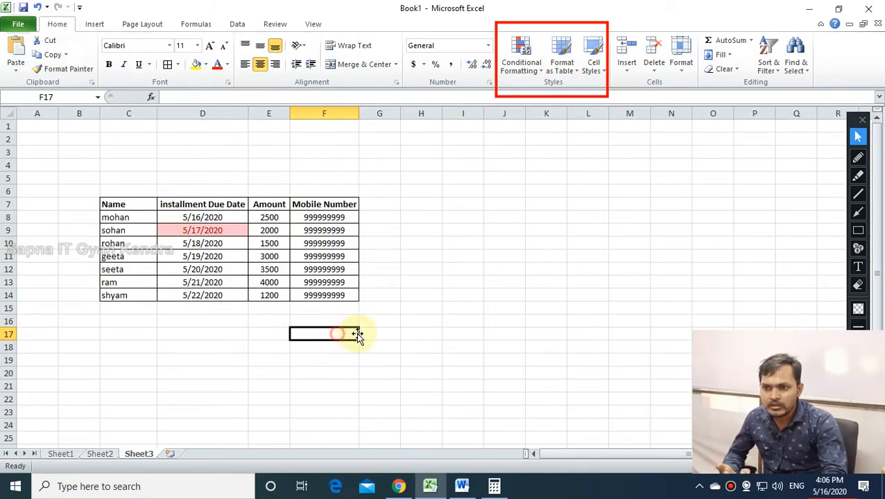
click(18, 24)
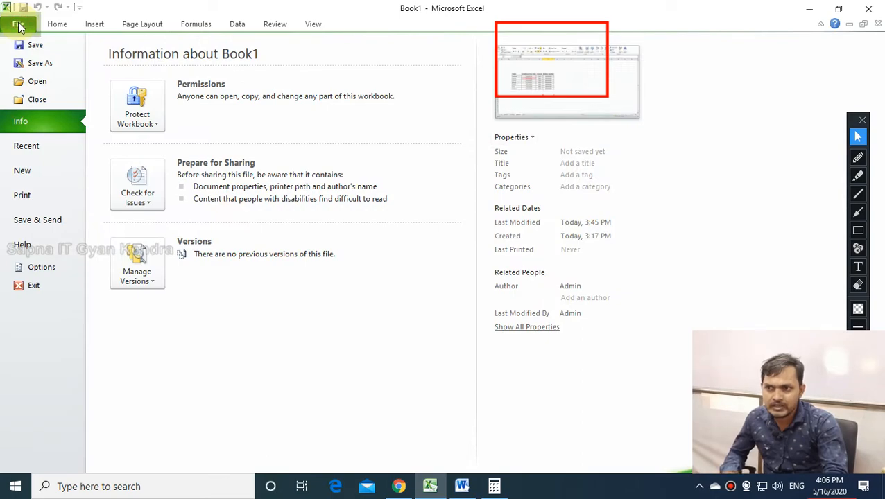
click(56, 25)
click(234, 333)
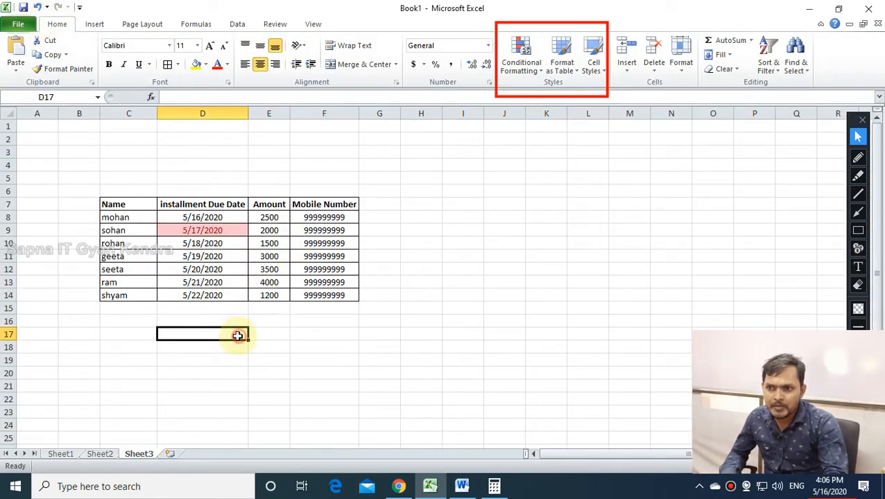
click(187, 231)
click(269, 347)
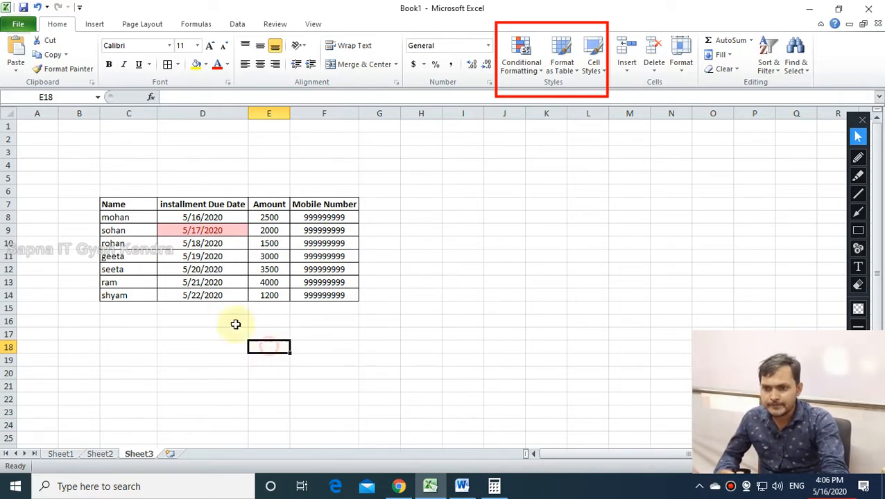
drag(217, 218, 212, 297)
click(446, 333)
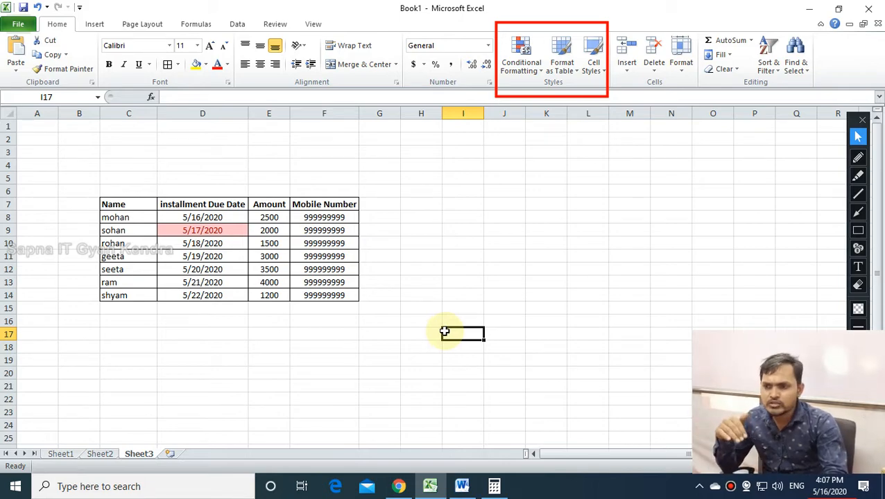
drag(202, 217, 208, 298)
click(421, 373)
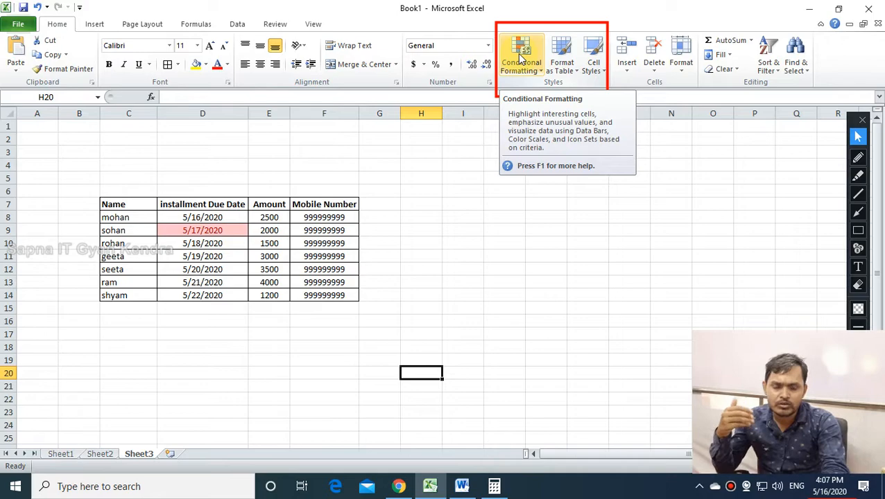
click(428, 197)
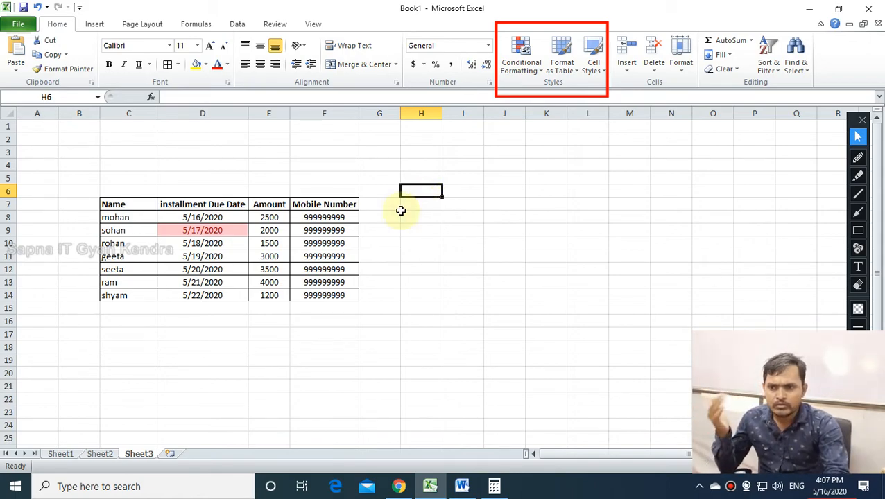
drag(186, 217, 194, 294)
Open the A Date Occurring highlight rule and cancel it without applying a period.
click(522, 67)
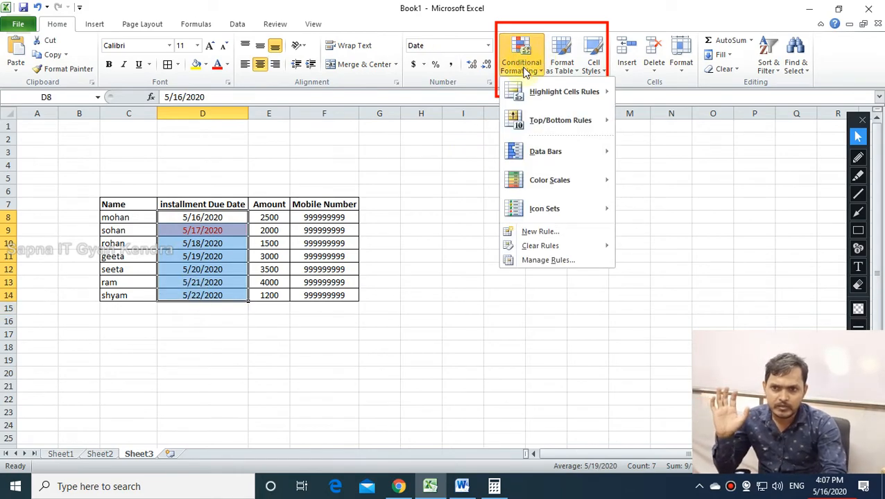
mouse_move(534, 91)
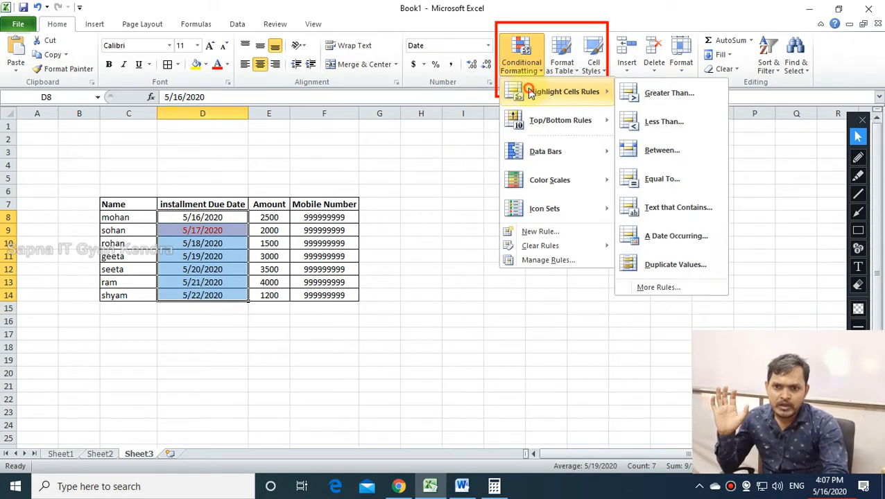
click(660, 239)
click(433, 261)
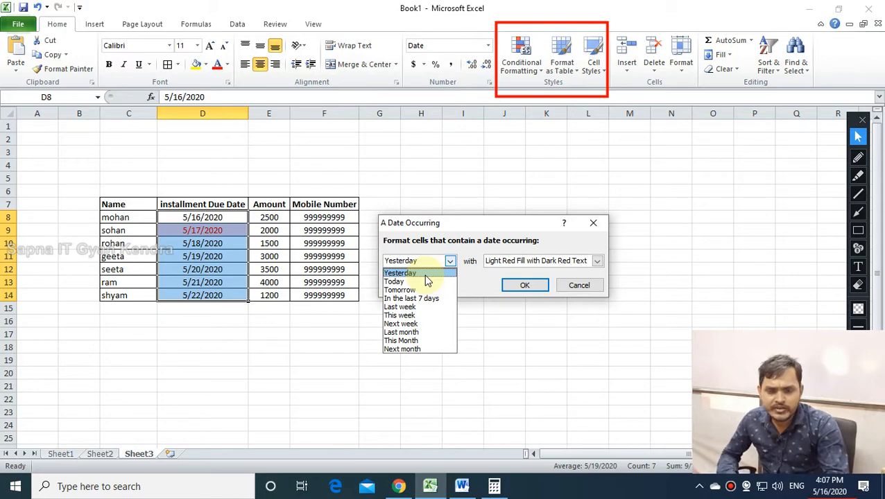
click(569, 286)
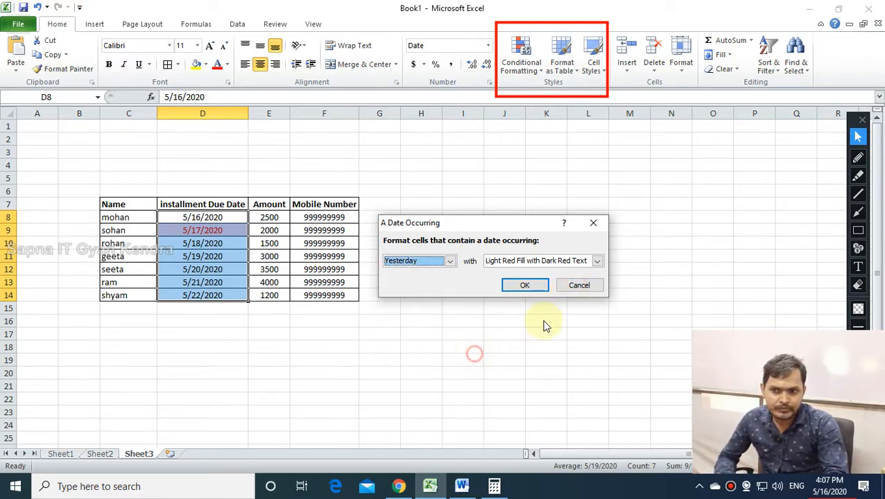
click(580, 286)
Deselect the due dates, then open and close the Conditional Formatting menu.
click(555, 256)
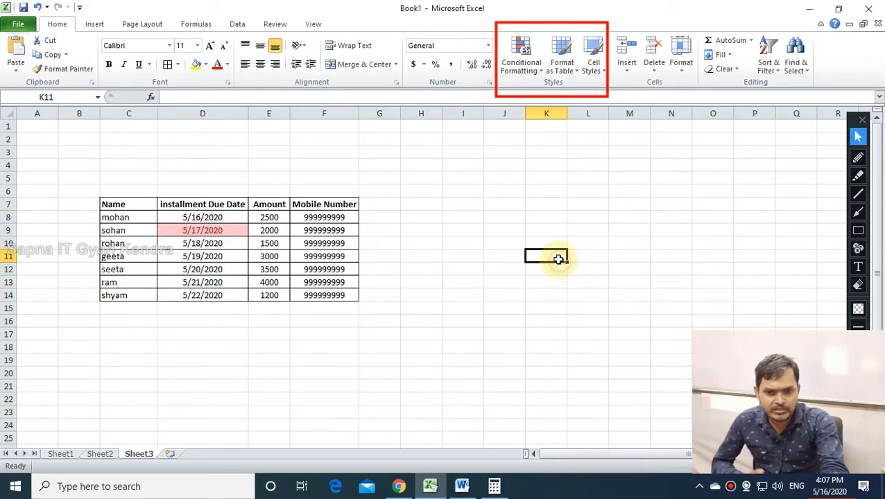
click(490, 208)
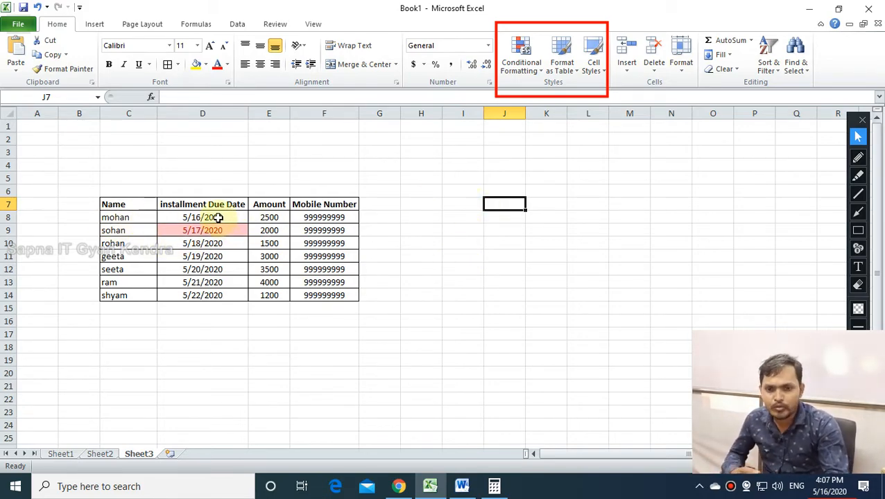
click(524, 67)
mouse_move(530, 93)
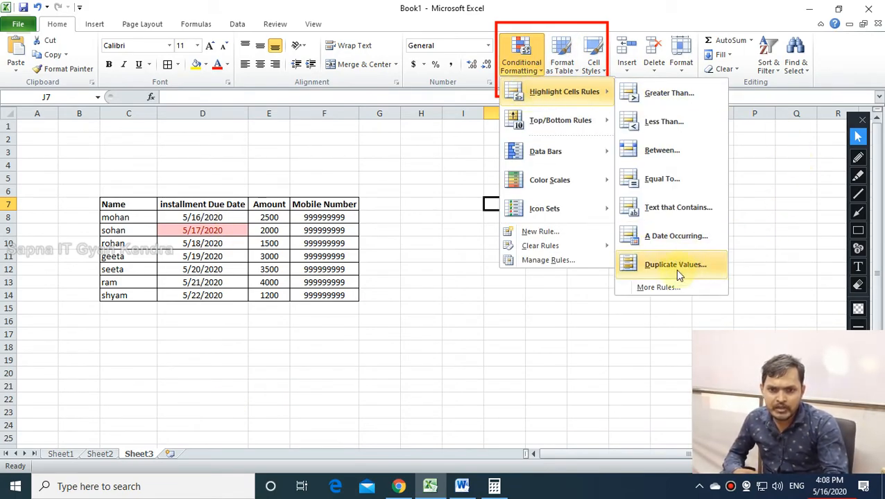
click(541, 319)
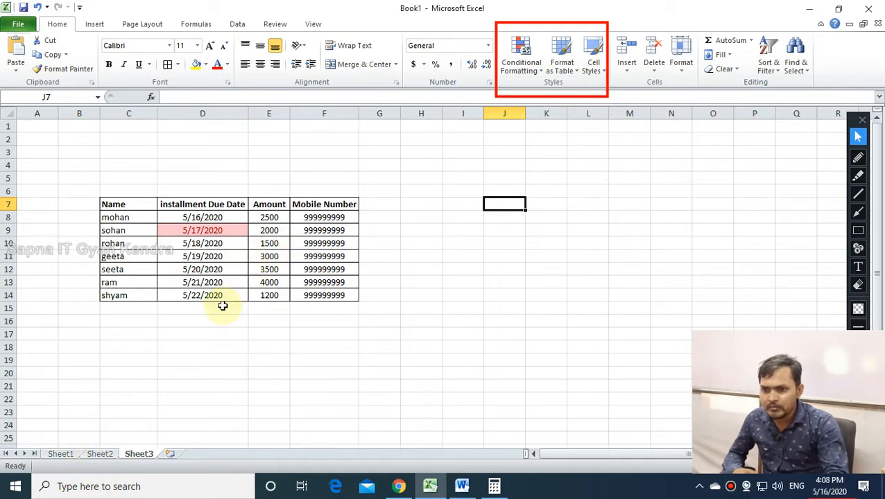
On Sheet2, apply Duplicate Values highlighting in light red to the Amount column F2:F11.
click(99, 454)
drag(358, 136, 368, 322)
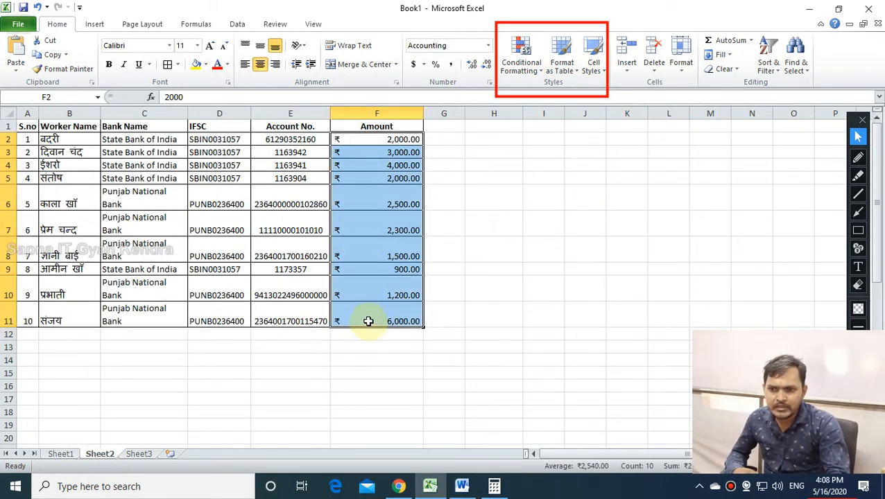
click(521, 56)
mouse_move(528, 94)
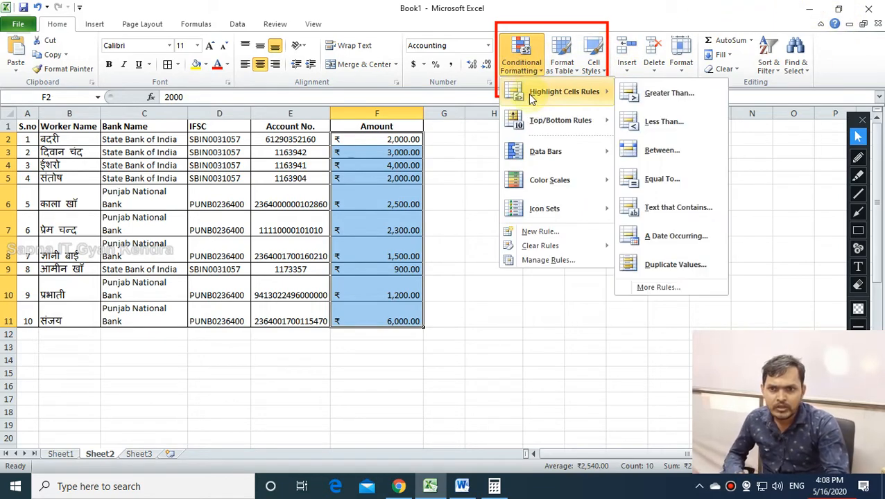
click(670, 263)
click(518, 287)
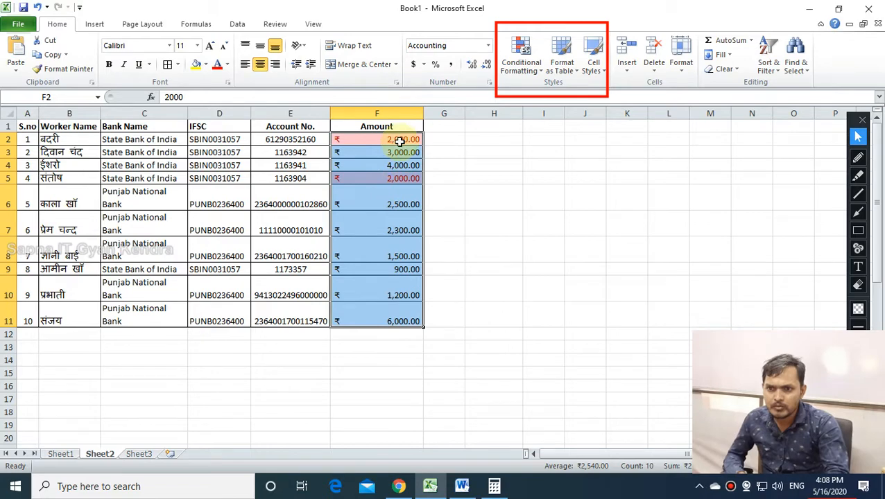
Point out the duplicated 2,000.00 amounts and repeated State Bank of India entries in column C.
click(392, 166)
click(393, 177)
click(616, 234)
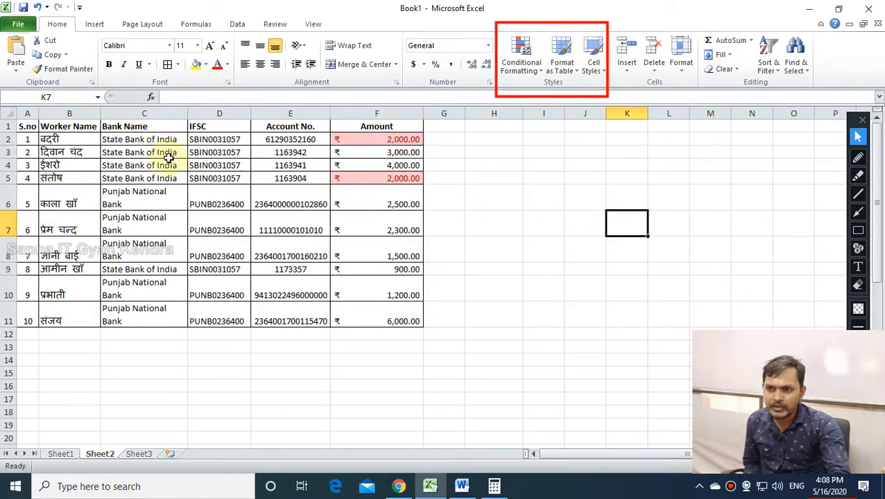
drag(145, 140, 149, 312)
click(158, 297)
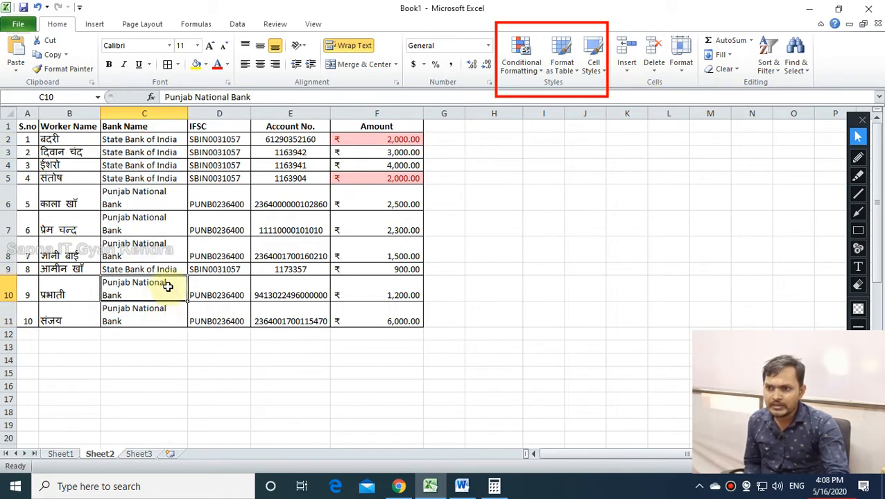
click(154, 249)
click(157, 270)
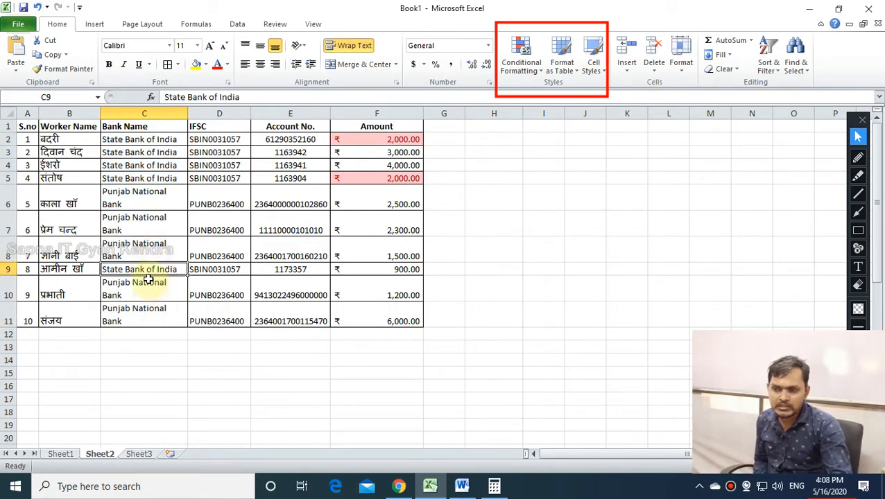
Highlight duplicate worker names in B2:B11 with the Duplicate Values rule.
drag(144, 144, 143, 319)
drag(50, 321, 73, 139)
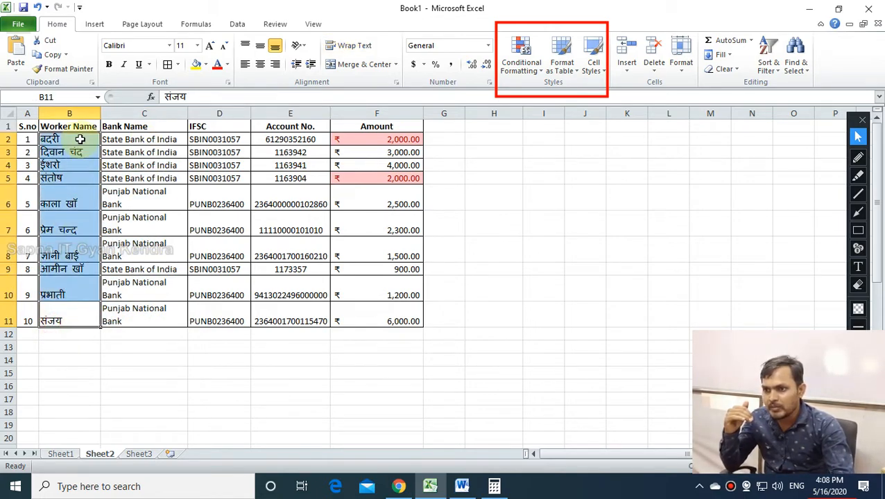
click(531, 54)
mouse_move(541, 94)
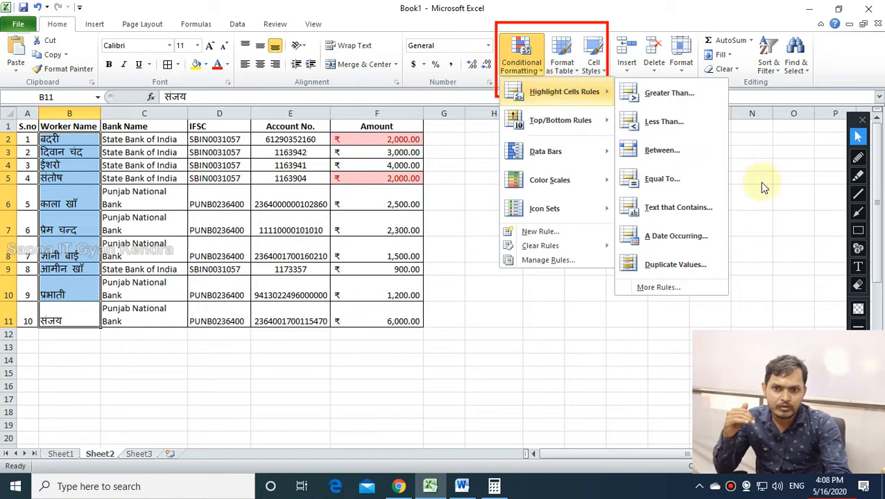
click(675, 265)
click(516, 287)
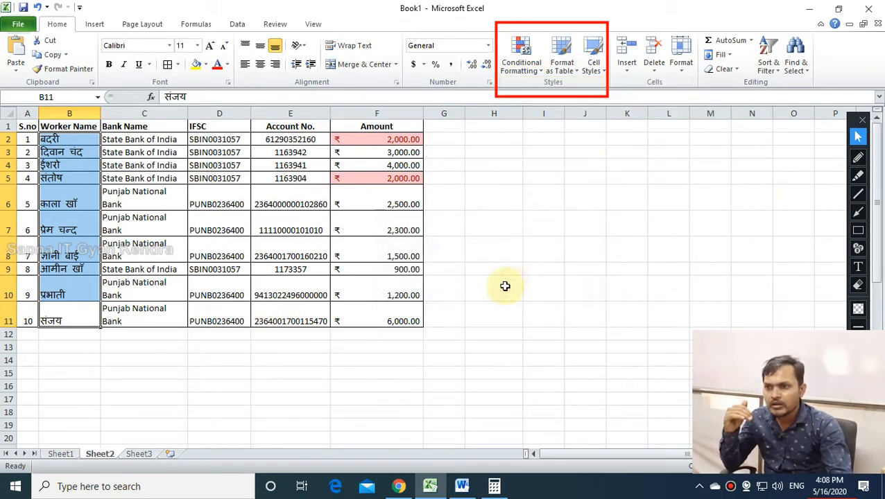
click(77, 191)
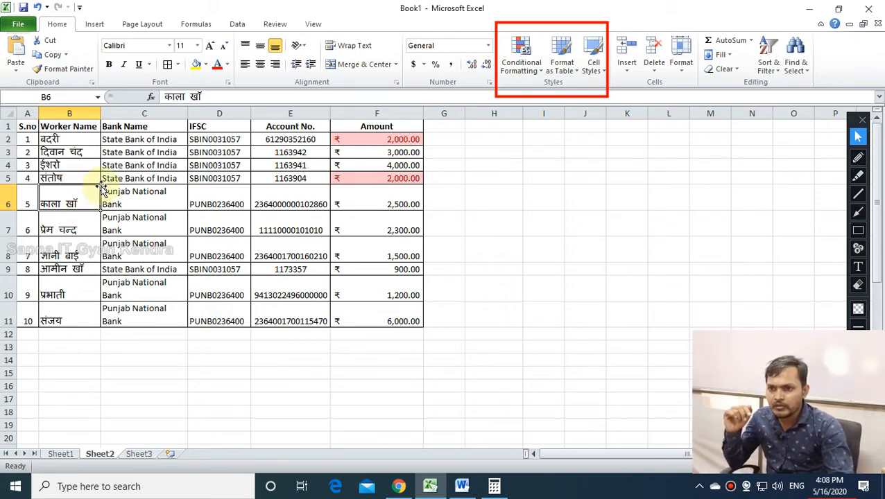
Review the Amount values F2:F11 and the whole worker table A1:F11, then deselect.
drag(365, 139, 368, 318)
right_click(369, 319)
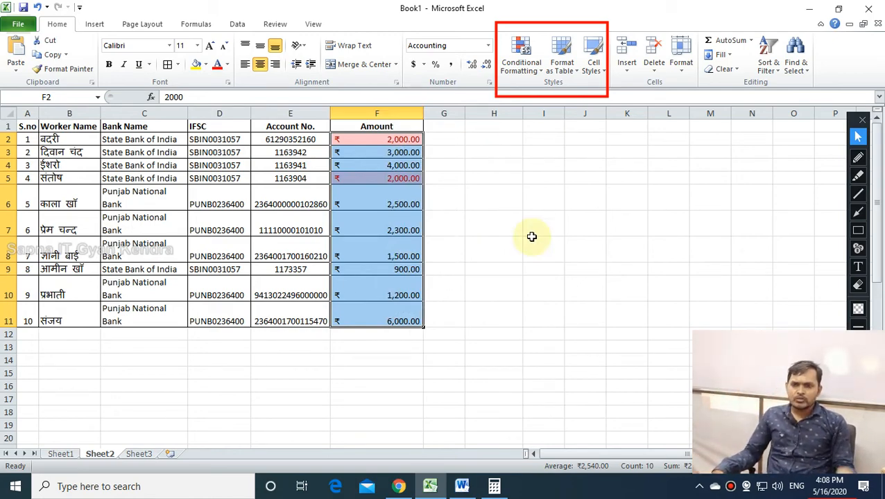
mouse_move(447, 5)
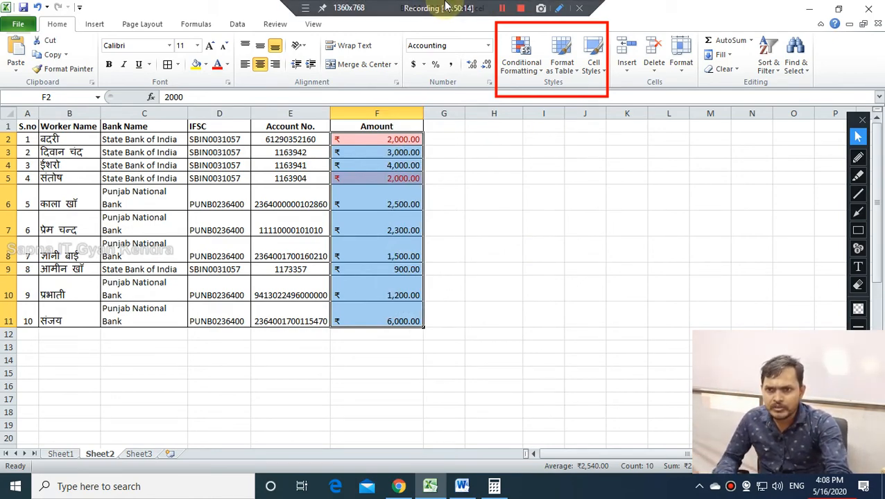
click(526, 217)
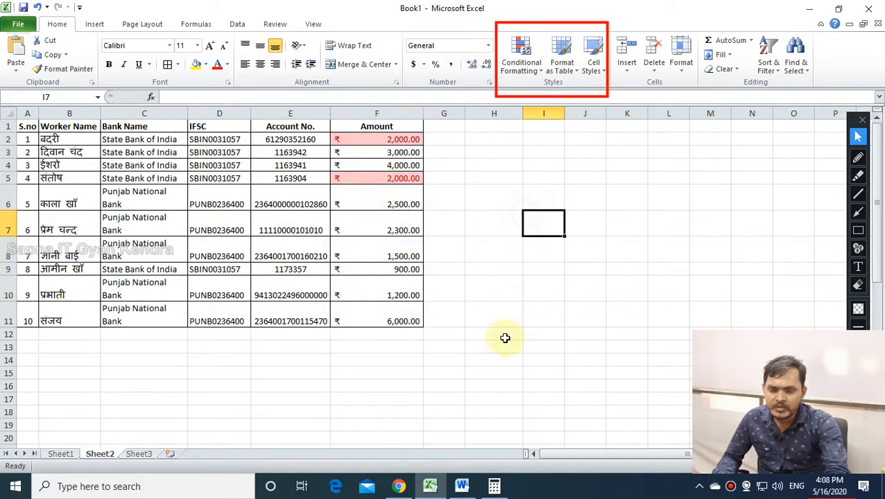
drag(27, 125, 404, 324)
click(449, 360)
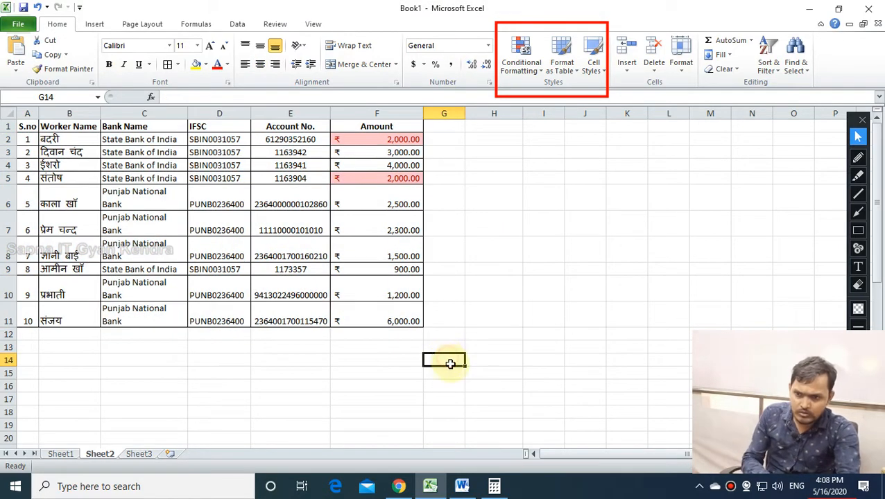
From Sheet3, insert a new blank Sheet4 and bring up the Top/Bottom Rules menu.
click(144, 454)
click(450, 320)
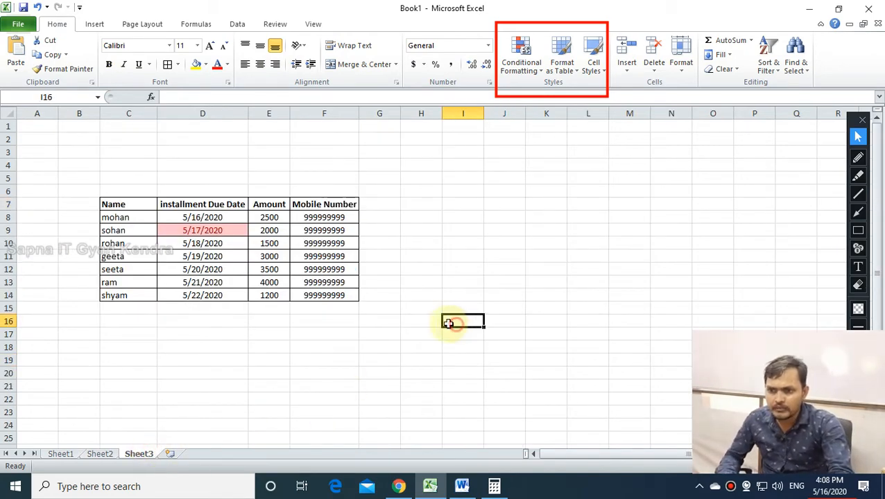
click(171, 454)
click(240, 411)
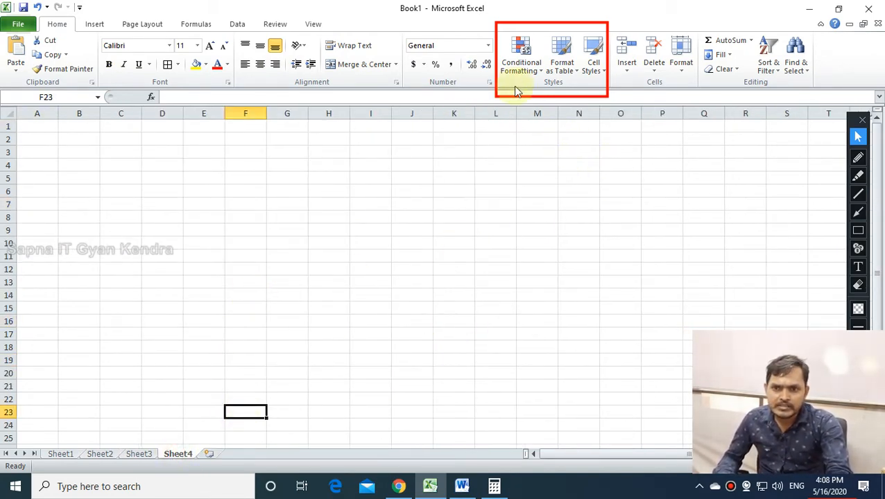
click(520, 64)
mouse_move(557, 129)
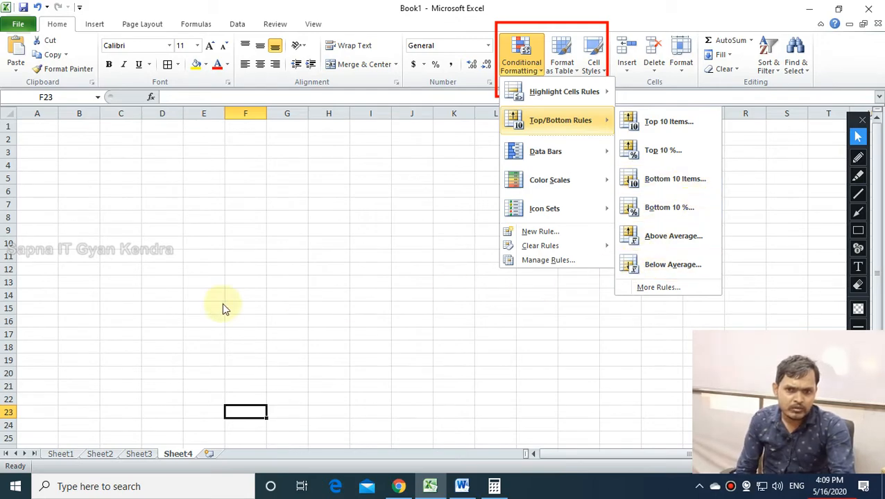
click(305, 293)
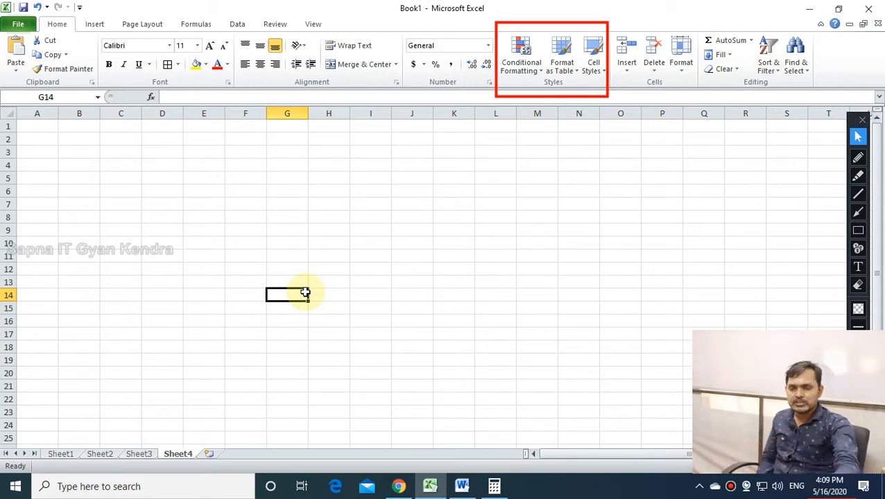
click(517, 70)
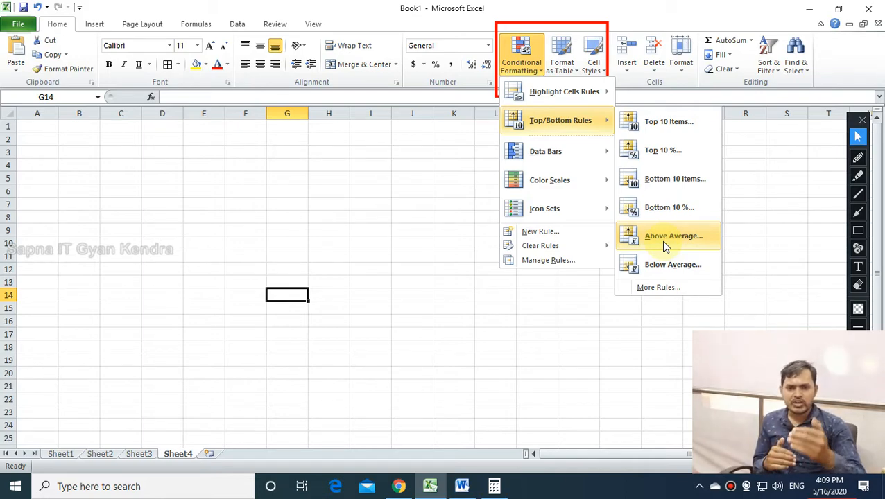
On Sheet3, enter =AVERAGE(E8:E14) in E15 below the Amount column.
click(138, 456)
click(138, 455)
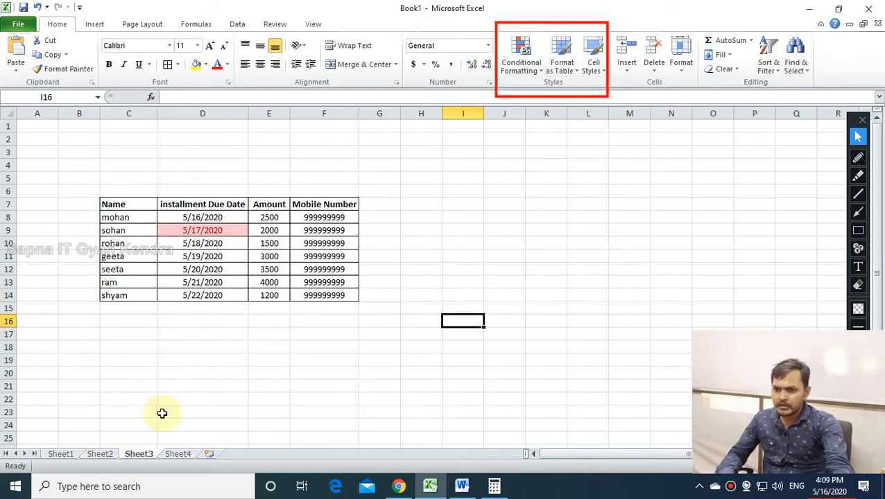
drag(272, 218, 265, 301)
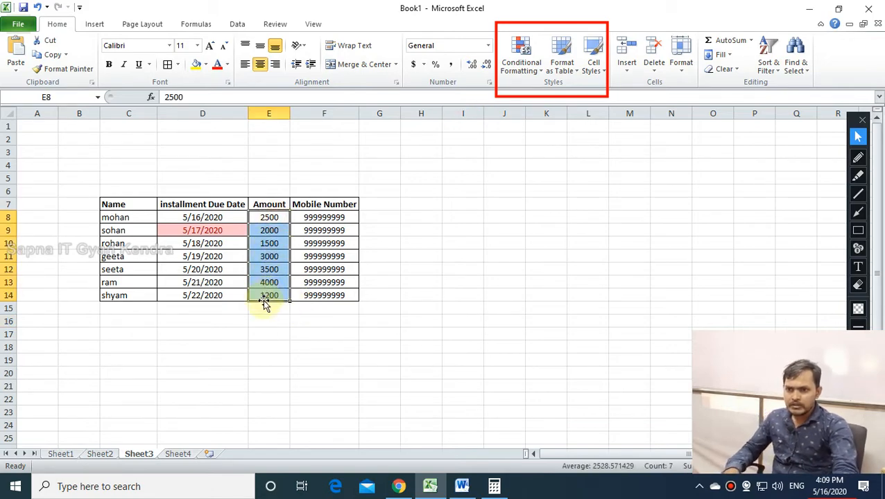
click(263, 306)
text(=av)
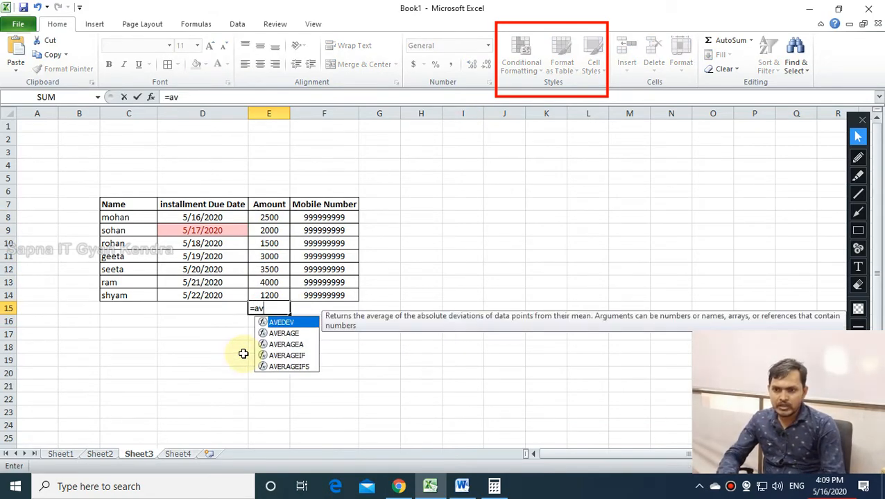
click(284, 334)
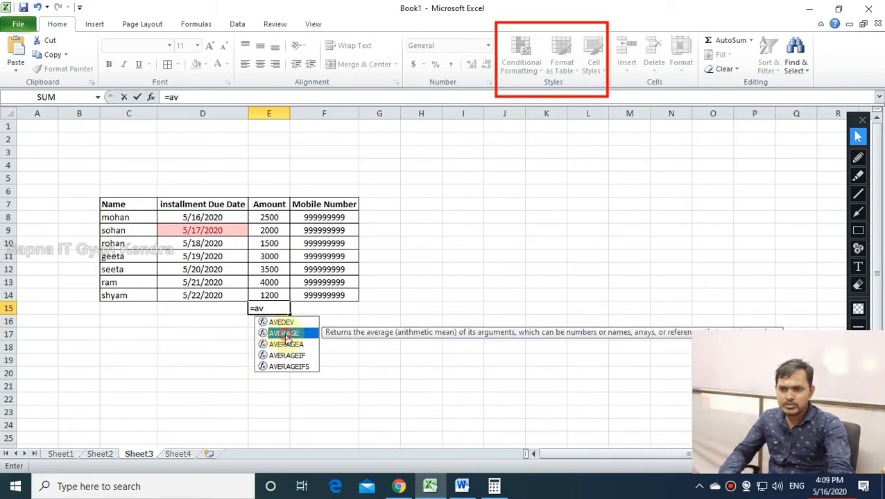
double_click(286, 334)
drag(268, 218, 270, 296)
key(Return)
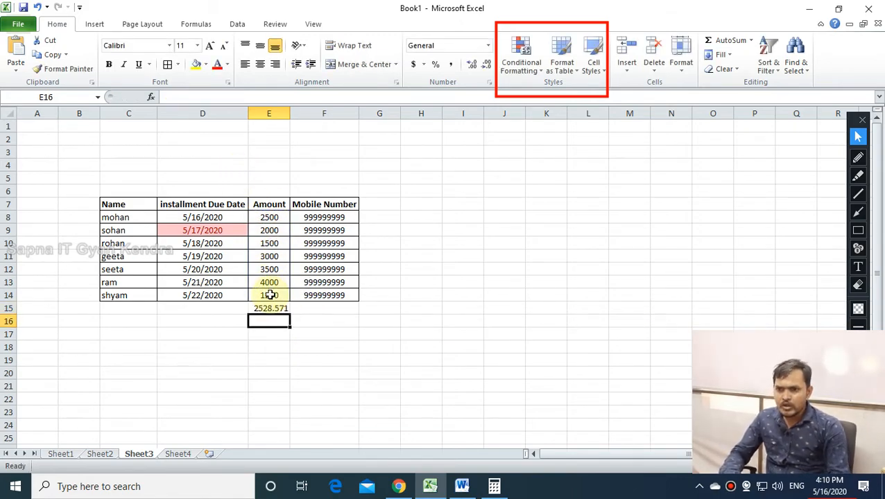
Inspect the 2528.571 average formula in E15 and the Amount values E8:E14.
click(278, 309)
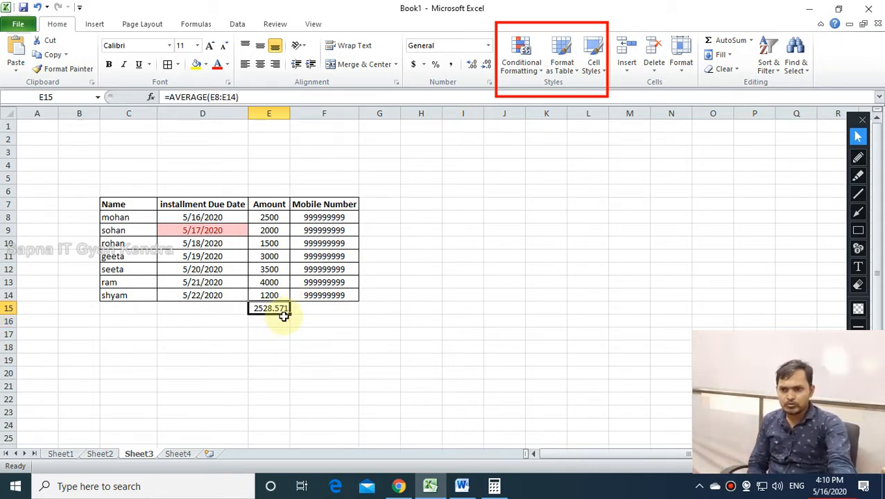
click(267, 346)
click(264, 307)
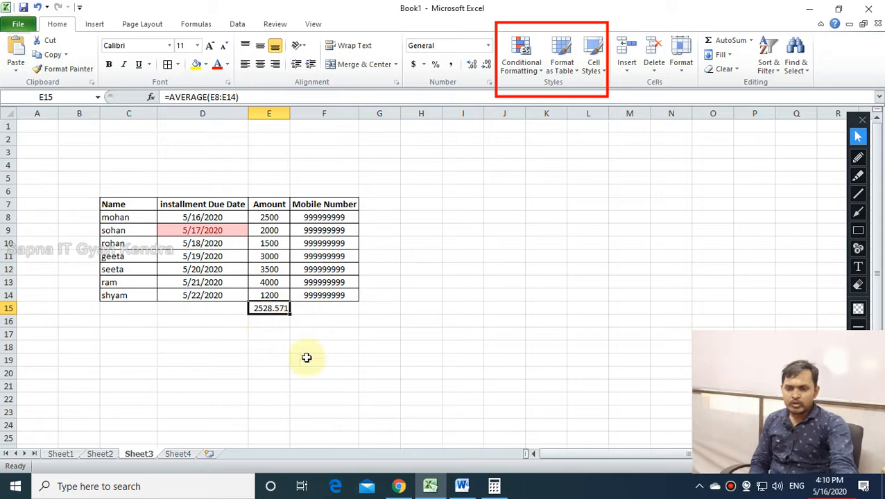
drag(278, 220, 283, 295)
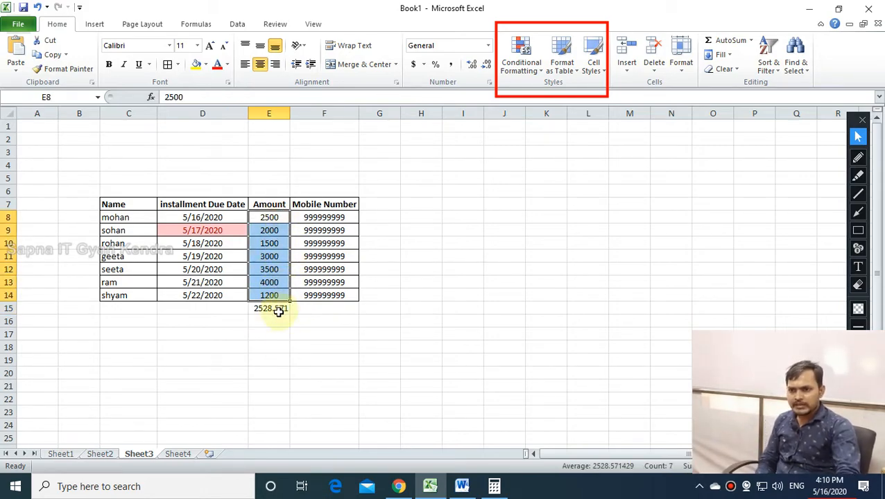
click(269, 347)
click(279, 256)
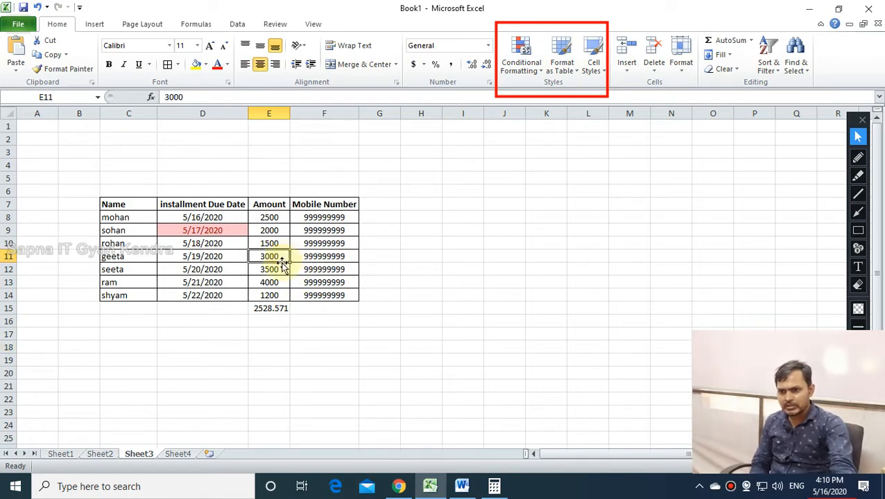
click(279, 271)
click(282, 282)
click(271, 217)
drag(270, 217, 273, 296)
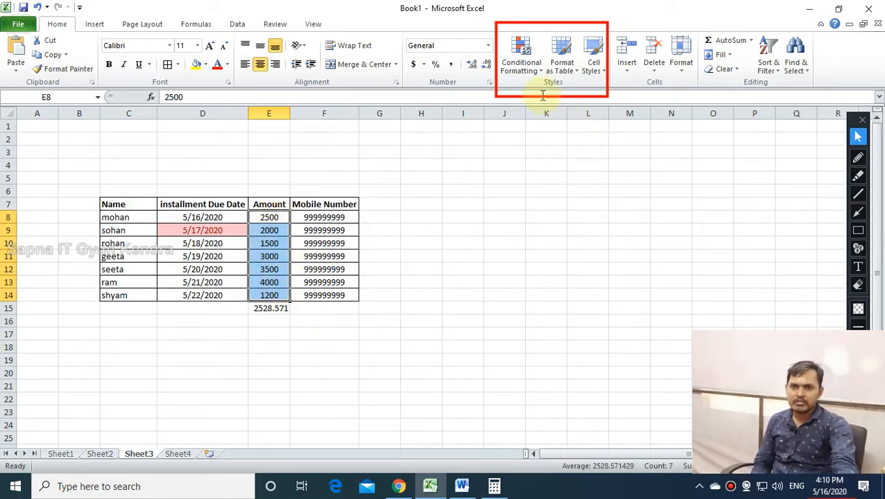
Preview Above Average and Below Average highlighting on the amounts, cancelling both.
click(522, 63)
mouse_move(539, 113)
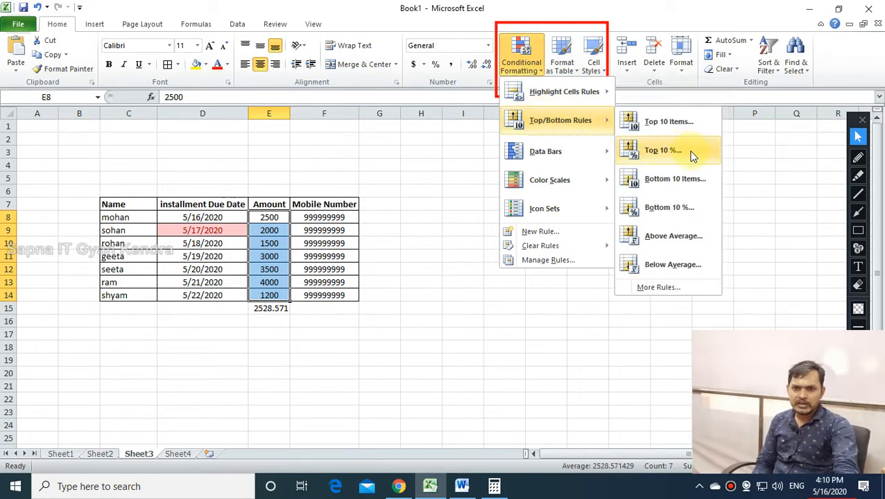
click(669, 237)
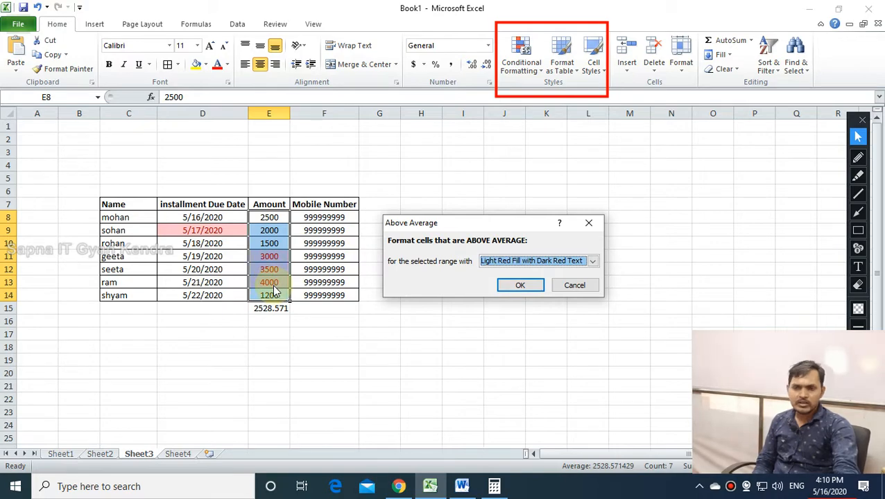
click(574, 285)
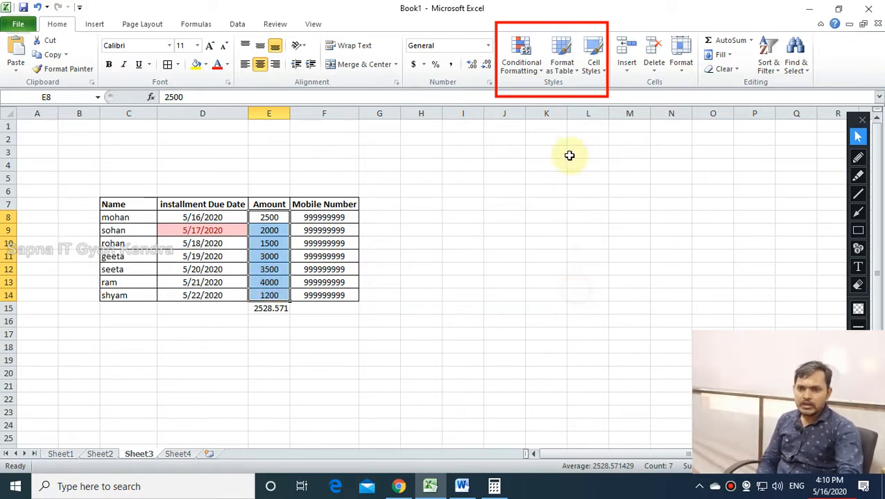
click(522, 70)
mouse_move(596, 120)
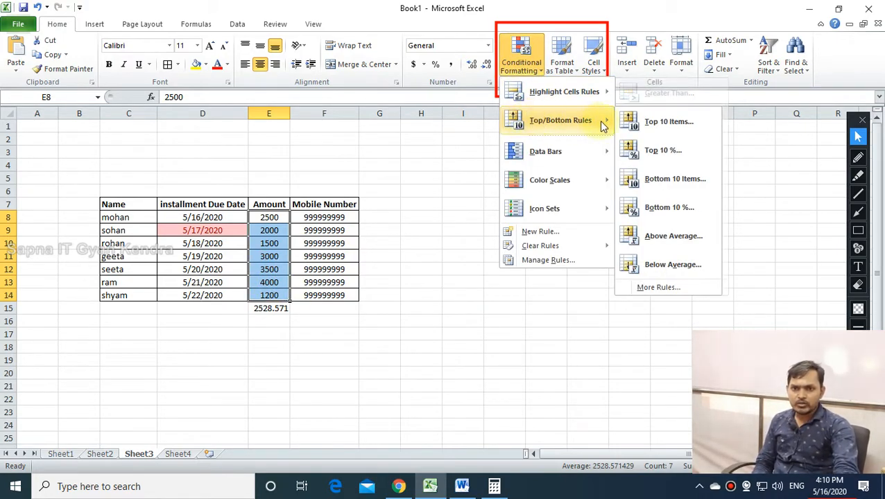
click(658, 273)
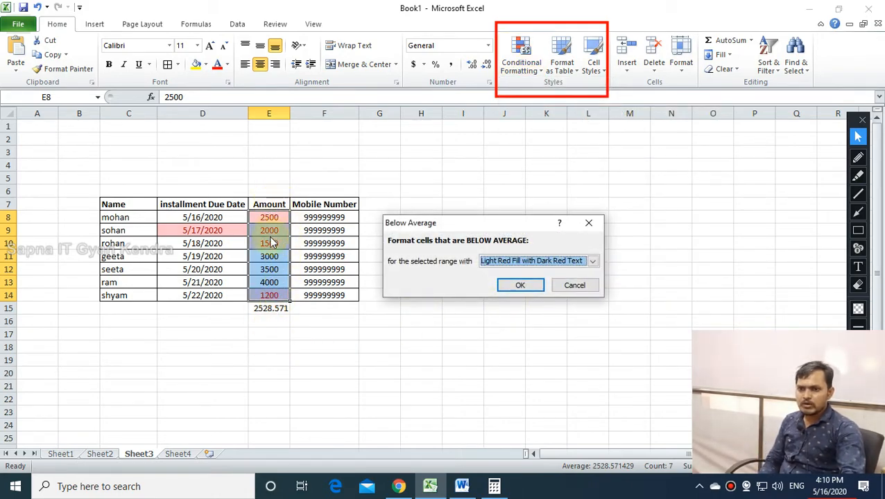
click(569, 290)
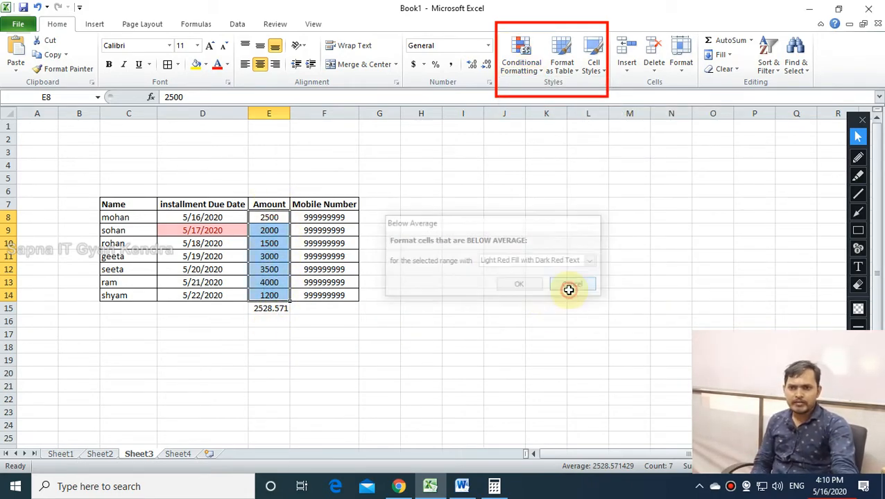
Delete the 2528.571 average from cell E15.
click(464, 373)
click(279, 312)
key(Delete)
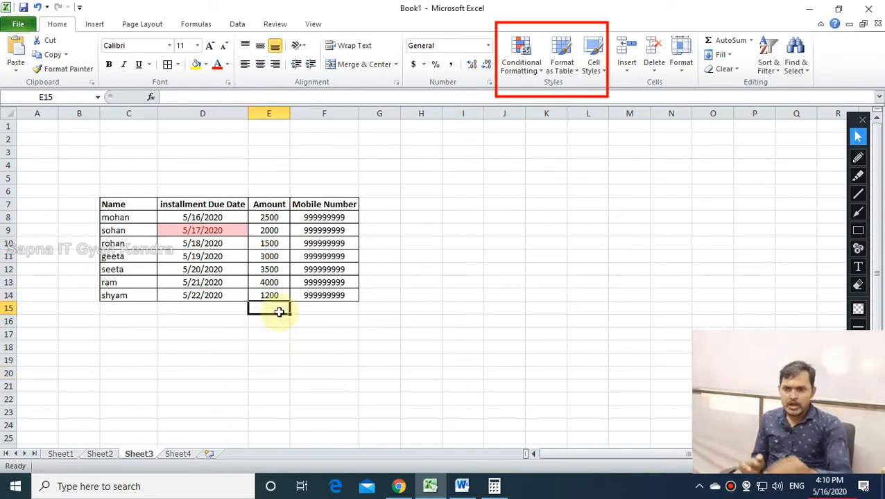
Enter =SUM(E8:E14) in E15 to total the Amount column as 17700.
drag(272, 217, 267, 294)
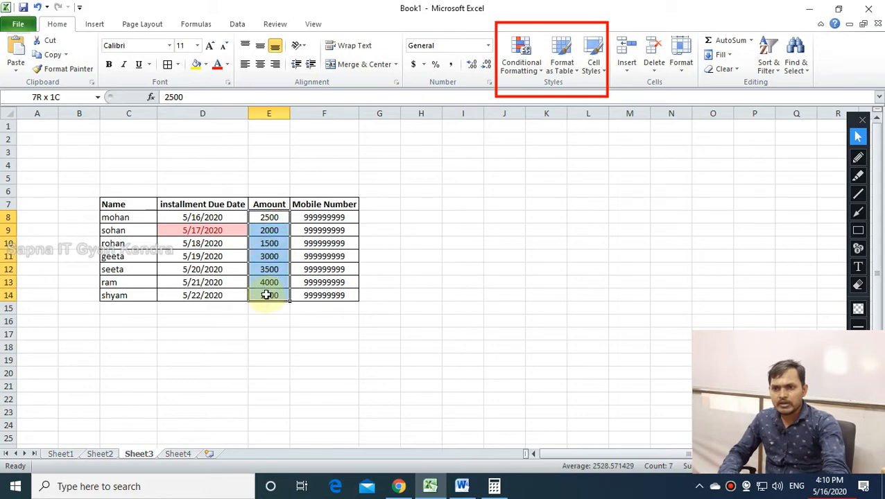
double_click(269, 306)
text(=sum())
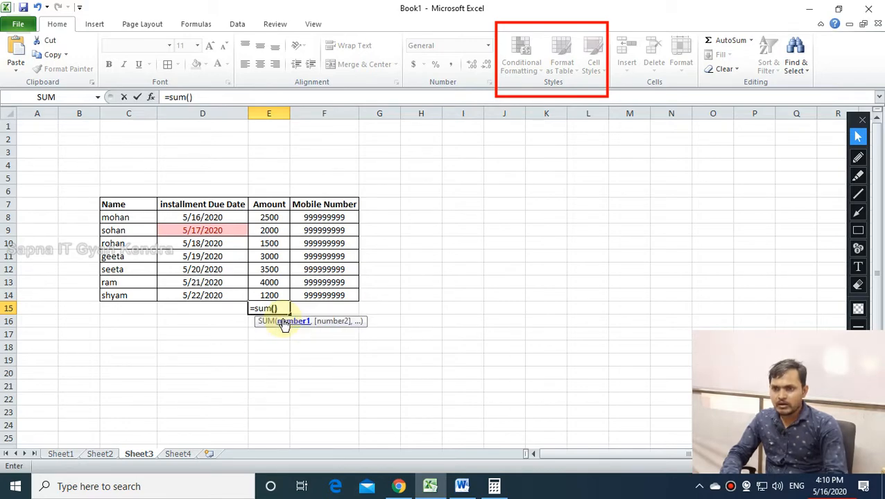
click(274, 308)
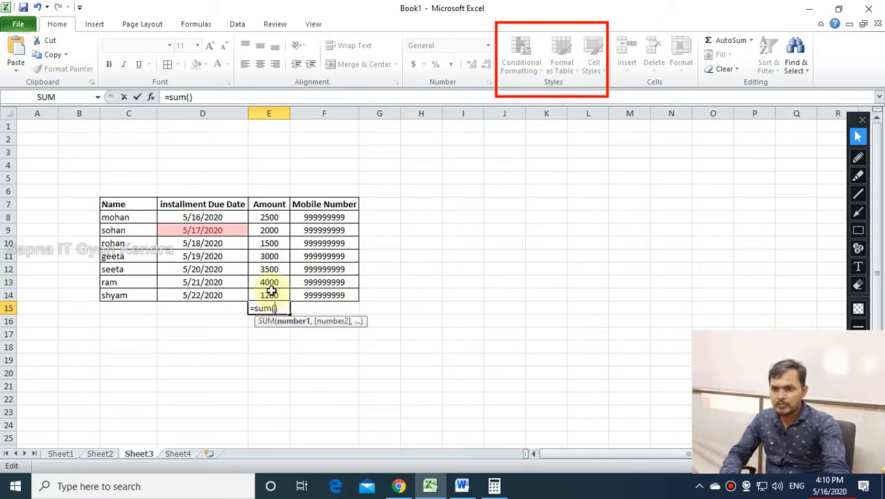
drag(269, 296, 272, 218)
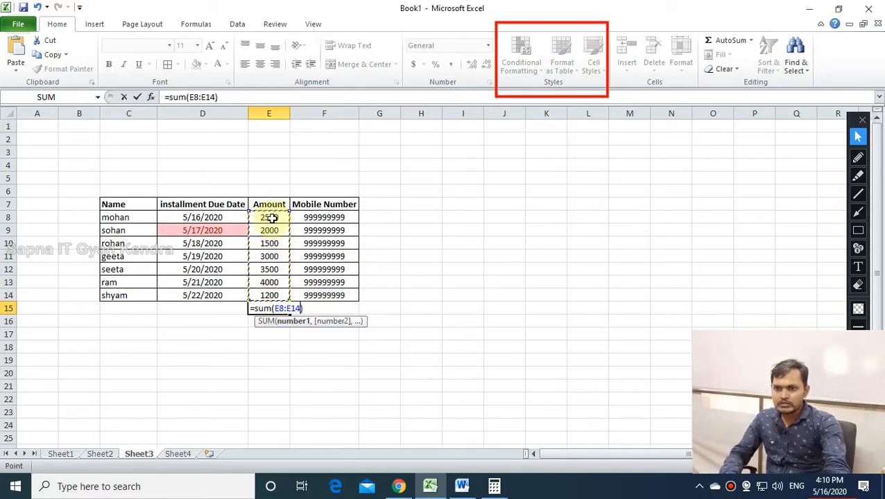
key(Return)
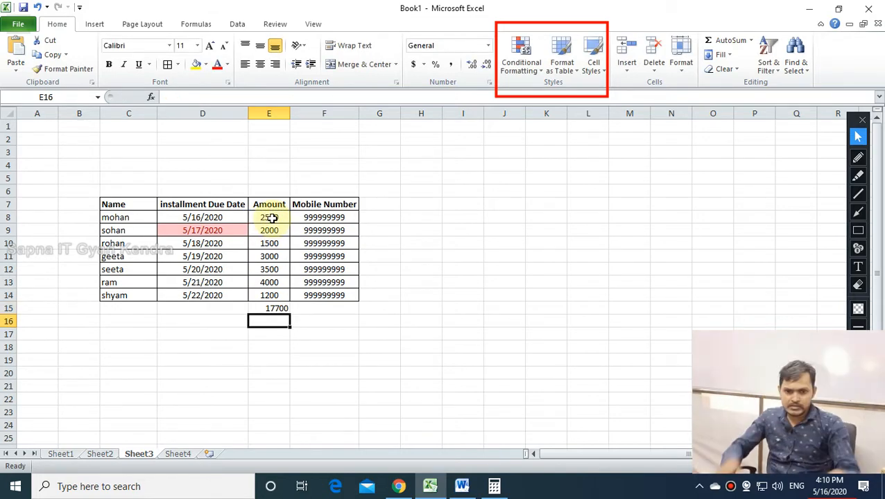
Enter =17700/7 in cell F19, giving 2528.571429.
click(345, 361)
text(=)
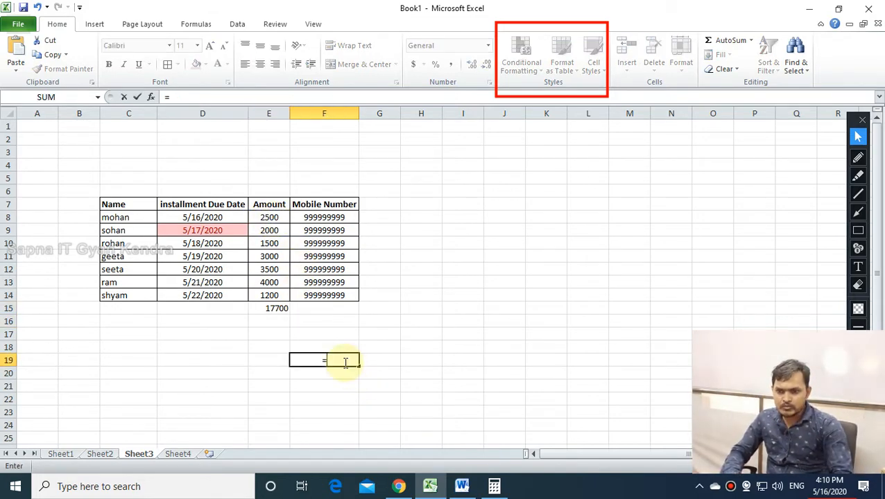
text(17)
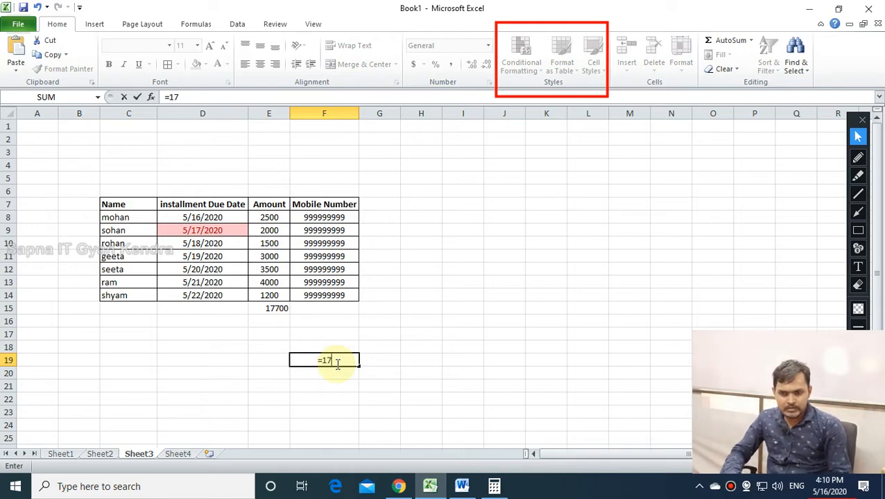
text(700*7)
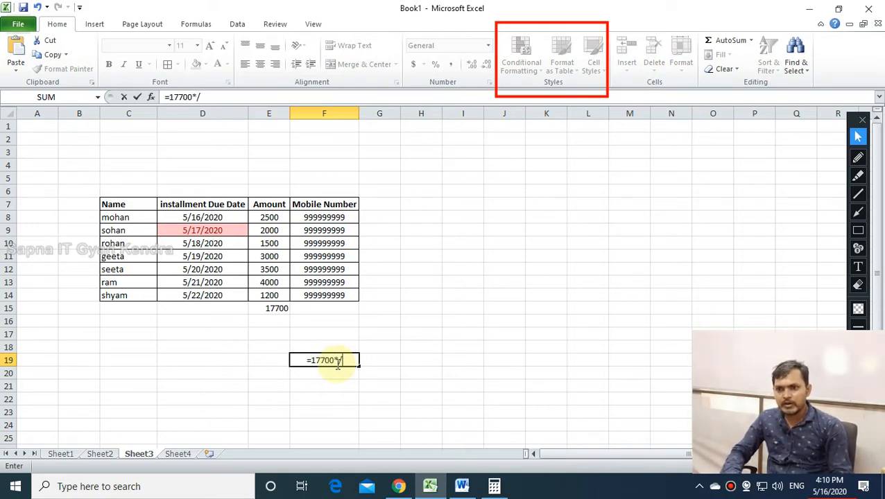
key(BackSpace)
key(BackSpace)
text(/)
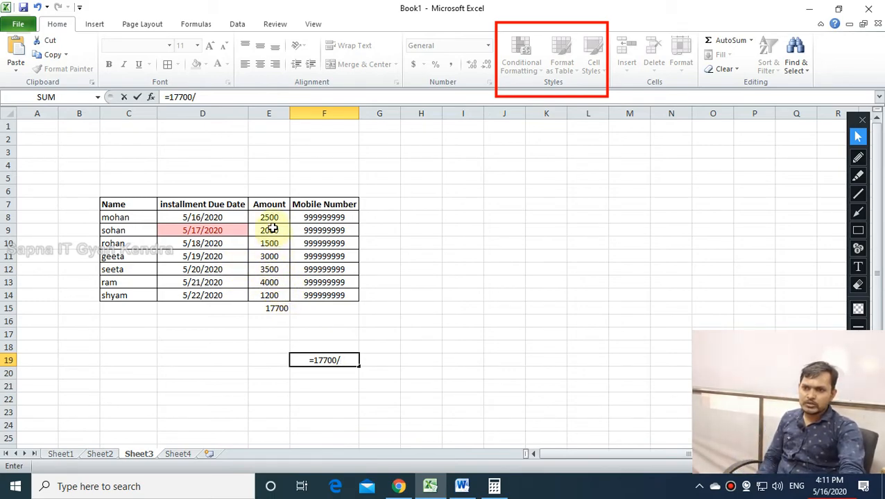
text(7)
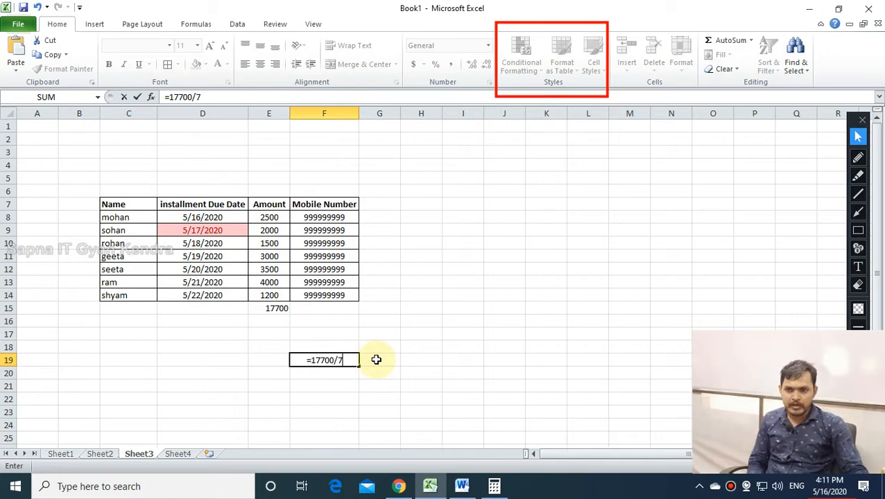
key(Return)
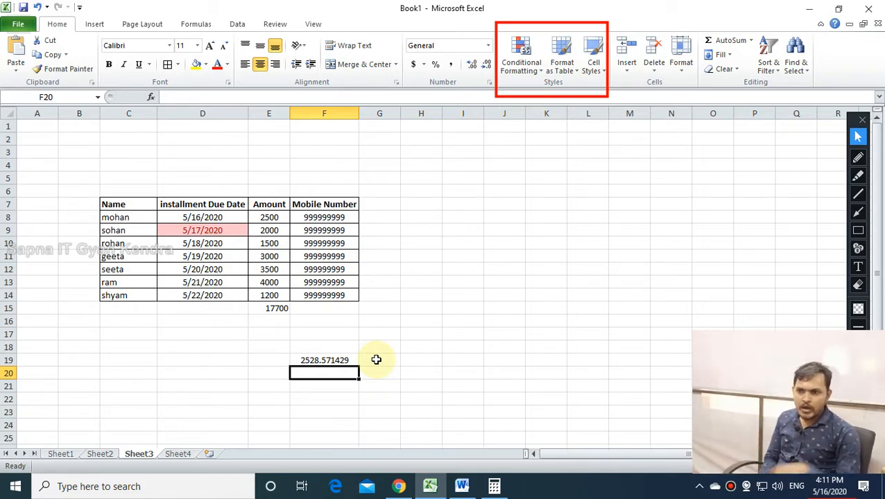
Overwrite the E15 total with =AVERAGE(E8:E14), giving 2528.571.
click(261, 309)
text(=)
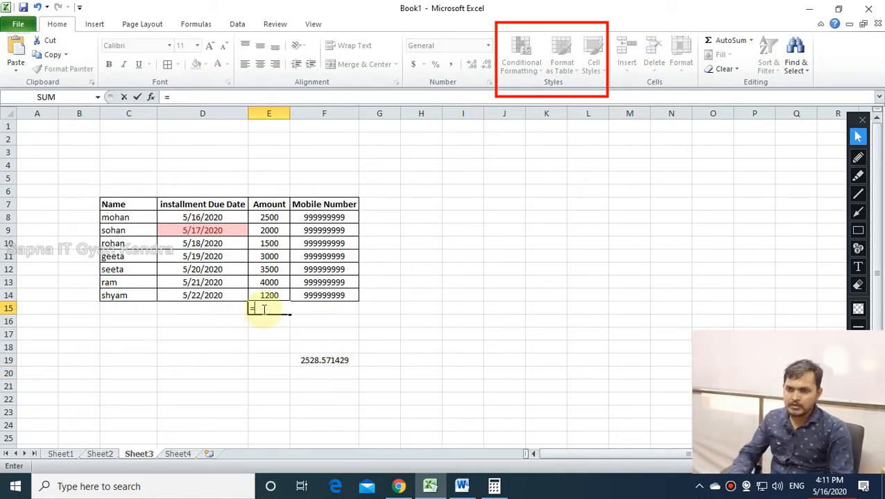
text(acc)
key(BackSpace)
key(BackSpace)
text(v)
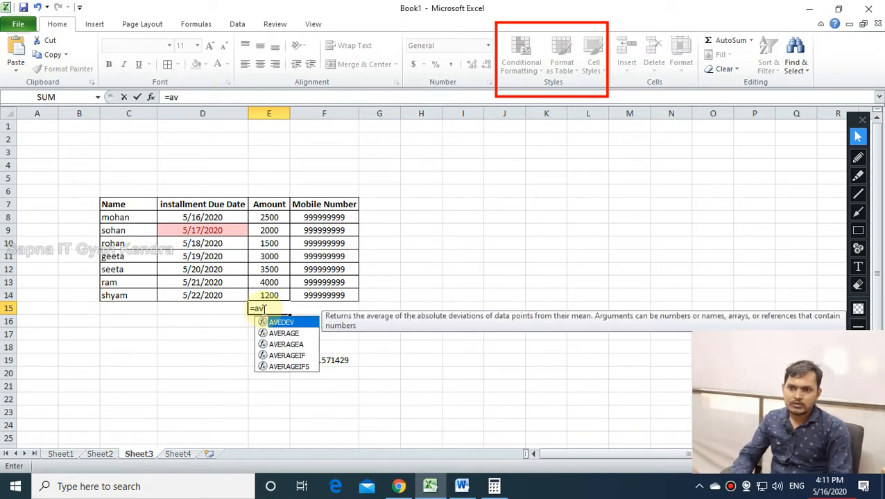
click(284, 334)
double_click(284, 334)
drag(276, 295, 276, 219)
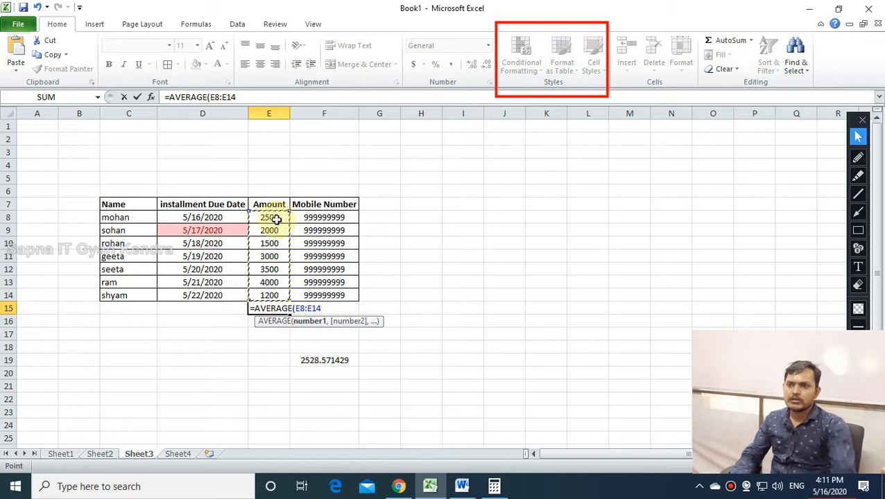
key(Return)
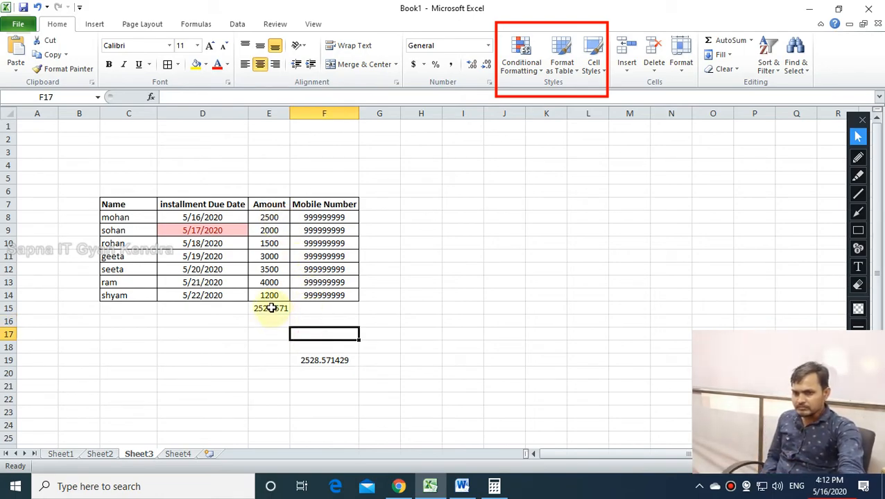
Clear the calculated results from E15:G20.
drag(271, 308, 365, 373)
key(Delete)
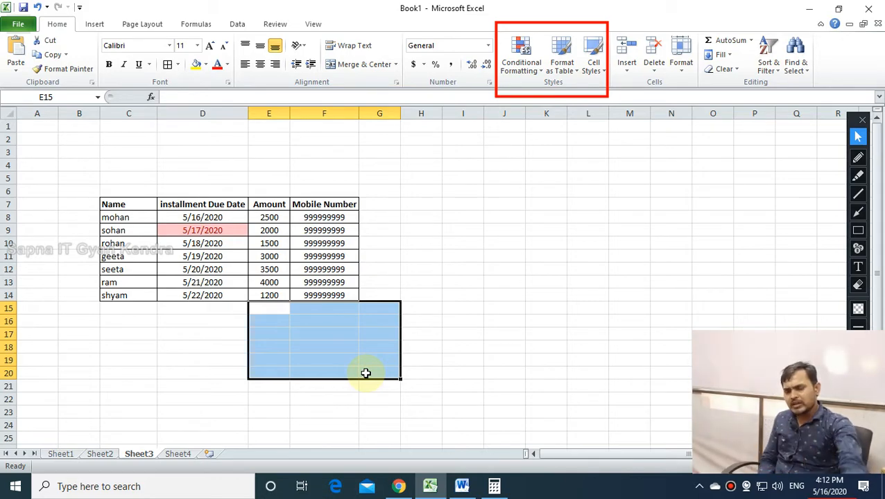
click(429, 246)
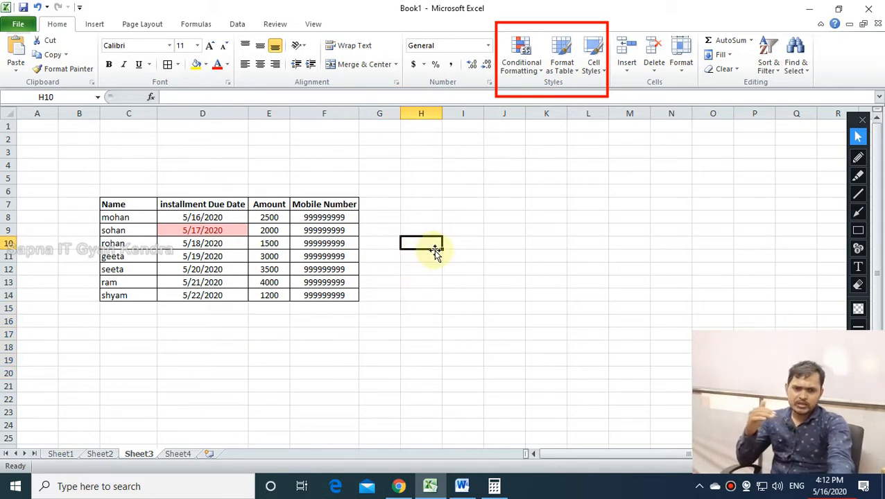
click(436, 335)
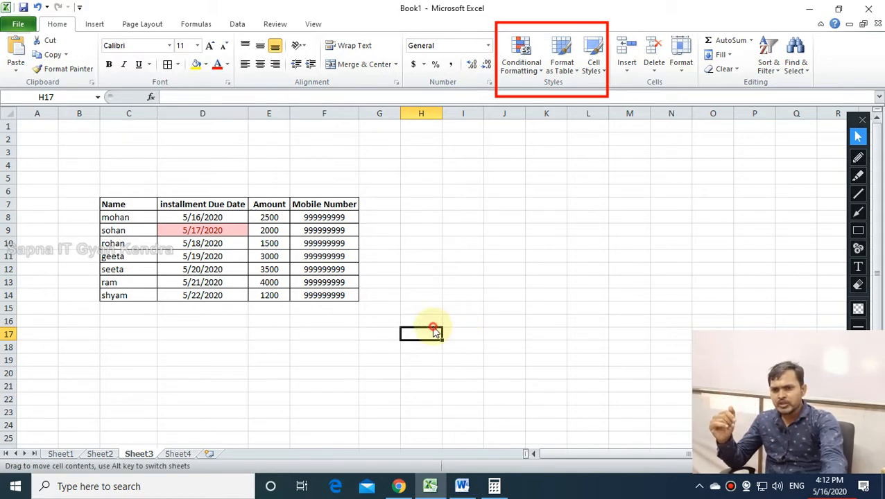
Browse the Conditional Formatting menu and close it without applying a rule.
click(521, 59)
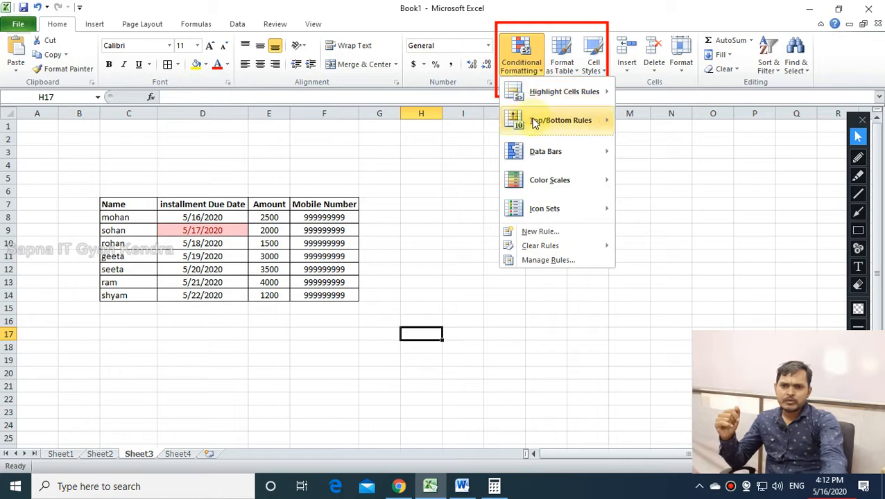
mouse_move(534, 123)
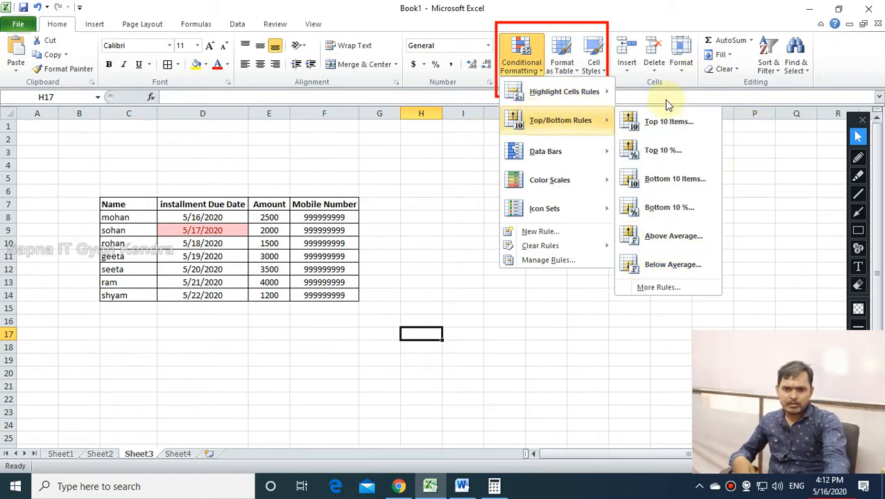
mouse_move(538, 153)
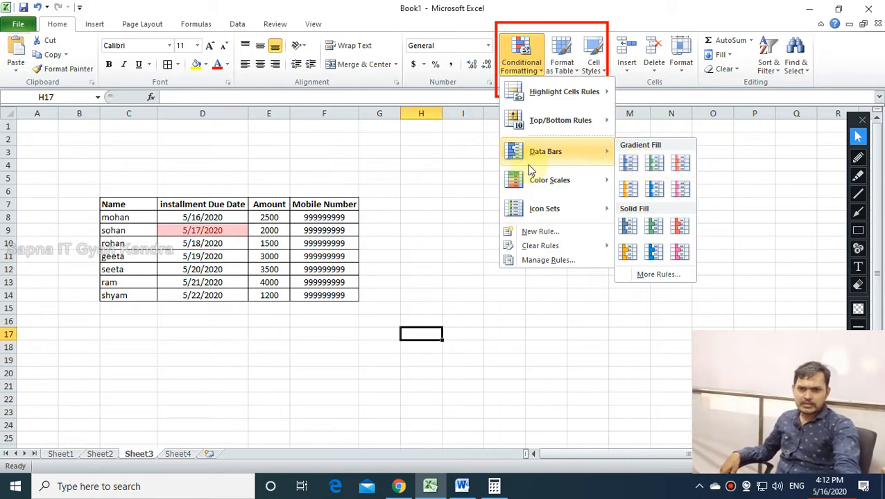
mouse_move(550, 181)
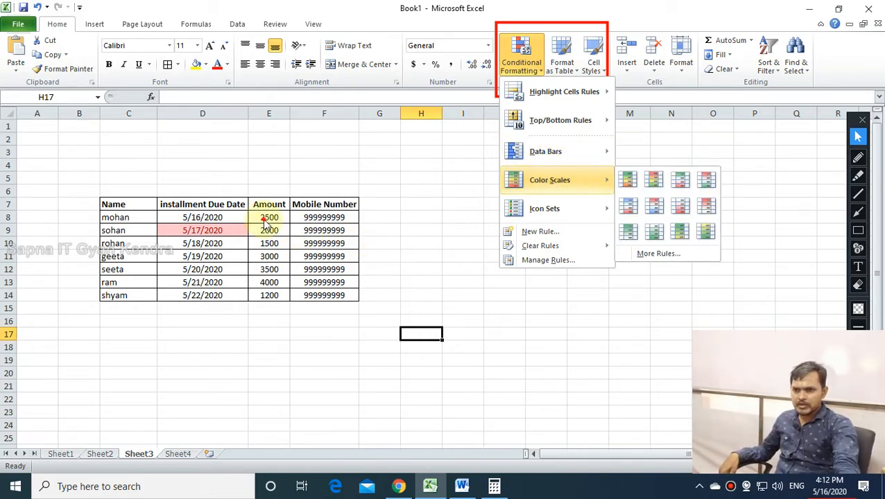
click(308, 176)
Widen the Amount column and select its values E8:E14.
drag(291, 113, 368, 114)
click(330, 217)
drag(330, 236, 326, 297)
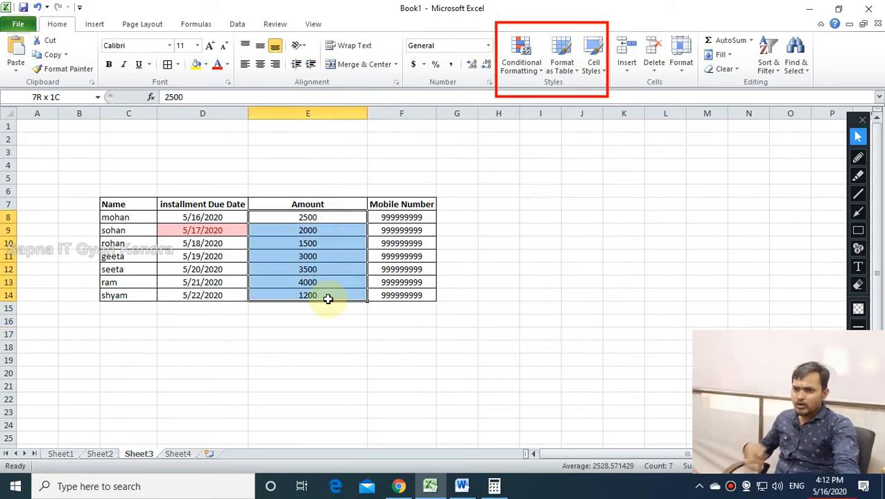
click(515, 75)
mouse_move(568, 156)
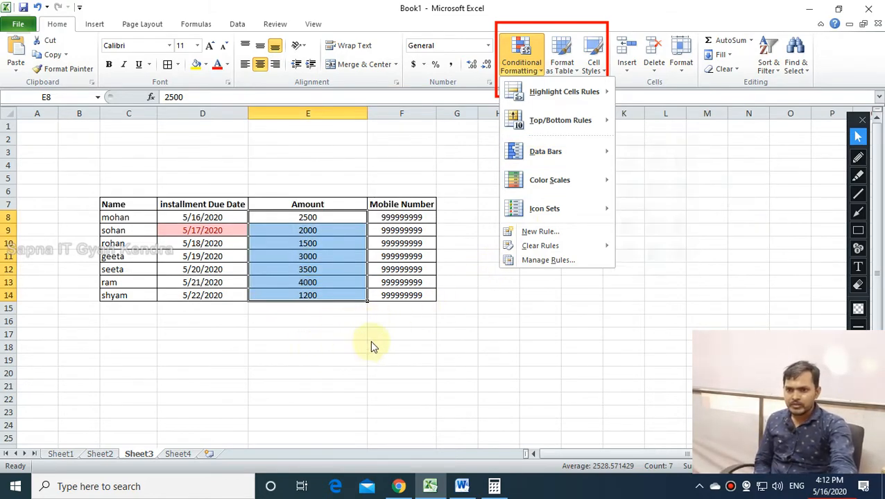
mouse_move(537, 146)
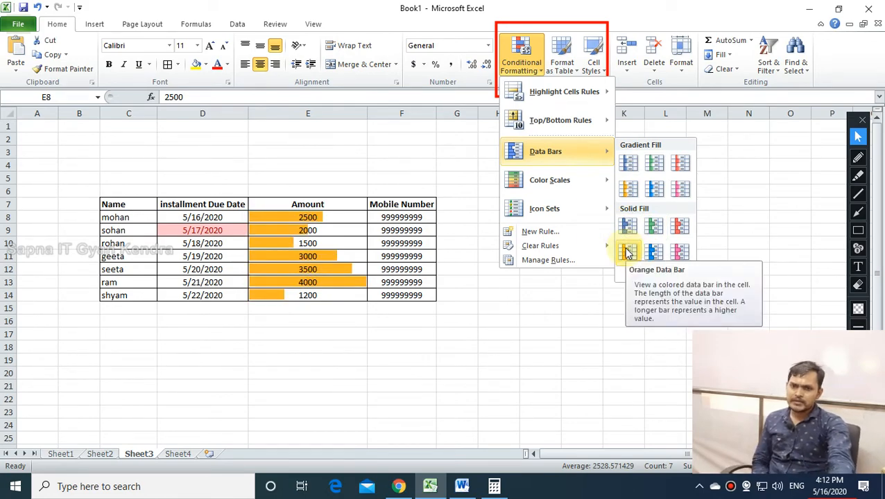
mouse_move(559, 185)
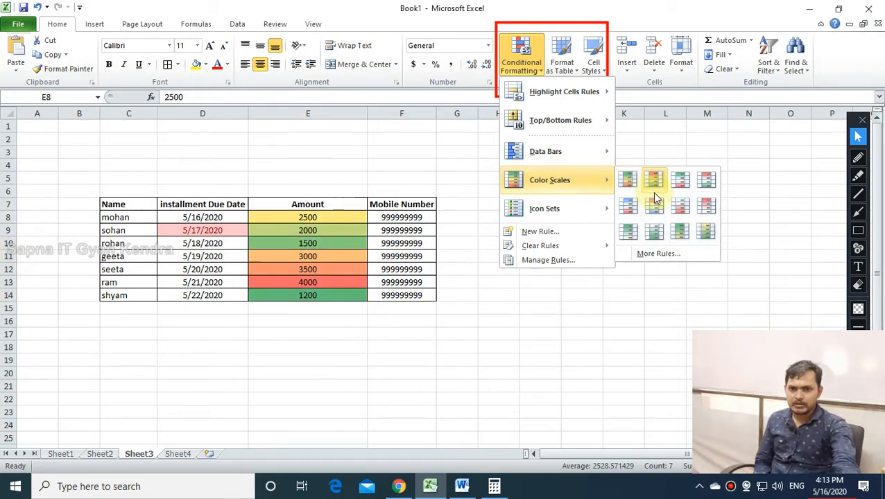
mouse_move(548, 206)
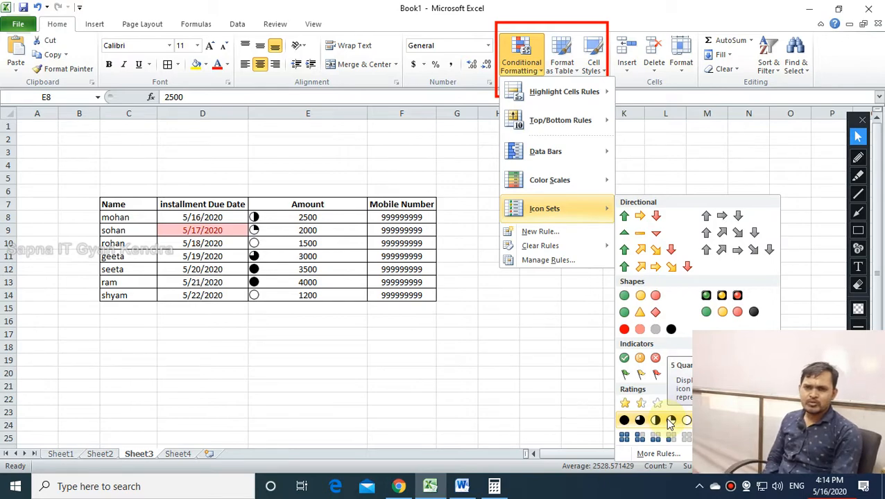
click(536, 345)
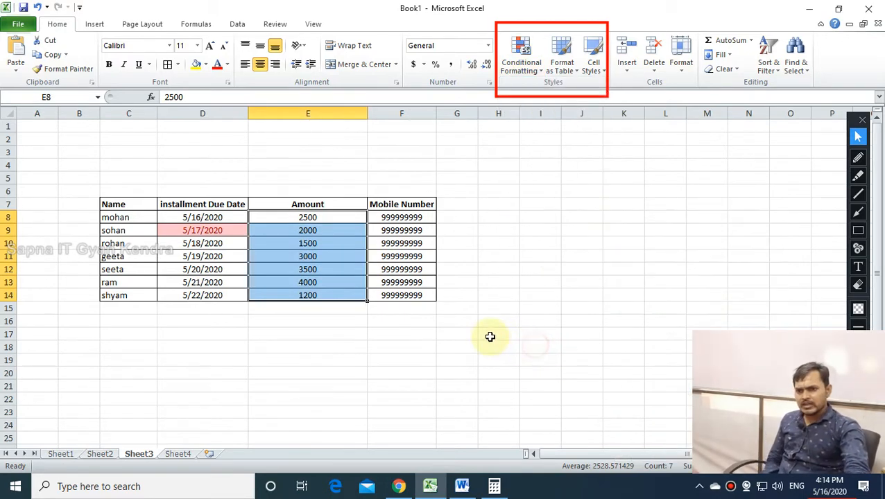
click(490, 337)
click(503, 166)
drag(148, 205, 416, 292)
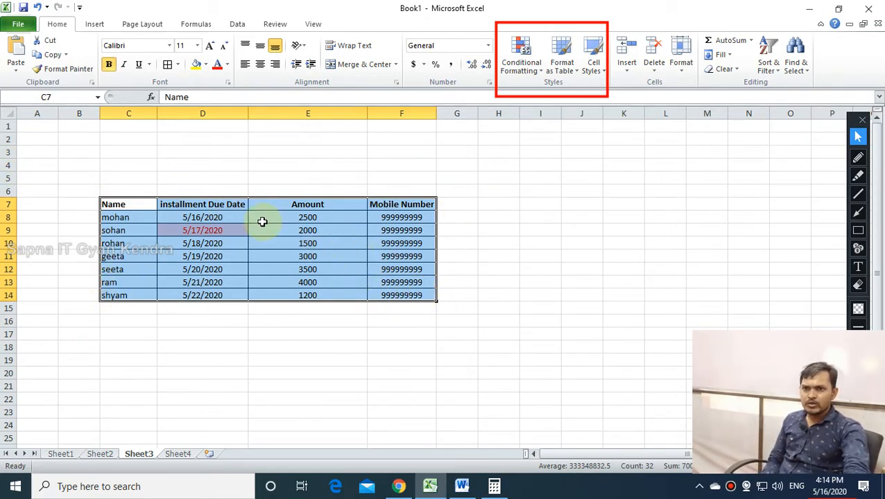
Format C7:F14 as a dark green styled table with headers.
click(563, 66)
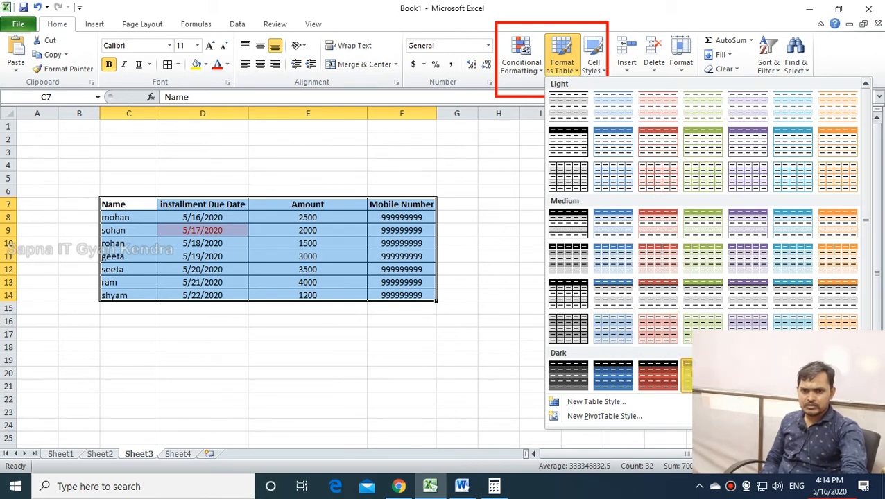
click(699, 376)
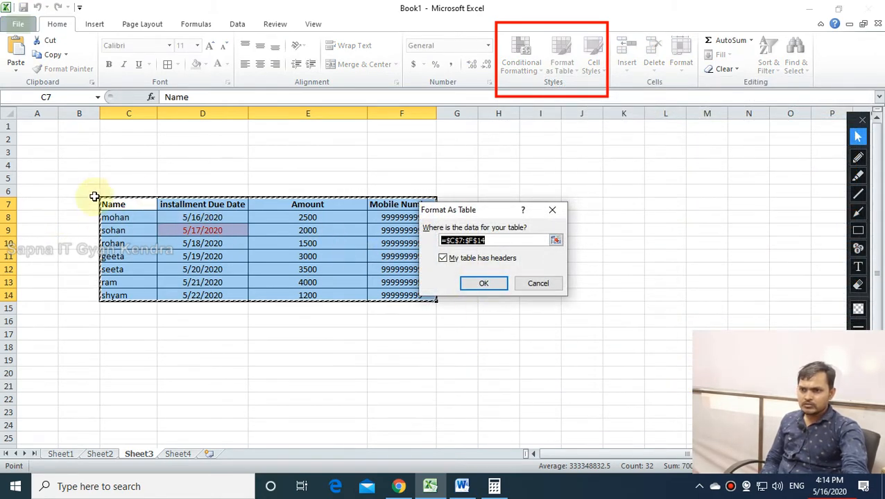
drag(458, 216, 709, 276)
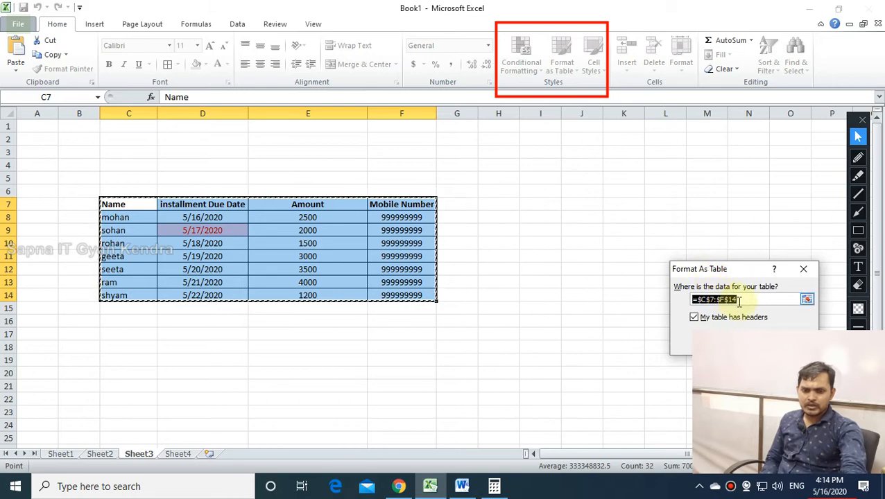
key(BackSpace)
drag(724, 269, 572, 160)
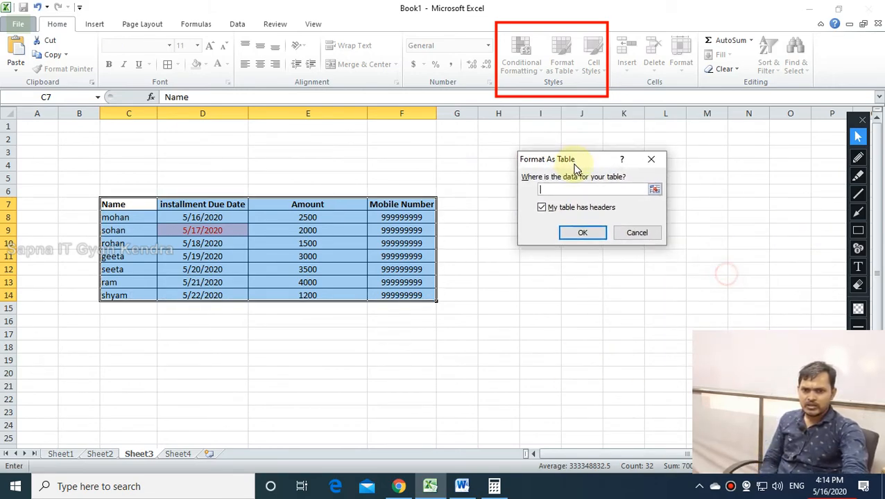
click(570, 195)
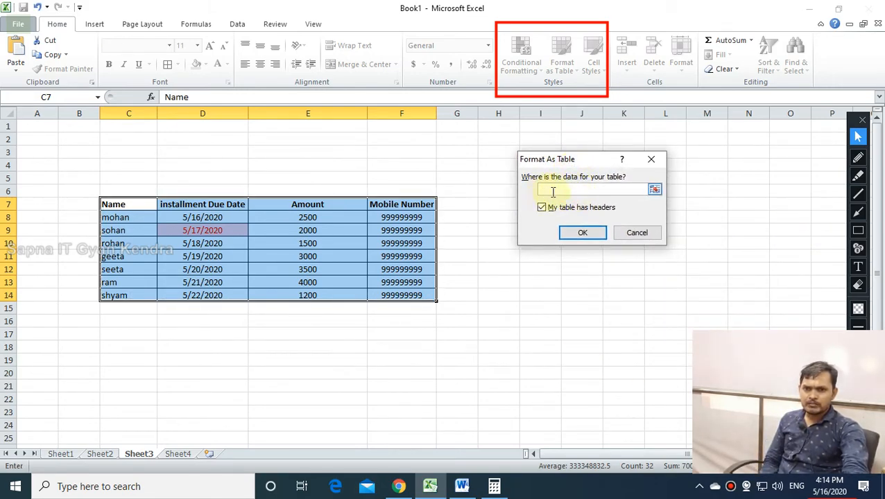
drag(108, 206, 406, 294)
click(580, 234)
click(207, 321)
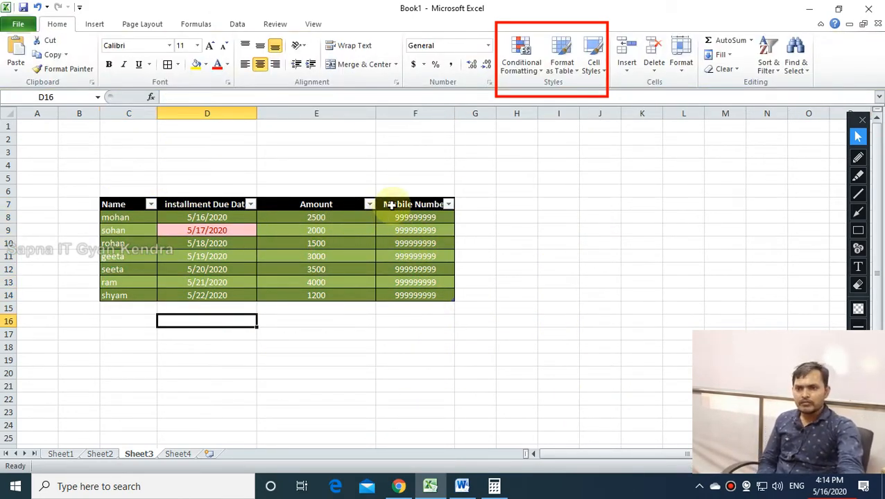
Toggle sohan off and on in the Name filter, leaving it unchanged.
click(151, 205)
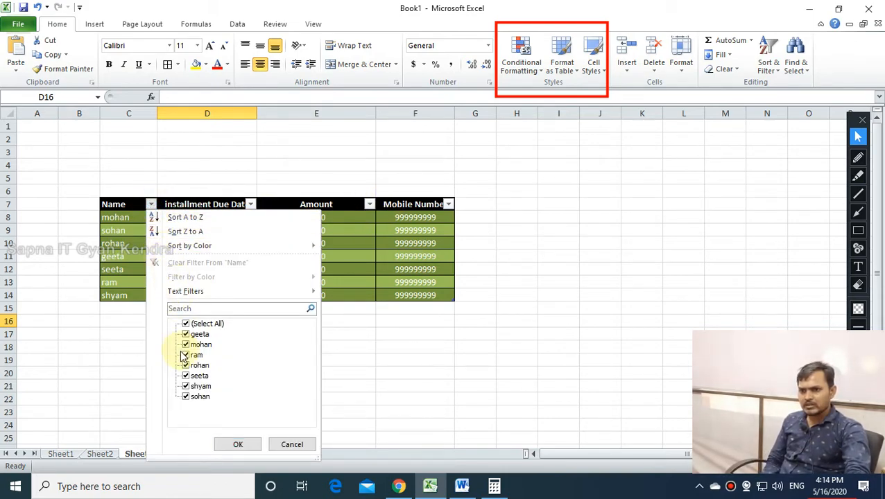
click(186, 398)
click(186, 397)
click(238, 444)
click(466, 359)
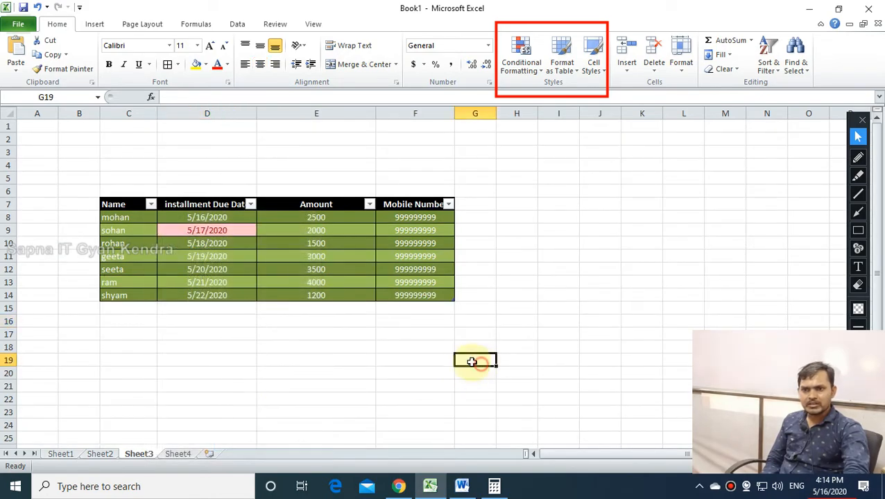
Fill shyam's row C14:F14 down to add row 15 dated 5/23/2020.
click(130, 296)
drag(123, 292, 454, 312)
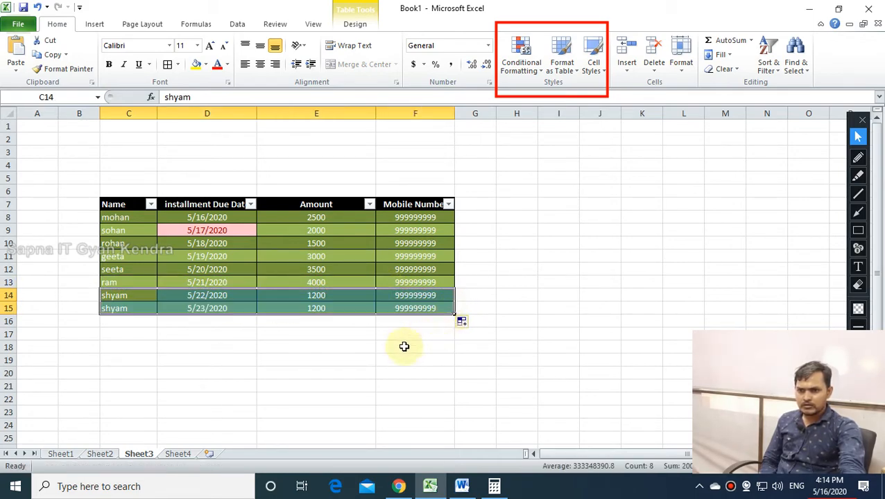
click(326, 359)
click(174, 333)
click(124, 297)
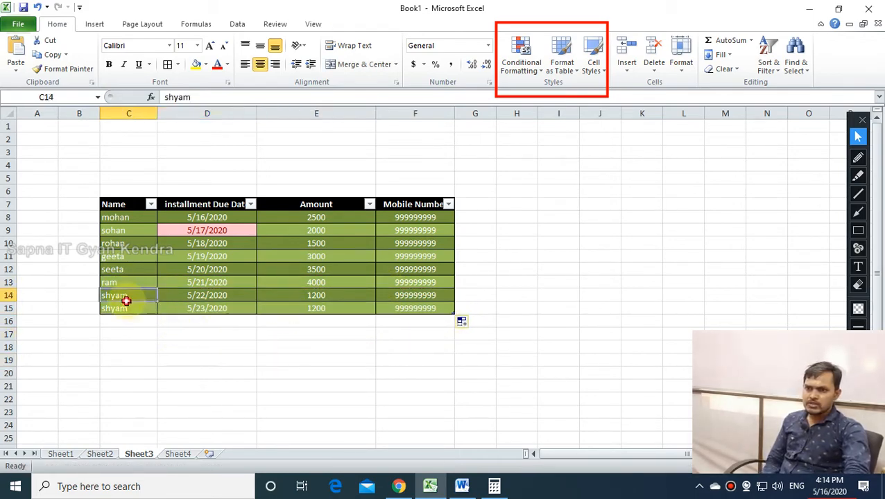
click(188, 379)
Filter the Name column to shyam only, then show all rows again.
click(150, 206)
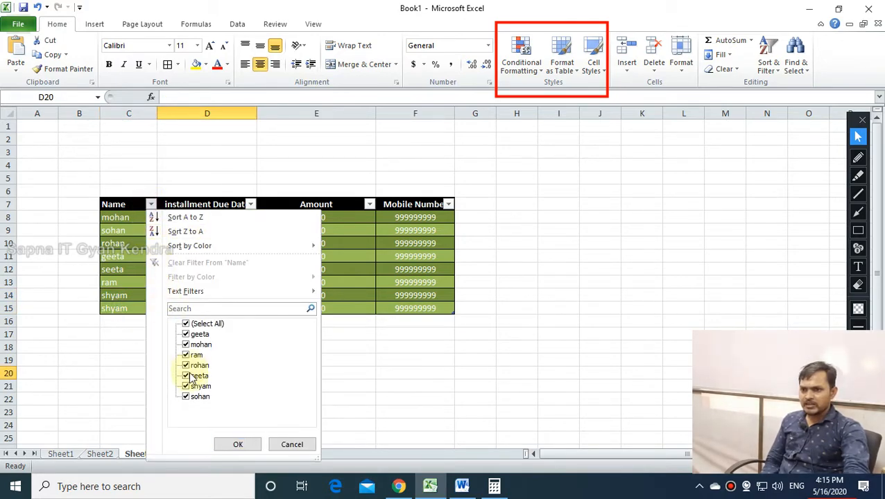
click(185, 325)
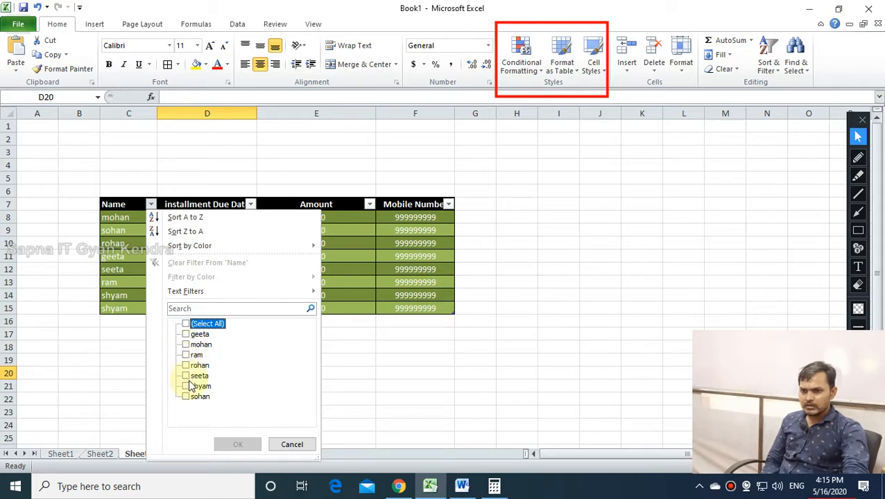
click(185, 386)
click(238, 445)
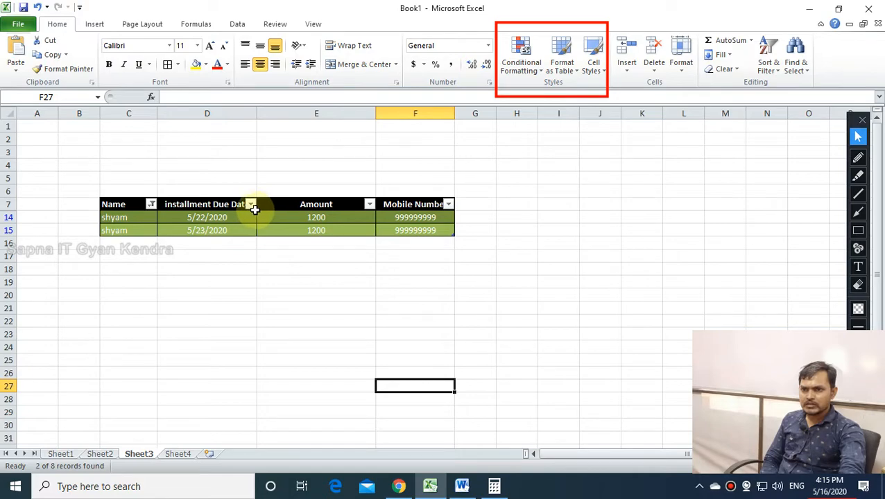
click(151, 204)
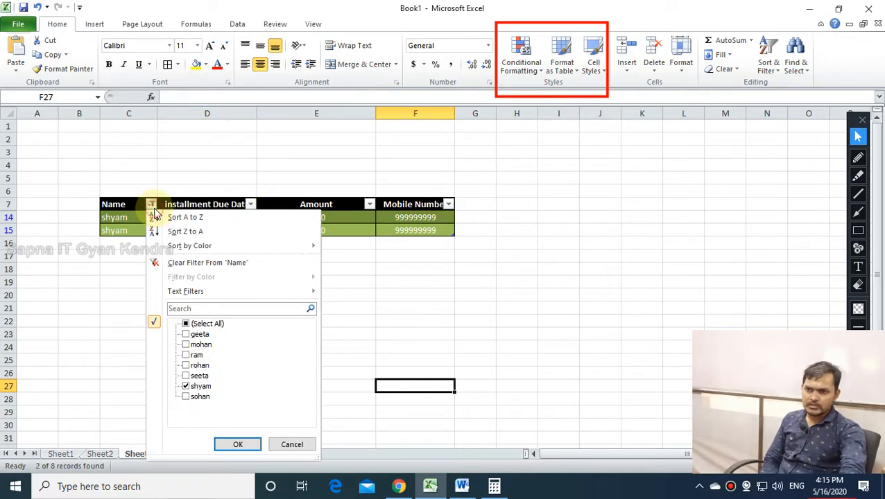
click(186, 324)
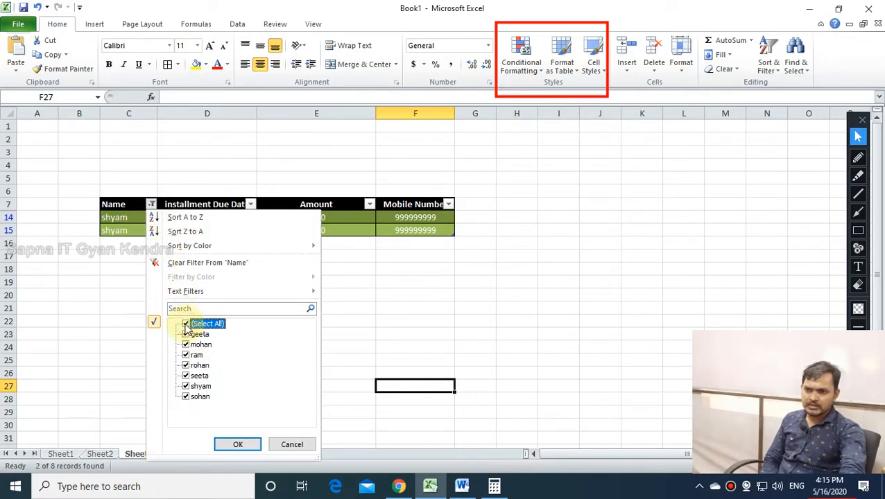
click(237, 444)
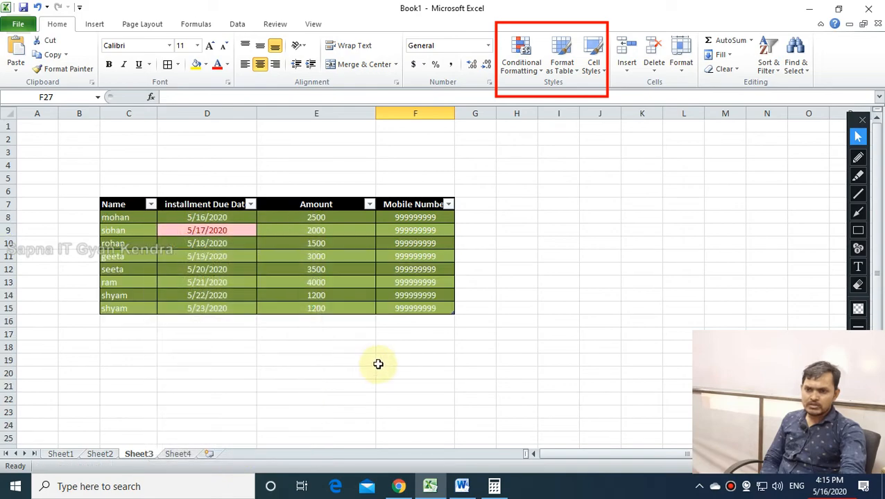
click(378, 364)
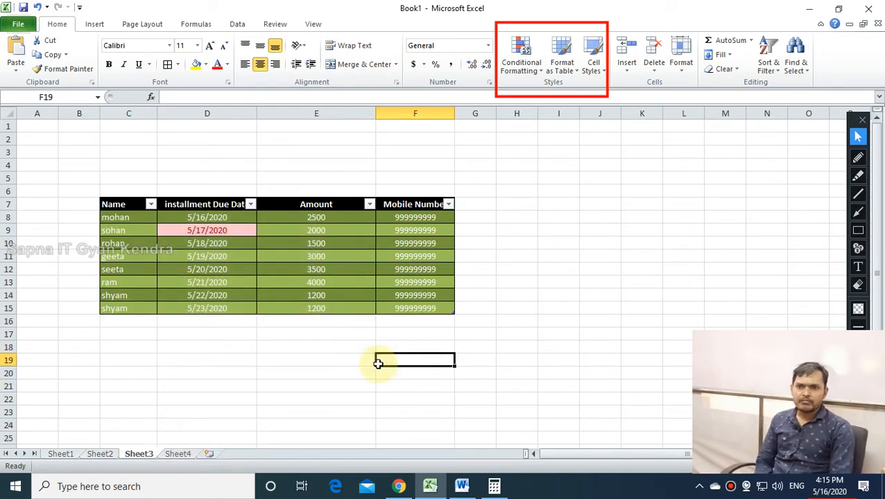
Apply the blue Light table style to the table C7:F15.
drag(112, 204, 421, 310)
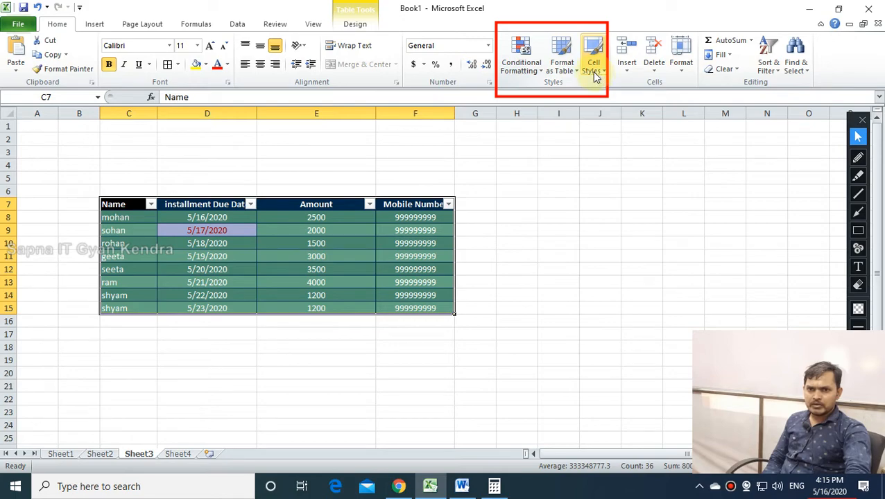
click(562, 64)
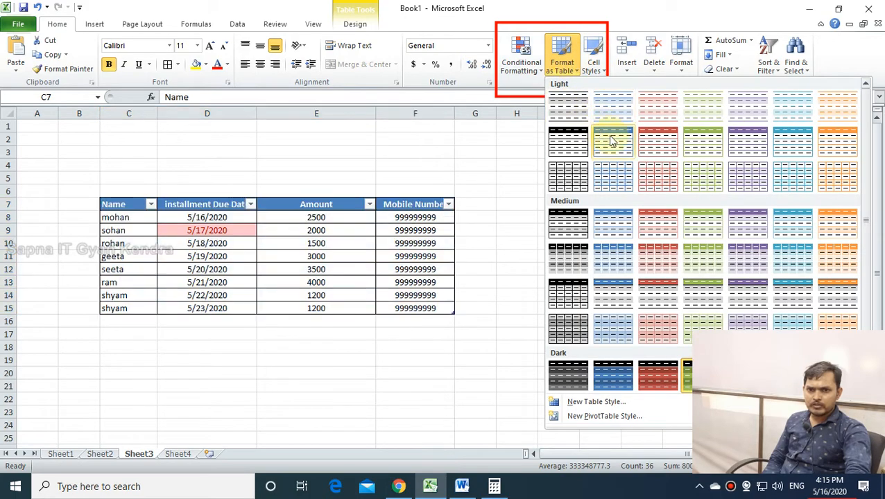
click(615, 145)
click(416, 348)
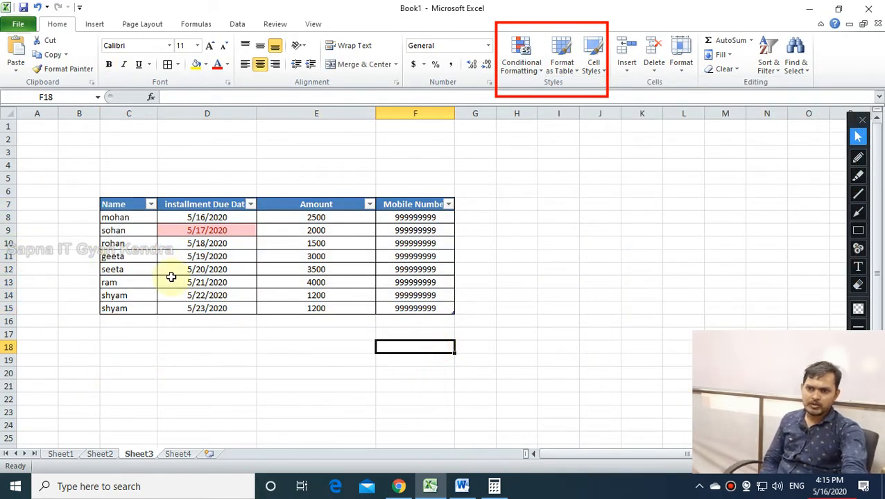
Close the Cell Styles gallery unused, then select the Amount cell holding 4000.
click(589, 72)
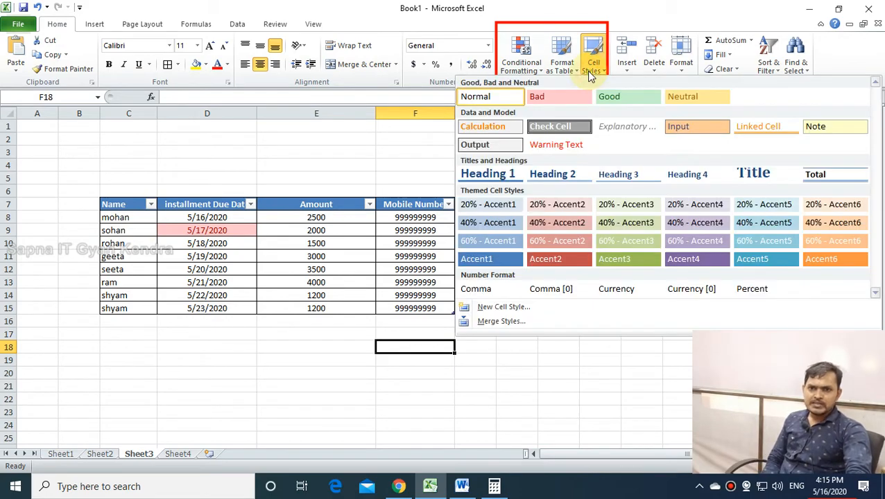
click(229, 369)
click(559, 281)
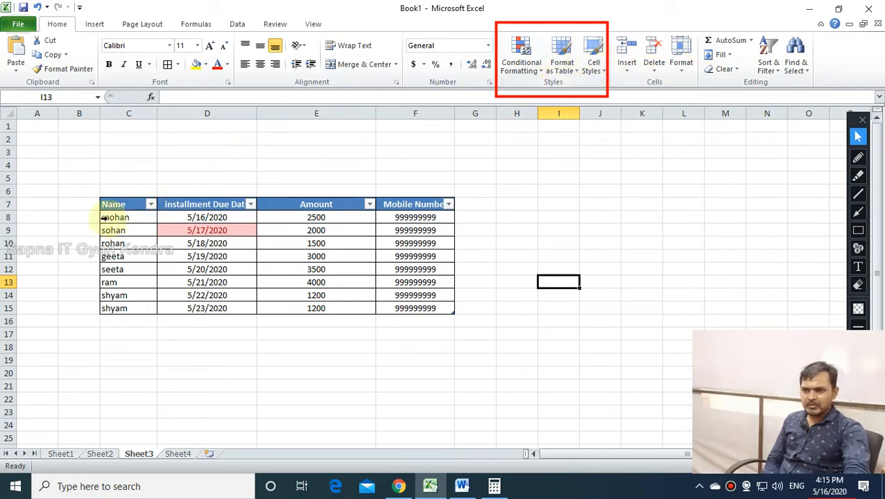
drag(111, 204, 450, 308)
click(559, 320)
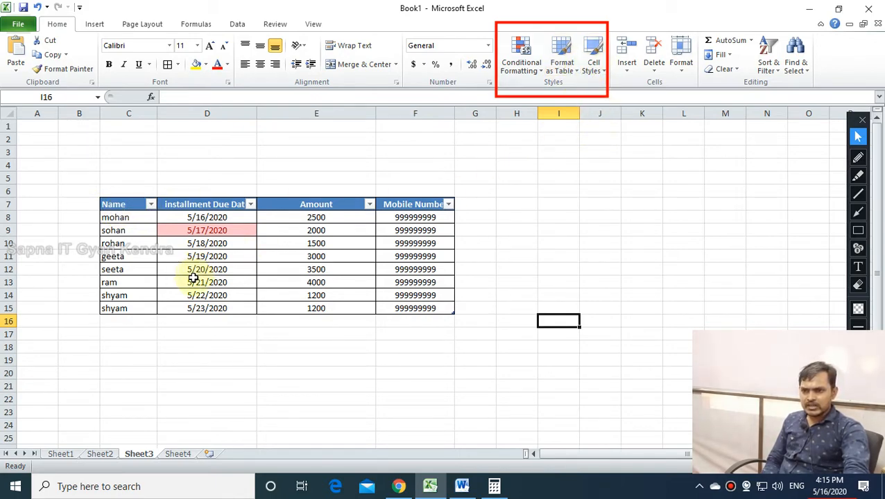
click(366, 366)
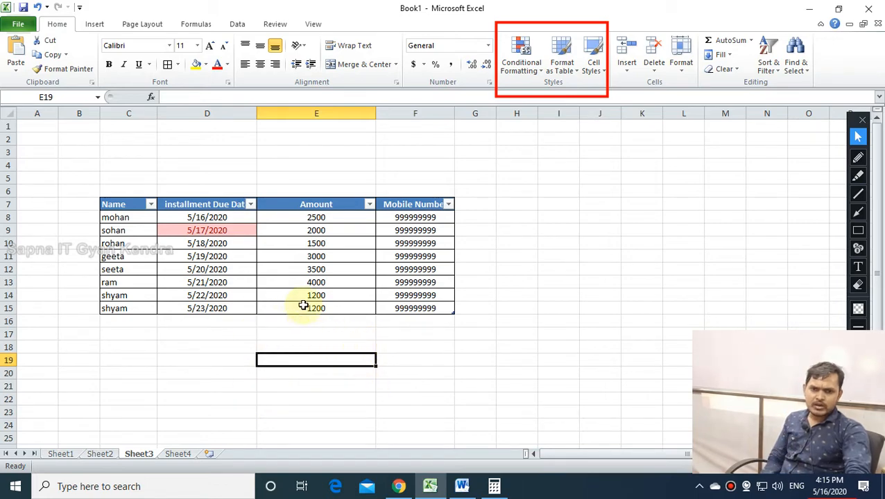
click(320, 282)
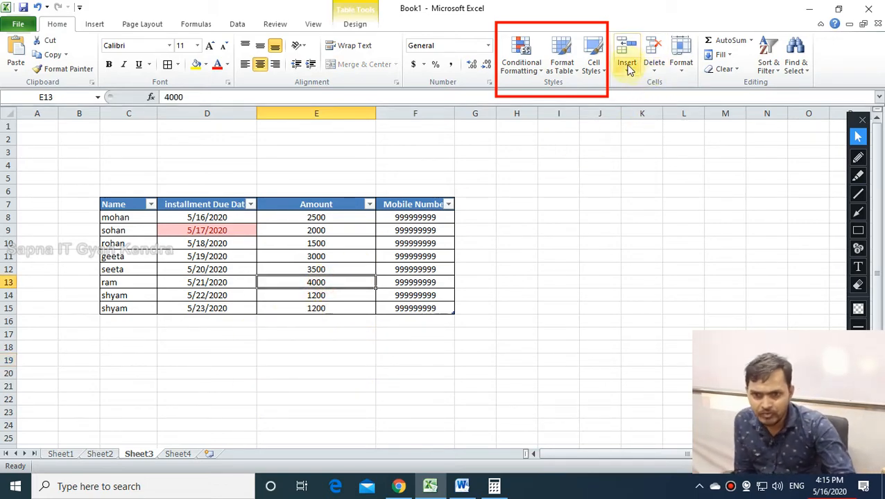
Try 60% - Accent3 on E13, then style the table body C8:F15 with lavender 40% - Accent4.
click(594, 59)
click(605, 240)
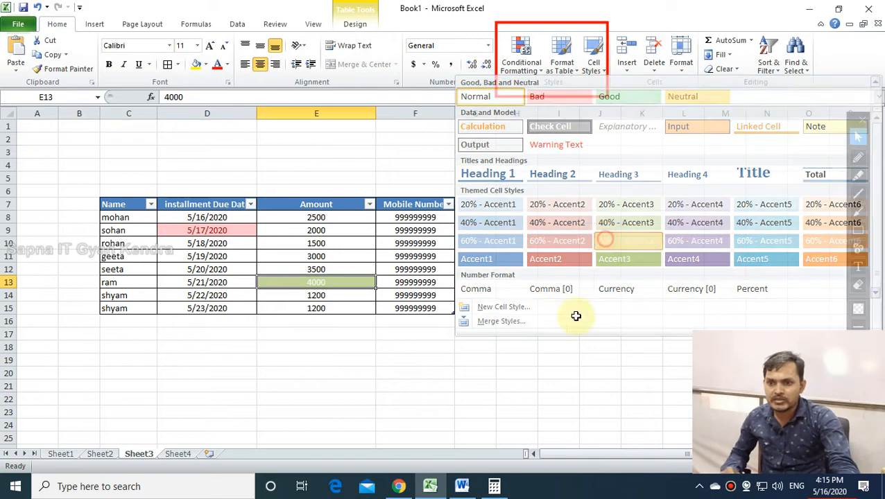
click(351, 323)
drag(104, 219, 416, 308)
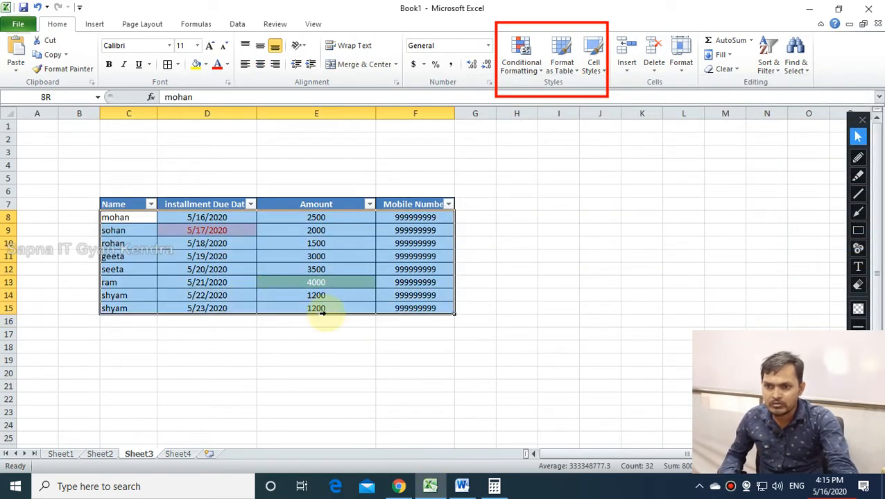
click(594, 64)
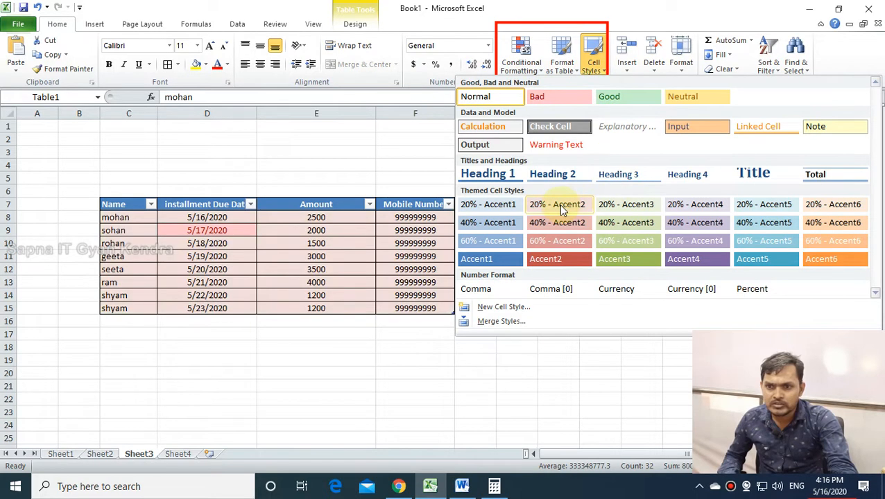
click(684, 222)
click(336, 439)
click(600, 322)
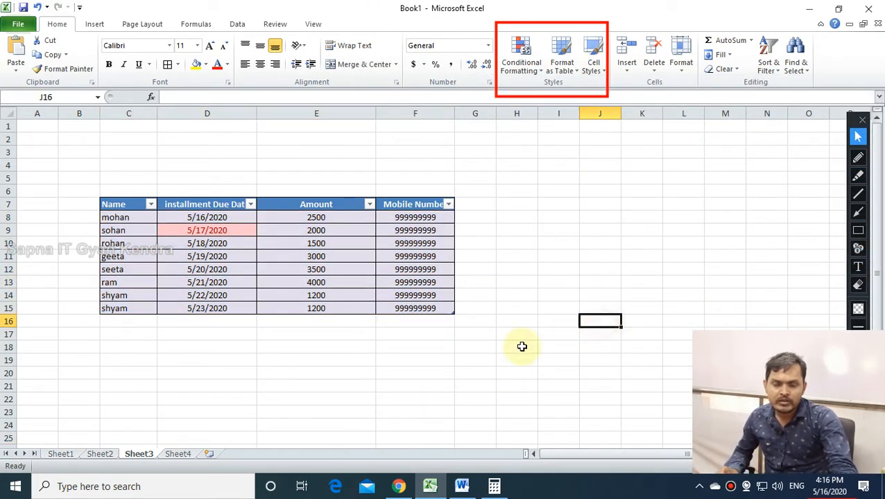
Clear the conditional formatting rule from the due dates D8:D15.
click(199, 233)
drag(214, 217, 208, 308)
click(521, 59)
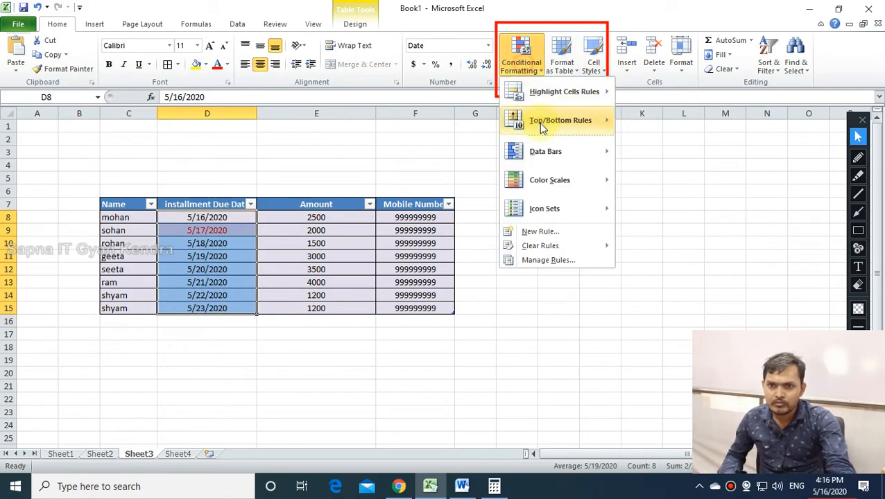
mouse_move(541, 247)
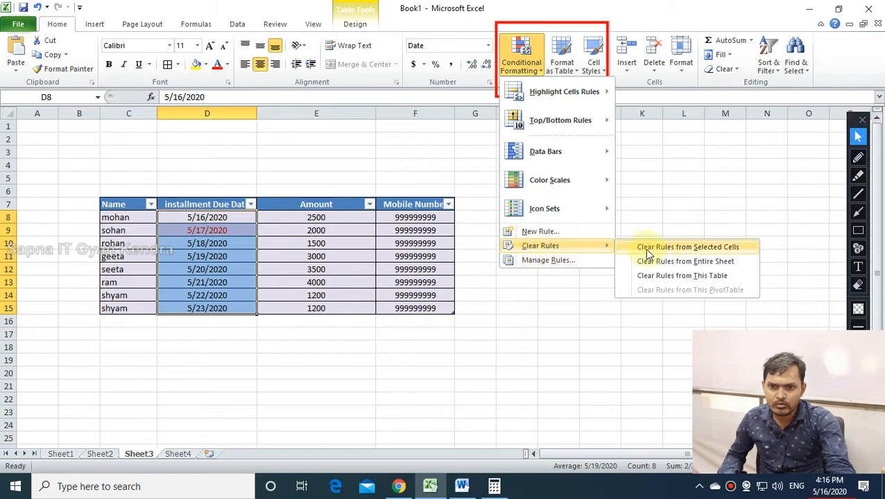
click(659, 249)
click(600, 256)
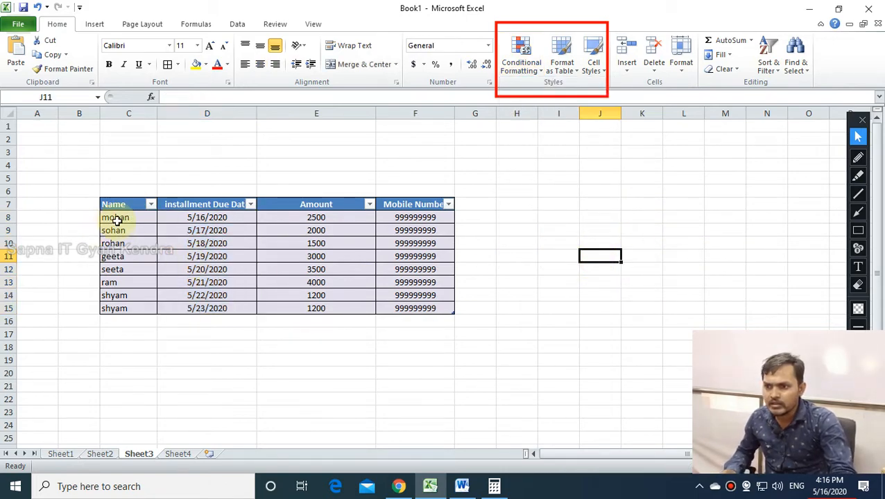
drag(115, 219, 409, 321)
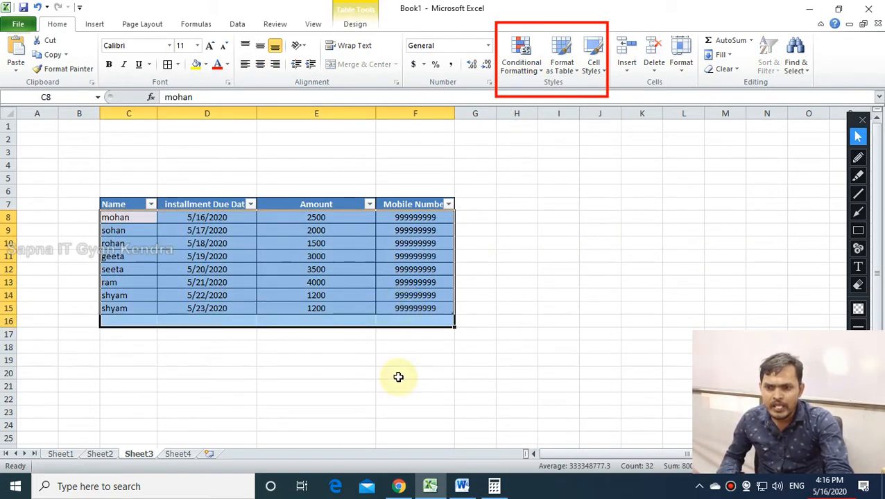
click(406, 384)
click(303, 374)
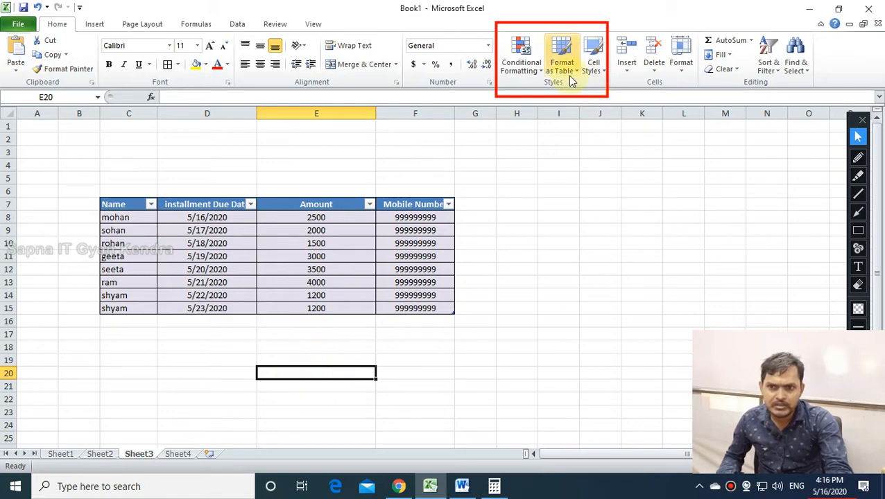
Apply the light blue 20% - Accent1 cell style to E20.
click(592, 73)
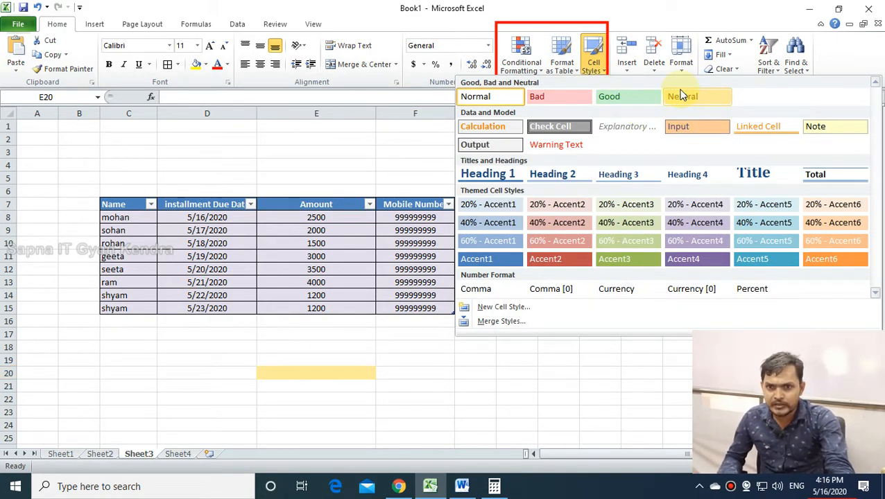
click(475, 206)
click(416, 385)
click(272, 375)
click(475, 385)
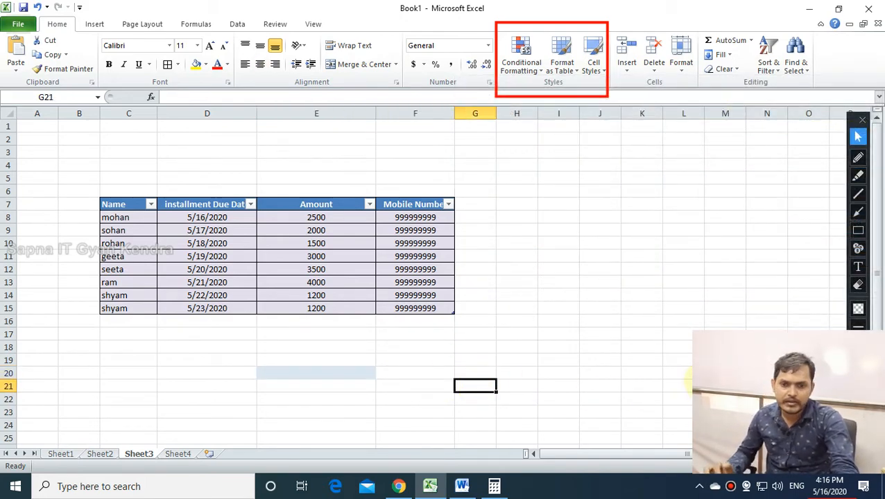
Select empty cells J13 and J14, then drag across the top of the window.
click(589, 283)
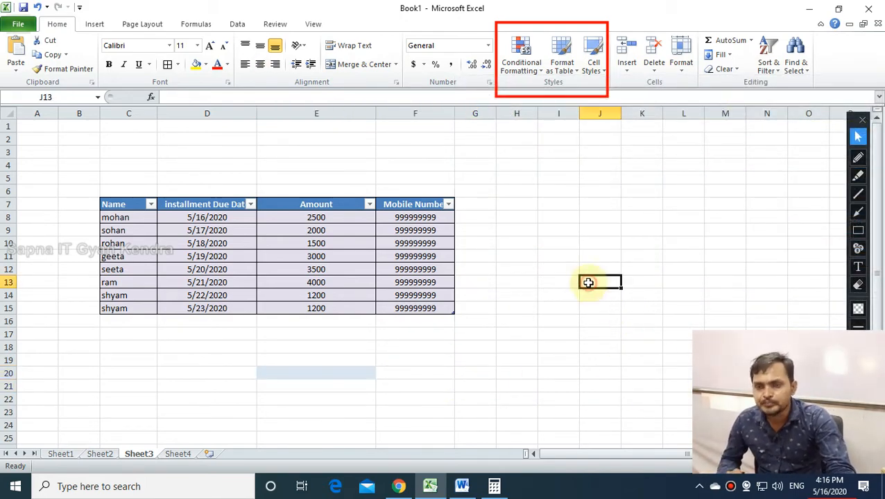
click(585, 294)
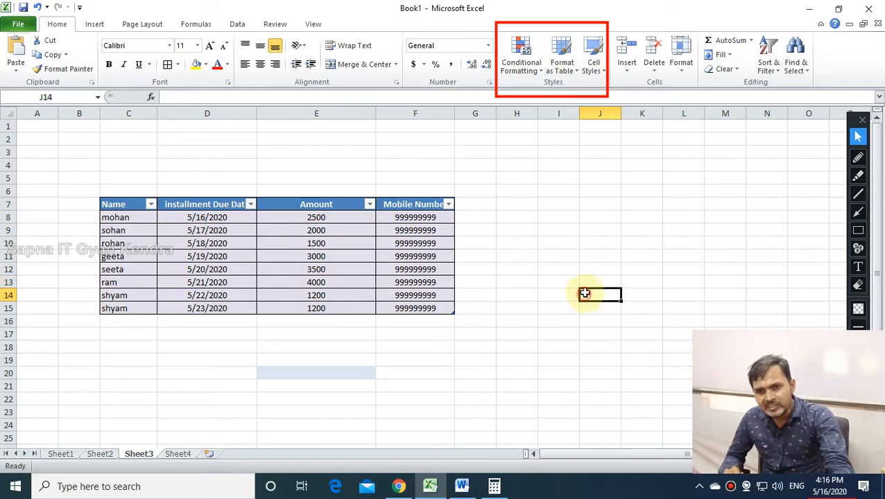
click(858, 231)
mouse_move(613, 26)
mouse_down()
mouse_move(659, 97)
mouse_move(702, 98)
mouse_up()
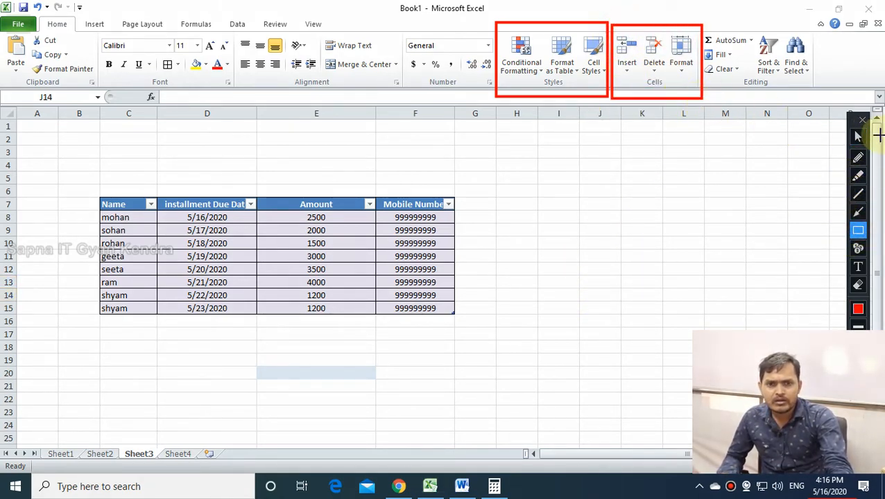
click(859, 285)
drag(479, 3, 701, 125)
drag(660, 8, 741, 151)
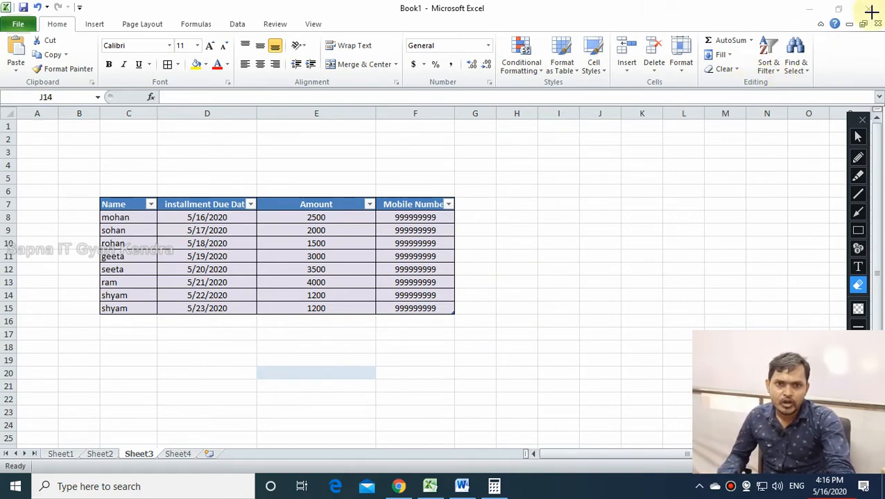
click(859, 137)
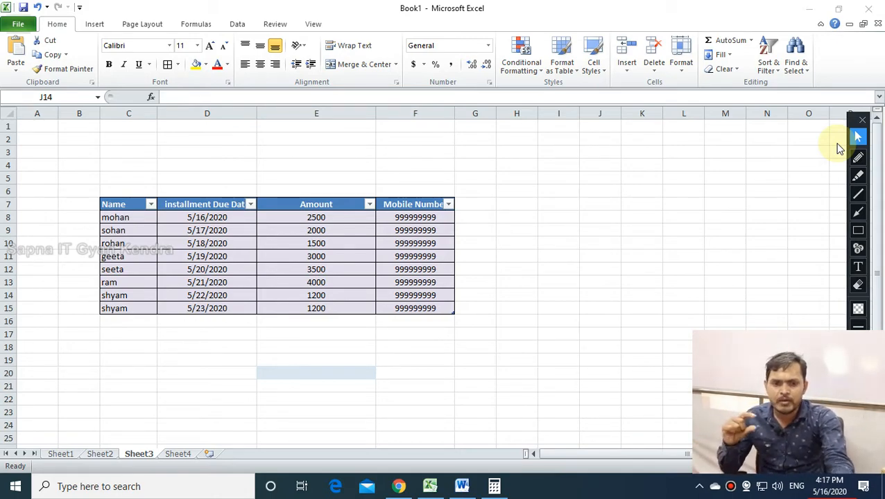
click(601, 190)
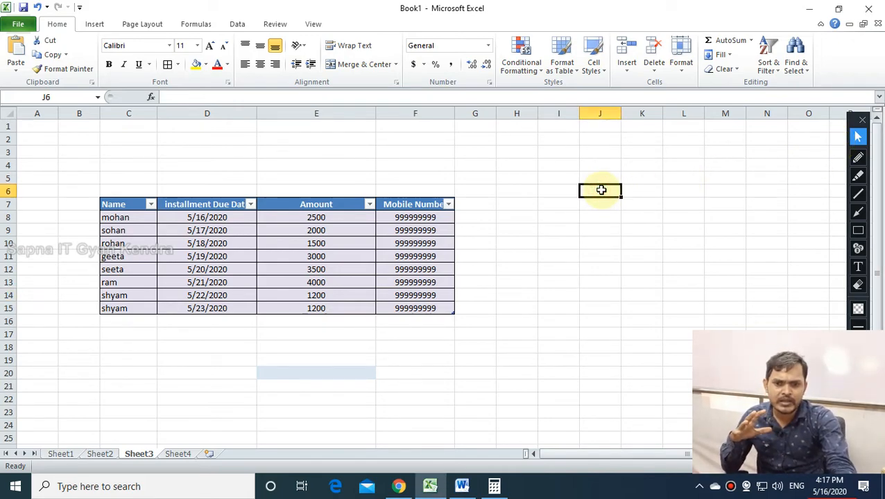